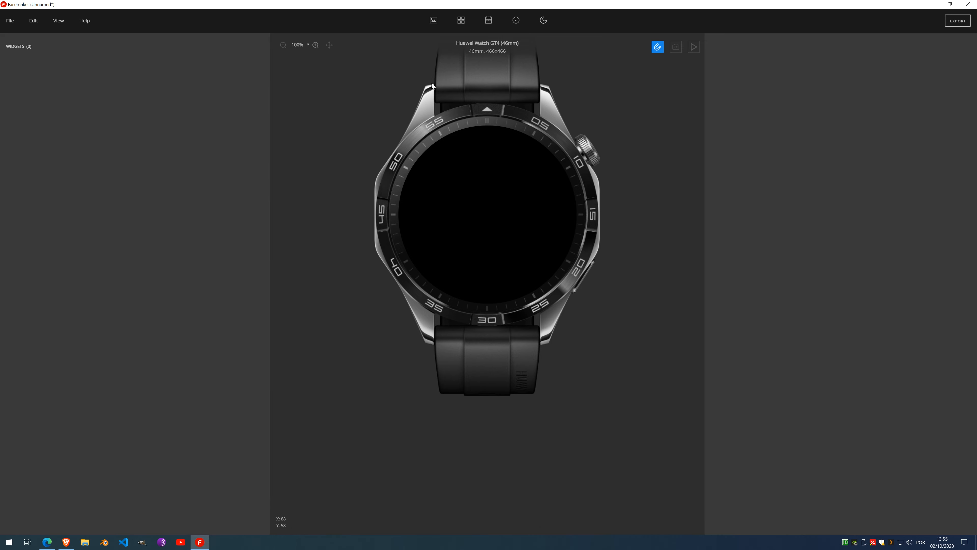
Step: Add a Background to the watch face and insert an Image layer into it
{"action": "left_click", "coordinate": [433, 21]}
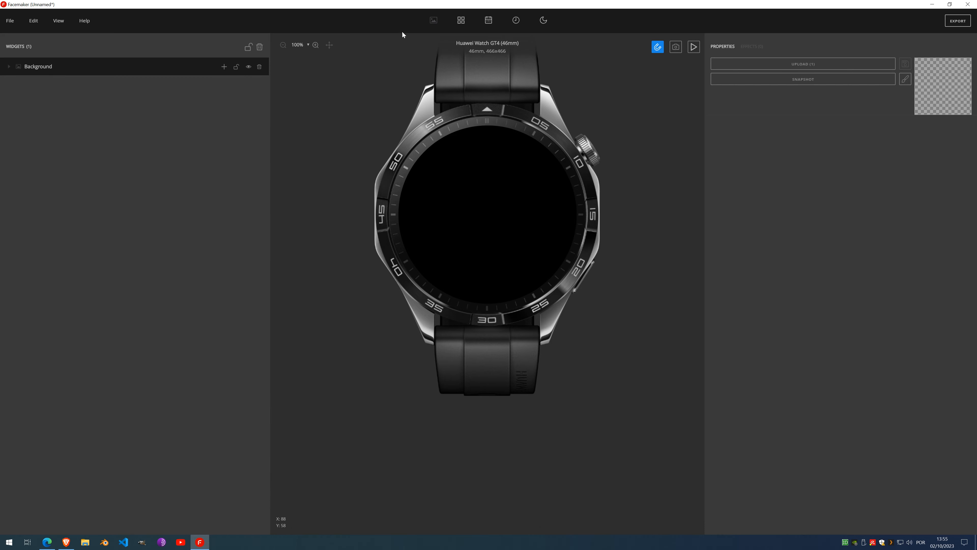
{"action": "left_click", "coordinate": [222, 70]}
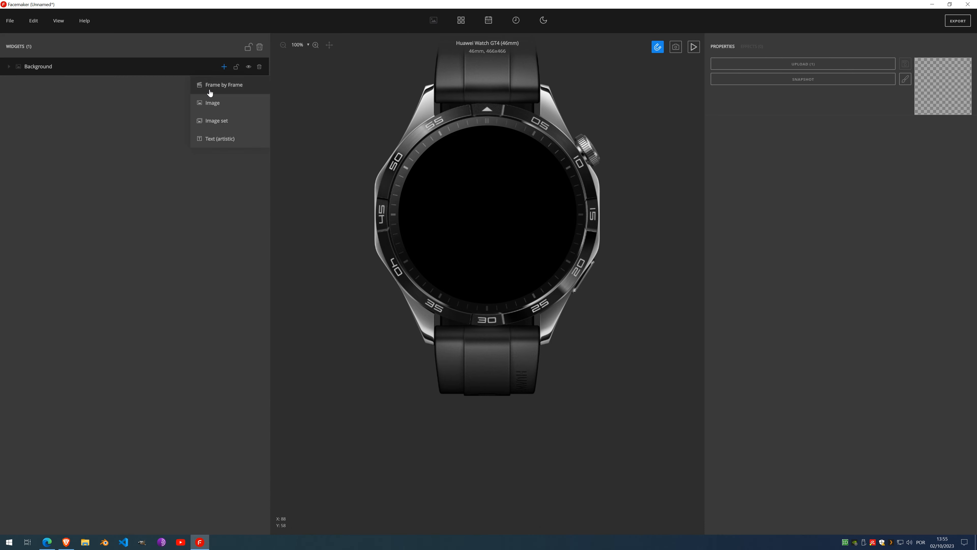
{"action": "left_click", "coordinate": [215, 111]}
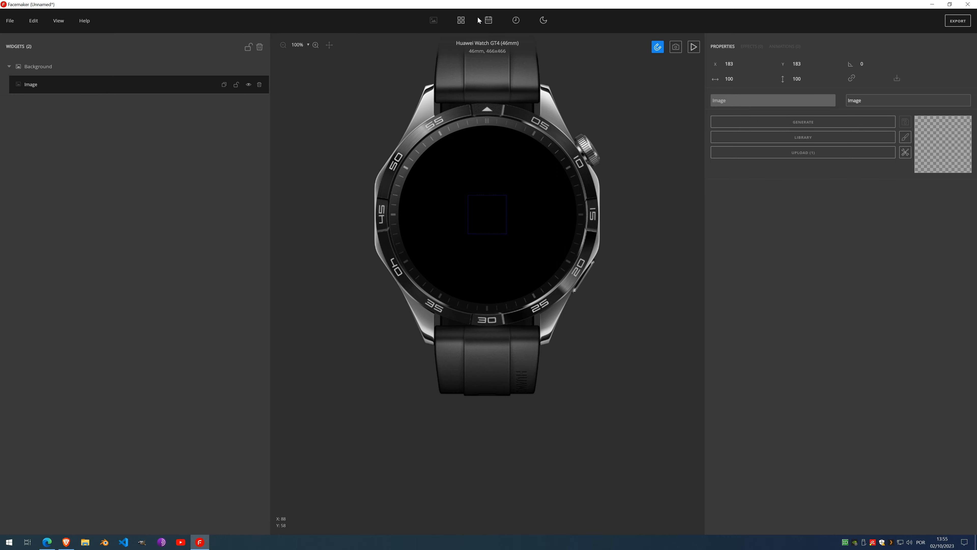
Step: Add a Widget with a container inside it and set the container's data type to Steps
{"action": "left_click", "coordinate": [460, 21]}
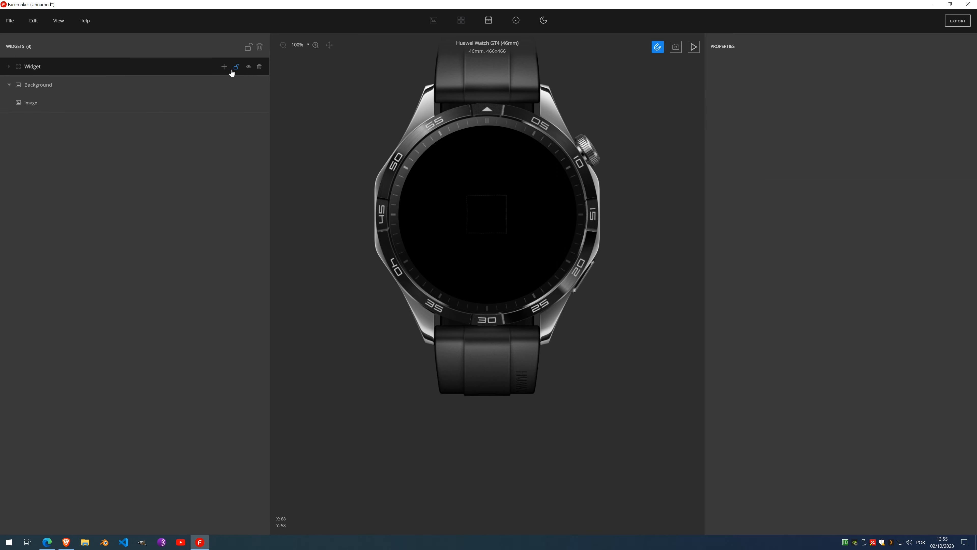
{"action": "left_click", "coordinate": [224, 67]}
{"action": "left_click", "coordinate": [223, 85]}
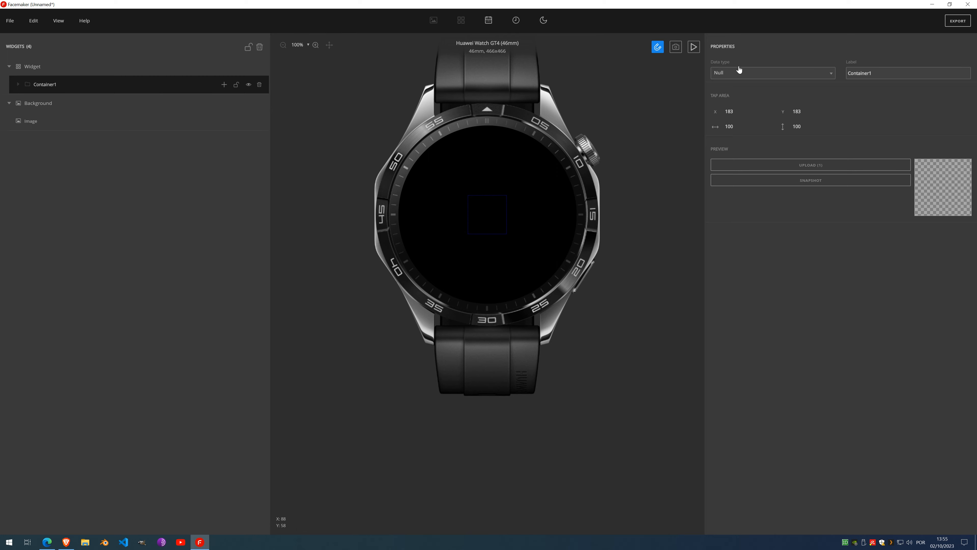
{"action": "left_click", "coordinate": [742, 75]}
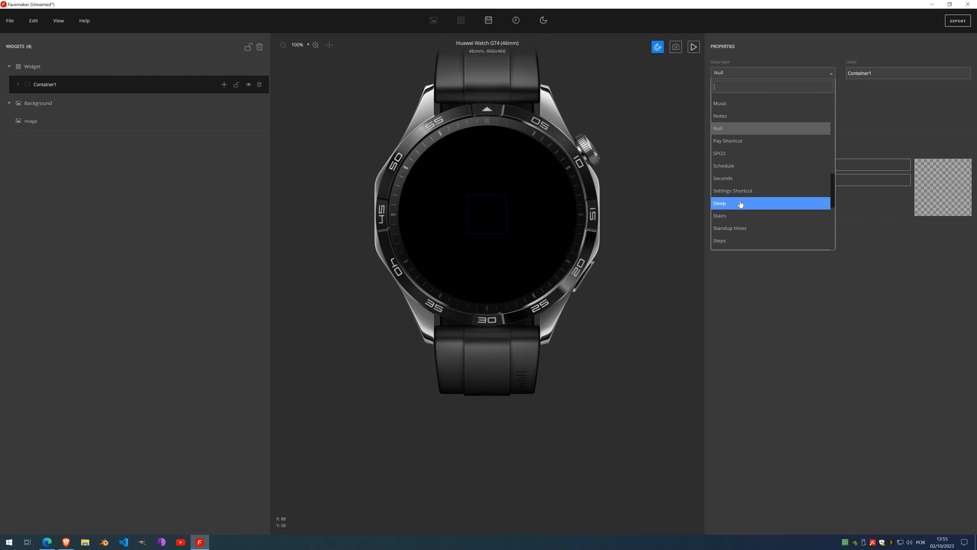
{"action": "left_click", "coordinate": [738, 240]}
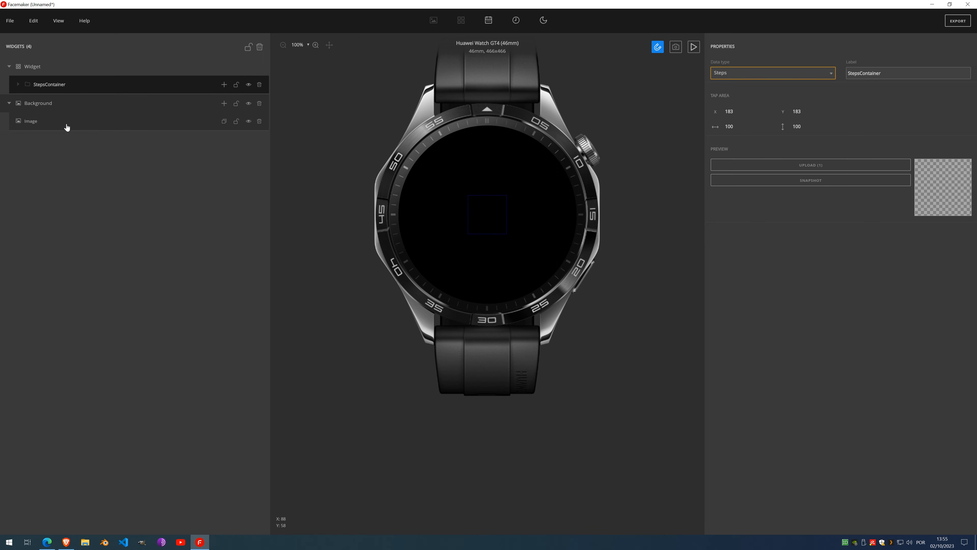
Step: Fill the Background's Image layer with the blue-grey Cog(146x146) from the library's Elements and lower it to about X 158, Y 259
{"action": "left_click", "coordinate": [51, 122]}
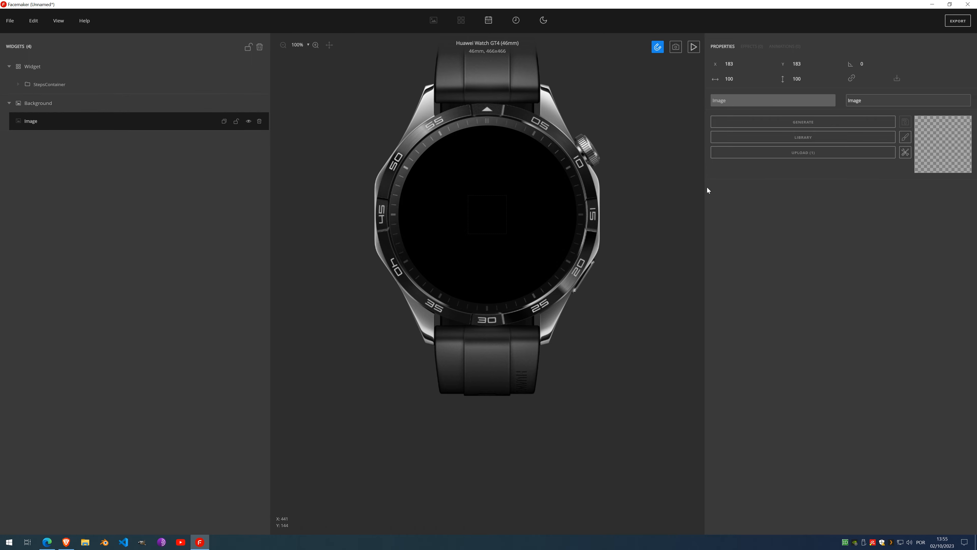
{"action": "left_click", "coordinate": [831, 142]}
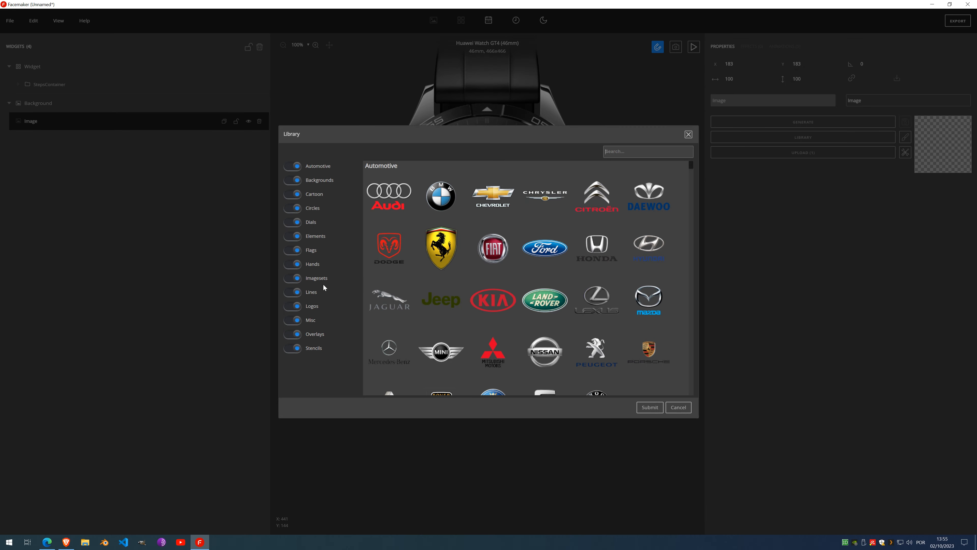
{"action": "left_click", "coordinate": [313, 236]}
{"action": "left_click", "coordinate": [426, 249]}
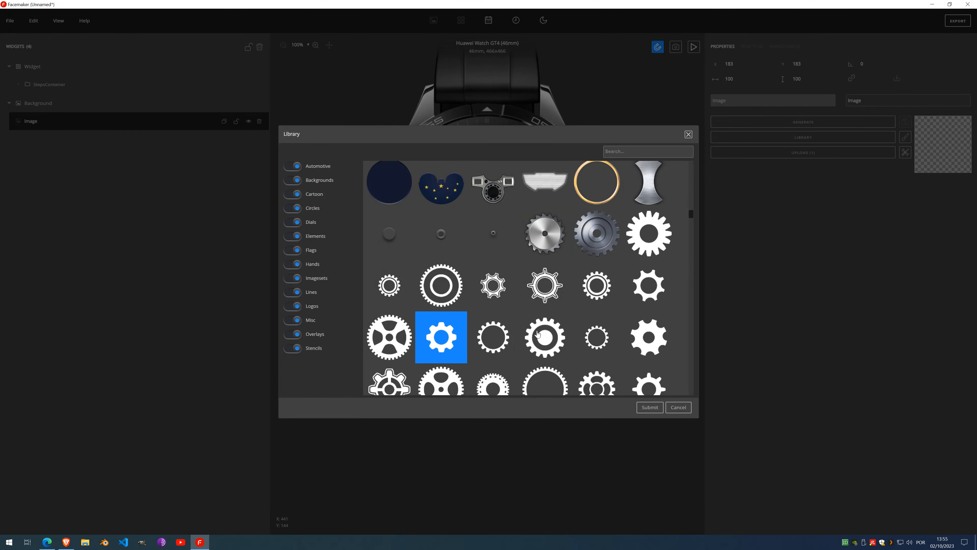
{"action": "double_click", "coordinate": [616, 243]}
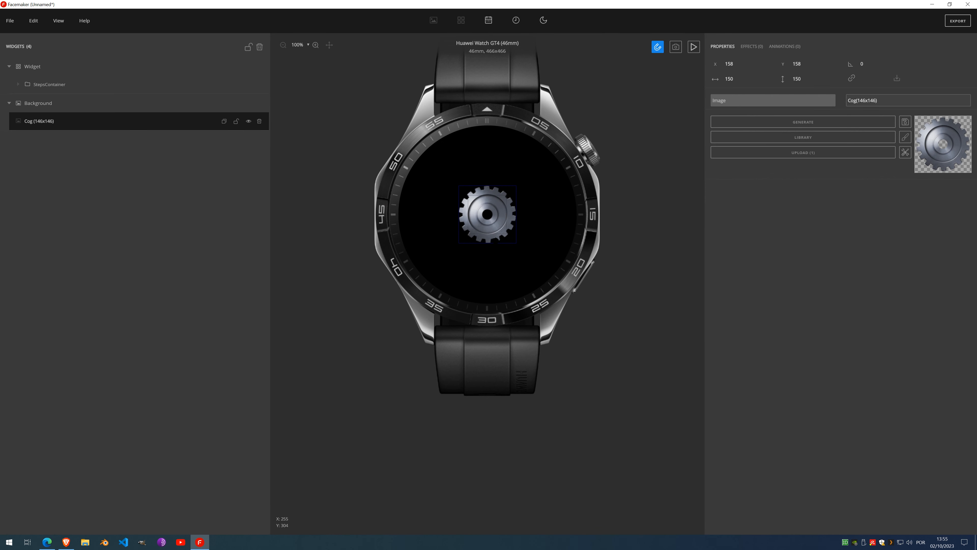
{"action": "left_click_drag", "start_coordinate": [496, 240], "coordinate": [504, 272]}
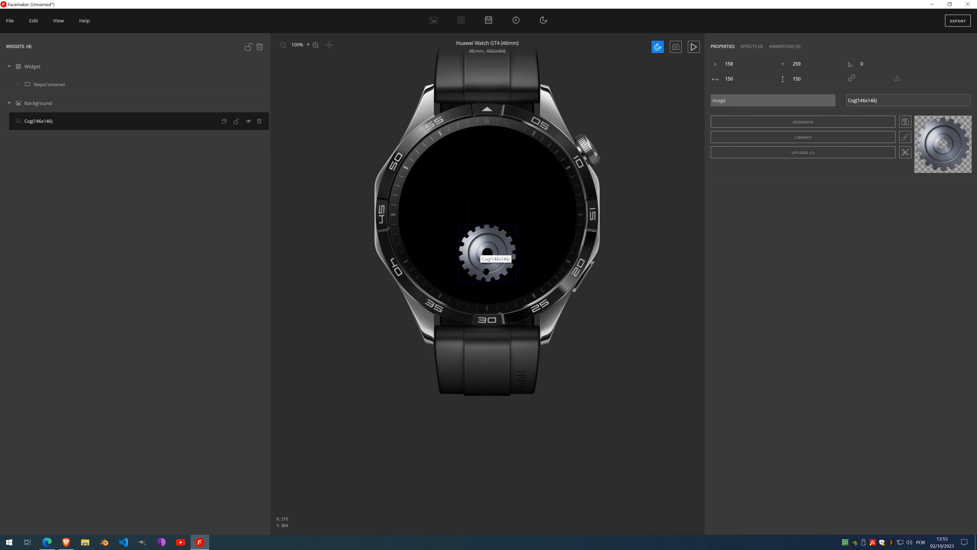
Step: Move the cog layer from the Background into the StepsContainer and back to the Background
{"action": "left_click", "coordinate": [50, 87]}
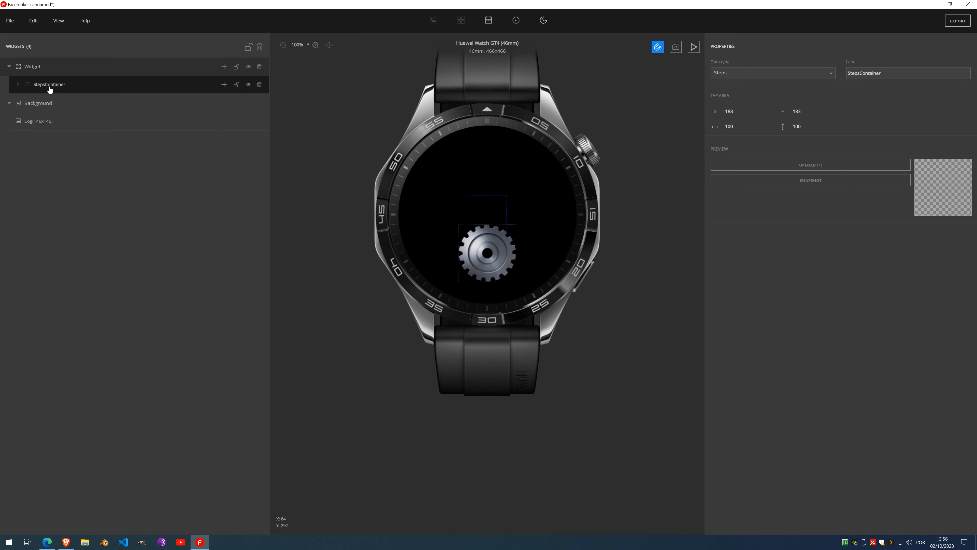
{"action": "left_click", "coordinate": [43, 124]}
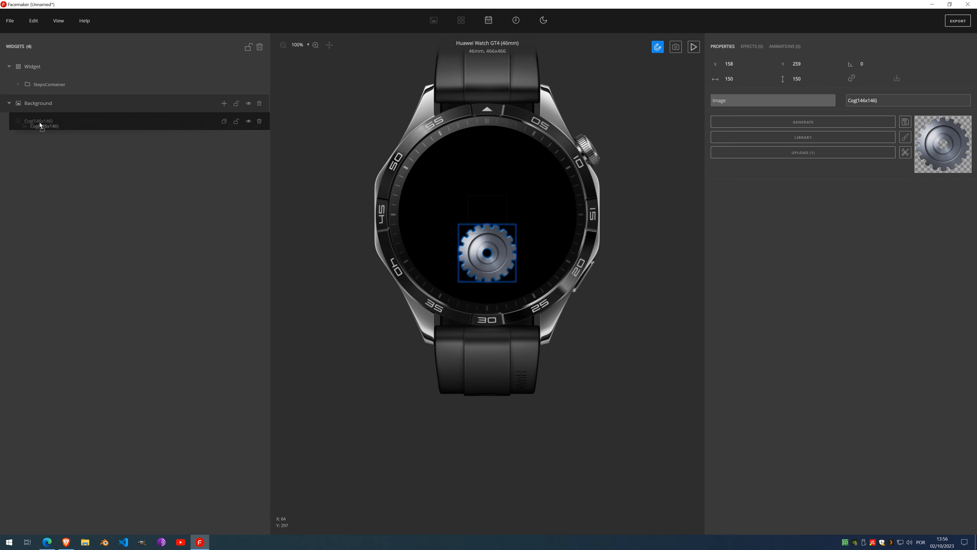
{"action": "left_click_drag", "start_coordinate": [40, 123], "coordinate": [49, 86]}
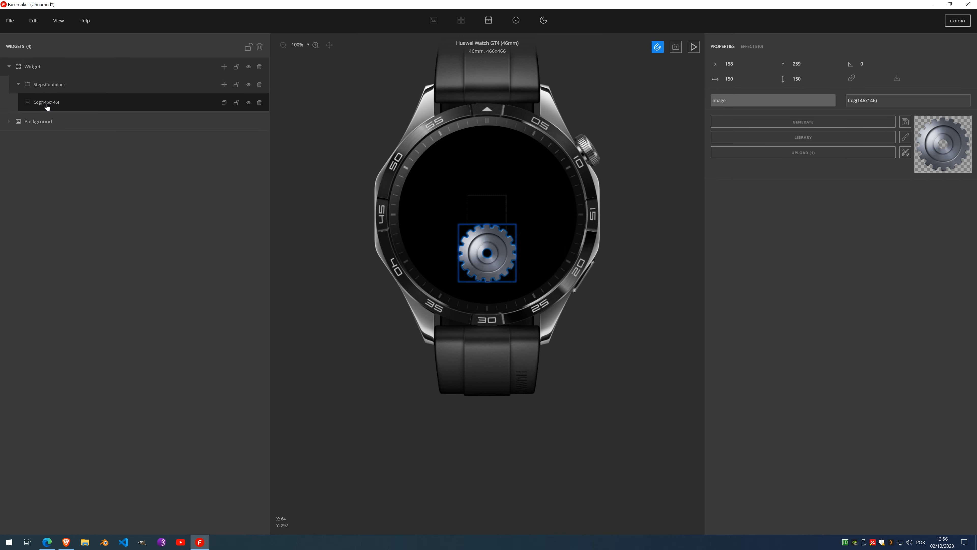
{"action": "left_click_drag", "start_coordinate": [48, 104], "coordinate": [26, 125]}
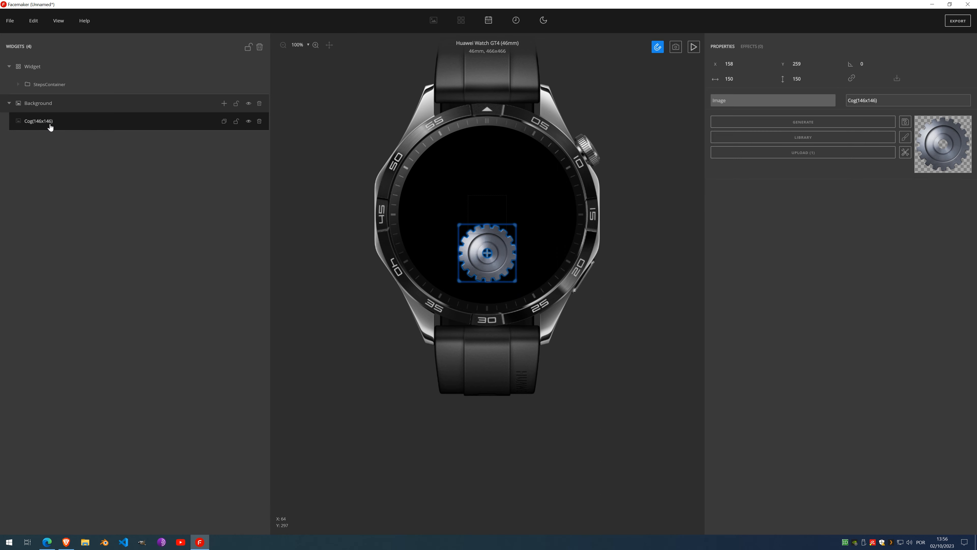
Step: Move the cog layer from the Background into the StepsContainer and lower the cog to about Y 276
{"action": "left_click", "coordinate": [50, 89]}
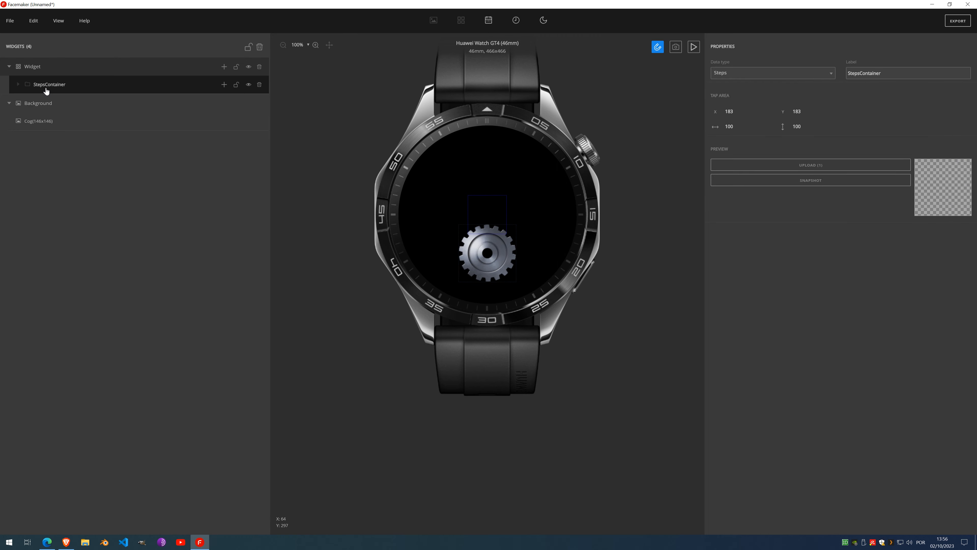
{"action": "left_click_drag", "start_coordinate": [39, 120], "coordinate": [45, 91]}
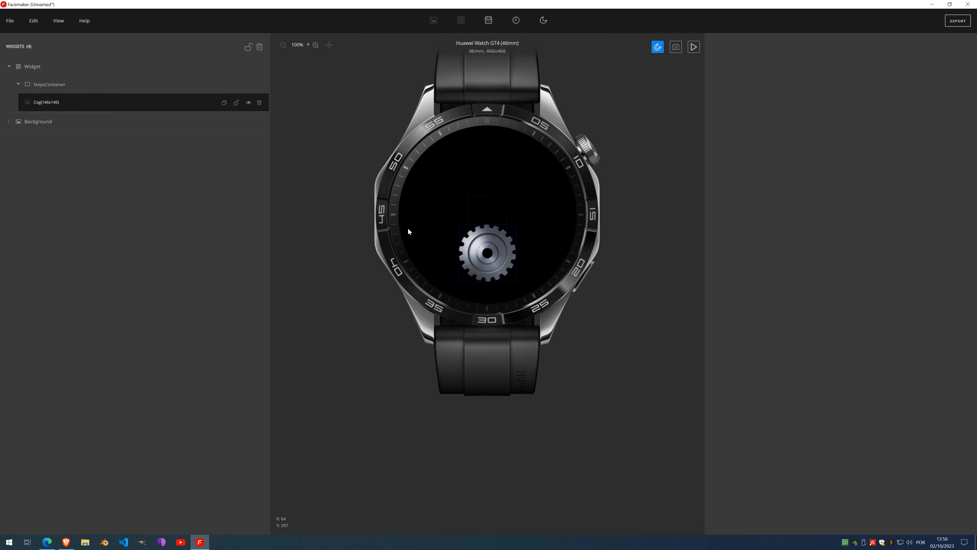
{"action": "mouse_move", "coordinate": [499, 257]}
{"action": "left_mouse_down"}
{"action": "mouse_move", "coordinate": [498, 244]}
{"action": "mouse_move", "coordinate": [500, 262]}
{"action": "left_mouse_up"}
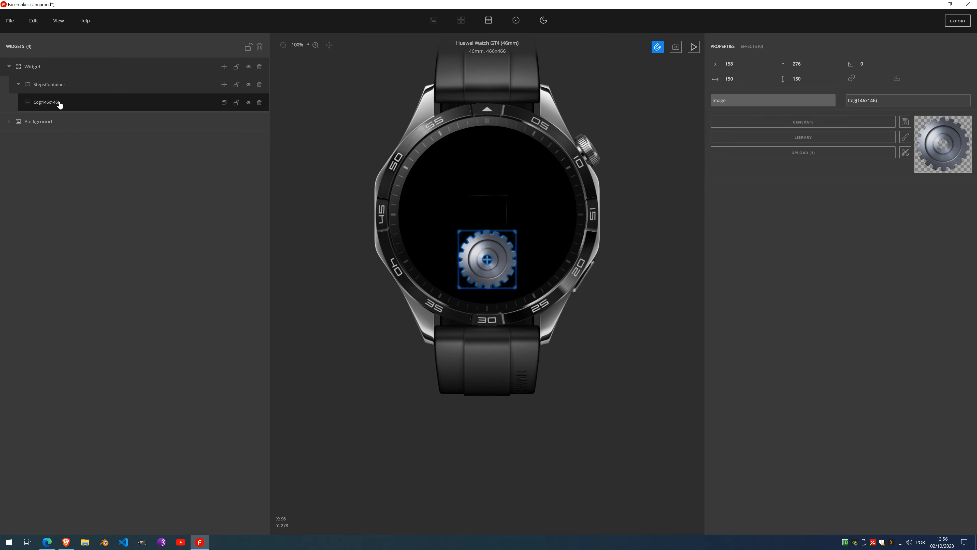
Step: Paste a copy of the cog into the Background, place the copy at the dial's lower left and the StepsContainer cog at about X 206, Y 106
{"action": "left_click", "coordinate": [45, 122]}
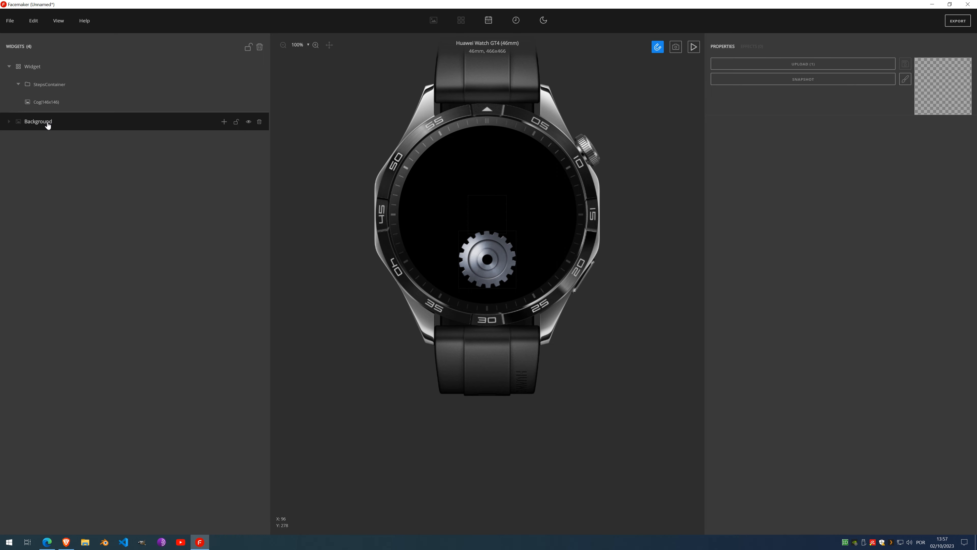
{"action": "key", "text": "ctrl+v"}
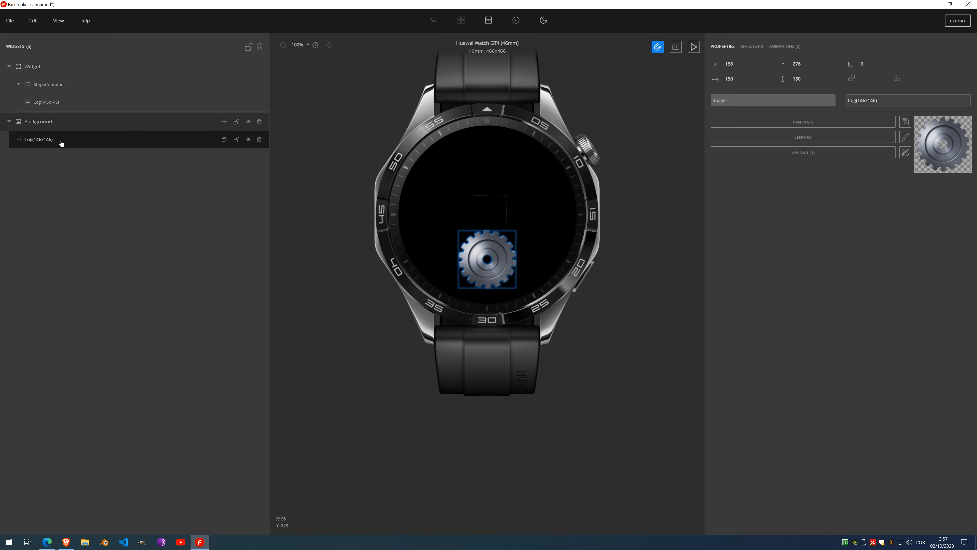
{"action": "left_click_drag", "start_coordinate": [499, 262], "coordinate": [545, 213]}
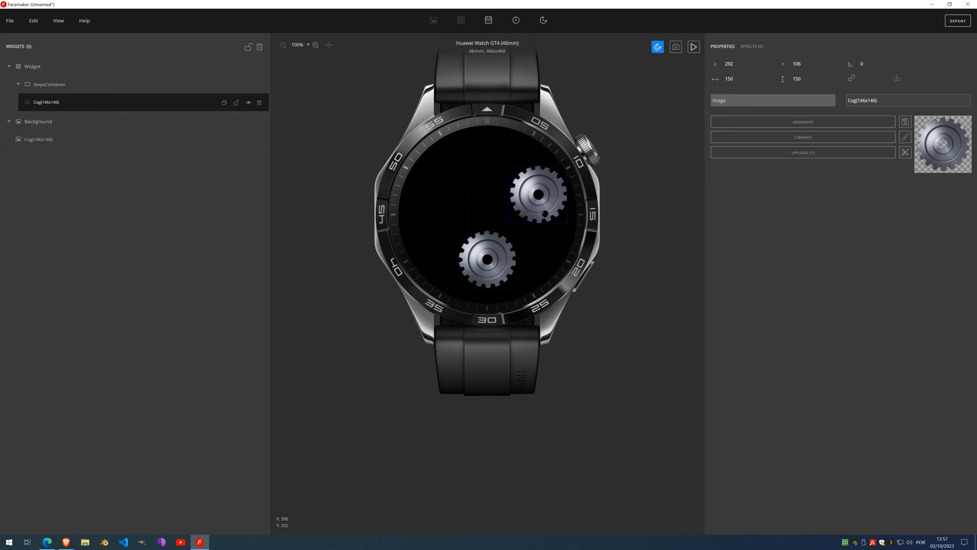
{"action": "left_click_drag", "start_coordinate": [489, 259], "coordinate": [448, 251]}
{"action": "left_click_drag", "start_coordinate": [538, 195], "coordinate": [506, 194]}
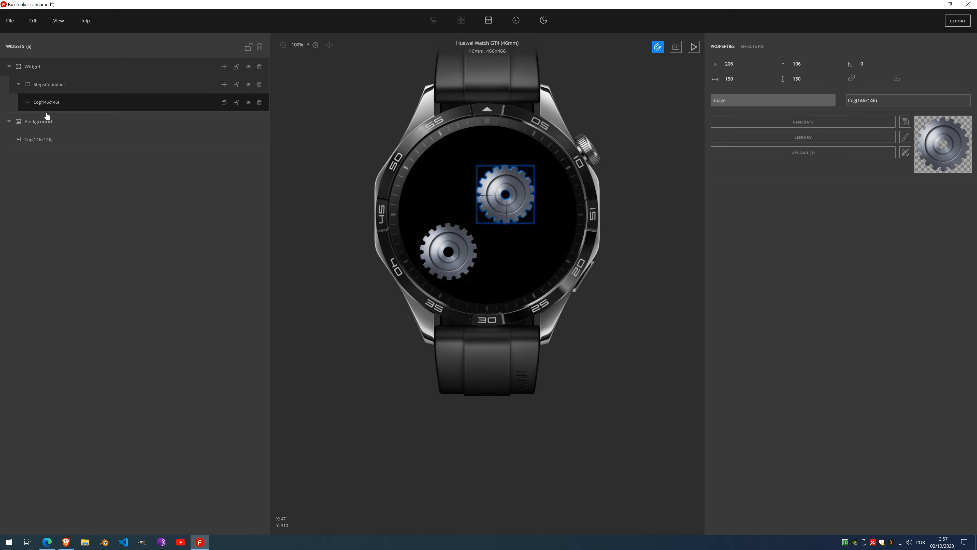
Step: Delete the cog layer inside the StepsContainer, keeping the Background cog
{"action": "left_click", "coordinate": [46, 140]}
{"action": "left_click", "coordinate": [53, 107]}
{"action": "left_click", "coordinate": [259, 103]}
{"action": "left_click", "coordinate": [58, 127]}
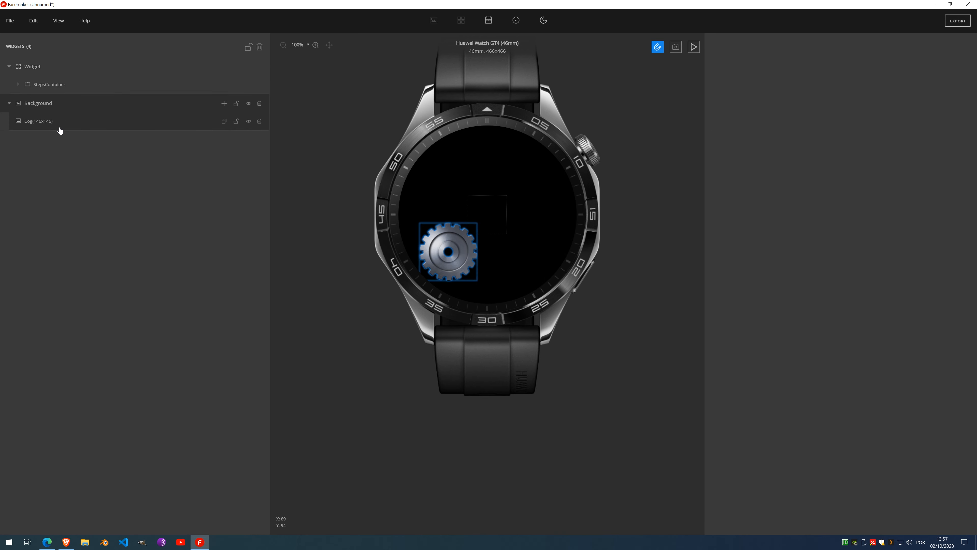
Step: Shift the Background cog to about X 68, Y 251 and place a duplicate of it at about X 276, Y 133
{"action": "mouse_move", "coordinate": [448, 251]}
{"action": "left_mouse_down"}
{"action": "mouse_move", "coordinate": [482, 256]}
{"action": "mouse_move", "coordinate": [507, 223]}
{"action": "mouse_move", "coordinate": [428, 246]}
{"action": "mouse_move", "coordinate": [466, 246]}
{"action": "mouse_move", "coordinate": [453, 251]}
{"action": "left_mouse_up"}
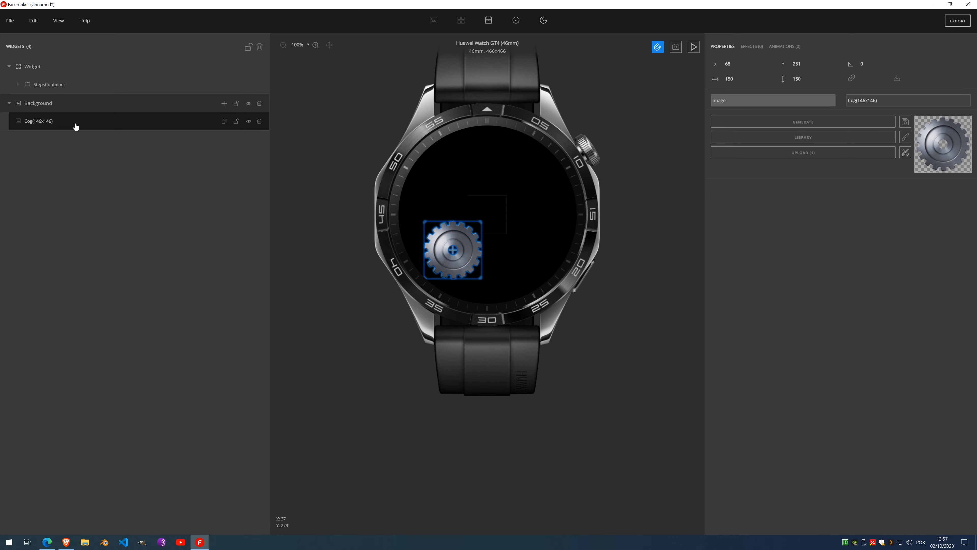
{"action": "key", "text": "ctrl+d"}
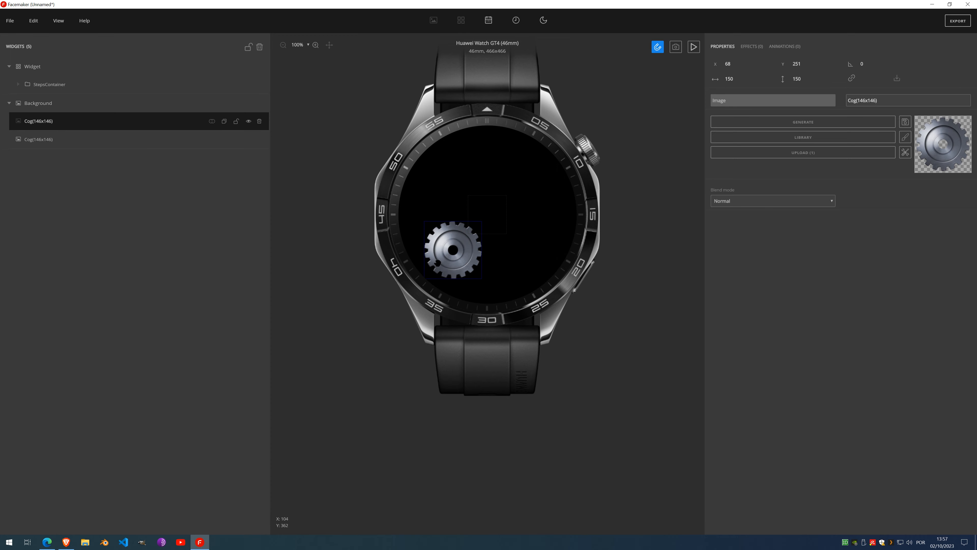
{"action": "left_click_drag", "start_coordinate": [437, 263], "coordinate": [516, 217]}
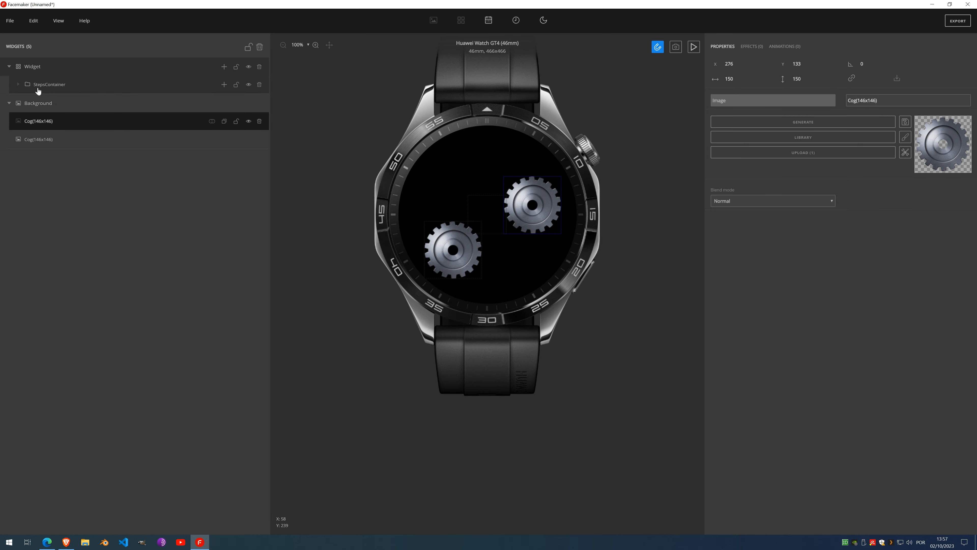
Step: Copy the upper Background cog layer into the StepsContainer and place the pasted cog at about X 44, Y 44
{"action": "left_click", "coordinate": [52, 87]}
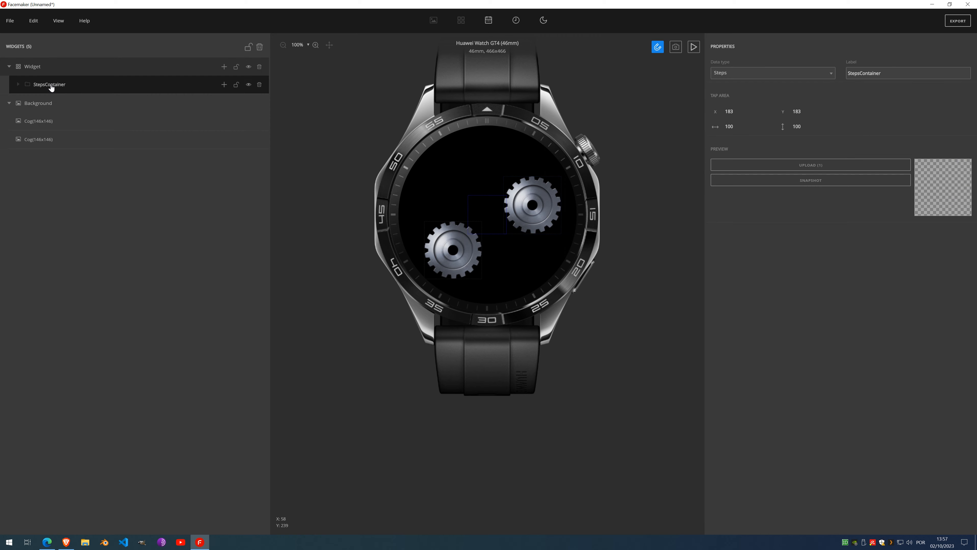
{"action": "left_click", "coordinate": [50, 126]}
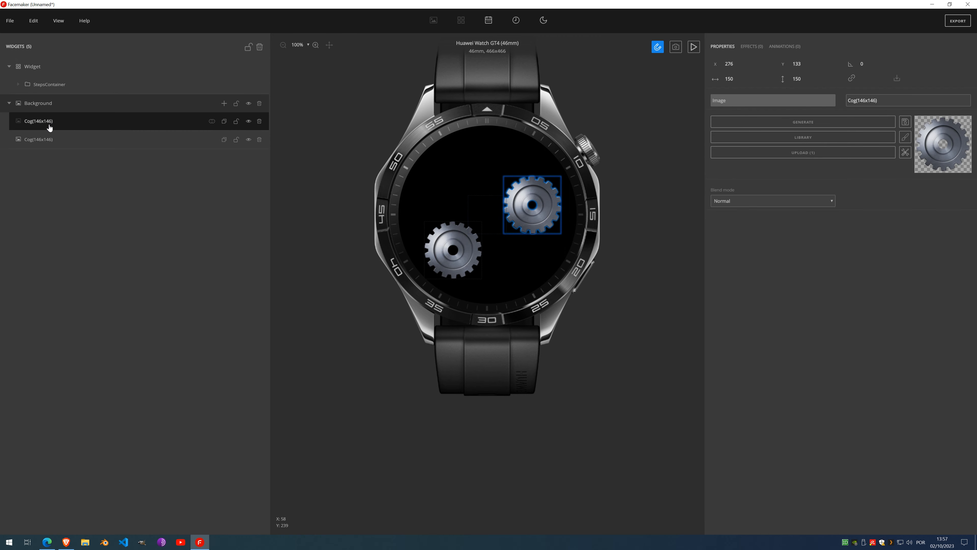
{"action": "left_click", "coordinate": [49, 87]}
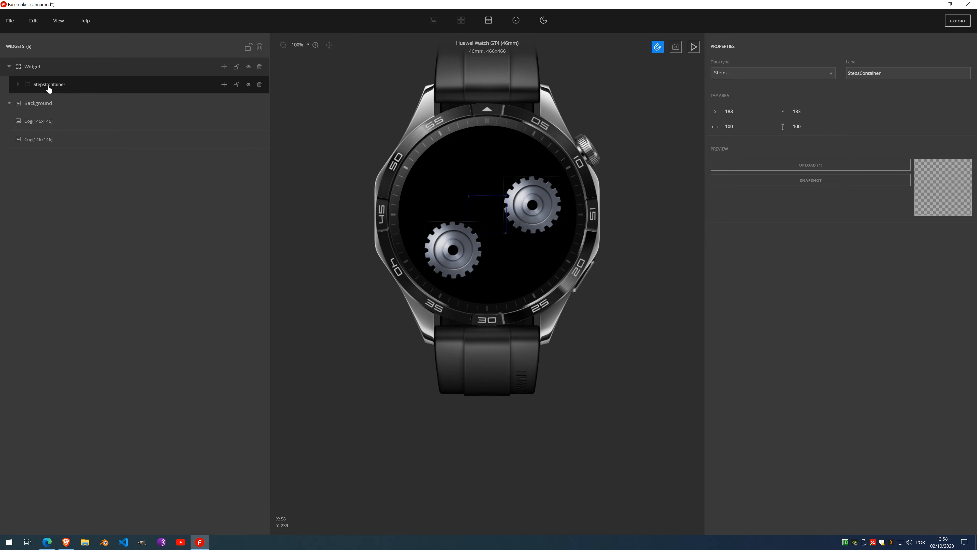
{"action": "key", "text": "ctrl+v"}
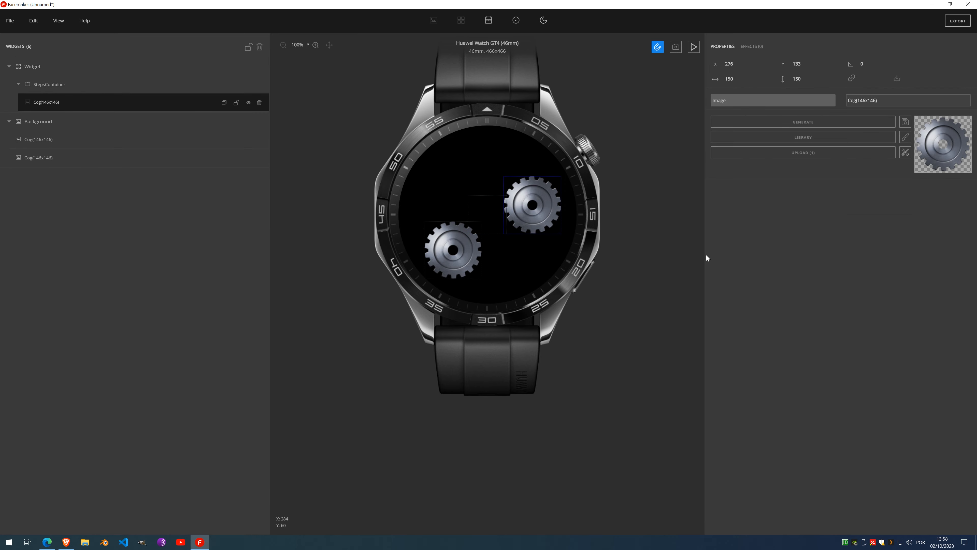
{"action": "left_click_drag", "start_coordinate": [538, 209], "coordinate": [435, 186]}
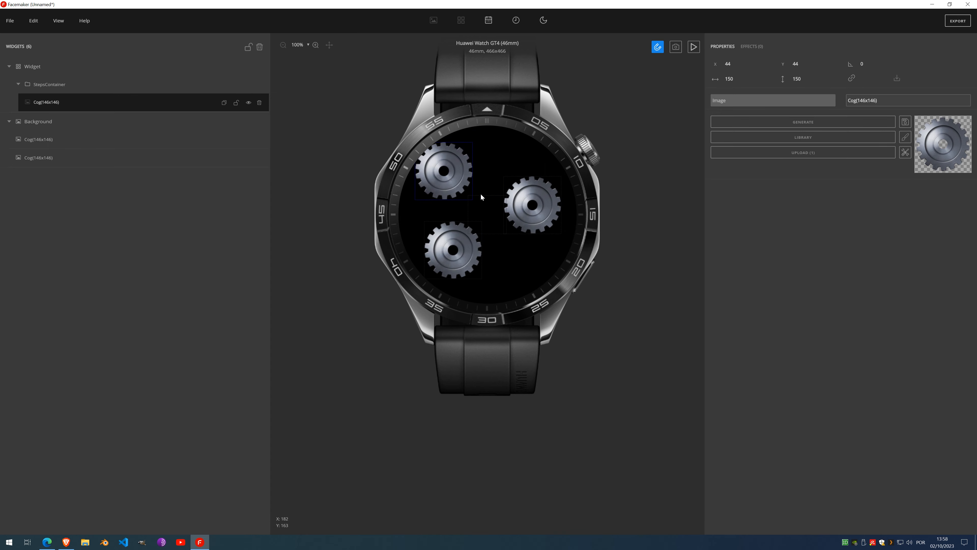
Step: Delete both Background cogs and the StepsContainer cog from the watch face
{"action": "left_click", "coordinate": [523, 209]}
{"action": "key", "text": "Delete"}
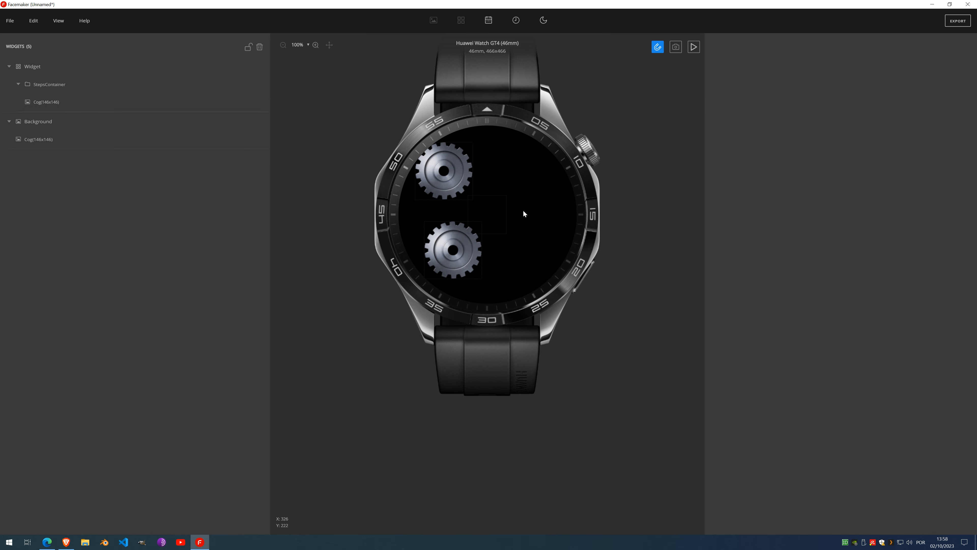
{"action": "left_click", "coordinate": [467, 247]}
{"action": "key", "text": "Delete"}
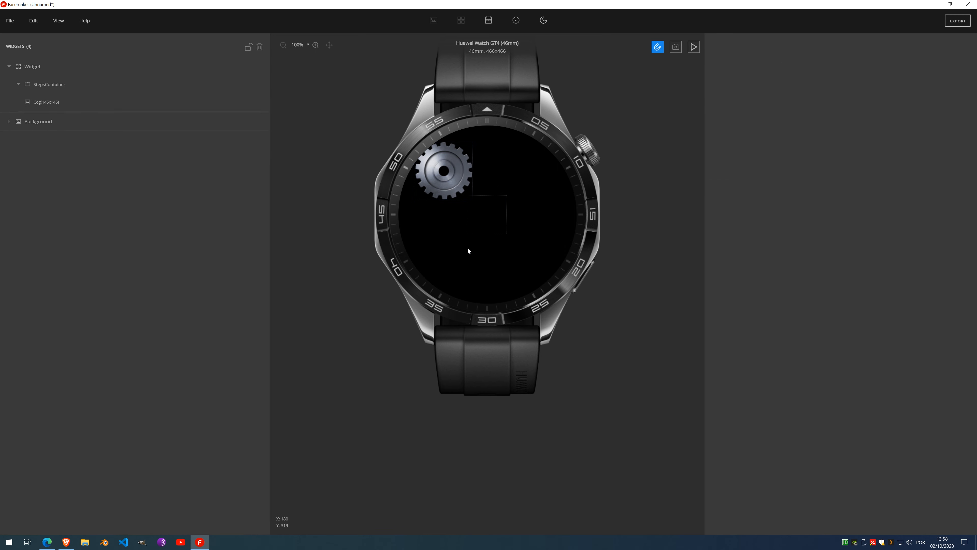
{"action": "left_click", "coordinate": [448, 179]}
{"action": "key", "text": "Delete"}
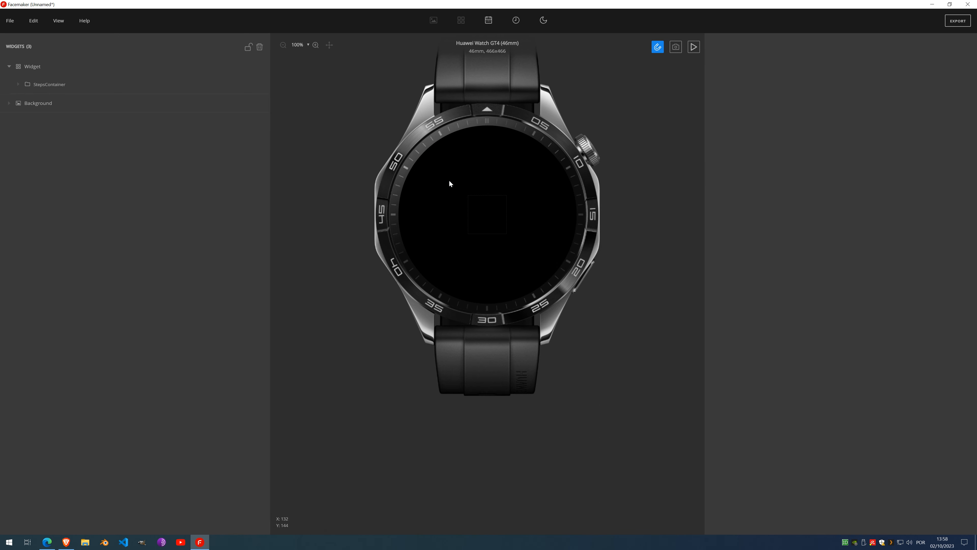
Step: Add a Frame by Frame layer to the Background
{"action": "left_click", "coordinate": [218, 109]}
{"action": "left_click", "coordinate": [222, 104]}
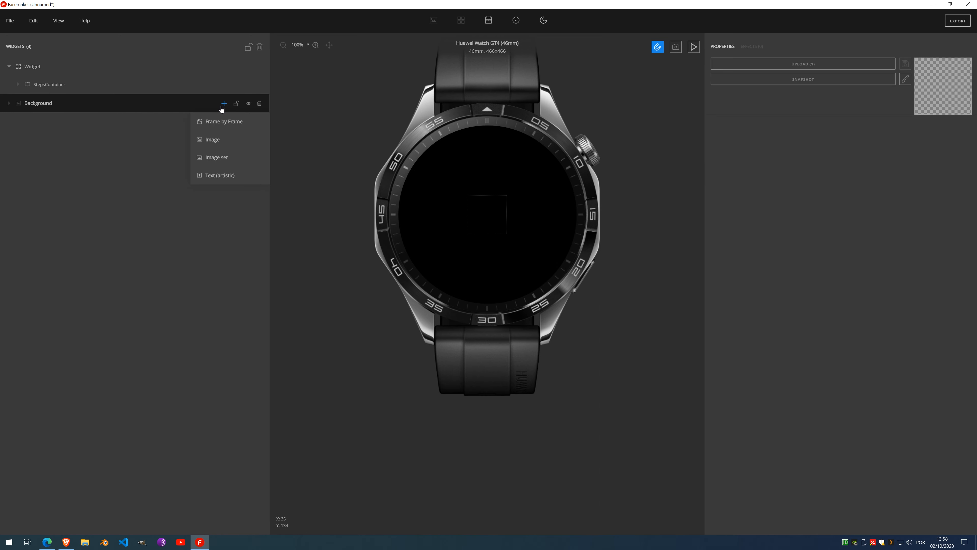
{"action": "left_click", "coordinate": [223, 123]}
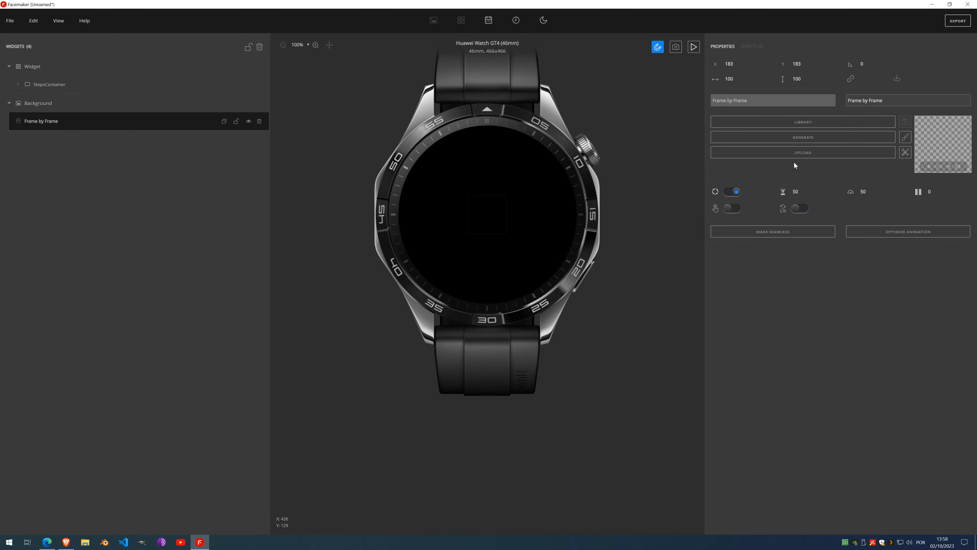
Step: Fill the Frame by Frame layer with the red-suited fighter animation from the library and place it at about X 249, Y 108
{"action": "left_click", "coordinate": [807, 123]}
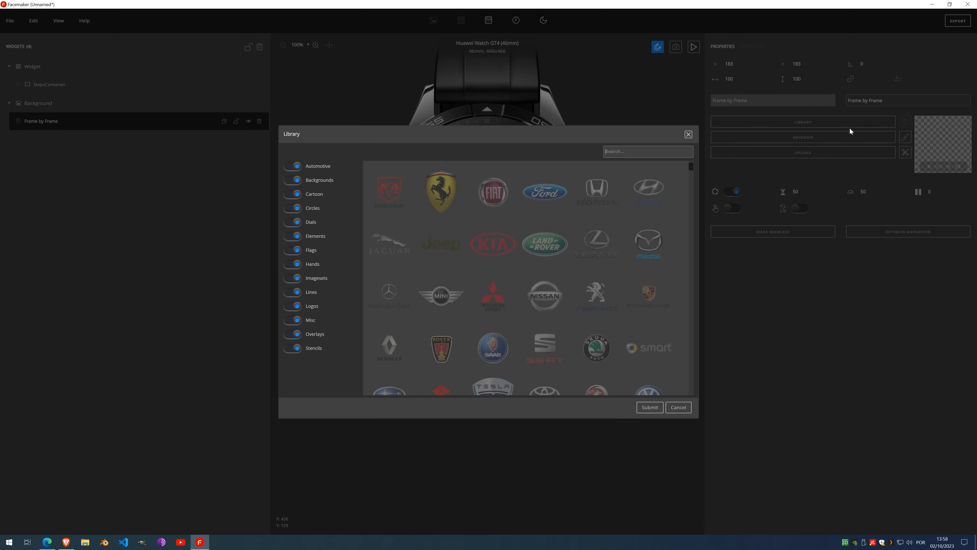
{"action": "scroll", "coordinate": [612, 214], "scroll_direction": "down", "scroll_amount": 10}
{"action": "scroll", "coordinate": [616, 231], "scroll_direction": "down", "scroll_amount": 5}
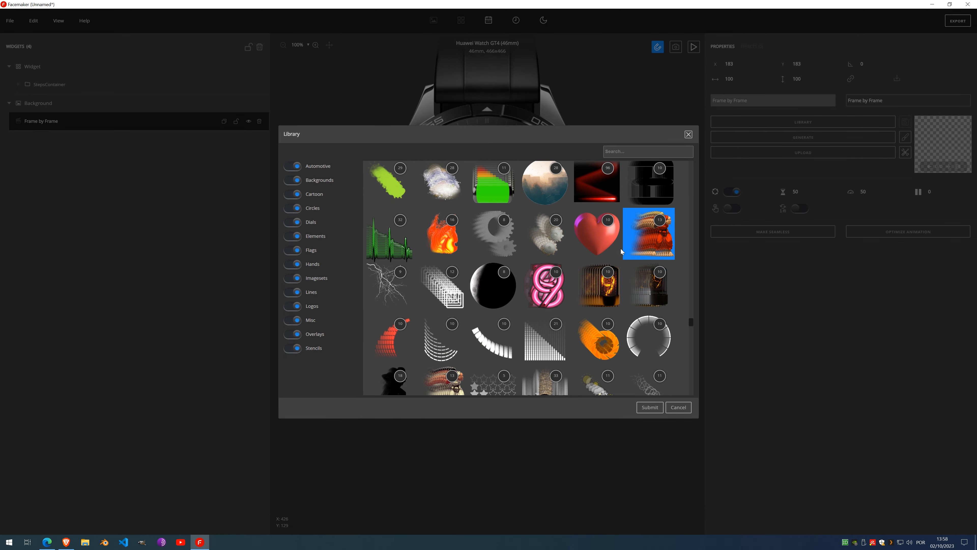
{"action": "double_click", "coordinate": [646, 239]}
{"action": "left_click_drag", "start_coordinate": [524, 263], "coordinate": [530, 215]}
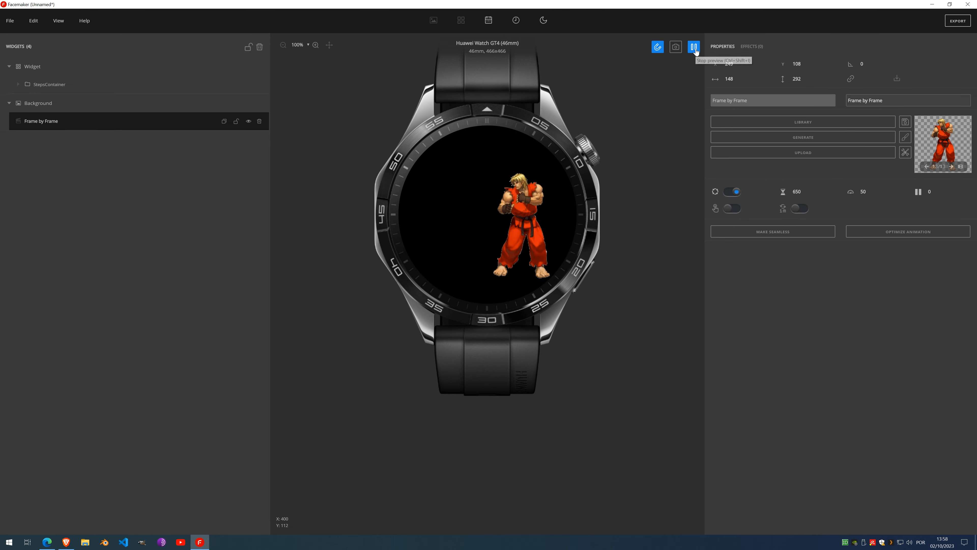
{"action": "left_click", "coordinate": [695, 51]}
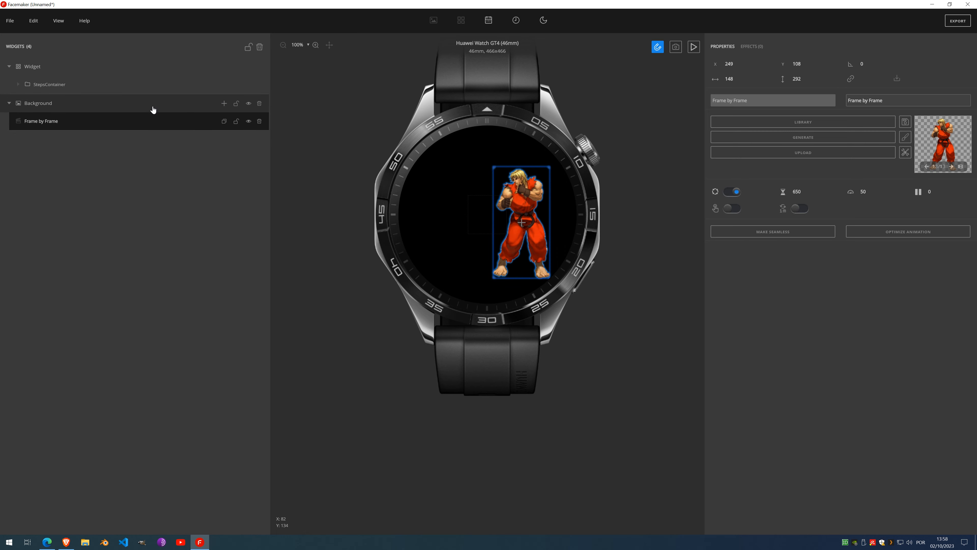
Step: Try to copy the Frame by Frame layer into the StepsContainer, and delete the upper Frame by Frame layer from the Background
{"action": "left_click", "coordinate": [67, 88]}
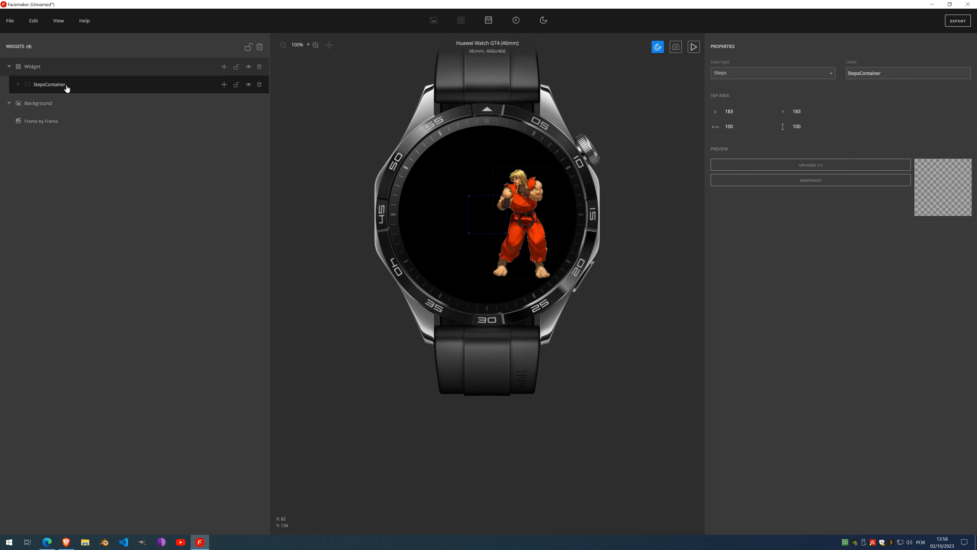
{"action": "key", "text": "ctrl+v"}
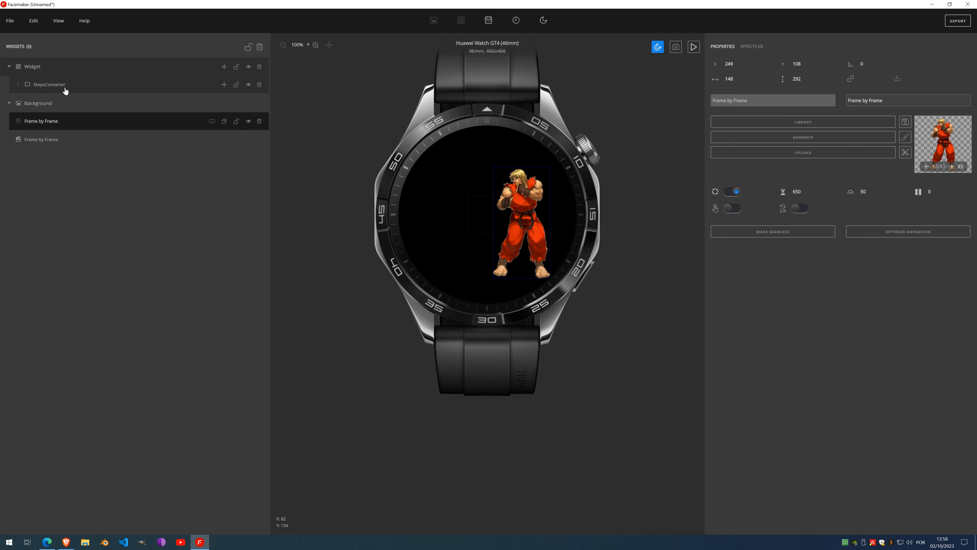
{"action": "left_click", "coordinate": [48, 88]}
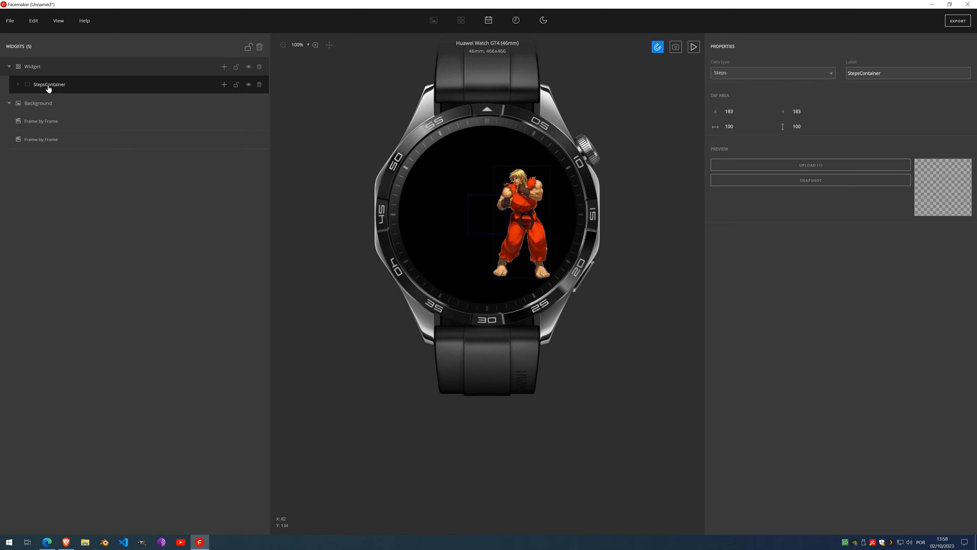
{"action": "left_click", "coordinate": [60, 127]}
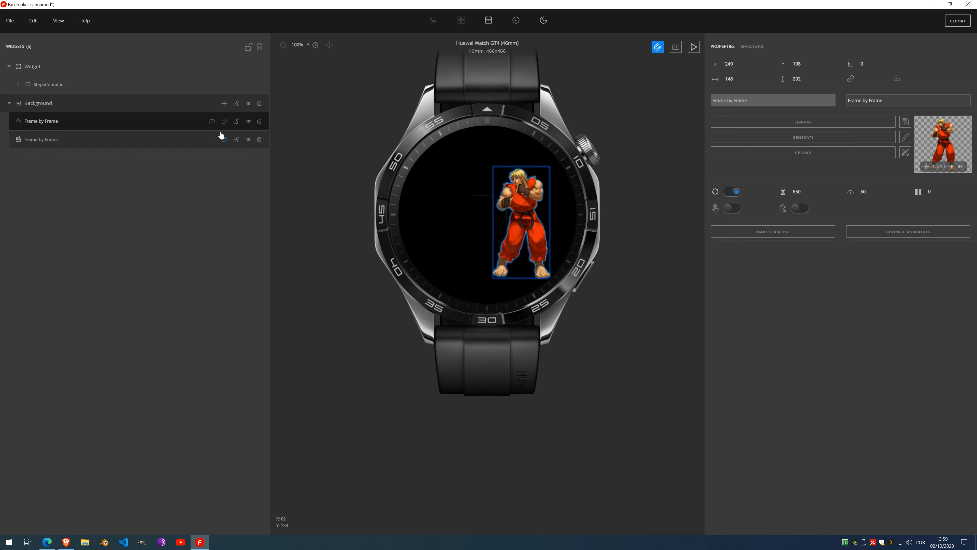
{"action": "left_click", "coordinate": [259, 122]}
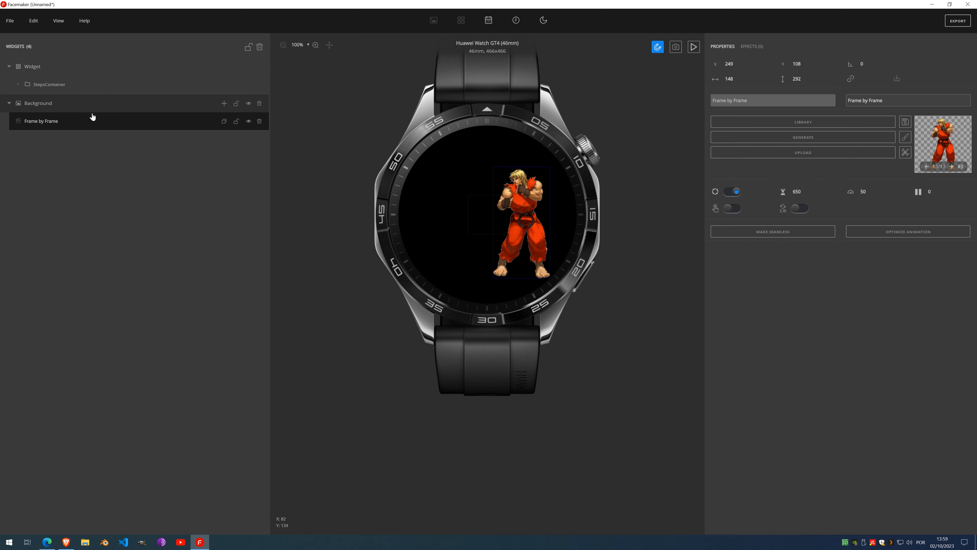
{"action": "left_click", "coordinate": [50, 88]}
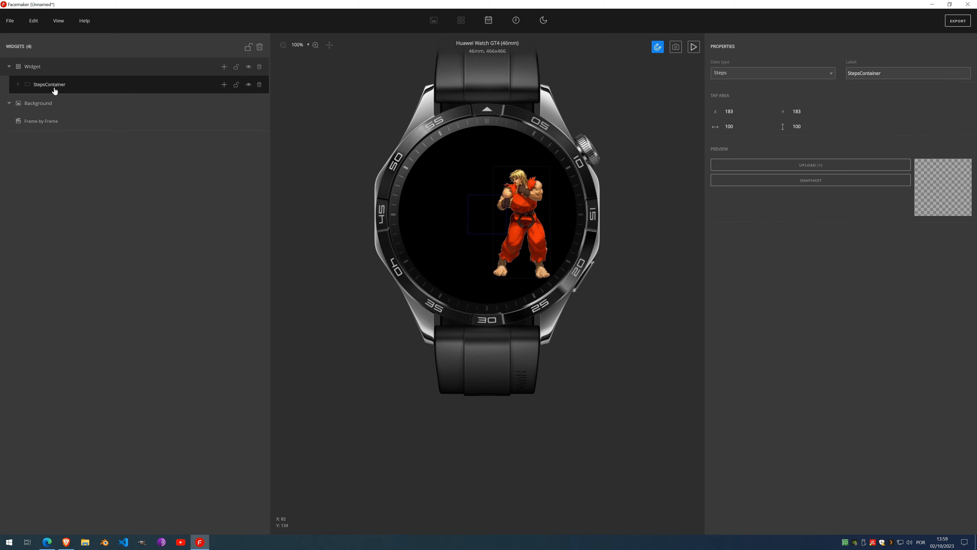
{"action": "left_click", "coordinate": [57, 121]}
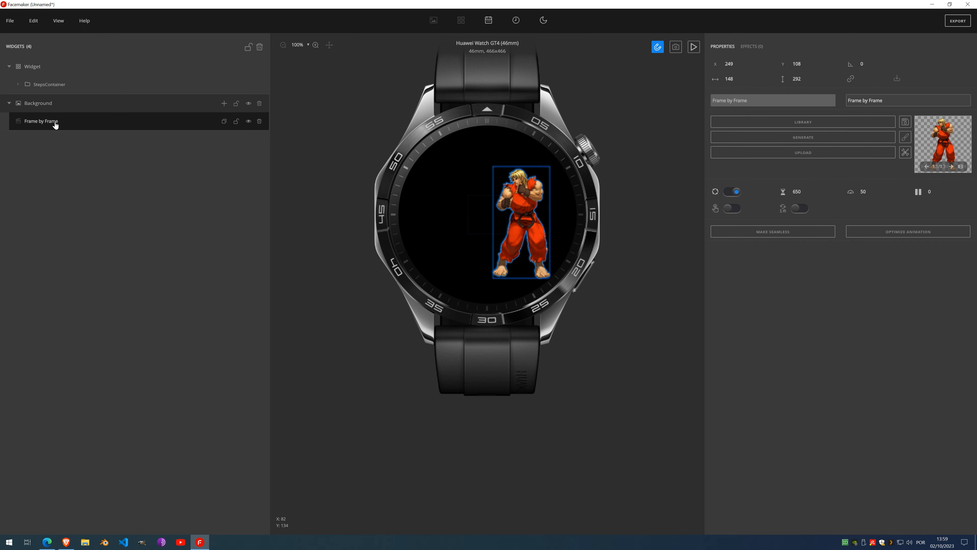
{"action": "left_click", "coordinate": [224, 103]}
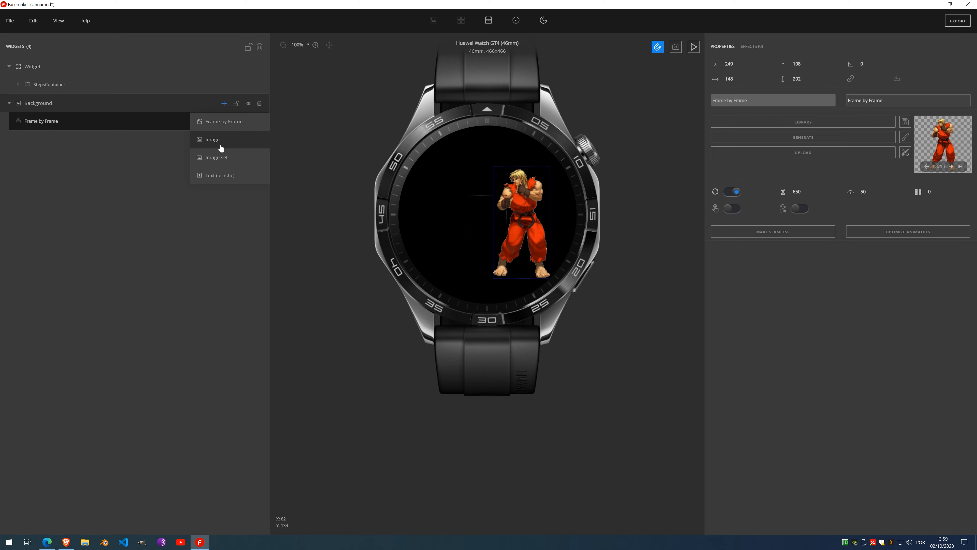
{"action": "left_click", "coordinate": [222, 103]}
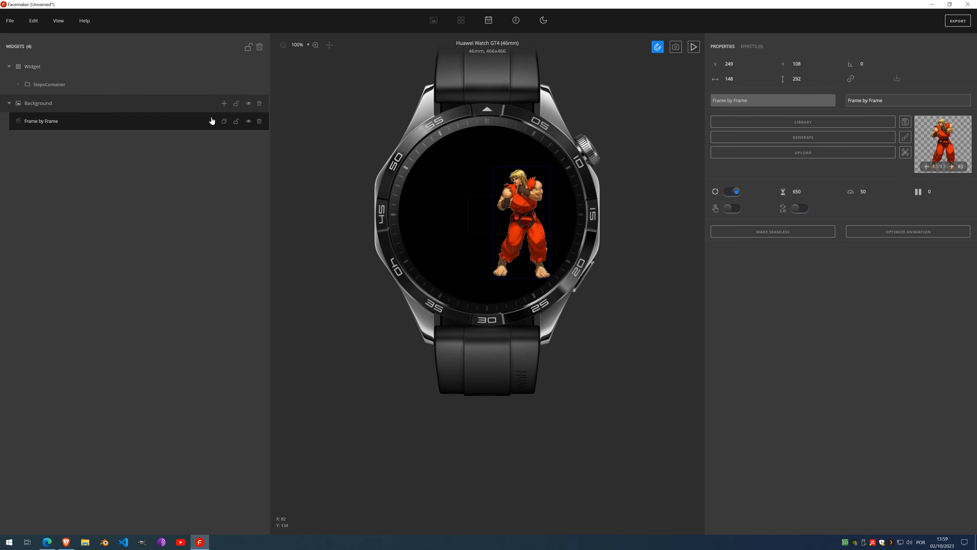
Step: Delete the Frame by Frame layer from the Background and the StepsContainer from the Widget group
{"action": "left_click", "coordinate": [77, 88]}
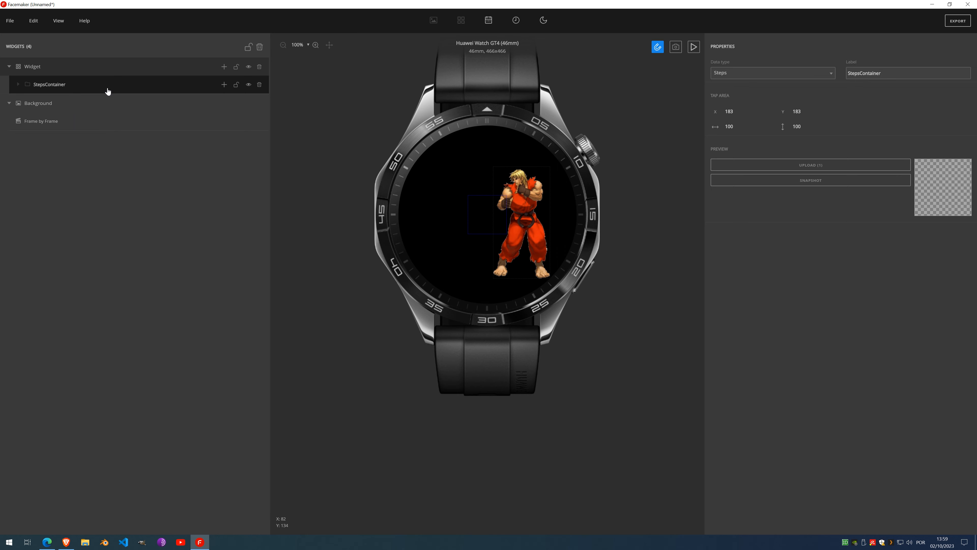
{"action": "left_click", "coordinate": [260, 122]}
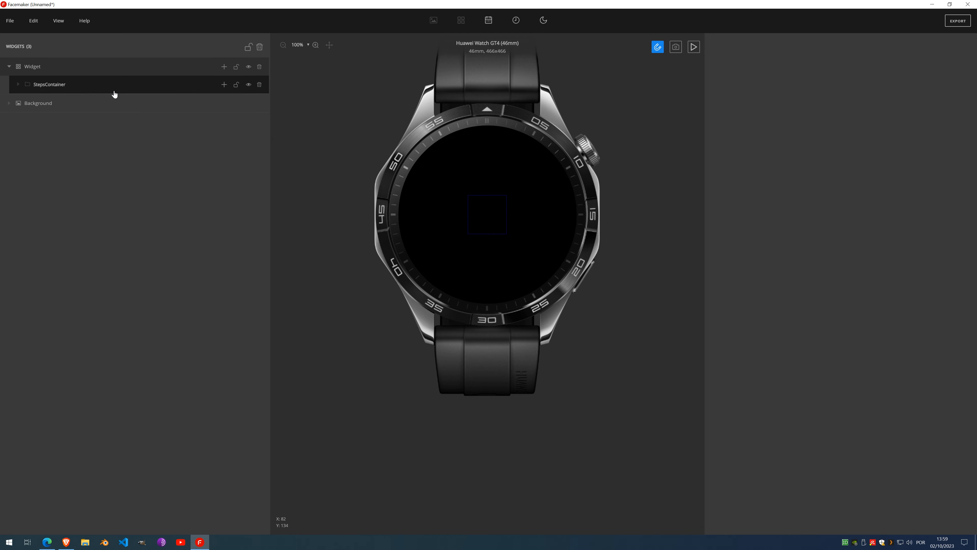
{"action": "left_click", "coordinate": [260, 85]}
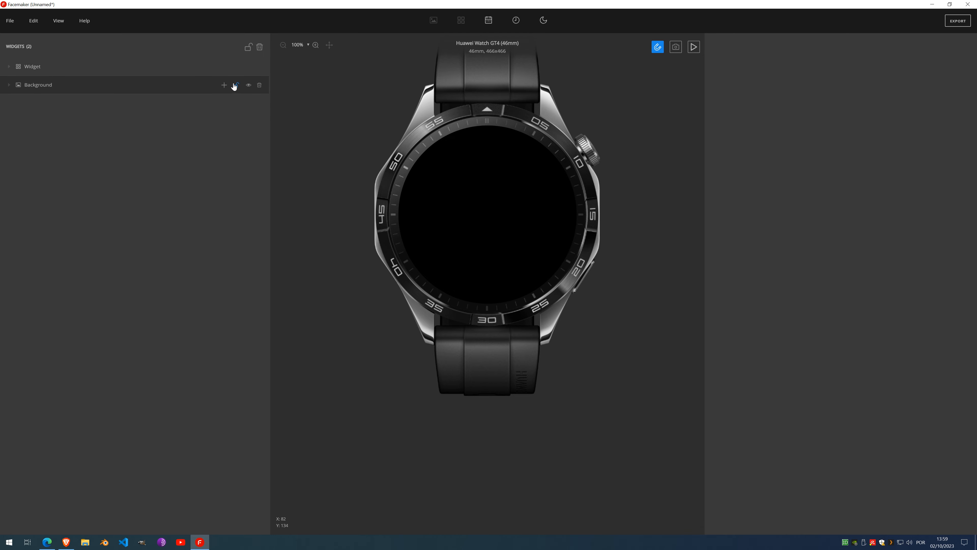
Step: Add two empty Image layers to the Background
{"action": "left_click", "coordinate": [225, 85]}
{"action": "left_click", "coordinate": [225, 121]}
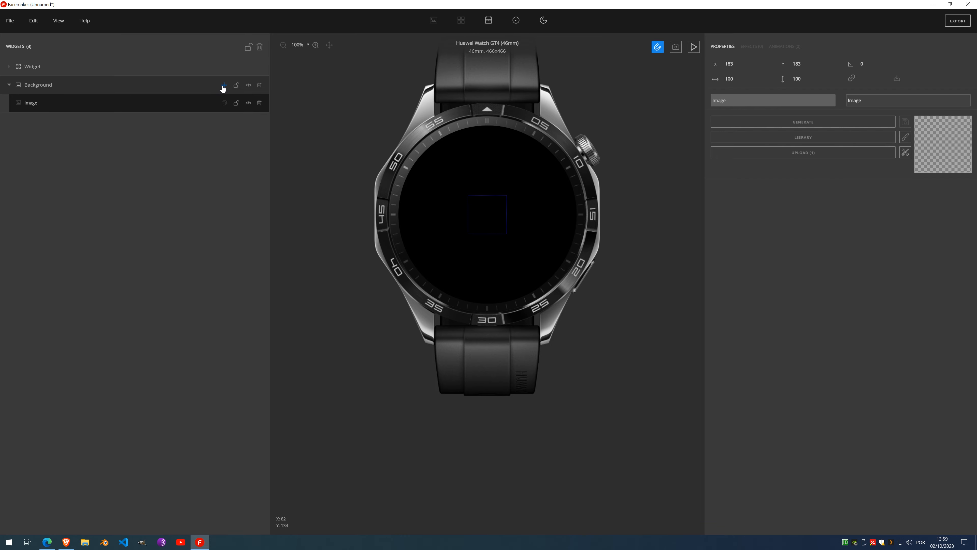
{"action": "left_click", "coordinate": [223, 85]}
{"action": "left_click", "coordinate": [222, 122]}
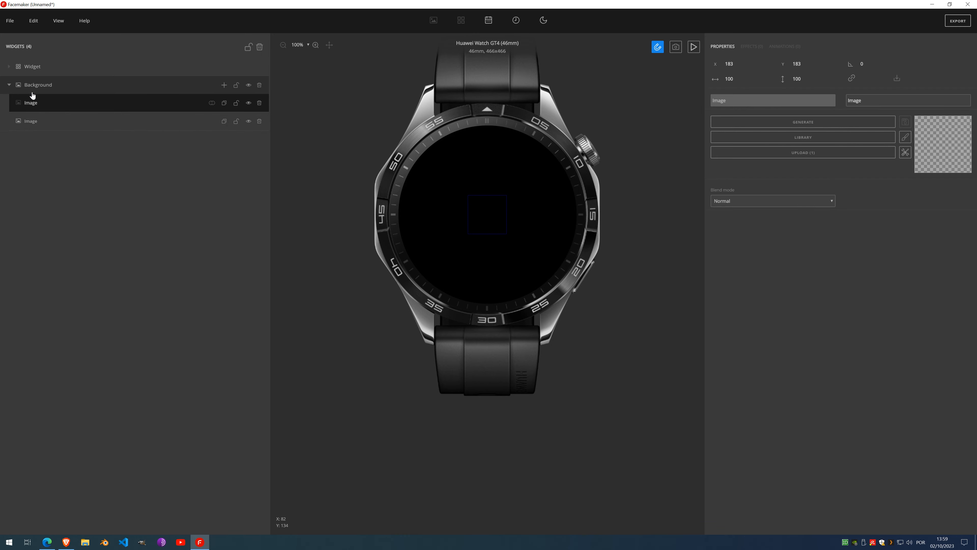
{"action": "left_click", "coordinate": [78, 120]}
{"action": "left_click", "coordinate": [50, 101]}
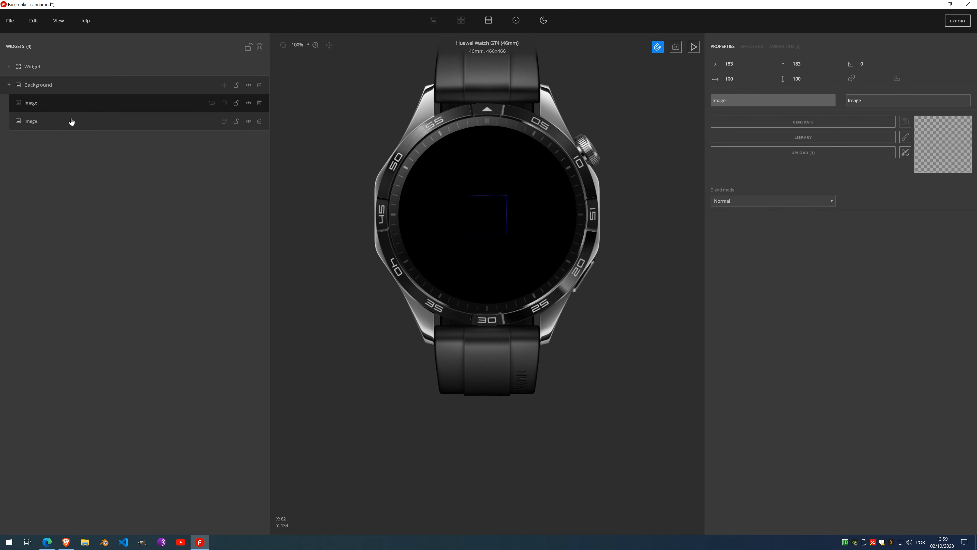
{"action": "left_click", "coordinate": [72, 121]}
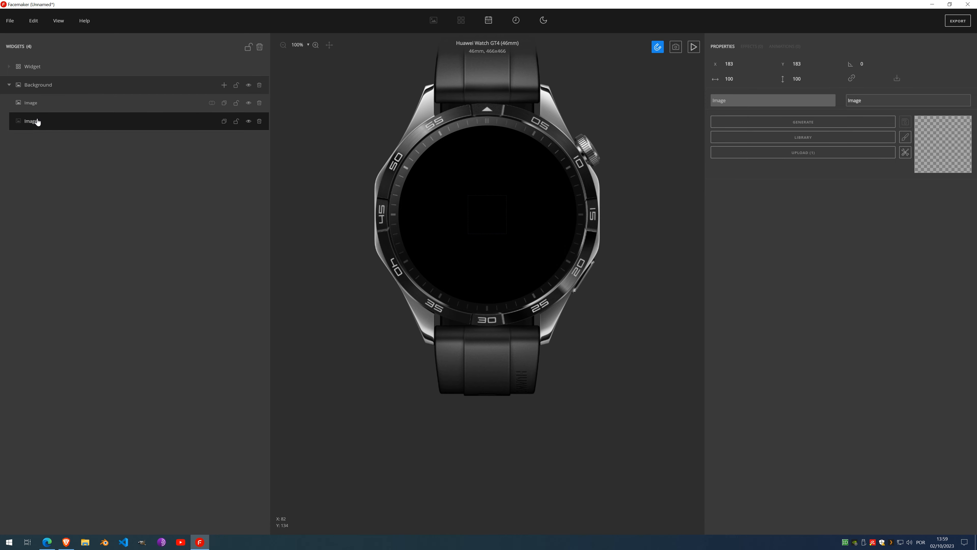
{"action": "left_click", "coordinate": [237, 85]}
Step: Fill the upper Image layer with the library's four-spoke metal gear Gear4(145x145) and place it at about X 274, Y 83
{"action": "left_click", "coordinate": [54, 109]}
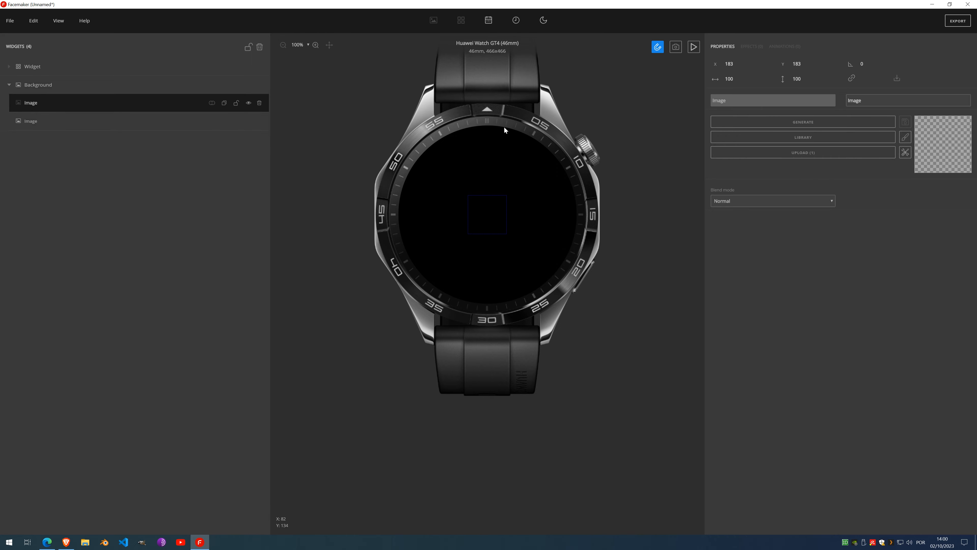
{"action": "left_click", "coordinate": [814, 140]}
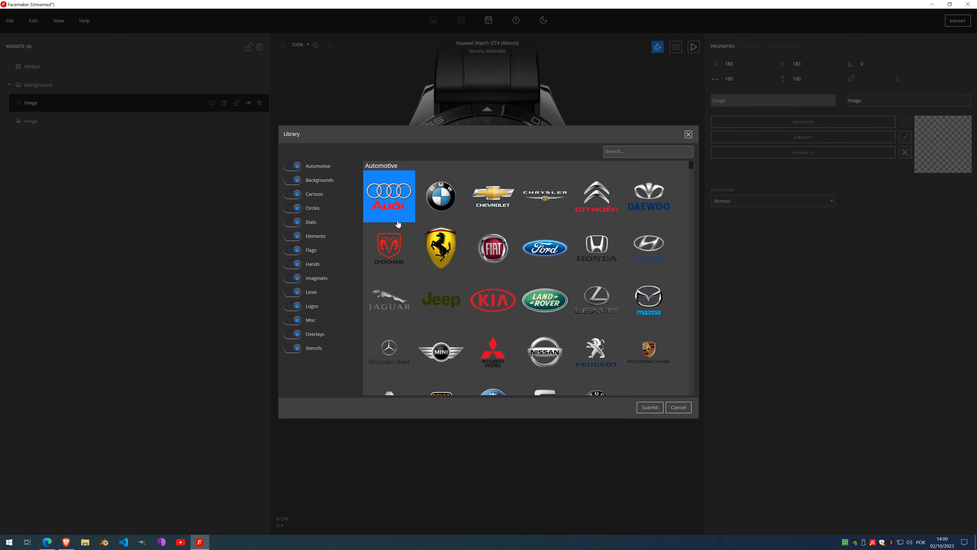
{"action": "left_click", "coordinate": [315, 236]}
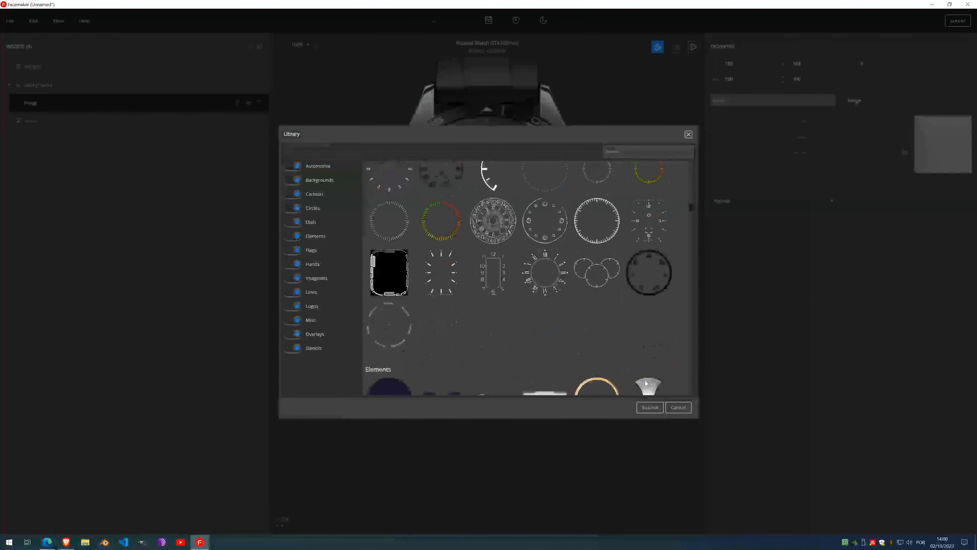
{"action": "scroll", "coordinate": [618, 341], "scroll_direction": "down", "scroll_amount": 4}
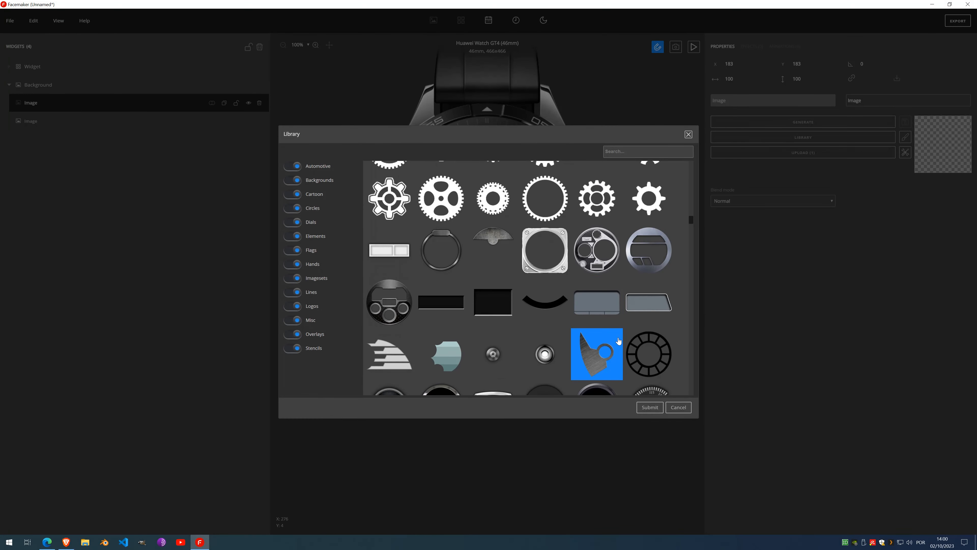
{"action": "scroll", "coordinate": [618, 341], "scroll_direction": "down", "scroll_amount": 3}
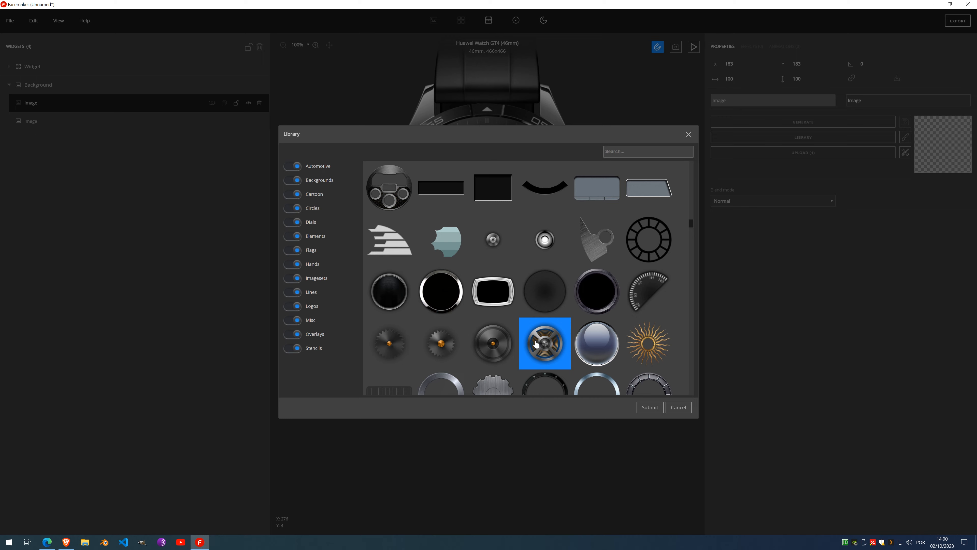
{"action": "double_click", "coordinate": [537, 344]}
{"action": "left_click_drag", "start_coordinate": [485, 216], "coordinate": [533, 193]}
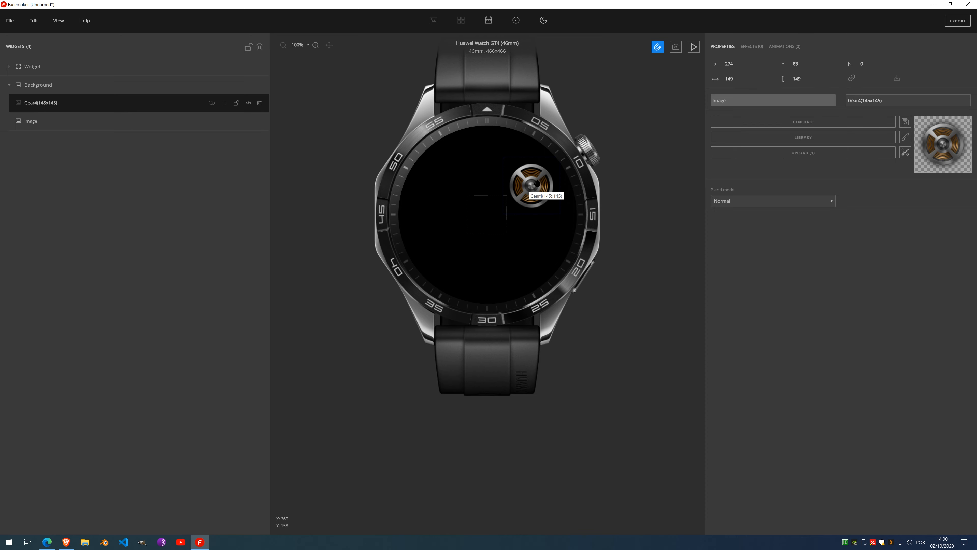
{"action": "left_click", "coordinate": [60, 126]}
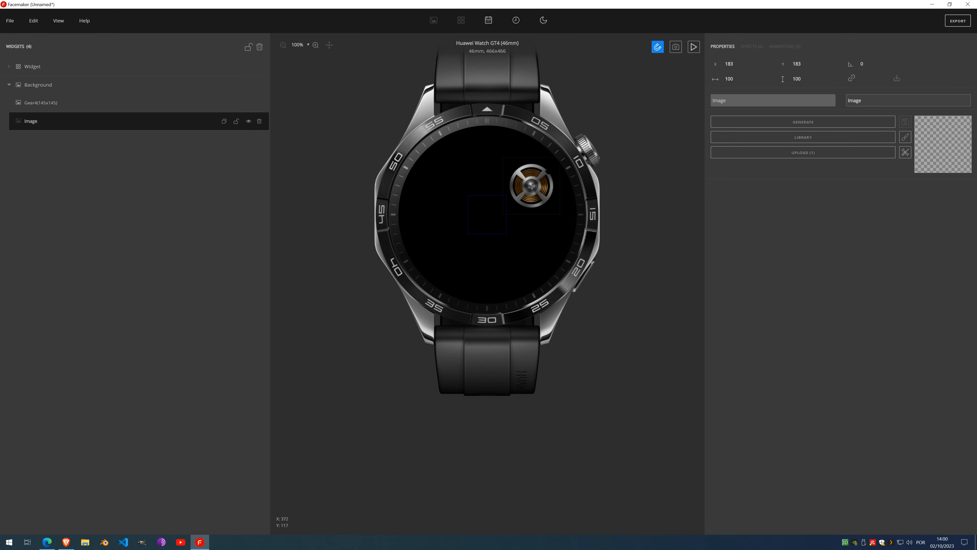
{"action": "left_click", "coordinate": [545, 176]}
{"action": "left_click", "coordinate": [47, 127]}
{"action": "left_click", "coordinate": [524, 184]}
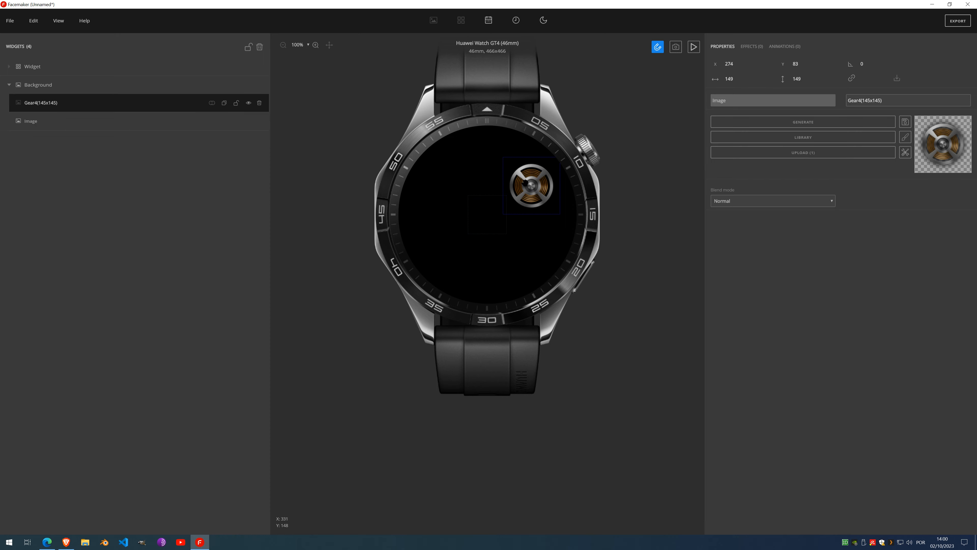
Step: Move the empty lower Image layer to about X 103, Y 261
{"action": "left_click", "coordinate": [489, 225]}
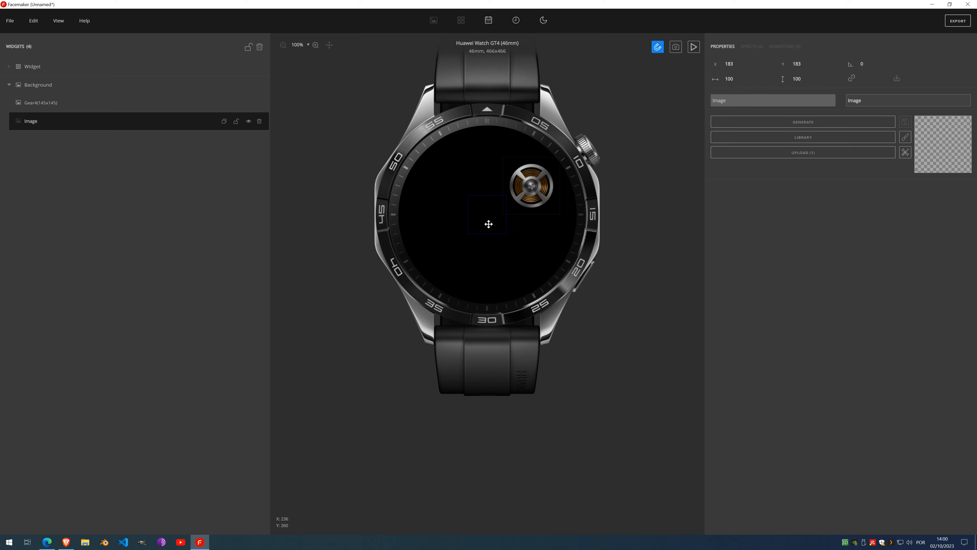
{"action": "left_click_drag", "start_coordinate": [489, 226], "coordinate": [461, 237]}
{"action": "left_click", "coordinate": [538, 181]}
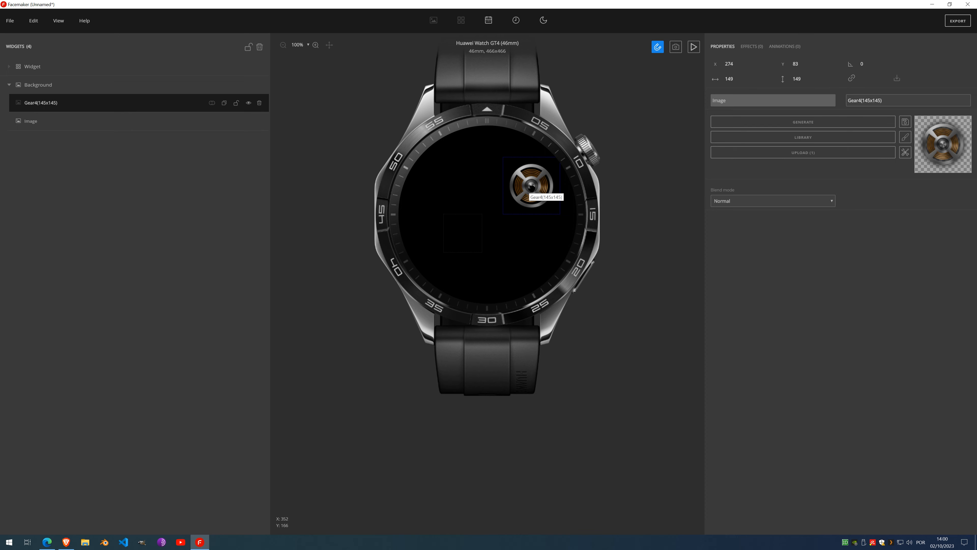
{"action": "left_click_drag", "start_coordinate": [463, 232], "coordinate": [457, 244]}
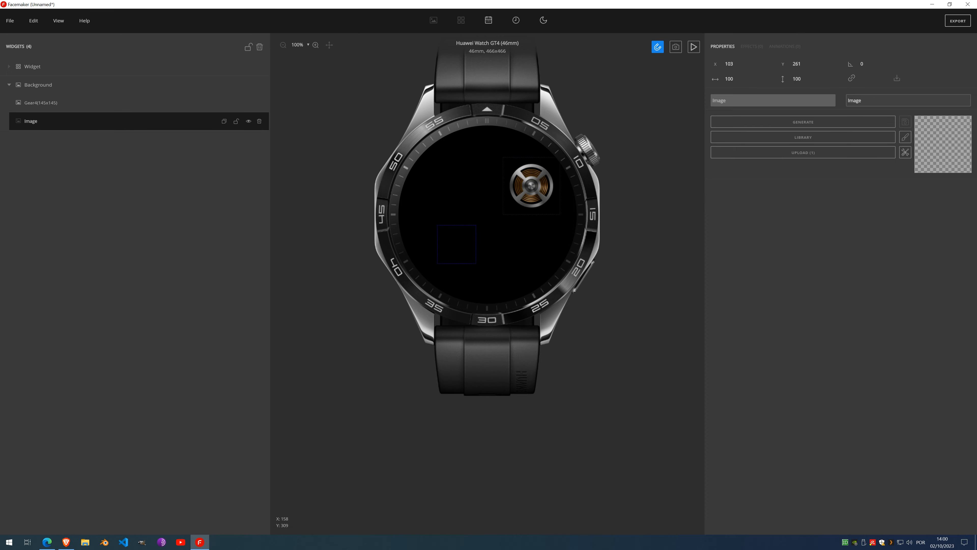
{"action": "left_click", "coordinate": [537, 195]}
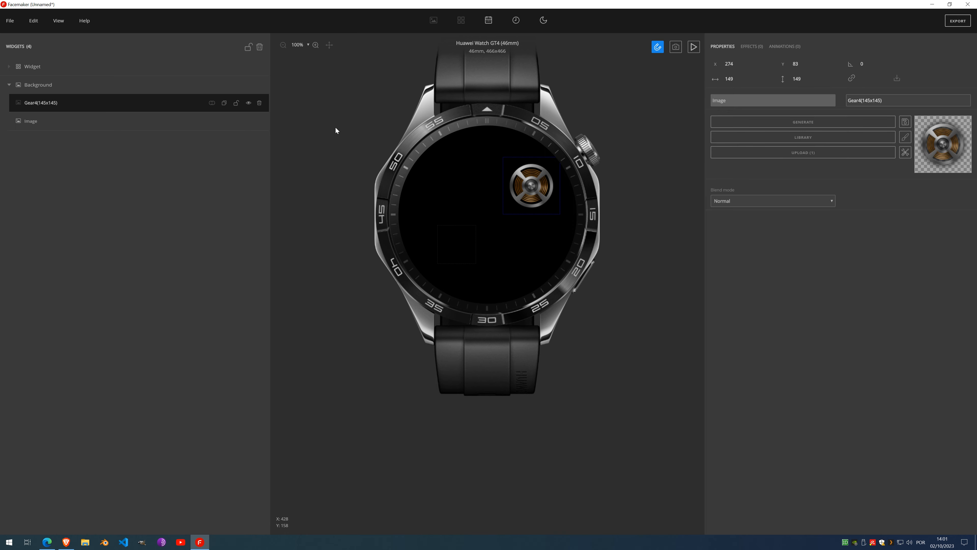
{"action": "left_click", "coordinate": [43, 120]}
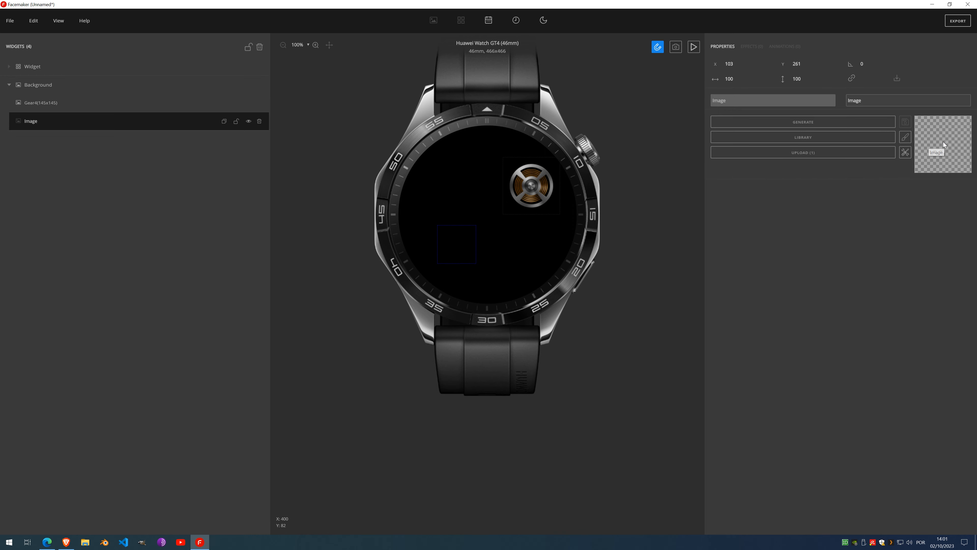
Step: Paste the gear picture into the empty Image layer, place it at about X 83, Y 259, and select the Gear4(145x145) layer
{"action": "key", "text": "ctrl+v"}
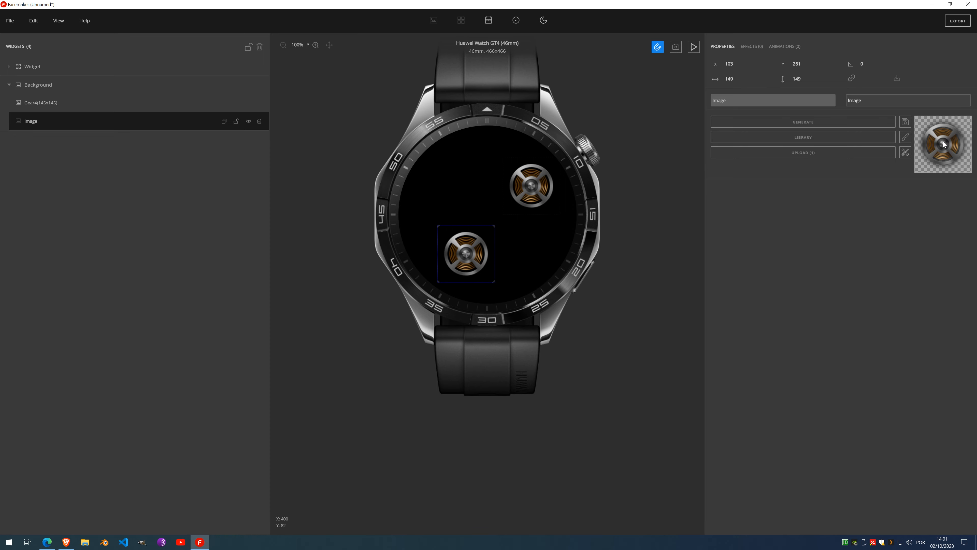
{"action": "left_click_drag", "start_coordinate": [470, 261], "coordinate": [442, 218]}
{"action": "left_click", "coordinate": [539, 188]}
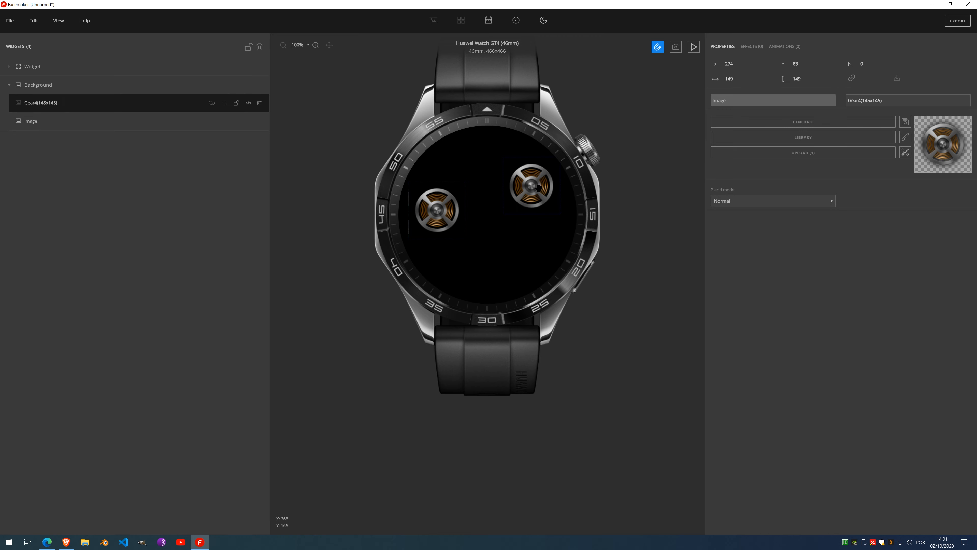
{"action": "left_click", "coordinate": [439, 222]}
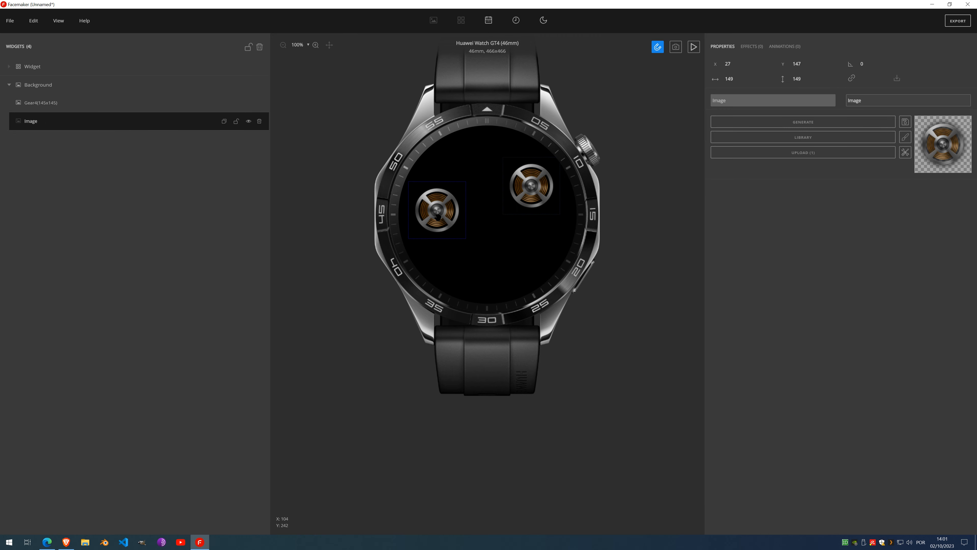
{"action": "left_click_drag", "start_coordinate": [437, 222], "coordinate": [459, 260]}
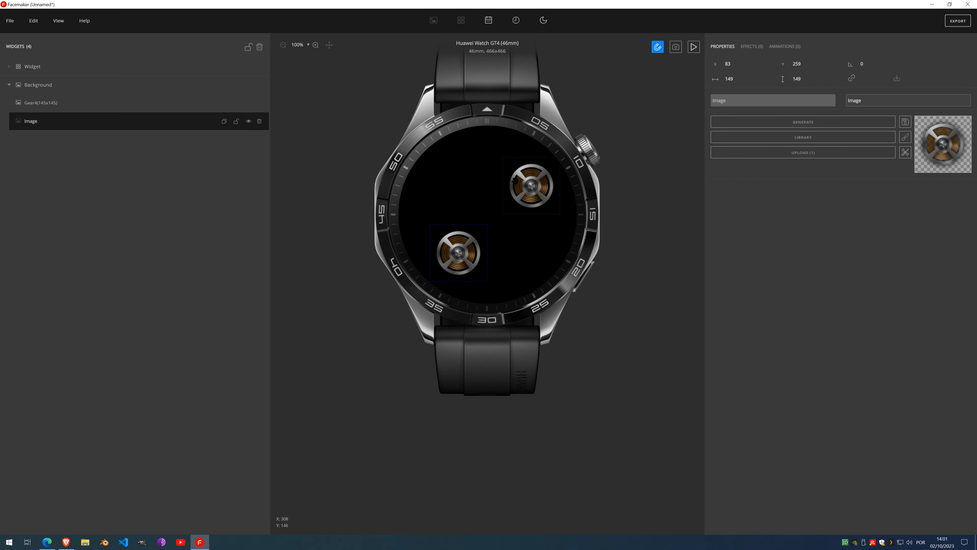
{"action": "left_click", "coordinate": [529, 193]}
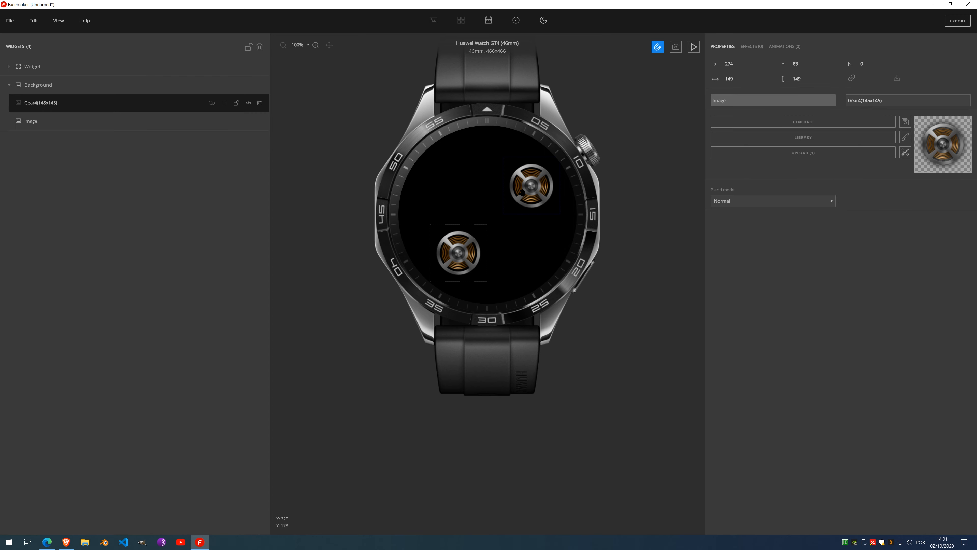
Step: Add a container to the Widget group and set its data type to Steps
{"action": "left_click", "coordinate": [205, 70]}
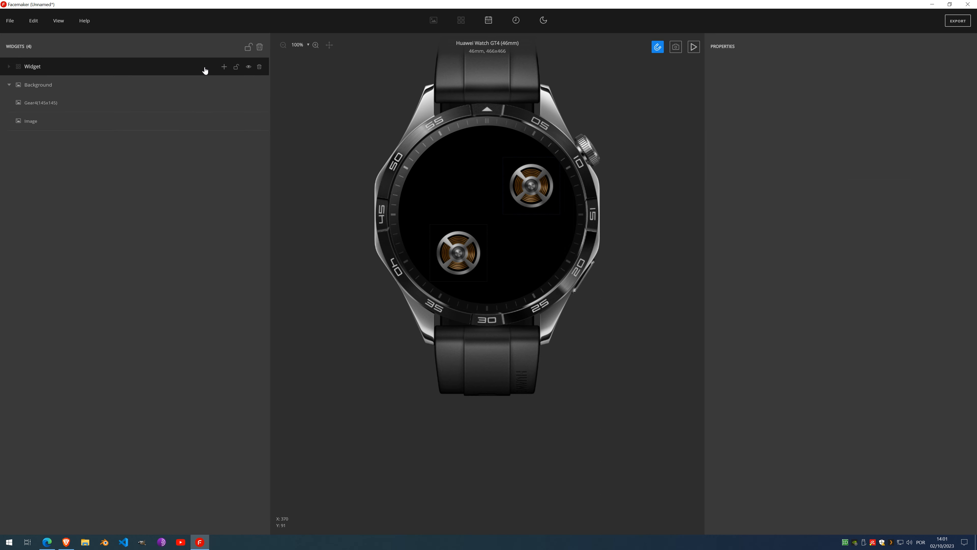
{"action": "mouse_move", "coordinate": [224, 68]}
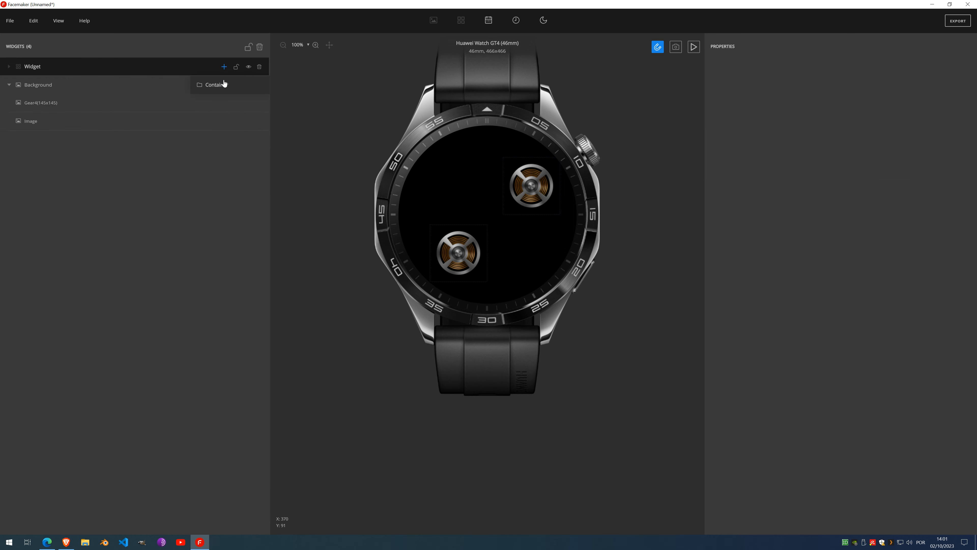
{"action": "left_click", "coordinate": [214, 84]}
{"action": "left_click", "coordinate": [738, 75]}
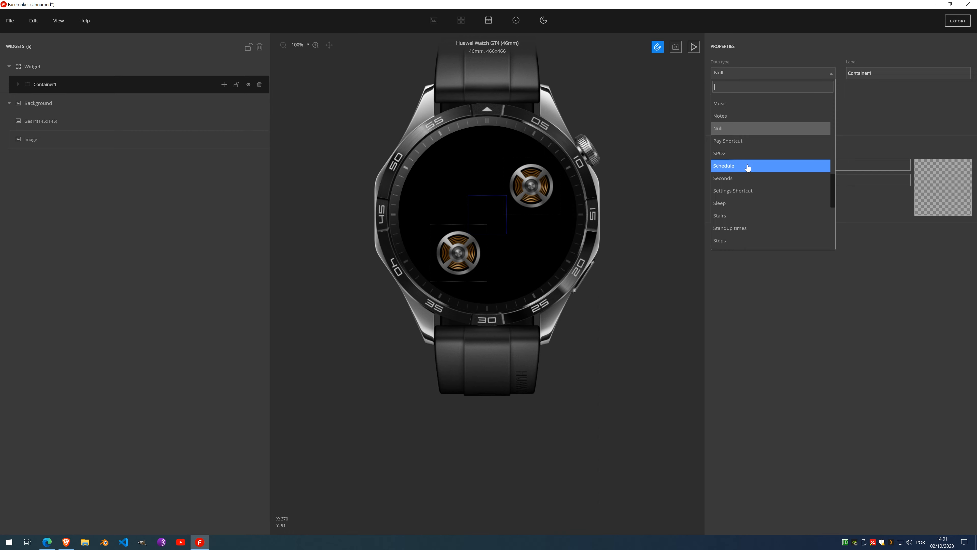
{"action": "left_click", "coordinate": [735, 241]}
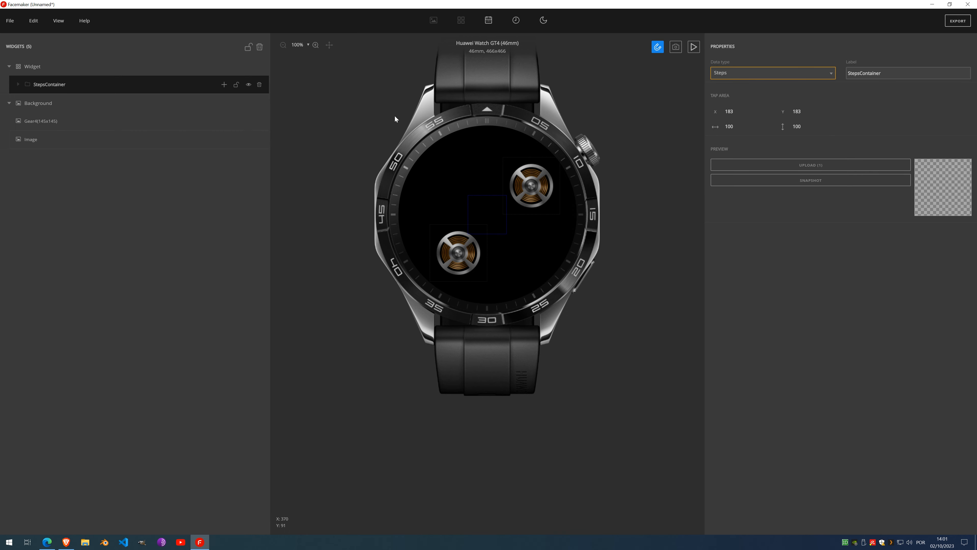
Step: Try an Image set layer in the StepsContainer, view its data type options and delete the layer
{"action": "left_click", "coordinate": [224, 85]}
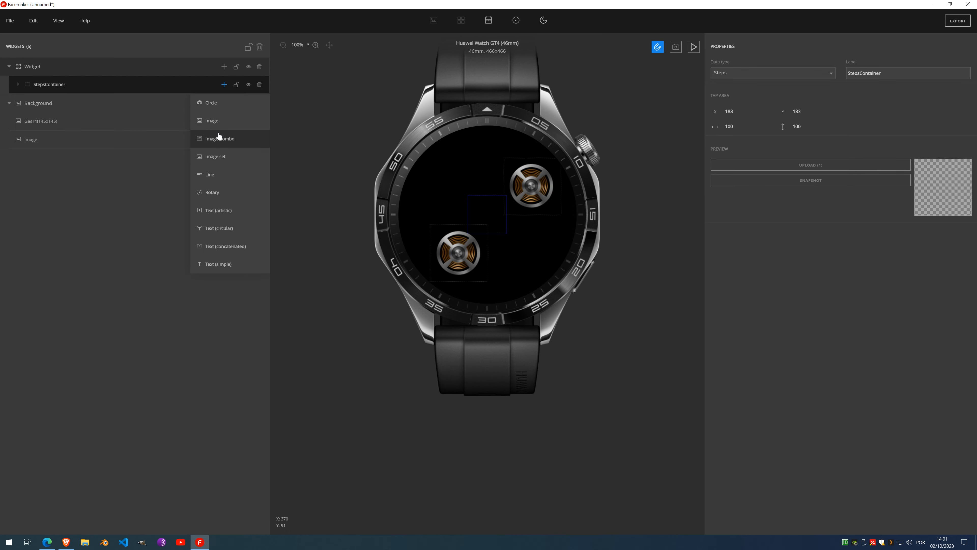
{"action": "left_click", "coordinate": [216, 156]}
{"action": "left_click", "coordinate": [739, 116]}
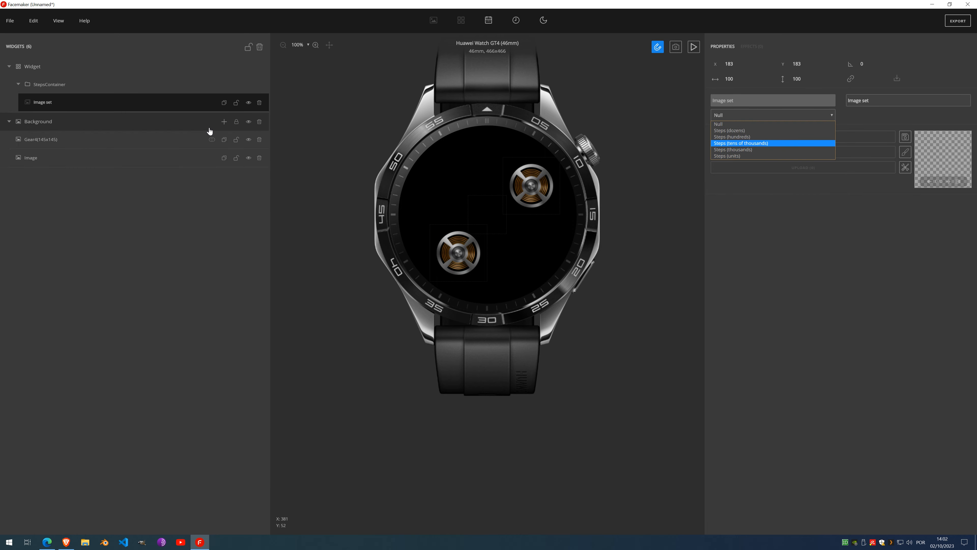
{"action": "left_click", "coordinate": [259, 103]}
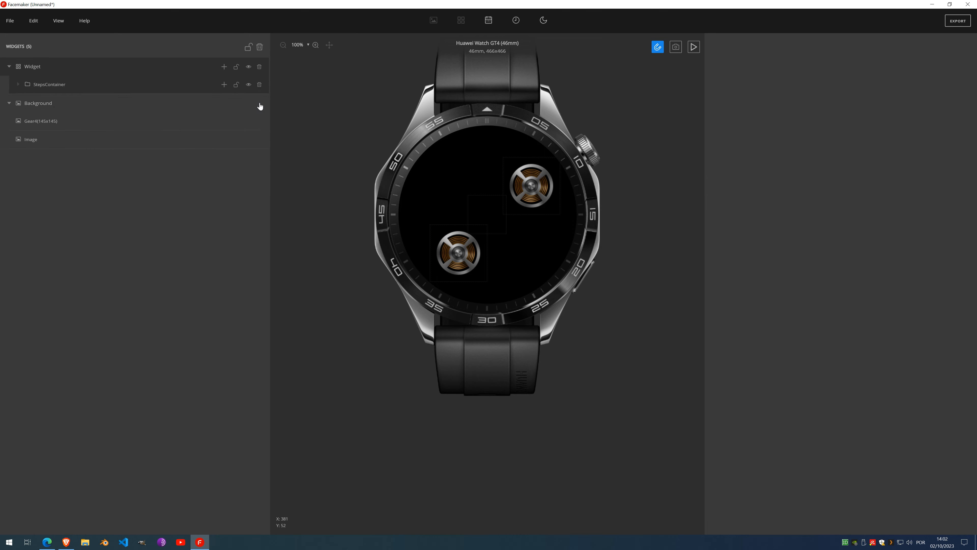
{"action": "left_click", "coordinate": [223, 85]}
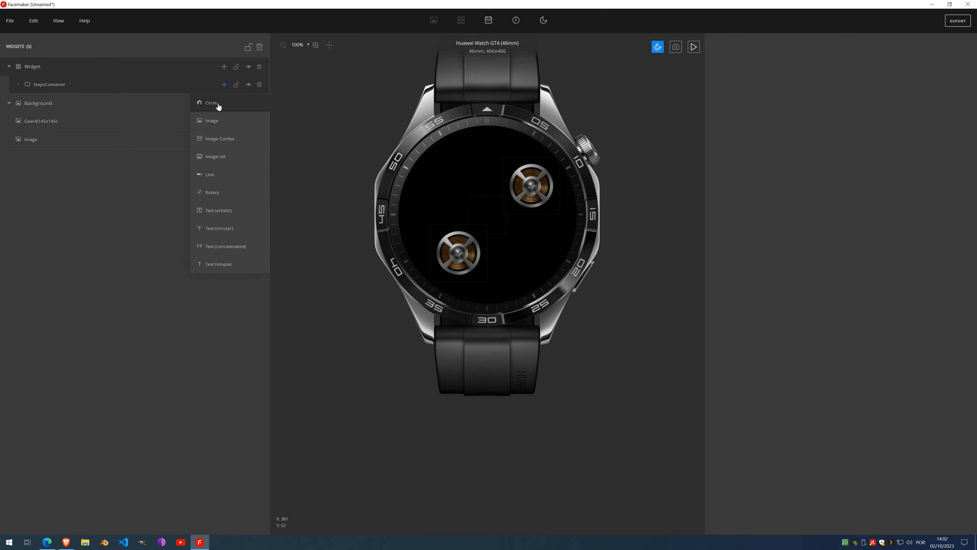
Step: Change the StepsContainer's data type to Heart rate
{"action": "left_click", "coordinate": [99, 88]}
{"action": "left_click", "coordinate": [734, 77]}
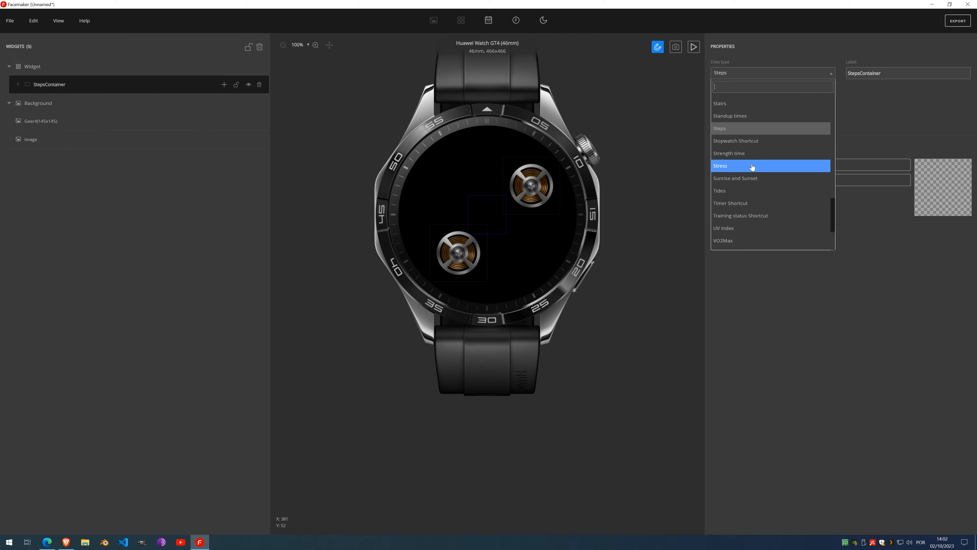
{"action": "scroll", "coordinate": [752, 165], "scroll_direction": "up", "scroll_amount": 5}
{"action": "scroll", "coordinate": [751, 166], "scroll_direction": "up", "scroll_amount": 3}
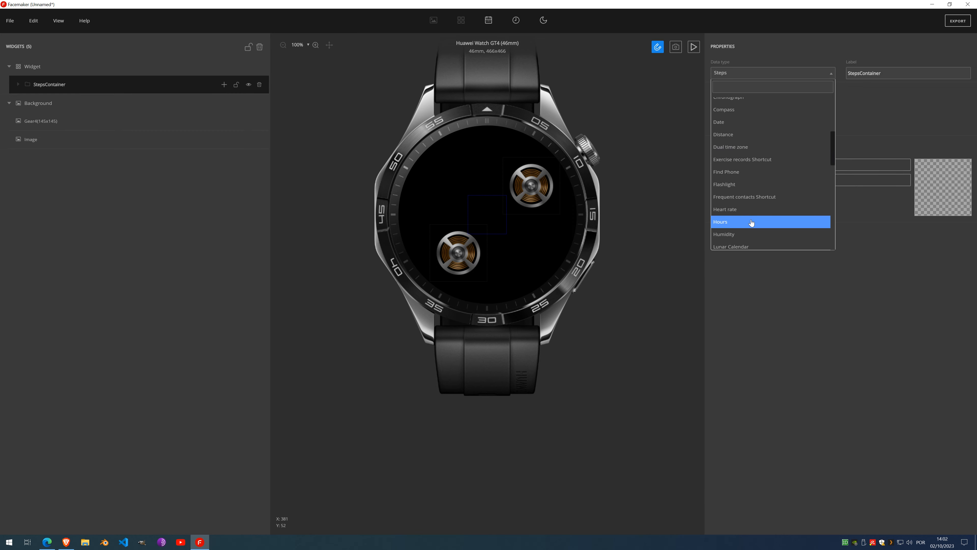
{"action": "left_click", "coordinate": [743, 211]}
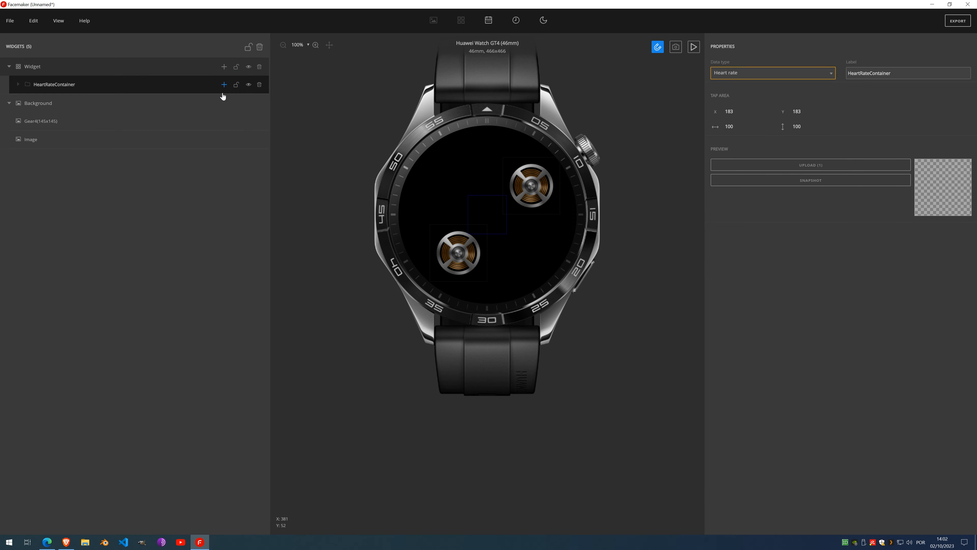
Step: Add an Image set layer to the HeartRateContainer and assign it the Heart rate zone data type
{"action": "left_click", "coordinate": [223, 85]}
{"action": "left_click", "coordinate": [220, 161]}
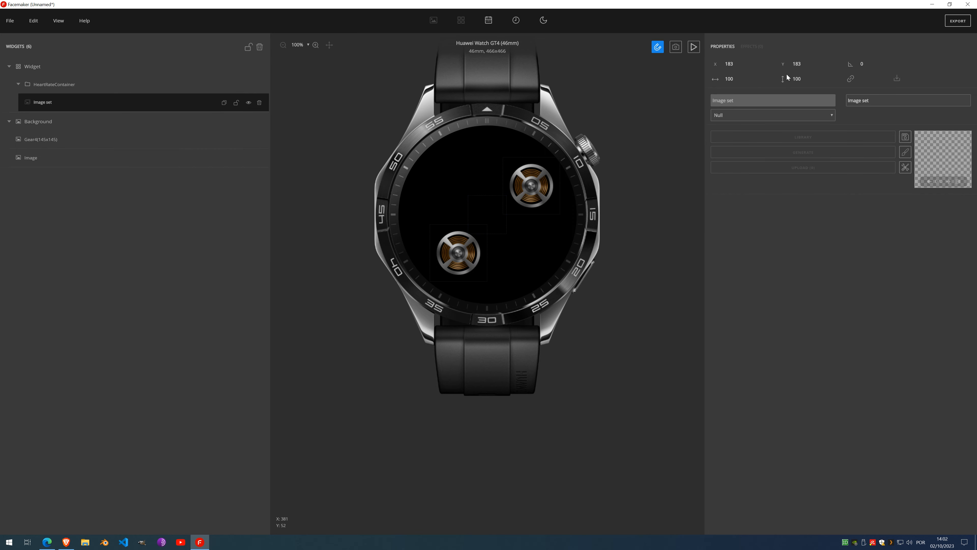
{"action": "left_click", "coordinate": [758, 115]}
{"action": "left_click", "coordinate": [743, 125]}
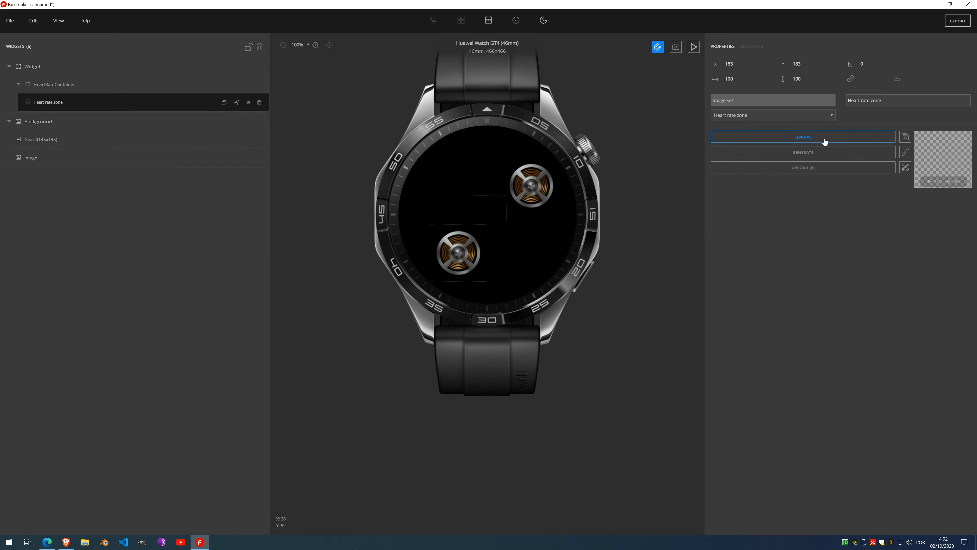
Step: Generate the Heart rate zone images, move the layer to about X 107, Y 60, and set the generated shape to Circle
{"action": "left_click", "coordinate": [804, 154]}
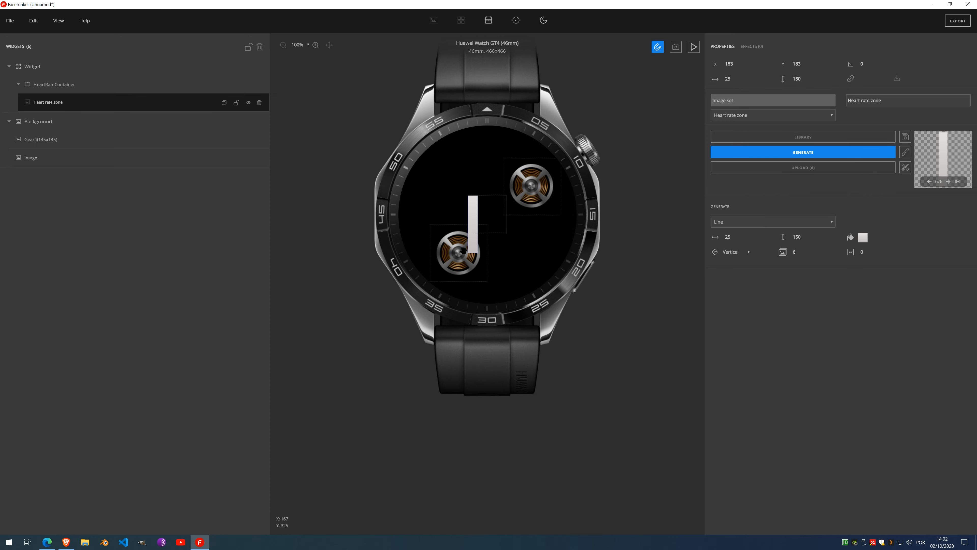
{"action": "left_click_drag", "start_coordinate": [474, 249], "coordinate": [445, 202]}
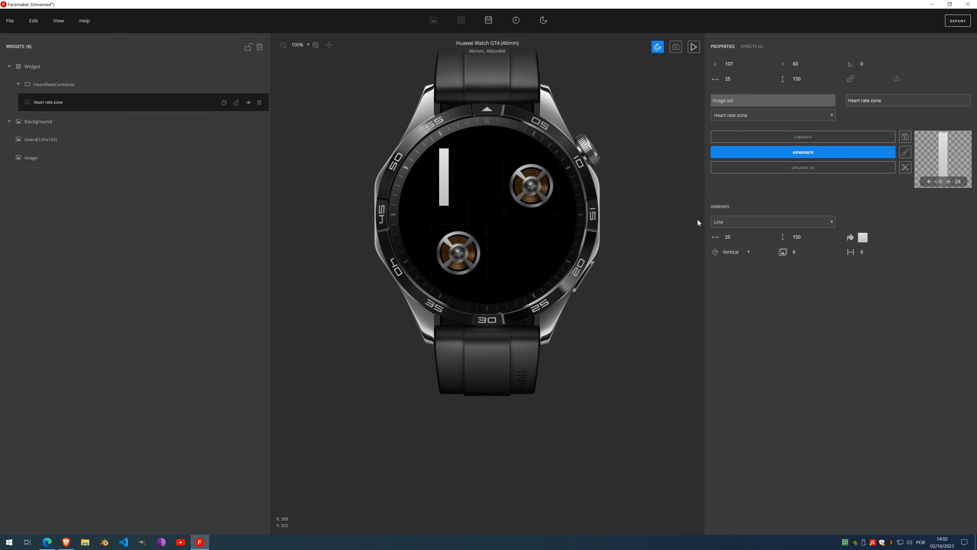
{"action": "left_click", "coordinate": [752, 225]}
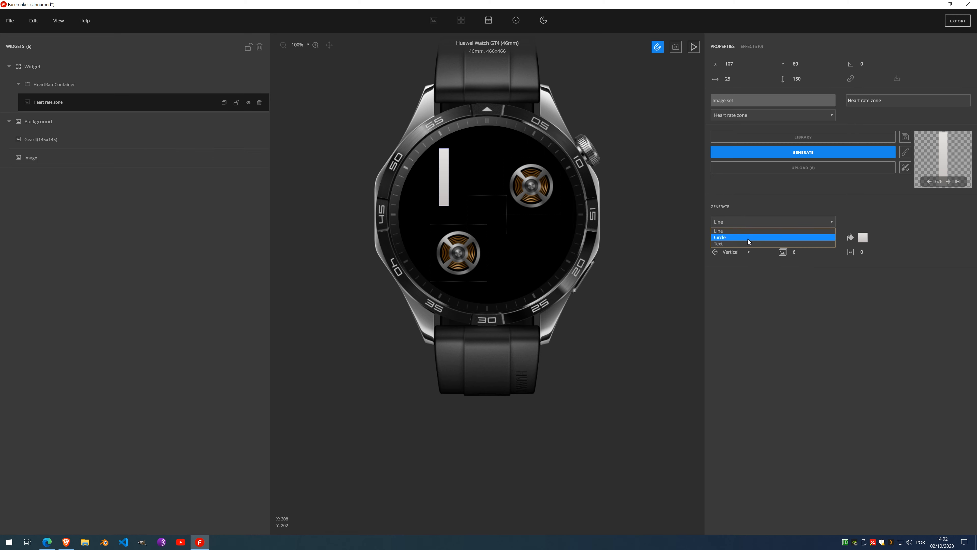
{"action": "left_click", "coordinate": [748, 237]}
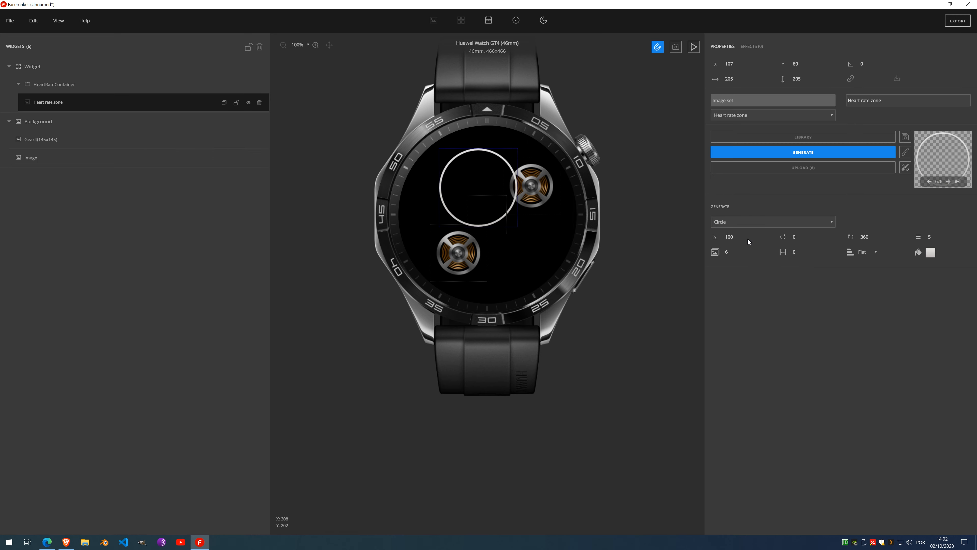
Step: Increase the circle's line thickness to 19 and move the layer to about X 64, Y 40
{"action": "left_click", "coordinate": [941, 235]}
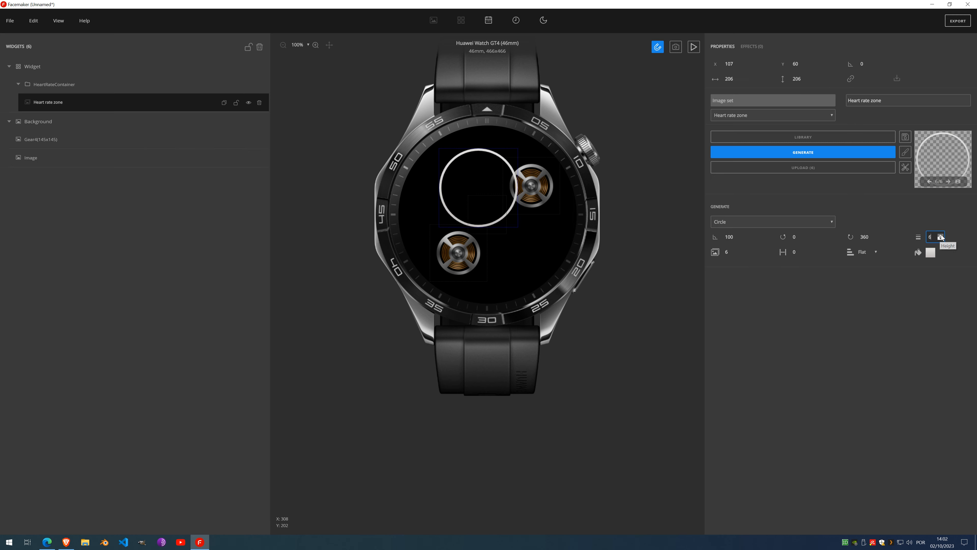
{"action": "left_click", "coordinate": [942, 235]}
{"action": "left_click", "coordinate": [941, 234]}
{"action": "left_click", "coordinate": [941, 235]}
{"action": "left_click", "coordinate": [941, 235]}
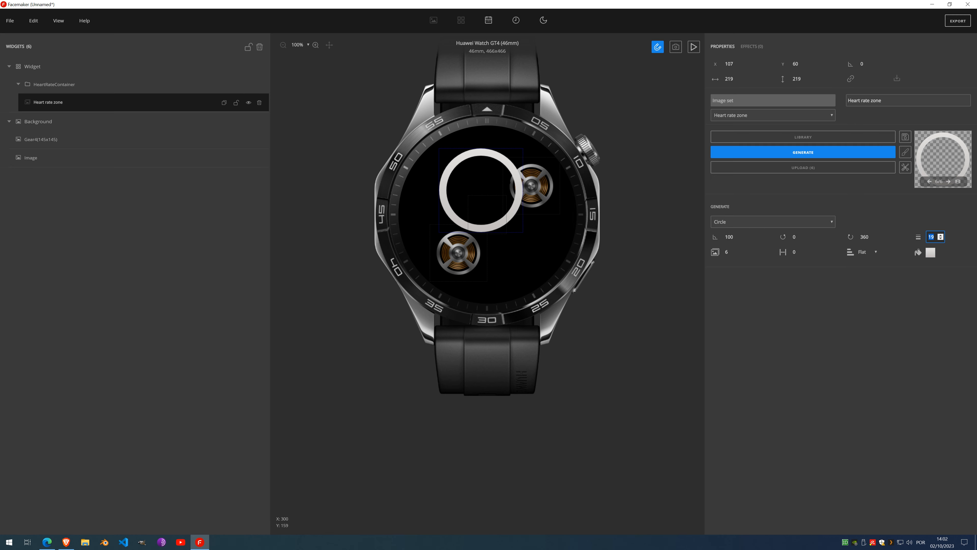
{"action": "left_click_drag", "start_coordinate": [481, 189], "coordinate": [453, 165]}
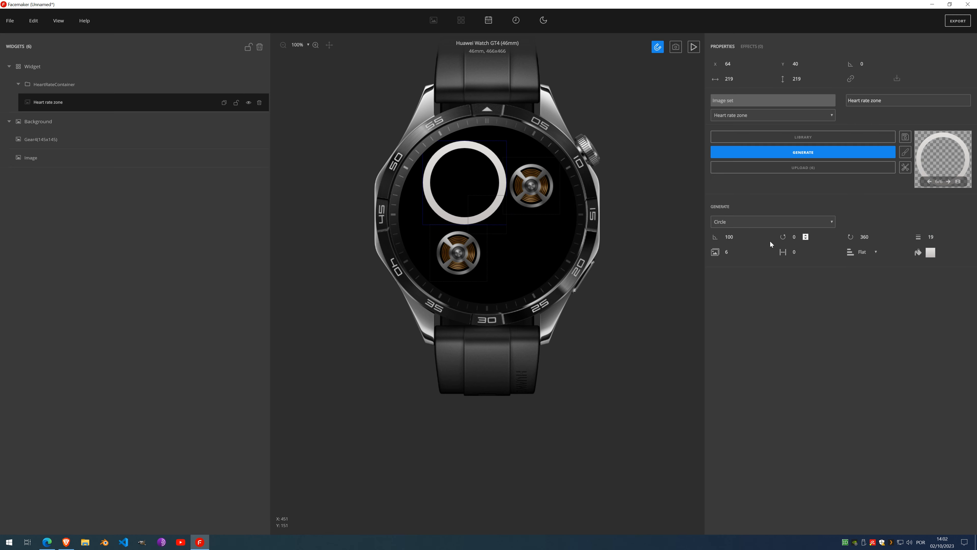
Step: Set the spacing between the circle's segments to 6
{"action": "left_click", "coordinate": [805, 250]}
{"action": "left_click", "coordinate": [805, 250]}
{"action": "left_click", "coordinate": [805, 250]}
{"action": "left_click", "coordinate": [806, 250]}
{"action": "left_click", "coordinate": [806, 250]}
{"action": "left_click", "coordinate": [805, 250]}
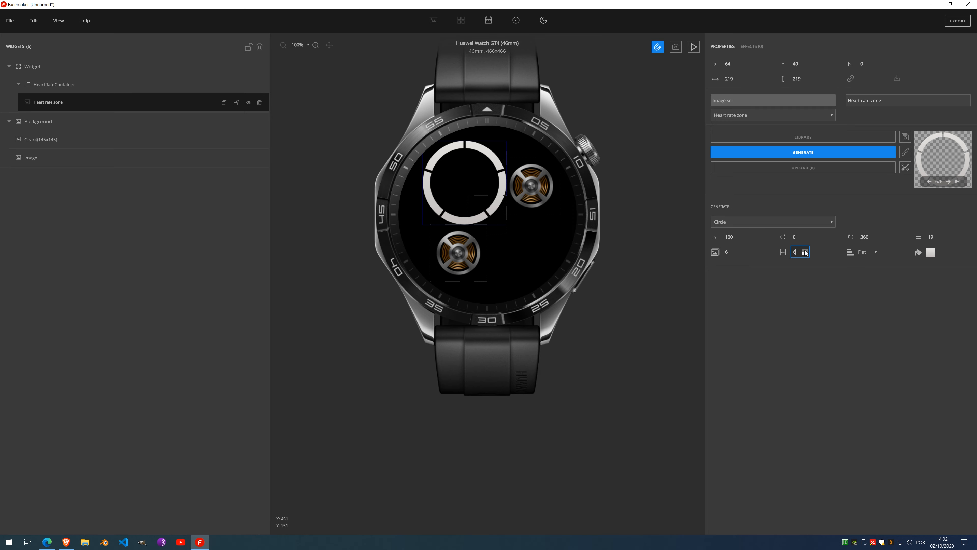
Step: Fill the segmented circle with the red-to-yellow gradient preset and change its gradient type from linear to conical
{"action": "left_click", "coordinate": [931, 255]}
{"action": "left_click_drag", "start_coordinate": [452, 231], "coordinate": [245, 205]}
{"action": "left_click", "coordinate": [231, 322]}
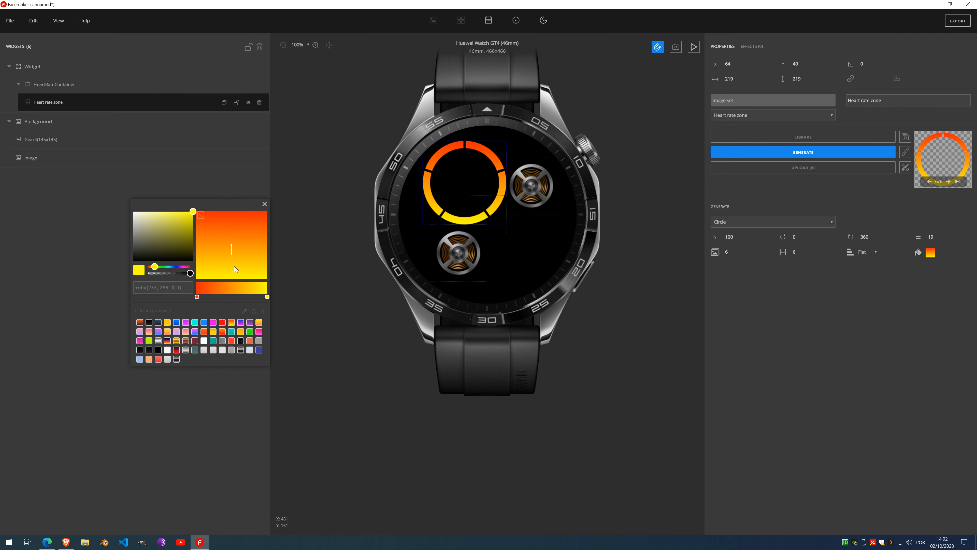
{"action": "left_click", "coordinate": [200, 216]}
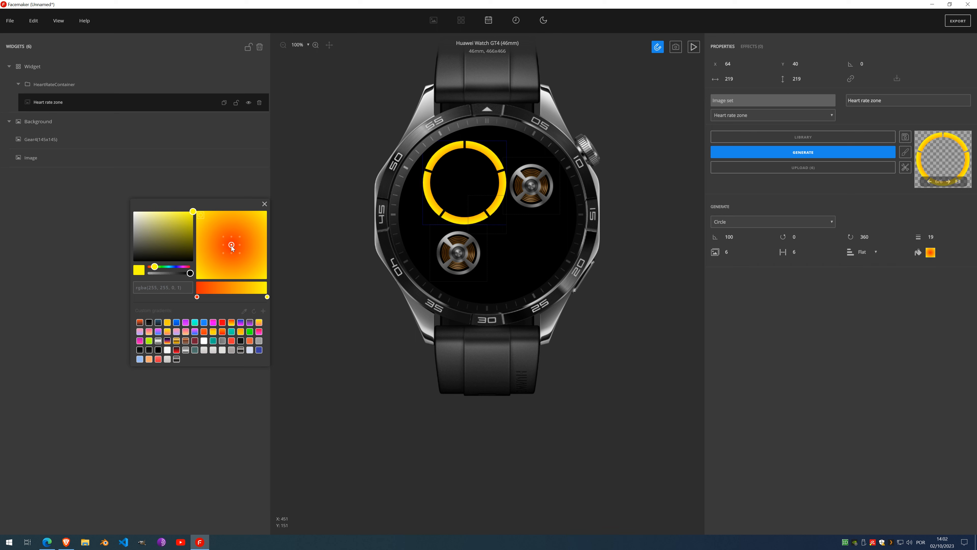
{"action": "left_click", "coordinate": [201, 215]}
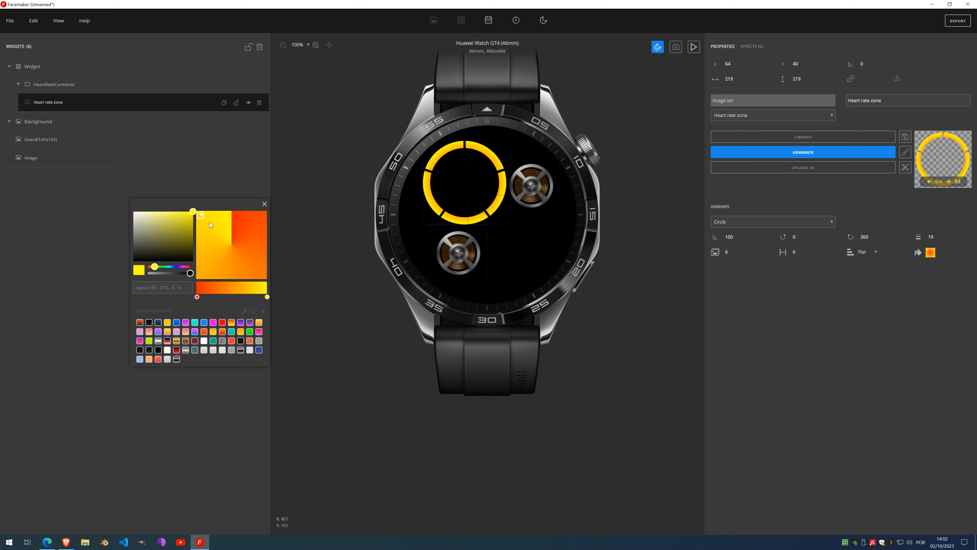
{"action": "left_click", "coordinate": [196, 296]}
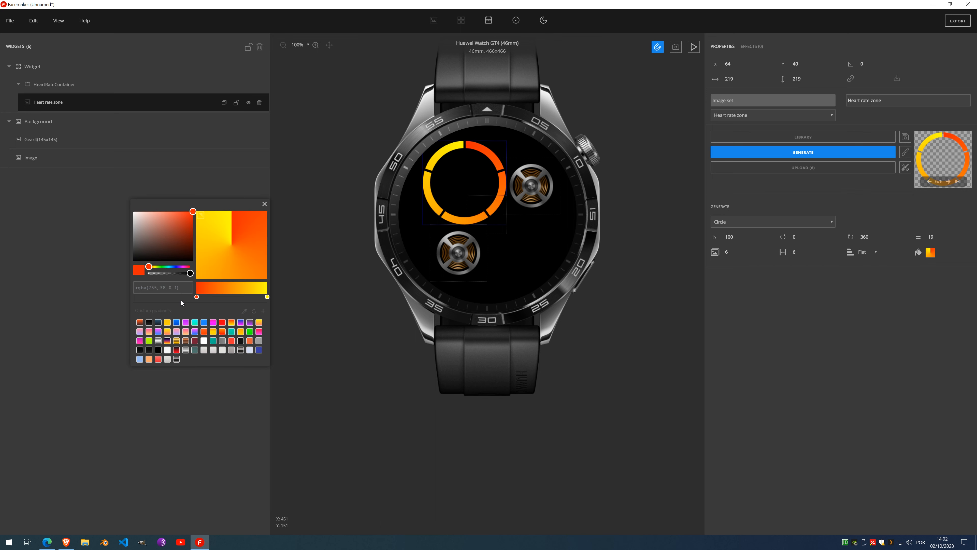
{"action": "left_click", "coordinate": [265, 205]}
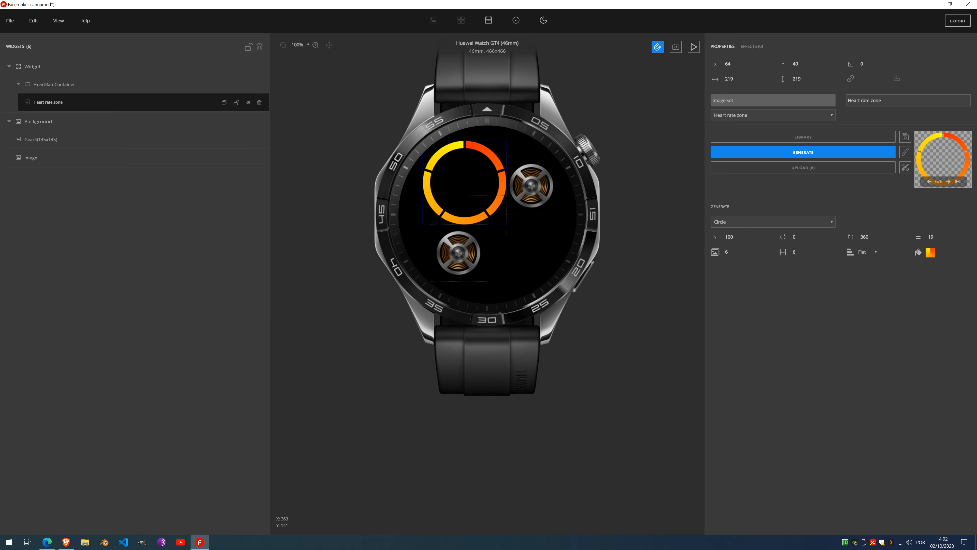
Step: Review the Heart rate zone frames in the Frame editor without submitting changes, and hide the Heart rate zone layer
{"action": "left_click", "coordinate": [958, 182]}
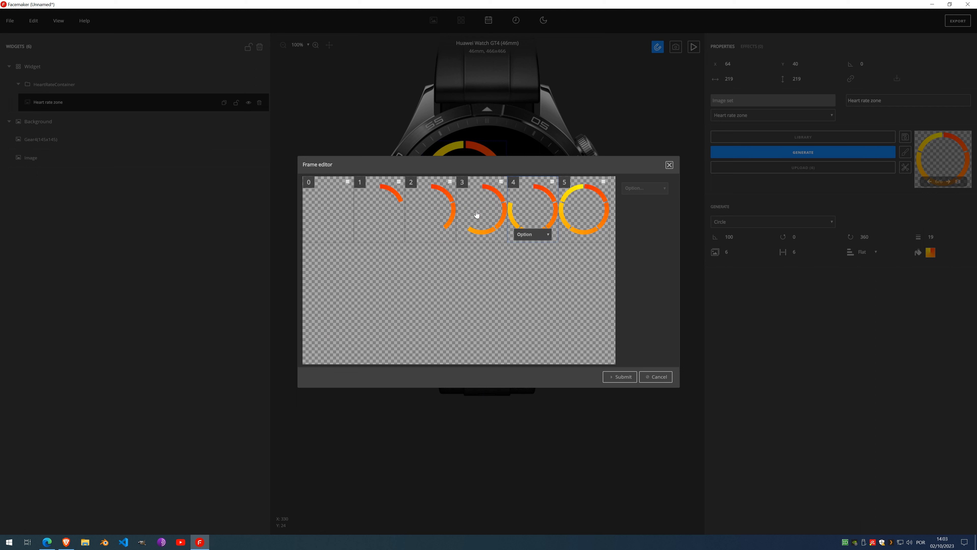
{"action": "mouse_move", "coordinate": [596, 235]}
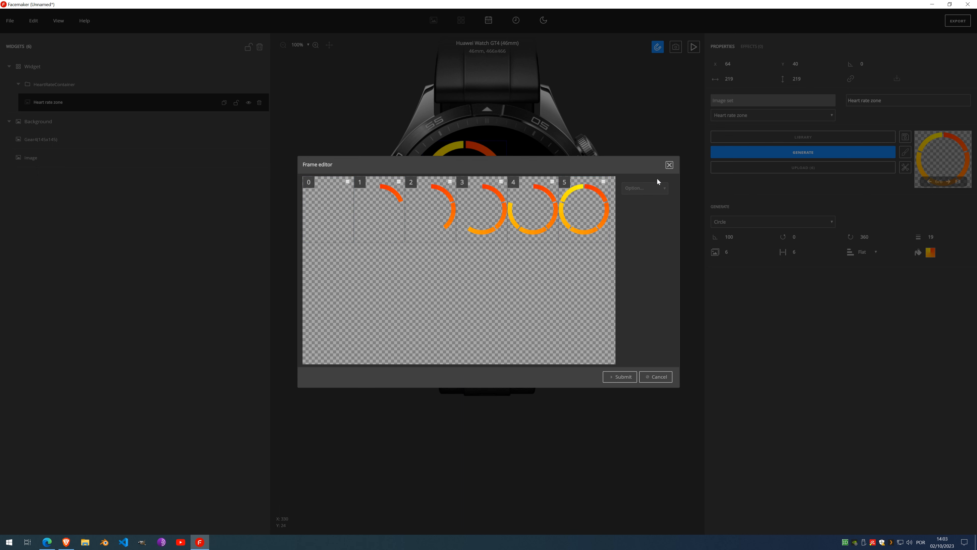
{"action": "left_click", "coordinate": [670, 165]}
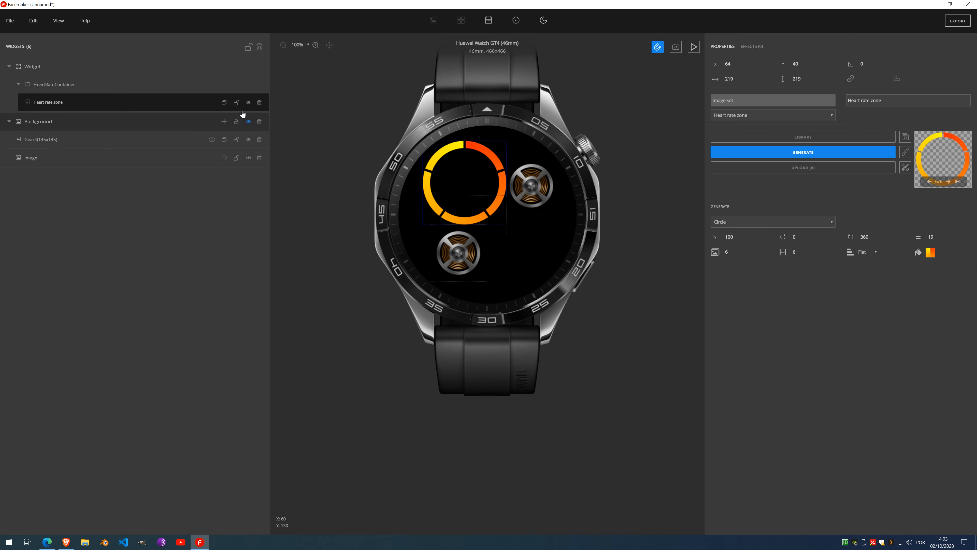
{"action": "left_click", "coordinate": [248, 102]}
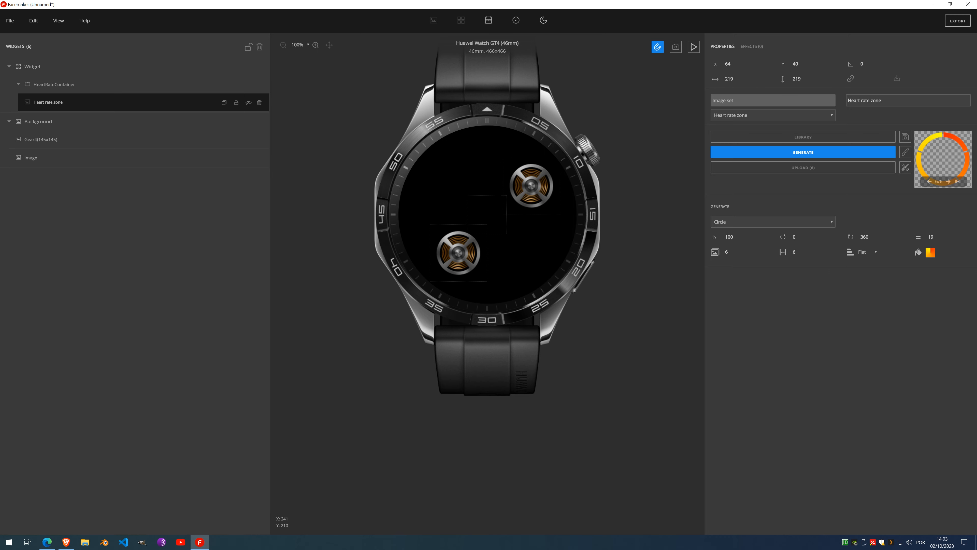
Step: Show the Heart rate zone layer and delete the Gear4(145x145) image from the Background
{"action": "left_click", "coordinate": [248, 102]}
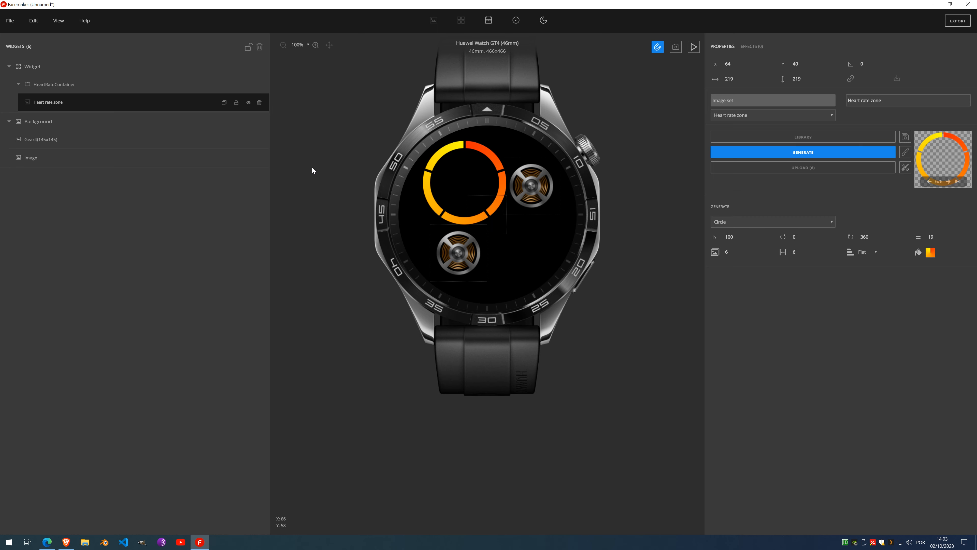
{"action": "left_click", "coordinate": [186, 163]}
{"action": "left_click", "coordinate": [185, 146]}
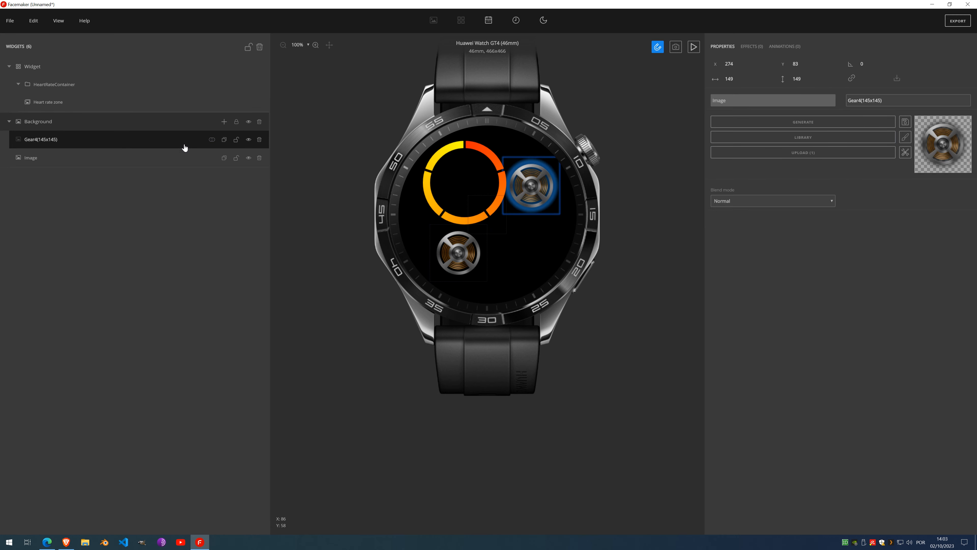
{"action": "left_click", "coordinate": [260, 140]}
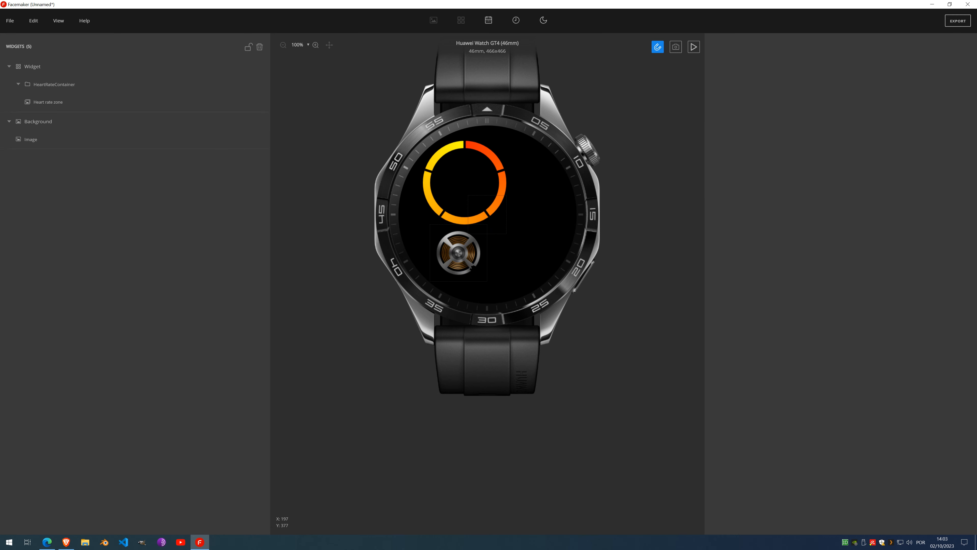
Step: Paste the full-circle sixth frame of the Heart rate zone set into the Background image layer and move it to X 64, Y 40
{"action": "left_click", "coordinate": [76, 106]}
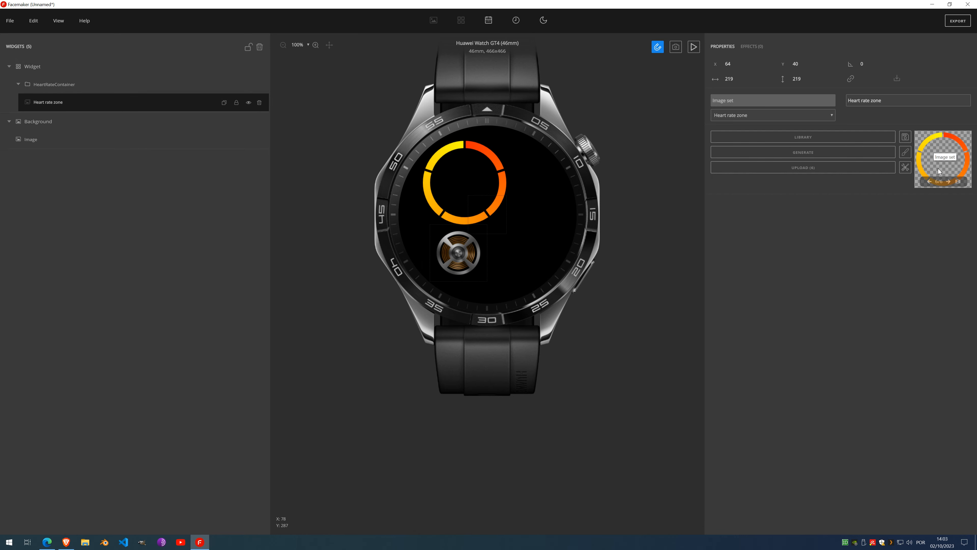
{"action": "left_click", "coordinate": [929, 182]}
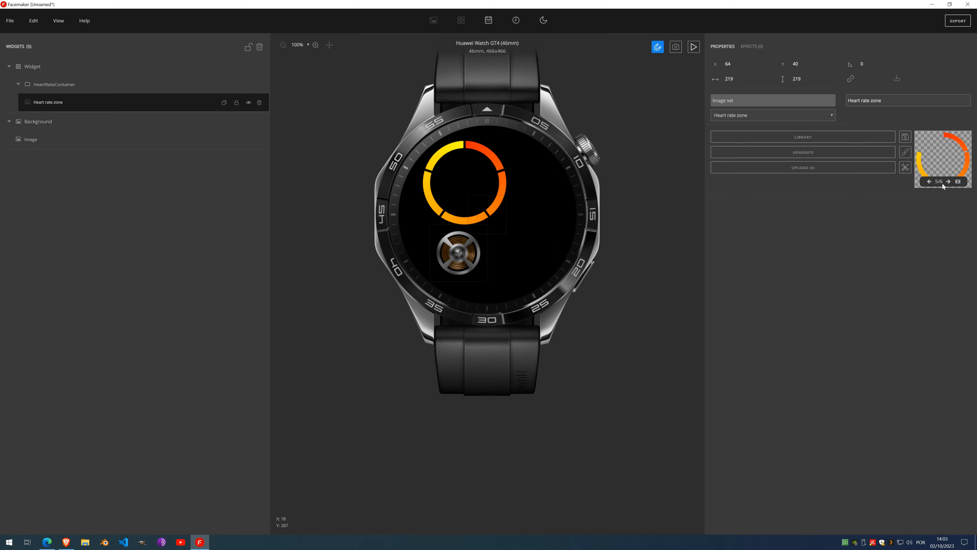
{"action": "left_click", "coordinate": [948, 182]}
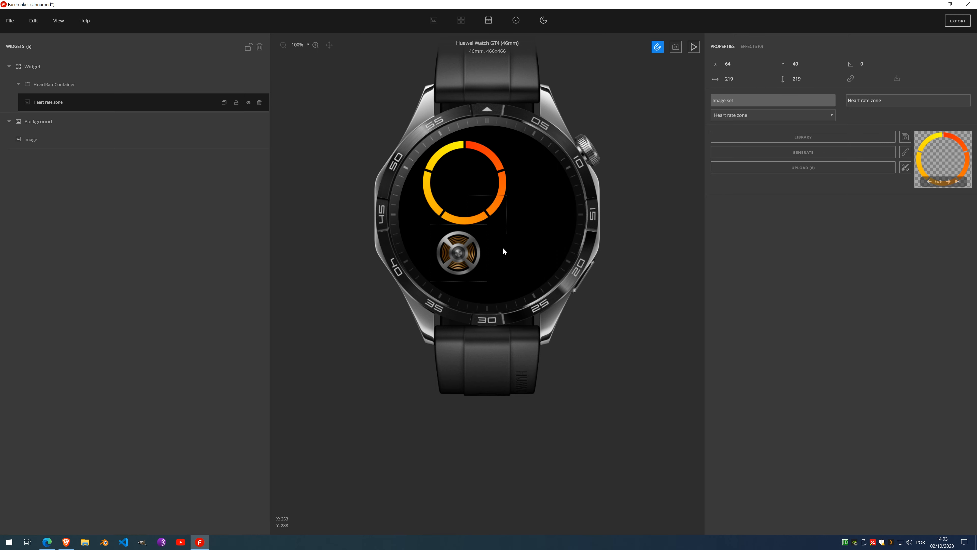
{"action": "left_click", "coordinate": [475, 261]}
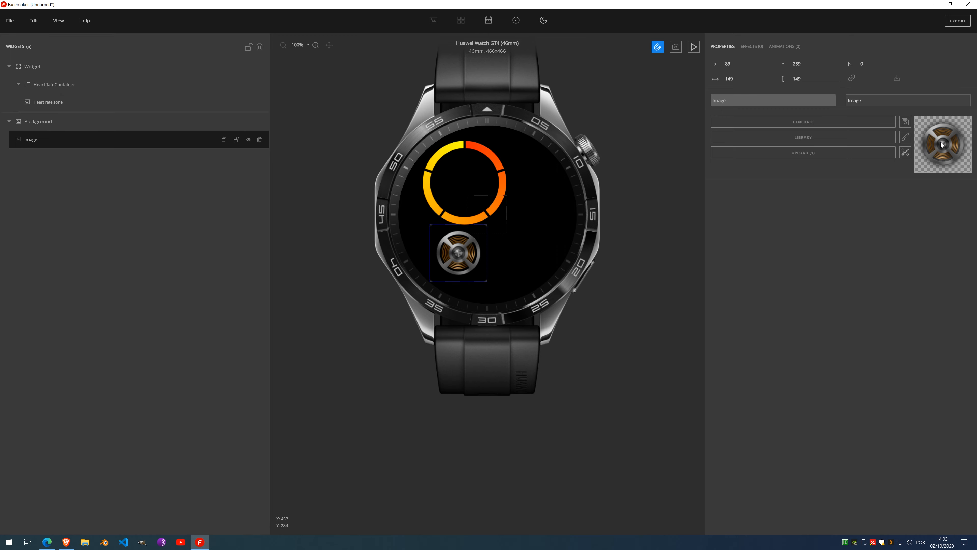
{"action": "key", "text": "ctrl+v"}
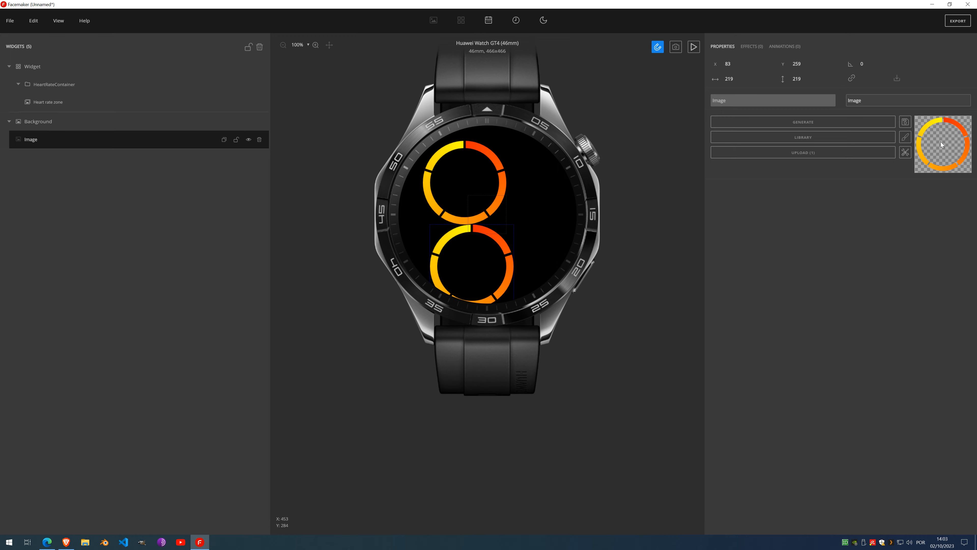
{"action": "left_click_drag", "start_coordinate": [472, 266], "coordinate": [464, 181]}
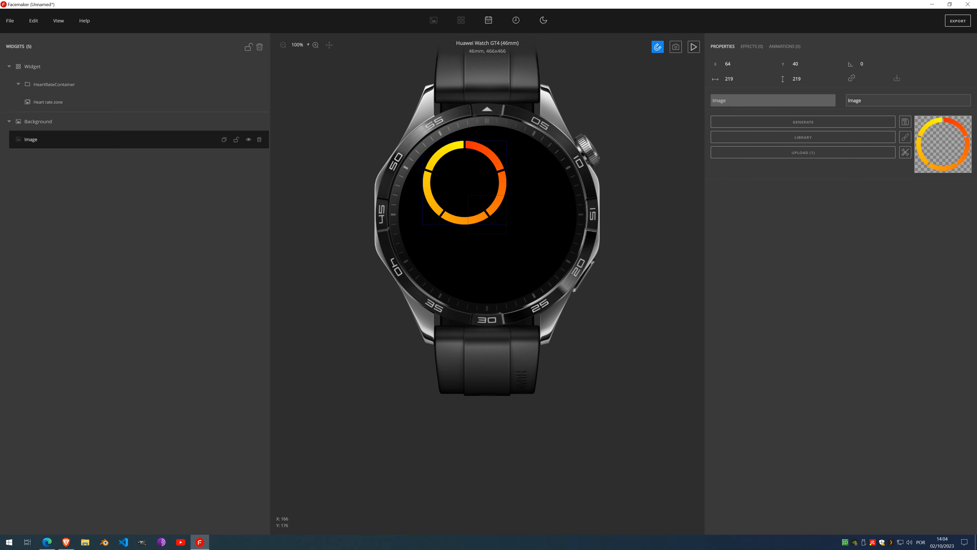
Step: Compare the overlapping Heart rate zone and Background image layers, and hide the Heart rate zone layer, keeping the Background image visible
{"action": "left_click", "coordinate": [107, 103]}
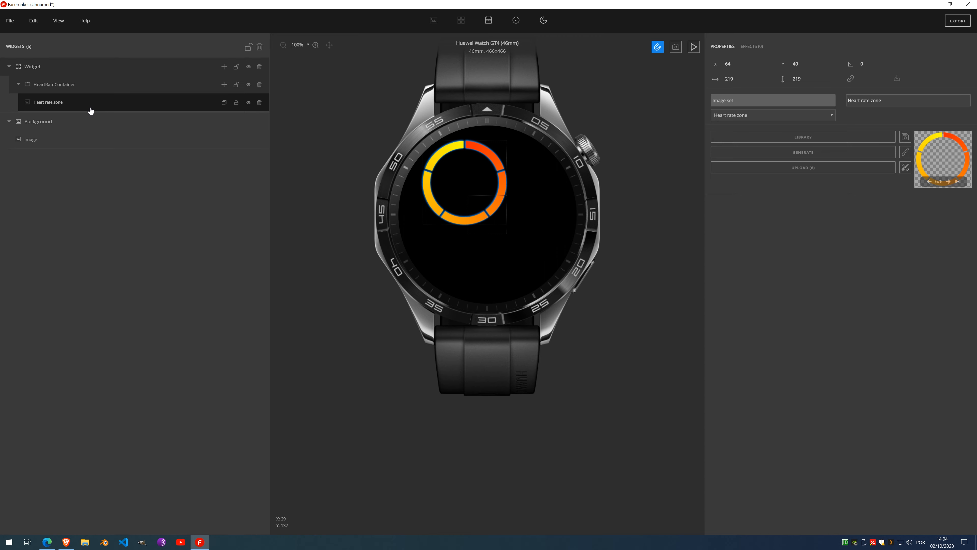
{"action": "left_click", "coordinate": [64, 143]}
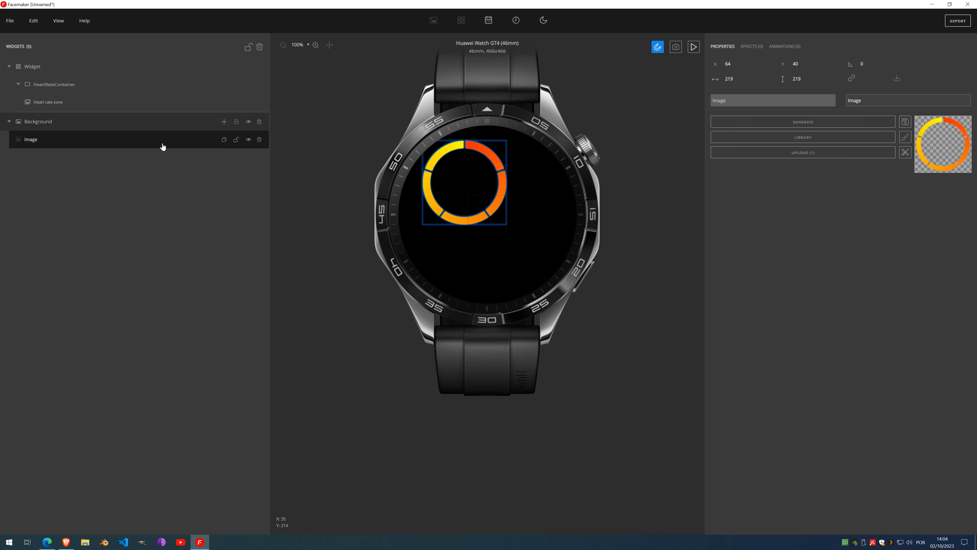
{"action": "left_click", "coordinate": [85, 104]}
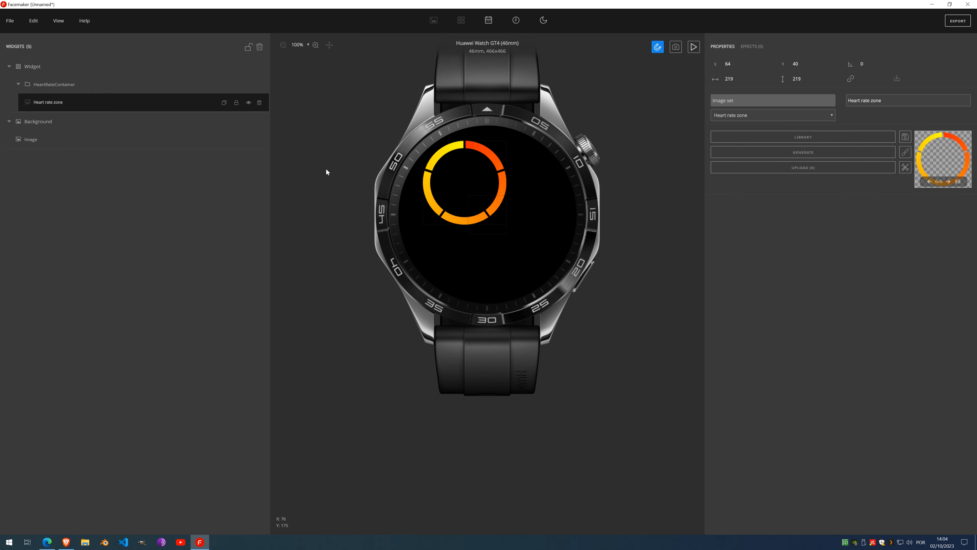
{"action": "left_click", "coordinate": [249, 141]}
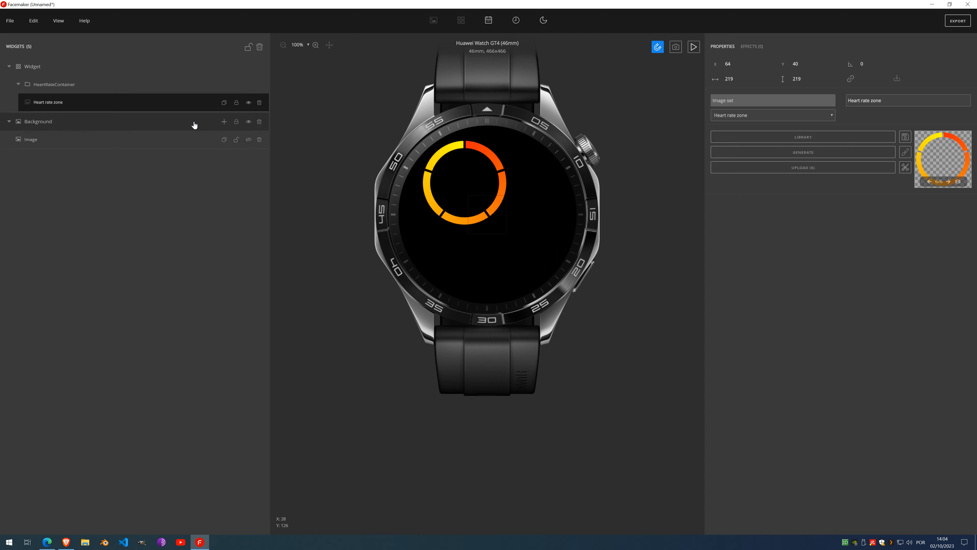
{"action": "left_click", "coordinate": [249, 102]}
{"action": "left_click", "coordinate": [133, 144]}
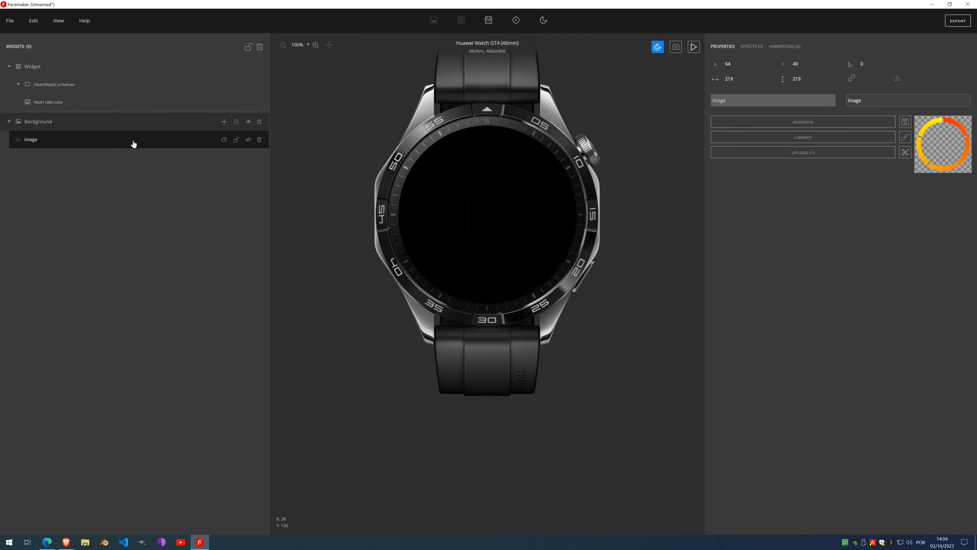
{"action": "left_click", "coordinate": [249, 140]}
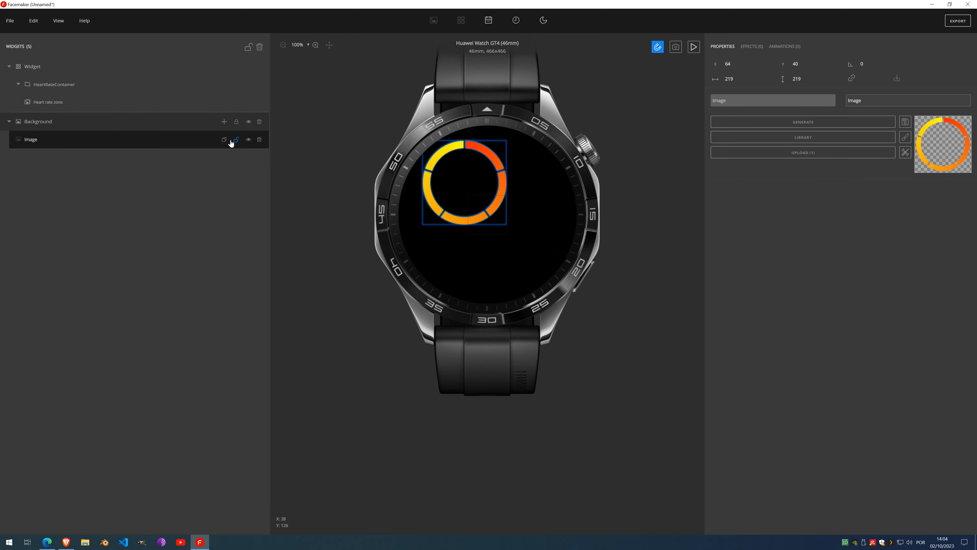
Step: Add a Fill color effect of #1a1a1a to the Background image and show the Heart rate zone layer again
{"action": "left_click", "coordinate": [752, 46]}
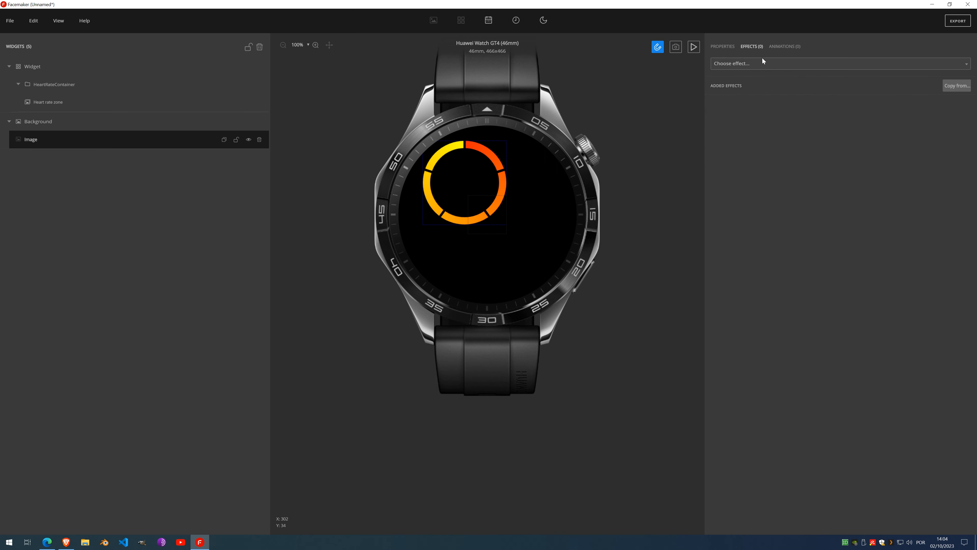
{"action": "left_click", "coordinate": [764, 63]}
{"action": "scroll", "coordinate": [760, 165], "scroll_direction": "down", "scroll_amount": 5}
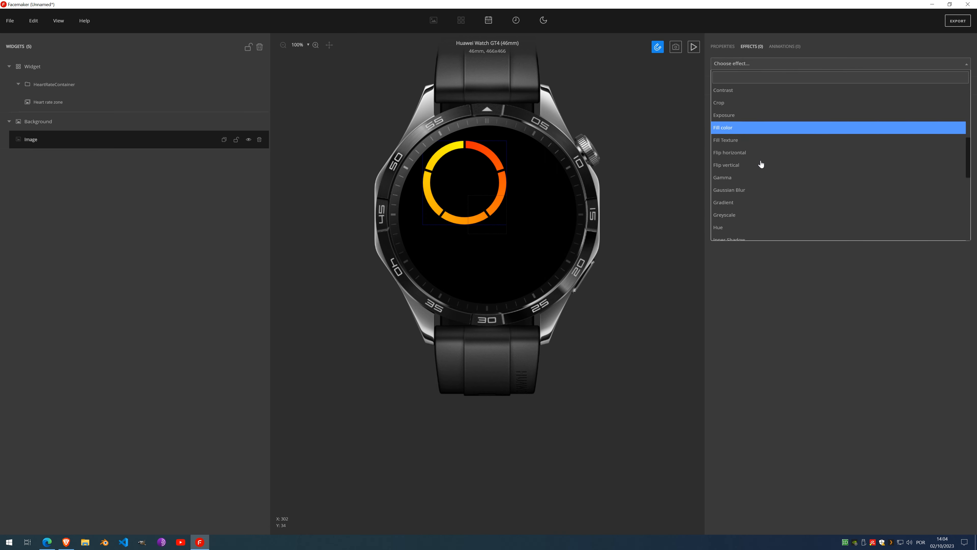
{"action": "left_click", "coordinate": [751, 131]}
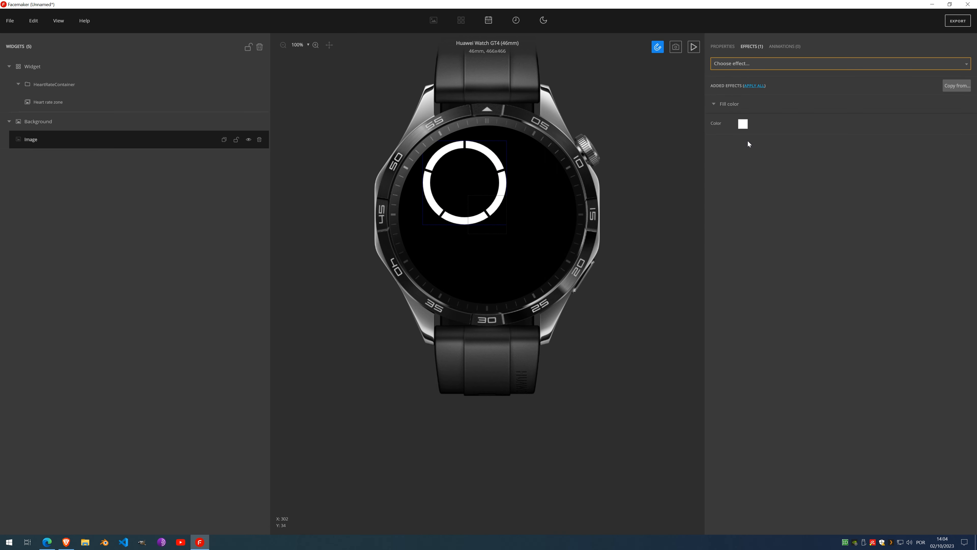
{"action": "left_click", "coordinate": [742, 124]}
{"action": "left_click_drag", "start_coordinate": [446, 237], "coordinate": [408, 265]}
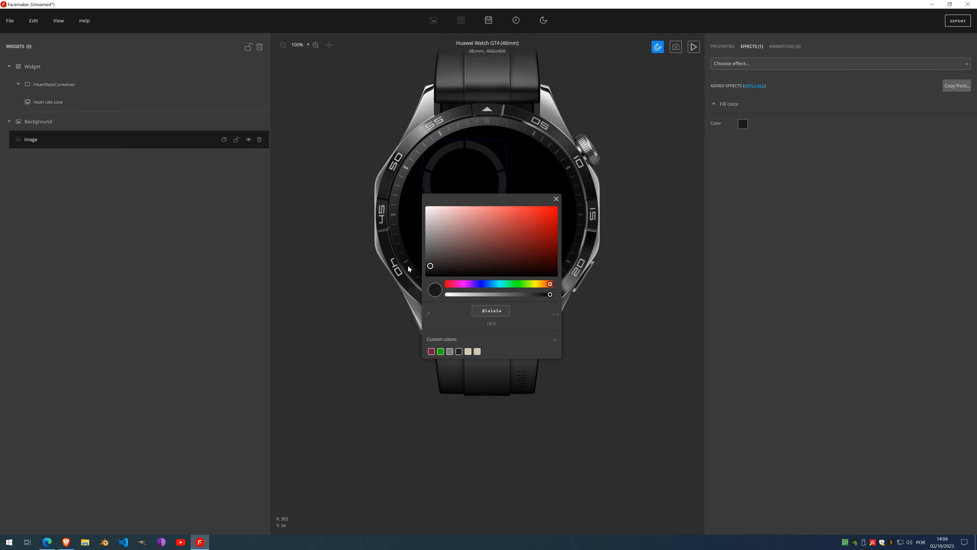
{"action": "left_click", "coordinate": [556, 200]}
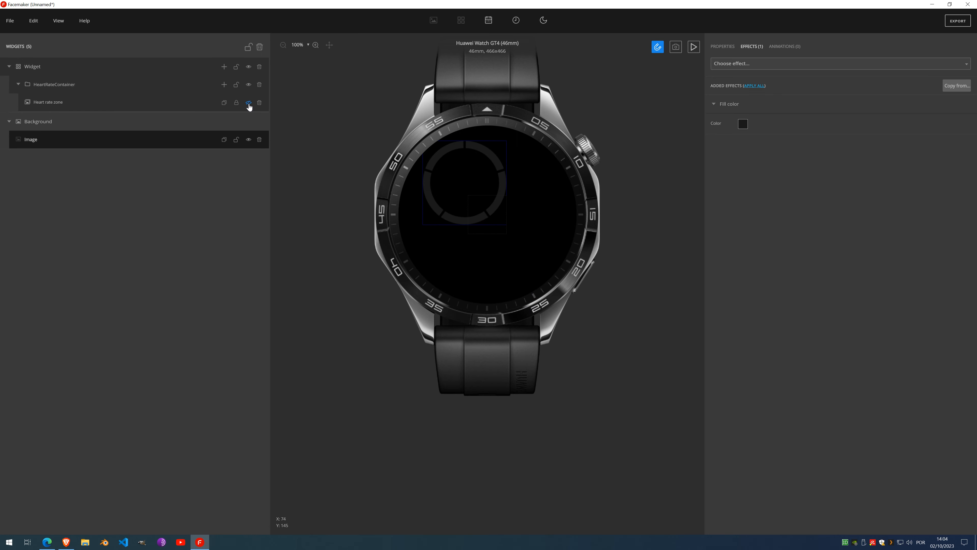
{"action": "left_click", "coordinate": [248, 103]}
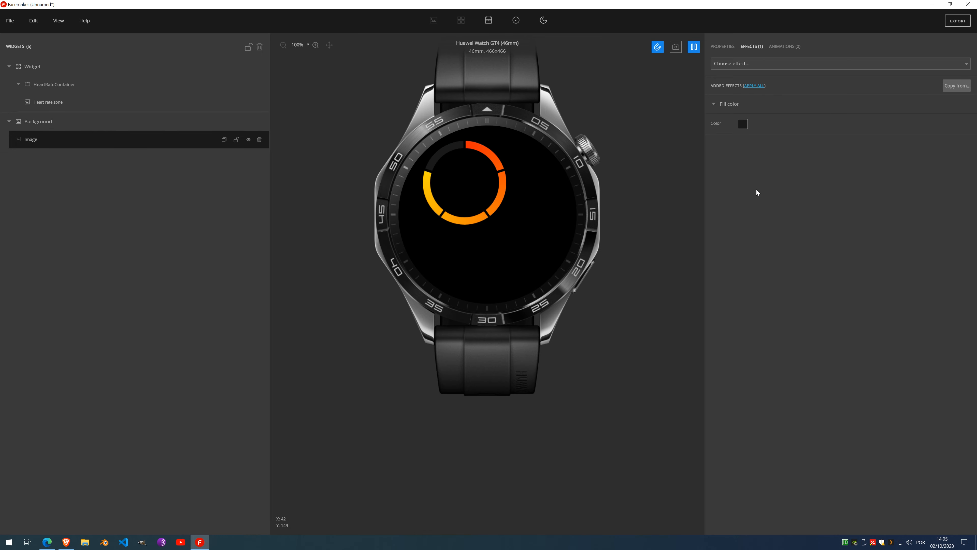
Step: Add an Inner Shadow effect to the dark ring image in the Background and inspect it up close
{"action": "left_click", "coordinate": [753, 64]}
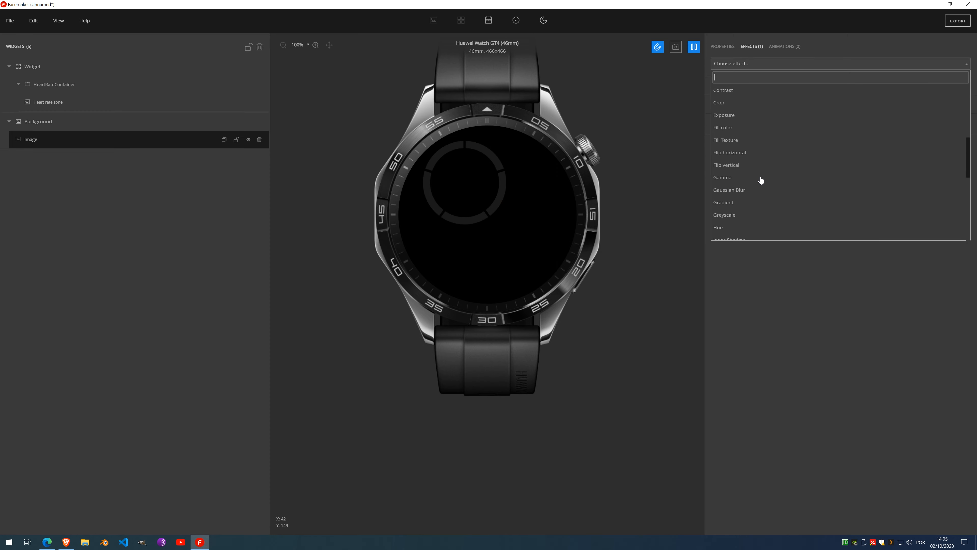
{"action": "scroll", "coordinate": [758, 169], "scroll_direction": "down", "scroll_amount": 3}
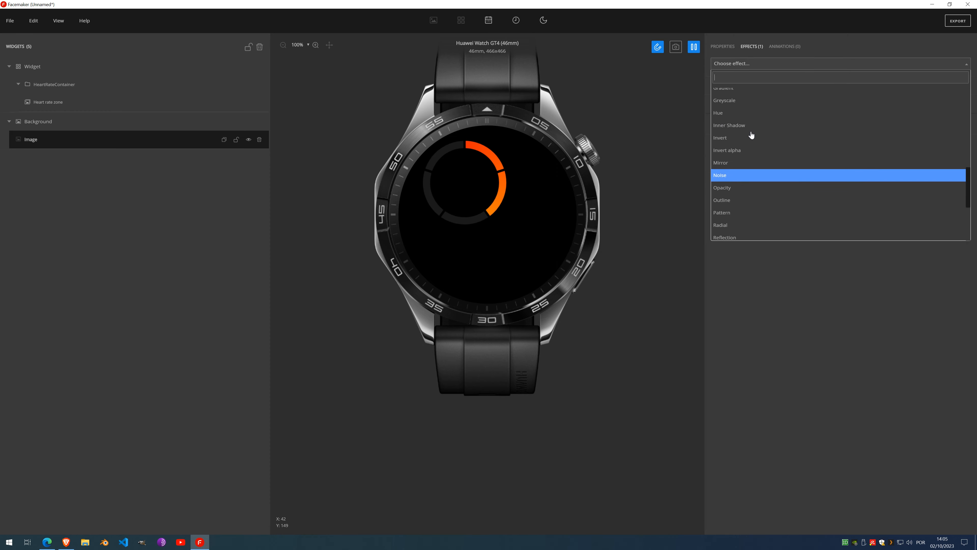
{"action": "left_click", "coordinate": [751, 126]}
{"action": "scroll", "coordinate": [458, 155], "scroll_direction": "up", "scroll_amount": 5}
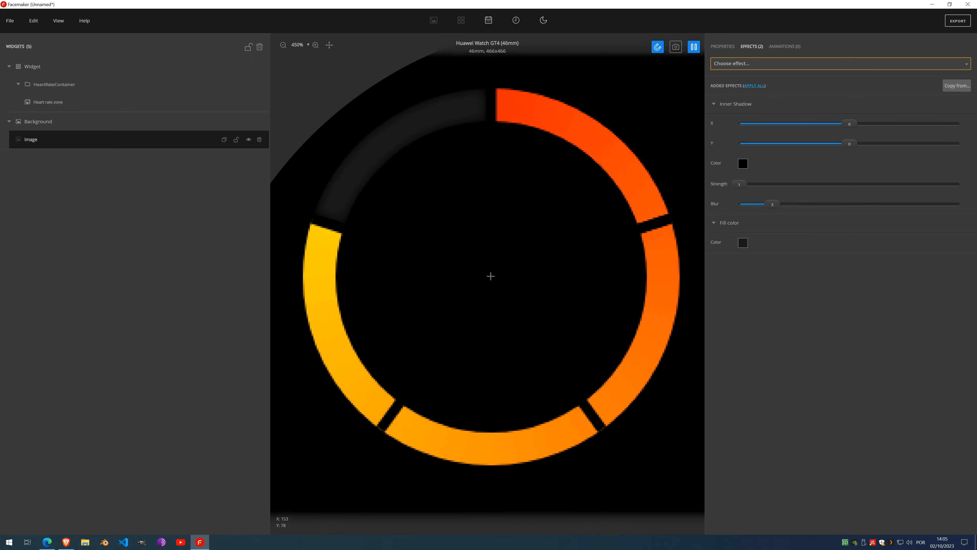
{"action": "scroll", "coordinate": [458, 155], "scroll_direction": "up", "scroll_amount": 3}
{"action": "scroll", "coordinate": [457, 155], "scroll_direction": "down", "scroll_amount": 2}
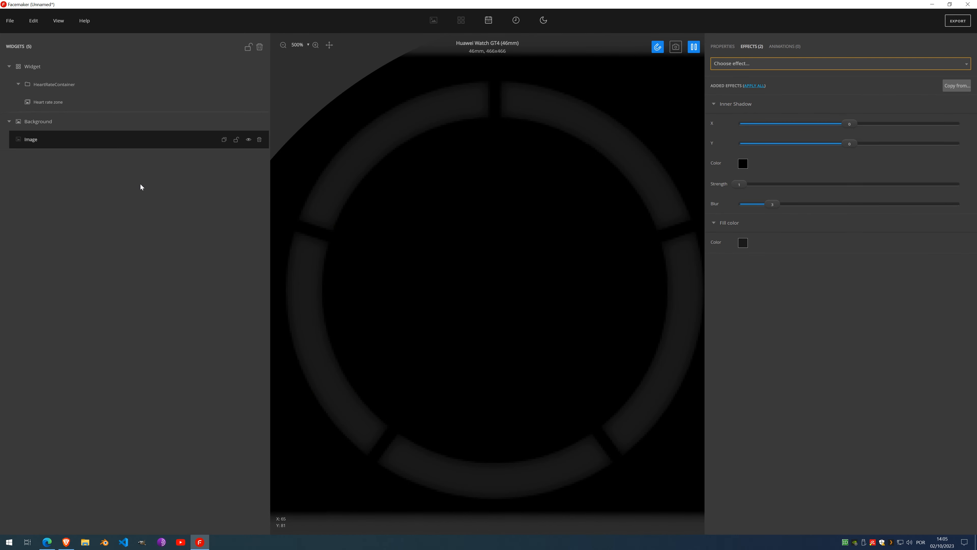
Step: Add a new image layer to the Background and set the lower image's position to X 0, Y 0
{"action": "left_click", "coordinate": [224, 121]}
{"action": "left_click", "coordinate": [221, 173]}
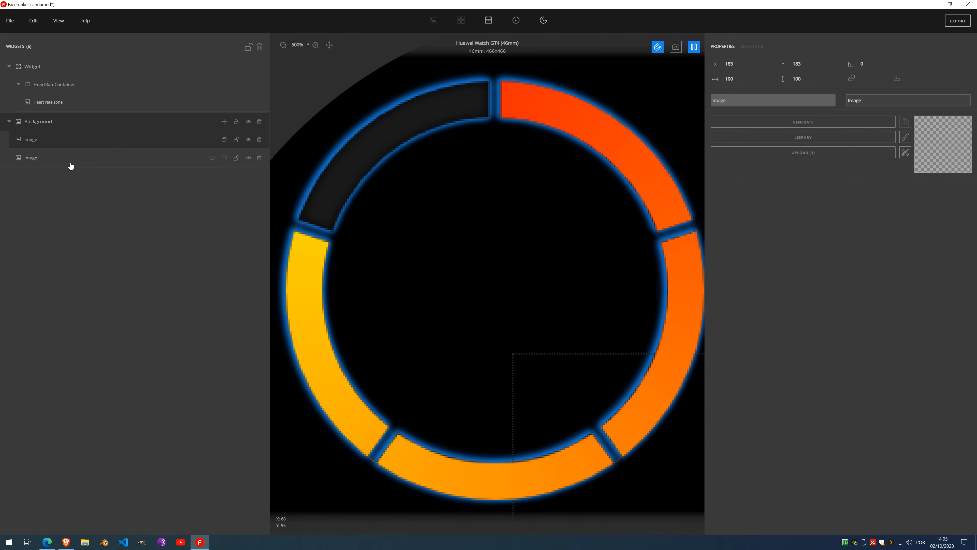
{"action": "left_click", "coordinate": [44, 158]}
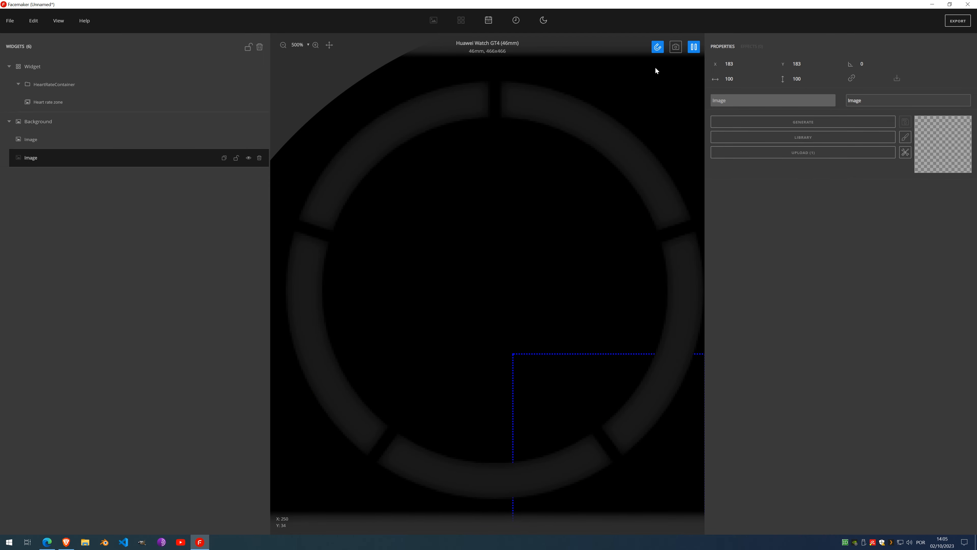
{"action": "left_click", "coordinate": [731, 63]}
{"action": "type", "text": "0"}
{"action": "key", "text": "Tab"}
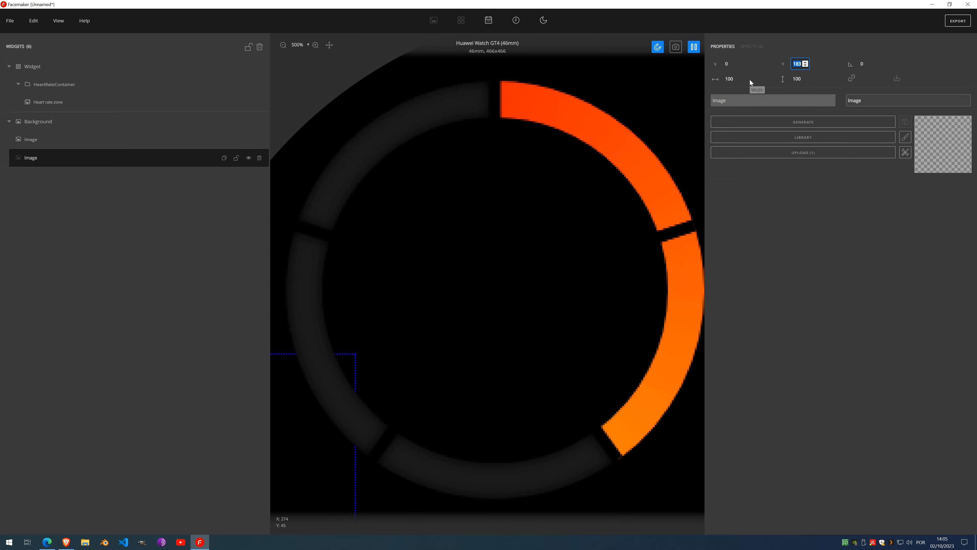
{"action": "type", "text": "0"}
Step: Generate a gradient for the new Background image and fill it with the light grey gradient preset
{"action": "left_click", "coordinate": [805, 123]}
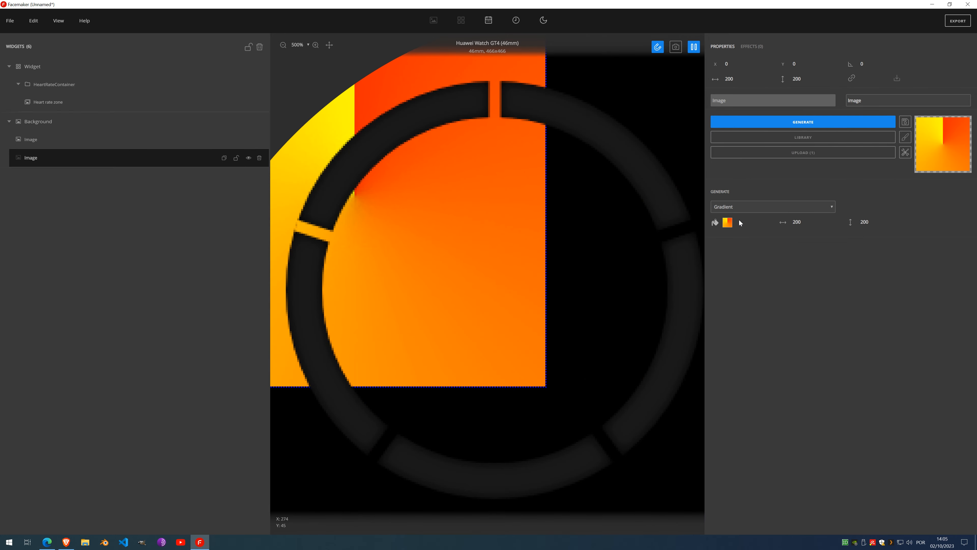
{"action": "left_click", "coordinate": [727, 223]}
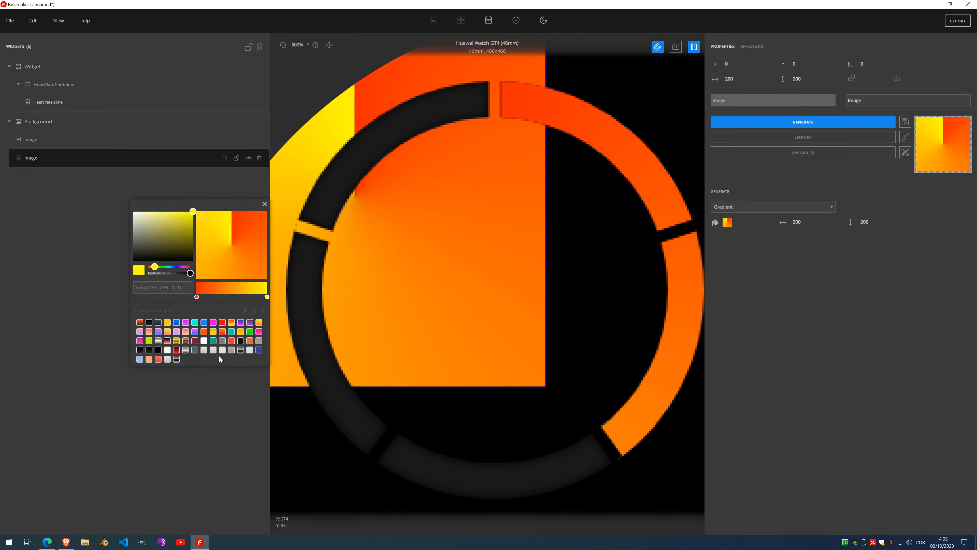
{"action": "left_click", "coordinate": [222, 350]}
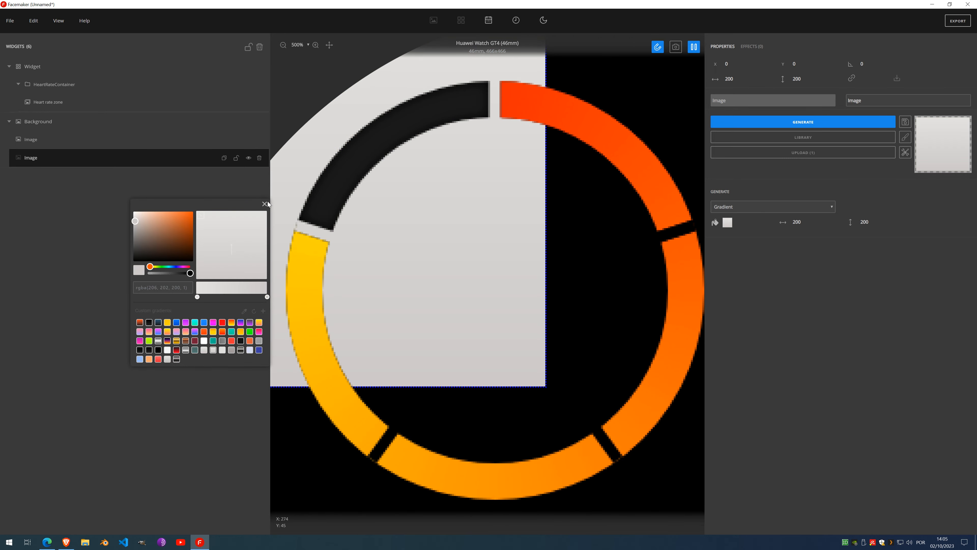
{"action": "left_click", "coordinate": [264, 204]}
Step: Set the generated gradient's width and height to 466 each so it covers the whole watch face
{"action": "double_click", "coordinate": [797, 222]}
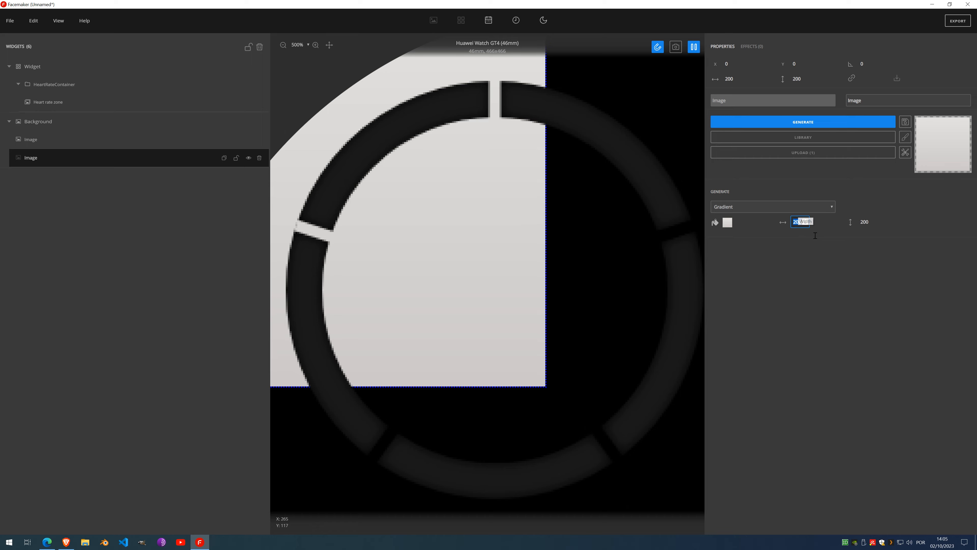
{"action": "type", "text": "466"}
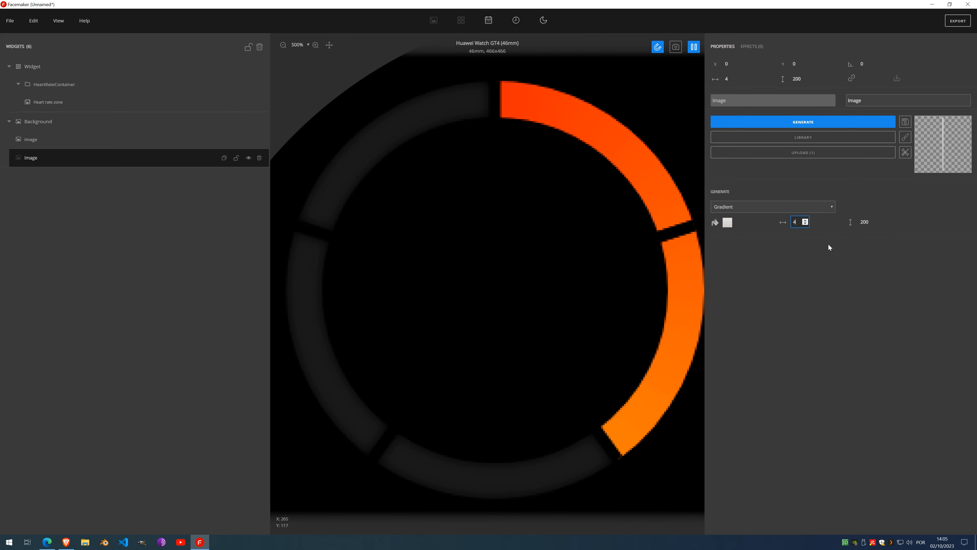
{"action": "key", "text": "Tab"}
{"action": "type", "text": "466"}
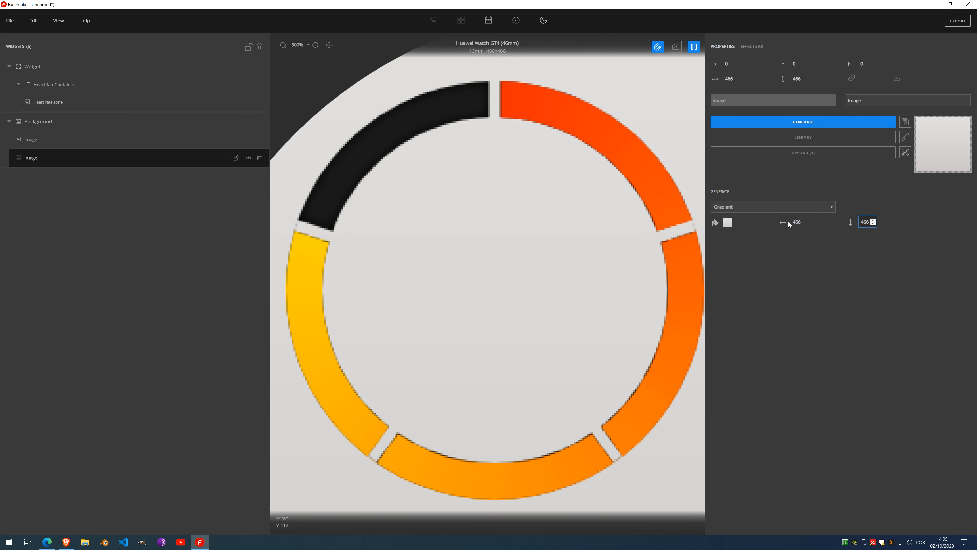
{"action": "scroll", "coordinate": [610, 237], "scroll_direction": "down", "scroll_amount": 5}
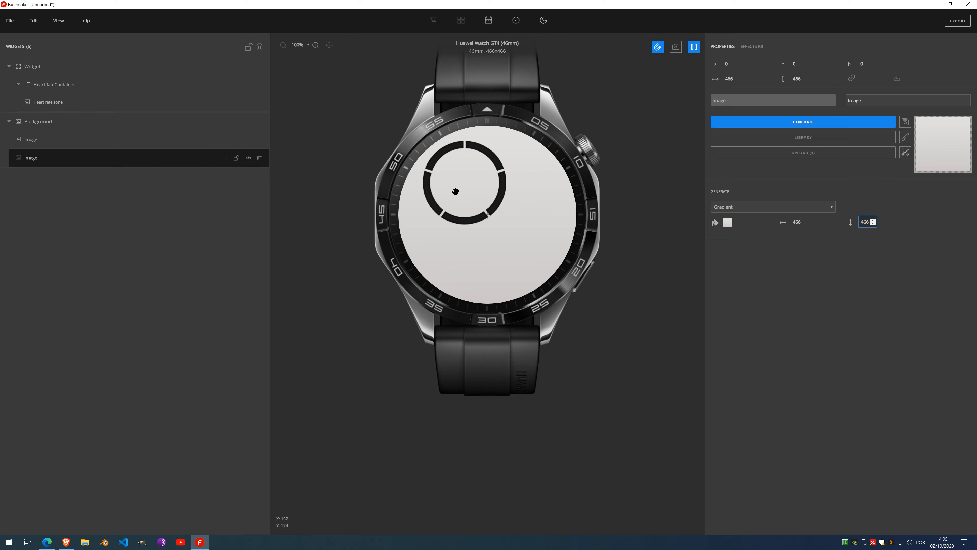
Step: Lock the dark ring image and the gradient image in the Background
{"action": "scroll", "coordinate": [453, 194], "scroll_direction": "up", "scroll_amount": 4}
{"action": "scroll", "coordinate": [384, 153], "scroll_direction": "up", "scroll_amount": 1}
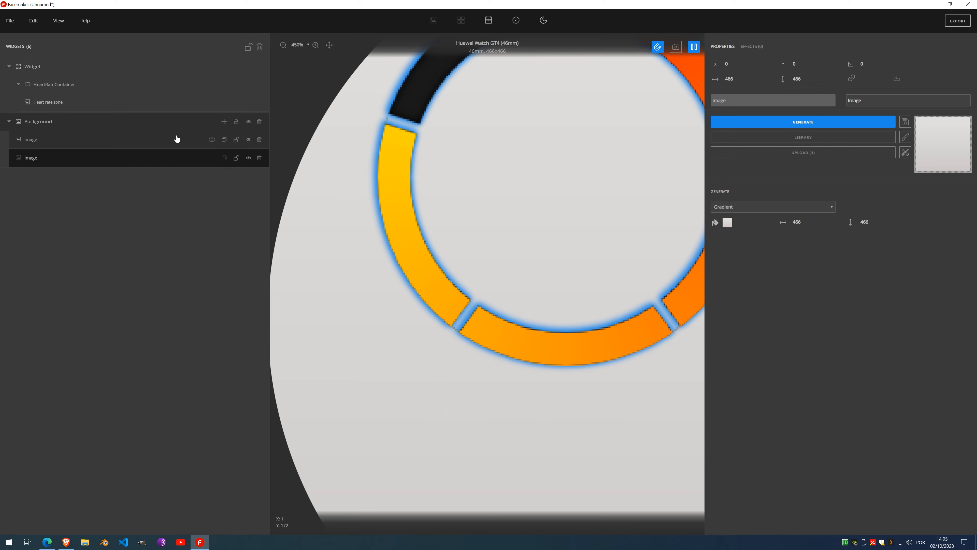
{"action": "left_click", "coordinate": [185, 140]}
{"action": "left_click", "coordinate": [236, 159]}
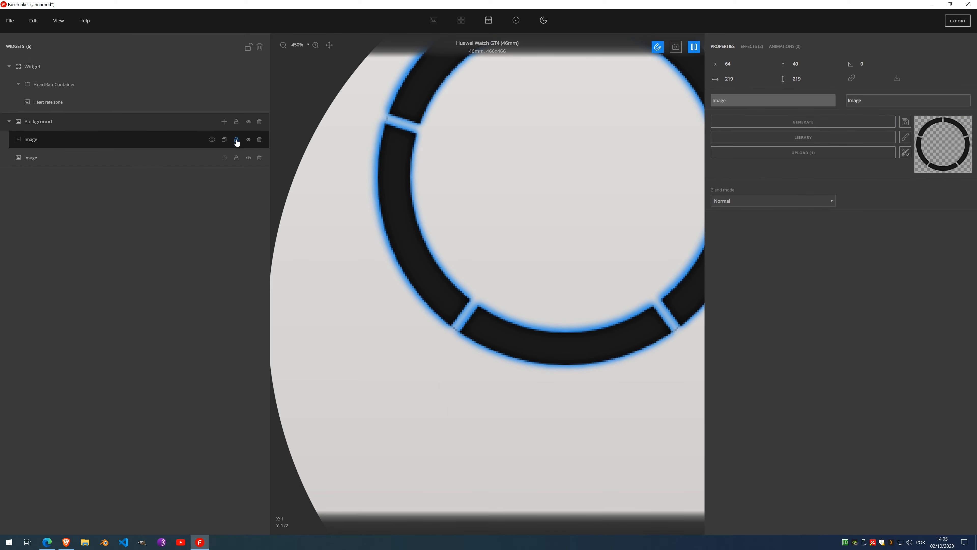
{"action": "scroll", "coordinate": [567, 258], "scroll_direction": "down", "scroll_amount": 5}
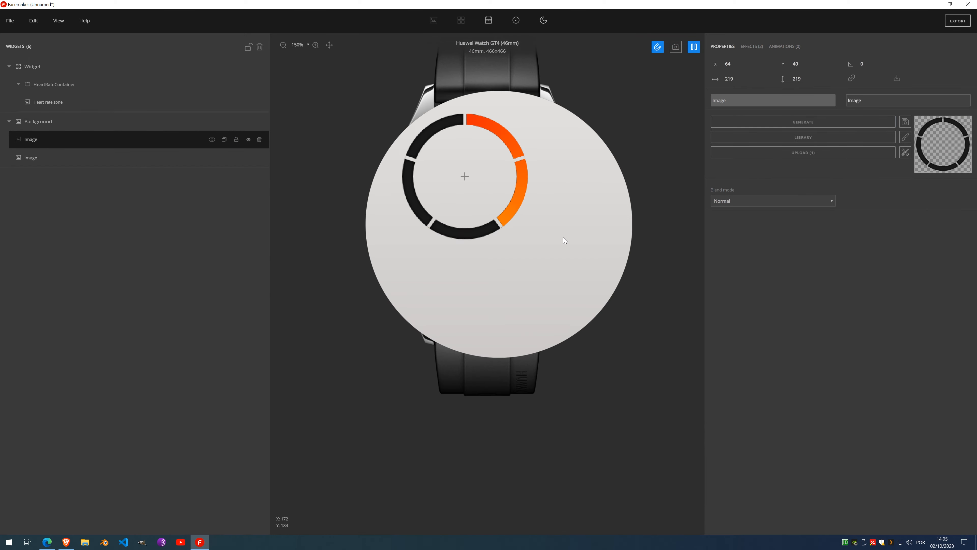
Step: Add an Inner Shadow effect to the Heart rate zone image set and inspect it up close on the watch face
{"action": "left_click", "coordinate": [79, 108]}
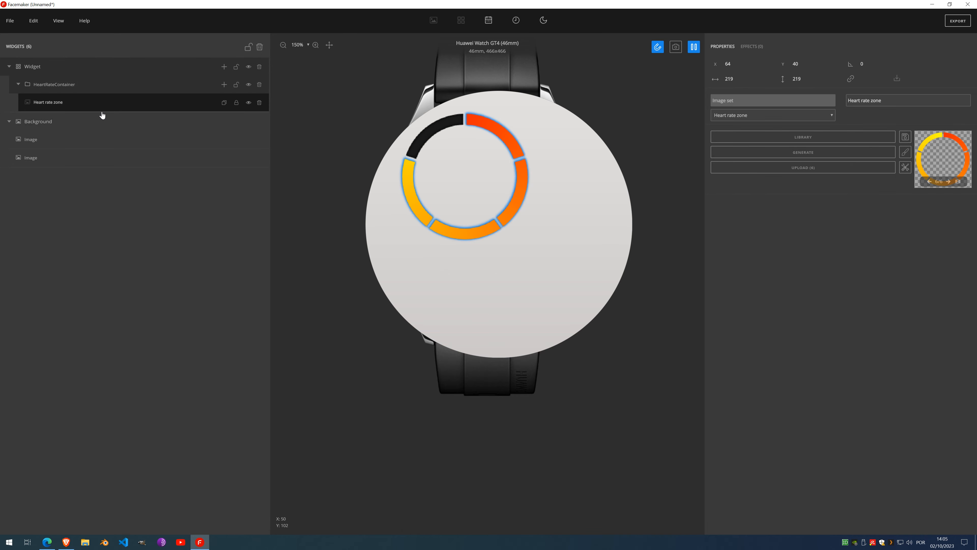
{"action": "left_click", "coordinate": [752, 46]}
{"action": "left_click", "coordinate": [757, 63]}
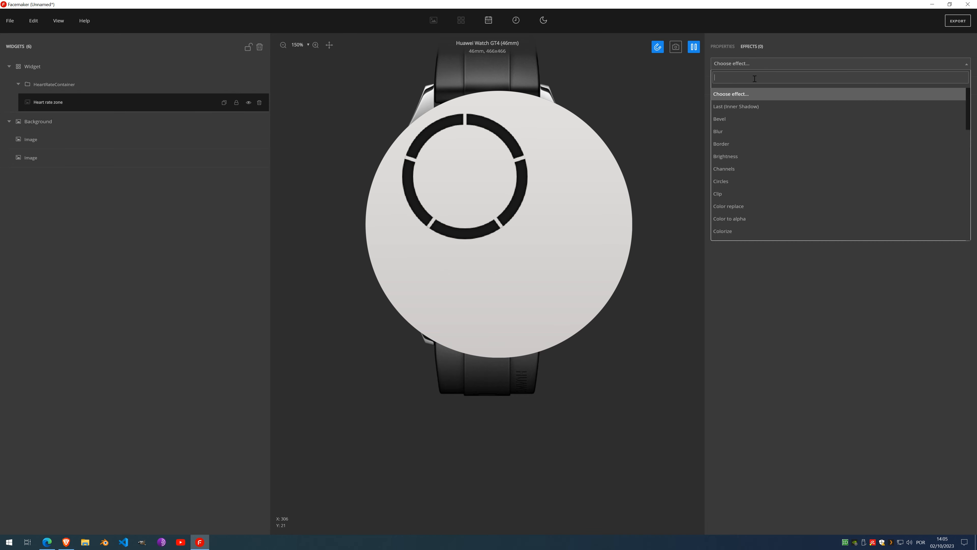
{"action": "scroll", "coordinate": [764, 162], "scroll_direction": "down", "scroll_amount": 5}
{"action": "left_click", "coordinate": [757, 176]}
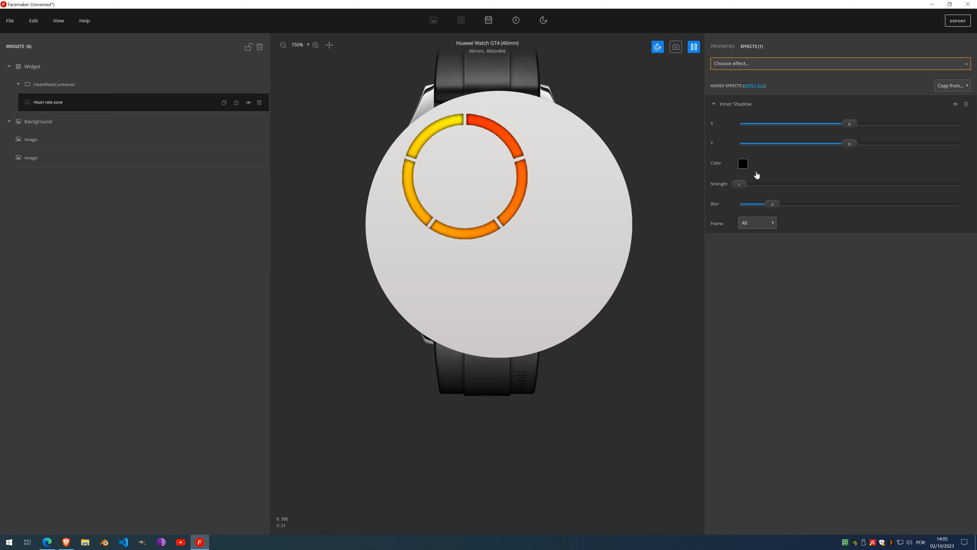
{"action": "scroll", "coordinate": [517, 216], "scroll_direction": "up", "scroll_amount": 2}
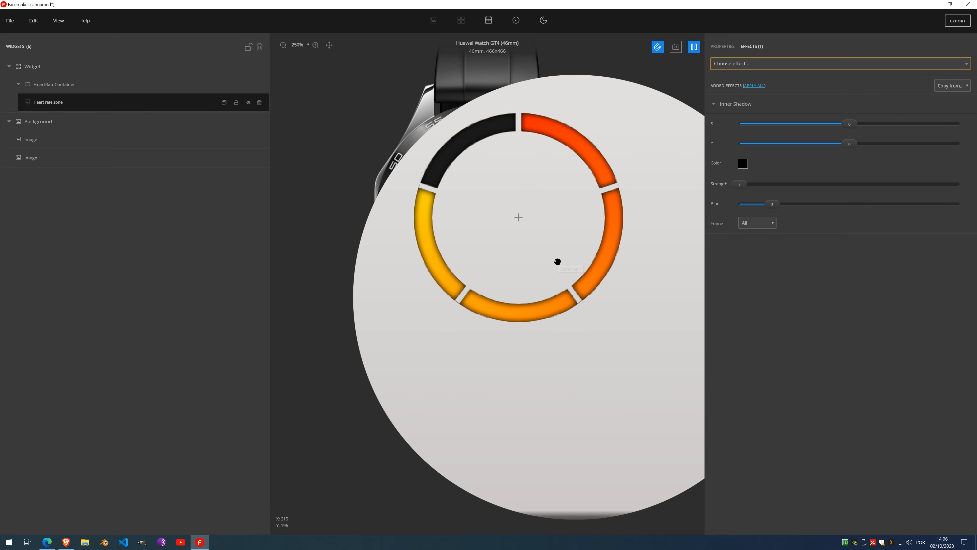
{"action": "scroll", "coordinate": [516, 235], "scroll_direction": "down", "scroll_amount": 3}
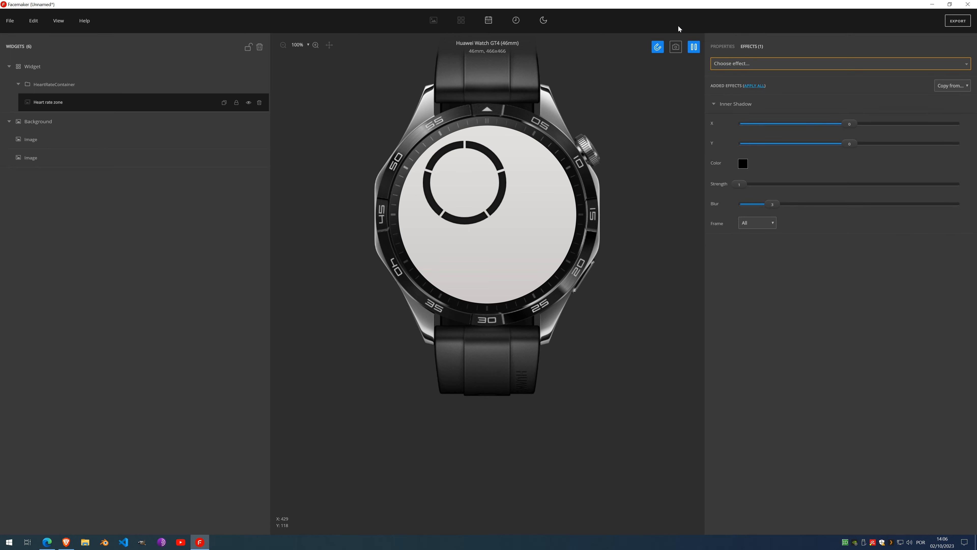
Step: Stop the preview playback and hide the Heart rate zone image set so only the dark ring shows
{"action": "left_click", "coordinate": [693, 47]}
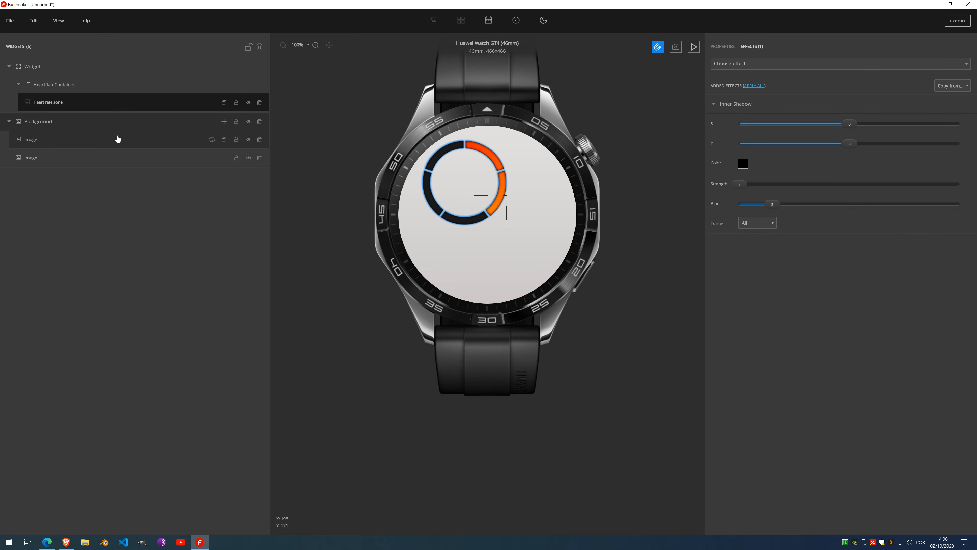
{"action": "left_click", "coordinate": [105, 148]}
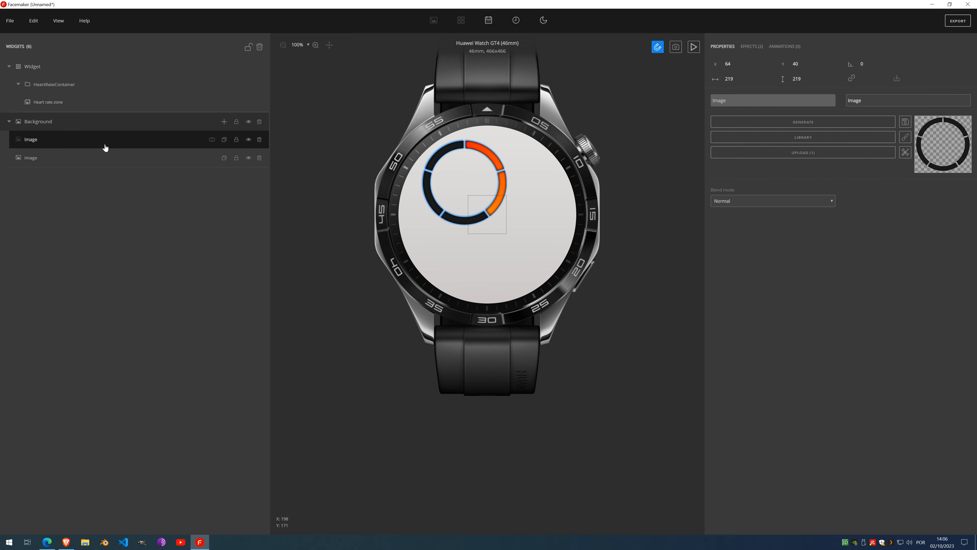
{"action": "left_click", "coordinate": [248, 139]}
{"action": "left_click", "coordinate": [125, 104]}
{"action": "left_click", "coordinate": [93, 145]}
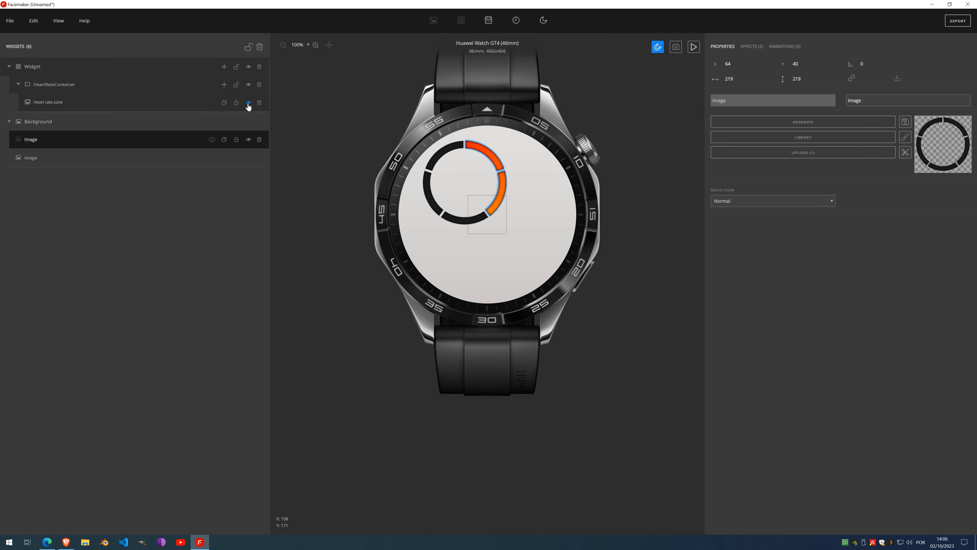
{"action": "left_click", "coordinate": [248, 102]}
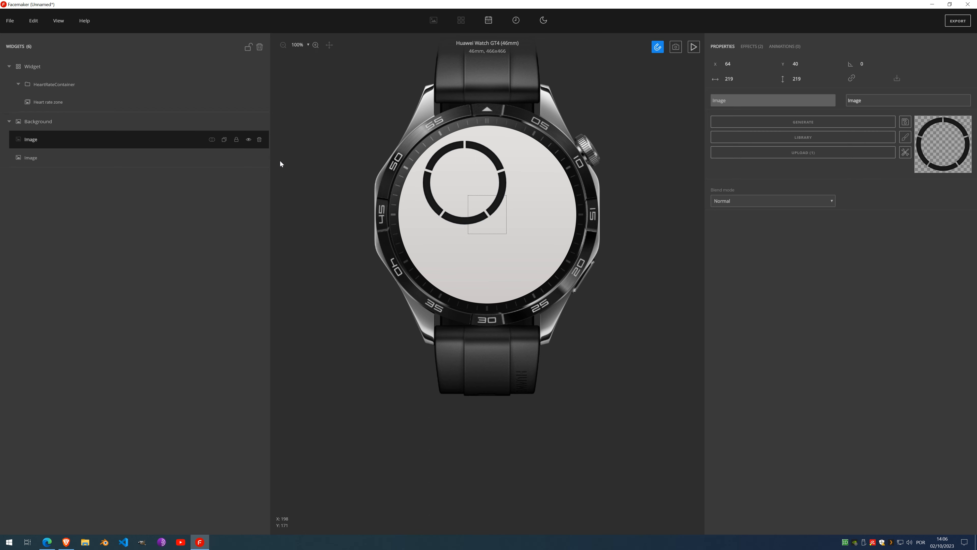
Step: Add a Frame by Frame element to the Background and load the Heart animation (300x276) from the library
{"action": "left_click", "coordinate": [176, 160]}
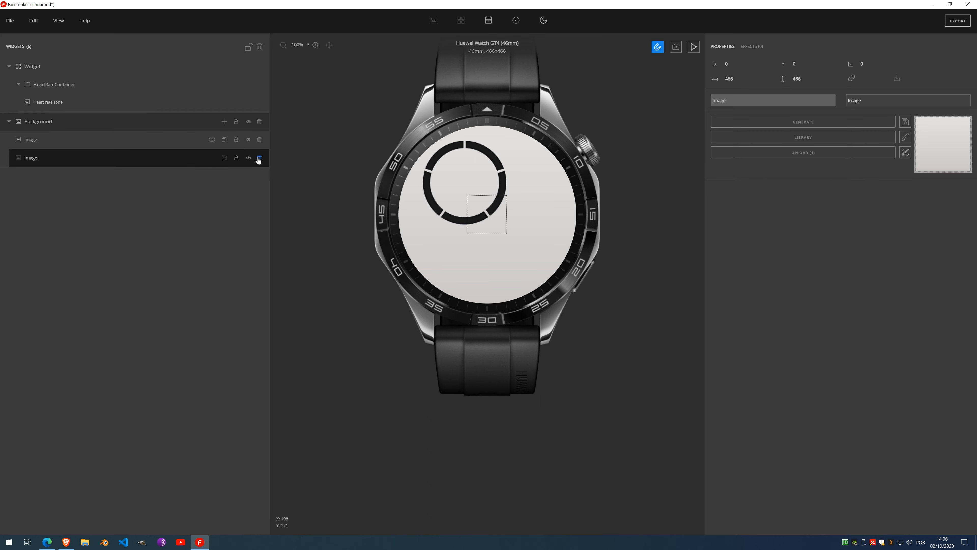
{"action": "left_click", "coordinate": [132, 140]}
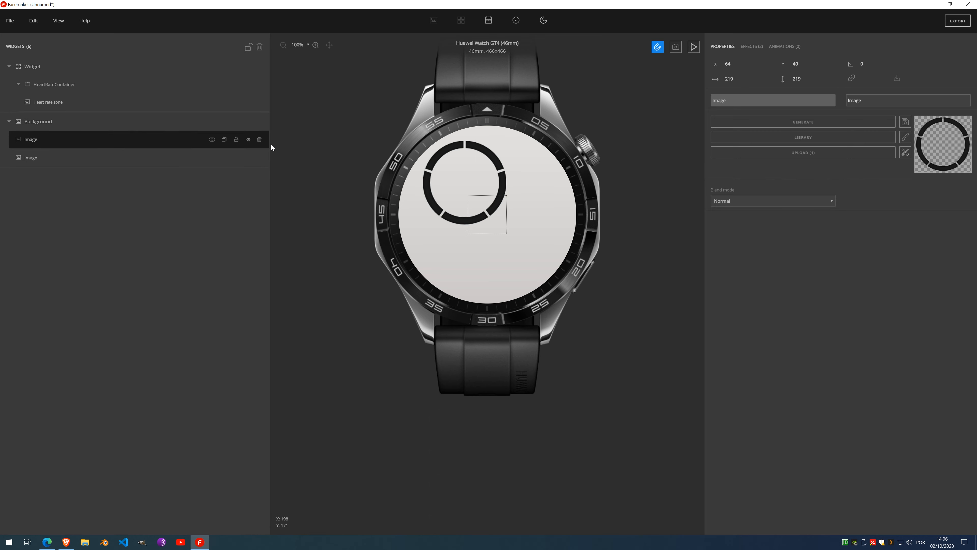
{"action": "left_click", "coordinate": [227, 123]}
{"action": "left_click", "coordinate": [229, 158]}
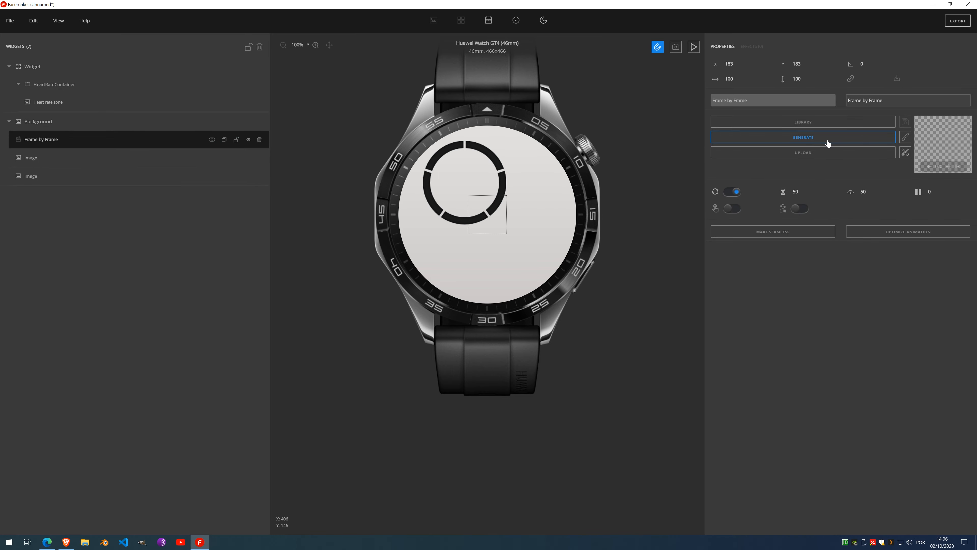
{"action": "left_click", "coordinate": [807, 123]}
{"action": "scroll", "coordinate": [556, 349], "scroll_direction": "down", "scroll_amount": 10}
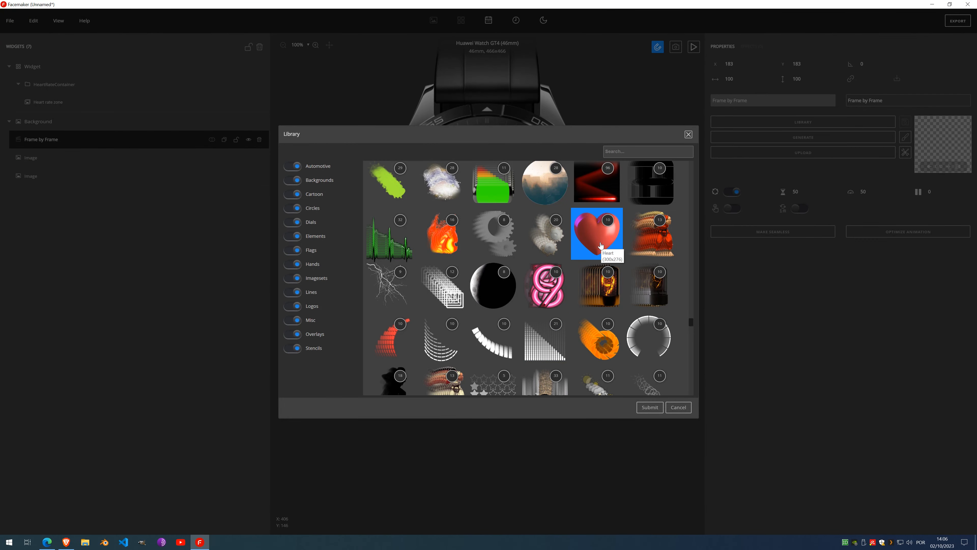
{"action": "double_click", "coordinate": [601, 245]}
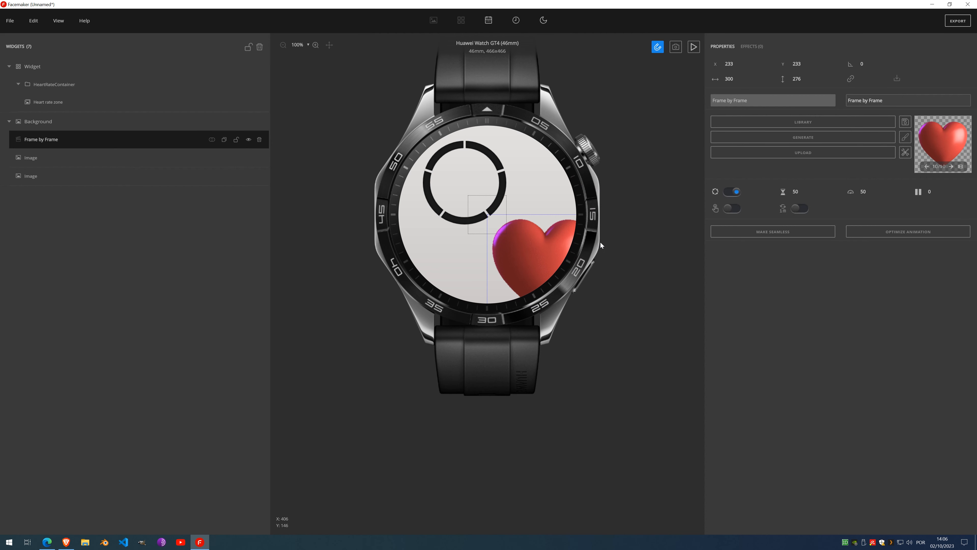
Step: Move the heart animation to about X 141, Y 163 and view its frames in the Frame editor without changing them
{"action": "left_click_drag", "start_coordinate": [528, 255], "coordinate": [492, 228]}
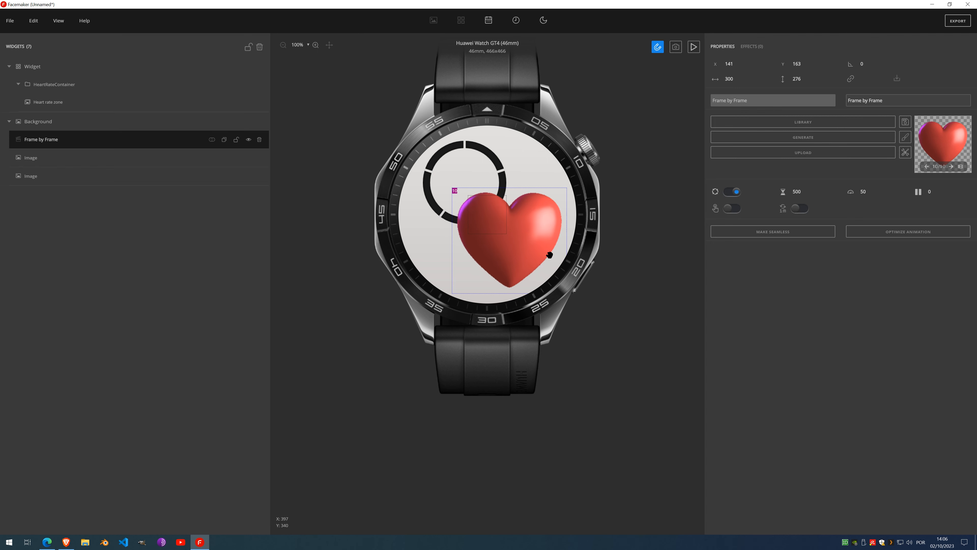
{"action": "left_click", "coordinate": [961, 167]}
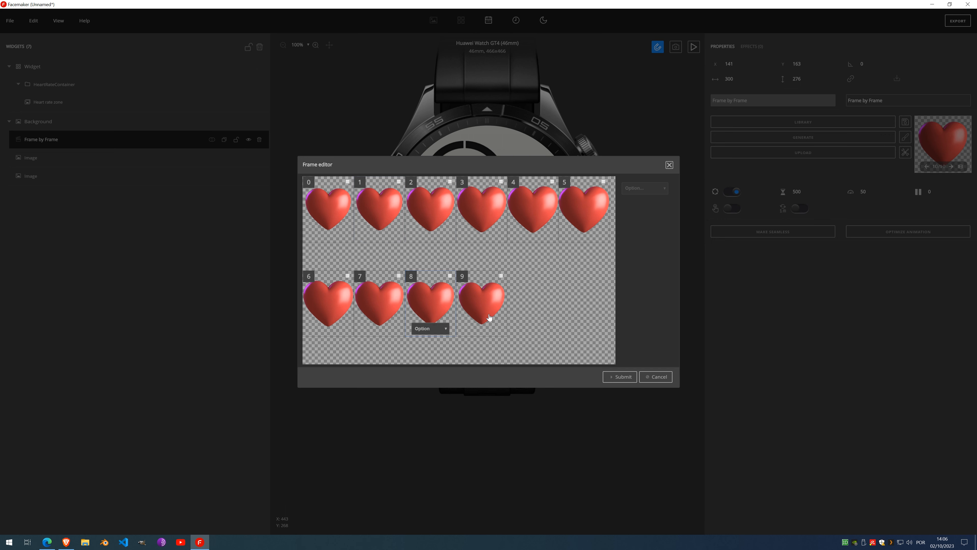
{"action": "left_click", "coordinate": [656, 377]}
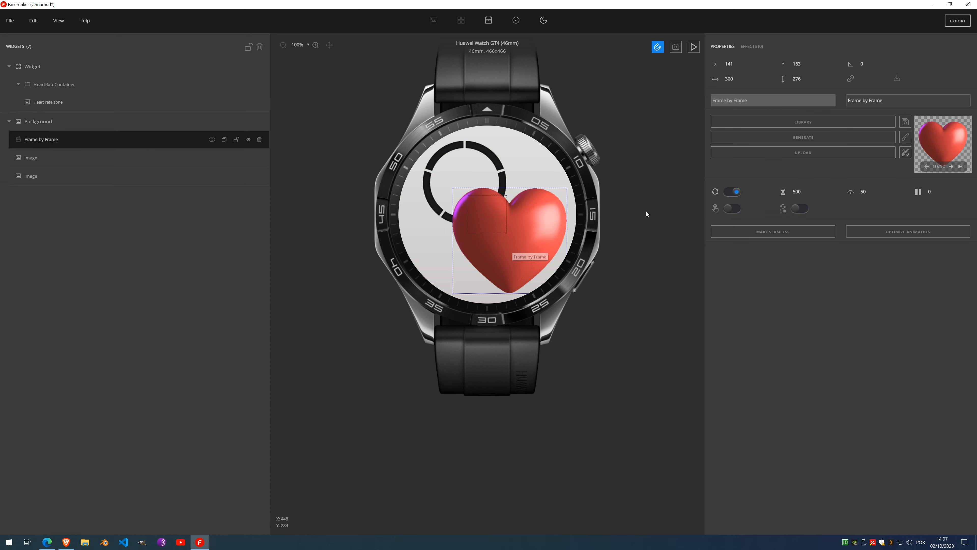
Step: Copy frame 10/10 of the heart animation and paste it over the dark ring image in the Background
{"action": "left_click", "coordinate": [926, 167]}
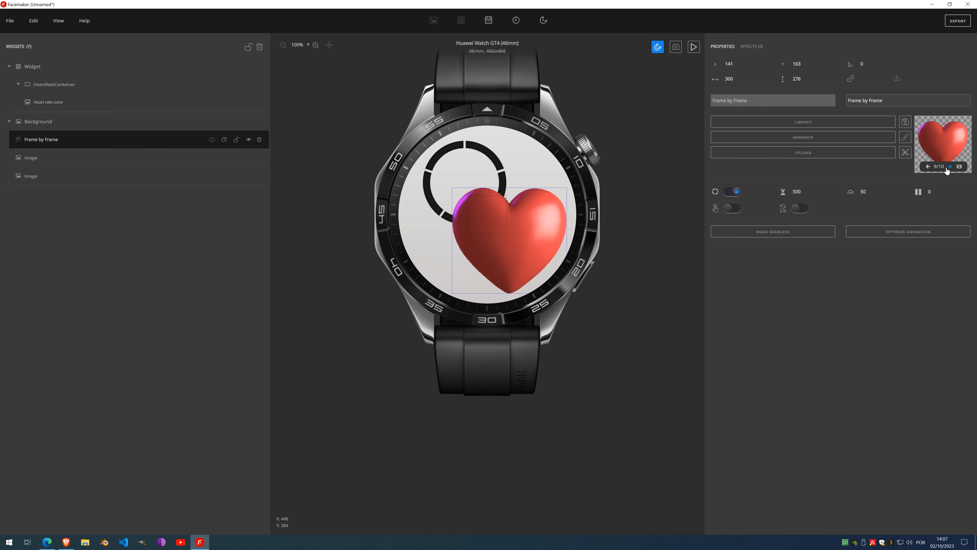
{"action": "left_click", "coordinate": [951, 167]}
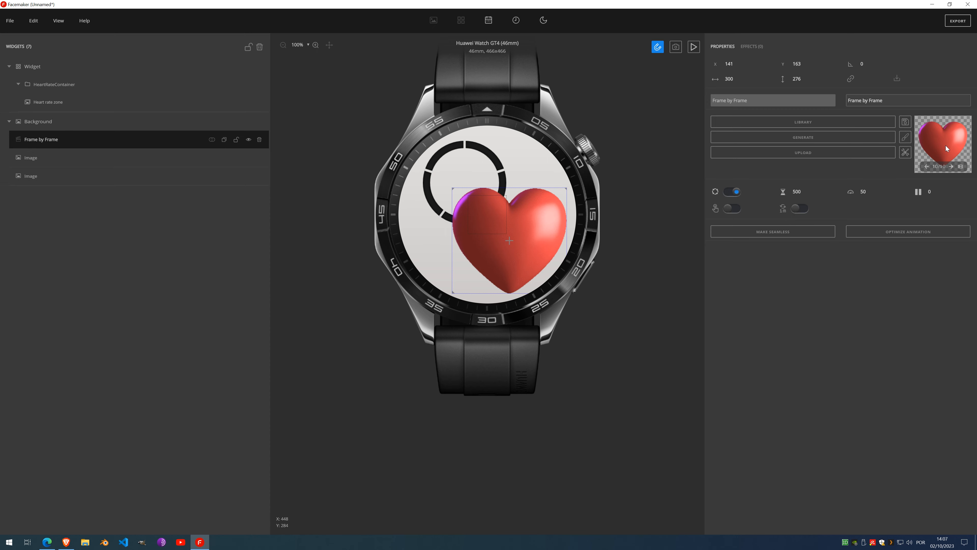
{"action": "left_click", "coordinate": [83, 158]}
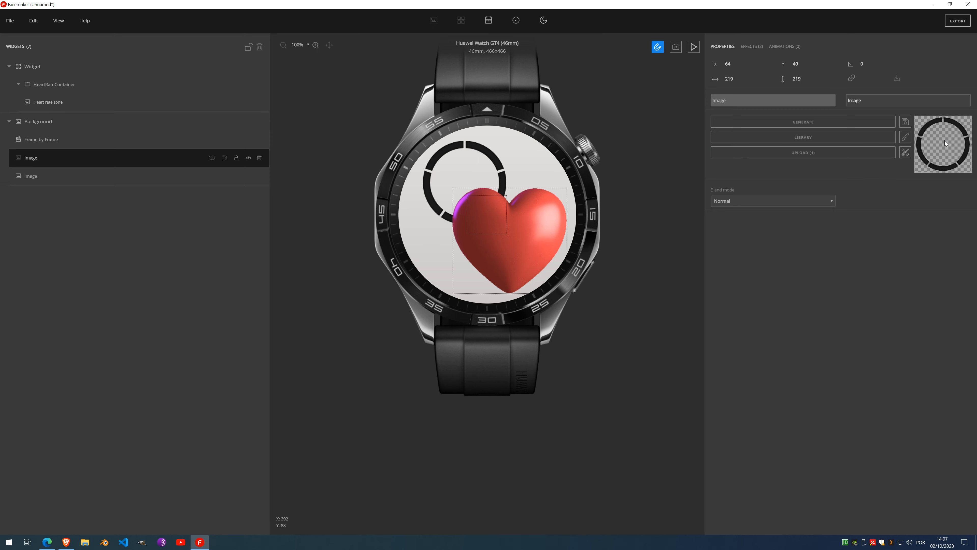
{"action": "key", "text": "ctrl+v"}
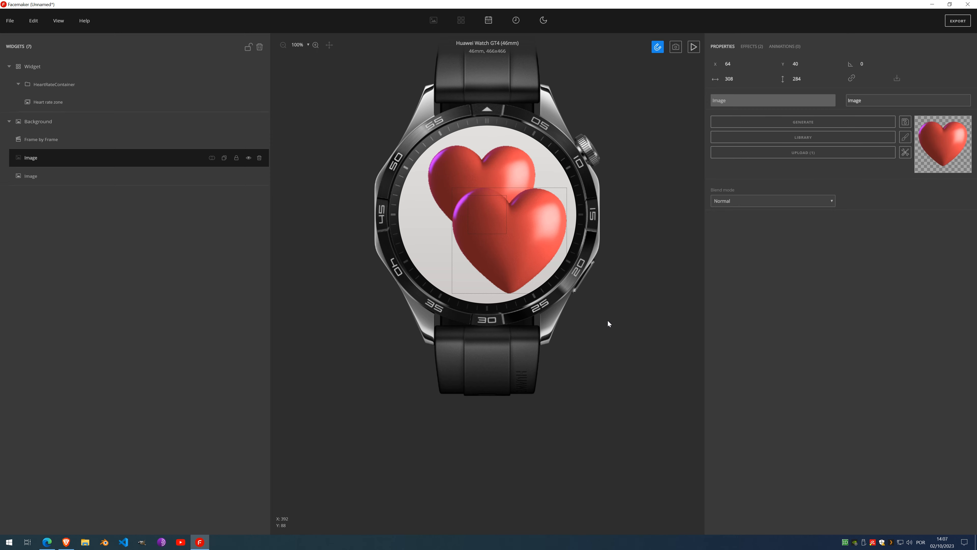
Step: Examine individual frames of the Frame by Frame heart by paging backward and forward through them
{"action": "left_click", "coordinate": [16, 143]}
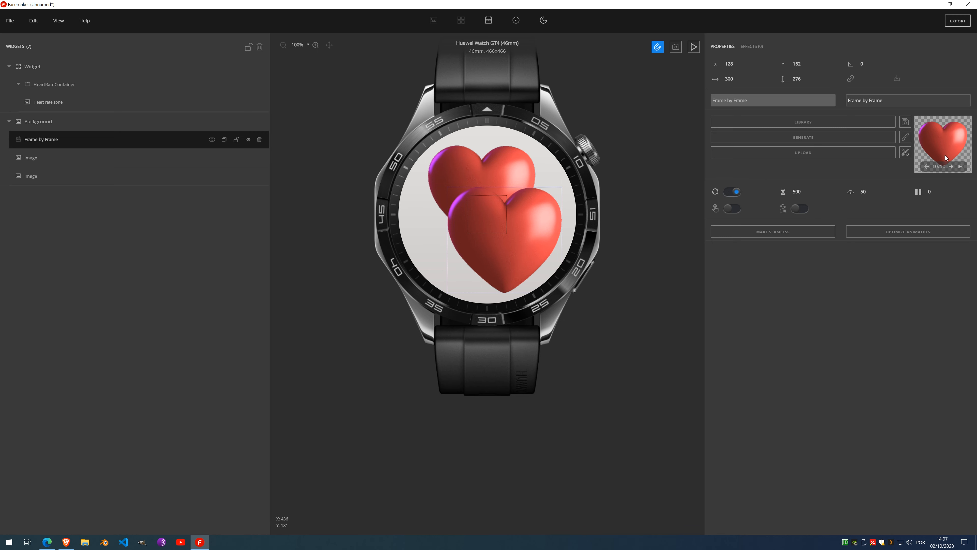
{"action": "left_click", "coordinate": [927, 167]}
{"action": "left_click", "coordinate": [928, 166]}
{"action": "left_click", "coordinate": [928, 167]}
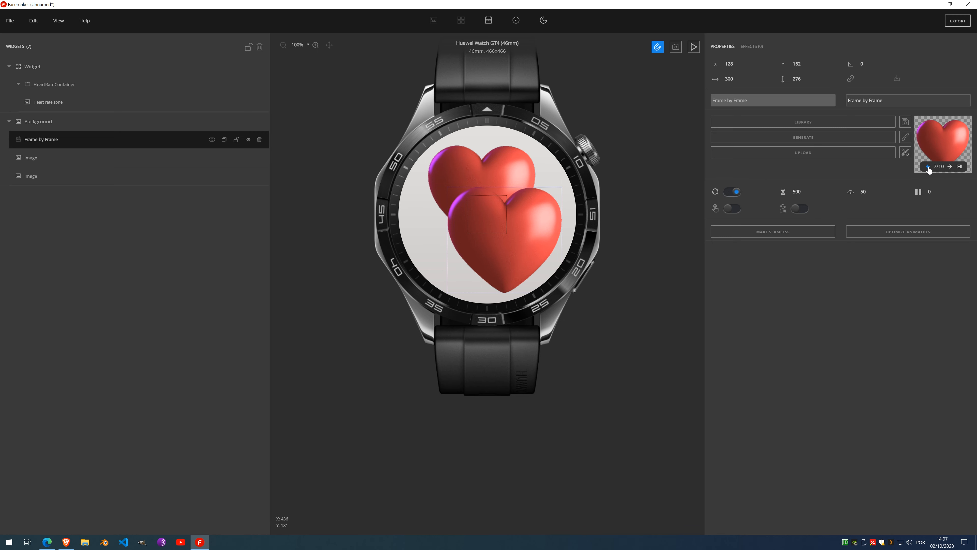
{"action": "left_click", "coordinate": [949, 167]}
{"action": "left_click", "coordinate": [950, 167]}
{"action": "left_click", "coordinate": [950, 167]}
{"action": "left_click", "coordinate": [949, 167]}
{"action": "left_click", "coordinate": [949, 167]}
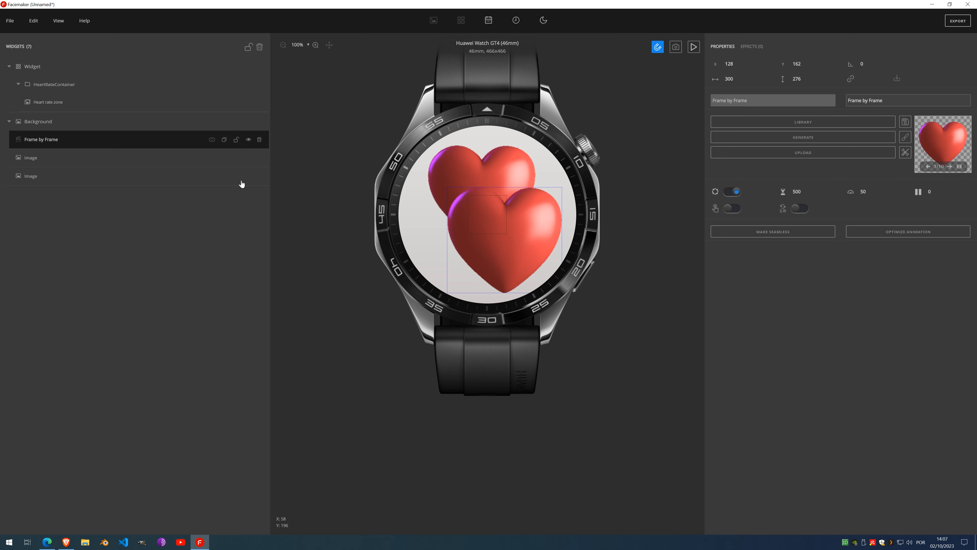
Step: Show the Heart rate zone image set and hide the Frame by Frame heart and the pasted heart image
{"action": "left_click", "coordinate": [93, 157]}
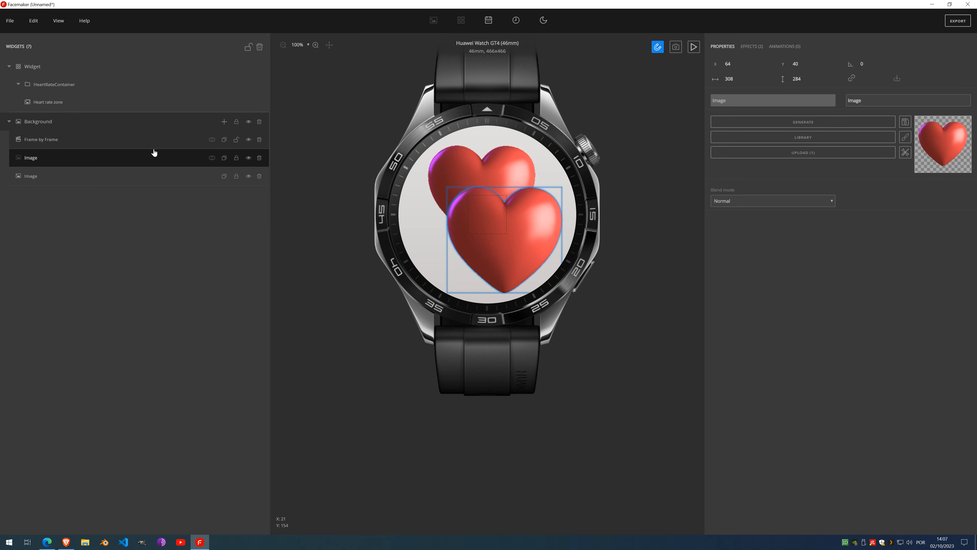
{"action": "left_click", "coordinate": [50, 105]}
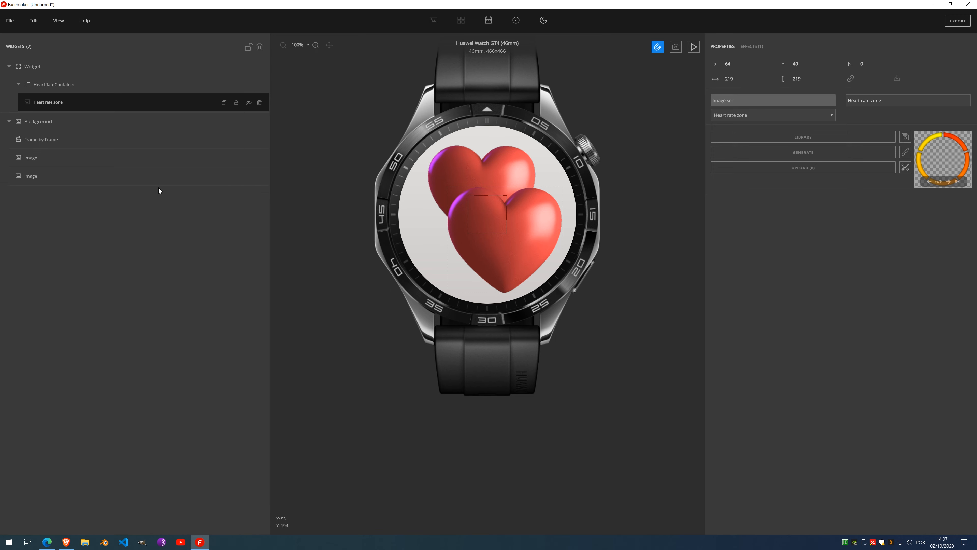
{"action": "left_click", "coordinate": [52, 145]}
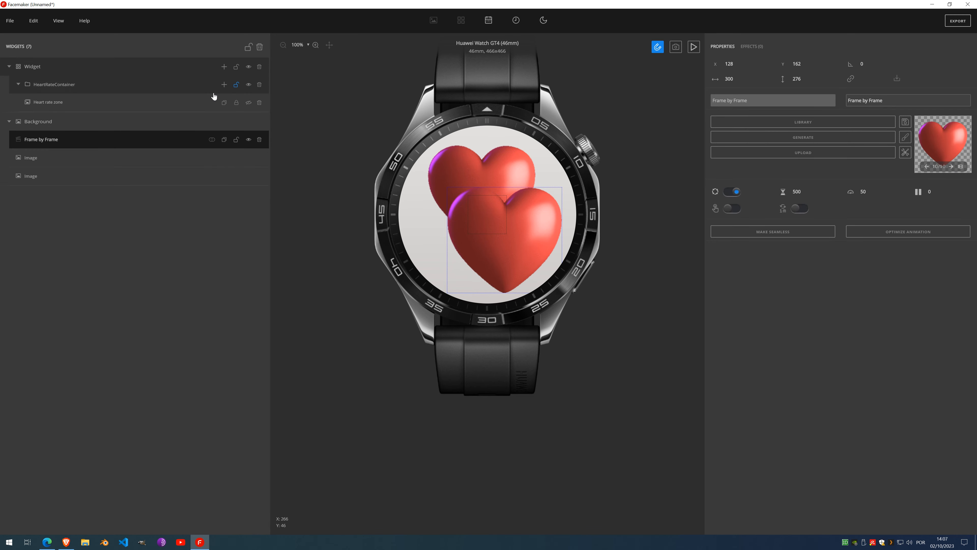
{"action": "left_click", "coordinate": [147, 105]}
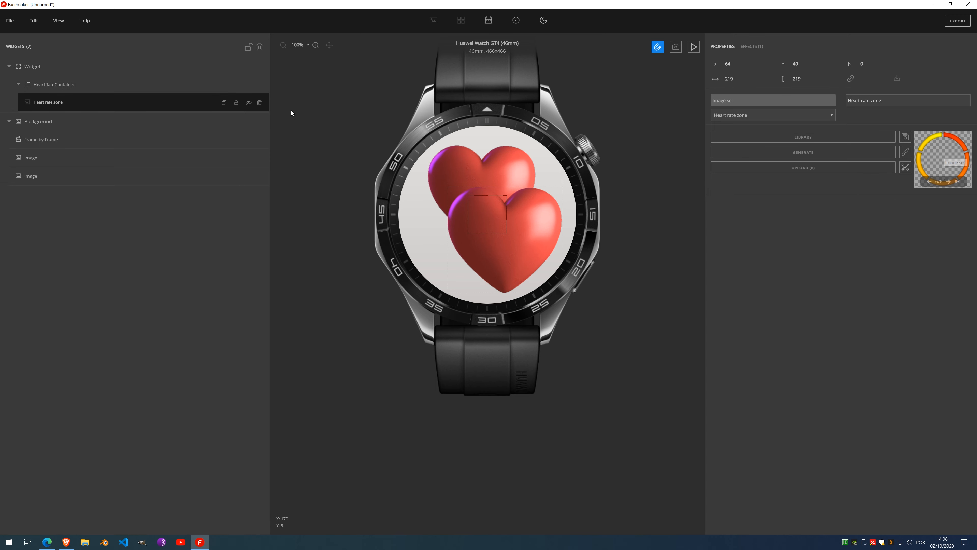
{"action": "left_click", "coordinate": [248, 102]}
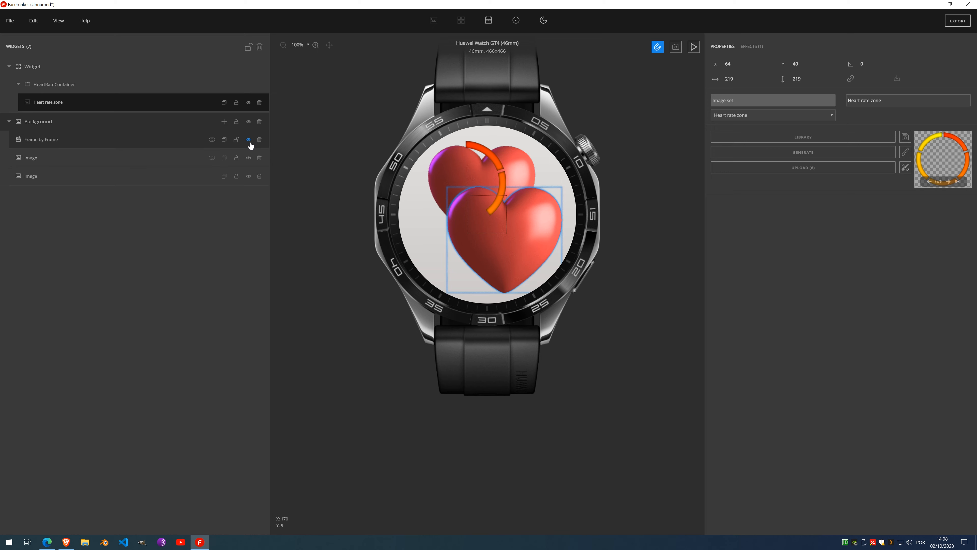
{"action": "left_click", "coordinate": [248, 139]}
{"action": "left_click", "coordinate": [249, 158]}
Step: Paste the copied heart frame into the Heart rate zone image set and select the Frame by Frame heart again
{"action": "left_click", "coordinate": [905, 167]}
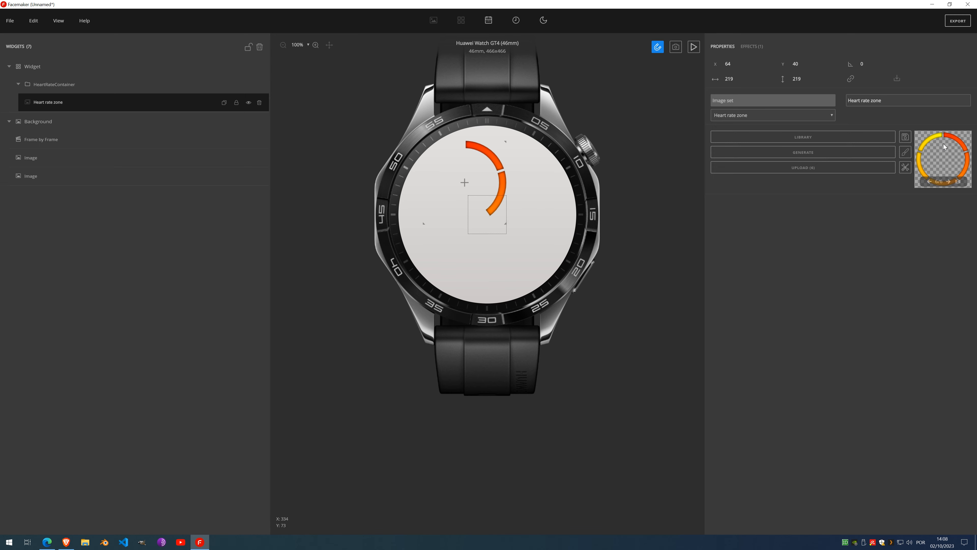
{"action": "key", "text": "ctrl+z"}
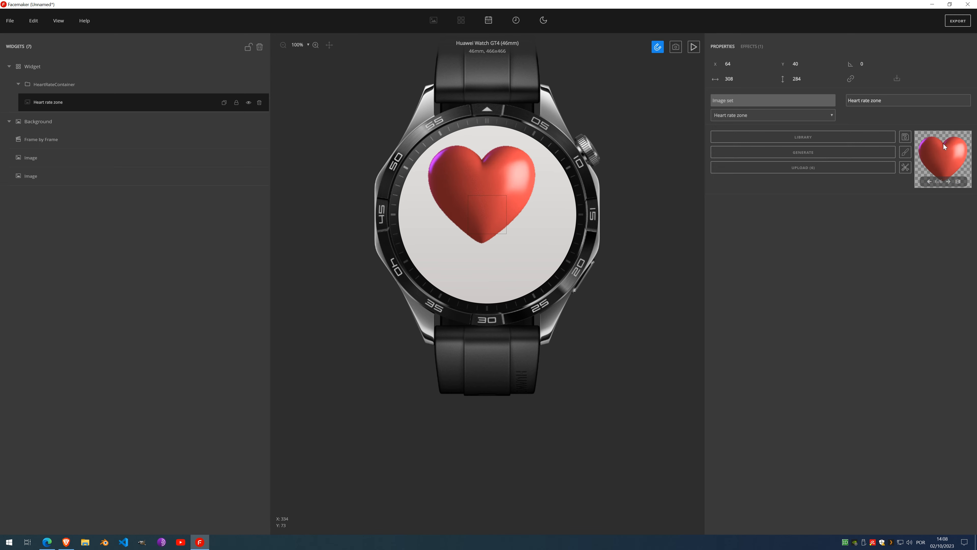
{"action": "left_click", "coordinate": [76, 140]}
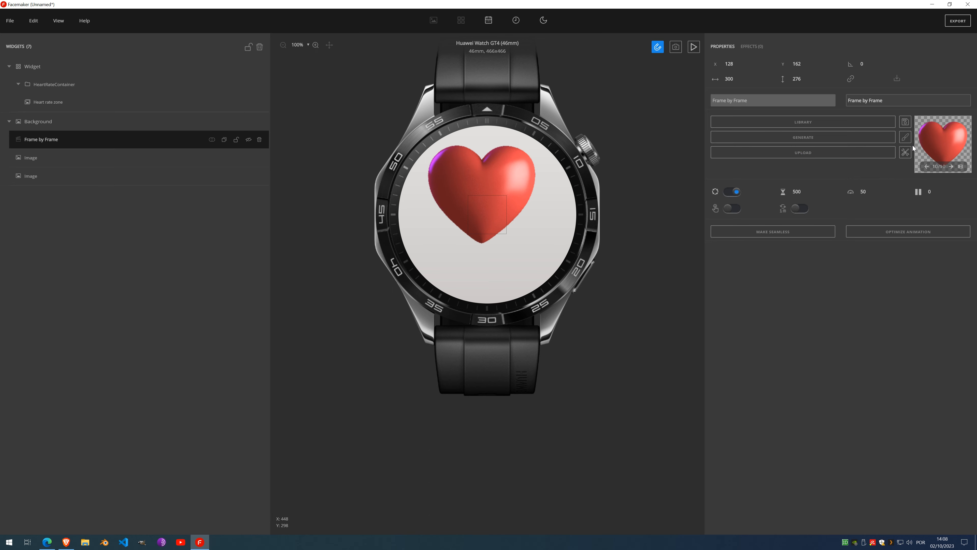
Step: Select the Heart rate zone image set and page through all six of its frames in the preview
{"action": "left_click", "coordinate": [87, 117]}
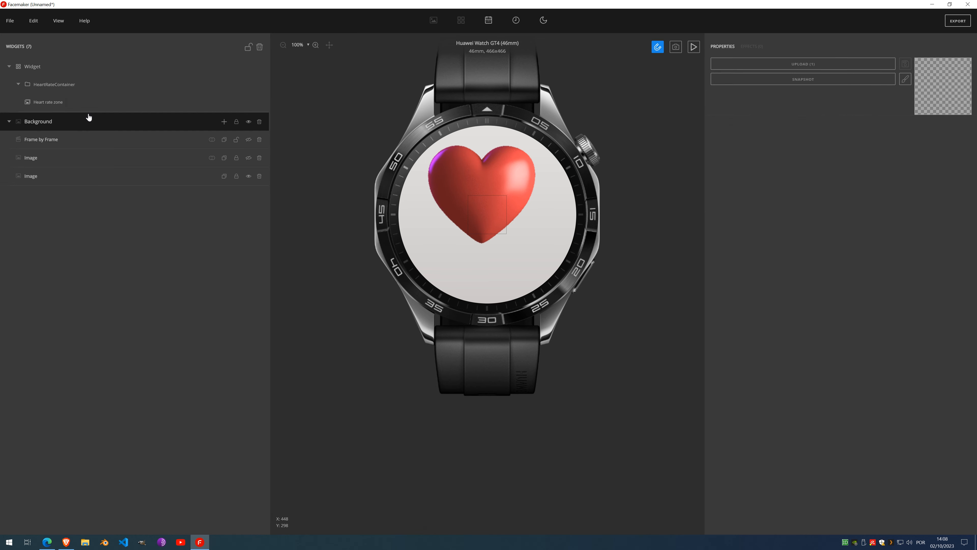
{"action": "left_click", "coordinate": [86, 103]}
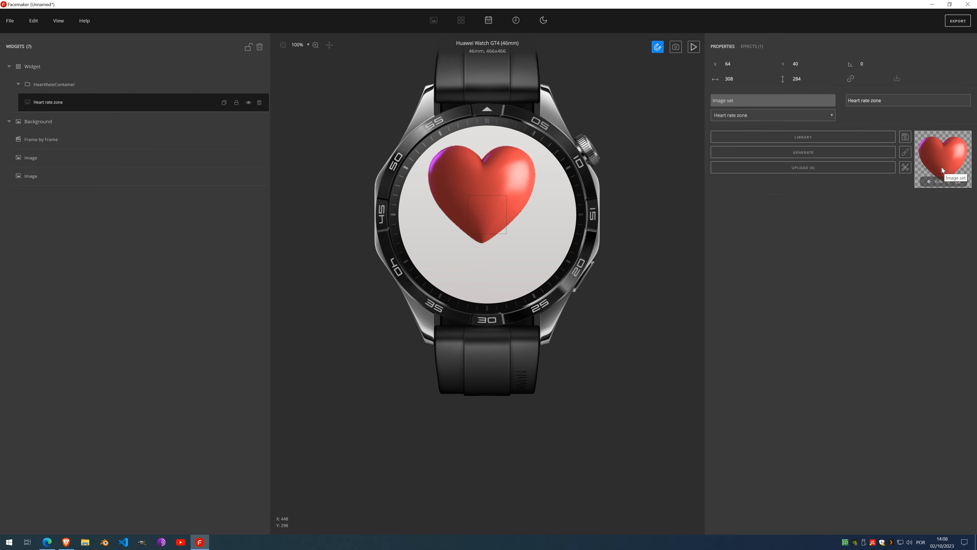
{"action": "left_click", "coordinate": [949, 182]}
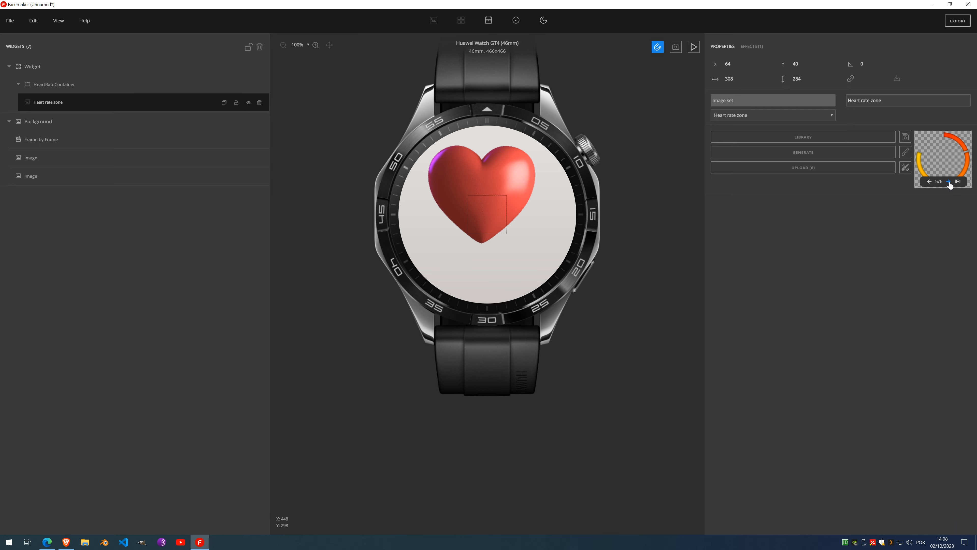
{"action": "left_click", "coordinate": [948, 182]}
{"action": "left_click", "coordinate": [949, 181]}
{"action": "left_click", "coordinate": [949, 181]}
{"action": "left_click", "coordinate": [948, 181]}
{"action": "left_click", "coordinate": [949, 181]}
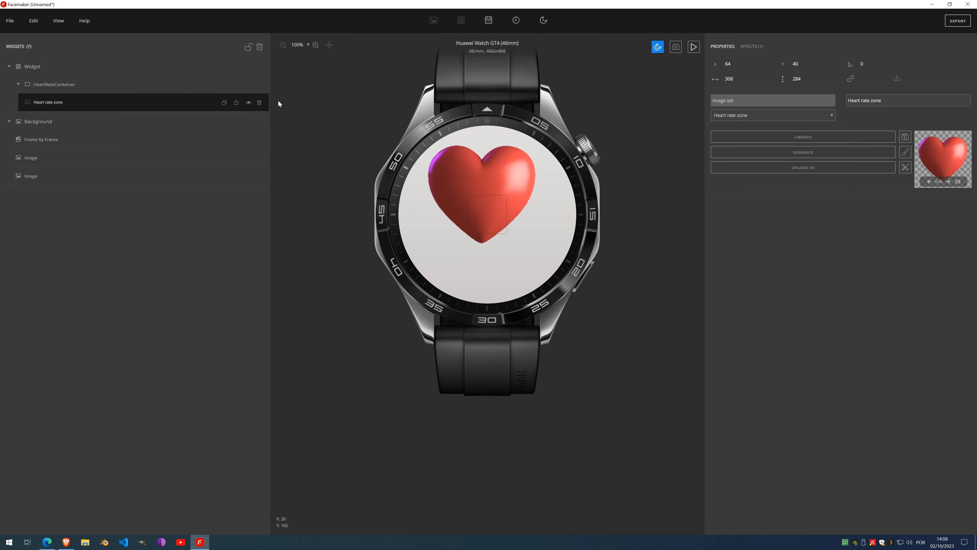
Step: Delete the Heart rate zone image set, the Frame by Frame heart, the hidden heart image and the HeartRateContainer
{"action": "left_click", "coordinate": [259, 103]}
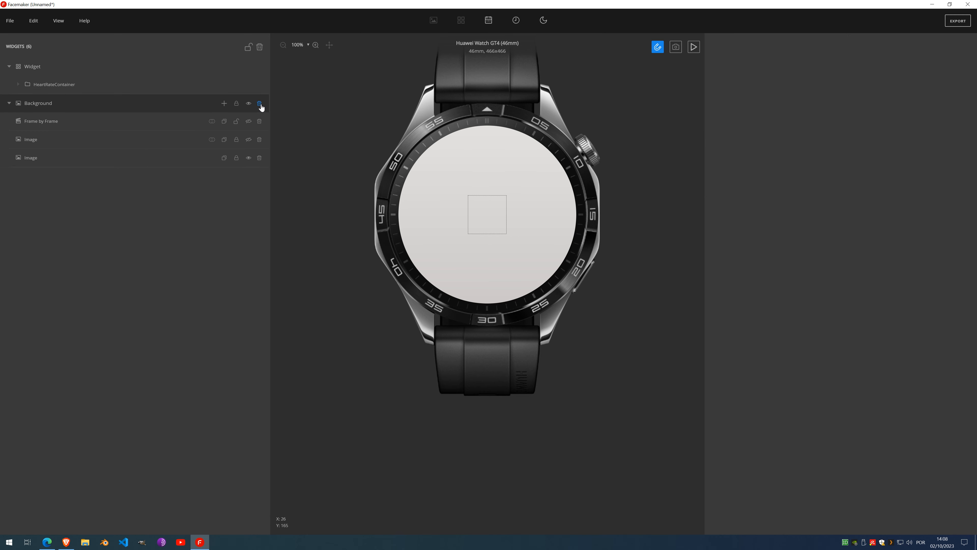
{"action": "left_click", "coordinate": [259, 123]}
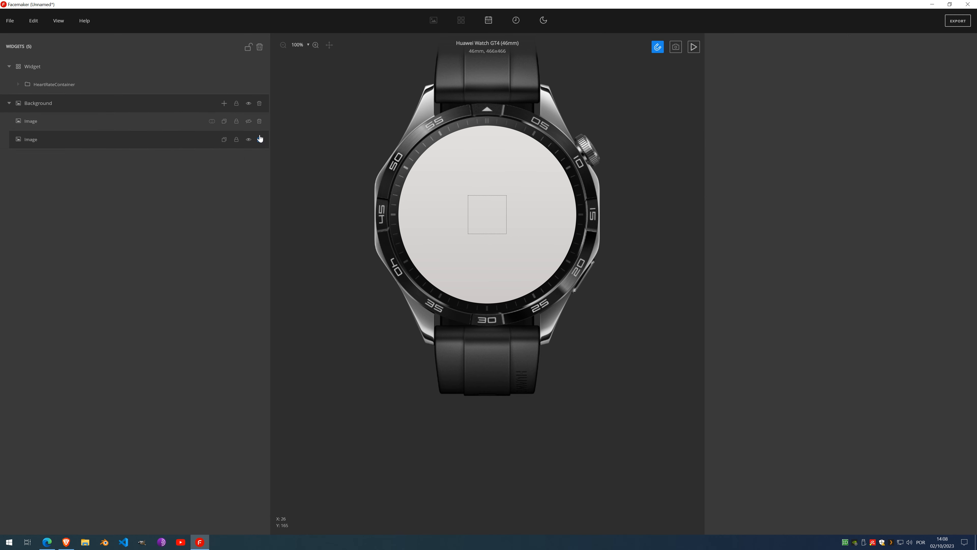
{"action": "left_click", "coordinate": [259, 123]}
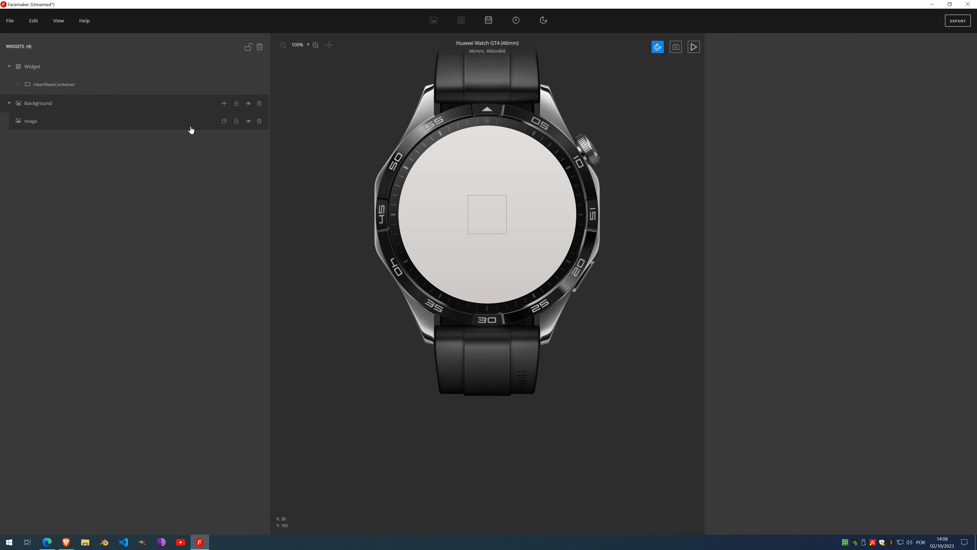
{"action": "left_click", "coordinate": [175, 127]}
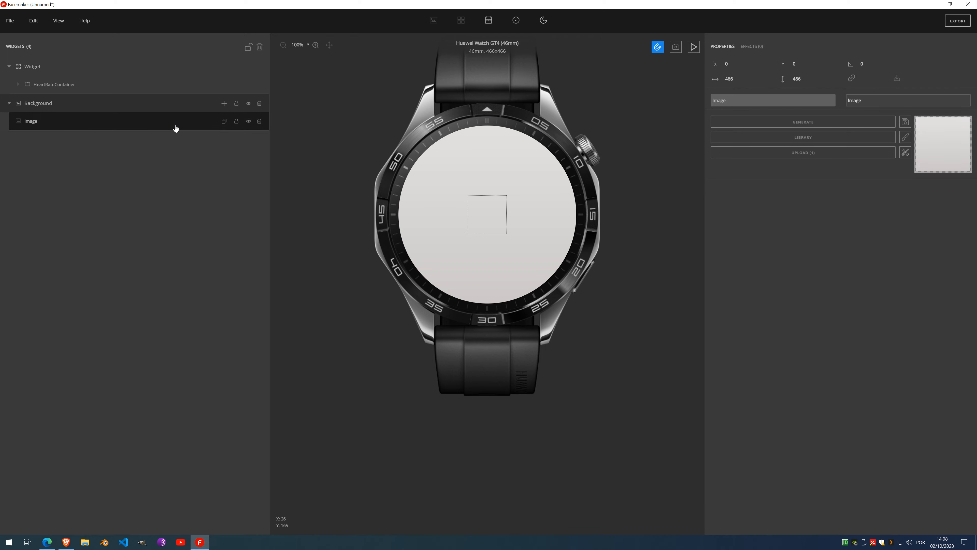
{"action": "left_click", "coordinate": [146, 89]}
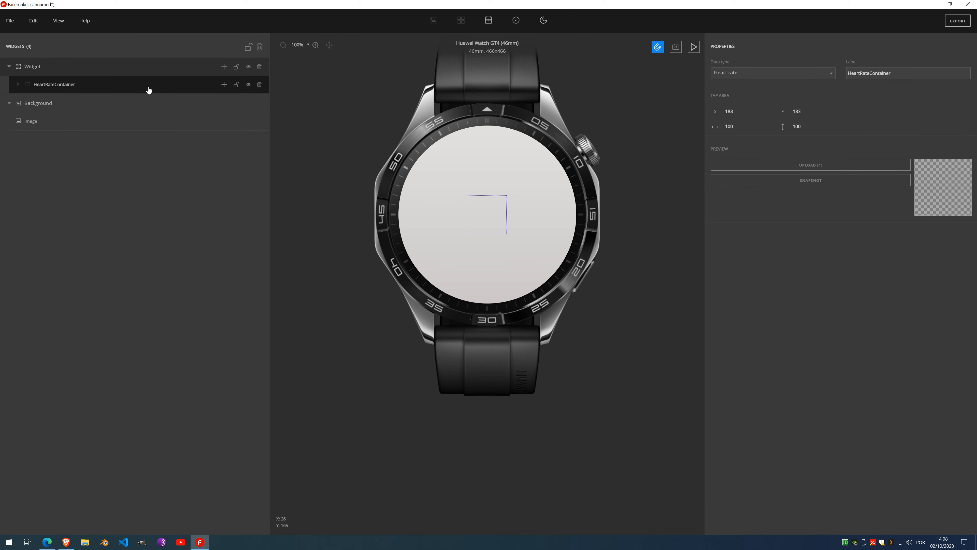
{"action": "left_click", "coordinate": [260, 86]}
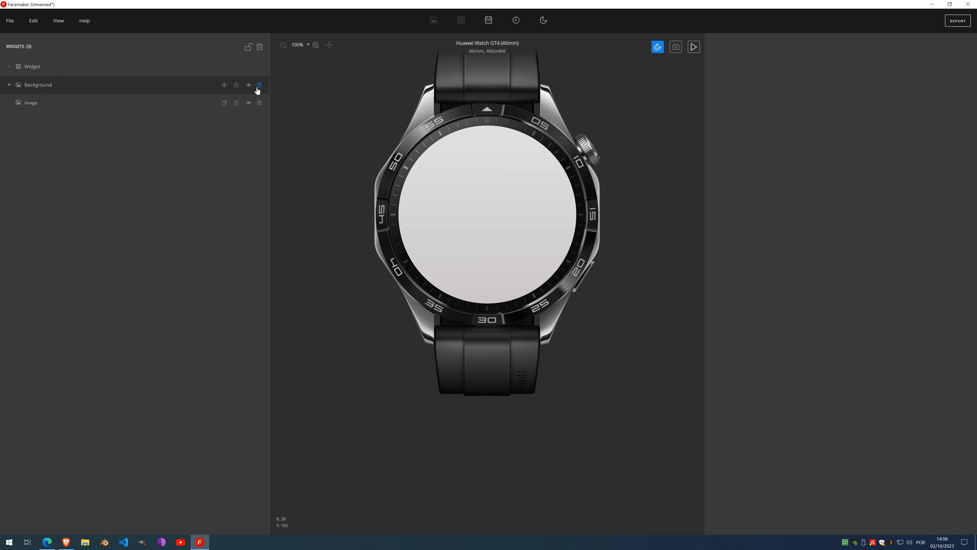
{"action": "left_click", "coordinate": [181, 104]}
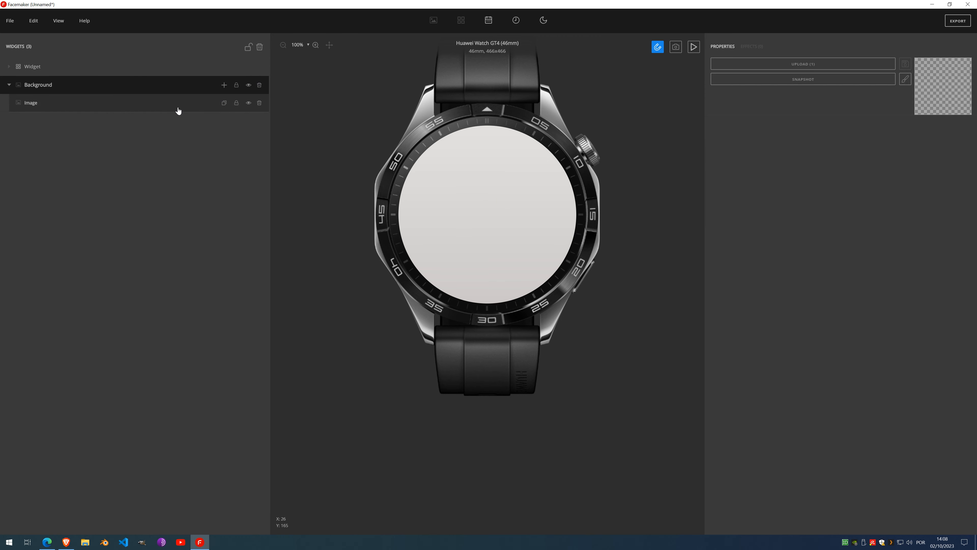
{"action": "left_click", "coordinate": [147, 72]}
{"action": "left_click", "coordinate": [225, 86]}
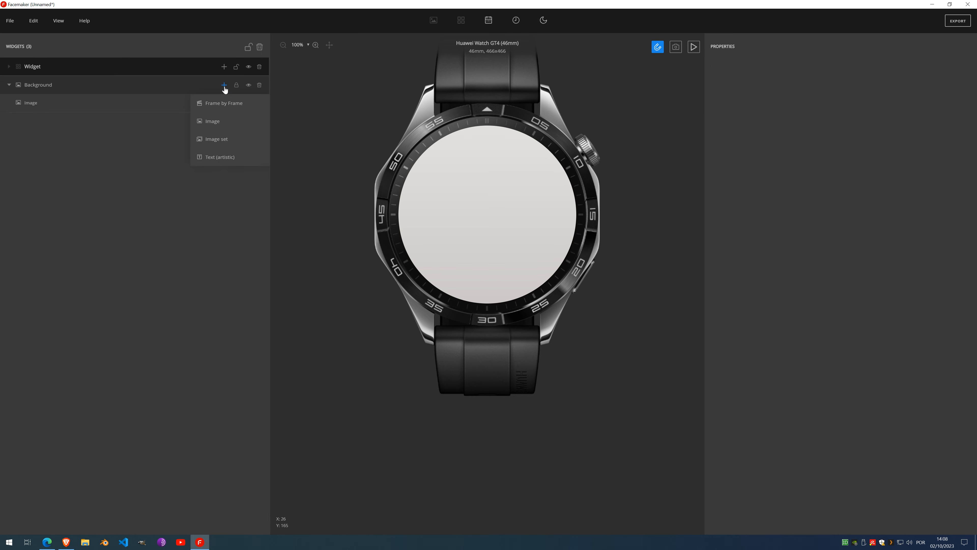
{"action": "left_click", "coordinate": [215, 122]}
{"action": "left_click", "coordinate": [260, 103]}
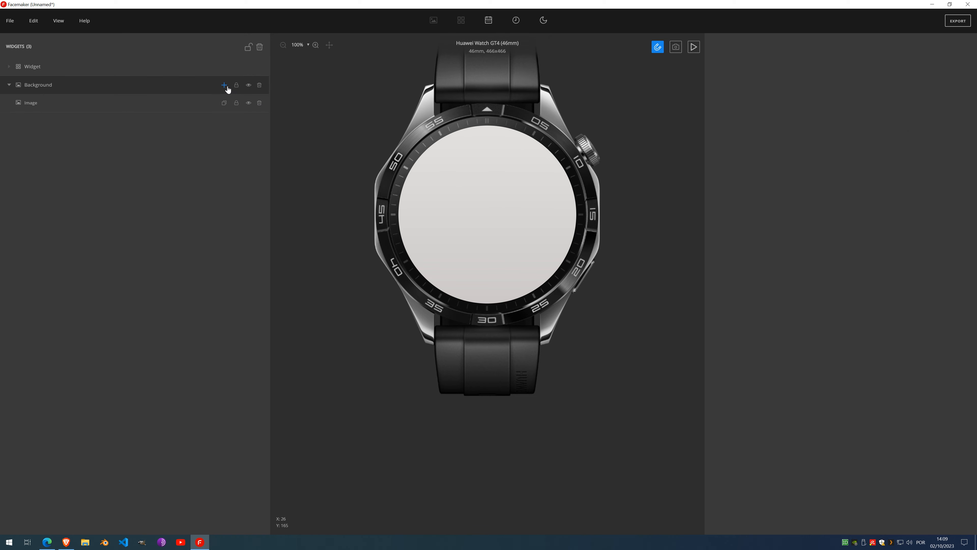
Step: Add an artistic text to the Background containing the weekday initials MTWTFSS
{"action": "left_click", "coordinate": [227, 88]}
{"action": "left_click", "coordinate": [225, 159]}
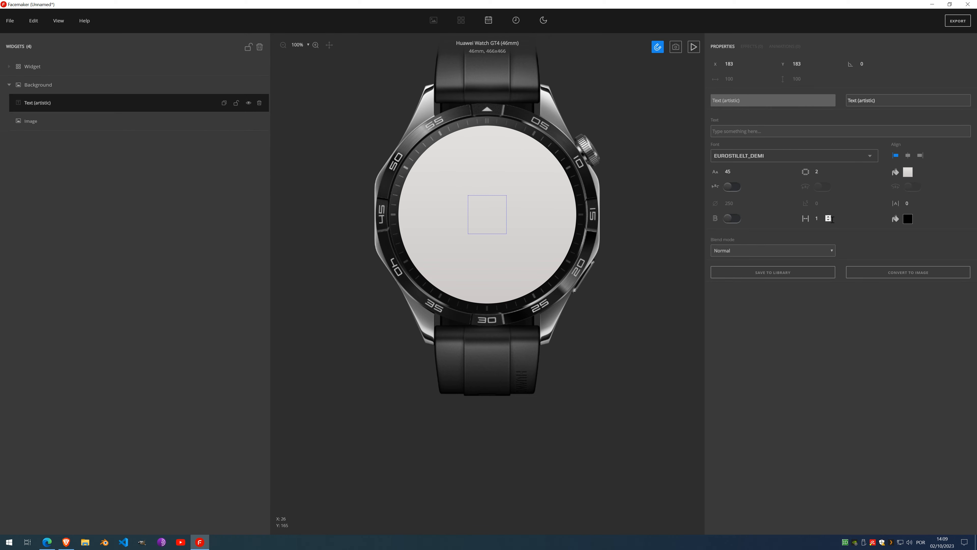
{"action": "left_click", "coordinate": [758, 127]}
{"action": "type", "text": "M"}
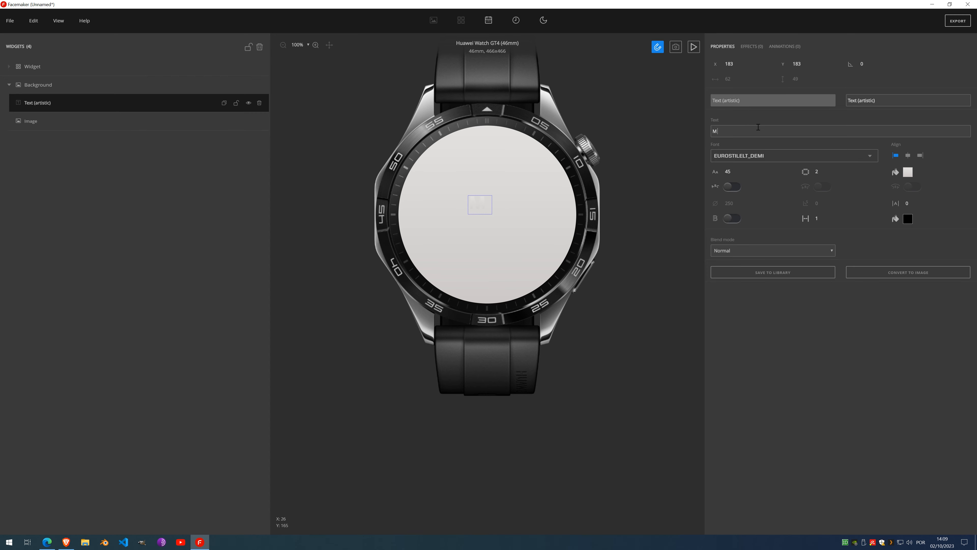
{"action": "key", "text": "BackSpace"}
{"action": "type", "text": "TWTFSS"}
Step: Fill the MTWTFSS text with a black gradient preset from the saved gradients
{"action": "left_click", "coordinate": [908, 173]}
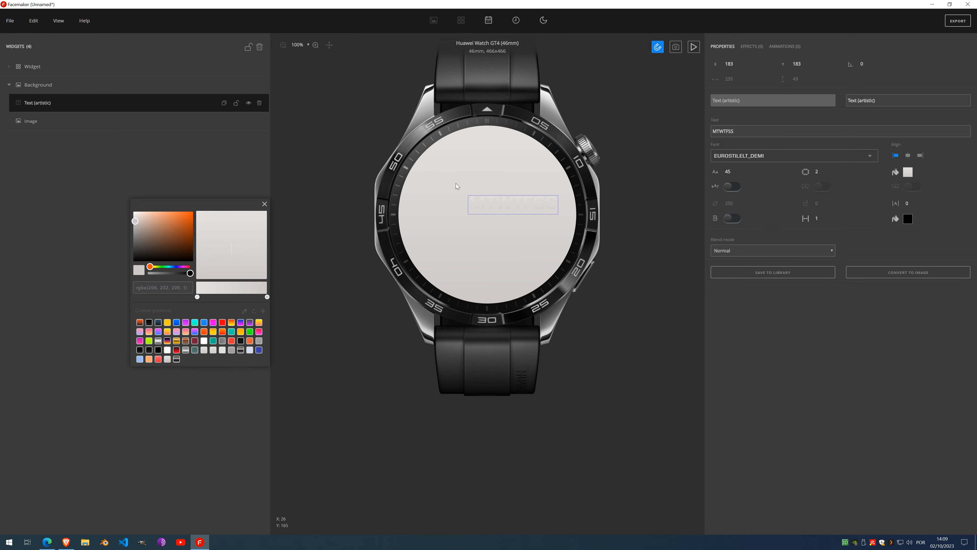
{"action": "left_click", "coordinate": [140, 350]}
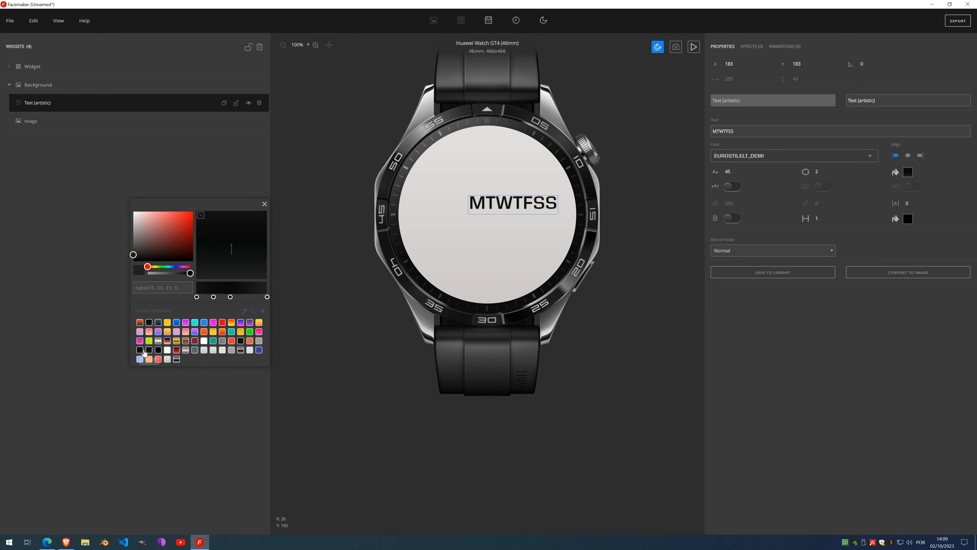
{"action": "left_click", "coordinate": [264, 204]}
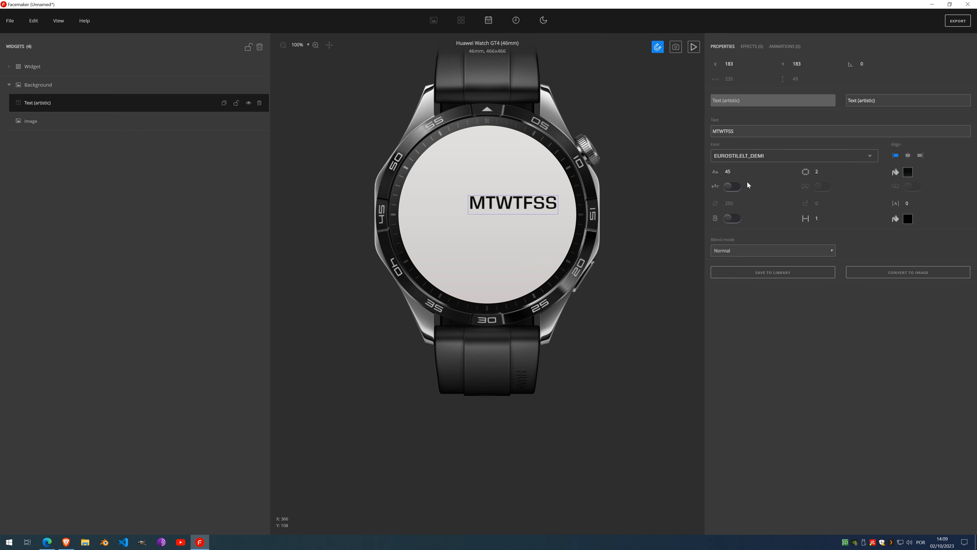
Step: Make the MTWTFSS text circular with a diameter of 96 and move it to about X 140, Y 131
{"action": "left_click", "coordinate": [733, 188]}
{"action": "left_click_drag", "start_coordinate": [482, 214], "coordinate": [474, 188]}
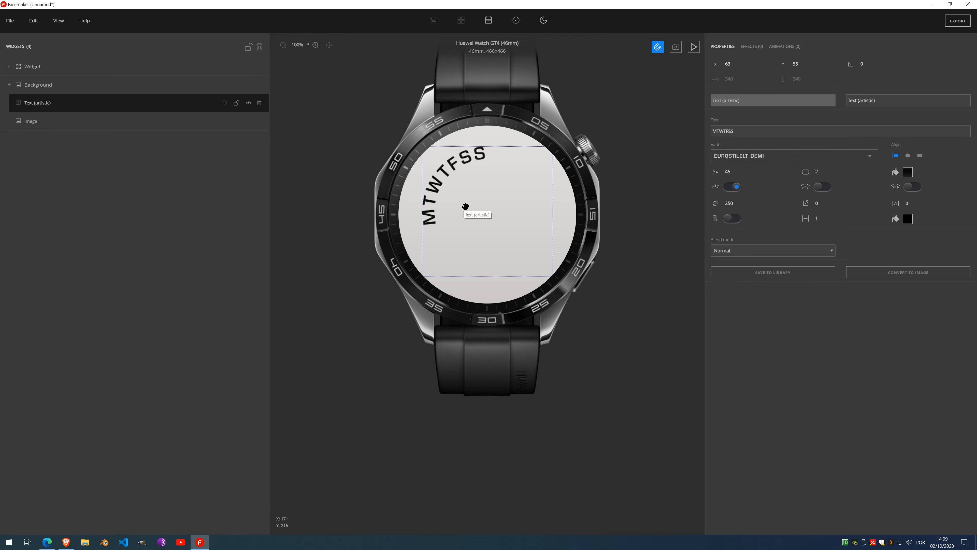
{"action": "left_click", "coordinate": [738, 204]}
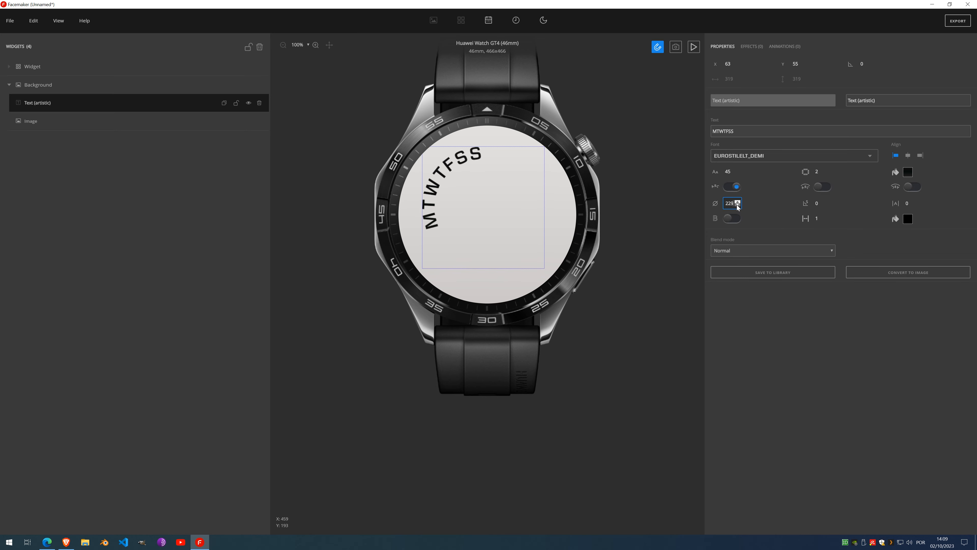
{"action": "left_click_drag", "start_coordinate": [737, 205], "coordinate": [737, 205]}
{"action": "left_click_drag", "start_coordinate": [447, 182], "coordinate": [476, 211]}
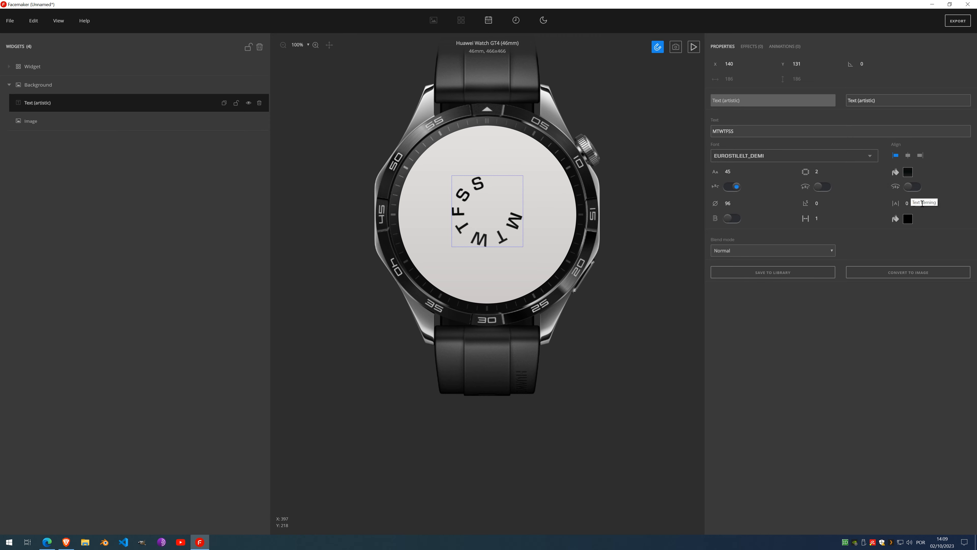
Step: Set the circular text's kerning to 10.1 and its rotation along the circle to -37 to bring the M to the top
{"action": "left_click_drag", "start_coordinate": [918, 201], "coordinate": [918, 202]}
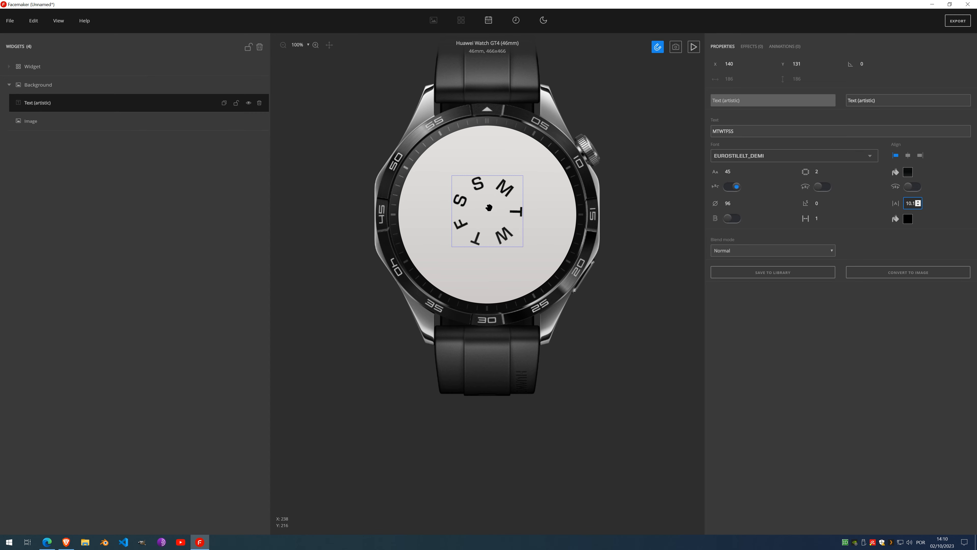
{"action": "left_click_drag", "start_coordinate": [489, 208], "coordinate": [490, 208]}
{"action": "left_click", "coordinate": [828, 205]}
{"action": "left_click_drag", "start_coordinate": [828, 205], "coordinate": [828, 206]}
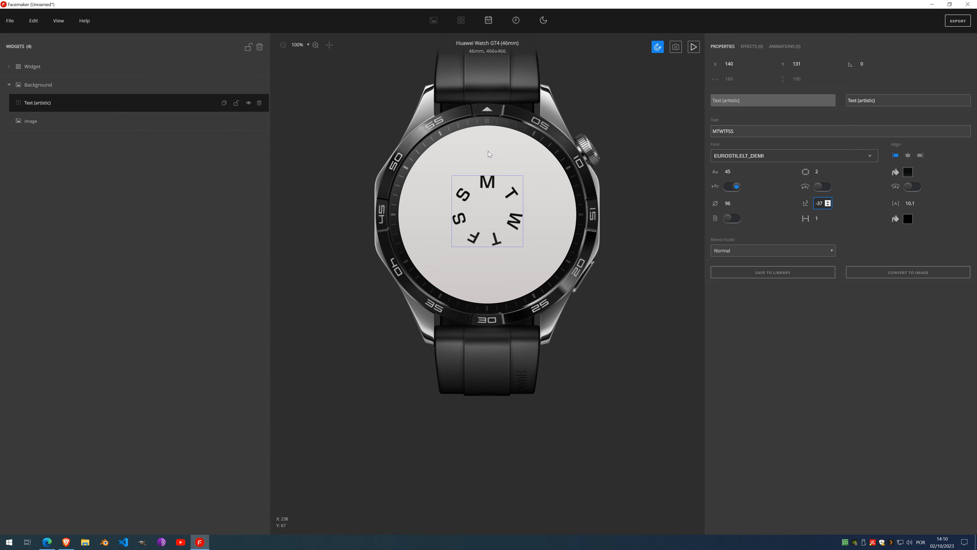
{"action": "left_click", "coordinate": [614, 201]}
Step: Centre the circular text on the dial at X 140, Y 140 using the grid, and convert it to an image
{"action": "key", "text": "g"}
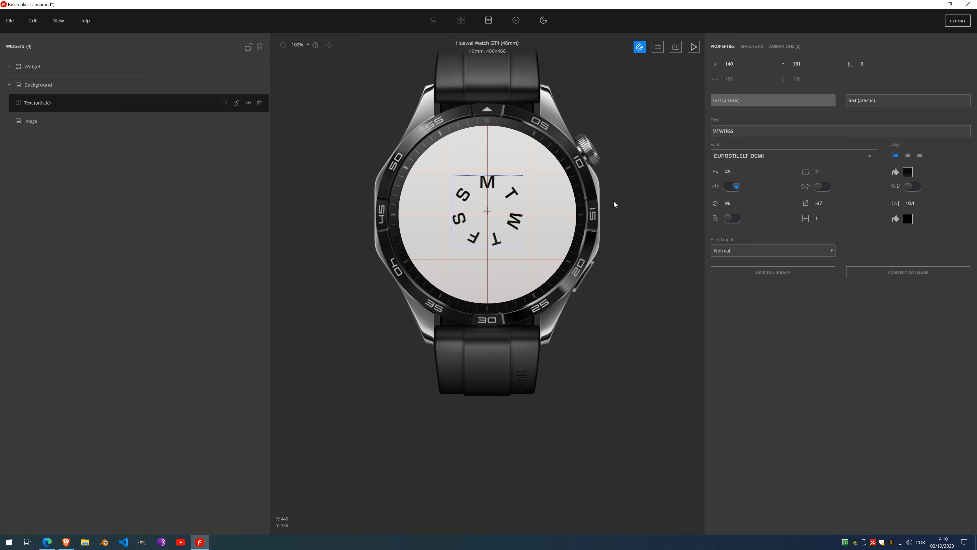
{"action": "left_click_drag", "start_coordinate": [509, 203], "coordinate": [510, 202]}
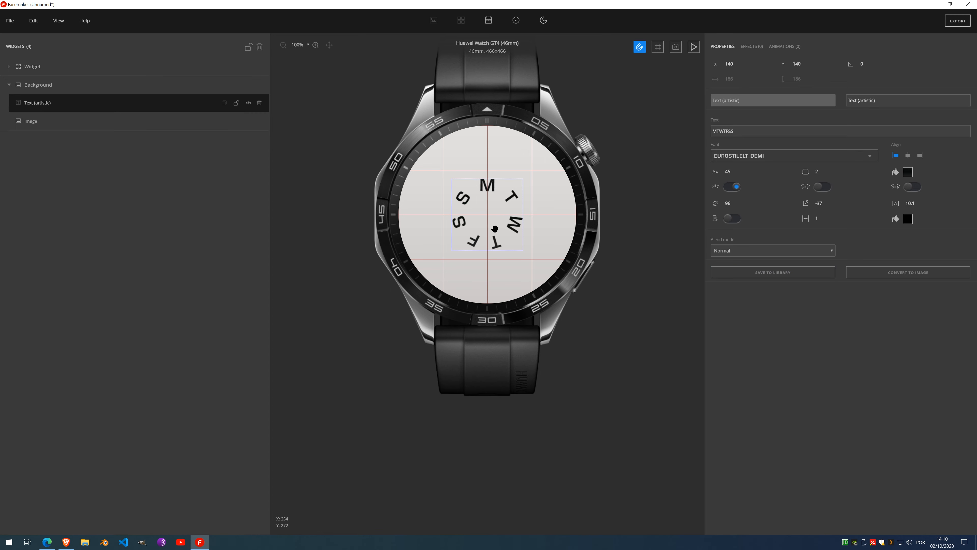
{"action": "left_click", "coordinate": [917, 280]}
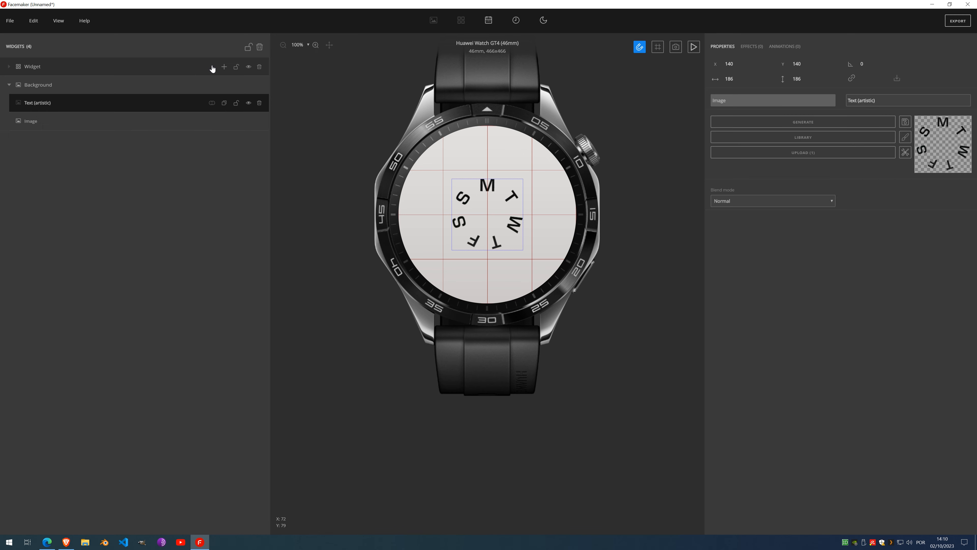
Step: Add a Date group containing an image set with Week day as its data type
{"action": "left_click", "coordinate": [490, 23]}
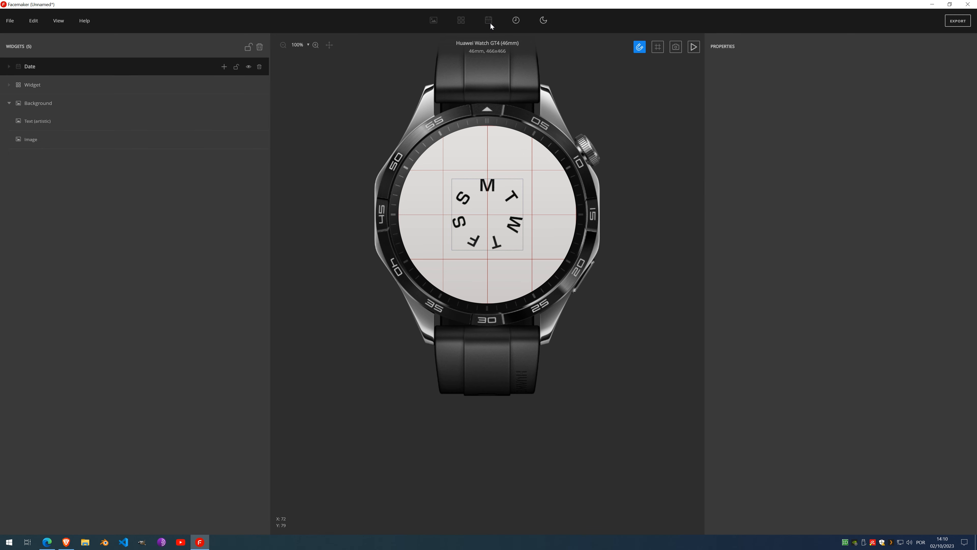
{"action": "left_click", "coordinate": [224, 67]}
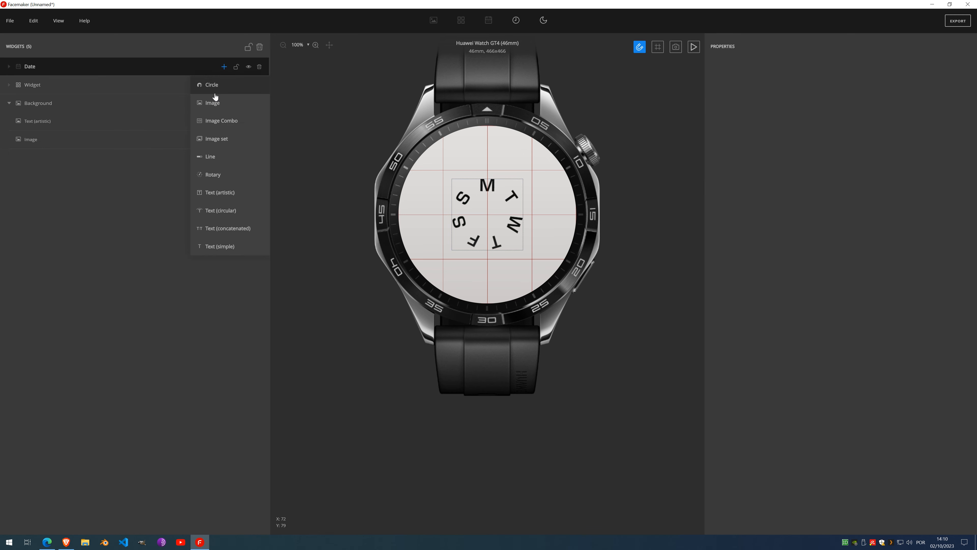
{"action": "left_click", "coordinate": [223, 139]}
{"action": "left_click", "coordinate": [746, 116]}
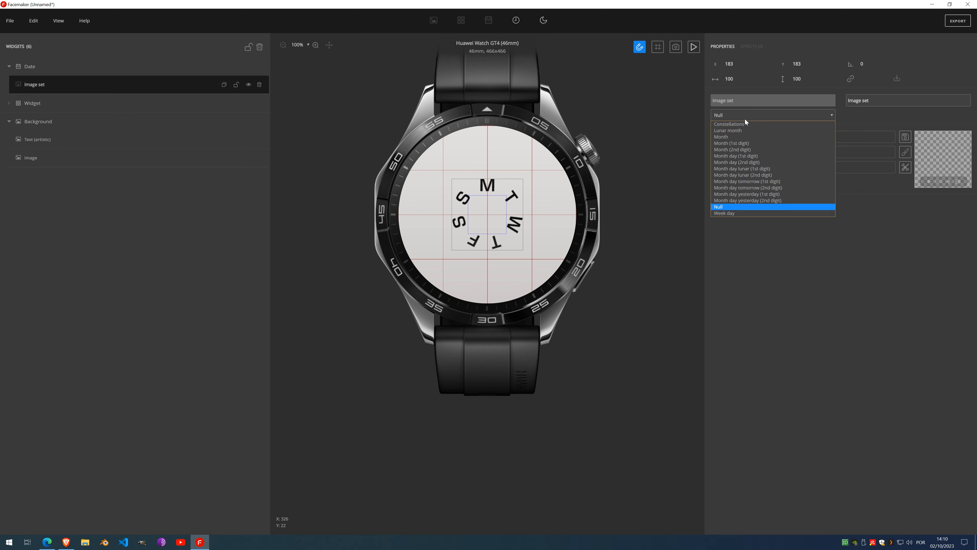
{"action": "left_click", "coordinate": [748, 212]}
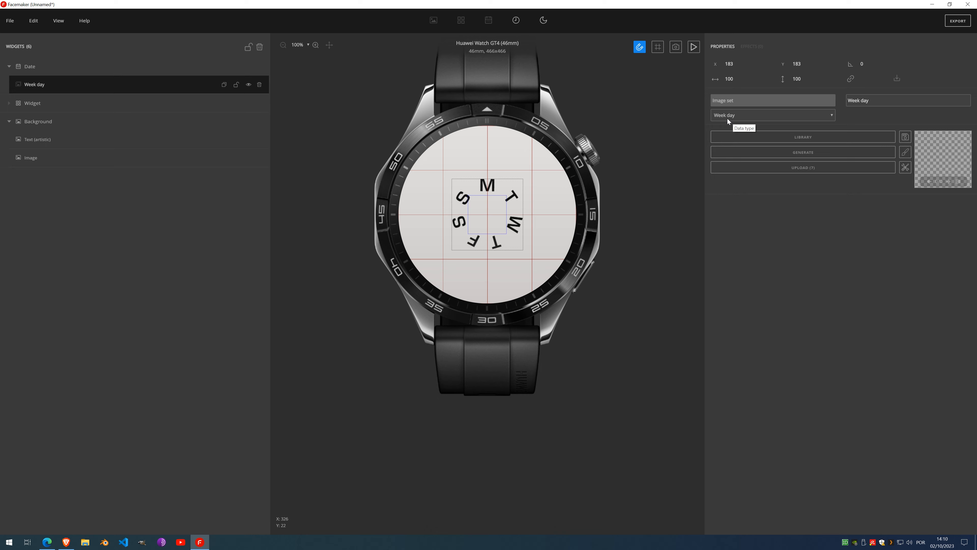
Step: Generate the weekday name images, move them above the letter ring to about X 81, Y 85, and preview different days
{"action": "left_click", "coordinate": [796, 153]}
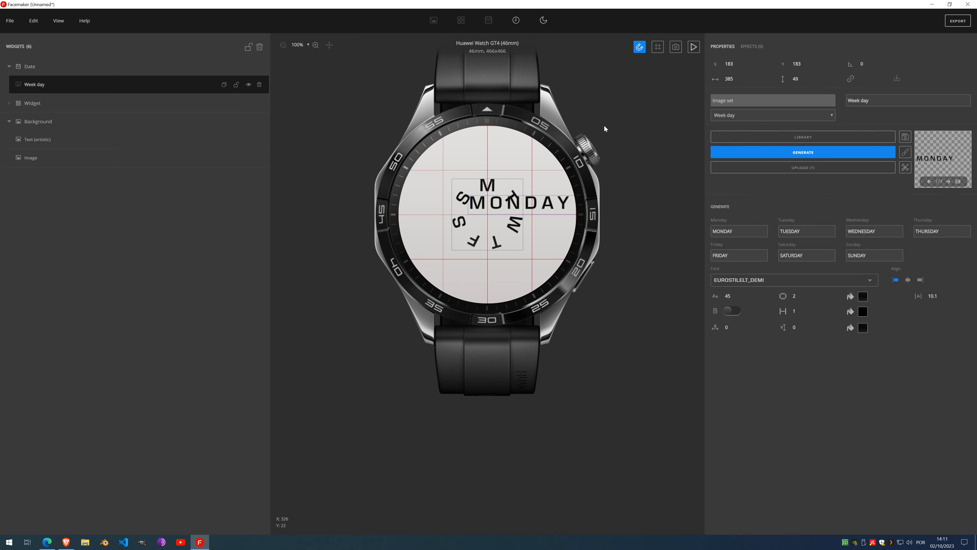
{"action": "left_click_drag", "start_coordinate": [535, 193], "coordinate": [492, 162]}
{"action": "scroll", "coordinate": [506, 162], "scroll_direction": "down", "scroll_amount": 9}
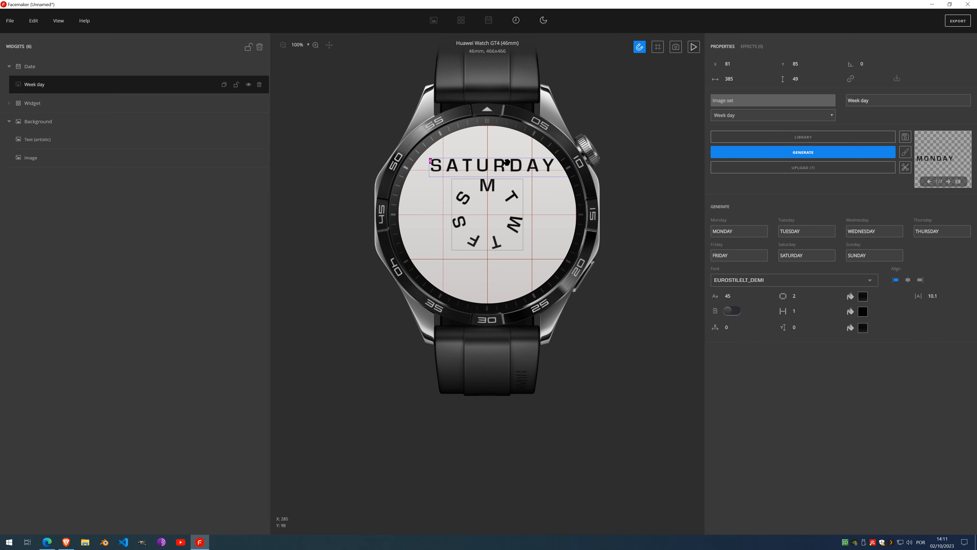
{"action": "scroll", "coordinate": [506, 162], "scroll_direction": "down", "scroll_amount": 6}
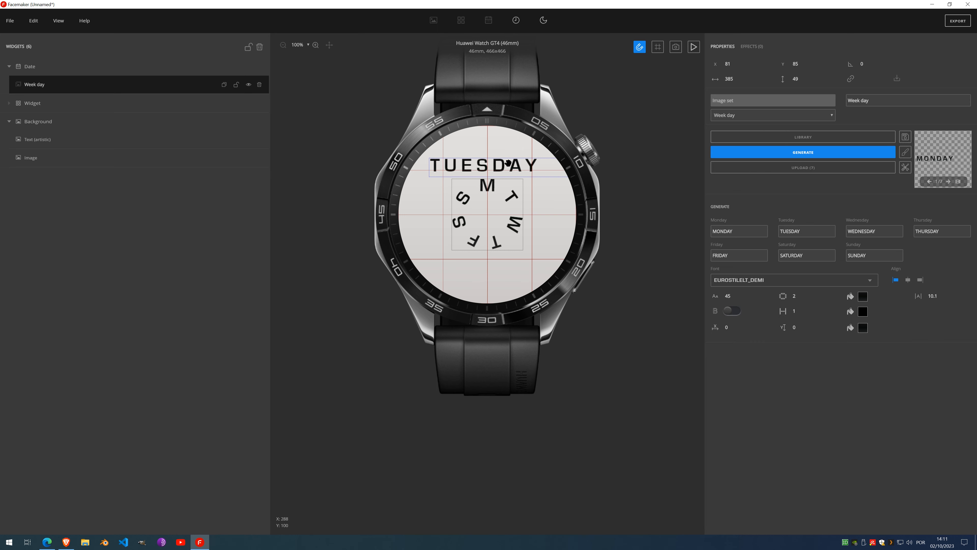
Step: Centre-align the generated weekday names and move the image set to about X 41, Y 77
{"action": "left_click_drag", "start_coordinate": [507, 166], "coordinate": [499, 165]}
{"action": "left_click", "coordinate": [906, 284]}
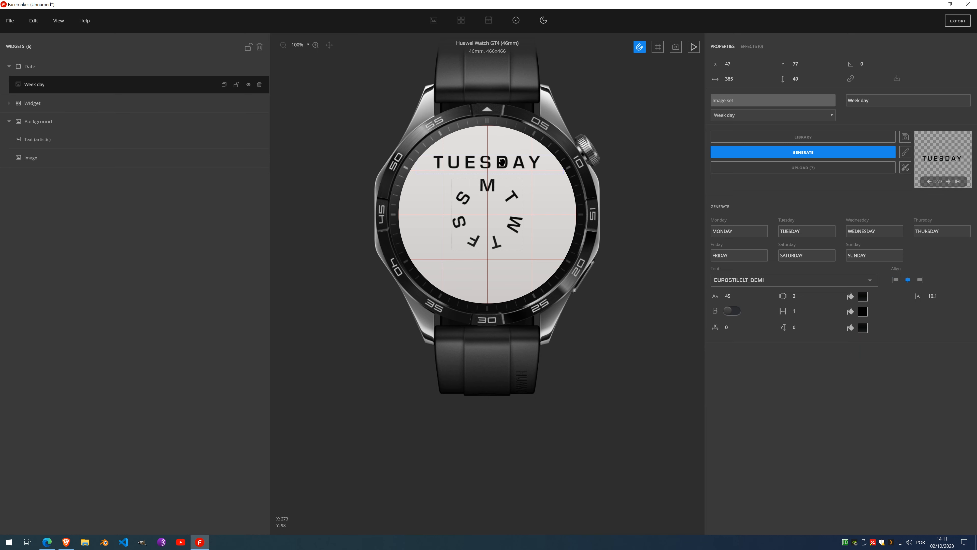
{"action": "left_click_drag", "start_coordinate": [499, 163], "coordinate": [496, 163]}
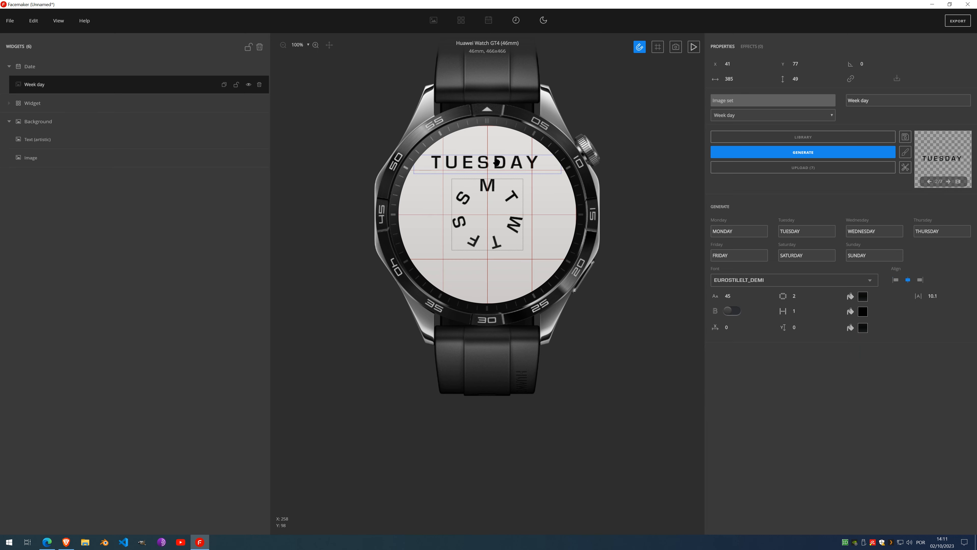
Step: Copy the circular letter image from the Background group and paste it over the weekday-name frames of the Week day image set
{"action": "left_click", "coordinate": [506, 214]}
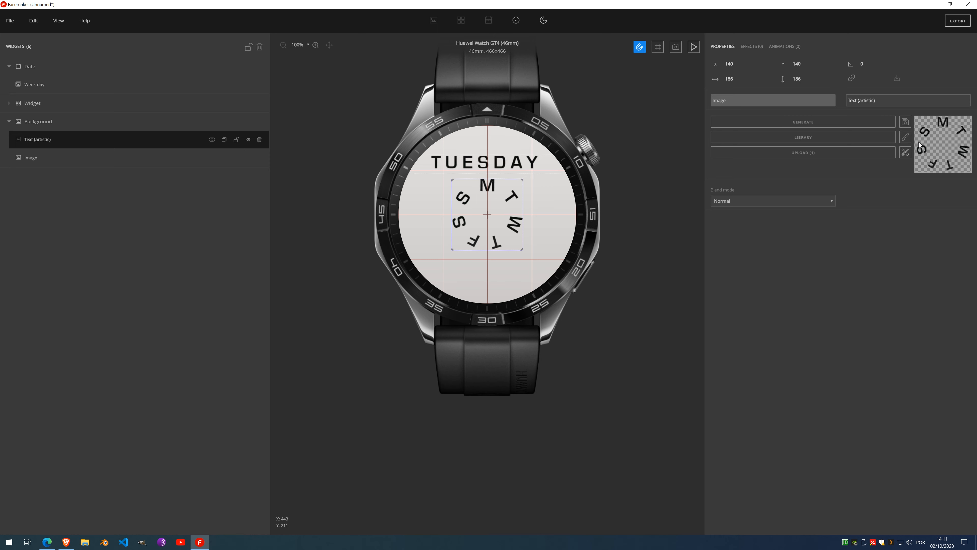
{"action": "left_click", "coordinate": [63, 88]}
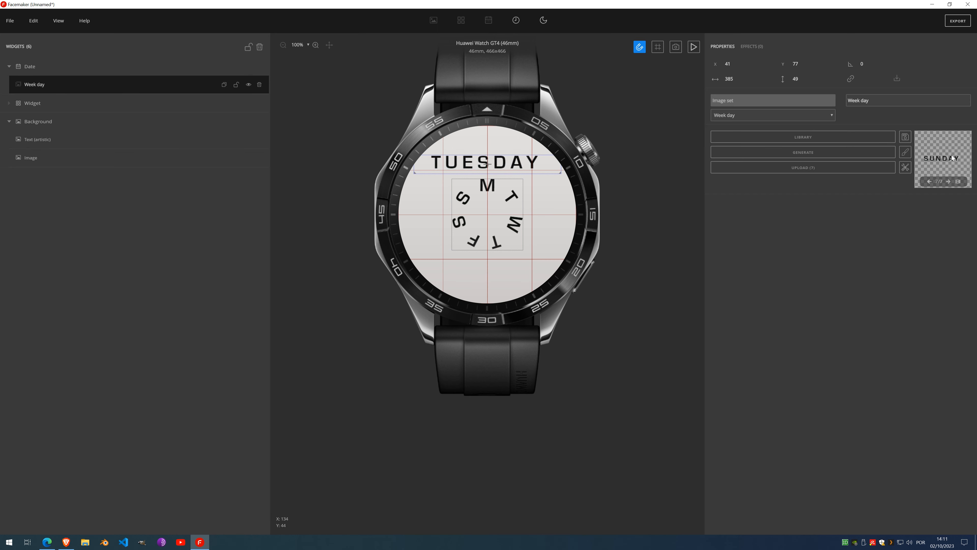
{"action": "key", "text": "ctrl+z"}
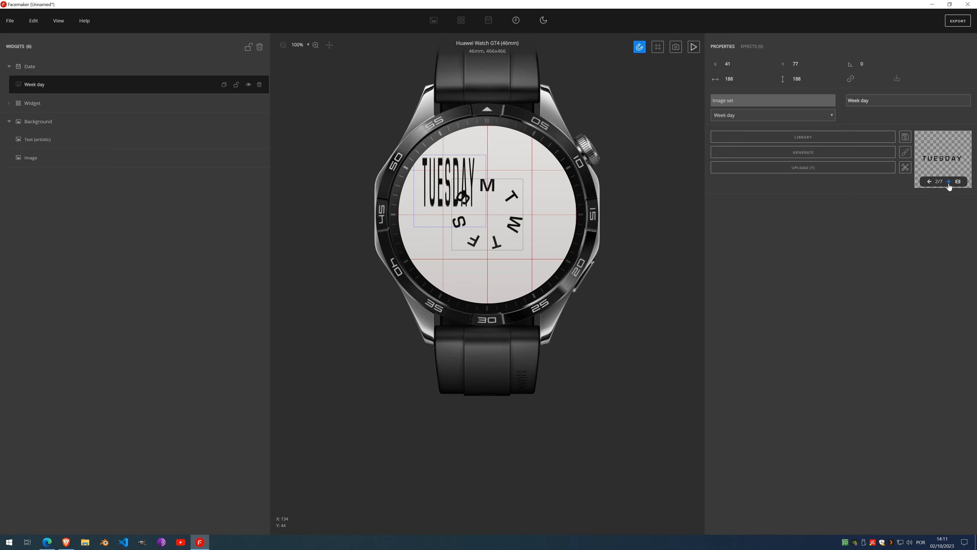
{"action": "left_click", "coordinate": [949, 182]}
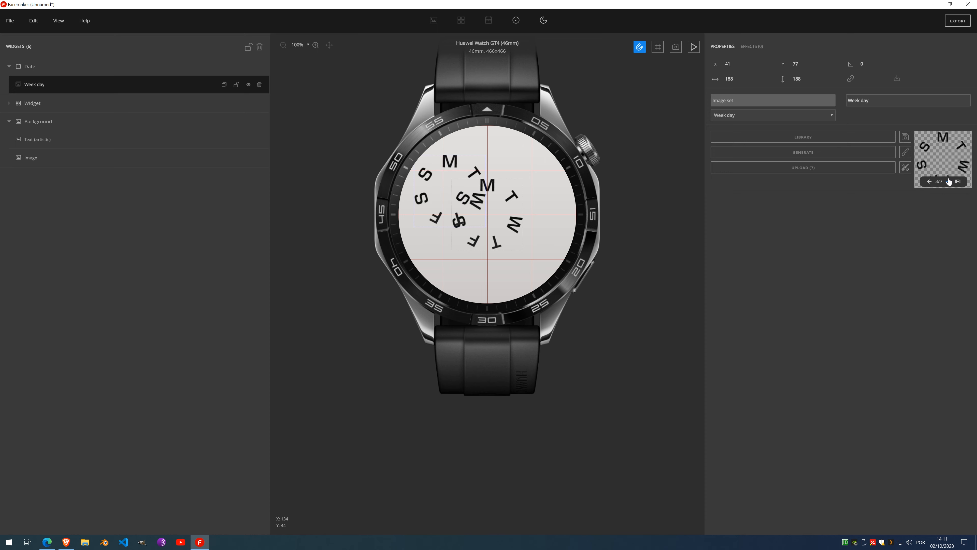
{"action": "left_click", "coordinate": [949, 182]}
{"action": "left_click", "coordinate": [949, 182]}
{"action": "left_click", "coordinate": [949, 182]}
{"action": "left_click", "coordinate": [949, 182]}
{"action": "left_click", "coordinate": [948, 182]}
{"action": "left_click", "coordinate": [949, 182]}
Step: Replace the remaining MONDAY frame with the letter ring image and step through the set's frames to check them
{"action": "left_click", "coordinate": [930, 182]}
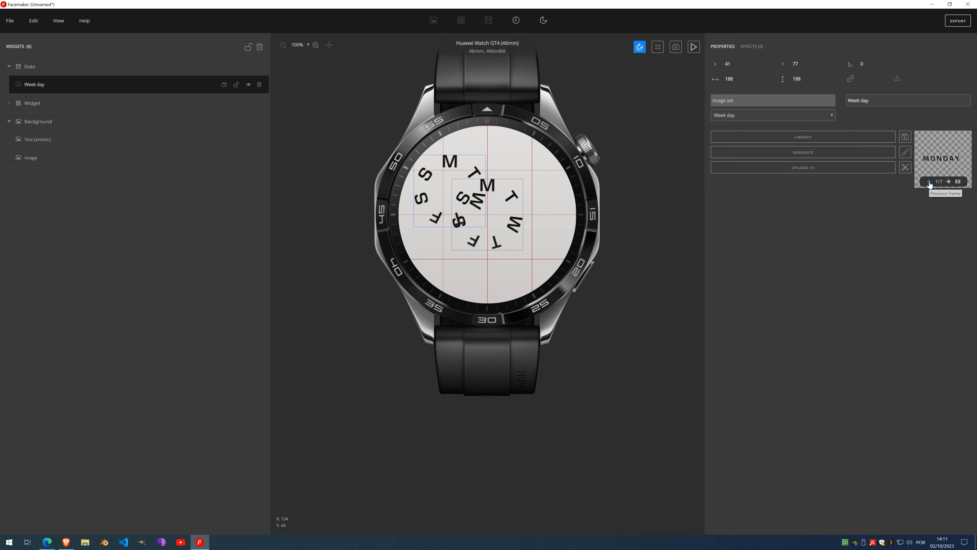
{"action": "left_click", "coordinate": [949, 182]}
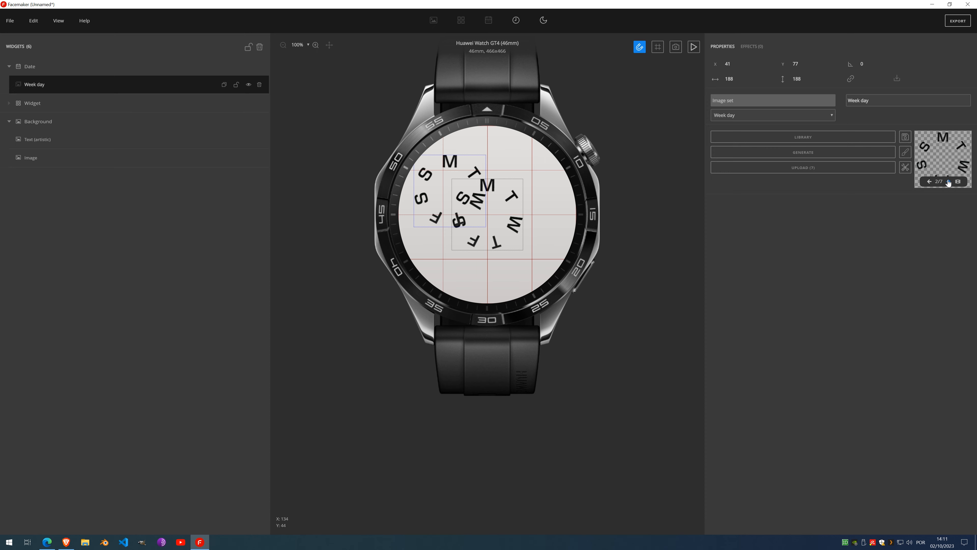
{"action": "left_click", "coordinate": [949, 181]}
{"action": "left_click", "coordinate": [949, 181]}
{"action": "left_click", "coordinate": [949, 181]}
{"action": "left_click", "coordinate": [949, 181]}
{"action": "left_click", "coordinate": [949, 181]}
{"action": "left_click", "coordinate": [948, 181]}
Step: Move the Week day image set over the central letter ring at X 139, Y 139, and hide the background letter image
{"action": "left_click", "coordinate": [498, 218]}
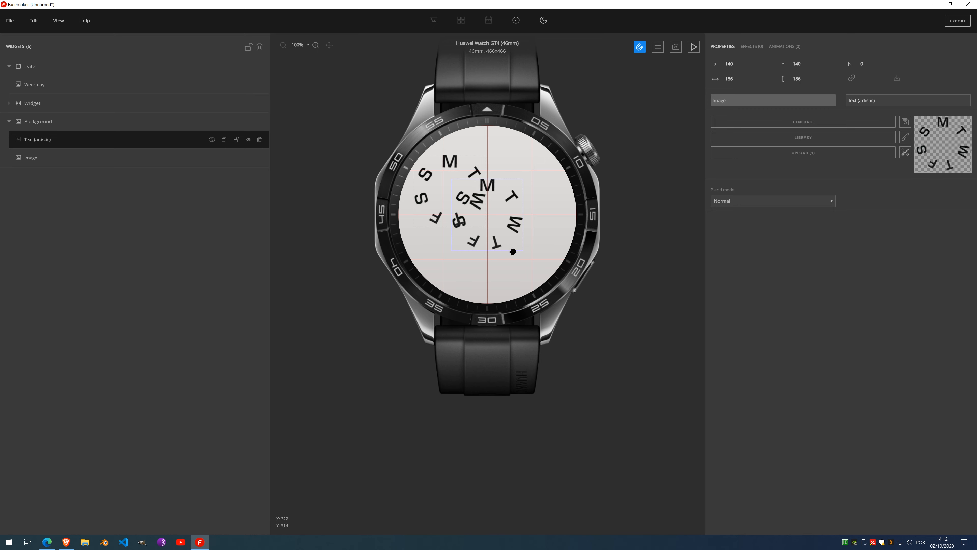
{"action": "left_click_drag", "start_coordinate": [447, 163], "coordinate": [487, 191]}
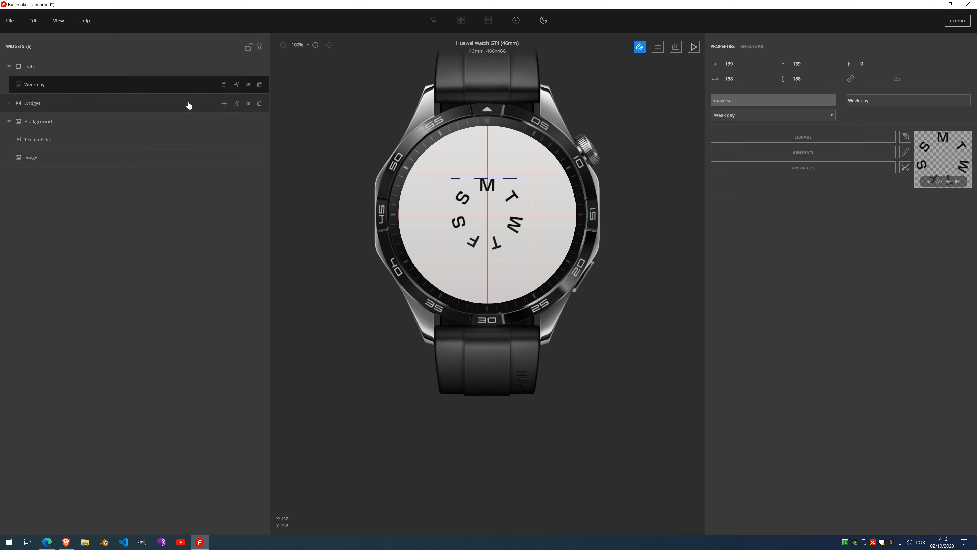
Step: Edit frame 1 of the Week day set, erasing every letter except M with an enlarged eraser, and save it
{"action": "left_click", "coordinate": [948, 182]}
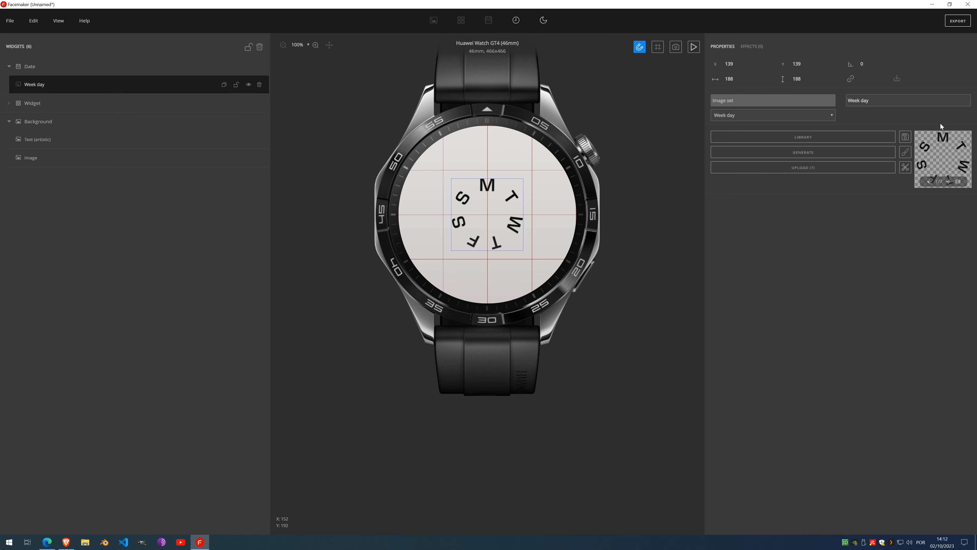
{"action": "left_click", "coordinate": [906, 152]}
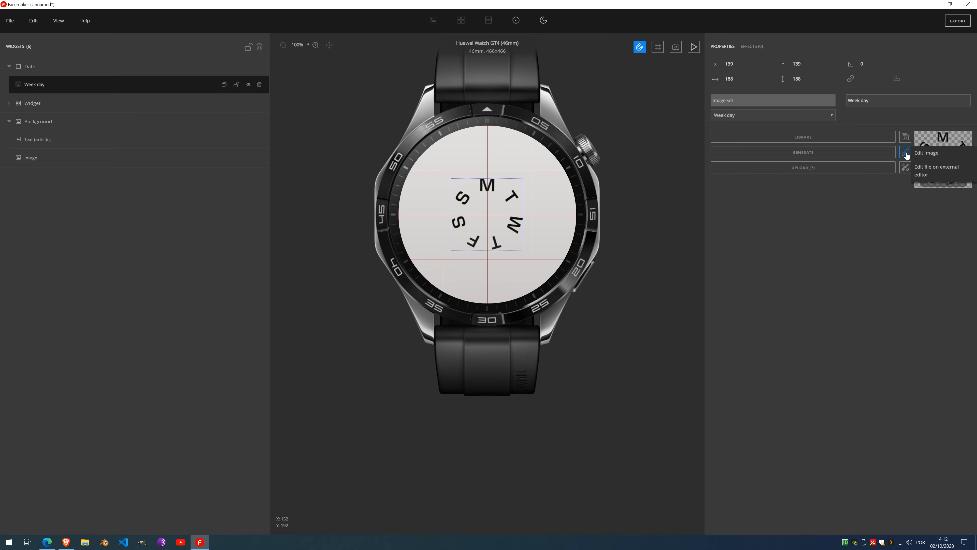
{"action": "left_click", "coordinate": [926, 153]}
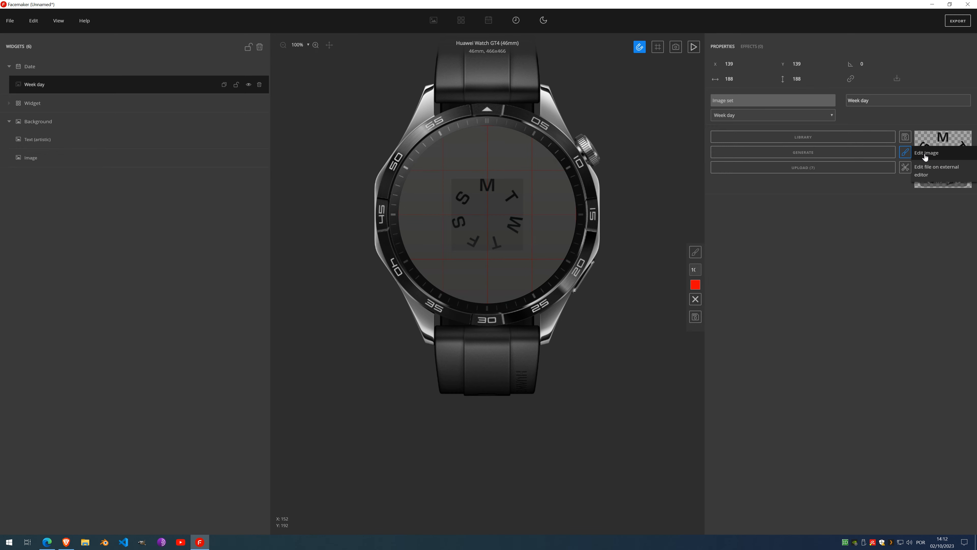
{"action": "left_click", "coordinate": [697, 256]}
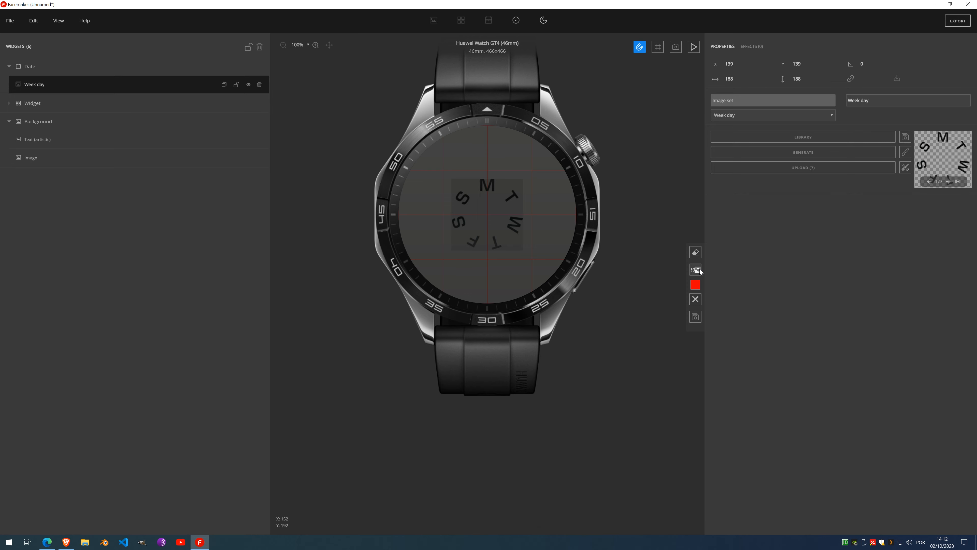
{"action": "mouse_move", "coordinate": [506, 201]}
{"action": "left_mouse_down"}
{"action": "mouse_move", "coordinate": [515, 232]}
{"action": "mouse_move", "coordinate": [494, 247]}
{"action": "mouse_move", "coordinate": [468, 239]}
{"action": "mouse_move", "coordinate": [465, 199]}
{"action": "left_mouse_up"}
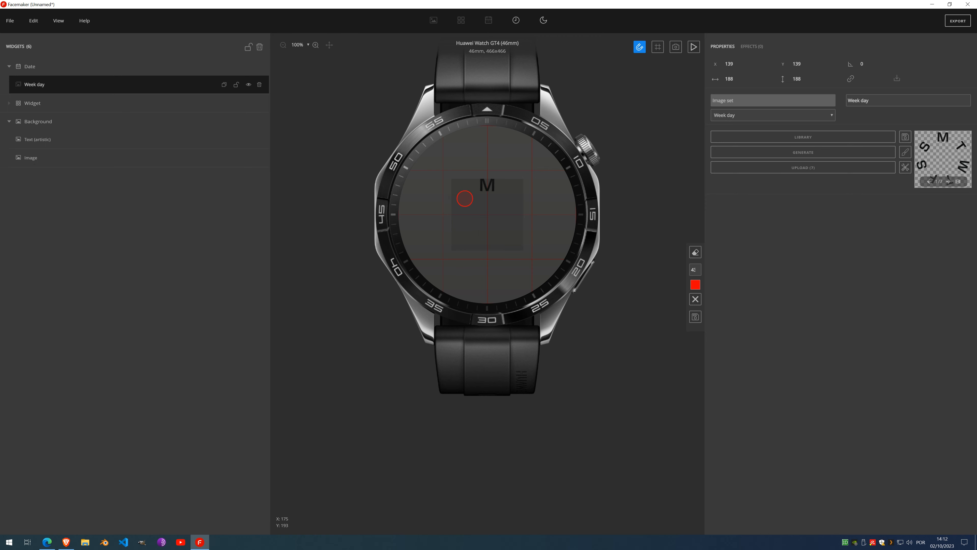
{"action": "left_click", "coordinate": [695, 317]}
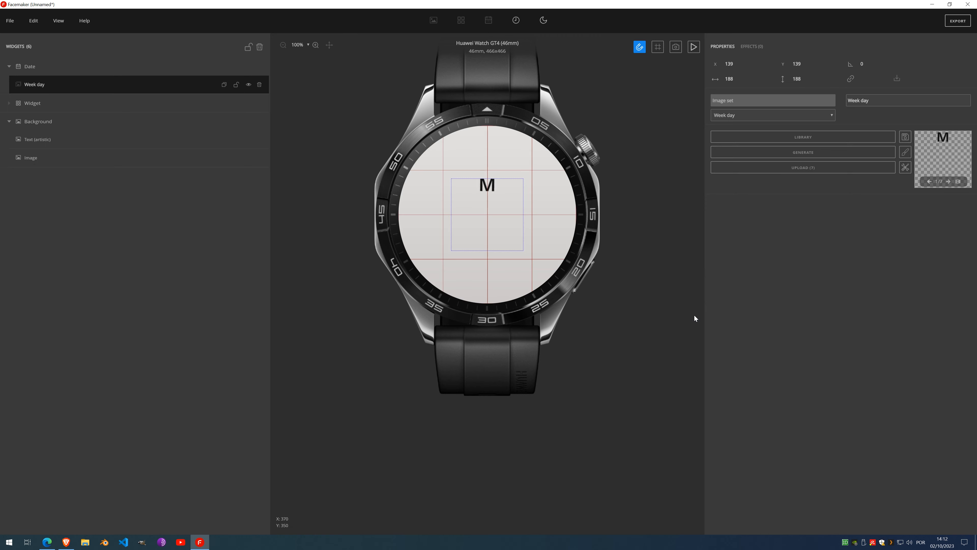
Step: Edit frame 2 of the Week day set, erasing every letter except the T after M, and save it
{"action": "left_click", "coordinate": [949, 181]}
{"action": "left_click", "coordinate": [906, 152]}
{"action": "left_click", "coordinate": [927, 154]}
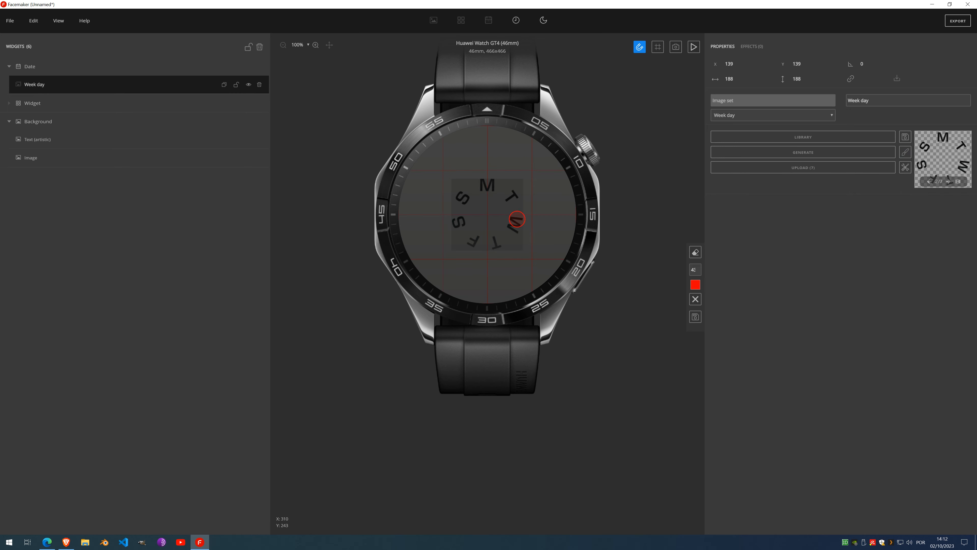
{"action": "mouse_move", "coordinate": [488, 186]}
{"action": "left_mouse_down"}
{"action": "mouse_move", "coordinate": [461, 196]}
{"action": "mouse_move", "coordinate": [462, 231]}
{"action": "mouse_move", "coordinate": [456, 215]}
{"action": "mouse_move", "coordinate": [484, 244]}
{"action": "mouse_move", "coordinate": [468, 243]}
{"action": "mouse_move", "coordinate": [497, 243]}
{"action": "mouse_move", "coordinate": [516, 221]}
{"action": "left_mouse_up"}
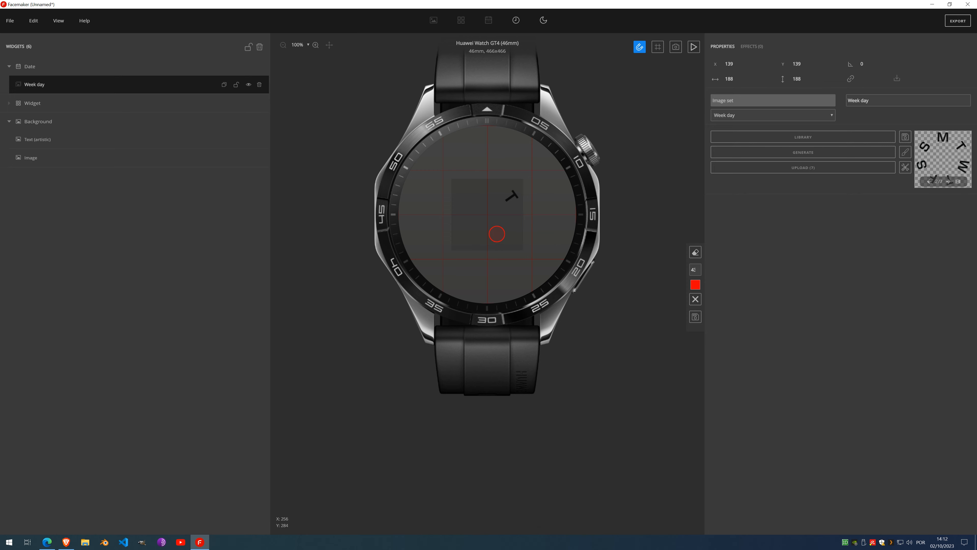
{"action": "left_click", "coordinate": [694, 316]}
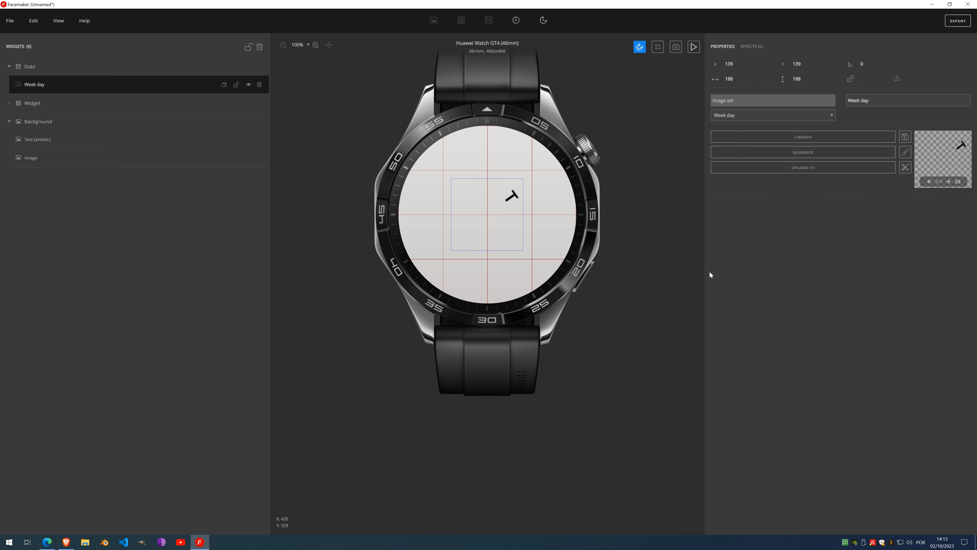
Step: Edit frame 3 of the Week day set, erasing every letter except W, and save it
{"action": "left_click", "coordinate": [949, 181]}
{"action": "left_click", "coordinate": [905, 152]}
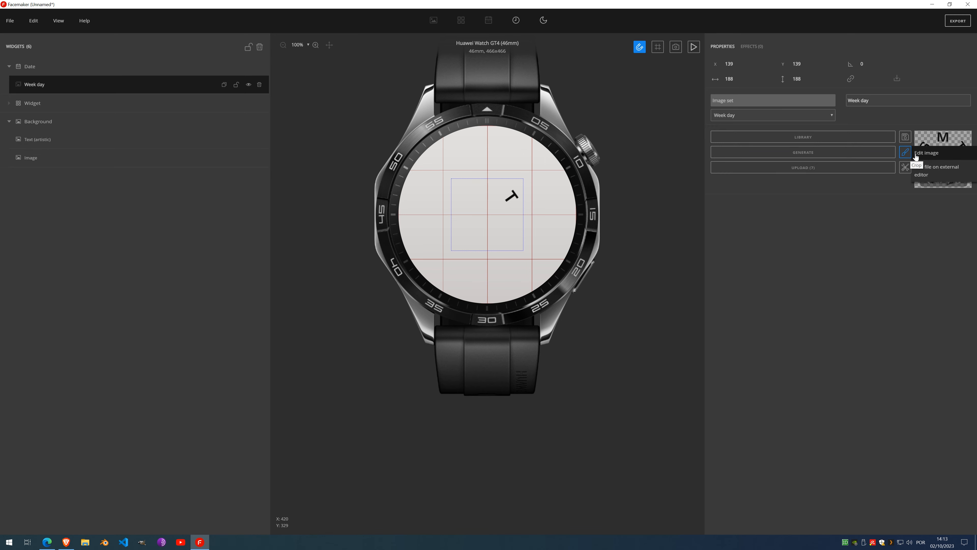
{"action": "left_click", "coordinate": [926, 154]}
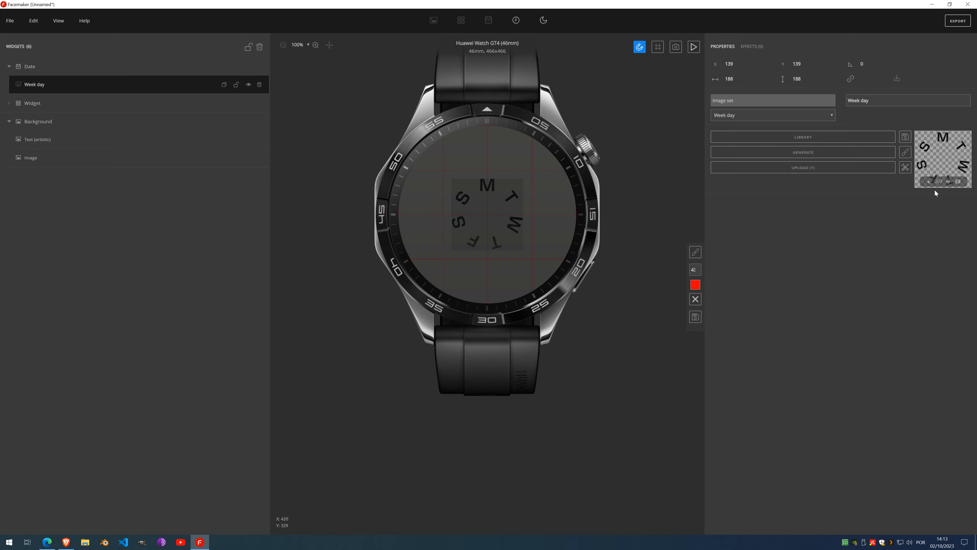
{"action": "left_click", "coordinate": [695, 253]}
{"action": "mouse_move", "coordinate": [501, 200]}
{"action": "left_mouse_down"}
{"action": "mouse_move", "coordinate": [461, 197]}
{"action": "mouse_move", "coordinate": [458, 224]}
{"action": "mouse_move", "coordinate": [476, 244]}
{"action": "mouse_move", "coordinate": [463, 244]}
{"action": "mouse_move", "coordinate": [493, 242]}
{"action": "left_mouse_up"}
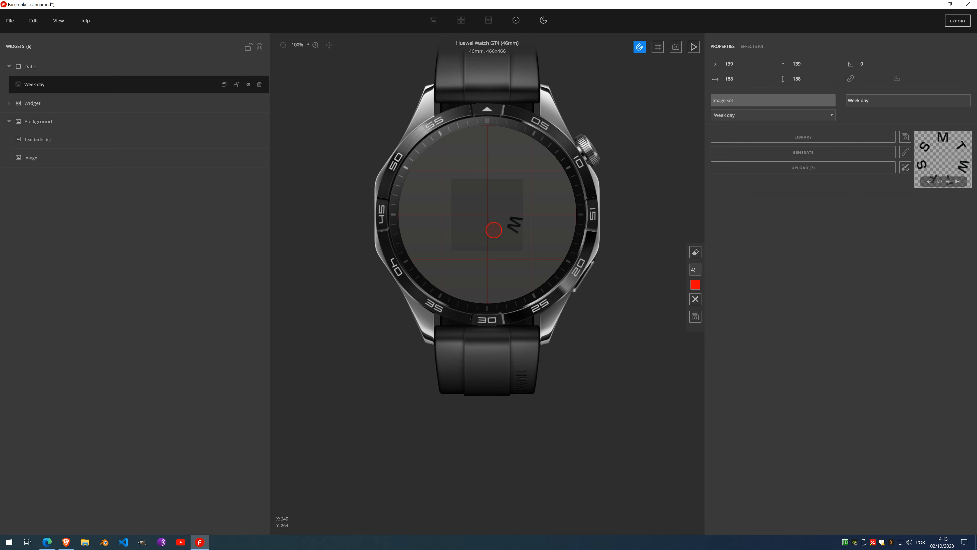
{"action": "left_click", "coordinate": [697, 318]}
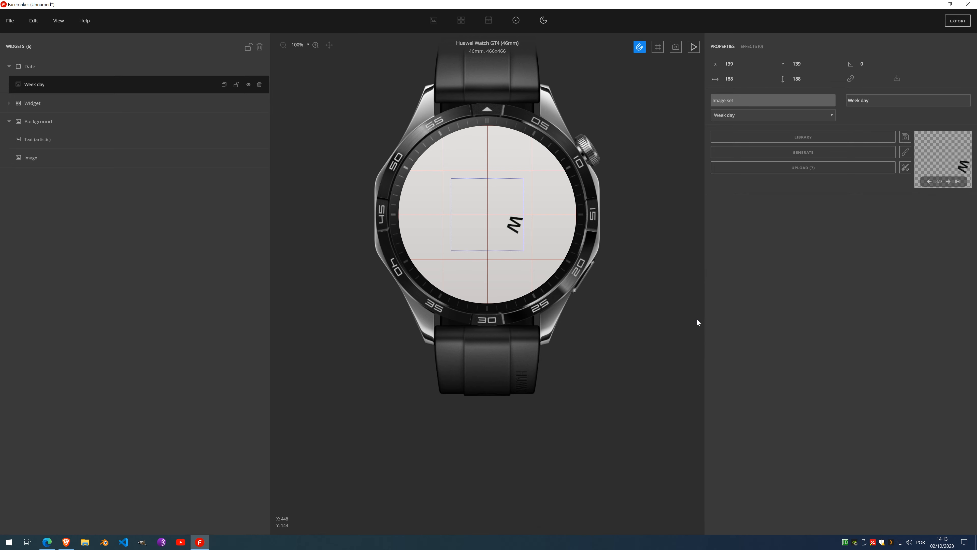
Step: Edit frame 4 of the Week day set, erasing everything except the T after W, and save it
{"action": "left_click", "coordinate": [949, 181]}
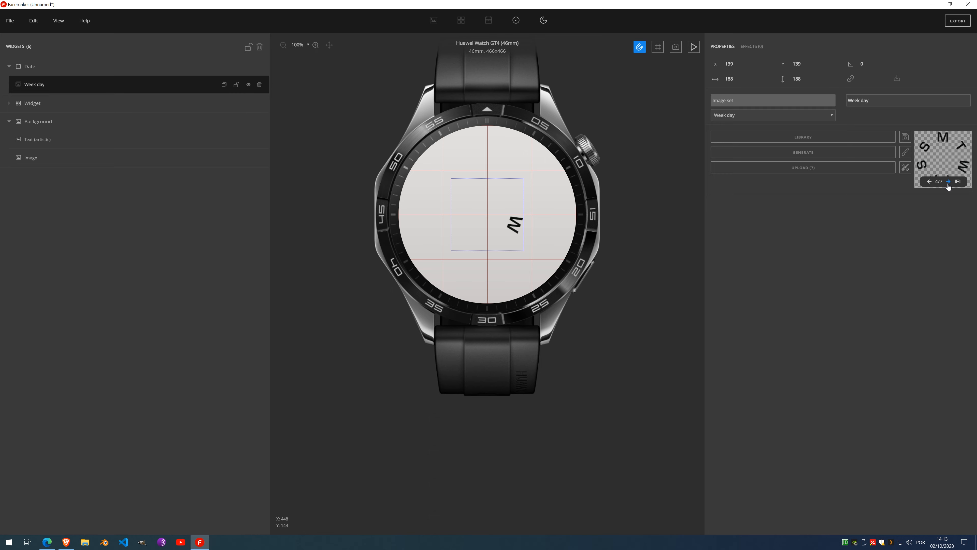
{"action": "left_click", "coordinate": [906, 153]}
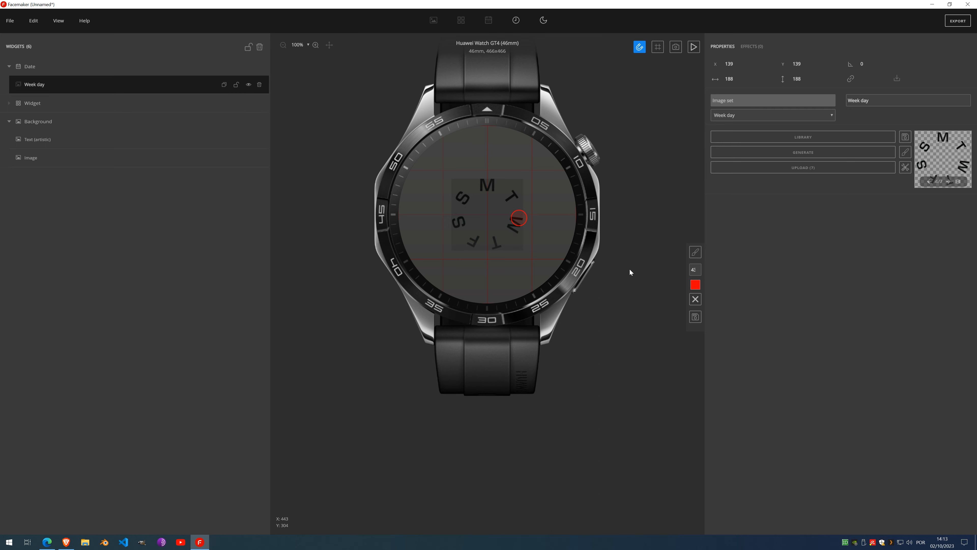
{"action": "left_click_drag", "start_coordinate": [512, 228], "coordinate": [515, 226]}
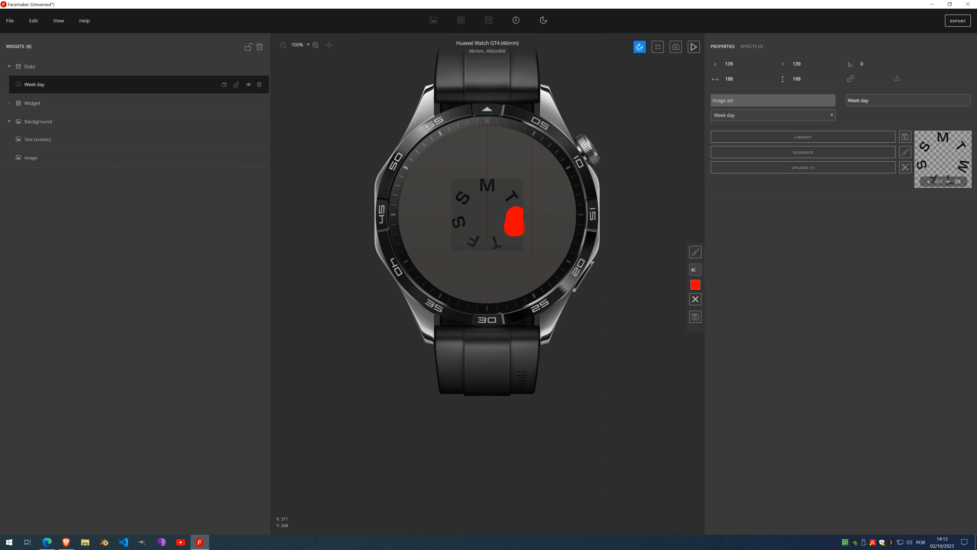
{"action": "left_click", "coordinate": [695, 253]}
{"action": "mouse_move", "coordinate": [502, 226]}
{"action": "left_mouse_down"}
{"action": "mouse_move", "coordinate": [513, 207]}
{"action": "mouse_move", "coordinate": [524, 217]}
{"action": "mouse_move", "coordinate": [506, 220]}
{"action": "mouse_move", "coordinate": [516, 185]}
{"action": "mouse_move", "coordinate": [472, 186]}
{"action": "mouse_move", "coordinate": [456, 226]}
{"action": "mouse_move", "coordinate": [474, 239]}
{"action": "left_mouse_up"}
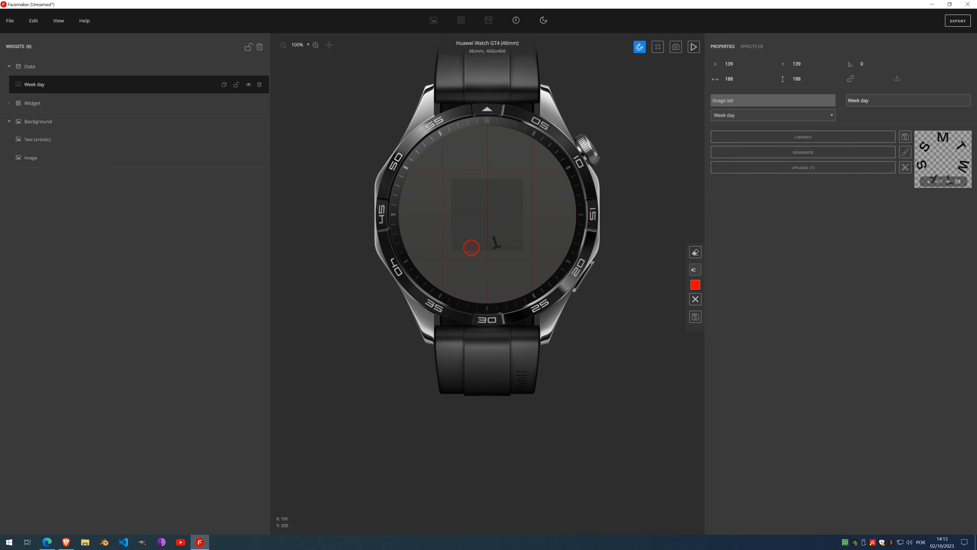
{"action": "left_click", "coordinate": [695, 316]}
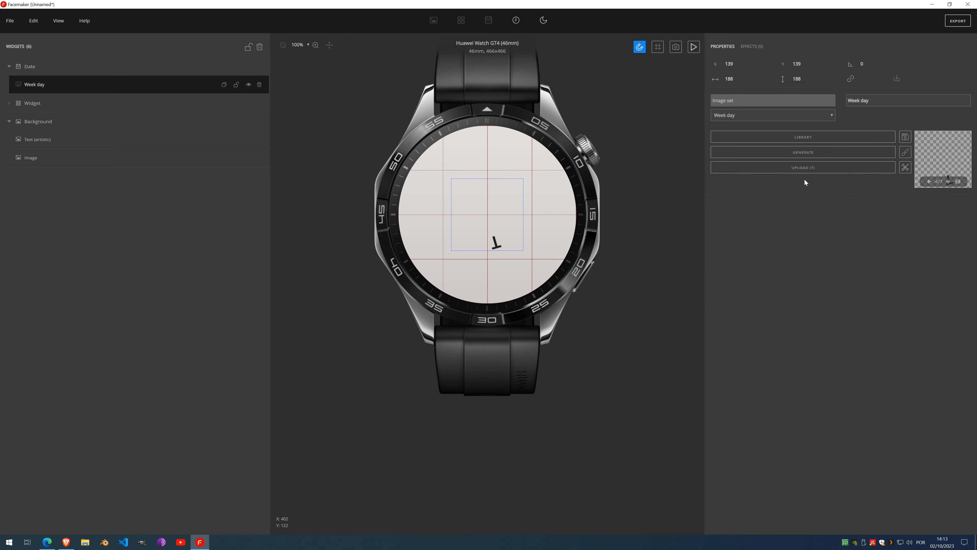
Step: Edit frame 5 of the Week day set, erasing every letter except F, and save it
{"action": "left_click", "coordinate": [948, 182]}
{"action": "left_click", "coordinate": [906, 156]}
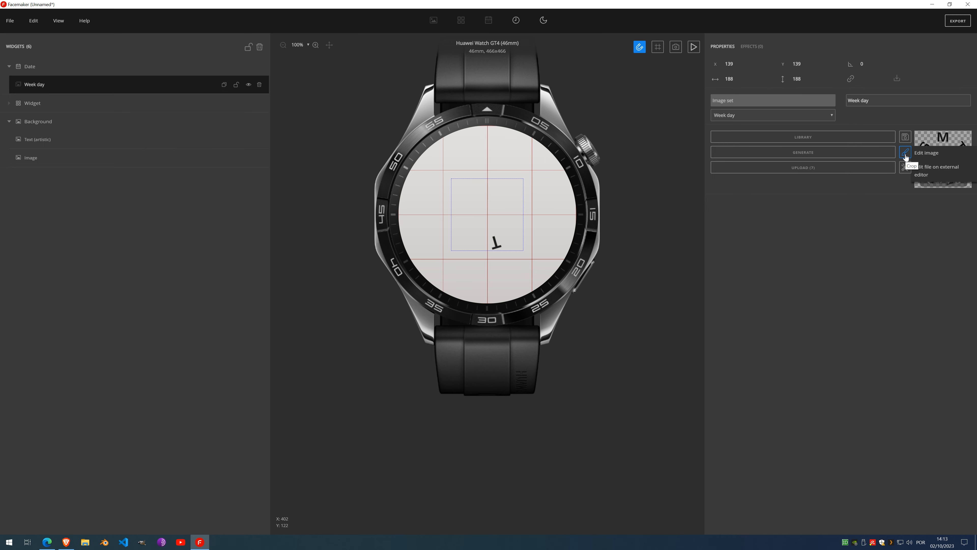
{"action": "left_click", "coordinate": [927, 153]}
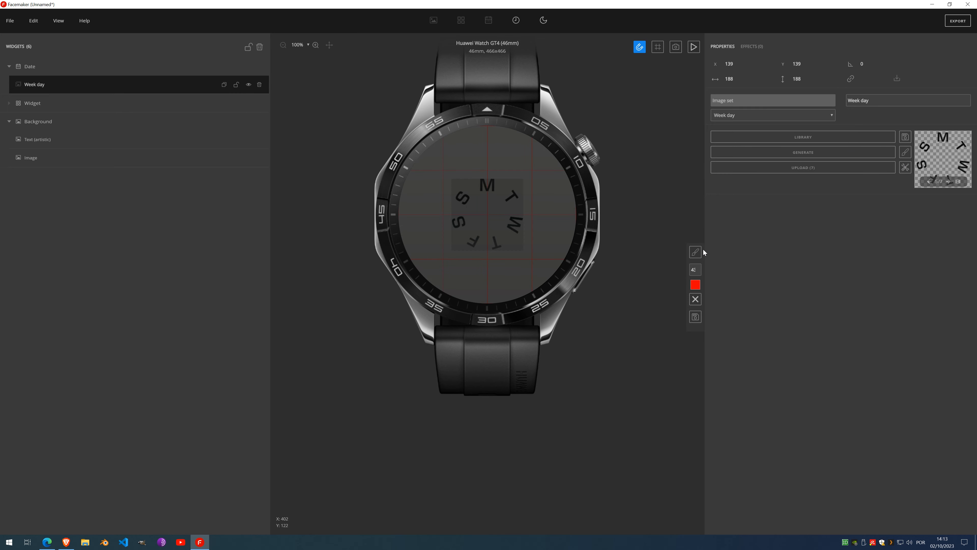
{"action": "left_click", "coordinate": [696, 254]}
{"action": "mouse_move", "coordinate": [498, 252]}
{"action": "left_mouse_down"}
{"action": "mouse_move", "coordinate": [519, 216]}
{"action": "mouse_move", "coordinate": [510, 225]}
{"action": "mouse_move", "coordinate": [513, 189]}
{"action": "mouse_move", "coordinate": [482, 185]}
{"action": "mouse_move", "coordinate": [460, 197]}
{"action": "mouse_move", "coordinate": [454, 223]}
{"action": "left_mouse_up"}
{"action": "left_click", "coordinate": [695, 316]}
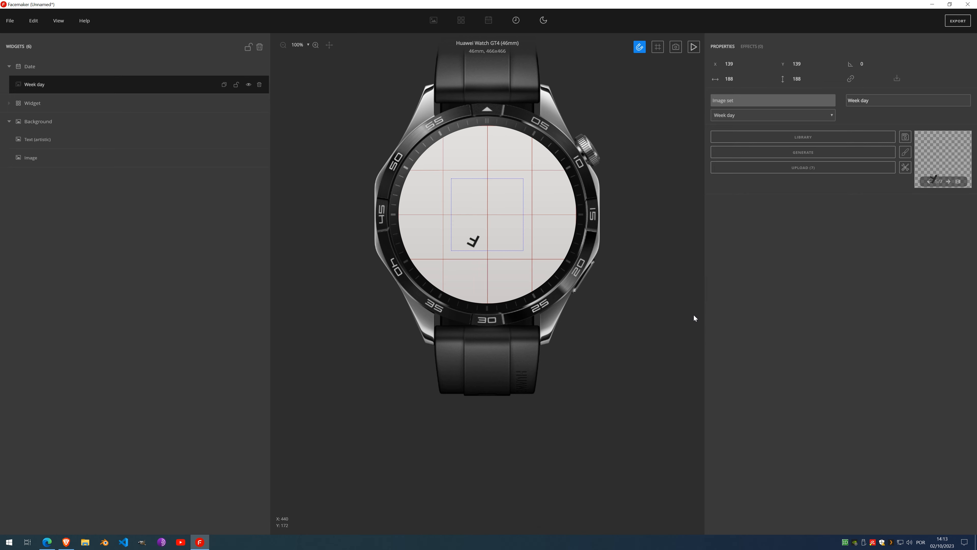
Step: Edit frame 6 of the Week day set, erasing everything except the S after F, and save it
{"action": "left_click", "coordinate": [949, 181]}
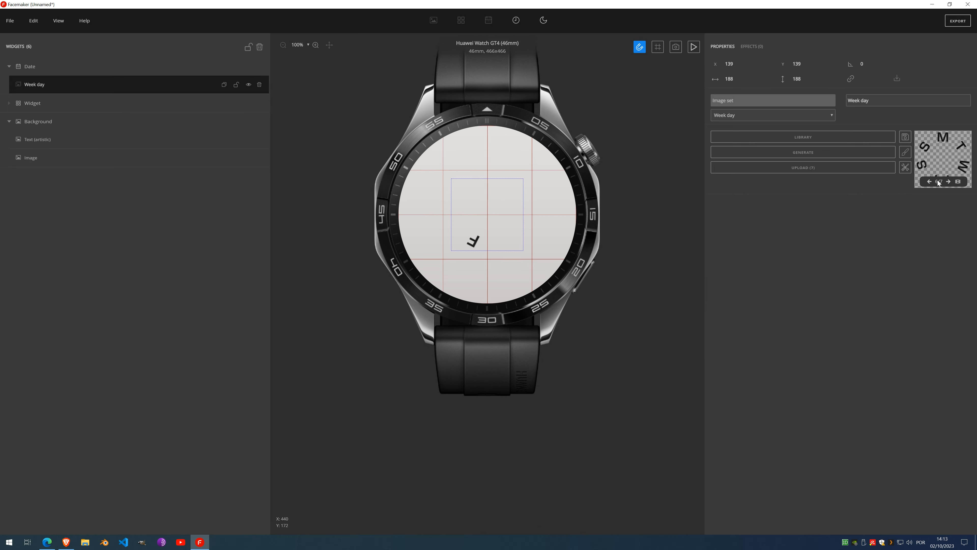
{"action": "left_click", "coordinate": [905, 152]}
{"action": "left_click", "coordinate": [923, 153]}
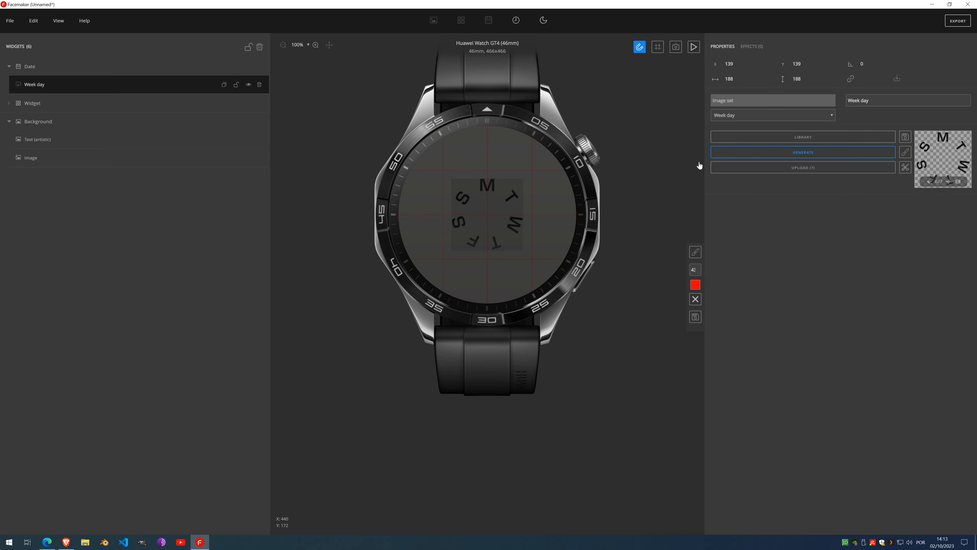
{"action": "mouse_move", "coordinate": [473, 242]}
{"action": "left_mouse_down"}
{"action": "mouse_move", "coordinate": [510, 236]}
{"action": "mouse_move", "coordinate": [516, 221]}
{"action": "mouse_move", "coordinate": [512, 189]}
{"action": "mouse_move", "coordinate": [464, 195]}
{"action": "left_mouse_up"}
{"action": "left_click", "coordinate": [695, 253]}
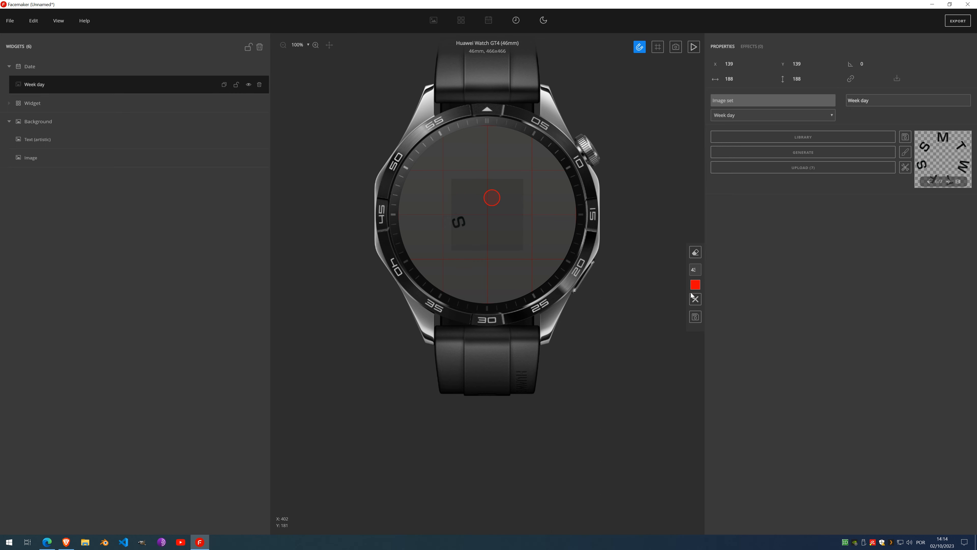
{"action": "left_click", "coordinate": [695, 322]}
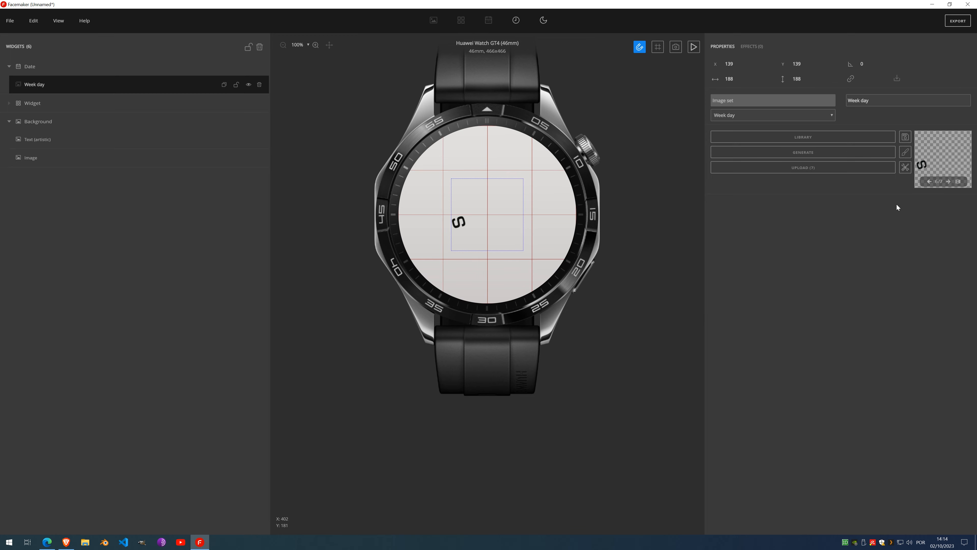
Step: Edit frame 7 of the Week day set, erasing everything except the S before M, and save it
{"action": "left_click", "coordinate": [948, 182]}
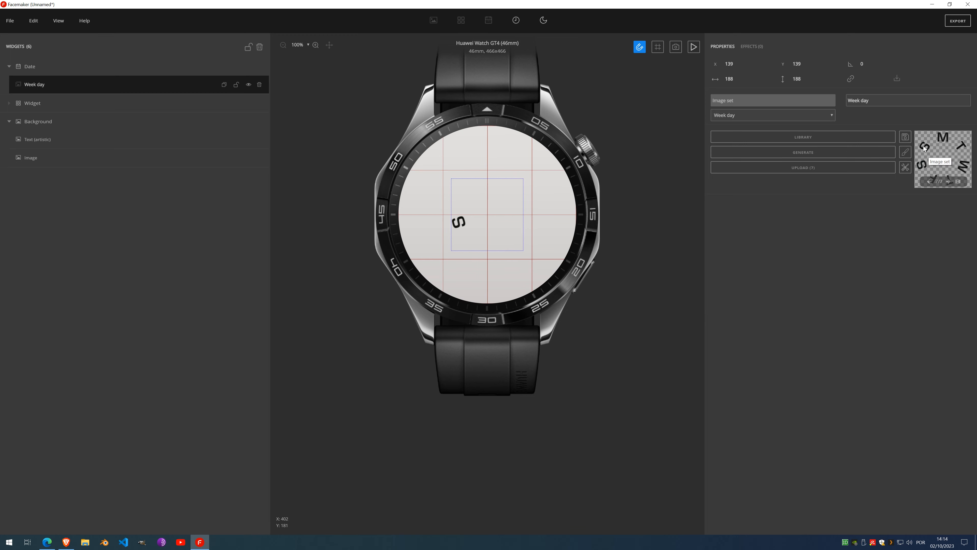
{"action": "left_click", "coordinate": [906, 152]}
{"action": "left_click", "coordinate": [920, 153]}
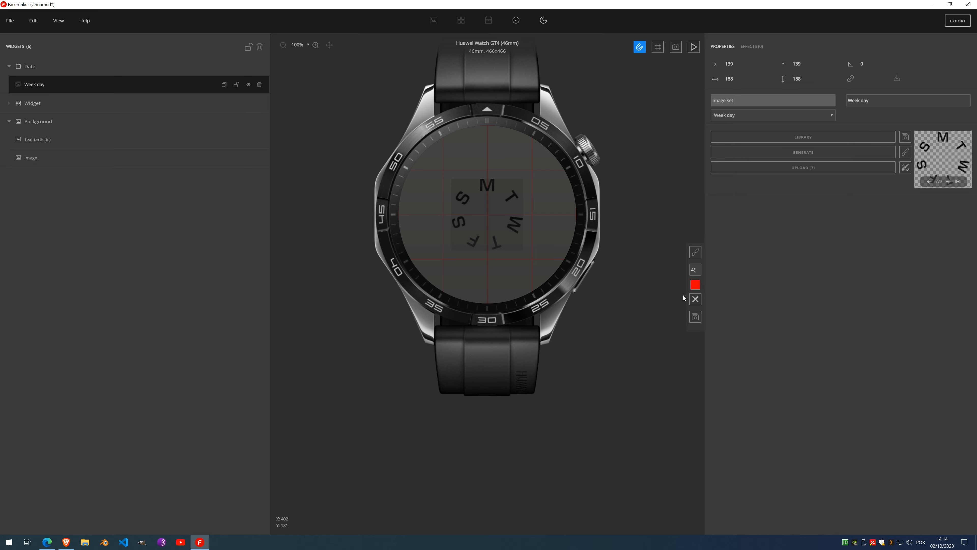
{"action": "mouse_move", "coordinate": [461, 220]}
{"action": "left_mouse_down"}
{"action": "mouse_move", "coordinate": [472, 246]}
{"action": "mouse_move", "coordinate": [498, 247]}
{"action": "mouse_move", "coordinate": [518, 224]}
{"action": "mouse_move", "coordinate": [512, 189]}
{"action": "mouse_move", "coordinate": [487, 183]}
{"action": "left_mouse_up"}
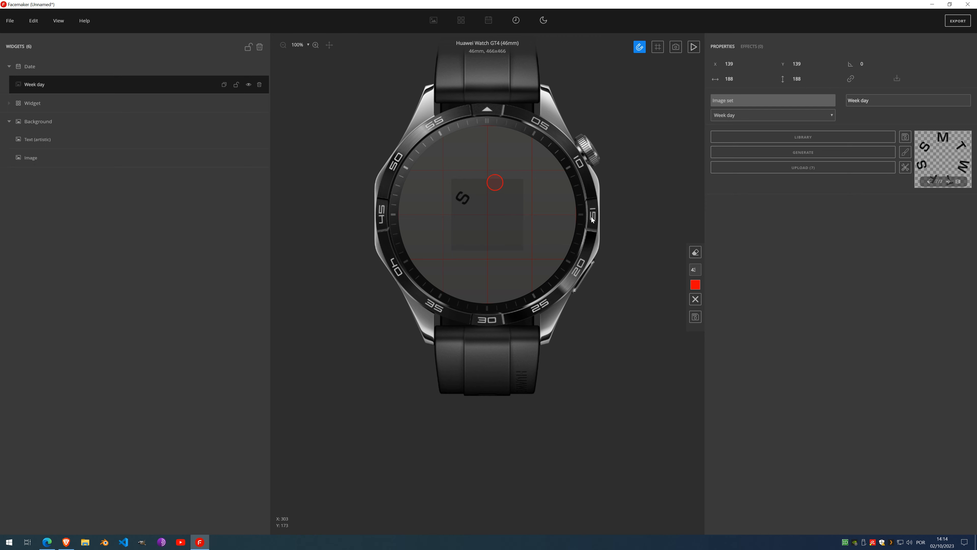
{"action": "left_click", "coordinate": [695, 317]}
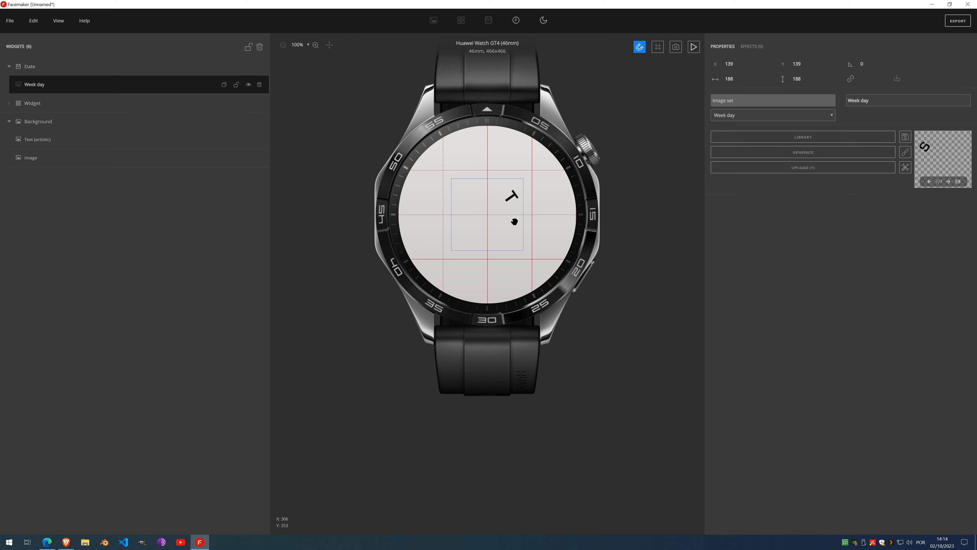
Step: Add a Fill color effect in red #FF0000 to all frames of the Week day set
{"action": "left_click", "coordinate": [754, 48]}
{"action": "left_click", "coordinate": [758, 63]}
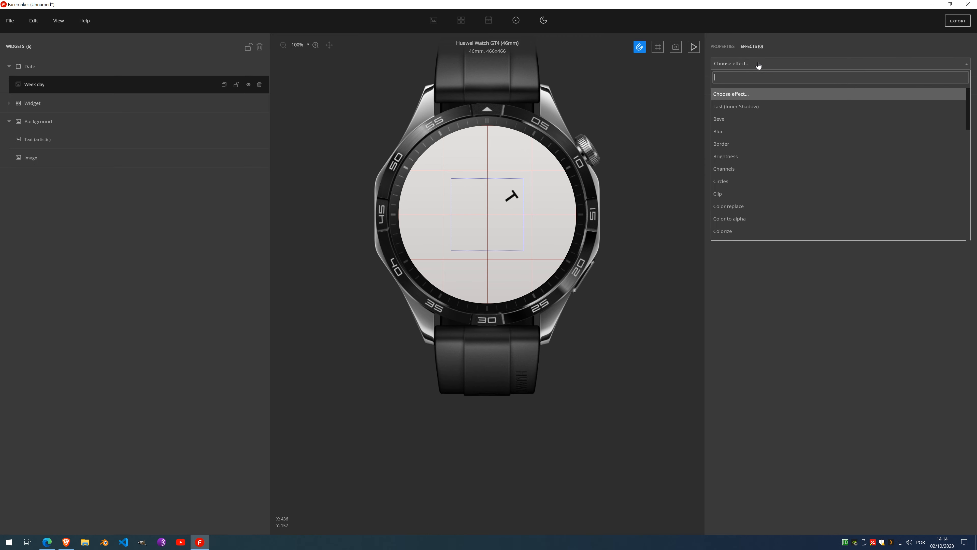
{"action": "scroll", "coordinate": [747, 170], "scroll_direction": "down", "scroll_amount": 1}
{"action": "scroll", "coordinate": [748, 172], "scroll_direction": "down", "scroll_amount": 2}
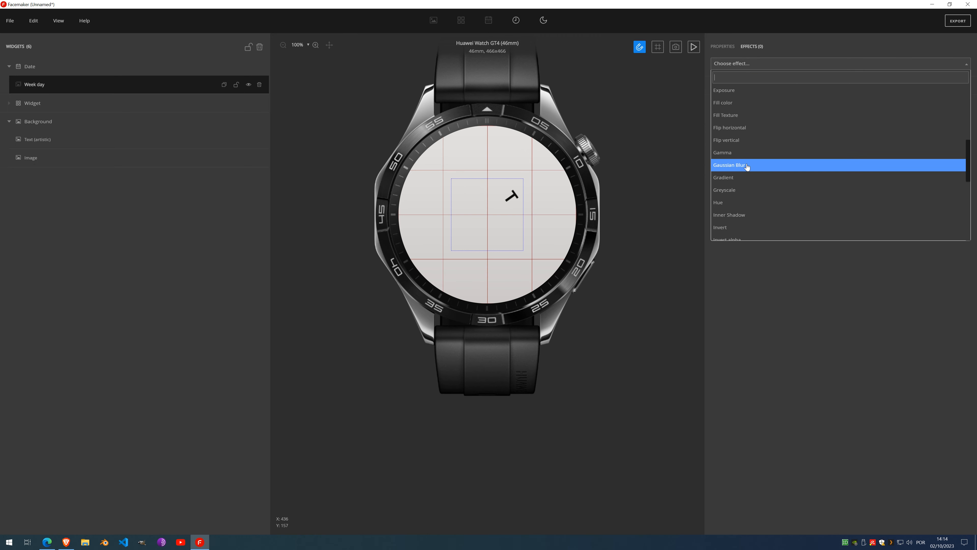
{"action": "left_click", "coordinate": [742, 104]}
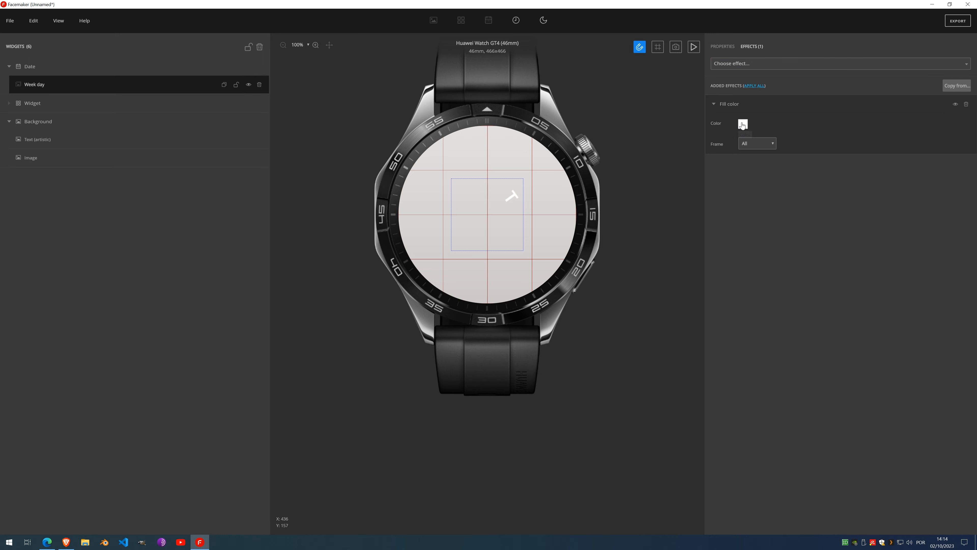
{"action": "left_click", "coordinate": [742, 124]}
{"action": "left_click_drag", "start_coordinate": [543, 245], "coordinate": [567, 186]}
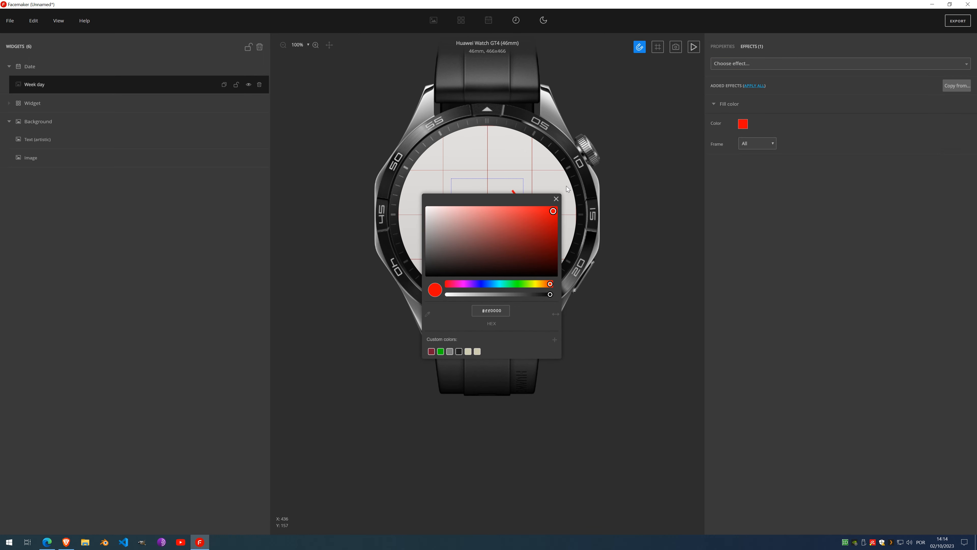
{"action": "left_click", "coordinate": [556, 199]}
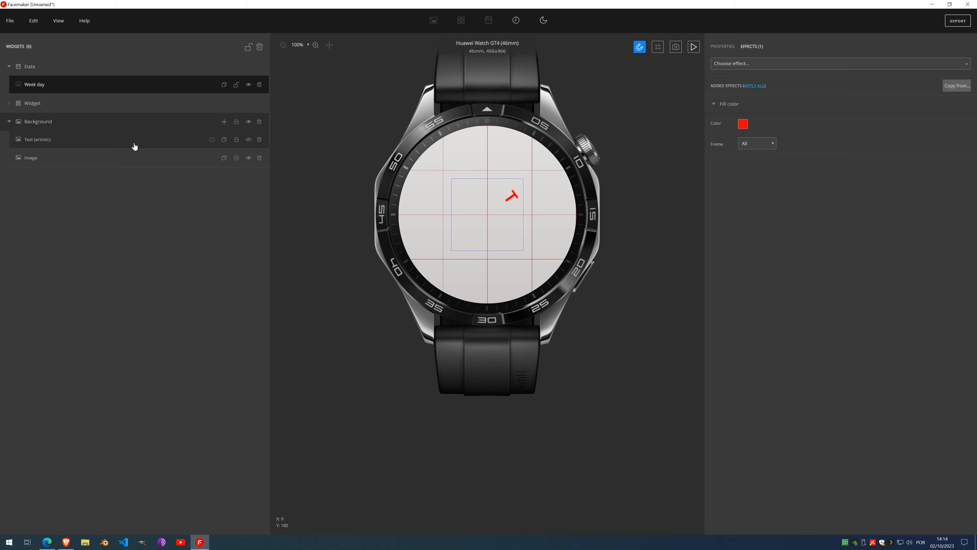
Step: Show the Text (artistic) letter ring under the Week day set and run the watch face preview to compare the two
{"action": "left_click", "coordinate": [249, 141]}
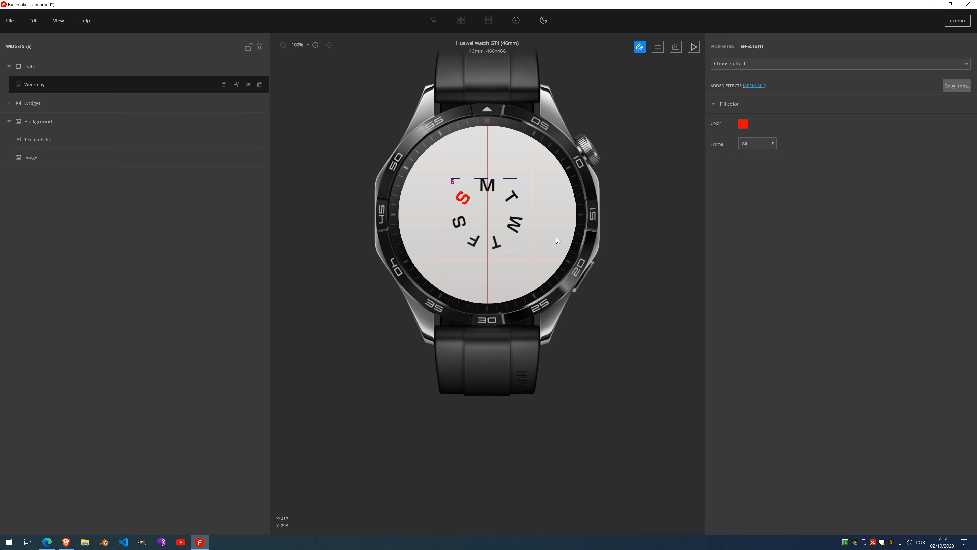
{"action": "left_click", "coordinate": [694, 50]}
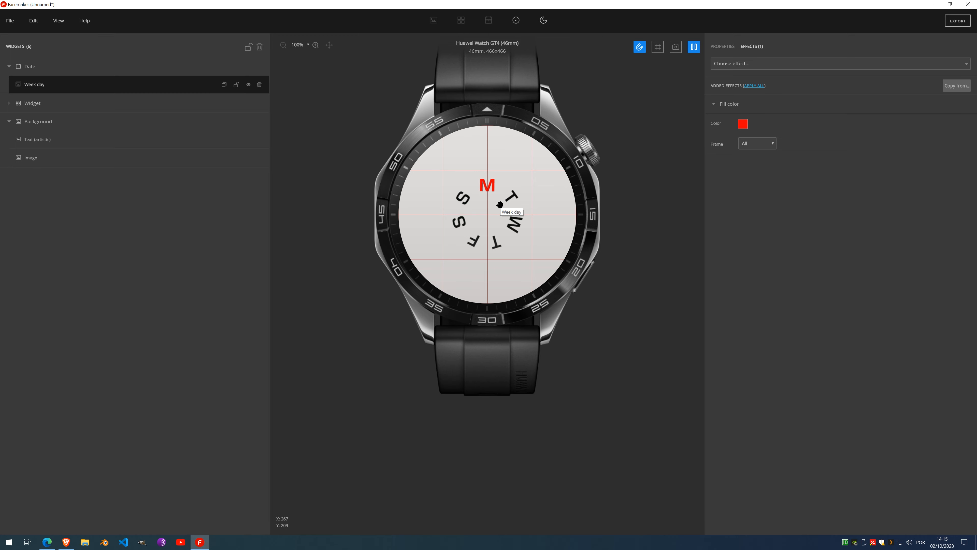
{"action": "left_click", "coordinate": [91, 145]}
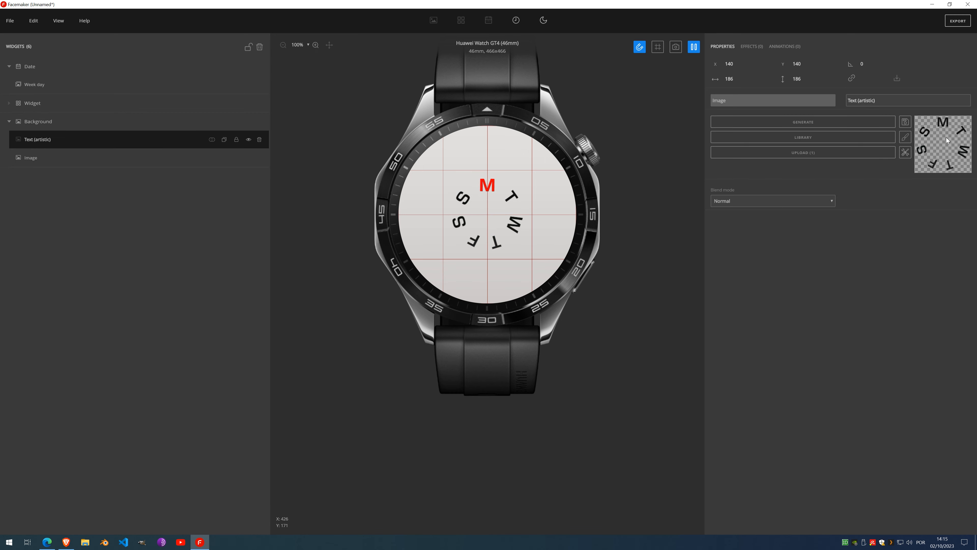
{"action": "left_click", "coordinate": [60, 89]}
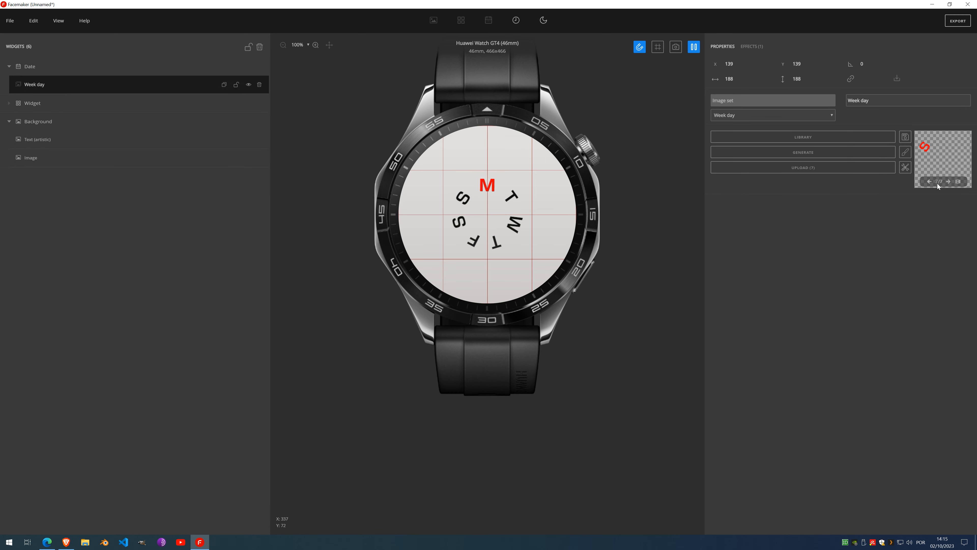
Step: Examine the individual frames of the Week day image set, and stop the watch face preview
{"action": "left_click", "coordinate": [946, 182]}
{"action": "left_click", "coordinate": [946, 182]}
{"action": "left_click", "coordinate": [930, 182]}
{"action": "left_click", "coordinate": [930, 181]}
{"action": "left_click", "coordinate": [948, 182]}
{"action": "left_click", "coordinate": [948, 182]}
{"action": "left_click", "coordinate": [928, 183]}
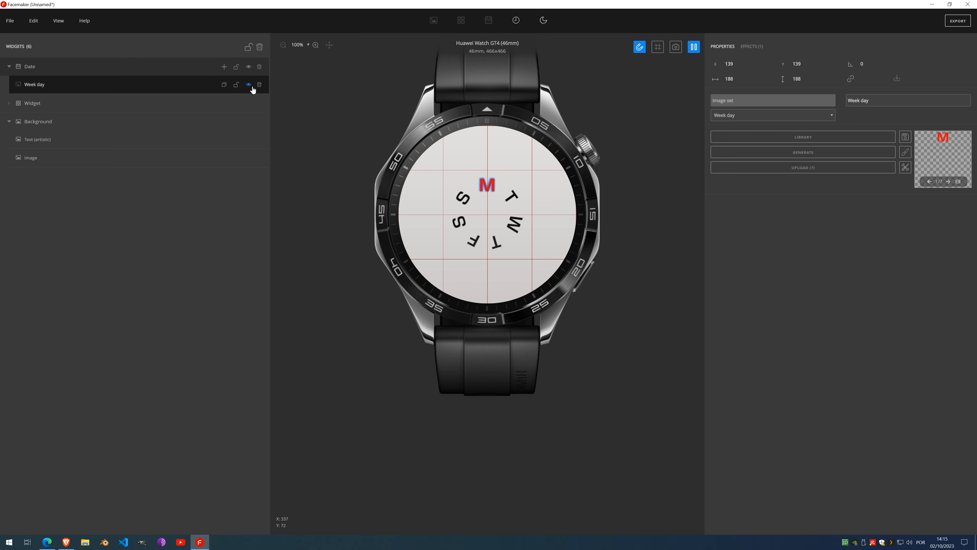
{"action": "left_click", "coordinate": [697, 49]}
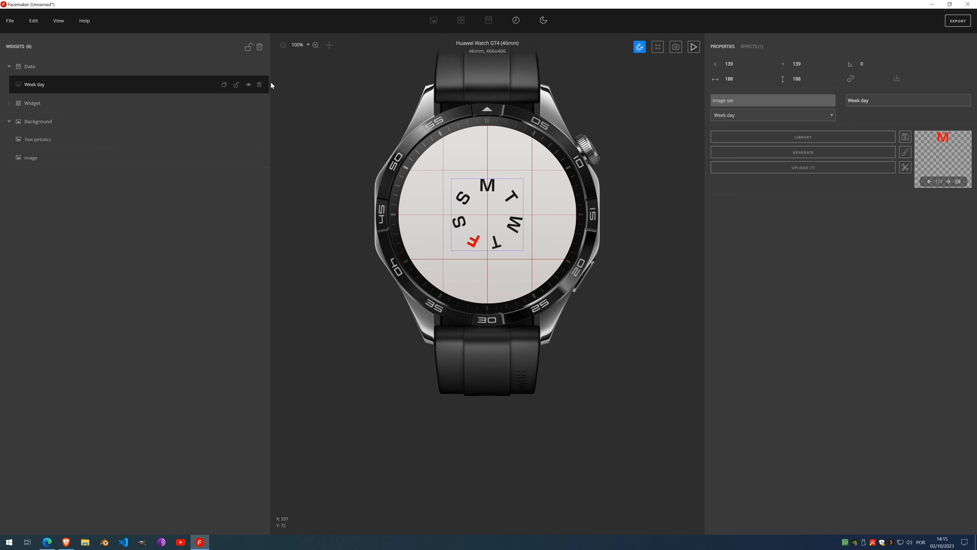
Step: Delete the Week day image set, the Widget group and the Text (artistic) letter ring
{"action": "left_click", "coordinate": [260, 84]}
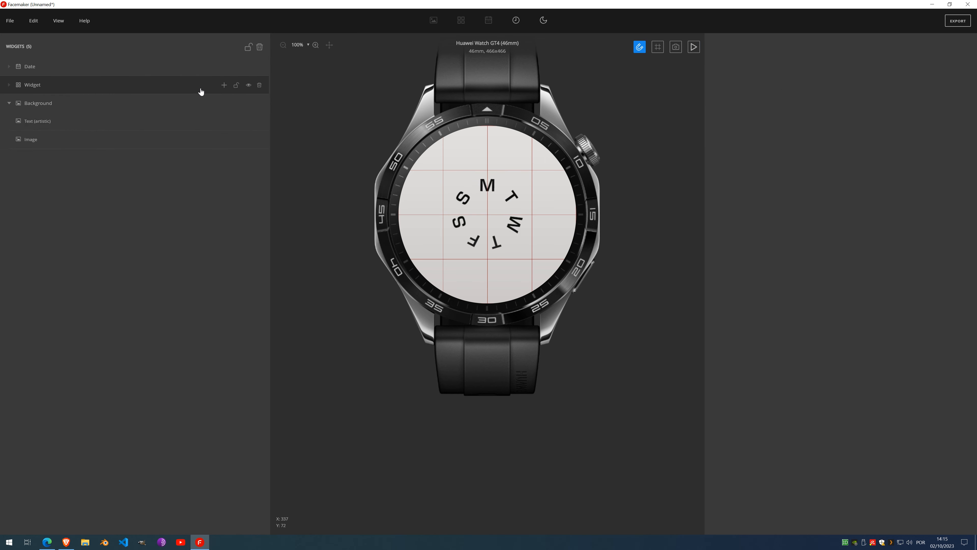
{"action": "left_click", "coordinate": [260, 85]}
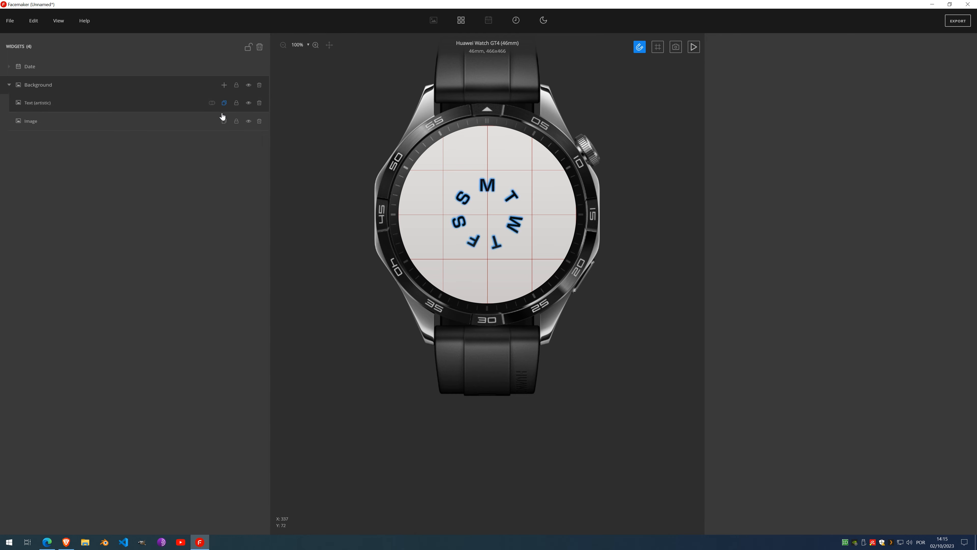
{"action": "left_click", "coordinate": [260, 103]}
Step: Add an empty Image widget to the Background group and clone it seven times
{"action": "left_click", "coordinate": [225, 85]}
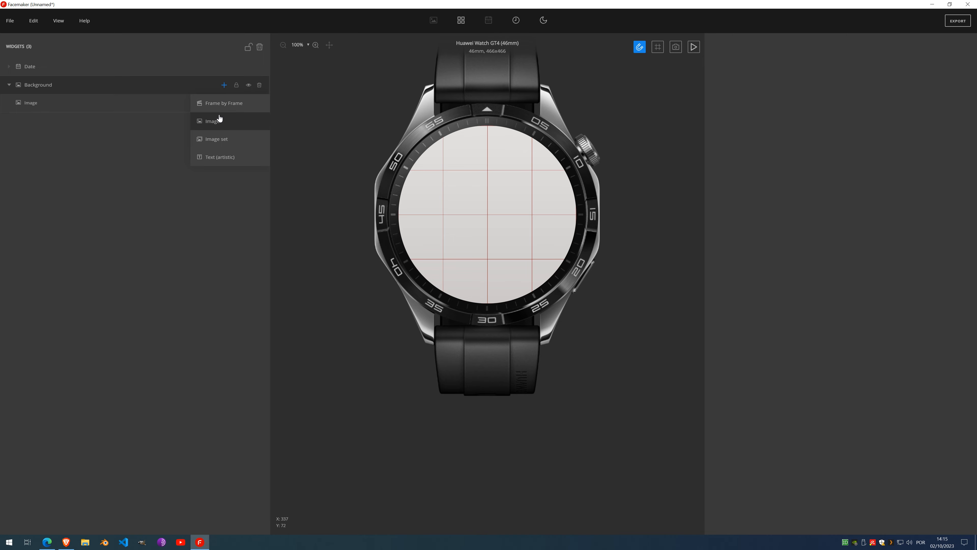
{"action": "left_click", "coordinate": [220, 121]}
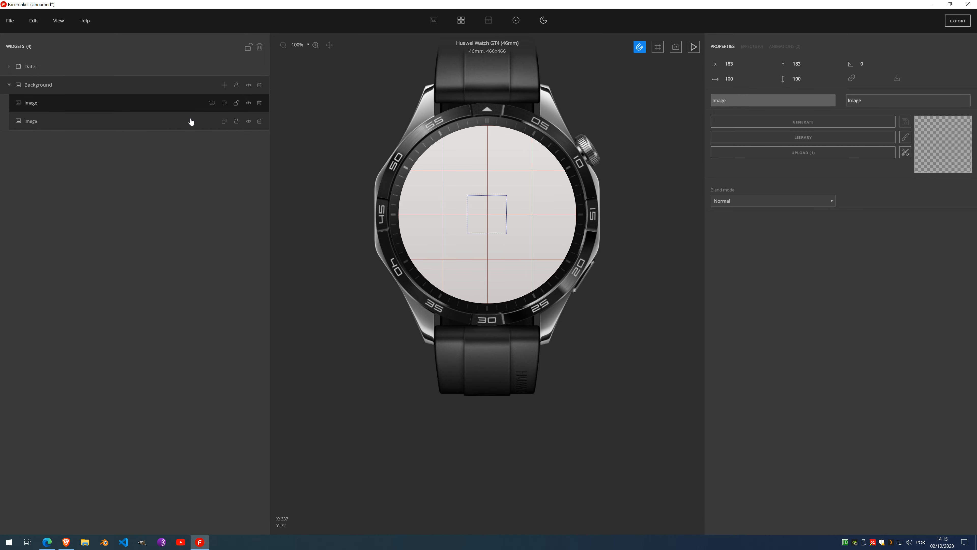
{"action": "left_click", "coordinate": [224, 103]}
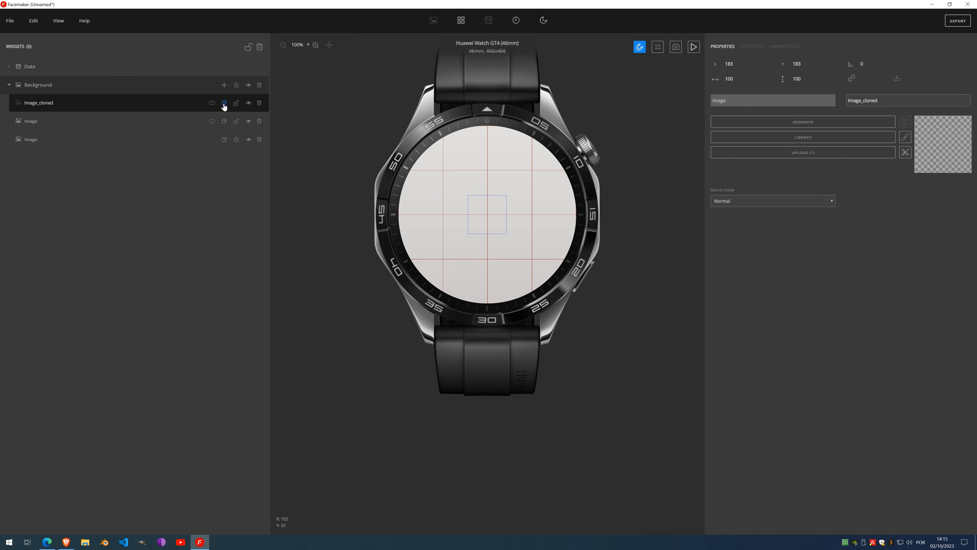
{"action": "left_click", "coordinate": [225, 103]}
{"action": "left_click", "coordinate": [224, 103]}
{"action": "left_click", "coordinate": [224, 103]}
{"action": "left_click", "coordinate": [224, 103]}
{"action": "left_click", "coordinate": [224, 103]}
{"action": "left_click", "coordinate": [224, 103]}
Step: Assign the Audi library logo to the original empty image and the BMW logo to the clone directly above it
{"action": "left_click", "coordinate": [52, 231]}
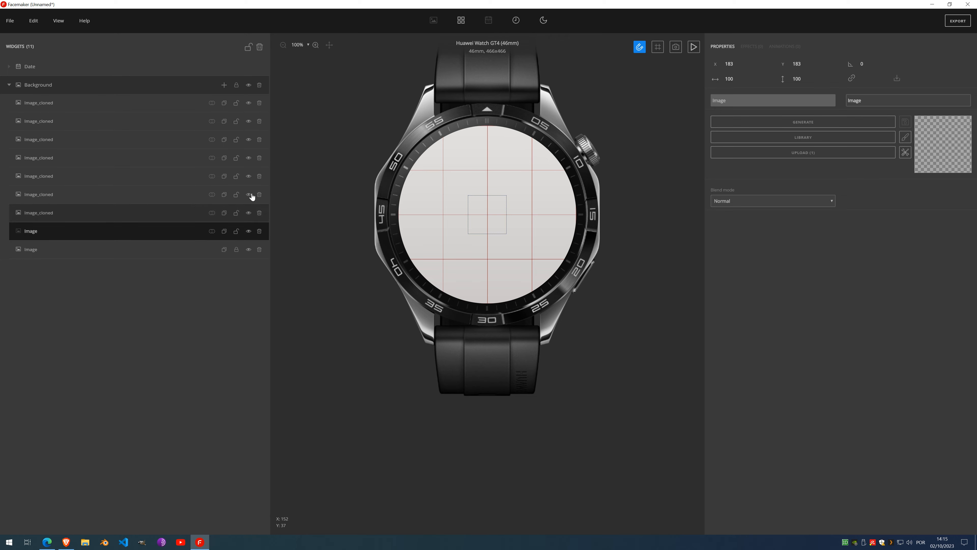
{"action": "left_click", "coordinate": [816, 143]}
{"action": "left_click", "coordinate": [389, 196]}
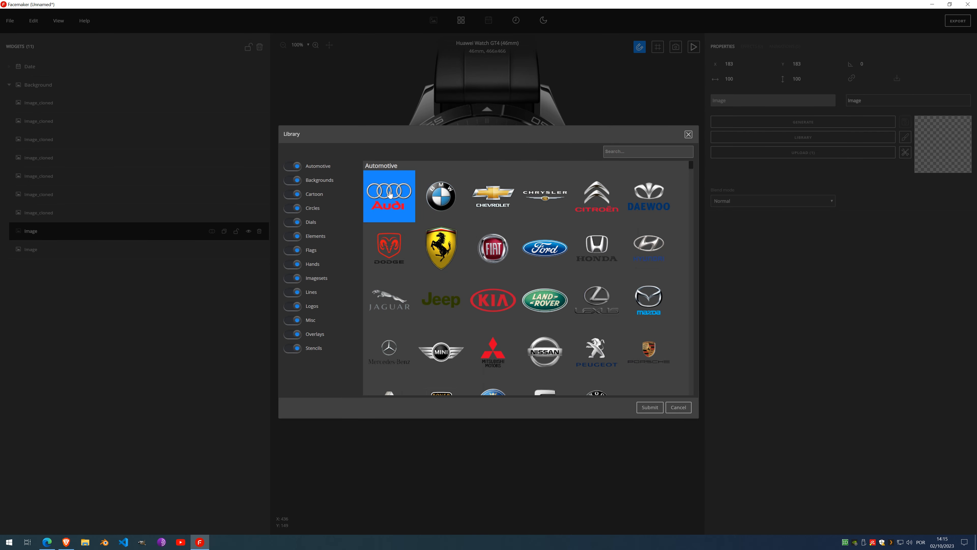
{"action": "left_click", "coordinate": [649, 407]}
{"action": "left_click", "coordinate": [135, 212]}
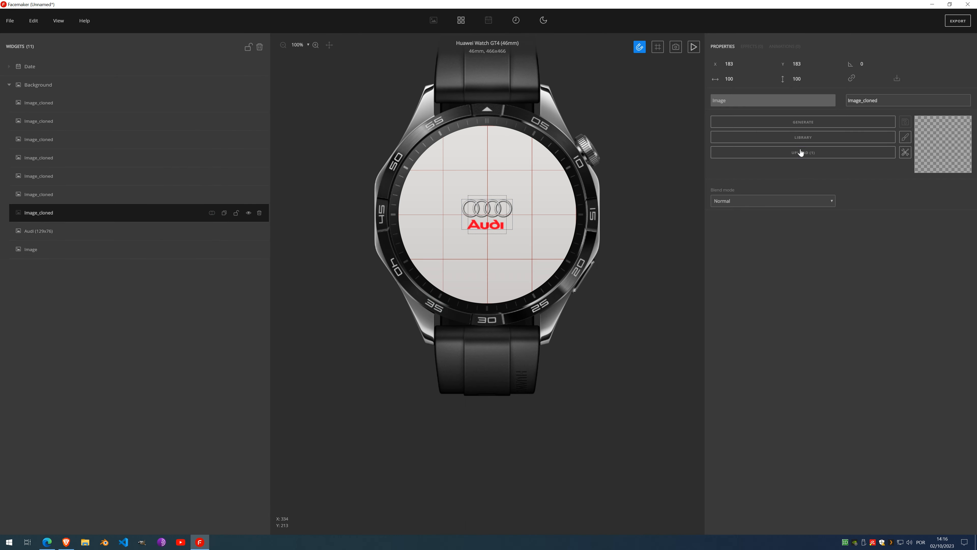
{"action": "left_click", "coordinate": [815, 137]}
{"action": "left_click", "coordinate": [452, 196]}
{"action": "double_click", "coordinate": [457, 194]}
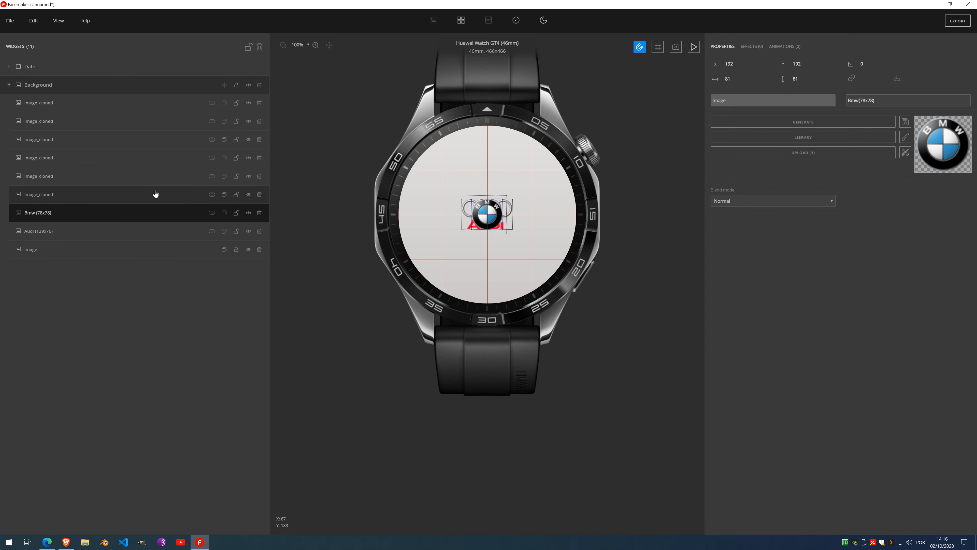
Step: Assign the Chevrolet and Chrysler library logos to the next two empty clones above BMW
{"action": "left_click", "coordinate": [50, 196]}
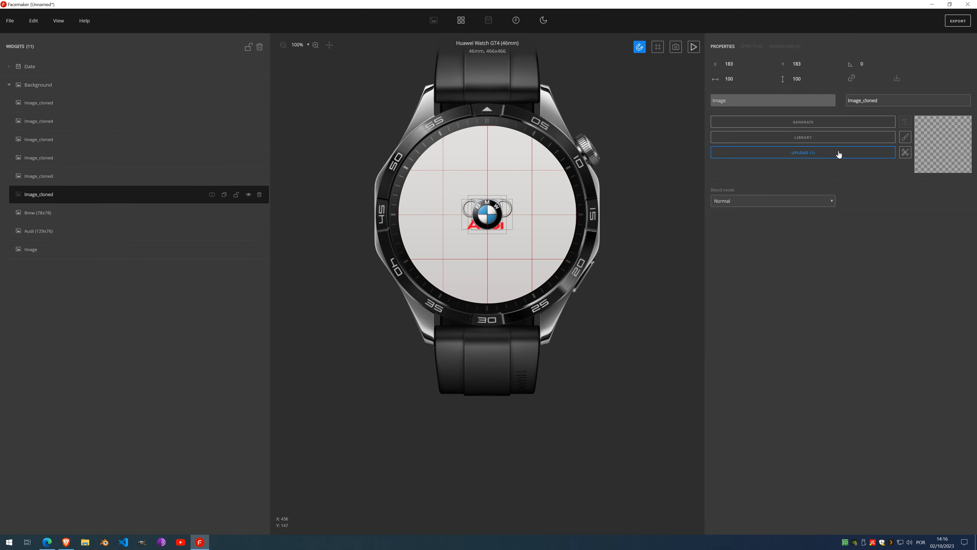
{"action": "left_click", "coordinate": [810, 143]}
{"action": "double_click", "coordinate": [507, 195]}
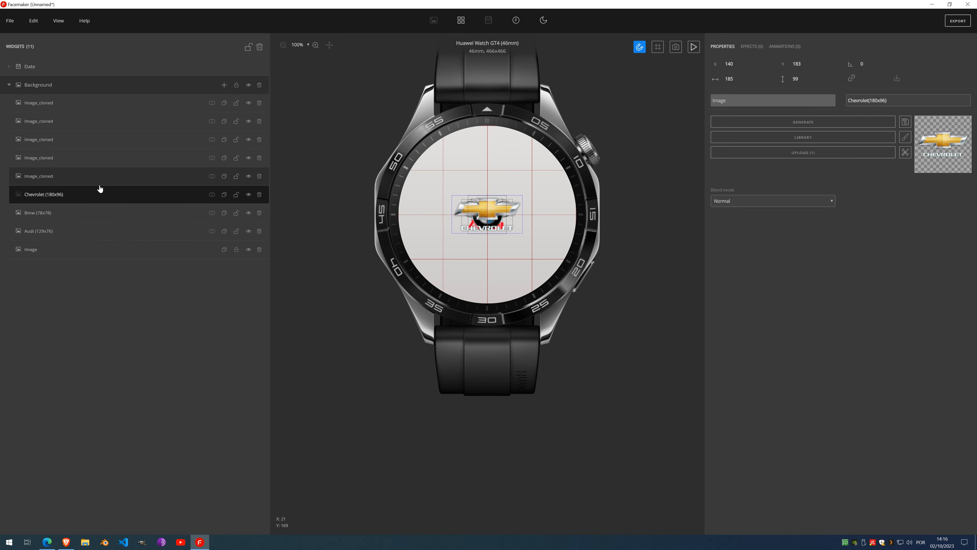
{"action": "left_click", "coordinate": [172, 179]}
{"action": "left_click", "coordinate": [813, 140]}
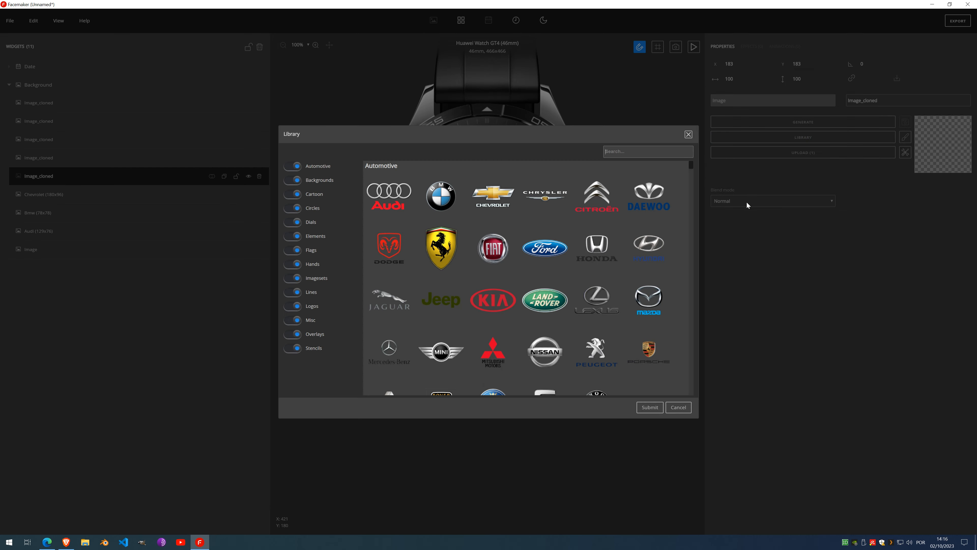
{"action": "double_click", "coordinate": [545, 196]}
Step: Assign the Citroen library logo to each of the next two empty clones above Chrysler
{"action": "left_click", "coordinate": [53, 158]}
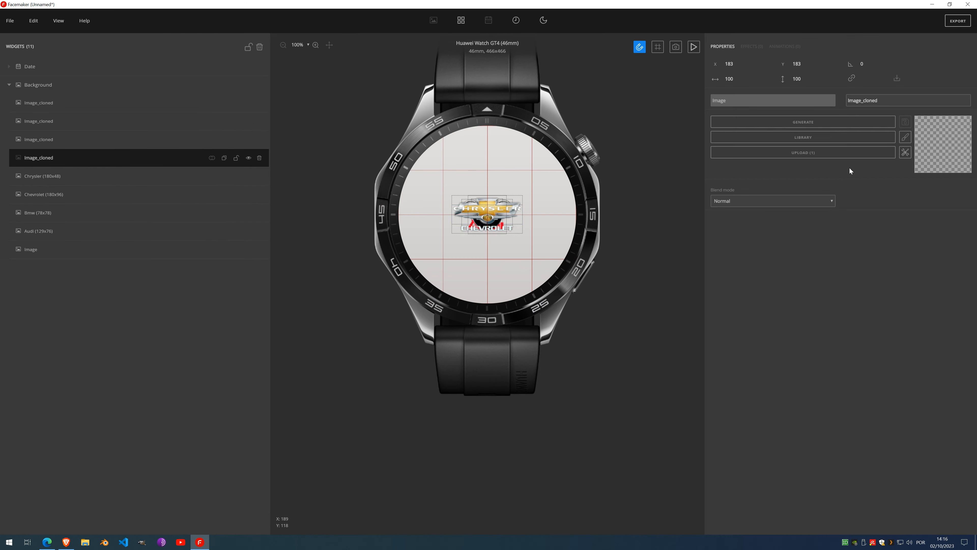
{"action": "left_click", "coordinate": [841, 140]}
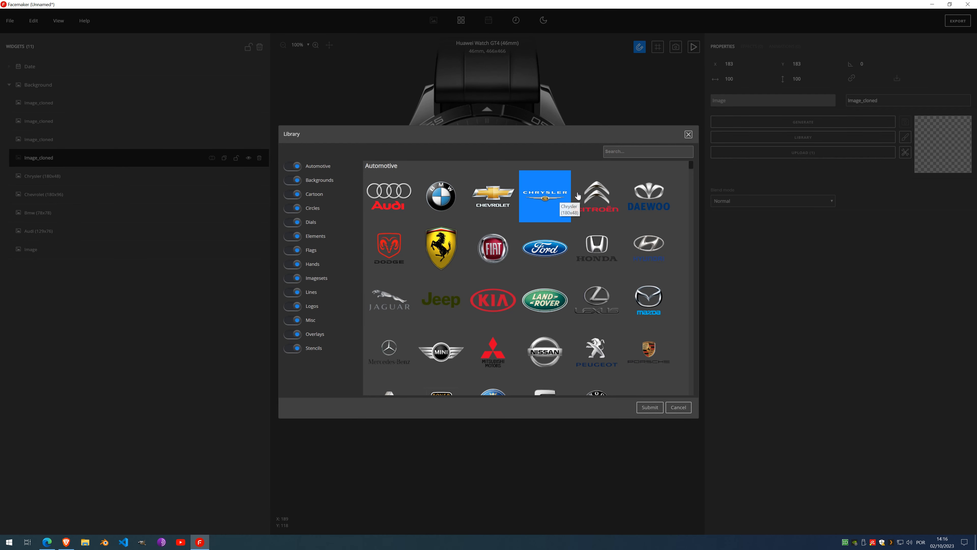
{"action": "double_click", "coordinate": [597, 195]}
{"action": "left_click", "coordinate": [75, 138]}
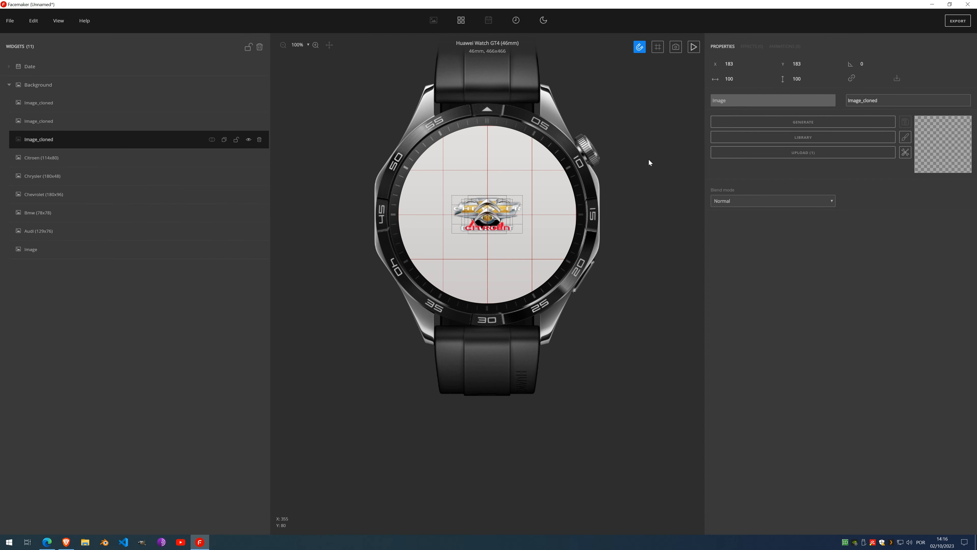
{"action": "left_click", "coordinate": [810, 140]}
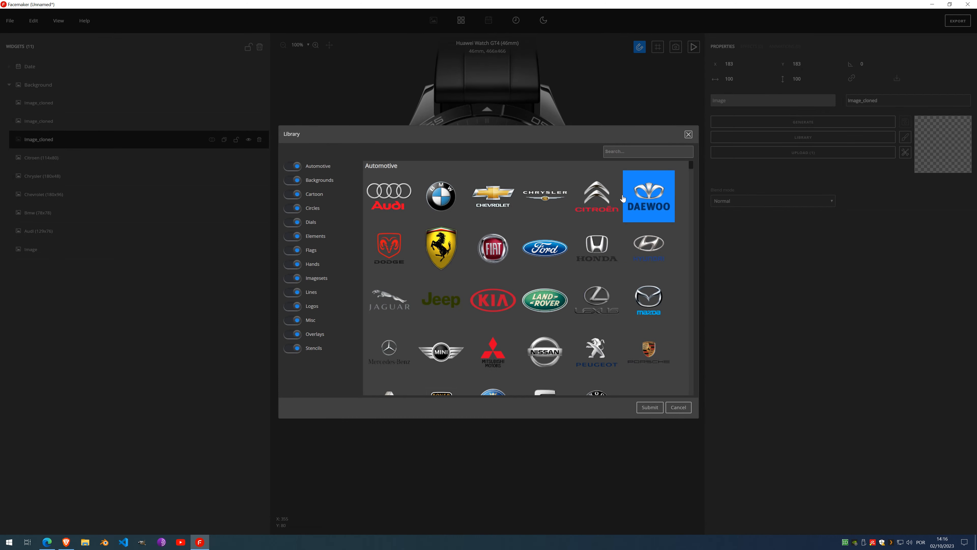
{"action": "double_click", "coordinate": [612, 199]}
Step: Assign the Daewoo library logo to the lower remaining empty clone and the Dodge logo to the topmost one
{"action": "left_click", "coordinate": [57, 121]}
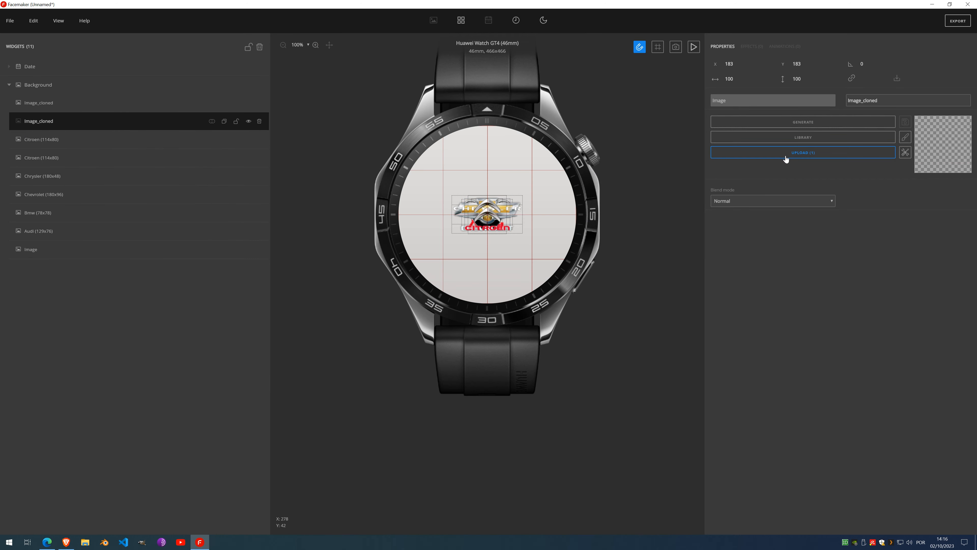
{"action": "left_click", "coordinate": [801, 143]}
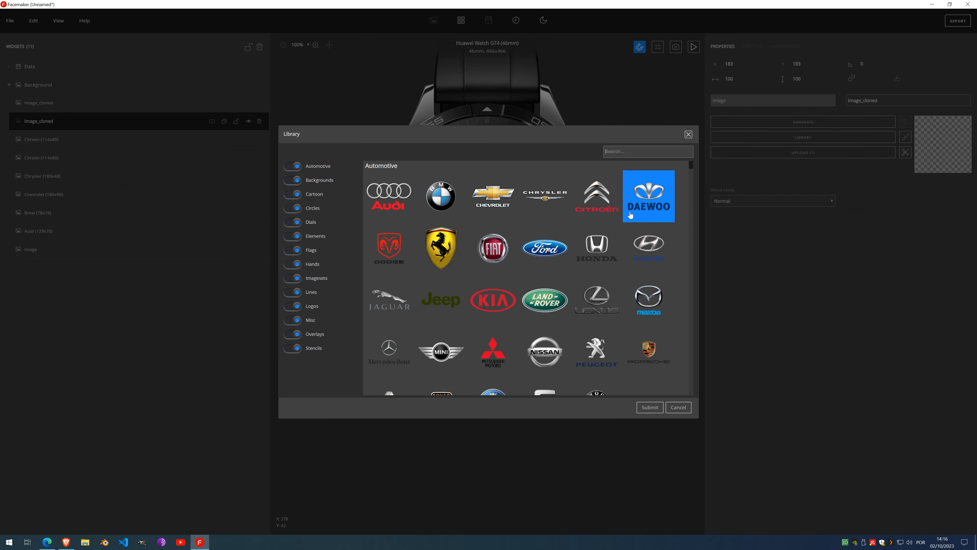
{"action": "double_click", "coordinate": [646, 194]}
{"action": "left_click", "coordinate": [54, 103]}
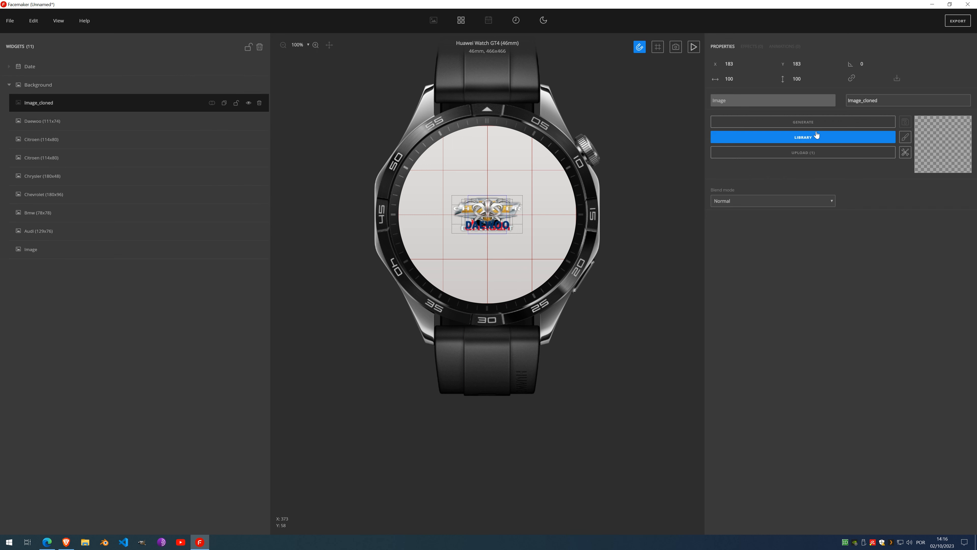
{"action": "left_click", "coordinate": [802, 137]}
{"action": "double_click", "coordinate": [396, 247]}
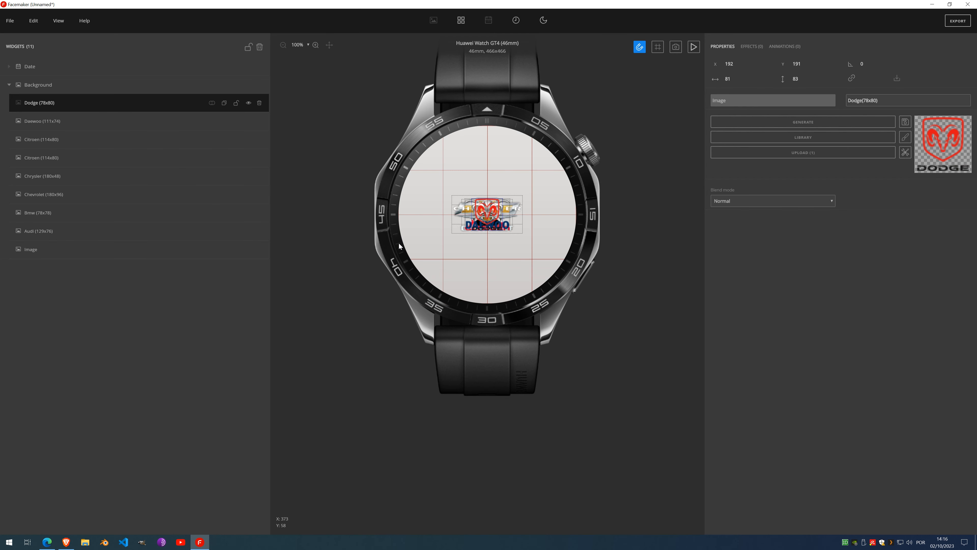
Step: Spread the stacked logos over the face: Dodge top, Daewoo left, Citroens right and bottom, Chrysler upper left, Chevrolet upper right, BMW lower left, Audi centre
{"action": "left_click_drag", "start_coordinate": [505, 203], "coordinate": [505, 142]}
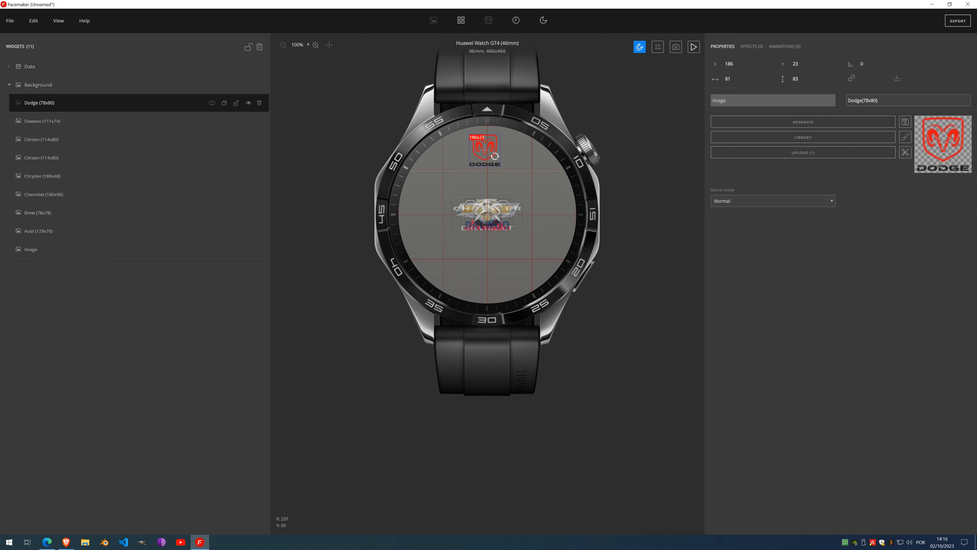
{"action": "left_click_drag", "start_coordinate": [486, 213], "coordinate": [556, 212]}
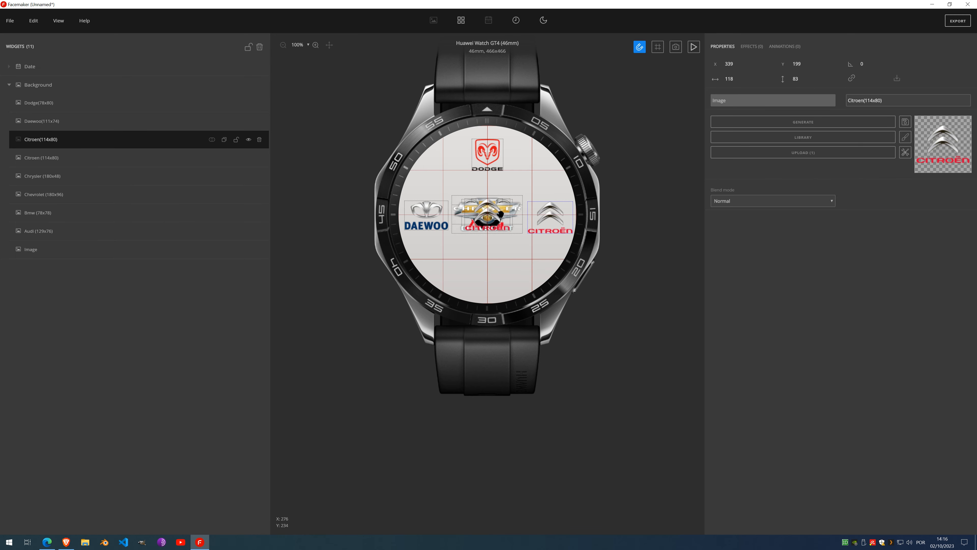
{"action": "left_click_drag", "start_coordinate": [490, 232], "coordinate": [489, 298]}
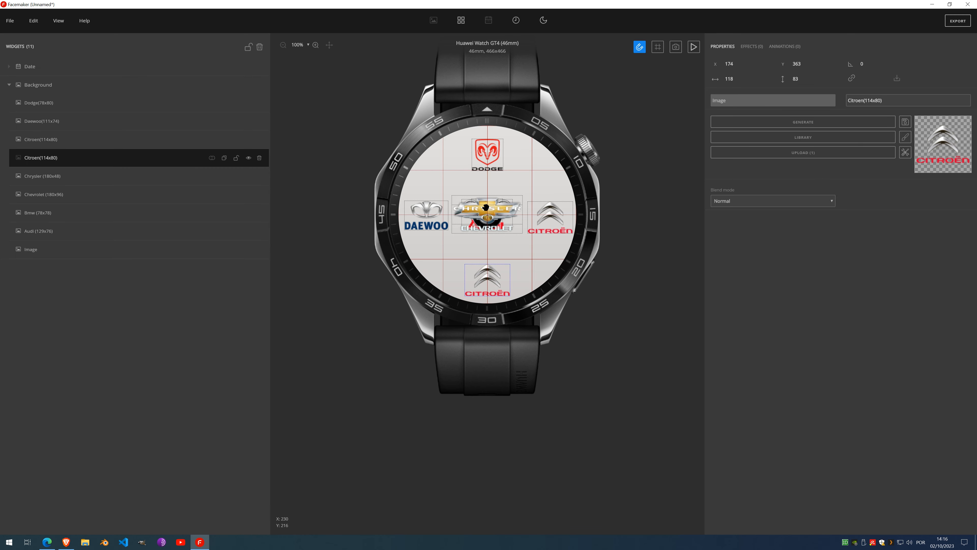
{"action": "left_click", "coordinate": [489, 216]}
{"action": "mouse_move", "coordinate": [489, 217]}
{"action": "left_mouse_down"}
{"action": "mouse_move", "coordinate": [446, 174]}
{"action": "mouse_move", "coordinate": [490, 219]}
{"action": "mouse_move", "coordinate": [526, 175]}
{"action": "mouse_move", "coordinate": [445, 259]}
{"action": "mouse_move", "coordinate": [487, 224]}
{"action": "mouse_move", "coordinate": [483, 211]}
{"action": "left_mouse_up"}
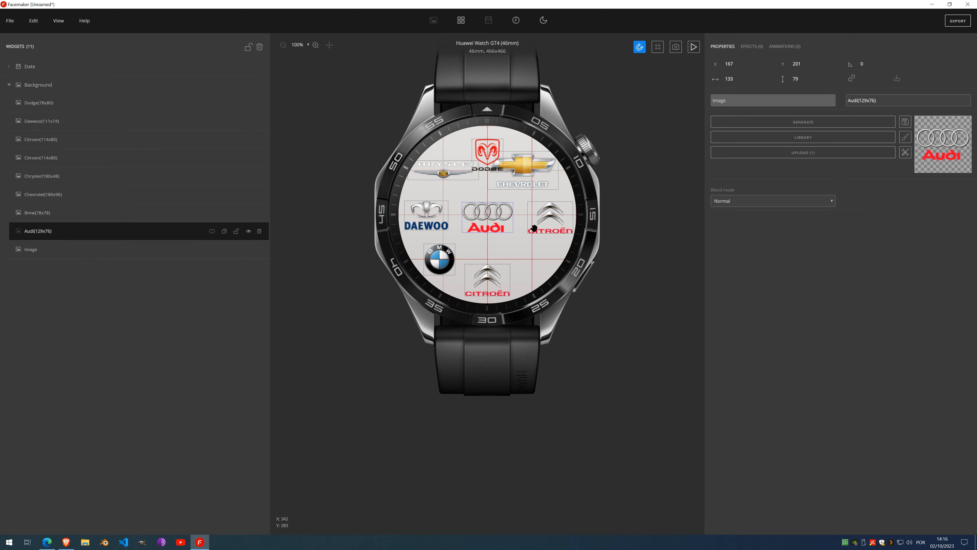
Step: Delete the Chrysler logo, move Dodge into its place at the face's upper left, and shrink the Chevrolet logo to about 118 x 63
{"action": "left_click", "coordinate": [457, 176]}
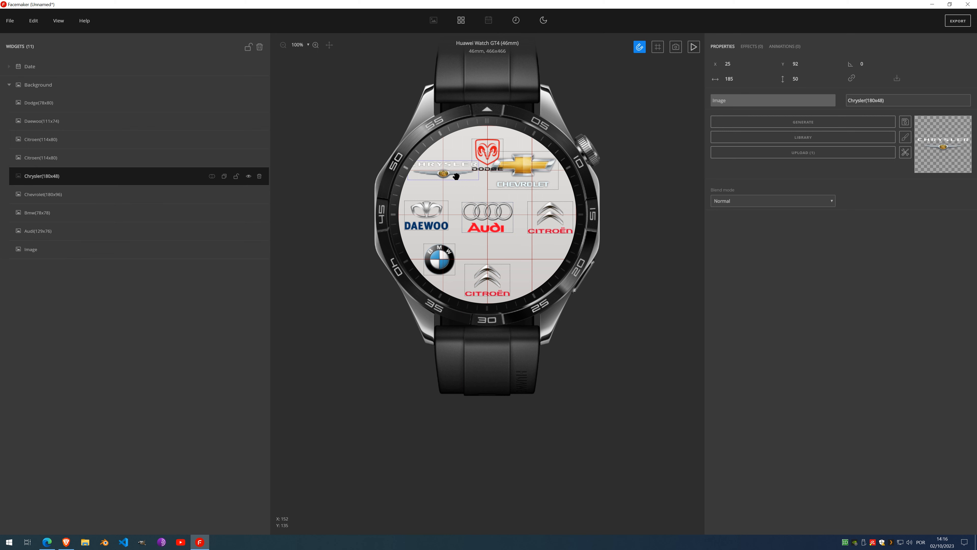
{"action": "key", "text": "Delete"}
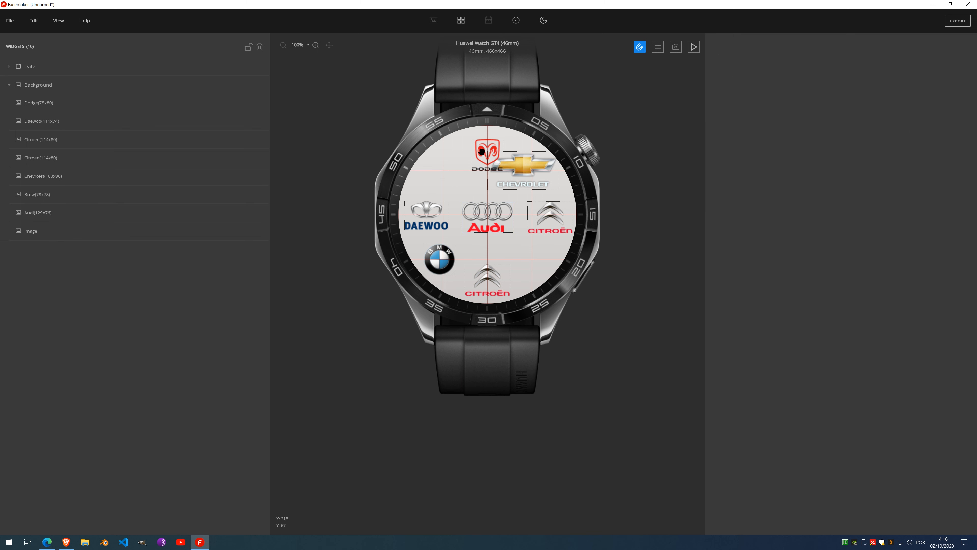
{"action": "left_click_drag", "start_coordinate": [481, 152], "coordinate": [443, 166]}
{"action": "mouse_move", "coordinate": [532, 172]}
{"action": "left_mouse_down"}
{"action": "mouse_move", "coordinate": [544, 184]}
{"action": "mouse_move", "coordinate": [530, 175]}
{"action": "left_mouse_up"}
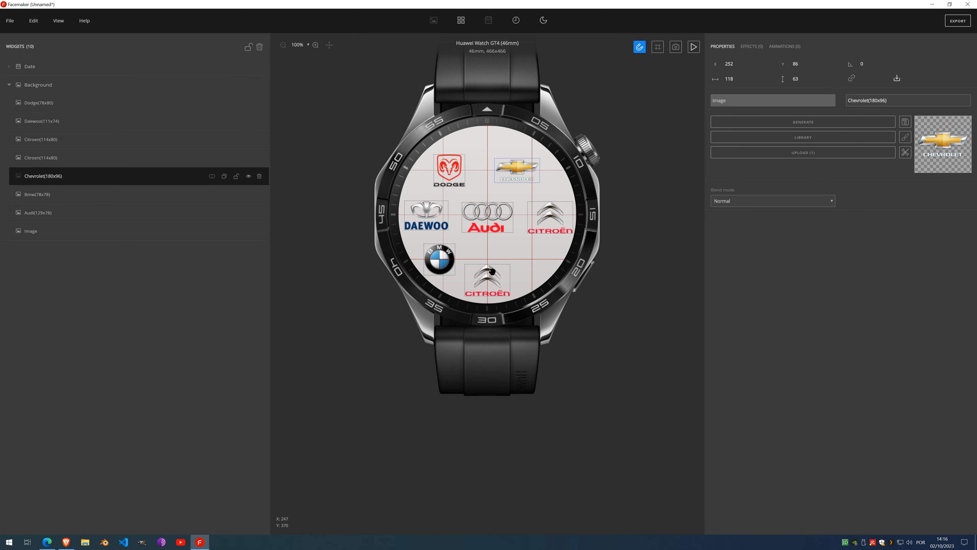
Step: Move the bottom Citroen logo to the face's lower right, about X 252, Y 326, and shift the right-hand Citroen logo outward to about X 348
{"action": "left_click_drag", "start_coordinate": [492, 271], "coordinate": [497, 257]}
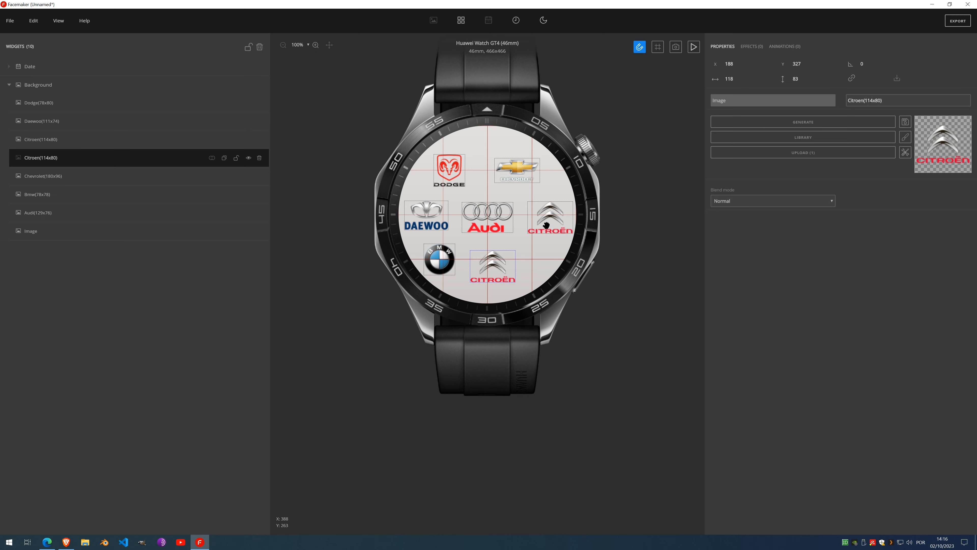
{"action": "left_click", "coordinate": [547, 225]}
{"action": "left_click", "coordinate": [500, 268]}
{"action": "left_click_drag", "start_coordinate": [493, 270], "coordinate": [518, 270]}
{"action": "left_click_drag", "start_coordinate": [550, 209], "coordinate": [555, 209]}
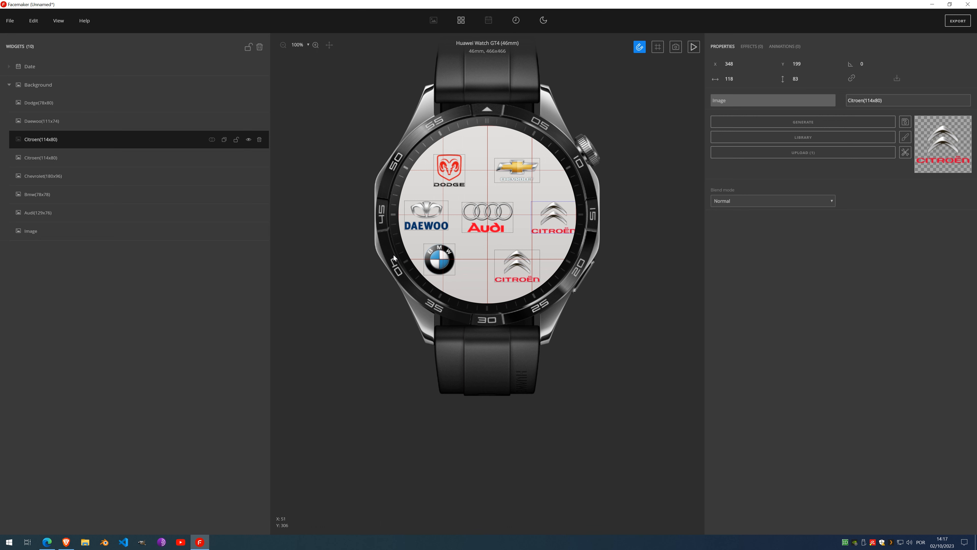
Step: Select both Citroen logos together and nudge them left until the right-hand one is at X 305
{"action": "left_click", "coordinate": [523, 268]}
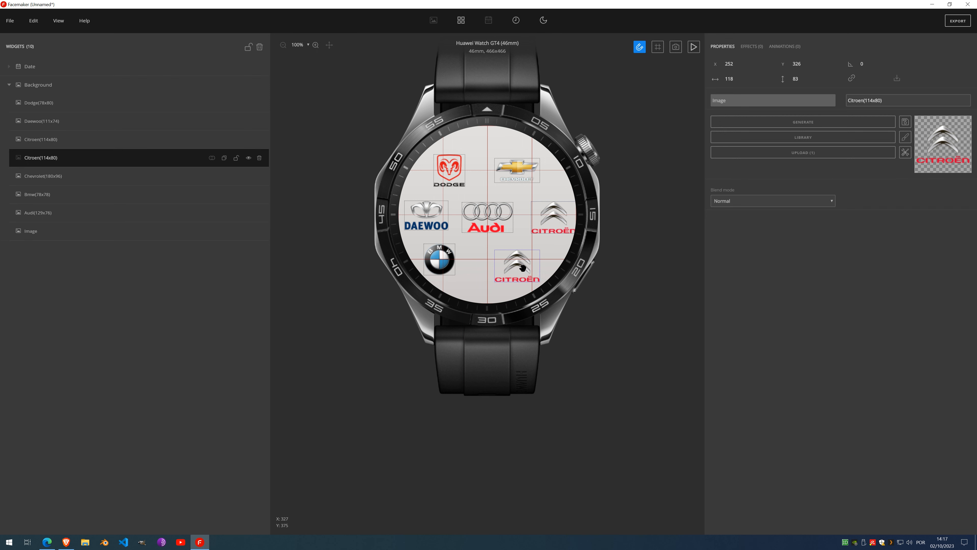
{"action": "left_click", "coordinate": [552, 218], "text": "shift"}
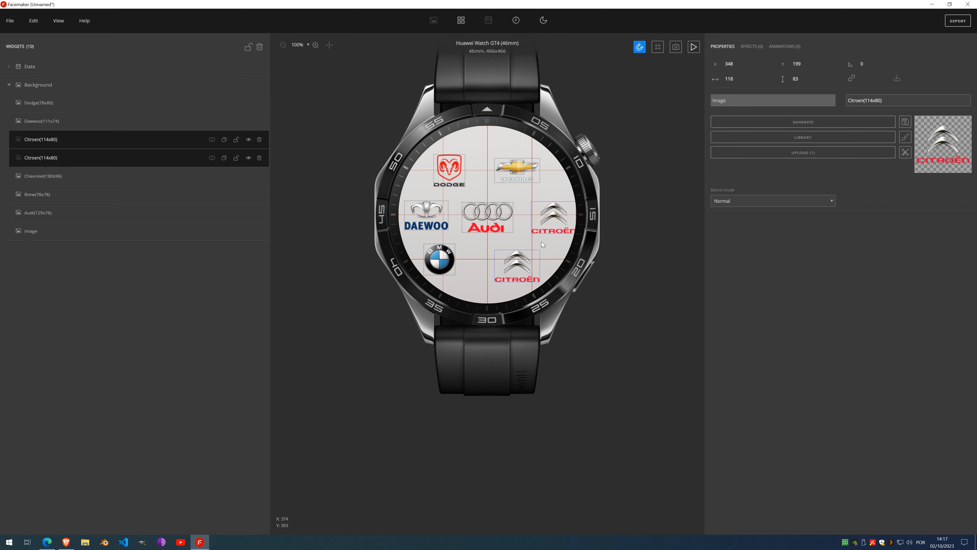
{"action": "key", "text": "Left"}
{"action": "key", "text": "Left"}
{"action": "key", "text": "Left"}
{"action": "key", "text": "Left"}
{"action": "key", "text": "Left"}
{"action": "key", "text": "Left"}
{"action": "key", "text": "Left"}
{"action": "key", "text": "Left"}
{"action": "key", "text": "Left"}
{"action": "key", "text": "Left"}
{"action": "key", "text": "Left"}
{"action": "key", "text": "Left"}
{"action": "key", "text": "Left"}
{"action": "key", "text": "Left"}
{"action": "key", "text": "Left"}
{"action": "key", "text": "Left"}
{"action": "key", "text": "Left"}
{"action": "key", "text": "Left"}
{"action": "key", "text": "Left"}
{"action": "key", "text": "Left"}
{"action": "key", "text": "Left"}
{"action": "key", "text": "Left"}
{"action": "key", "text": "Left"}
{"action": "key", "text": "Left"}
{"action": "key", "text": "Left"}
{"action": "key", "text": "Left"}
{"action": "key", "text": "Left"}
{"action": "key", "text": "Left"}
{"action": "key", "text": "Left"}
{"action": "key", "text": "Left"}
{"action": "key", "text": "Left"}
{"action": "key", "text": "Left"}
{"action": "key", "text": "Left"}
{"action": "key", "text": "Left"}
{"action": "key", "text": "Left"}
{"action": "key", "text": "Left"}
{"action": "key", "text": "Left"}
{"action": "key", "text": "Left"}
{"action": "key", "text": "Left"}
{"action": "key", "text": "Left"}
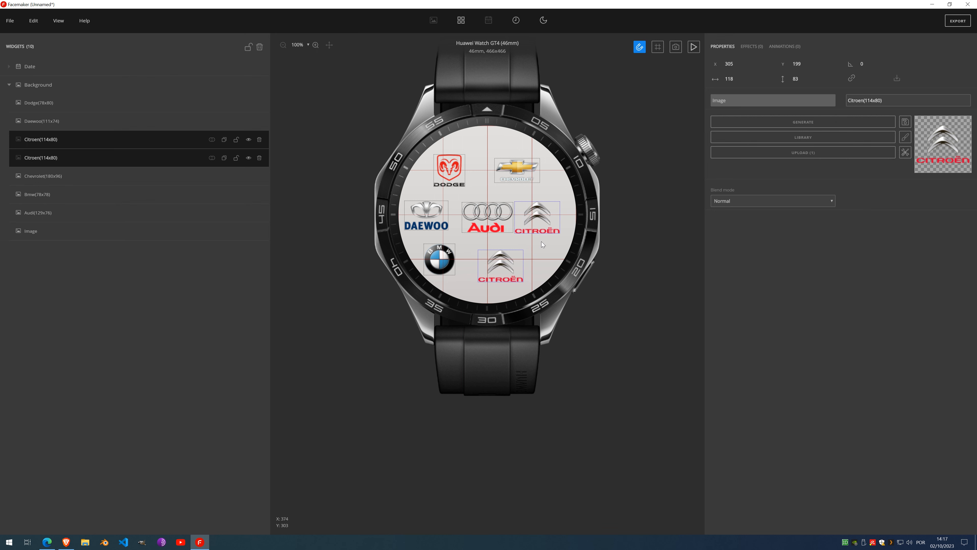
Step: Nudge the selected pair of Citroen logos right until the right-hand one is at X 320
{"action": "key", "text": "Right"}
{"action": "key", "text": "Right"}
{"action": "key", "text": "Right"}
{"action": "key", "text": "Right"}
{"action": "key", "text": "Right"}
{"action": "key", "text": "Right"}
{"action": "key", "text": "Right"}
{"action": "key", "text": "Right"}
{"action": "key", "text": "Right"}
{"action": "key", "text": "Right"}
{"action": "key", "text": "Right"}
{"action": "key", "text": "Right"}
{"action": "key", "text": "Right"}
{"action": "key", "text": "Right"}
{"action": "key", "text": "Right"}
{"action": "key", "text": "Right"}
{"action": "key", "text": "Right"}
{"action": "key", "text": "Right"}
{"action": "key", "text": "Right"}
{"action": "key", "text": "Right"}
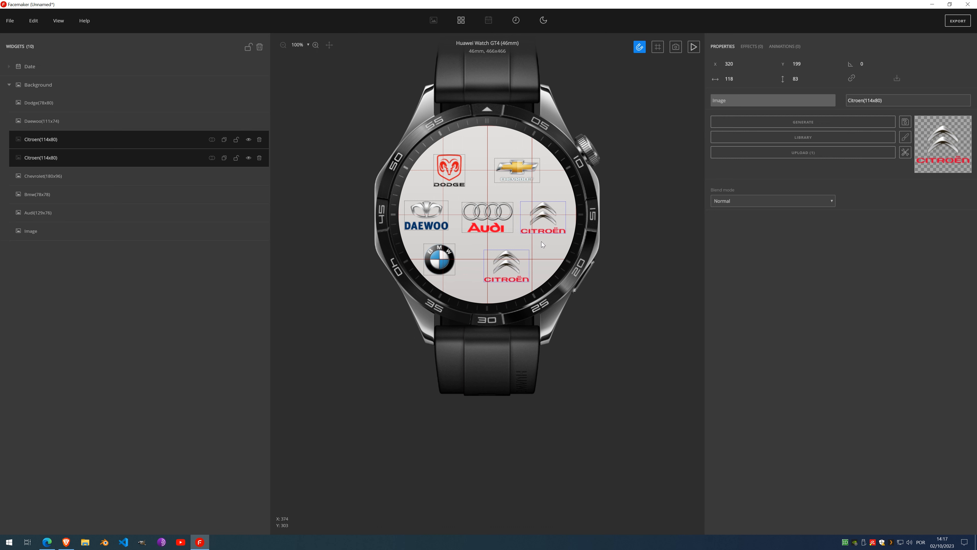
Step: Nudge the selected pair of Citroen logos further right and back left to the same place
{"action": "key", "text": "Right"}
{"action": "key", "text": "Right"}
{"action": "key", "text": "Right"}
{"action": "key", "text": "Right"}
{"action": "key", "text": "Right"}
{"action": "key", "text": "Right"}
{"action": "key", "text": "Right"}
{"action": "key", "text": "Right"}
{"action": "key", "text": "Right"}
{"action": "key", "text": "Right"}
{"action": "key", "text": "Right"}
{"action": "key", "text": "Right"}
{"action": "key", "text": "Right"}
{"action": "key", "text": "Right"}
{"action": "key", "text": "Right"}
{"action": "key", "text": "Right"}
{"action": "key", "text": "Right"}
{"action": "key", "text": "Right"}
{"action": "key", "text": "Right"}
{"action": "key", "text": "Right"}
{"action": "key", "text": "Left"}
{"action": "key", "text": "Left"}
{"action": "key", "text": "Left"}
{"action": "key", "text": "Left"}
{"action": "key", "text": "Left"}
{"action": "key", "text": "Left"}
{"action": "key", "text": "Left"}
{"action": "key", "text": "Left"}
{"action": "key", "text": "Left"}
{"action": "key", "text": "Left"}
{"action": "key", "text": "Left"}
{"action": "key", "text": "Left"}
{"action": "key", "text": "Left"}
{"action": "key", "text": "Left"}
{"action": "key", "text": "Left"}
{"action": "key", "text": "Left"}
{"action": "key", "text": "Left"}
{"action": "key", "text": "Left"}
{"action": "key", "text": "Left"}
{"action": "key", "text": "Left"}
Step: Move the Audi logo up to about X 159, Y 175, and bring the two Citroen logos together so they overlap at the face's right side
{"action": "left_click", "coordinate": [486, 210]}
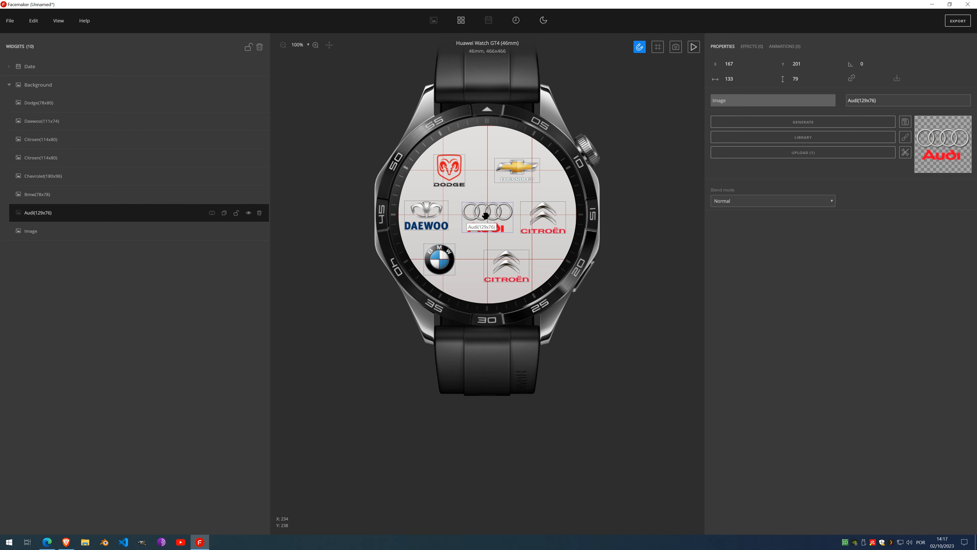
{"action": "left_click_drag", "start_coordinate": [486, 215], "coordinate": [482, 206]}
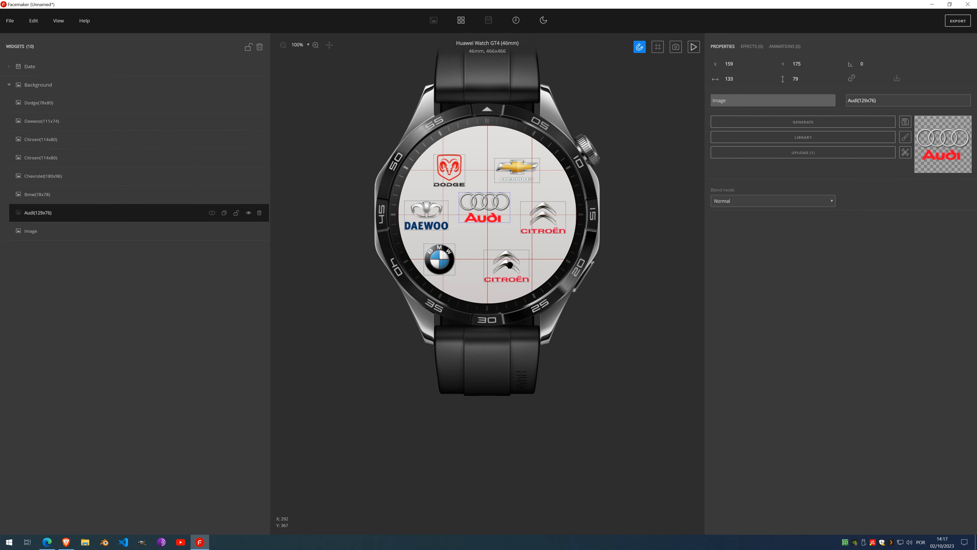
{"action": "left_click_drag", "start_coordinate": [509, 265], "coordinate": [548, 226]}
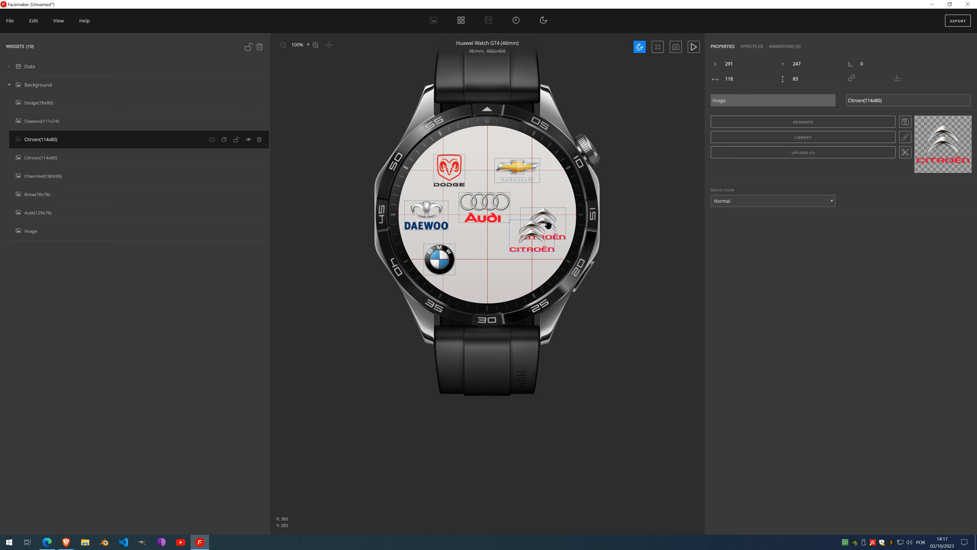
Step: Select both overlapping Citroen logos and move them together down and left until the front one is at X 214, Y 283
{"action": "left_click", "coordinate": [558, 215], "text": "shift"}
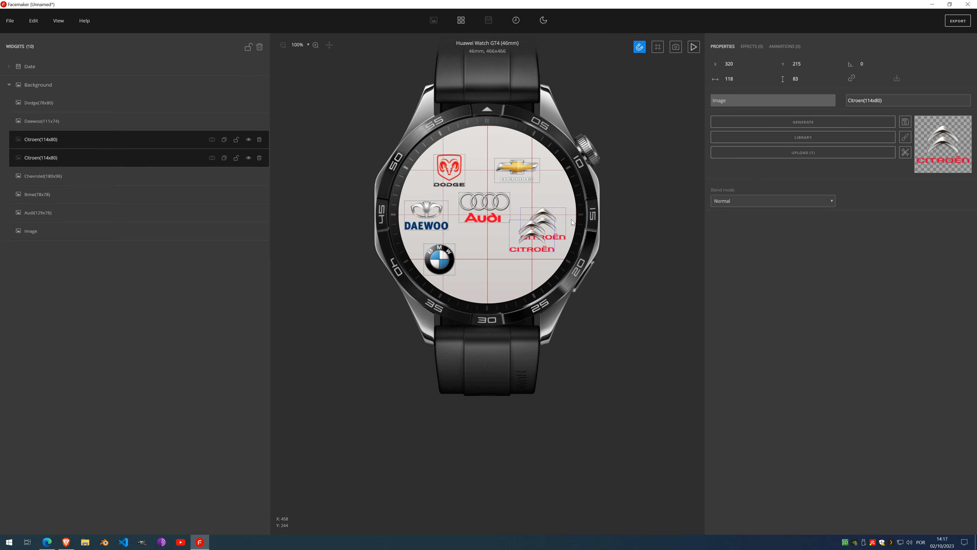
{"action": "left_click_drag", "start_coordinate": [549, 216], "coordinate": [524, 243]}
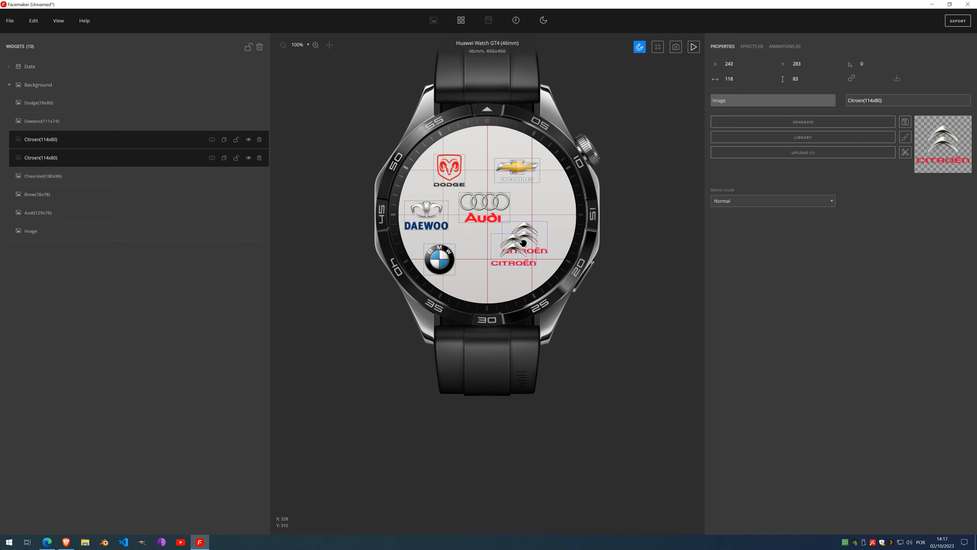
{"action": "key", "text": "Left"}
{"action": "key", "text": "Left"}
{"action": "key", "text": "Left"}
{"action": "key", "text": "Left"}
{"action": "key", "text": "Left"}
{"action": "key", "text": "Left"}
{"action": "key", "text": "Left"}
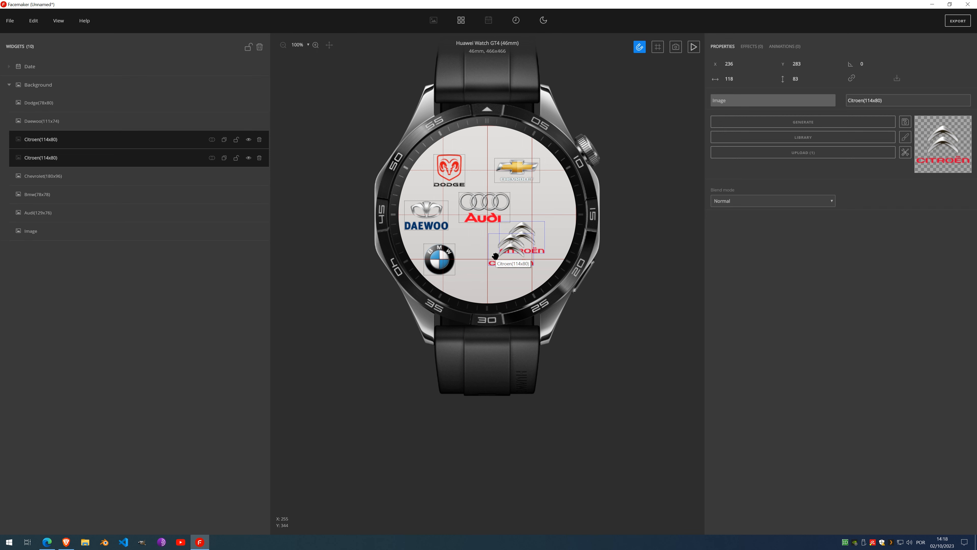
{"action": "key", "text": "Left"}
{"action": "key", "text": "Left"}
{"action": "key", "text": "Left"}
{"action": "key", "text": "Left"}
{"action": "key", "text": "Left"}
{"action": "key", "text": "Left"}
{"action": "key", "text": "Left"}
{"action": "key", "text": "Left"}
{"action": "key", "text": "Left"}
{"action": "key", "text": "Left"}
{"action": "key", "text": "Left"}
{"action": "key", "text": "Left"}
{"action": "key", "text": "Left"}
{"action": "key", "text": "Left"}
{"action": "key", "text": "Left"}
{"action": "key", "text": "Left"}
{"action": "key", "text": "Left"}
{"action": "key", "text": "Left"}
{"action": "key", "text": "Left"}
{"action": "key", "text": "Left"}
{"action": "key", "text": "Left"}
{"action": "key", "text": "Left"}
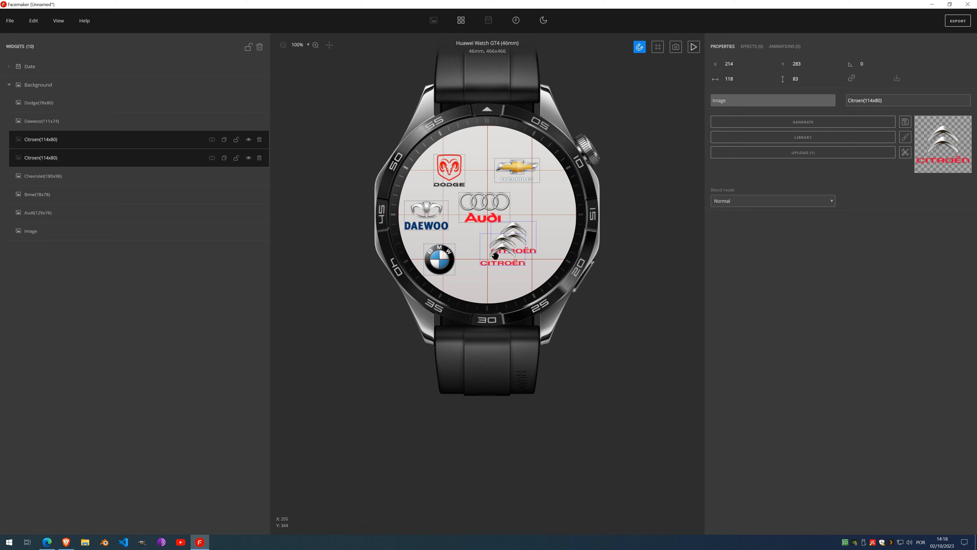
Step: Nudge the selected pair of Citroen logos left and partly back right, until the front one is at X 144
{"action": "key", "text": "Left"}
{"action": "key", "text": "Left"}
{"action": "key", "text": "Left"}
{"action": "key", "text": "Left"}
{"action": "key", "text": "Left"}
{"action": "key", "text": "Left"}
{"action": "key", "text": "Left"}
{"action": "key", "text": "Left"}
{"action": "key", "text": "Left"}
{"action": "key", "text": "Left"}
{"action": "key", "text": "Left"}
{"action": "key", "text": "Left"}
{"action": "key", "text": "Left"}
{"action": "key", "text": "Left"}
{"action": "key", "text": "Left"}
{"action": "key", "text": "Left"}
{"action": "key", "text": "Left"}
{"action": "key", "text": "Left"}
{"action": "key", "text": "Left"}
{"action": "key", "text": "Left"}
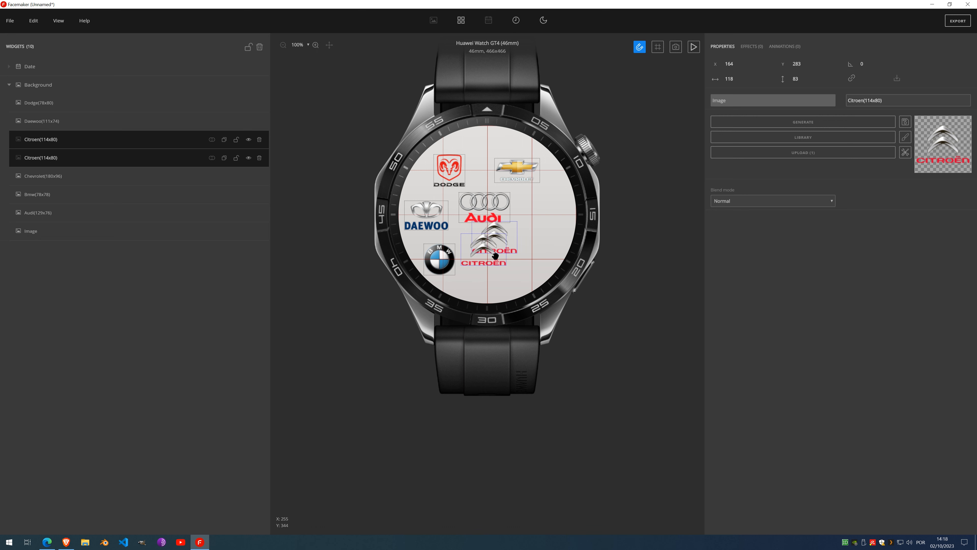
{"action": "key", "text": "Left"}
{"action": "key", "text": "Left"}
{"action": "key", "text": "Left"}
{"action": "key", "text": "Left"}
{"action": "key", "text": "Left"}
{"action": "key", "text": "Left"}
{"action": "key", "text": "Left"}
{"action": "key", "text": "Left"}
{"action": "key", "text": "Left"}
{"action": "key", "text": "Left"}
{"action": "key", "text": "Left"}
{"action": "key", "text": "Left"}
{"action": "key", "text": "Left"}
{"action": "key", "text": "Left"}
{"action": "key", "text": "Left"}
{"action": "key", "text": "Left"}
{"action": "key", "text": "Left"}
{"action": "key", "text": "Left"}
{"action": "key", "text": "Left"}
{"action": "key", "text": "Left"}
{"action": "key", "text": "shift+Right"}
{"action": "key", "text": "shift+Right"}
{"action": "key", "text": "shift+Right"}
{"action": "key", "text": "shift+Right"}
{"action": "key", "text": "shift+Right"}
{"action": "key", "text": "shift+Right"}
{"action": "key", "text": "shift+Right"}
{"action": "key", "text": "shift+Right"}
{"action": "key", "text": "shift+Right"}
{"action": "key", "text": "shift+Right"}
{"action": "key", "text": "shift+Right"}
{"action": "key", "text": "shift+Right"}
{"action": "key", "text": "shift+Right"}
{"action": "key", "text": "shift+Right"}
{"action": "key", "text": "shift+Right"}
{"action": "key", "text": "shift+Right"}
{"action": "key", "text": "shift+Right"}
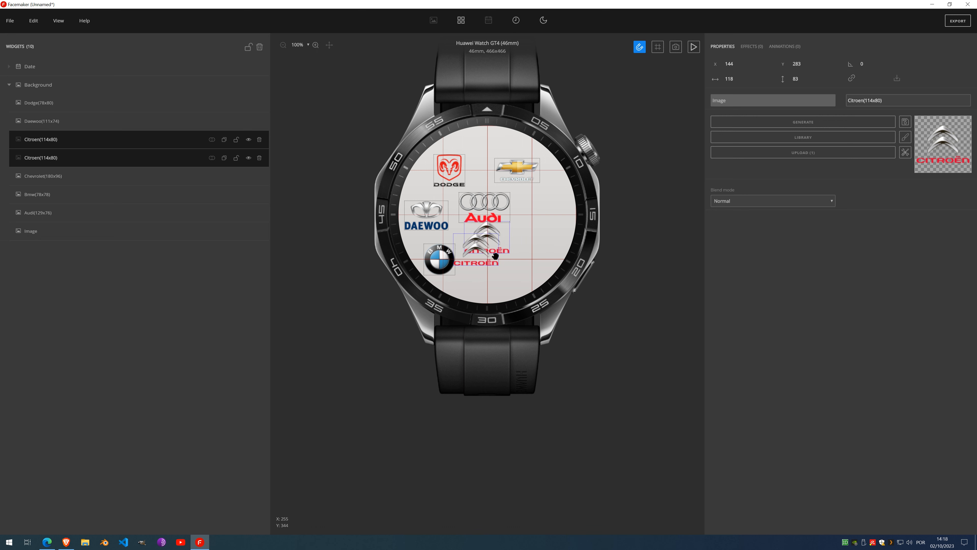
Step: Shift the selected Citroen pair further left over the BMW logo until the front one is at X 94
{"action": "key", "text": "shift+Left"}
{"action": "key", "text": "shift+Left"}
{"action": "key", "text": "shift+Left"}
{"action": "key", "text": "shift+Left"}
{"action": "key", "text": "shift+Left"}
{"action": "key", "text": "shift+Left"}
{"action": "key", "text": "shift+Left"}
{"action": "key", "text": "shift+Left"}
{"action": "key", "text": "shift+Left"}
{"action": "key", "text": "shift+Left"}
{"action": "key", "text": "shift+Left"}
{"action": "key", "text": "shift+Left"}
{"action": "key", "text": "shift+Left"}
{"action": "key", "text": "shift+Left"}
{"action": "key", "text": "shift+Left"}
{"action": "key", "text": "shift+Left"}
{"action": "key", "text": "shift+Left"}
{"action": "key", "text": "shift+Left"}
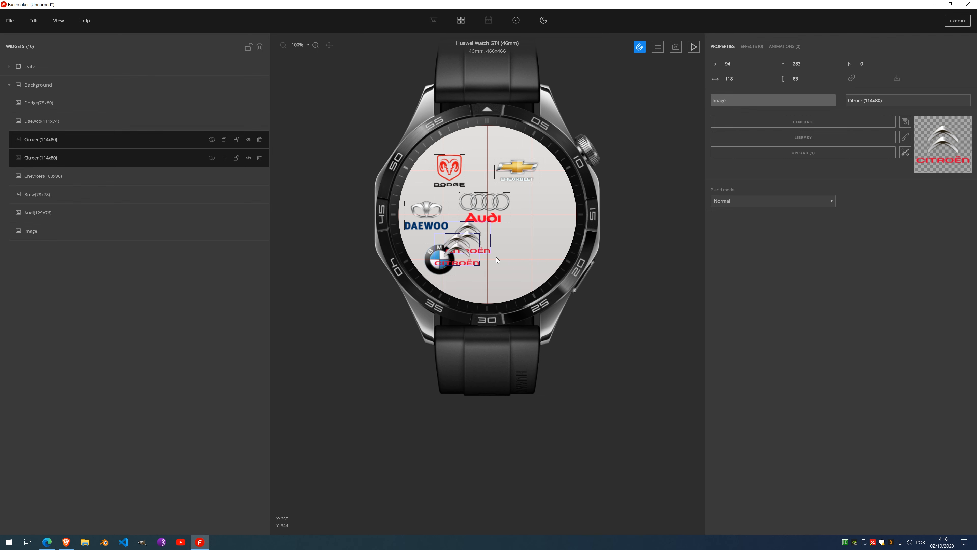
Step: Nudge both selected Citroen logos together to the face's right edge until the front one is at X 309
{"action": "key", "text": "Right"}
{"action": "key", "text": "Right"}
{"action": "key", "text": "Right"}
{"action": "key", "text": "Right"}
{"action": "key", "text": "Right"}
{"action": "key", "text": "Right"}
{"action": "key", "text": "Right"}
{"action": "key", "text": "Right"}
{"action": "key", "text": "Right"}
{"action": "key", "text": "Right"}
{"action": "key", "text": "Right"}
{"action": "key", "text": "Right"}
{"action": "key", "text": "Right"}
{"action": "key", "text": "Right"}
{"action": "key", "text": "Right"}
{"action": "key", "text": "Right"}
{"action": "key", "text": "Right"}
{"action": "key", "text": "Right"}
{"action": "key", "text": "Right"}
{"action": "key", "text": "Right"}
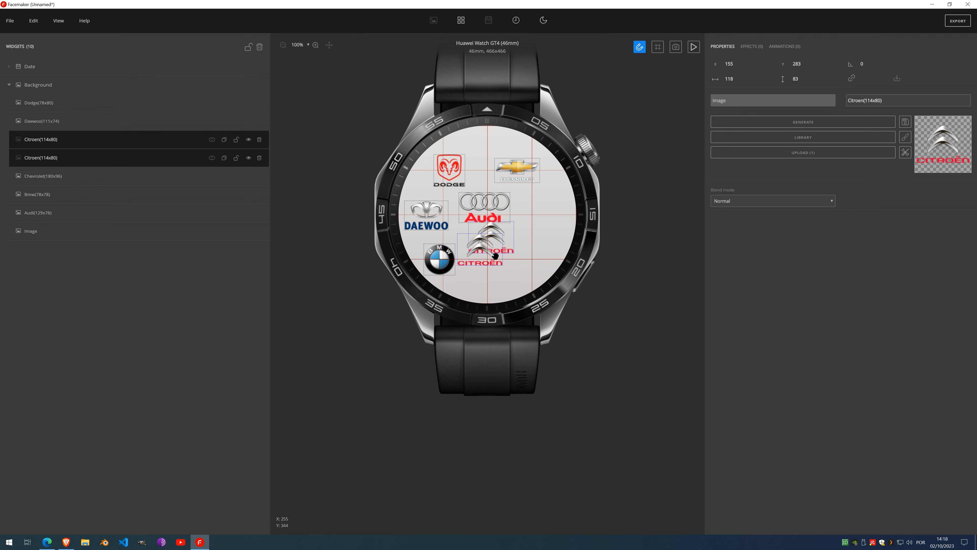
{"action": "key", "text": "Right"}
{"action": "key", "text": "Right"}
{"action": "key", "text": "Right"}
{"action": "key", "text": "Right"}
{"action": "key", "text": "Right"}
{"action": "key", "text": "Right"}
{"action": "key", "text": "Right"}
{"action": "key", "text": "Right"}
{"action": "key", "text": "Right"}
{"action": "key", "text": "Right"}
{"action": "key", "text": "Right"}
{"action": "key", "text": "Right"}
{"action": "key", "text": "Right"}
{"action": "key", "text": "Right"}
{"action": "key", "text": "Right"}
{"action": "key", "text": "Right"}
{"action": "key", "text": "Right"}
{"action": "key", "text": "Right"}
{"action": "key", "text": "Right"}
{"action": "key", "text": "Right"}
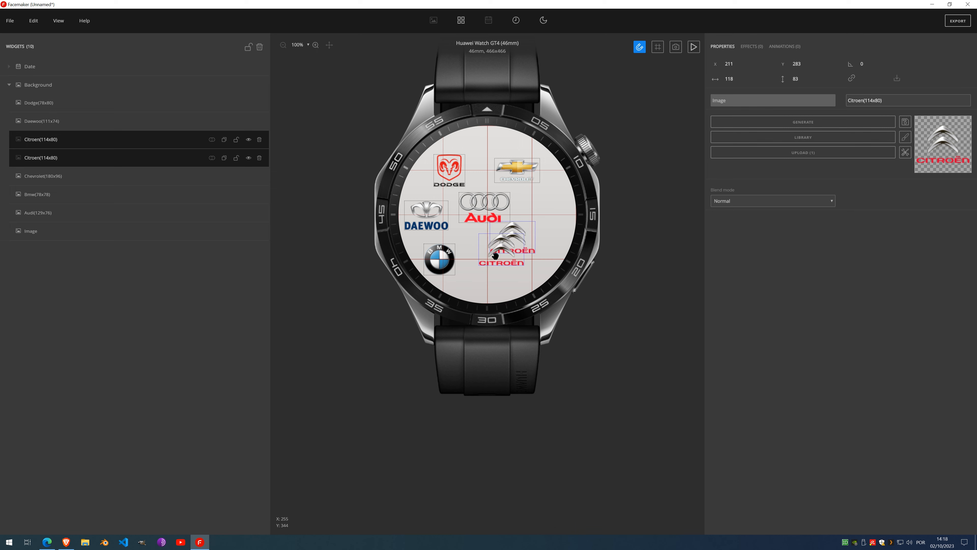
{"action": "key", "text": "Right"}
{"action": "key", "text": "Right"}
{"action": "key", "text": "Right"}
{"action": "key", "text": "Right"}
{"action": "key", "text": "Right"}
{"action": "key", "text": "Right"}
{"action": "key", "text": "Right"}
{"action": "key", "text": "Right"}
{"action": "key", "text": "Right"}
{"action": "key", "text": "Right"}
{"action": "key", "text": "Right"}
{"action": "key", "text": "Right"}
{"action": "key", "text": "Right"}
{"action": "key", "text": "Right"}
{"action": "key", "text": "Right"}
{"action": "key", "text": "Right"}
{"action": "key", "text": "Right"}
{"action": "key", "text": "Right"}
{"action": "key", "text": "Right"}
{"action": "key", "text": "Right"}
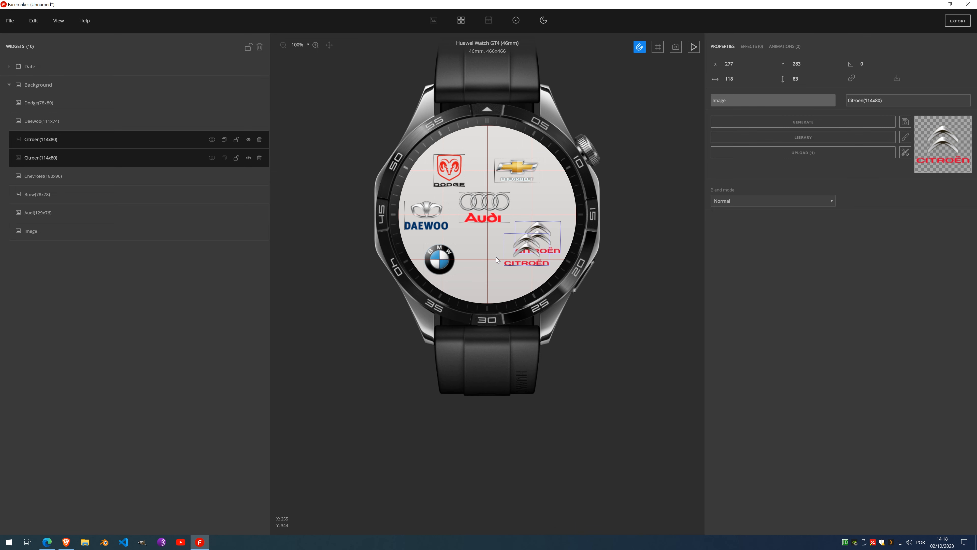
{"action": "key", "text": "Right"}
{"action": "key", "text": "Right"}
{"action": "key", "text": "Right"}
{"action": "key", "text": "Right"}
{"action": "key", "text": "Right"}
{"action": "key", "text": "Right"}
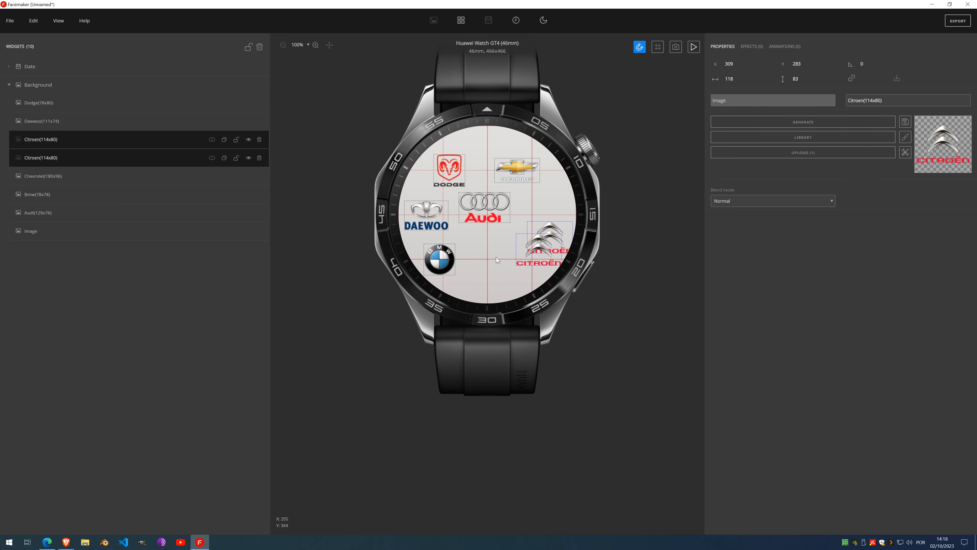
Step: Nudge the selected pair of Citroen logos left across the BMW logo until the front one is at X 39
{"action": "key", "text": "shift+Left"}
{"action": "key", "text": "shift+Left"}
{"action": "key", "text": "shift+Left"}
{"action": "key", "text": "shift+Left"}
{"action": "key", "text": "shift+Left"}
{"action": "key", "text": "shift+Left"}
{"action": "key", "text": "shift+Left"}
{"action": "key", "text": "shift+Left"}
{"action": "key", "text": "shift+Left"}
{"action": "key", "text": "shift+Left"}
{"action": "key", "text": "shift+Left"}
{"action": "key", "text": "shift+Left"}
{"action": "key", "text": "shift+Left"}
{"action": "key", "text": "shift+Left"}
{"action": "key", "text": "shift+Left"}
{"action": "key", "text": "shift+Left"}
{"action": "key", "text": "shift+Left"}
{"action": "key", "text": "shift+Left"}
{"action": "key", "text": "shift+Left"}
{"action": "key", "text": "shift+Left"}
{"action": "key", "text": "shift+Right"}
{"action": "key", "text": "shift+Right"}
{"action": "key", "text": "shift+Right"}
{"action": "key", "text": "shift+Right"}
{"action": "key", "text": "shift+Right"}
{"action": "key", "text": "shift+Right"}
{"action": "key", "text": "shift+Right"}
{"action": "key", "text": "shift+Right"}
{"action": "key", "text": "shift+Right"}
{"action": "key", "text": "shift+Right"}
{"action": "key", "text": "shift+Right"}
{"action": "key", "text": "shift+Right"}
{"action": "key", "text": "shift+Right"}
{"action": "key", "text": "shift+Right"}
{"action": "key", "text": "shift+Right"}
{"action": "key", "text": "shift+Right"}
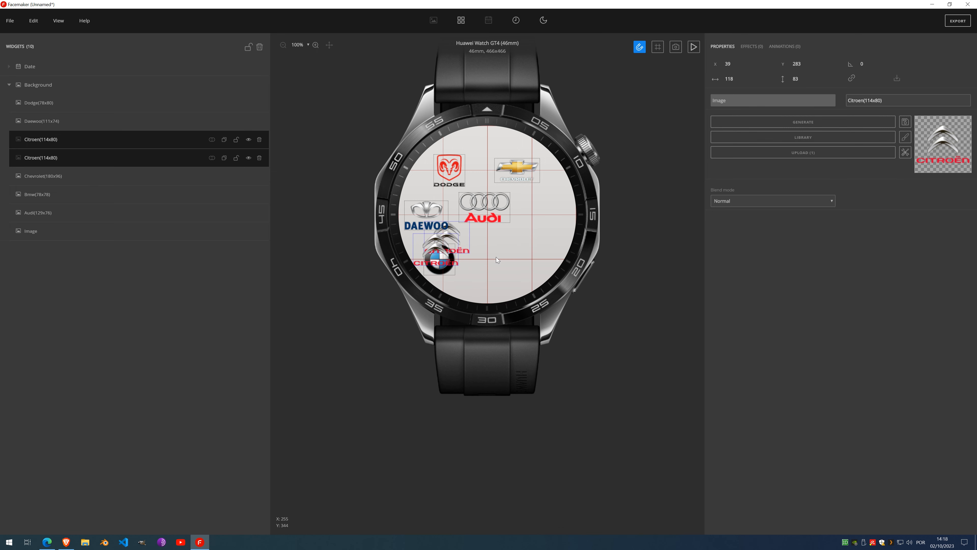
Step: Shift the selected Citroen pair horizontally to below the Audi logo, with the front one at X 159
{"action": "key", "text": "shift+Right"}
{"action": "key", "text": "shift+Right"}
{"action": "key", "text": "shift+Right"}
{"action": "key", "text": "shift+Right"}
{"action": "key", "text": "shift+Right"}
{"action": "key", "text": "shift+Right"}
{"action": "key", "text": "shift+Right"}
{"action": "key", "text": "shift+Right"}
{"action": "key", "text": "shift+Right"}
{"action": "key", "text": "shift+Right"}
{"action": "key", "text": "shift+Left"}
{"action": "key", "text": "shift+Left"}
{"action": "key", "text": "shift+Left"}
{"action": "key", "text": "shift+Left"}
{"action": "key", "text": "shift+Left"}
{"action": "key", "text": "shift+Left"}
{"action": "key", "text": "shift+Left"}
{"action": "key", "text": "shift+Left"}
{"action": "key", "text": "shift+Left"}
{"action": "key", "text": "shift+Left"}
{"action": "key", "text": "shift+Left"}
{"action": "key", "text": "shift+Left"}
{"action": "key", "text": "shift+Left"}
{"action": "key", "text": "shift+Left"}
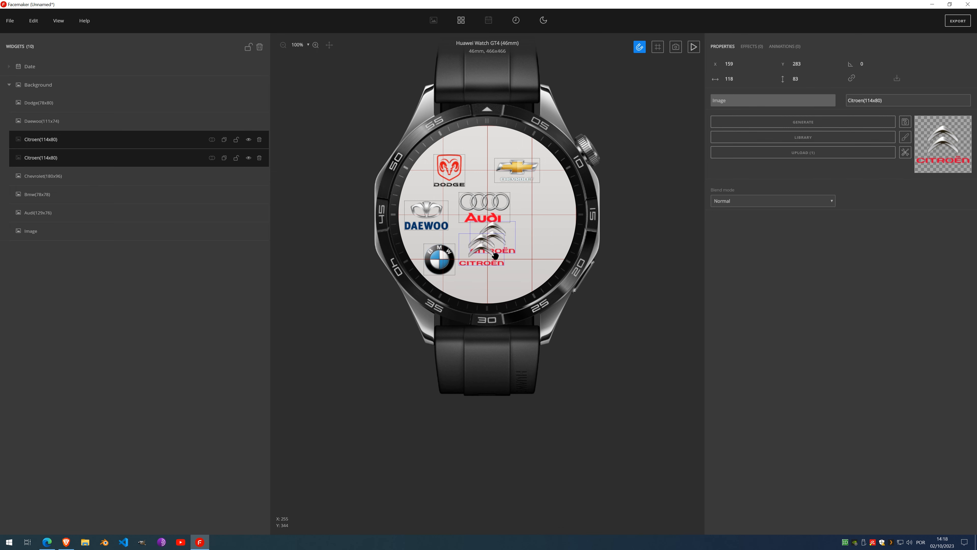
Step: Nudge the two selected Citroen logos right until the front one is at X 289
{"action": "key", "text": "shift+Right"}
{"action": "key", "text": "shift+Right"}
{"action": "key", "text": "shift+Right"}
{"action": "key", "text": "shift+Right"}
{"action": "key", "text": "shift+Right"}
{"action": "key", "text": "shift+Right"}
{"action": "key", "text": "shift+Right"}
{"action": "key", "text": "shift+Right"}
{"action": "key", "text": "shift+Right"}
{"action": "key", "text": "shift+Right"}
{"action": "key", "text": "shift+Right"}
{"action": "key", "text": "shift+Right"}
{"action": "key", "text": "shift+Right"}
{"action": "key", "text": "shift+Right"}
{"action": "key", "text": "shift+Right"}
{"action": "key", "text": "shift+Right"}
{"action": "key", "text": "shift+Right"}
{"action": "key", "text": "shift+Right"}
{"action": "key", "text": "shift+Left"}
{"action": "key", "text": "shift+Left"}
{"action": "key", "text": "shift+Left"}
{"action": "key", "text": "shift+Left"}
{"action": "key", "text": "shift+Left"}
{"action": "key", "text": "shift+Left"}
{"action": "key", "text": "shift+Left"}
{"action": "key", "text": "shift+Left"}
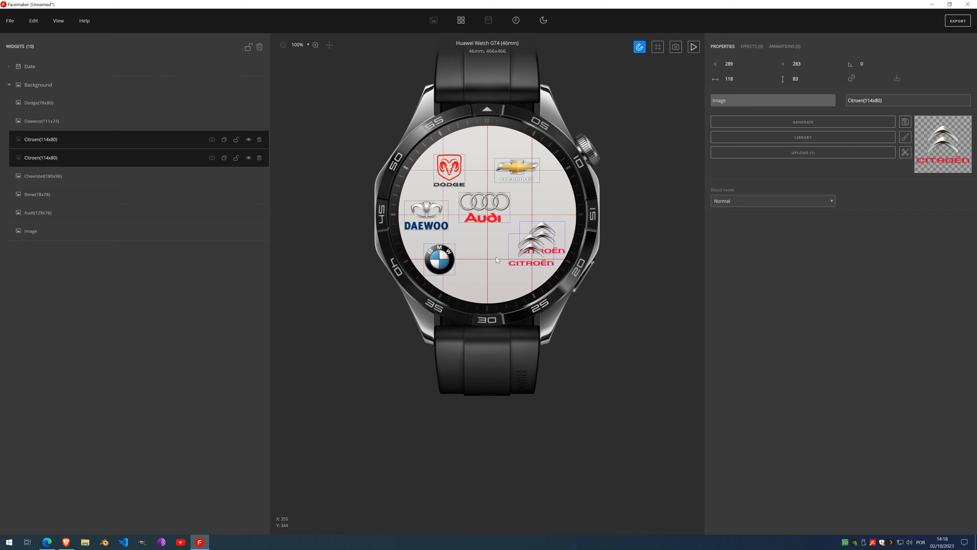
Step: Shift the selected Citroen pair left and down until the front one is at X 249, Y 343
{"action": "key", "text": "shift+Down"}
{"action": "key", "text": "shift+Down"}
{"action": "key", "text": "shift+Down"}
{"action": "key", "text": "shift+Down"}
{"action": "key", "text": "shift+Down"}
{"action": "key", "text": "shift+Down"}
{"action": "key", "text": "shift+Down"}
{"action": "key", "text": "shift+Down"}
{"action": "key", "text": "shift+Down"}
{"action": "key", "text": "shift+Up"}
{"action": "key", "text": "shift+Up"}
{"action": "key", "text": "shift+Up"}
{"action": "key", "text": "shift+Up"}
{"action": "key", "text": "shift+Up"}
{"action": "key", "text": "shift+Up"}
{"action": "key", "text": "shift+Up"}
{"action": "key", "text": "shift+Up"}
{"action": "key", "text": "shift+Up"}
{"action": "key", "text": "shift+Up"}
{"action": "key", "text": "shift+Up"}
{"action": "key", "text": "shift+Up"}
{"action": "key", "text": "shift+Up"}
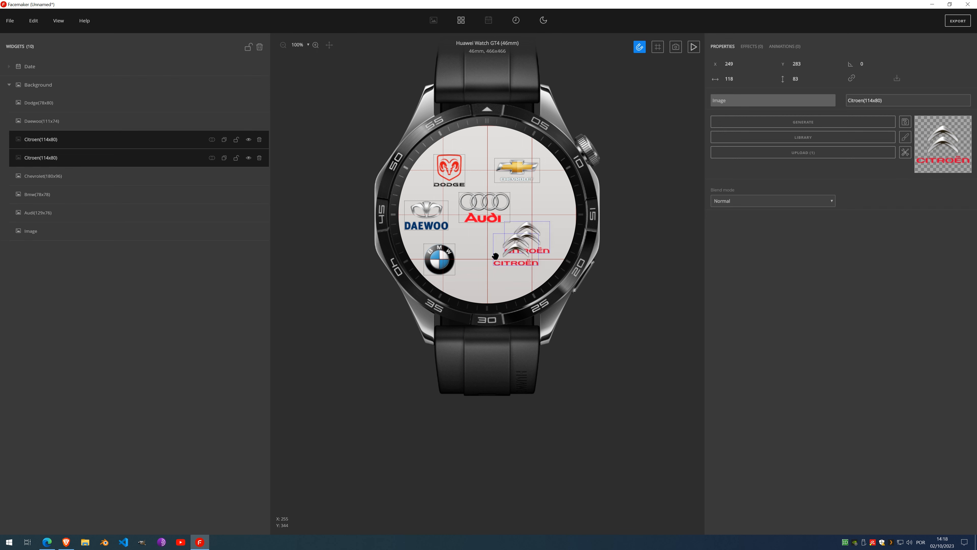
{"action": "key", "text": "shift+Down"}
{"action": "key", "text": "shift+Down"}
{"action": "key", "text": "shift+Down"}
{"action": "key", "text": "shift+Down"}
{"action": "key", "text": "shift+Down"}
{"action": "key", "text": "shift+Down"}
{"action": "key", "text": "shift+Down"}
{"action": "key", "text": "shift+Down"}
{"action": "key", "text": "shift+Down"}
{"action": "key", "text": "shift+Down"}
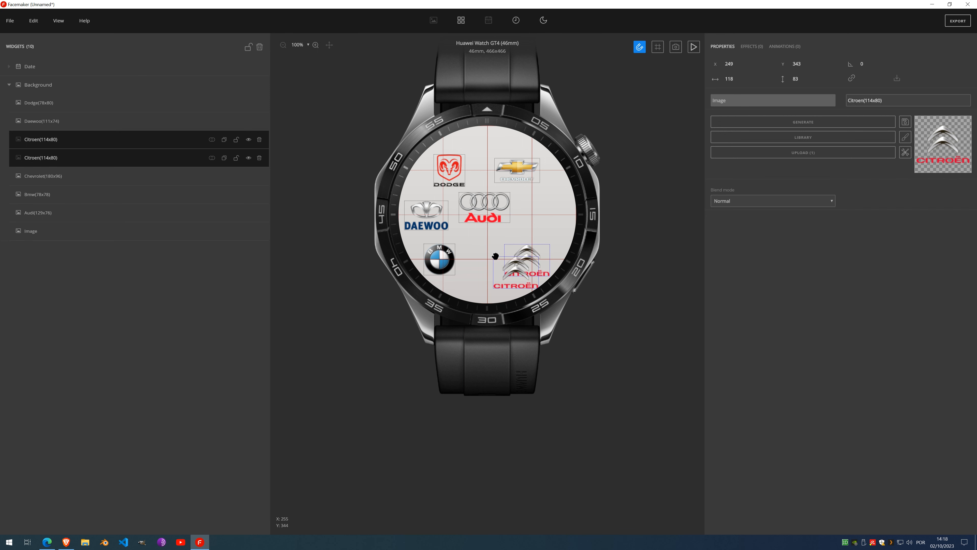
Step: Select both Citroen images in the Background group and move them into the Date group
{"action": "left_click", "coordinate": [73, 176]}
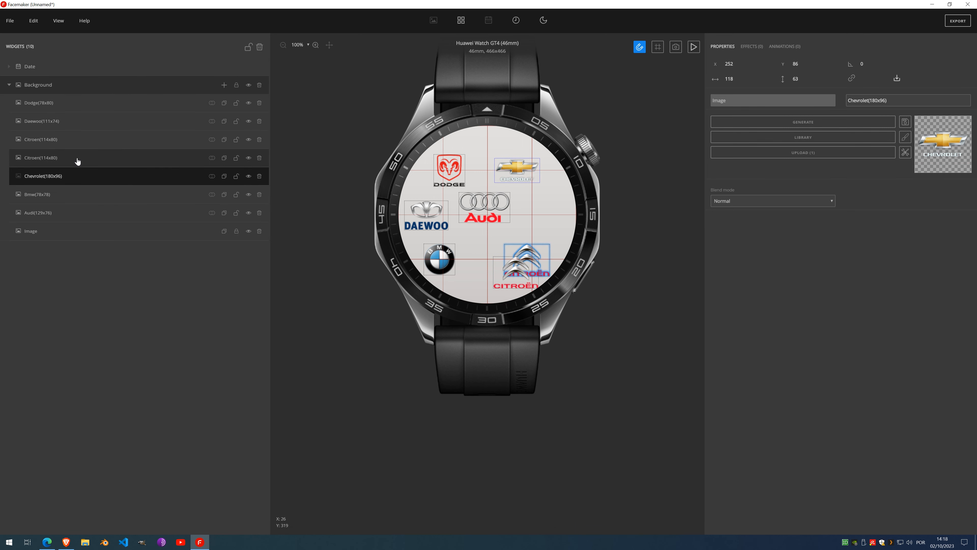
{"action": "left_click", "coordinate": [49, 160]}
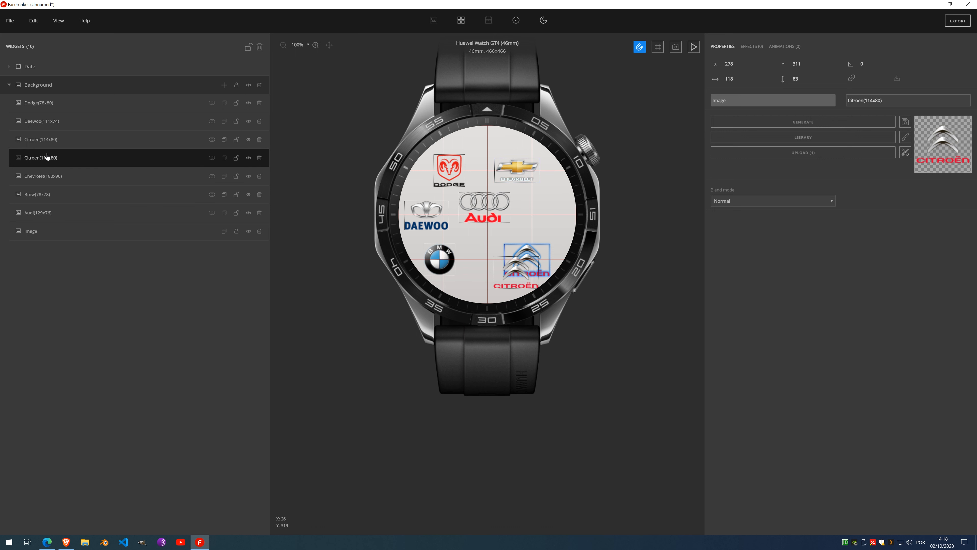
{"action": "left_click", "coordinate": [48, 145]}
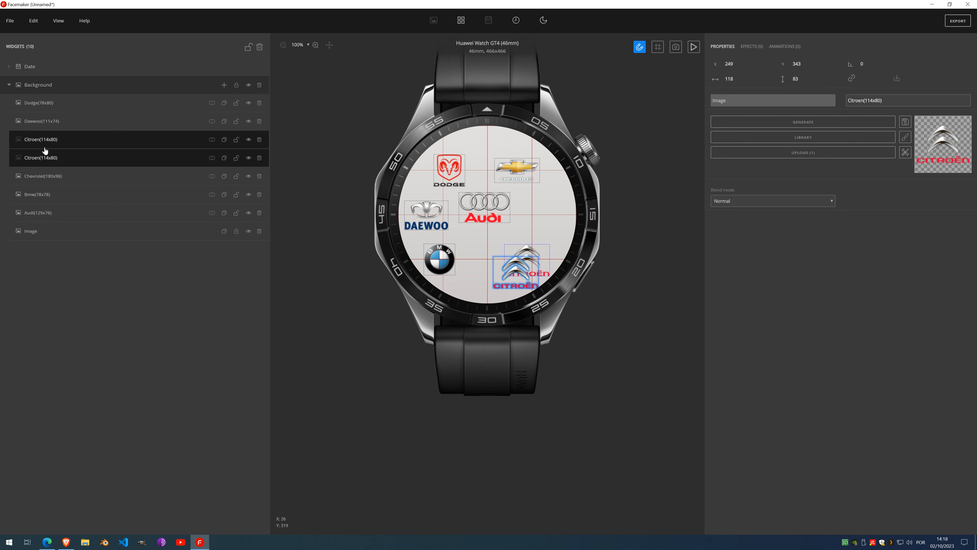
{"action": "left_click", "coordinate": [119, 71]}
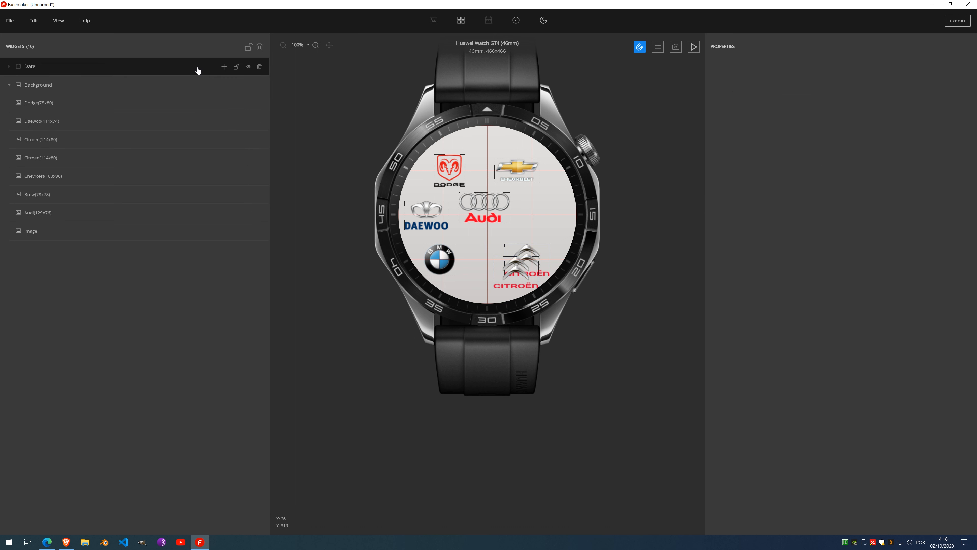
{"action": "key", "text": "ctrl+v"}
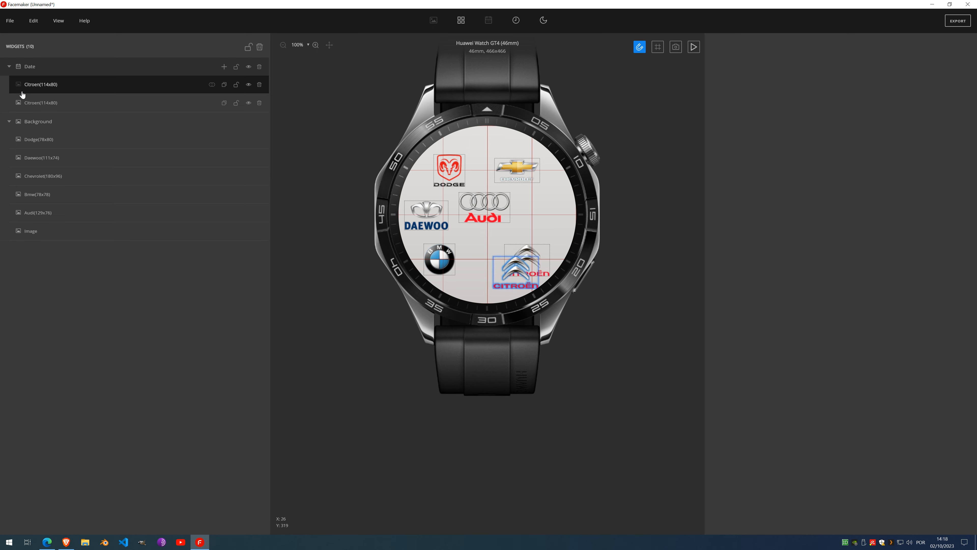
Step: Select both Citroen images in the Date group and move them back to the top of the Background group
{"action": "left_click", "coordinate": [43, 102]}
{"action": "left_click", "coordinate": [40, 103]}
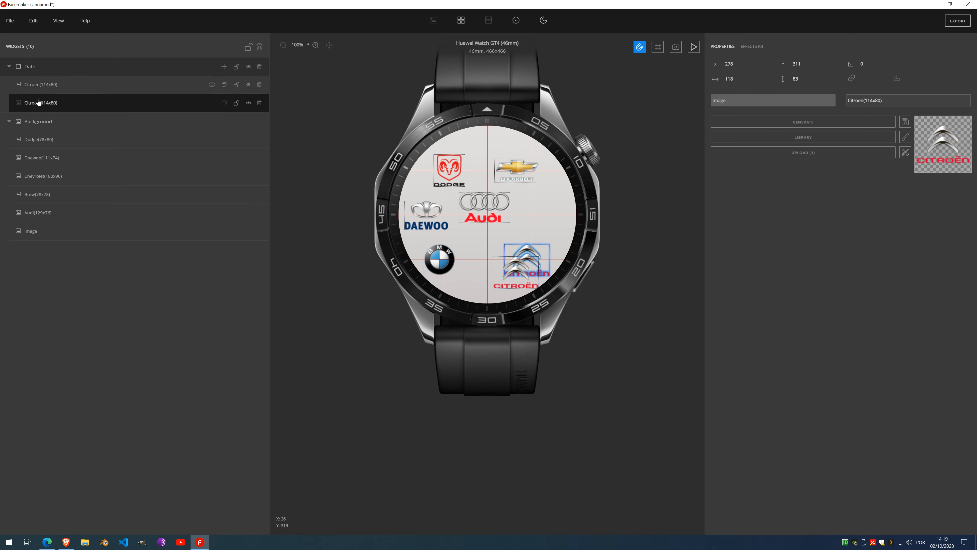
{"action": "left_click", "coordinate": [37, 89]}
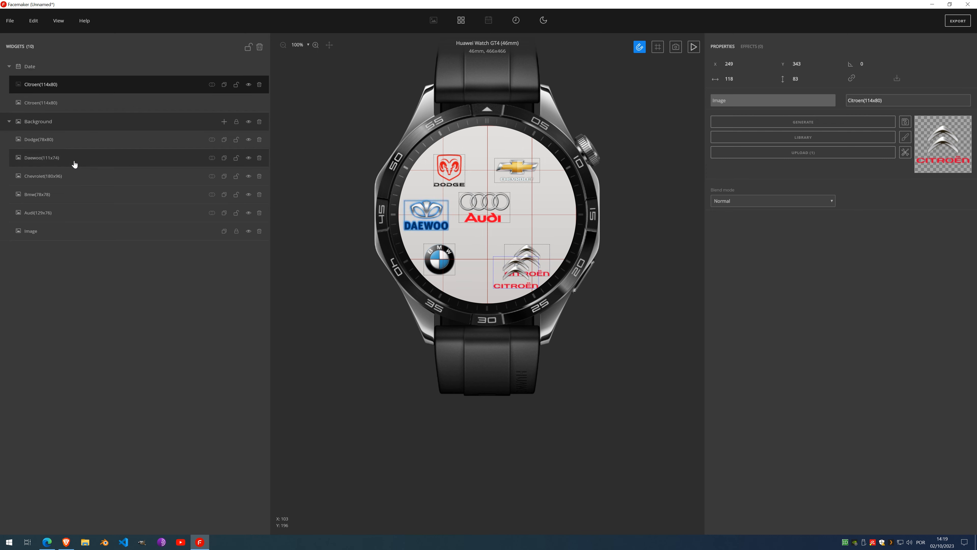
{"action": "left_click", "coordinate": [54, 106]}
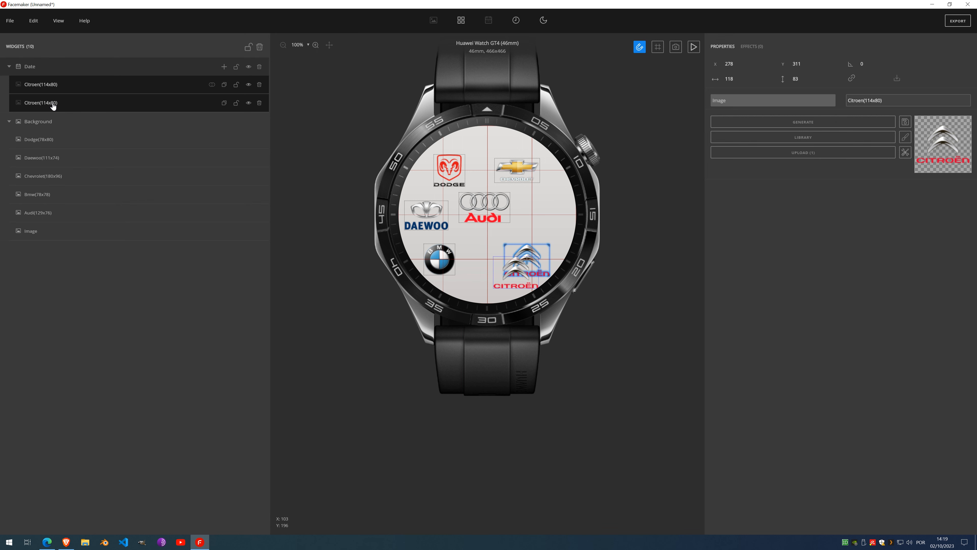
{"action": "left_click", "coordinate": [39, 122]}
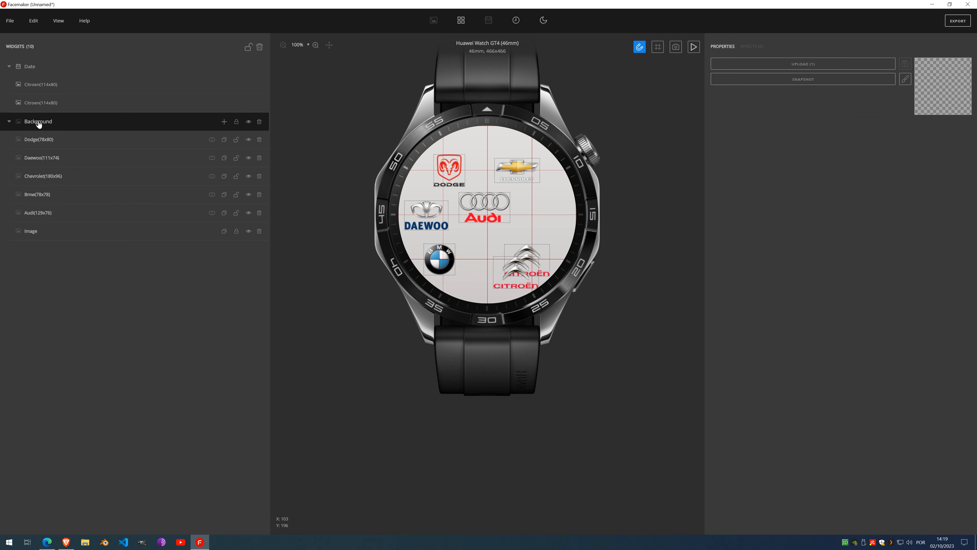
{"action": "key", "text": "ctrl+z"}
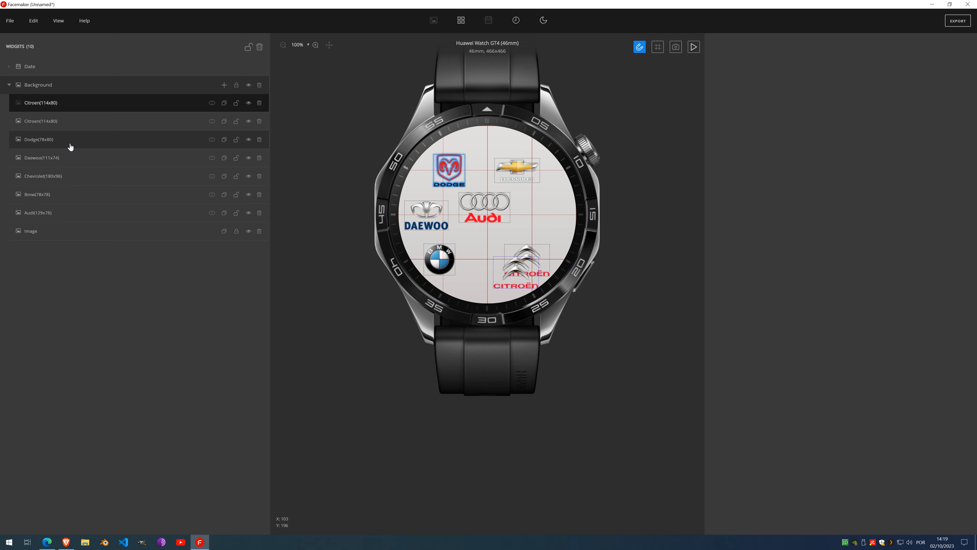
Step: Separate the two Citroen logos, placing one beside the Audi logo and the other beneath it at X 252, Y 298
{"action": "left_click", "coordinate": [45, 123]}
{"action": "left_click", "coordinate": [42, 106]}
{"action": "left_click", "coordinate": [41, 124]}
{"action": "left_click", "coordinate": [41, 105]}
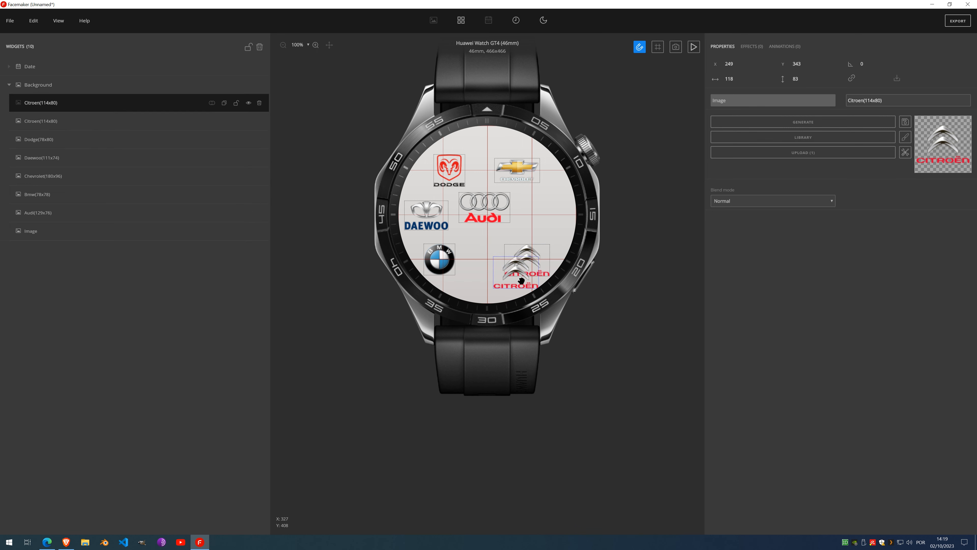
{"action": "left_click_drag", "start_coordinate": [515, 280], "coordinate": [533, 234]}
{"action": "left_click", "coordinate": [488, 279]}
{"action": "left_click_drag", "start_coordinate": [487, 279], "coordinate": [524, 264]}
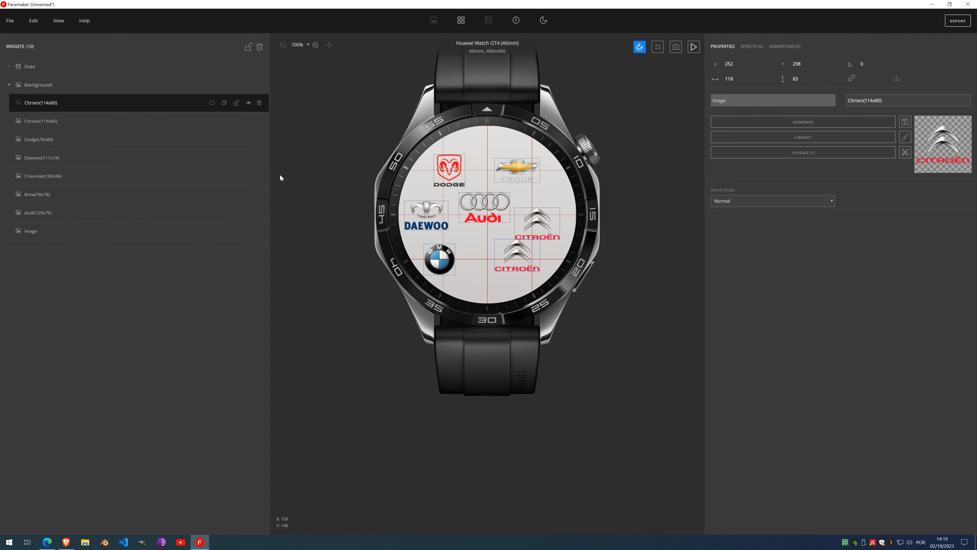
Step: Move the BMW logo to X 140, Y 270 below the Audi logo and merge it with the Audi image using Add
{"action": "left_click_drag", "start_coordinate": [447, 259], "coordinate": [475, 243]}
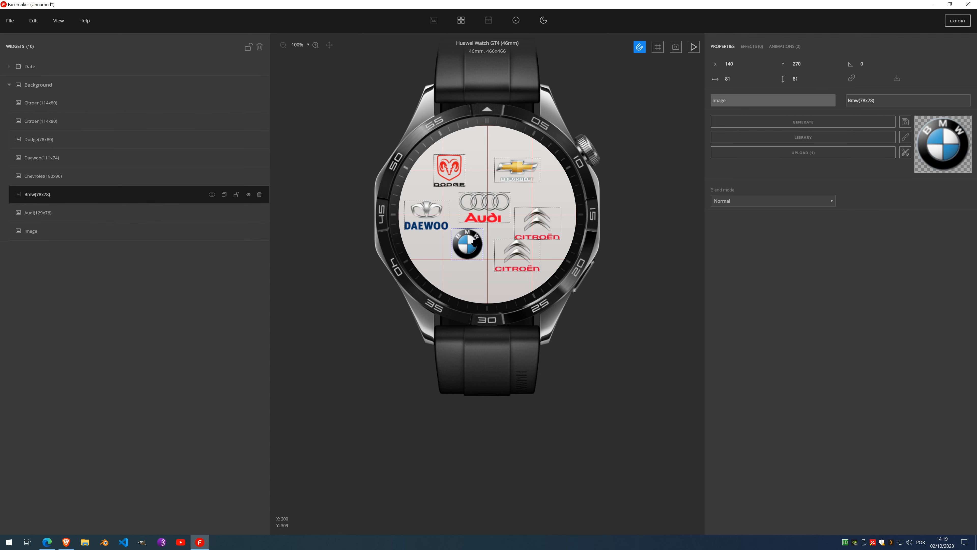
{"action": "left_click", "coordinate": [107, 212]}
{"action": "left_click", "coordinate": [105, 198]}
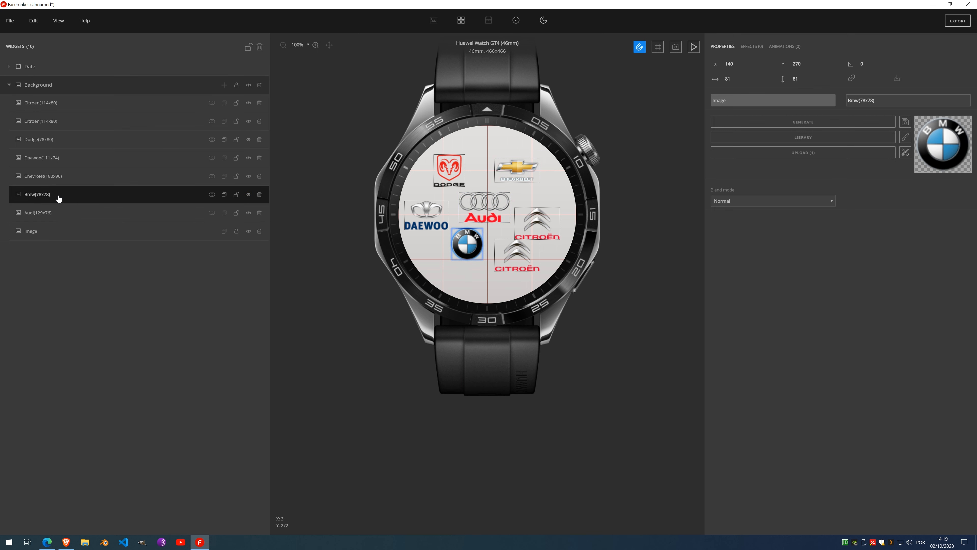
{"action": "left_click", "coordinate": [45, 214]}
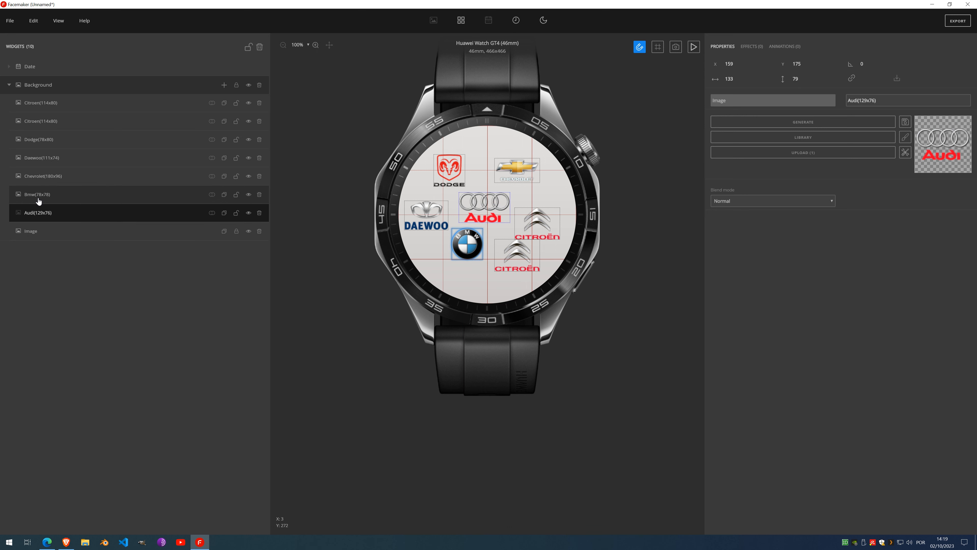
{"action": "left_click", "coordinate": [38, 200]}
{"action": "left_click", "coordinate": [43, 214]}
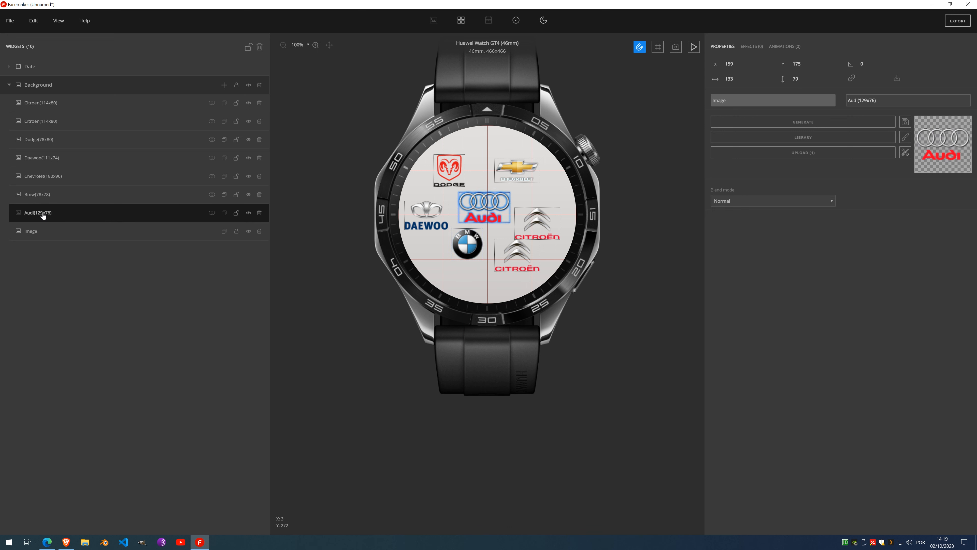
{"action": "left_click", "coordinate": [43, 200]}
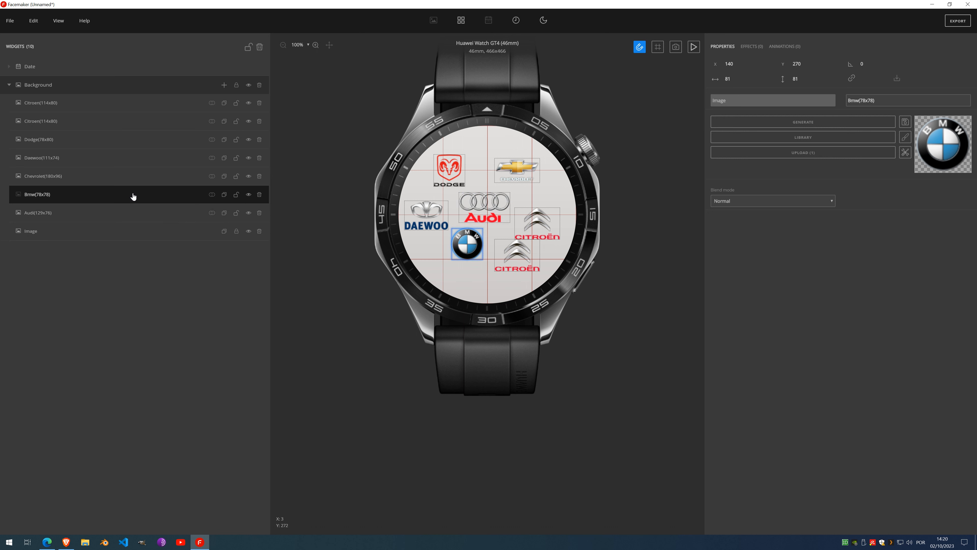
{"action": "left_click", "coordinate": [212, 195]}
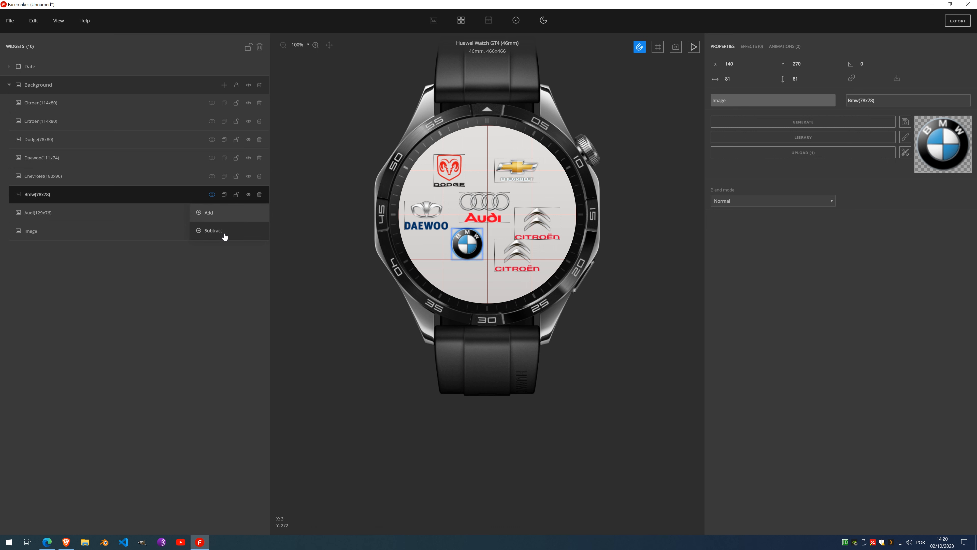
{"action": "left_click", "coordinate": [211, 218]}
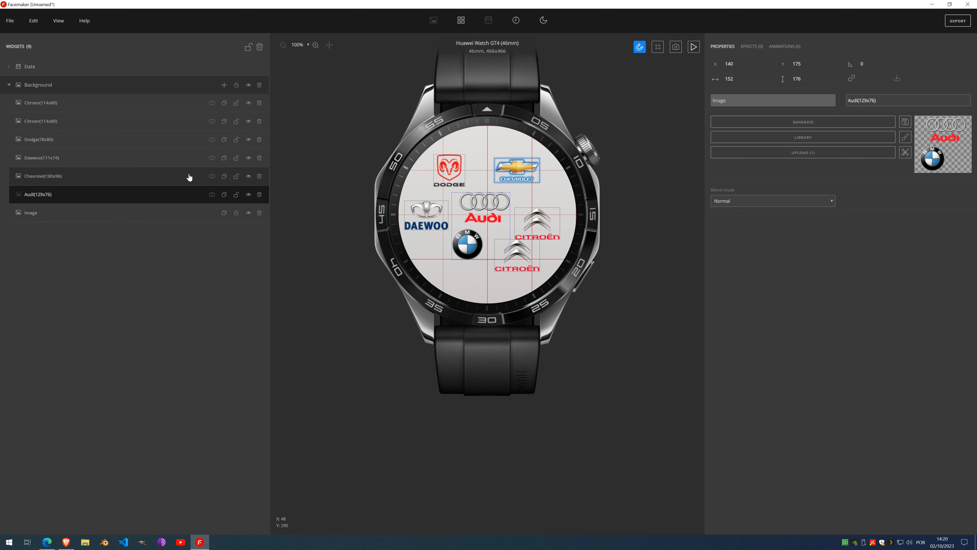
Step: Hide the Chevrolet, Daewoo, Dodge and both Citroen images in the Background group
{"action": "left_click", "coordinate": [248, 176]}
{"action": "left_click", "coordinate": [248, 158]}
{"action": "left_click", "coordinate": [248, 139]}
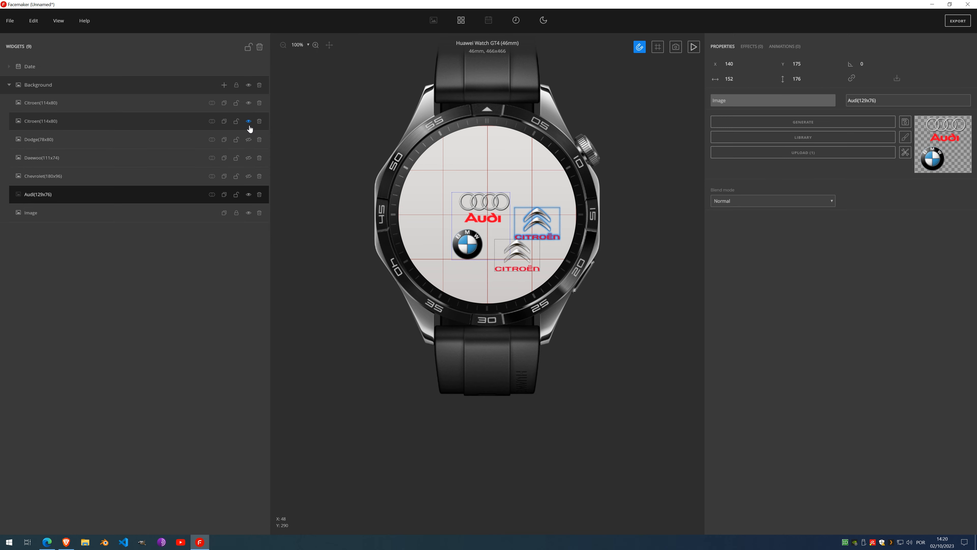
{"action": "left_click", "coordinate": [248, 121]}
{"action": "left_click", "coordinate": [248, 103]}
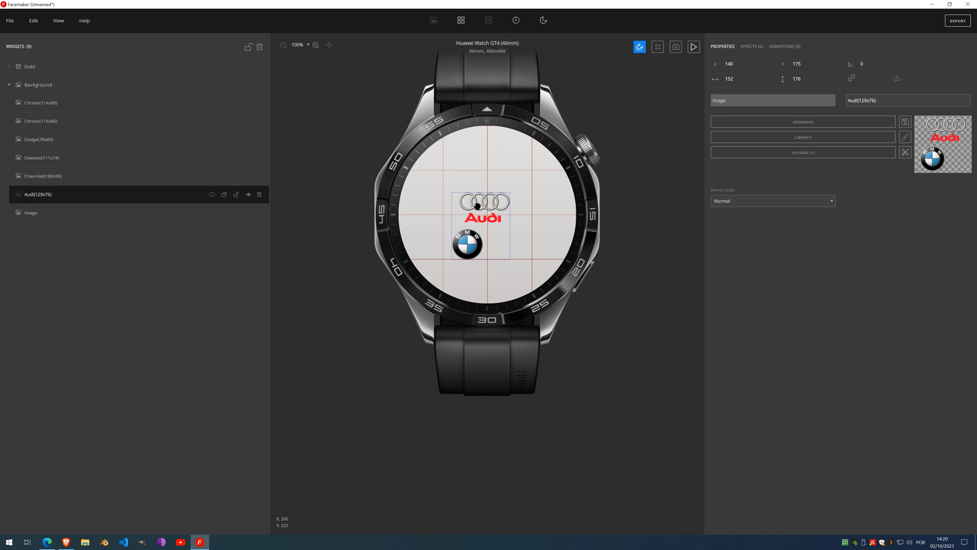
Step: Move the merged Audi and BMW image to X 157, Y 160, and lock and hide it
{"action": "mouse_move", "coordinate": [478, 205]}
{"action": "left_mouse_down"}
{"action": "mouse_move", "coordinate": [463, 178]}
{"action": "mouse_move", "coordinate": [460, 190]}
{"action": "mouse_move", "coordinate": [504, 217]}
{"action": "mouse_move", "coordinate": [485, 169]}
{"action": "mouse_move", "coordinate": [484, 197]}
{"action": "left_mouse_up"}
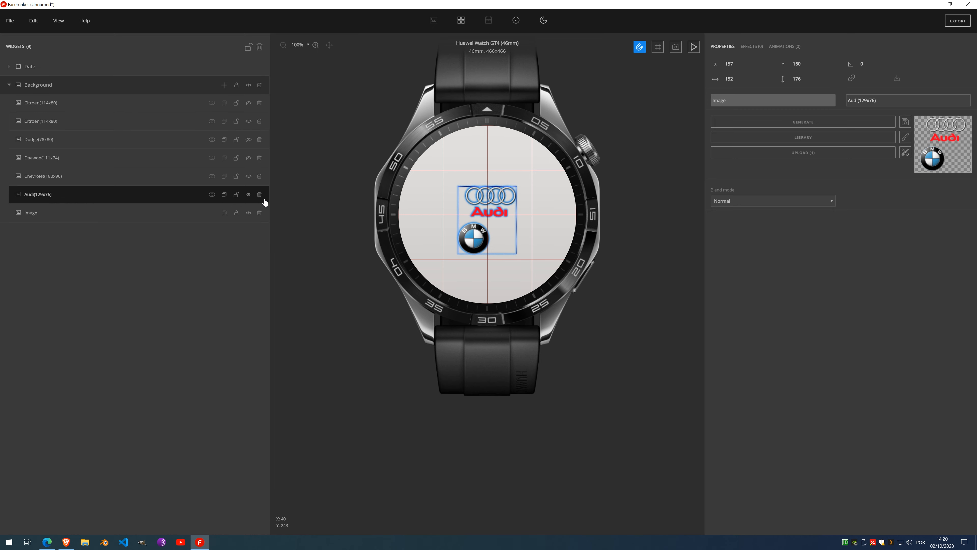
{"action": "left_click", "coordinate": [236, 196]}
{"action": "left_click", "coordinate": [248, 195]}
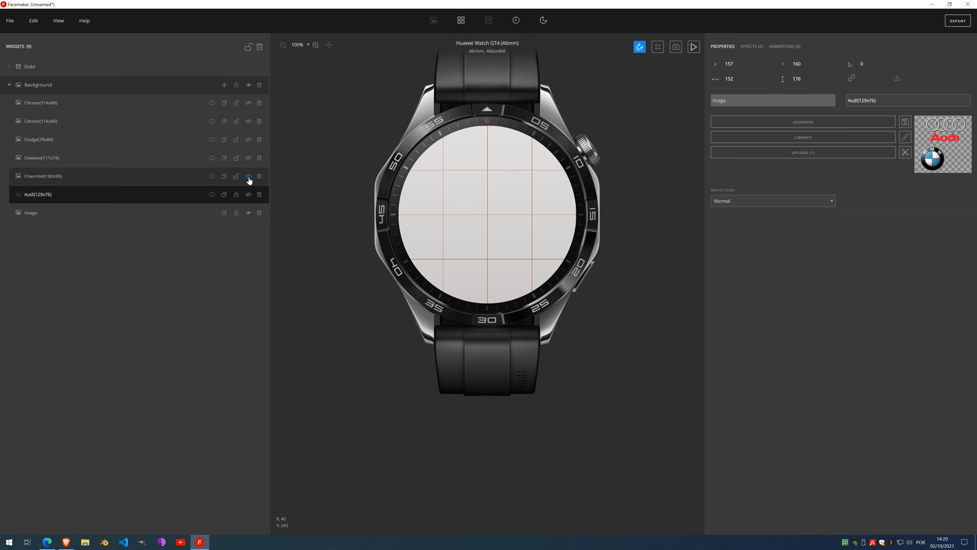
Step: Show the Chevrolet and Daewoo images and overlap them, with Daewoo at X 176, Y 195 and Chevrolet at X 216, Y 215
{"action": "left_click", "coordinate": [249, 176]}
{"action": "left_click", "coordinate": [249, 157]}
{"action": "left_click_drag", "start_coordinate": [432, 217], "coordinate": [485, 224]}
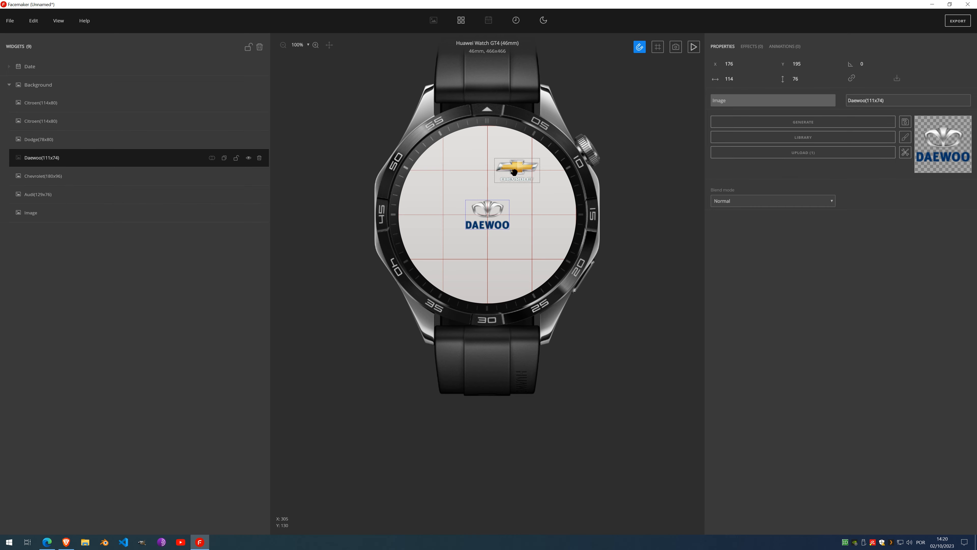
{"action": "left_click_drag", "start_coordinate": [514, 172], "coordinate": [511, 224]}
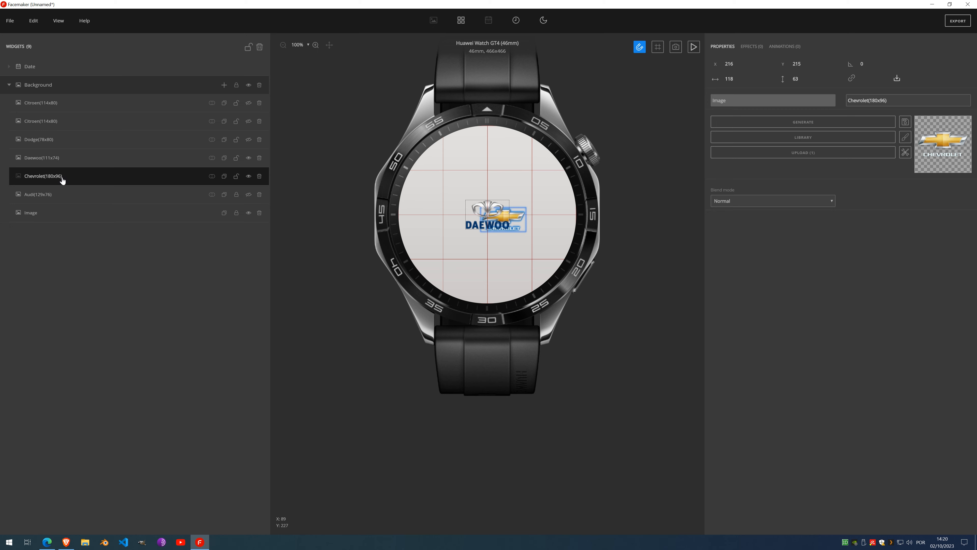
Step: Place the Chevrolet image above Daewoo in the layer order and reposition it over the Daewoo logo at X 210, Y 211
{"action": "left_click_drag", "start_coordinate": [63, 180], "coordinate": [63, 161]}
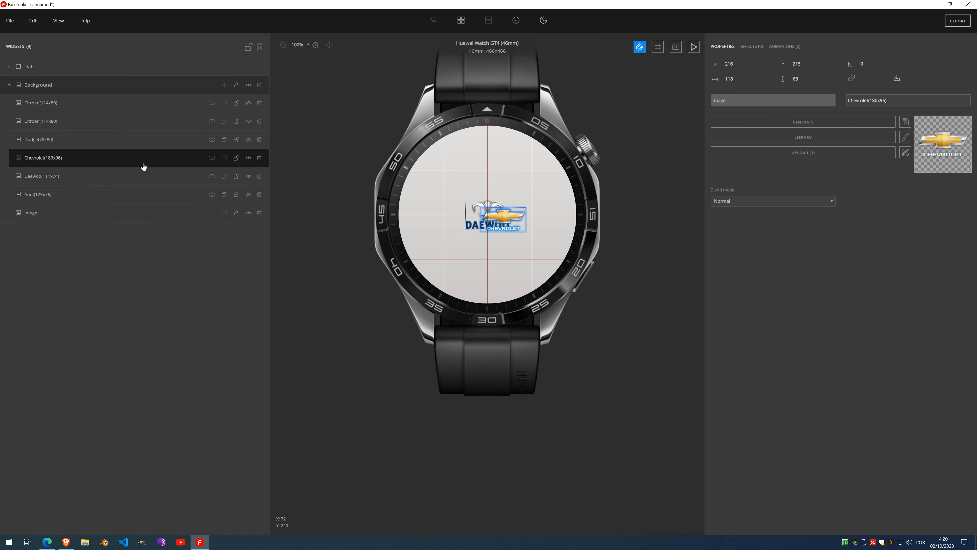
{"action": "left_click_drag", "start_coordinate": [508, 219], "coordinate": [454, 207]}
{"action": "scroll", "coordinate": [512, 220], "scroll_direction": "up", "scroll_amount": 4}
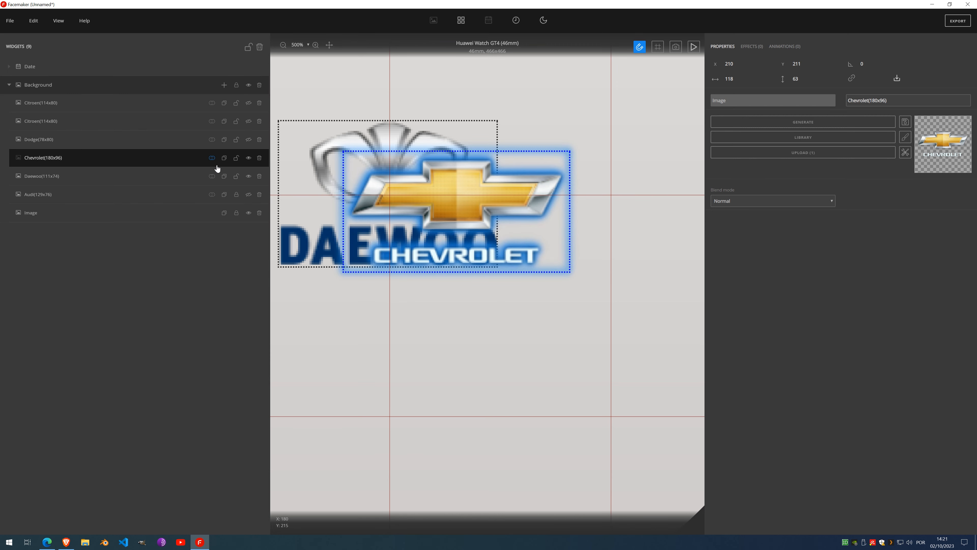
Step: Merge the Chevrolet image down into the Daewoo image using the Add option
{"action": "left_click", "coordinate": [211, 159]}
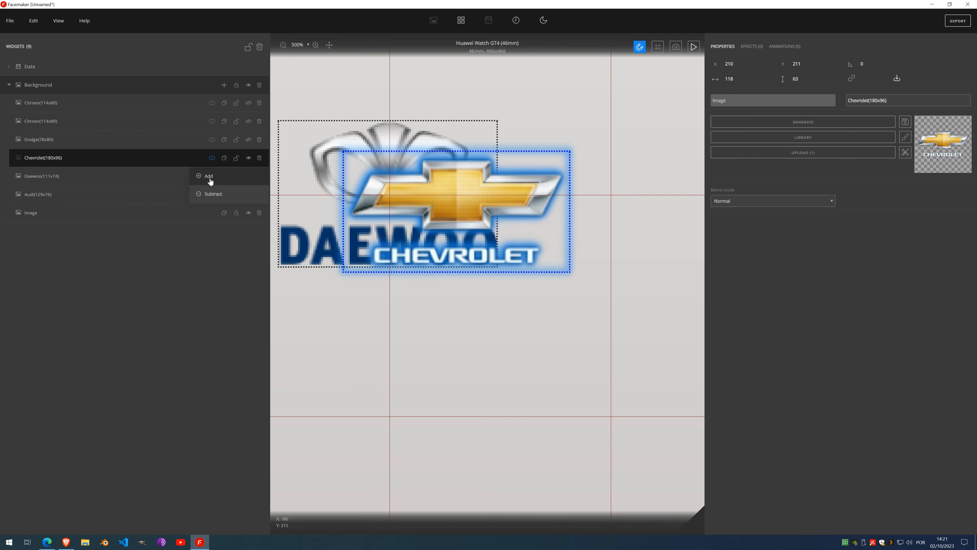
{"action": "left_click", "coordinate": [208, 176]}
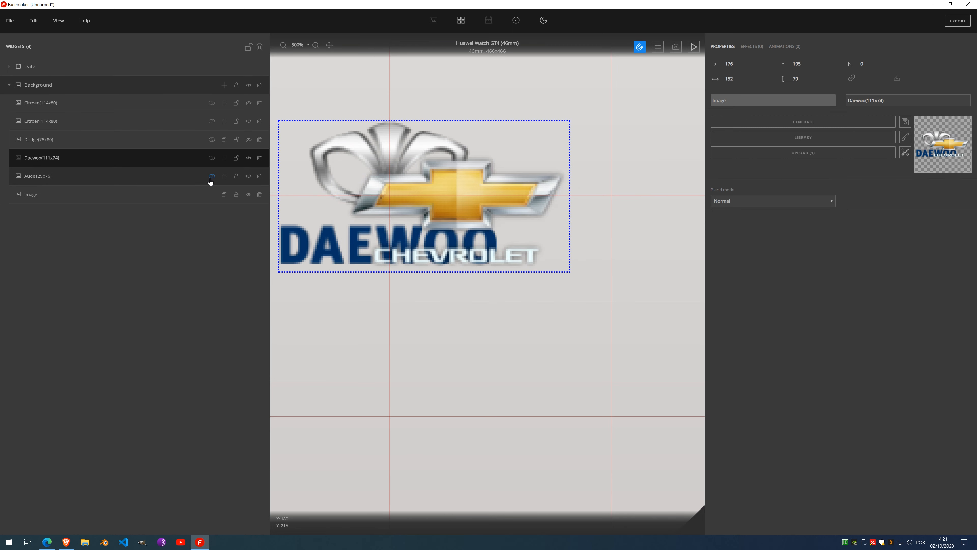
{"action": "scroll", "coordinate": [387, 197], "scroll_direction": "down", "scroll_amount": 4}
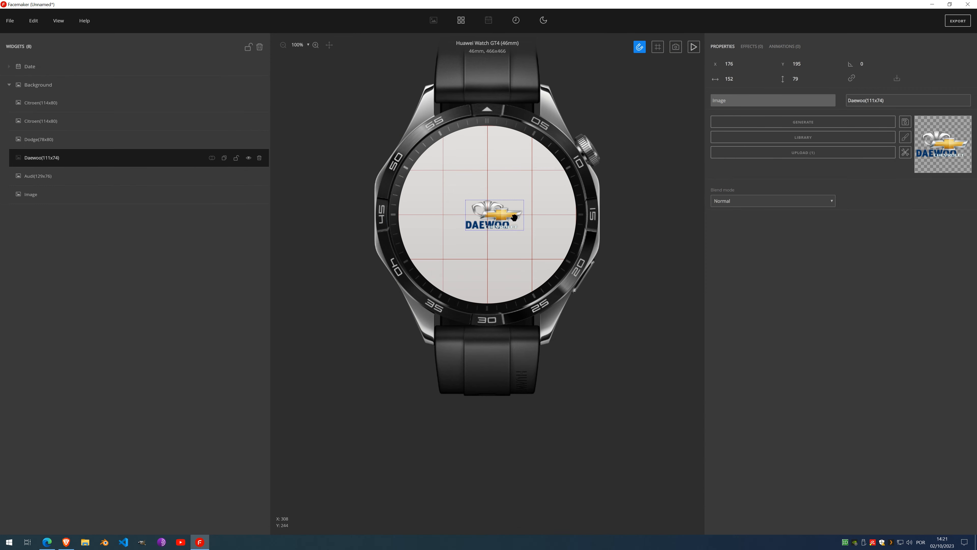
{"action": "scroll", "coordinate": [497, 214], "scroll_direction": "up", "scroll_amount": 4}
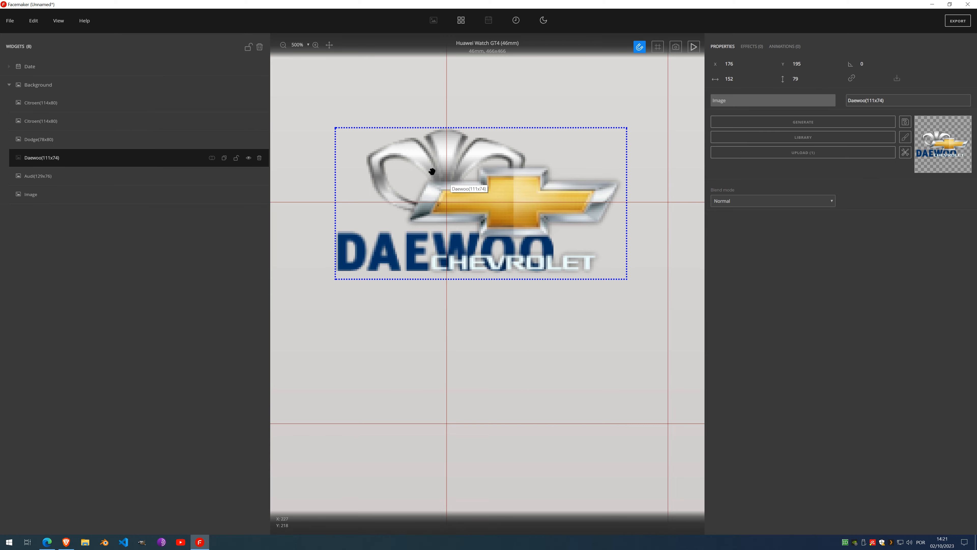
Step: Move the merged Daewoo and Chevrolet image to X 158, Y 194, and hide the red guide lines on the watch face
{"action": "left_click_drag", "start_coordinate": [430, 166], "coordinate": [394, 165]}
{"action": "scroll", "coordinate": [457, 202], "scroll_direction": "down", "scroll_amount": 5}
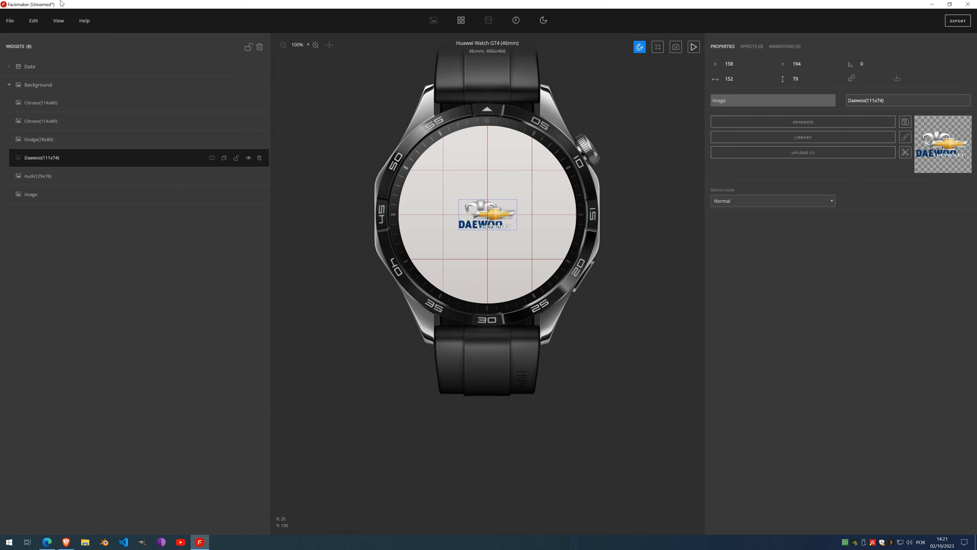
{"action": "left_click", "coordinate": [59, 23]}
{"action": "left_click", "coordinate": [68, 78]}
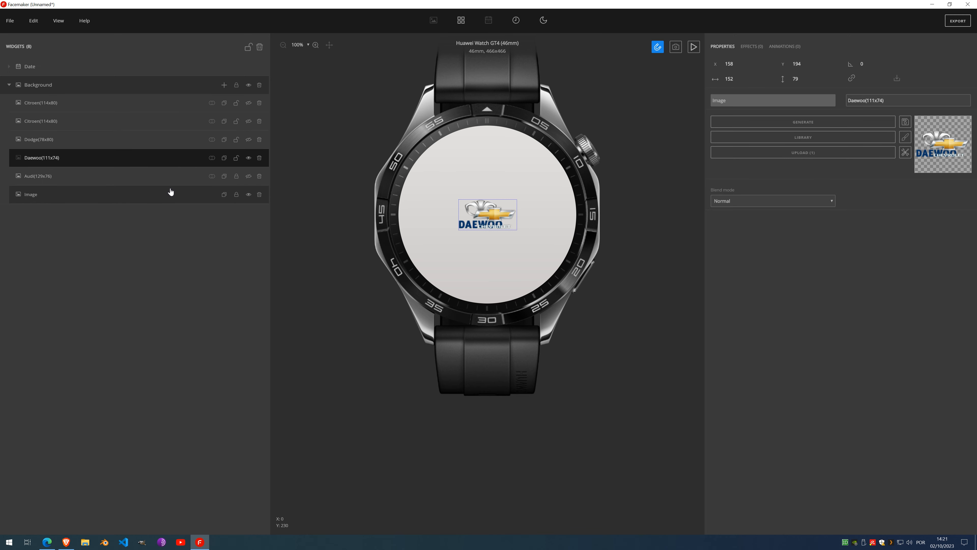
Step: Add an artistic text widget reading FACEMAKER to the Background group and move it over the merged logo at X 87, Y 186
{"action": "left_click", "coordinate": [223, 85]}
{"action": "left_click", "coordinate": [221, 158]}
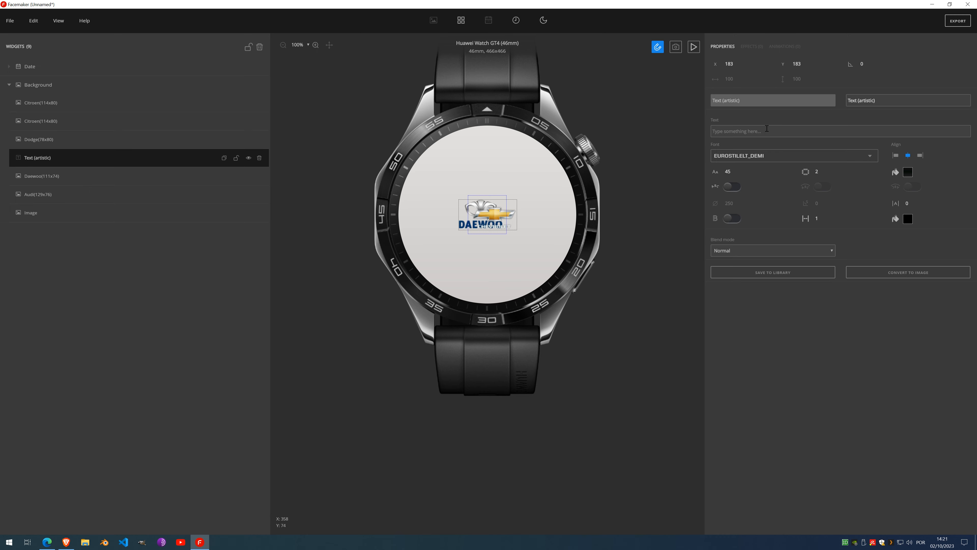
{"action": "type", "text": "FACEMAKER"}
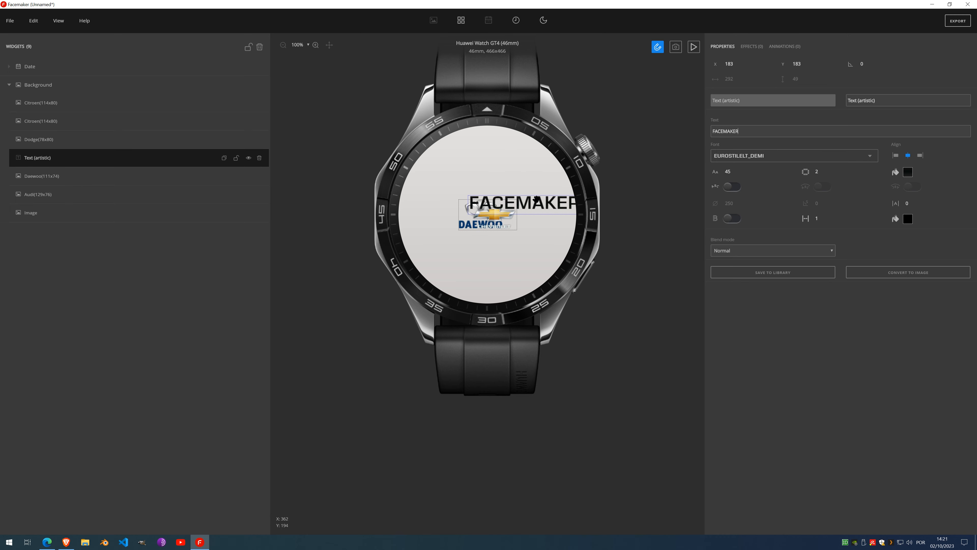
{"action": "left_click_drag", "start_coordinate": [536, 199], "coordinate": [499, 200]}
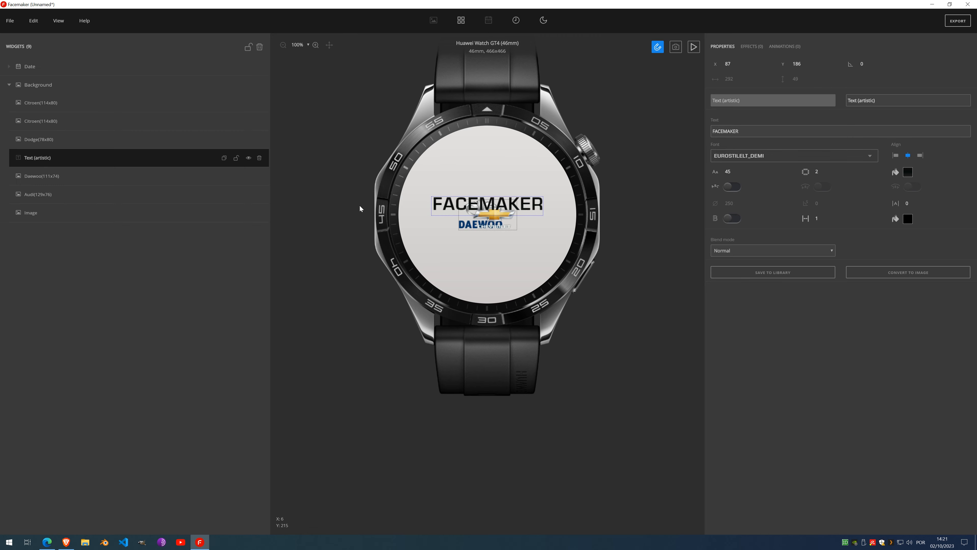
Step: Change the artistic text to FM and move it over the merged logo at X 196, Y 174
{"action": "left_click", "coordinate": [128, 176]}
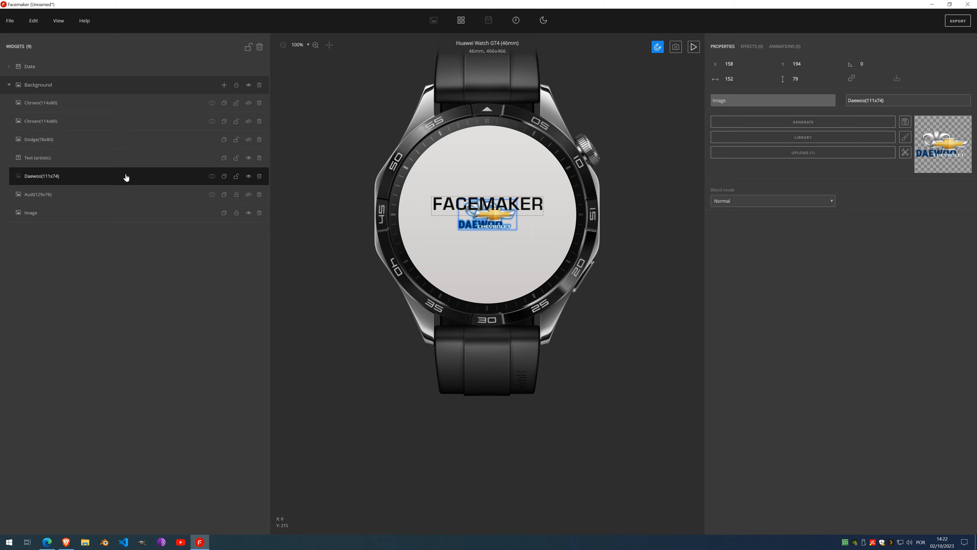
{"action": "left_click", "coordinate": [125, 164]}
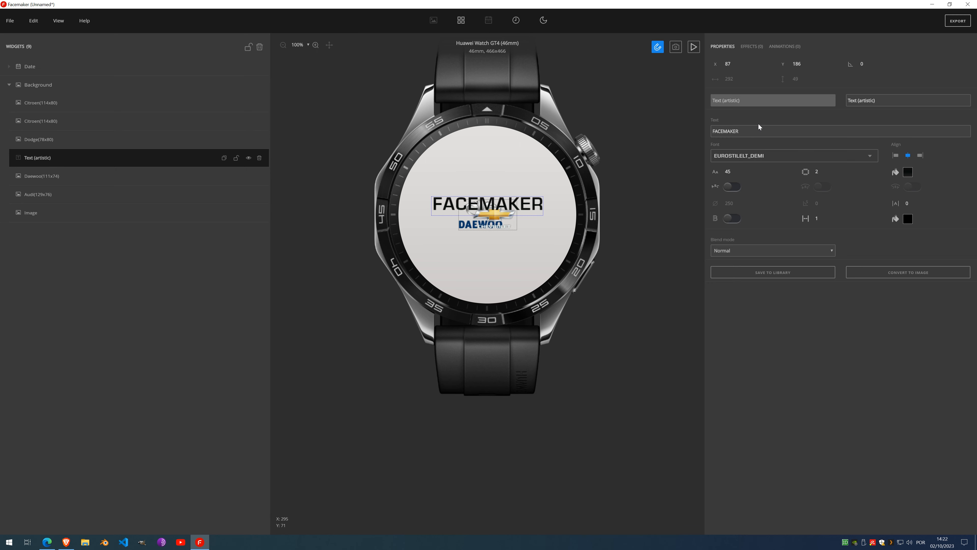
{"action": "key", "text": "BackSpace"}
{"action": "key", "text": "BackSpace"}
{"action": "key", "text": "BackSpace"}
{"action": "key", "text": "BackSpace"}
{"action": "key", "text": "BackSpace"}
{"action": "key", "text": "BackSpace"}
{"action": "key", "text": "BackSpace"}
{"action": "key", "text": "BackSpace"}
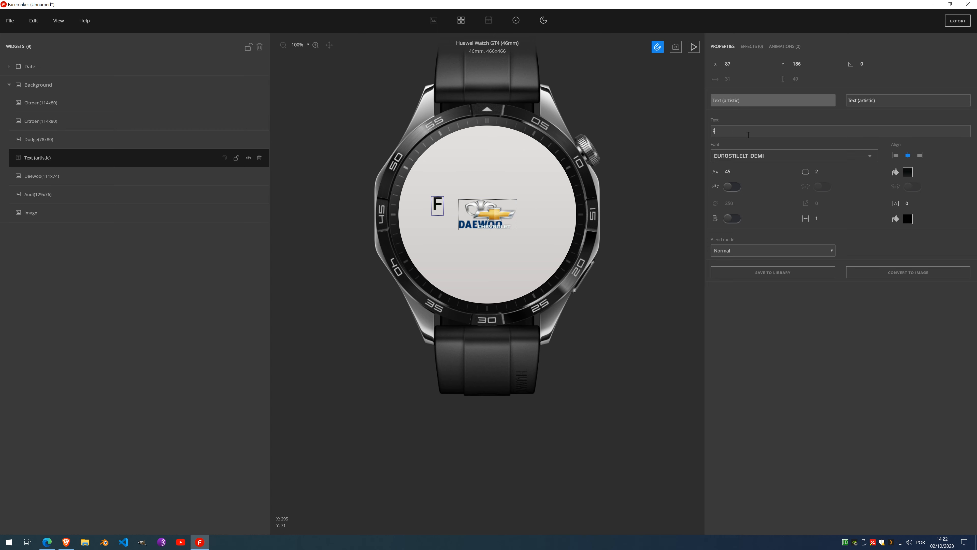
{"action": "type", "text": "m"}
{"action": "key", "text": "BackSpace"}
{"action": "type", "text": "M"}
{"action": "left_click_drag", "start_coordinate": [446, 204], "coordinate": [492, 205]}
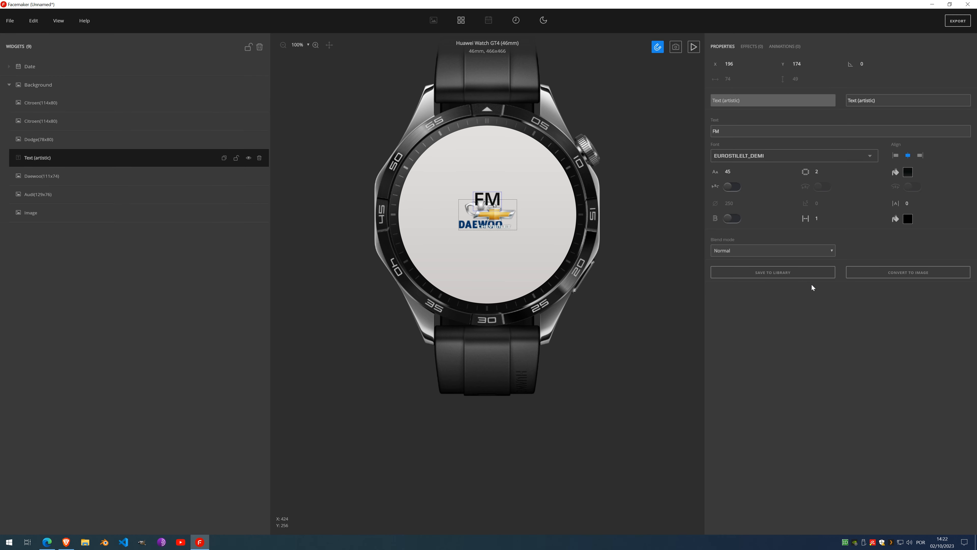
Step: Convert the FM text to an image and merge it down into the Daewoo image
{"action": "left_click", "coordinate": [877, 273]}
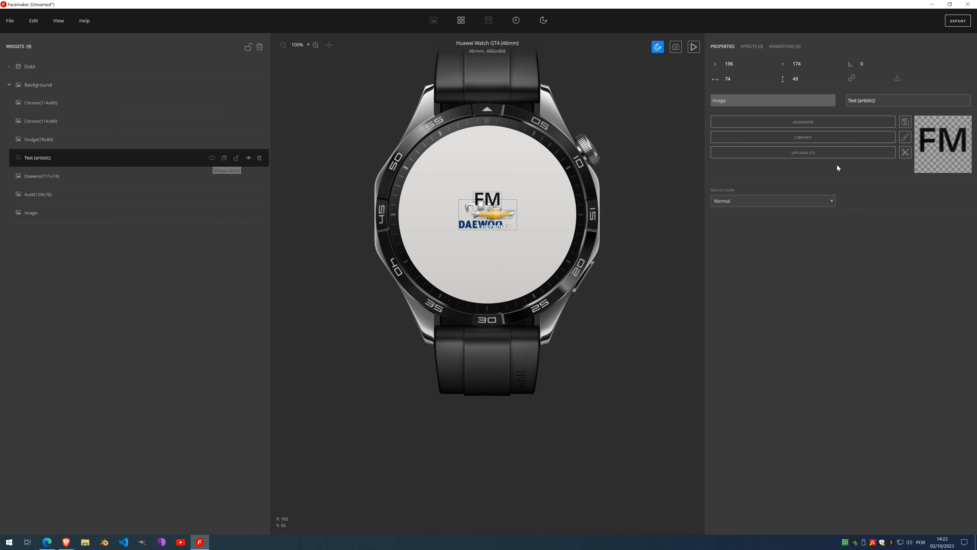
{"action": "left_click", "coordinate": [212, 159]}
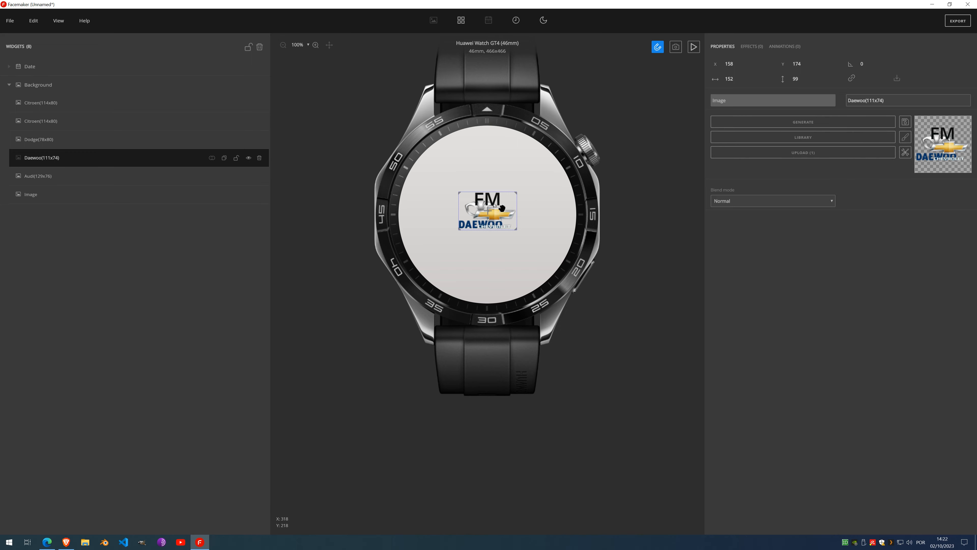
Step: Move the Daewoo logo image to about X 154, Y 190 on the watch face
{"action": "scroll", "coordinate": [486, 208], "scroll_direction": "up", "scroll_amount": 5}
{"action": "left_click_drag", "start_coordinate": [500, 190], "coordinate": [491, 224]}
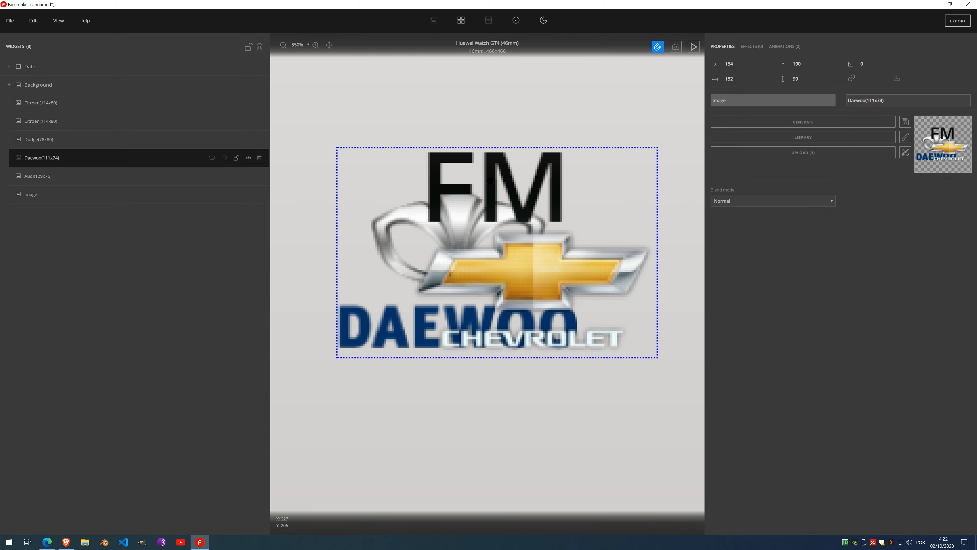
{"action": "scroll", "coordinate": [439, 221], "scroll_direction": "down", "scroll_amount": 9}
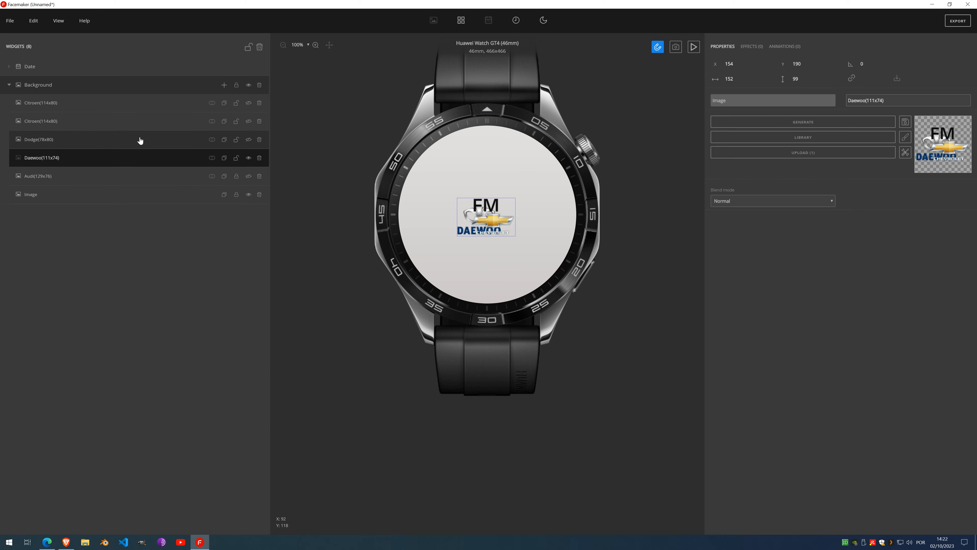
{"action": "left_click", "coordinate": [225, 85]}
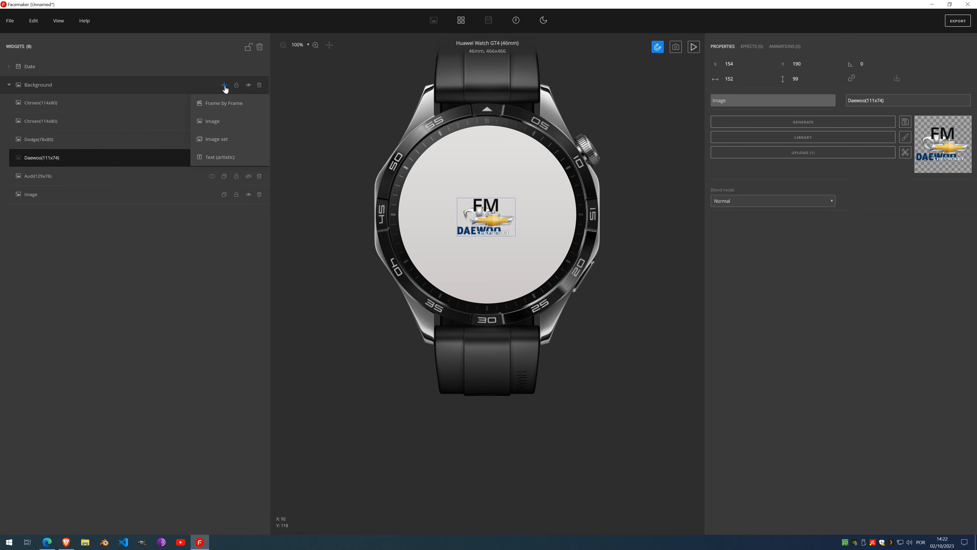
{"action": "left_click", "coordinate": [227, 128]}
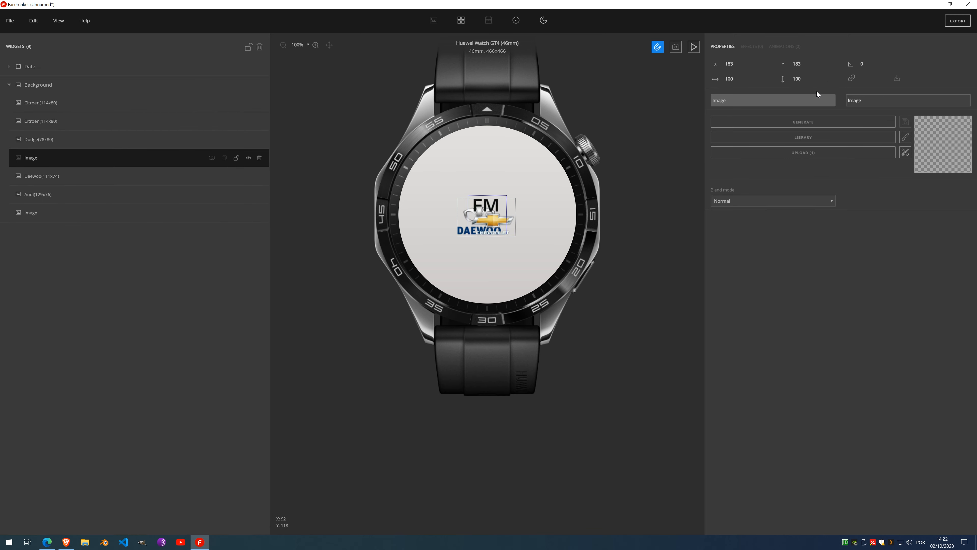
{"action": "left_click", "coordinate": [260, 158]}
Step: Add a Frame by Frame widget to the Background group and fill it with the fighter animation from the library
{"action": "left_click", "coordinate": [225, 85]}
{"action": "left_click", "coordinate": [214, 101]}
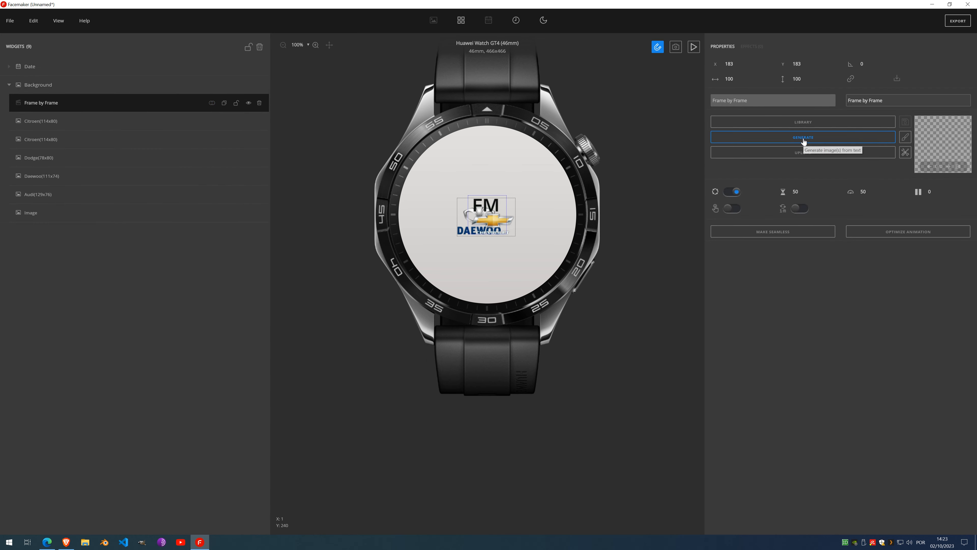
{"action": "left_click", "coordinate": [812, 123]}
{"action": "scroll", "coordinate": [565, 310], "scroll_direction": "down", "scroll_amount": 10}
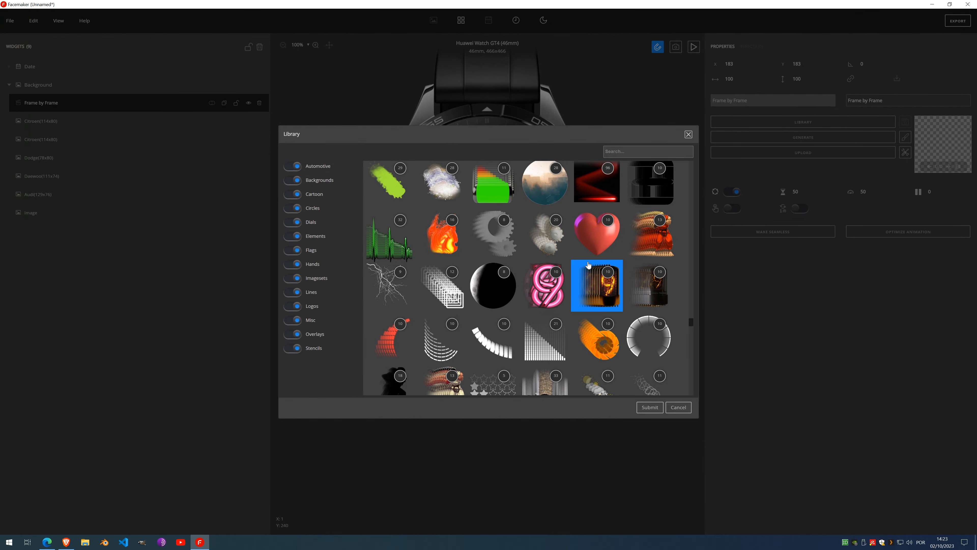
{"action": "scroll", "coordinate": [578, 266], "scroll_direction": "down", "scroll_amount": 3}
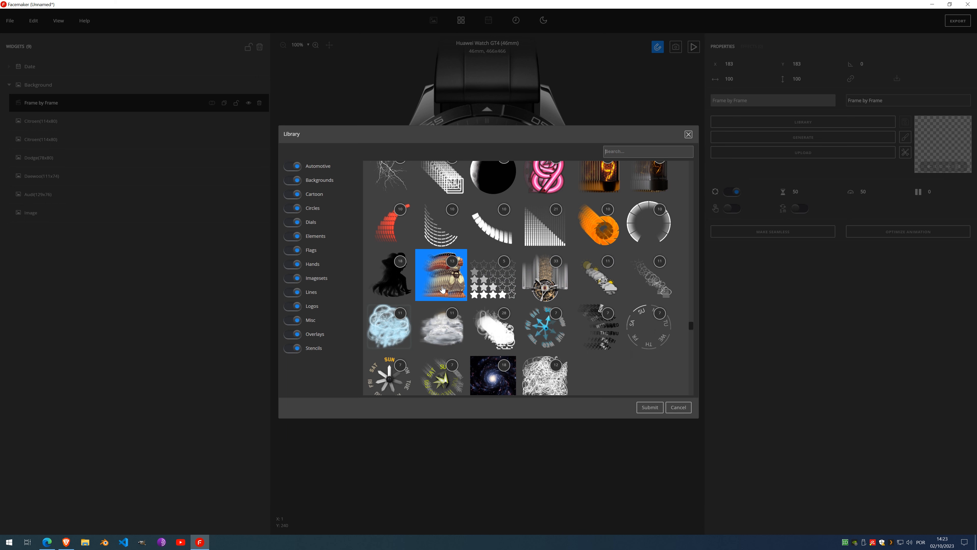
{"action": "double_click", "coordinate": [443, 290]}
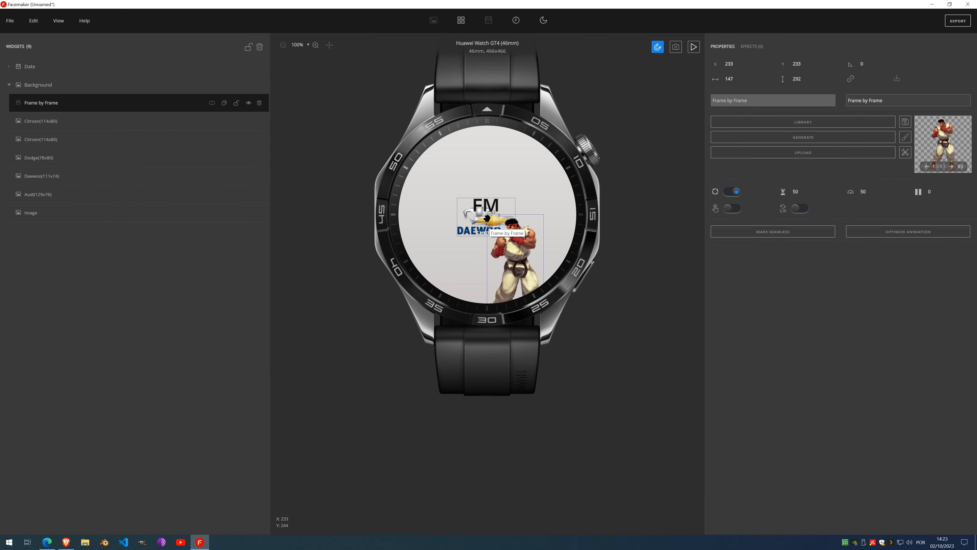
Step: Shrink the fighter animation to about 99 by 197 and arrange it so its feet overlap the Daewoo logo
{"action": "left_click_drag", "start_coordinate": [487, 218], "coordinate": [436, 216]}
{"action": "left_click_drag", "start_coordinate": [514, 247], "coordinate": [506, 183]}
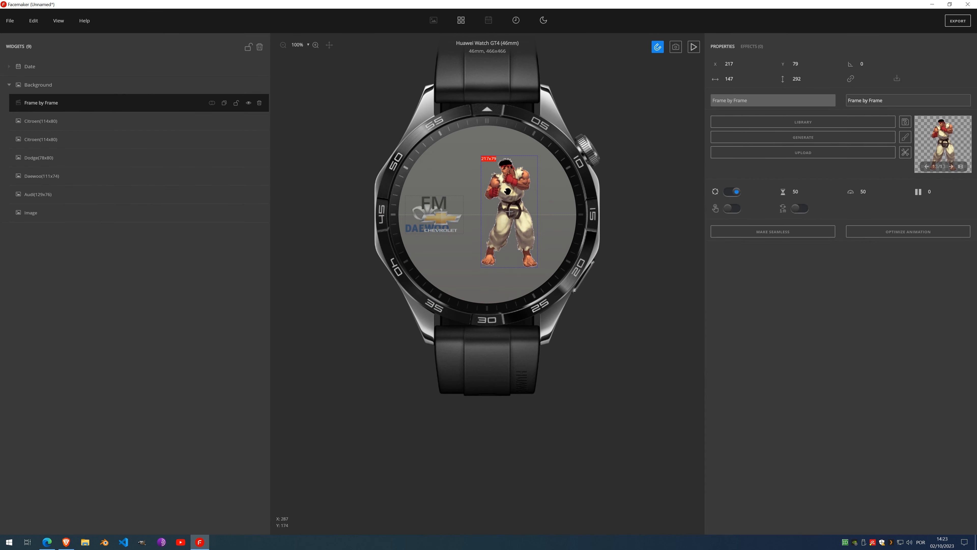
{"action": "left_click_drag", "start_coordinate": [537, 268], "coordinate": [511, 226]}
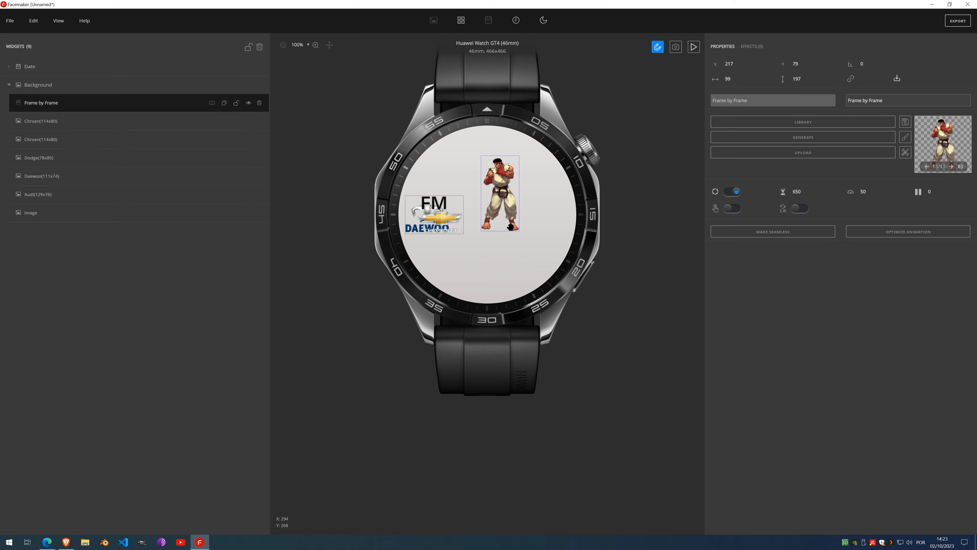
{"action": "left_click_drag", "start_coordinate": [437, 217], "coordinate": [484, 253]}
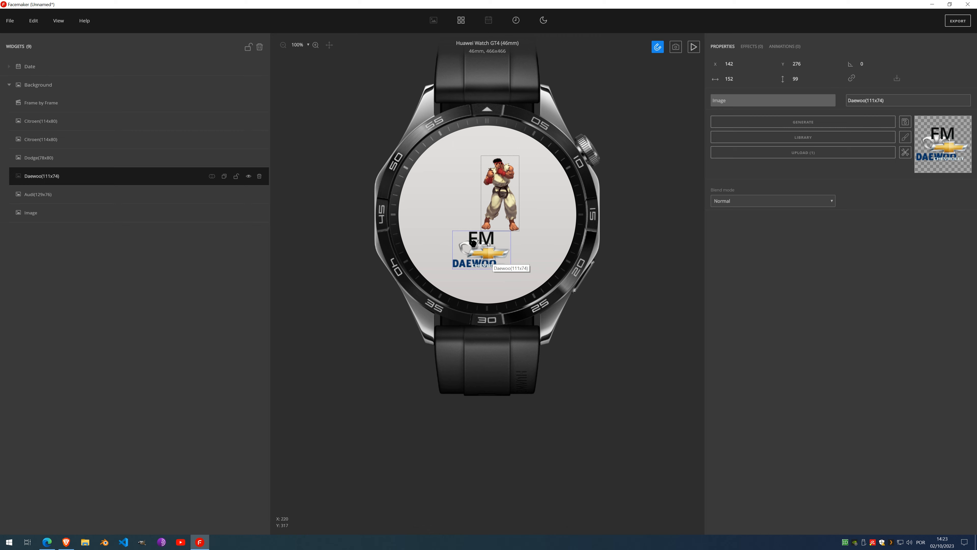
{"action": "left_click_drag", "start_coordinate": [503, 185], "coordinate": [484, 206]}
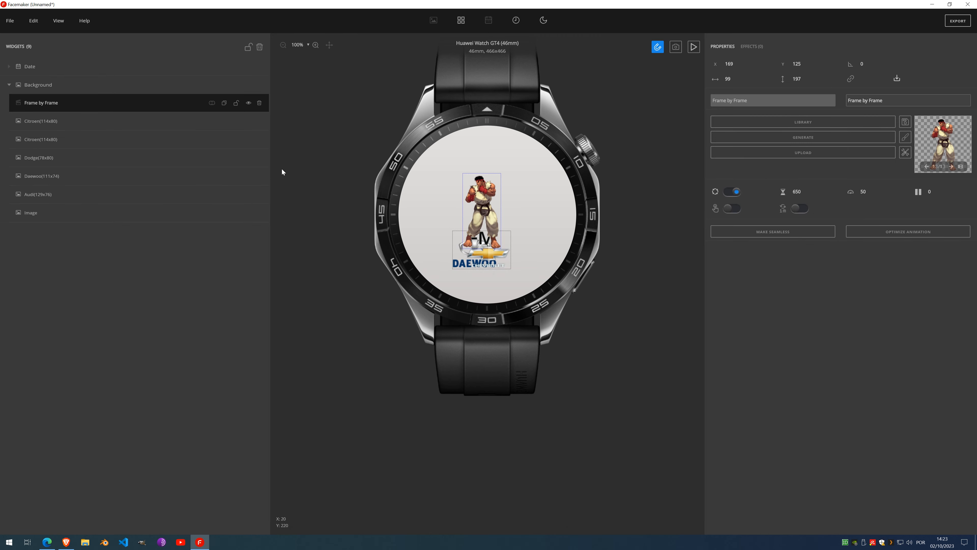
Step: Reorder the Daewoo image directly beneath the Frame by Frame widget and merge the two widgets
{"action": "left_click", "coordinate": [54, 182]}
{"action": "left_click_drag", "start_coordinate": [57, 180], "coordinate": [58, 120]}
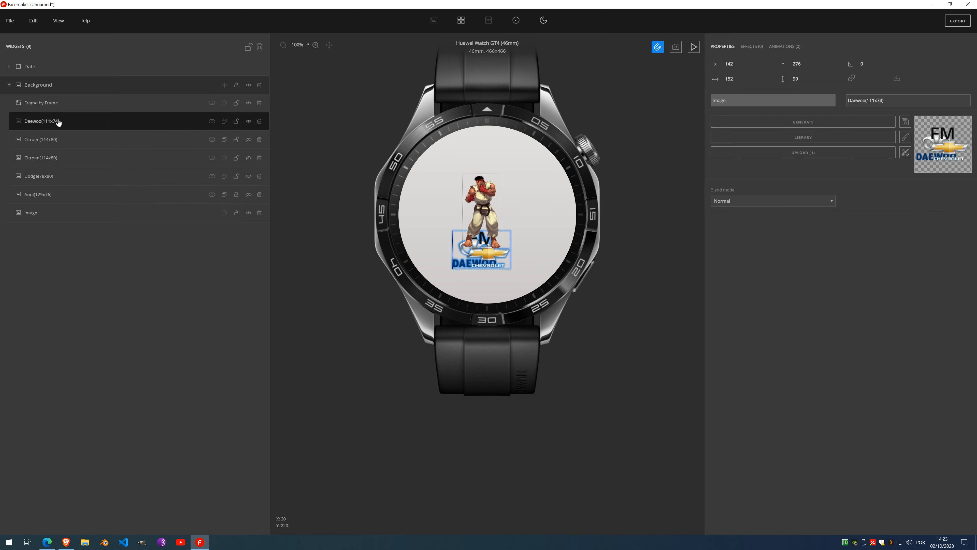
{"action": "left_click", "coordinate": [45, 103]}
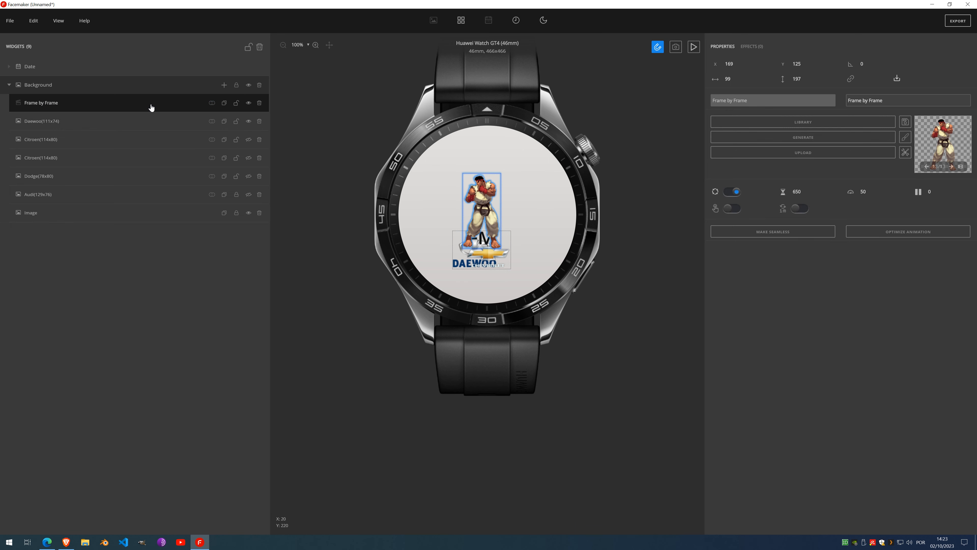
{"action": "left_click", "coordinate": [212, 103]}
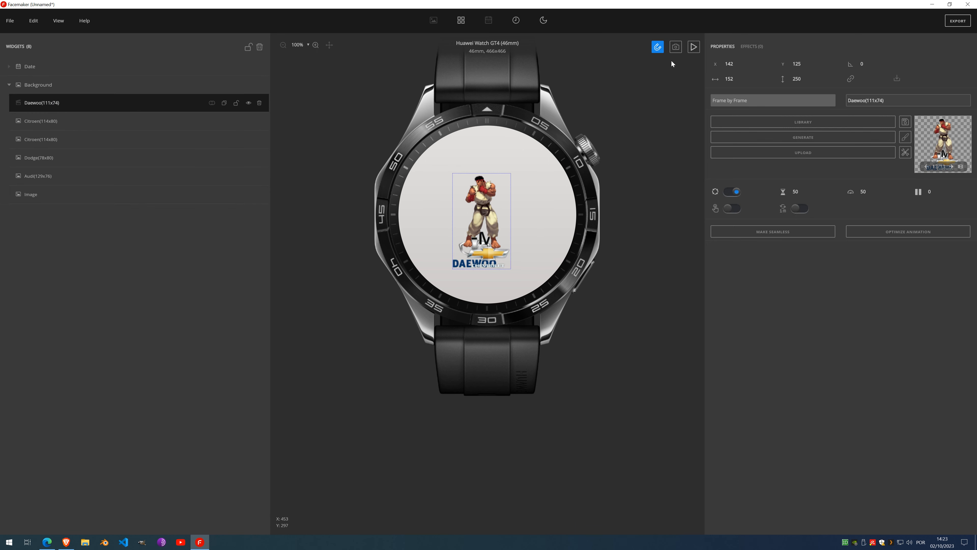
Step: Preview the merged fighter and Daewoo animation and examine its individual frames in the frame editor
{"action": "left_click", "coordinate": [693, 48]}
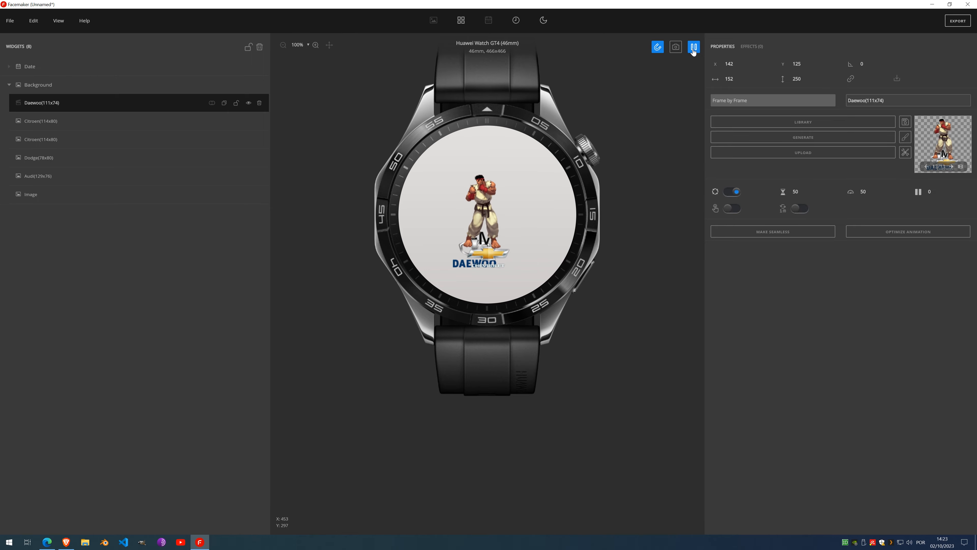
{"action": "scroll", "coordinate": [484, 217], "scroll_direction": "up", "scroll_amount": 2}
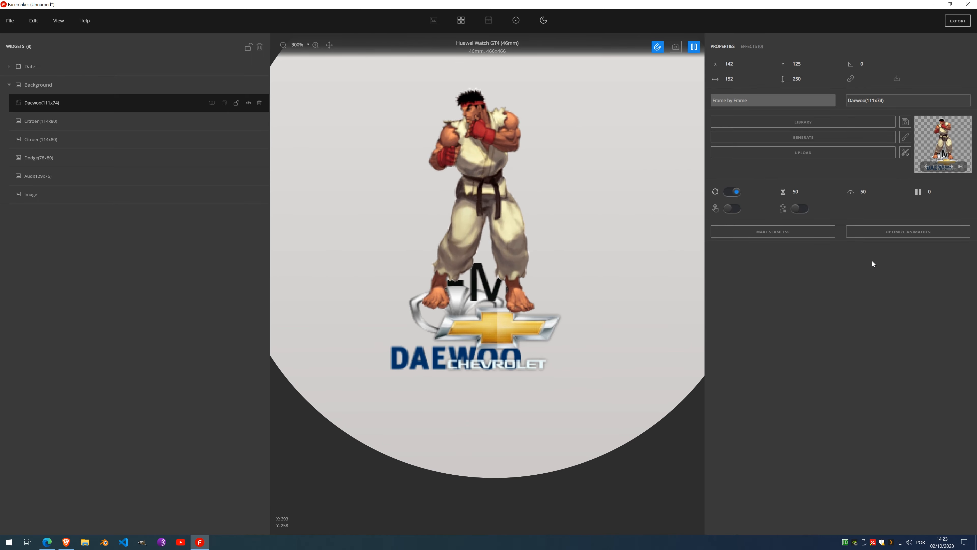
{"action": "left_click", "coordinate": [961, 166]}
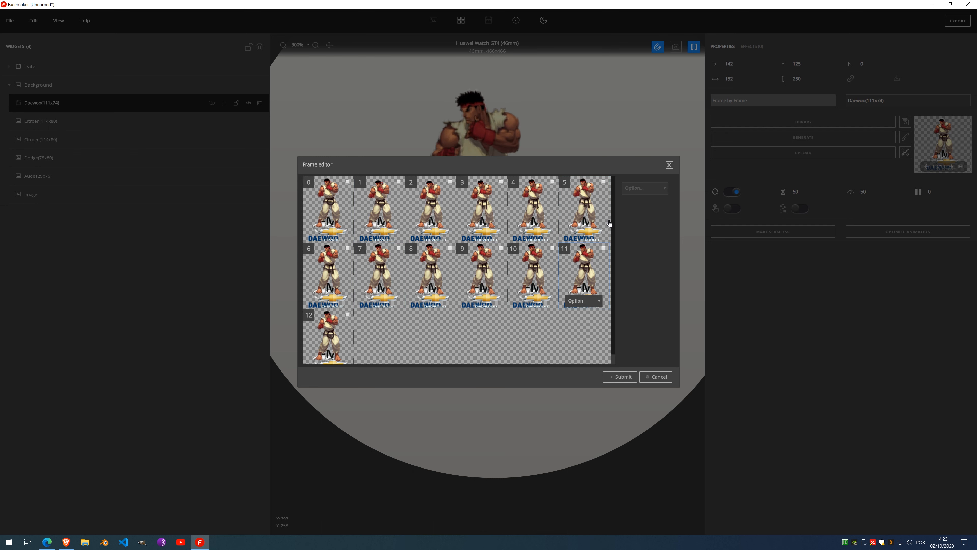
{"action": "left_click", "coordinate": [670, 166]}
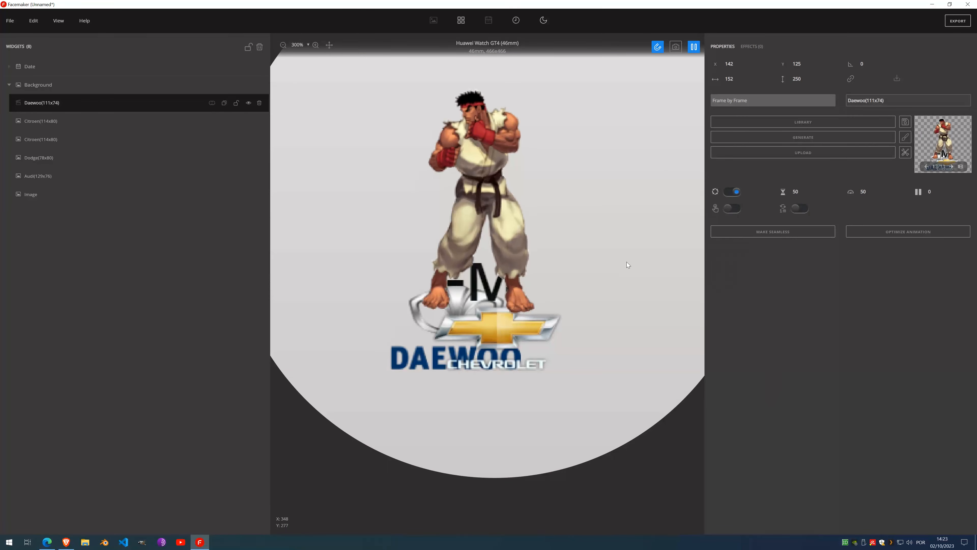
{"action": "left_click", "coordinate": [960, 167]}
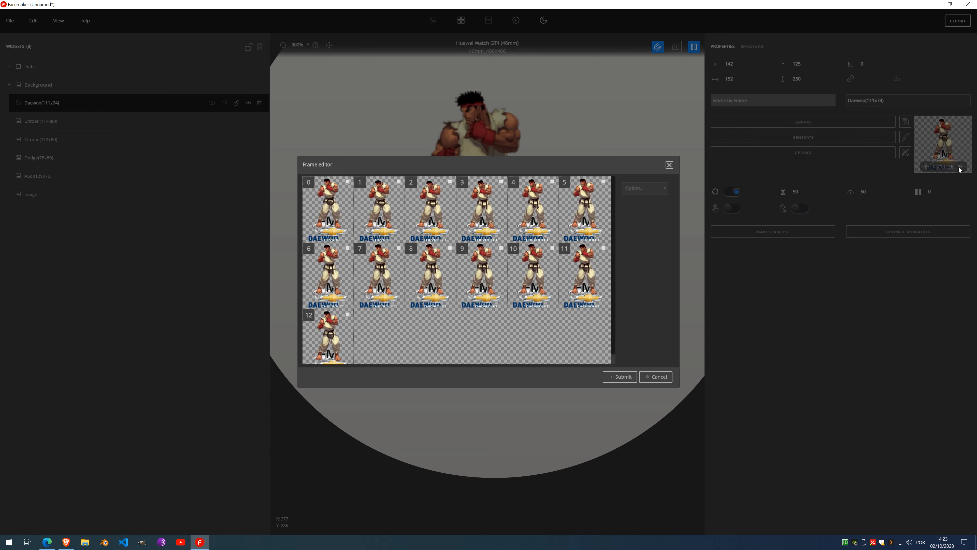
{"action": "left_click", "coordinate": [669, 166]}
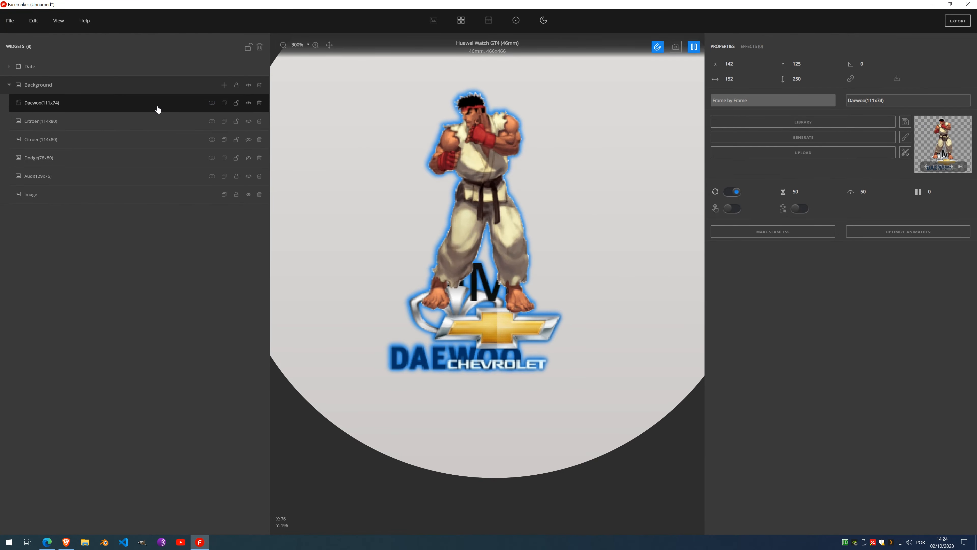
{"action": "left_click", "coordinate": [694, 46]}
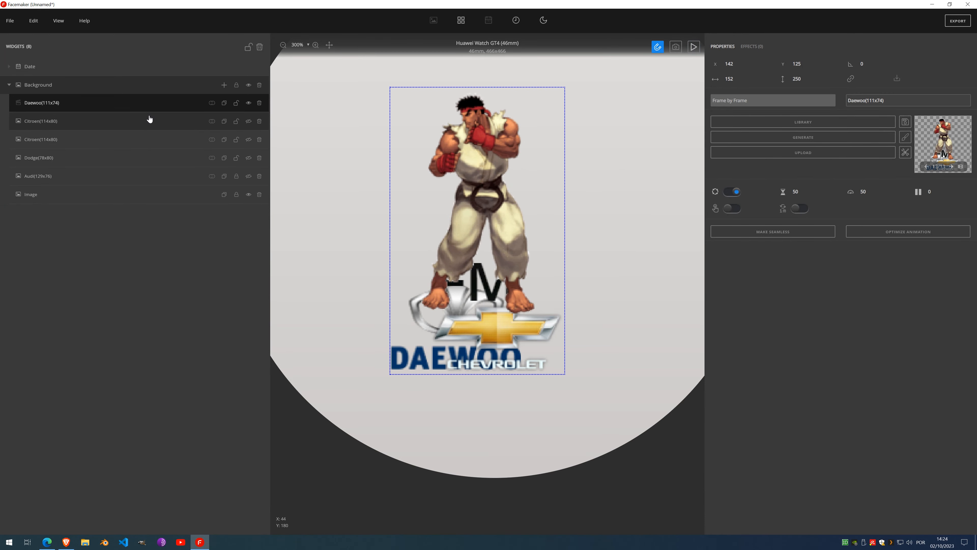
{"action": "key", "text": "ctrl+0"}
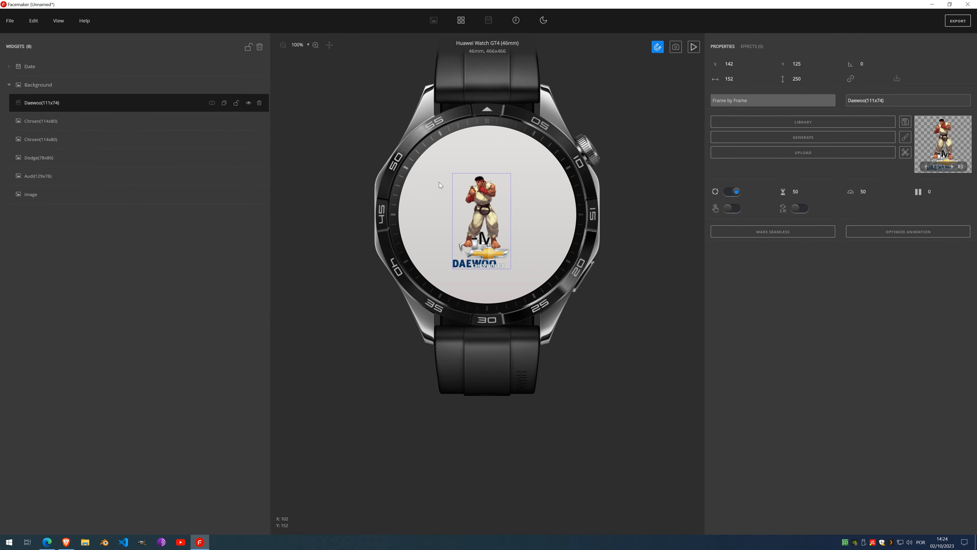
Step: Delete the merged Daewoo animation widget from the Background group
{"action": "left_click", "coordinate": [259, 103]}
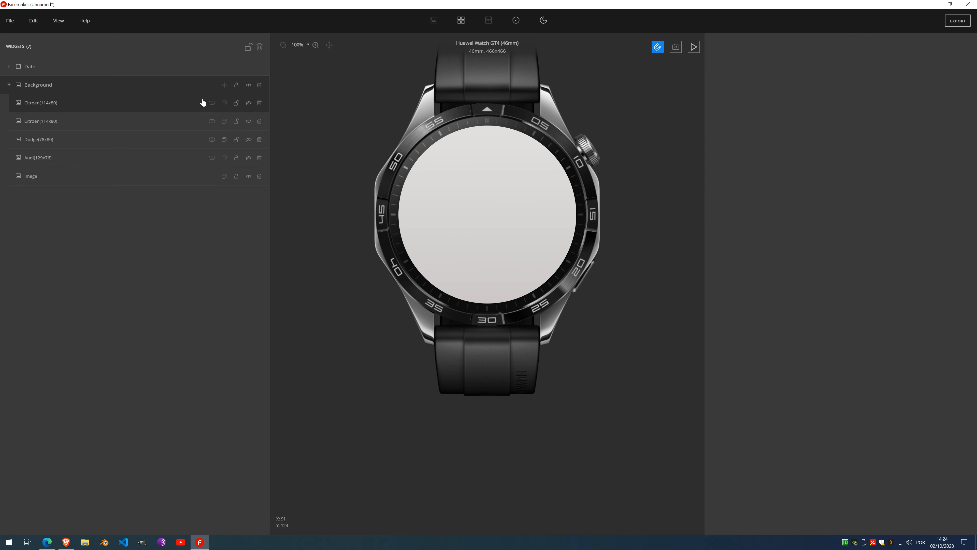
Step: Add a Month image set with generated text to the Date group and place it at about X 177, Y 202
{"action": "left_click", "coordinate": [227, 71]}
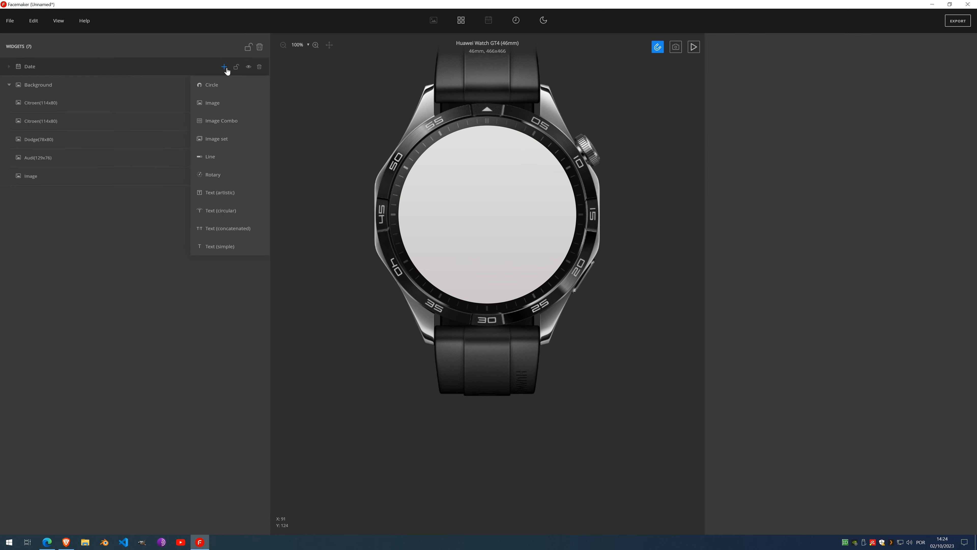
{"action": "left_click", "coordinate": [232, 142]}
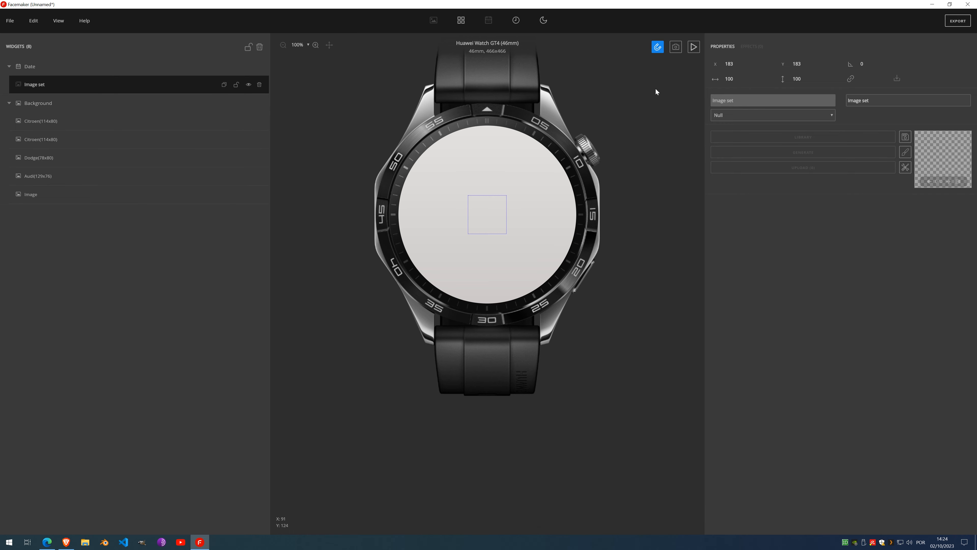
{"action": "left_click", "coordinate": [757, 112]}
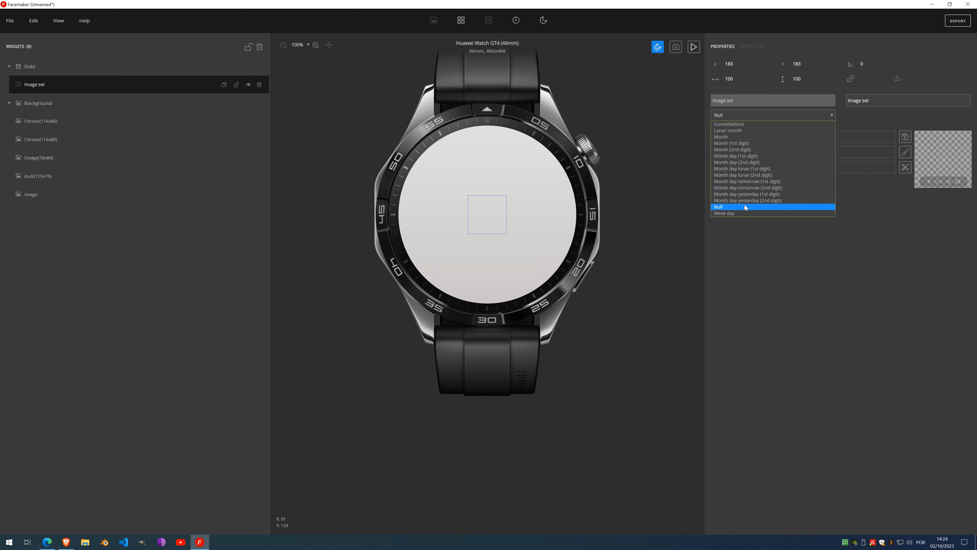
{"action": "left_click", "coordinate": [739, 138]}
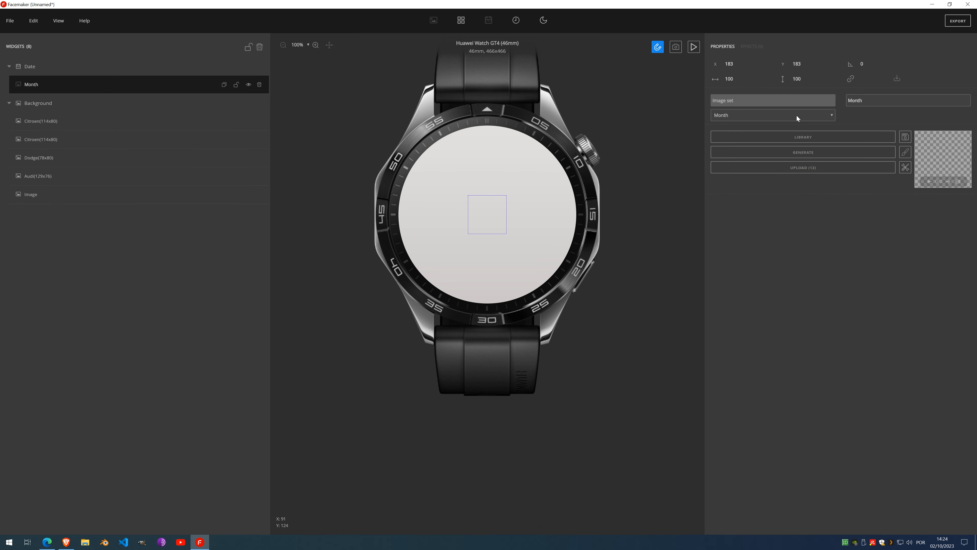
{"action": "left_click", "coordinate": [807, 156]}
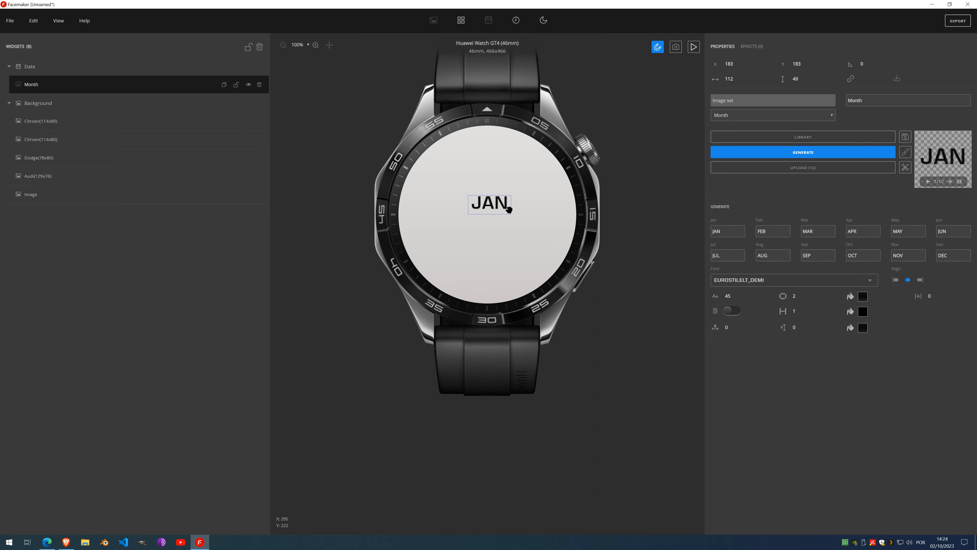
{"action": "left_click_drag", "start_coordinate": [496, 205], "coordinate": [485, 217]}
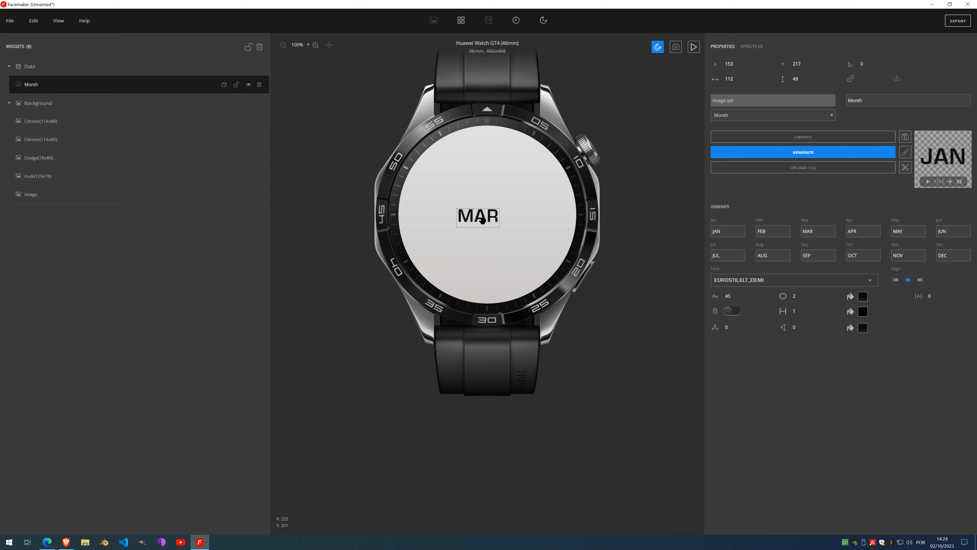
{"action": "left_click_drag", "start_coordinate": [483, 220], "coordinate": [497, 219]}
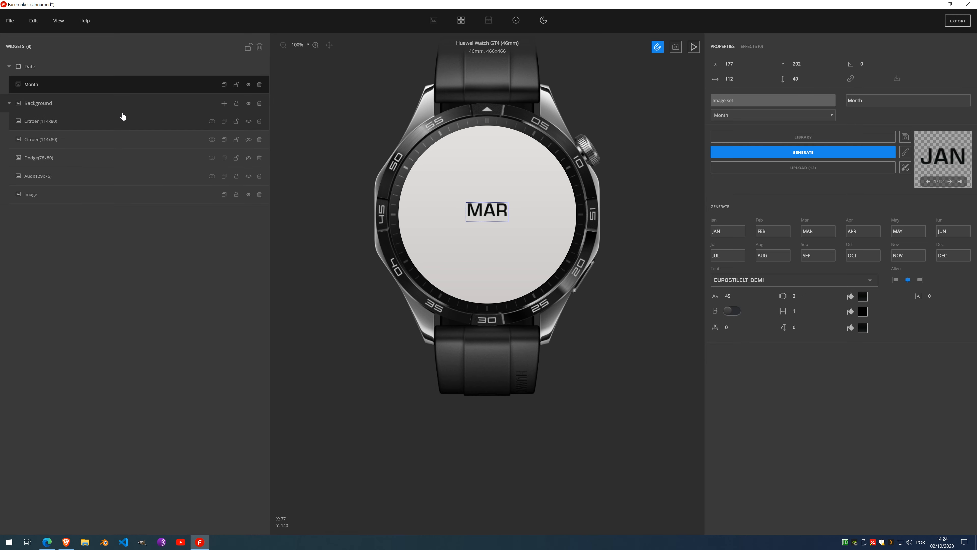
Step: Make the first Citroen image visible and move it from the Background group into the Date group below Month
{"action": "left_click", "coordinate": [114, 124]}
{"action": "left_click", "coordinate": [248, 121]}
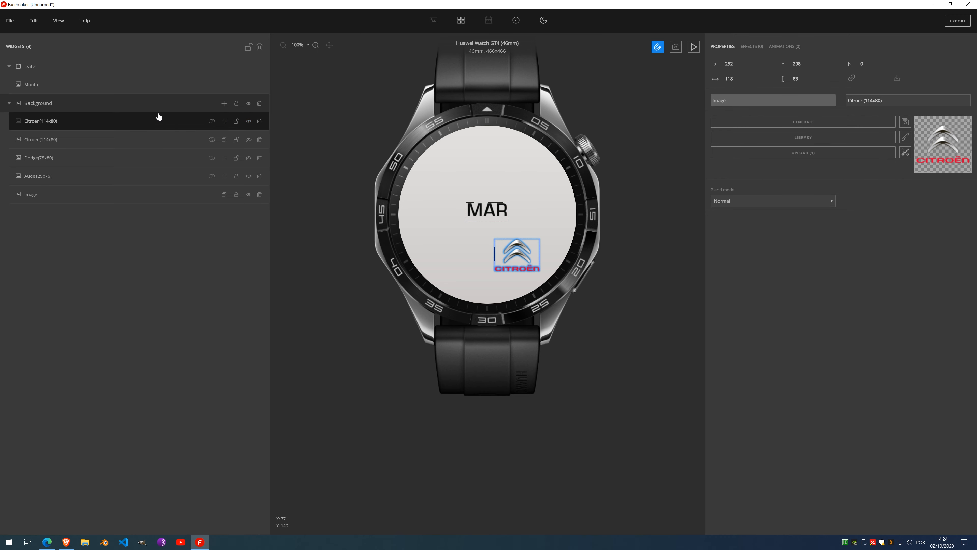
{"action": "left_click_drag", "start_coordinate": [68, 126], "coordinate": [48, 96]}
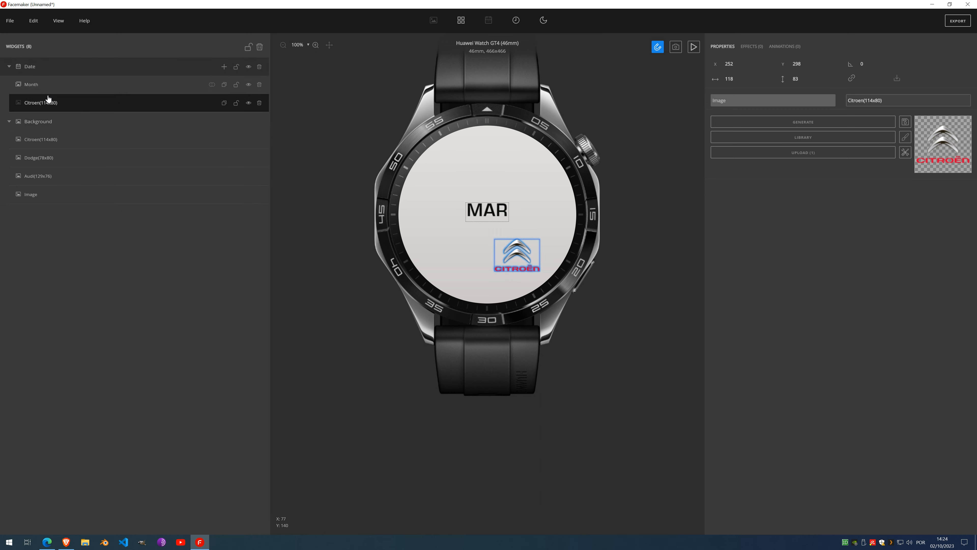
Step: Examine the twelve frames of the Month image set in the frame editor
{"action": "left_click", "coordinate": [39, 91]}
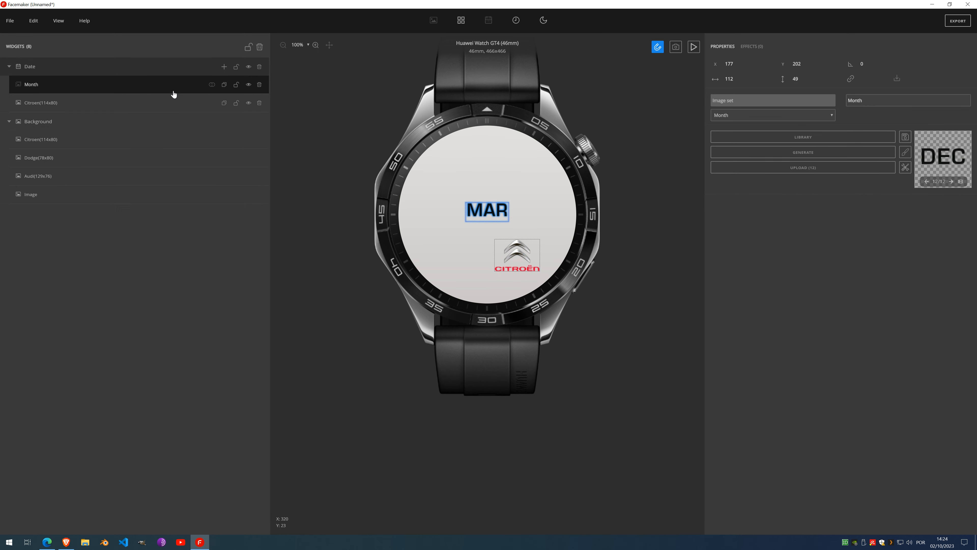
{"action": "left_click", "coordinate": [961, 181]}
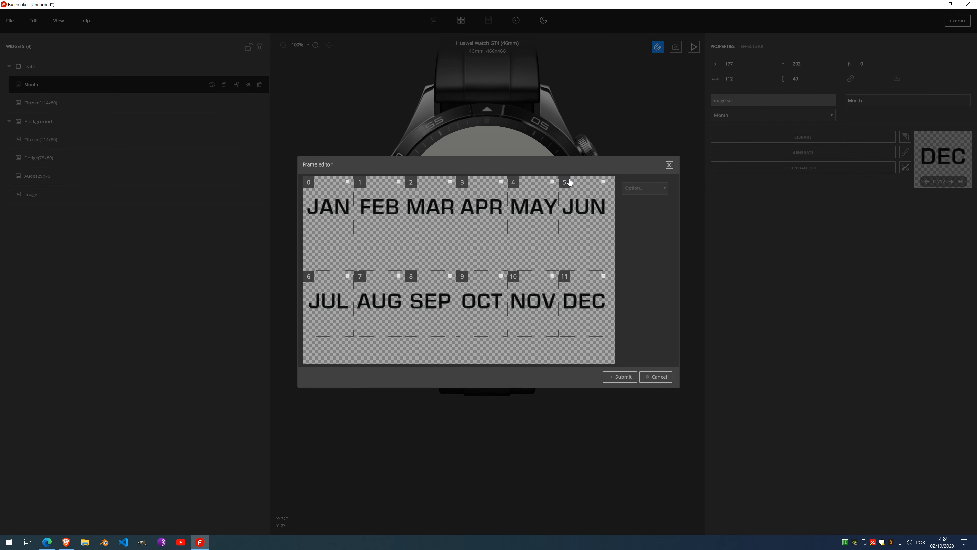
{"action": "left_click", "coordinate": [669, 165]}
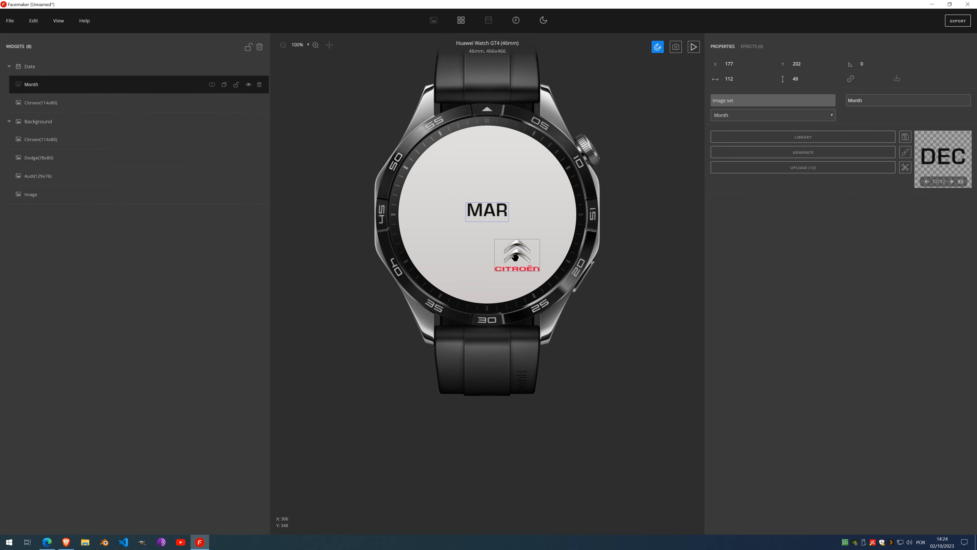
Step: Move the Citroen image behind the month text to X 174, Y 202 and merge Month down into it
{"action": "left_click_drag", "start_coordinate": [515, 258], "coordinate": [487, 221]}
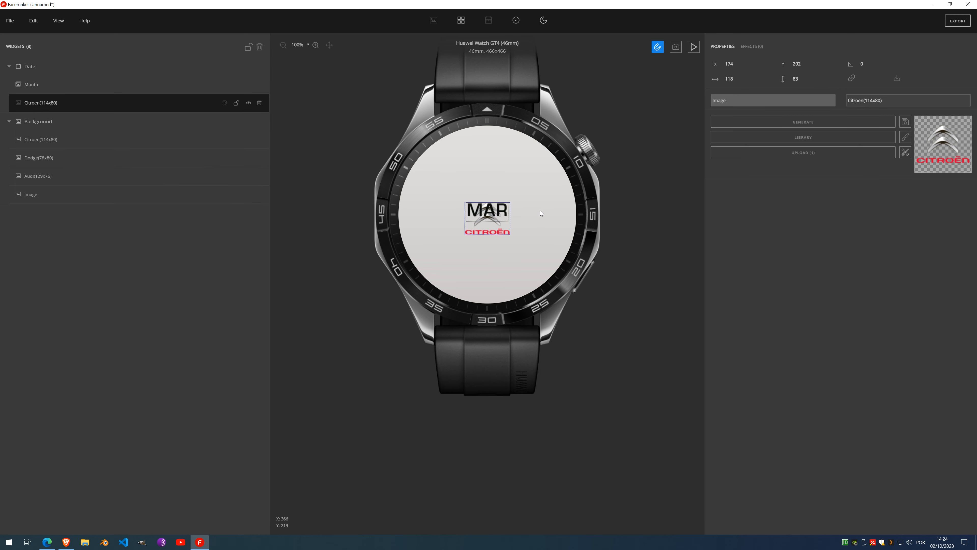
{"action": "left_click", "coordinate": [71, 87]}
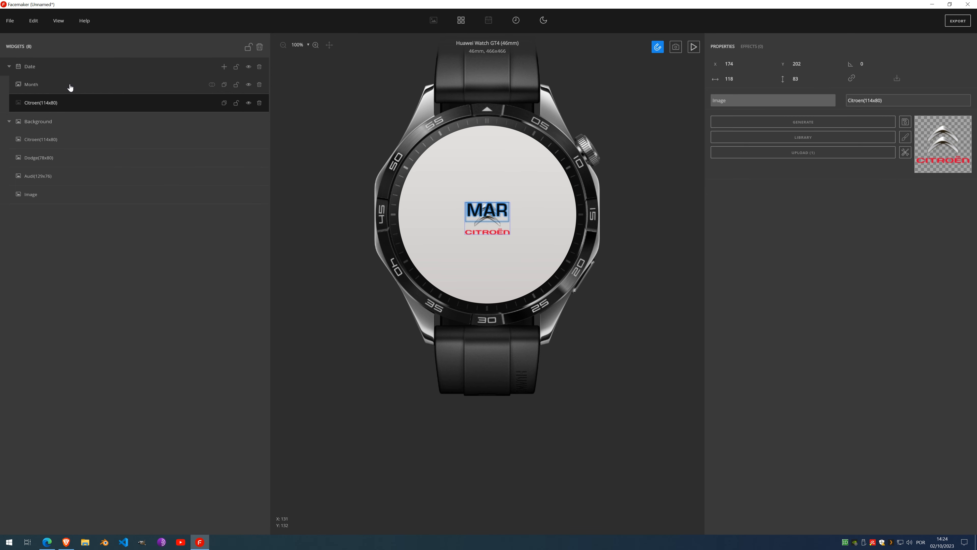
{"action": "left_click", "coordinate": [212, 85]}
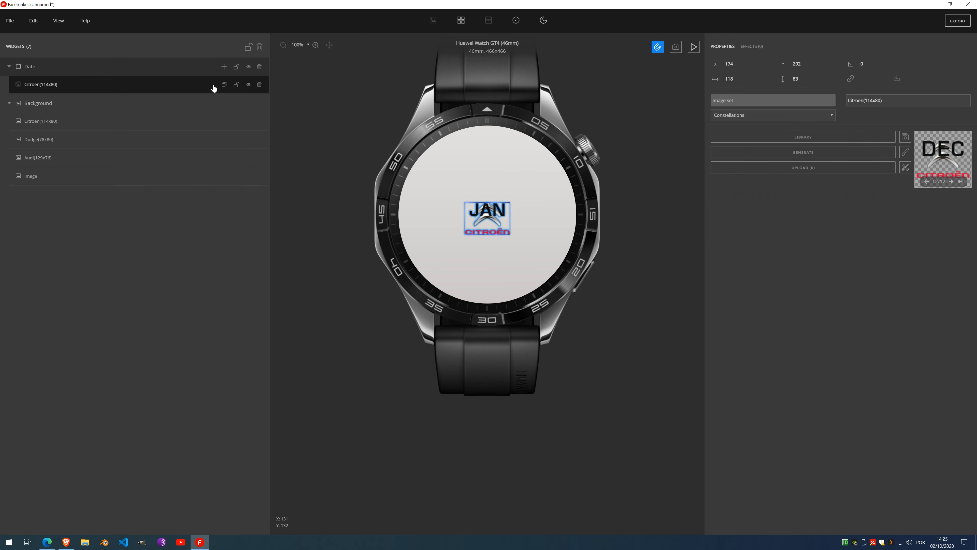
Step: Examine the merged Citroen and month frames in the frame editor, and delete the merged widget from the Date group
{"action": "left_click", "coordinate": [961, 183]}
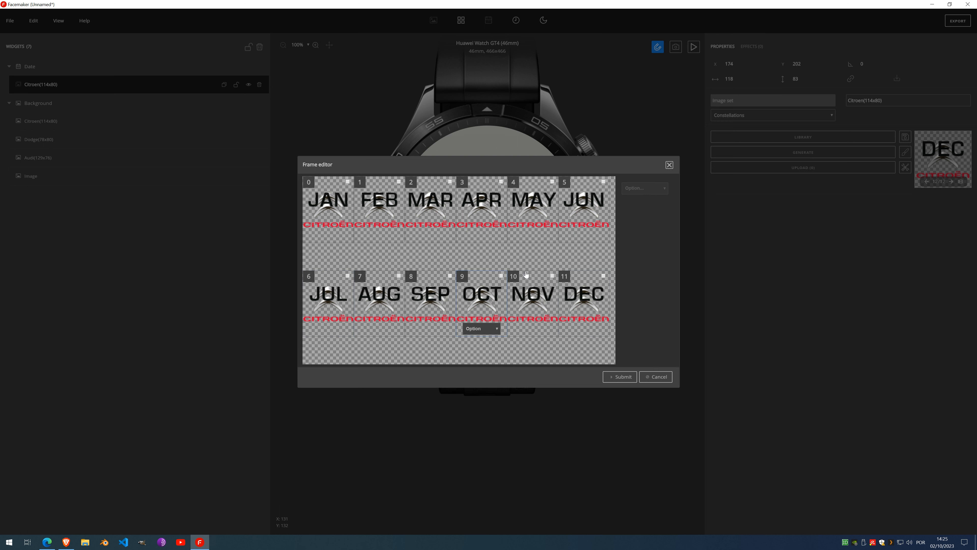
{"action": "left_click", "coordinate": [670, 166]}
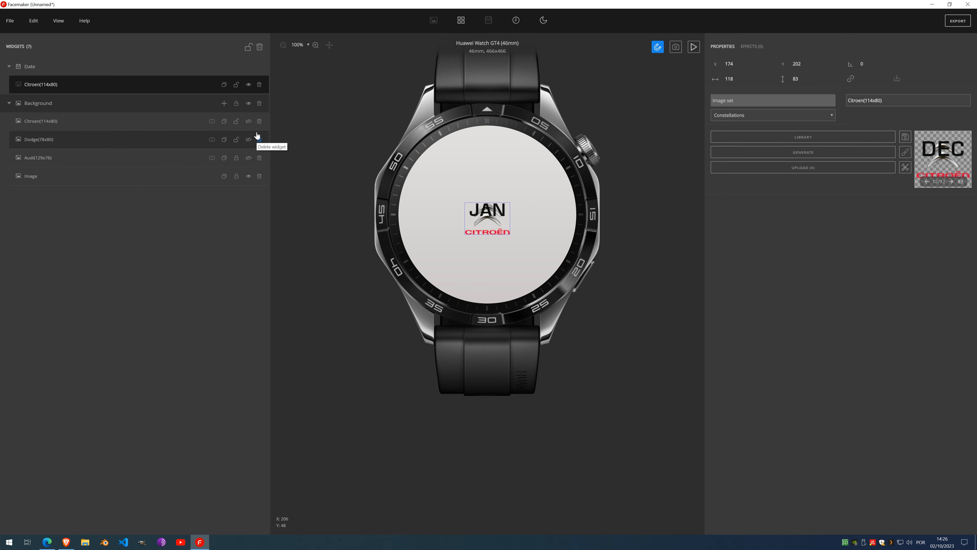
{"action": "left_click", "coordinate": [259, 86]}
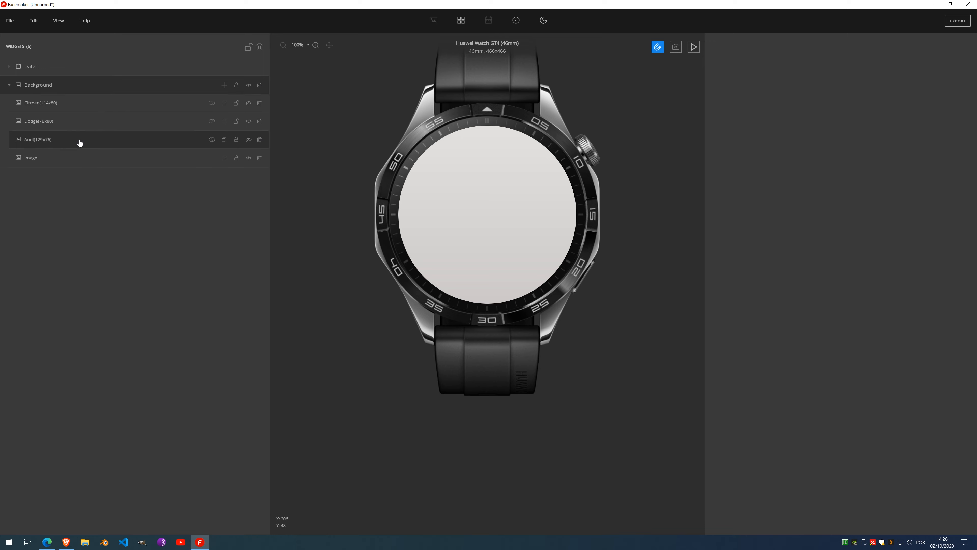
Step: Make the Background group's Citroen and Dodge images visible and overlap them near the dial centre, with Citroen at X 174, Y 192
{"action": "left_click", "coordinate": [96, 105]}
{"action": "left_click", "coordinate": [249, 103]}
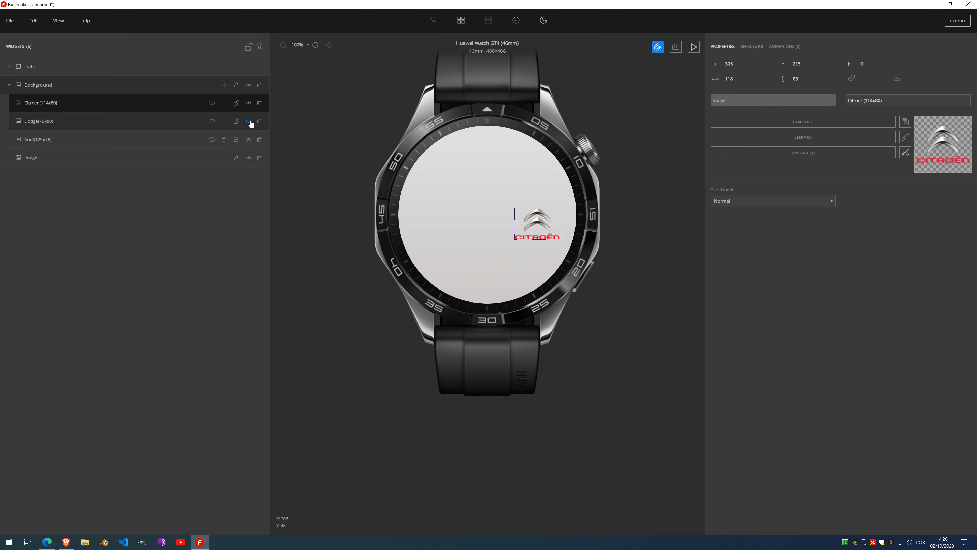
{"action": "left_click", "coordinate": [248, 121]}
{"action": "mouse_move", "coordinate": [458, 171]}
{"action": "left_mouse_down"}
{"action": "mouse_move", "coordinate": [479, 220]}
{"action": "mouse_move", "coordinate": [496, 223]}
{"action": "mouse_move", "coordinate": [490, 230]}
{"action": "mouse_move", "coordinate": [518, 214]}
{"action": "mouse_move", "coordinate": [497, 217]}
{"action": "left_mouse_up"}
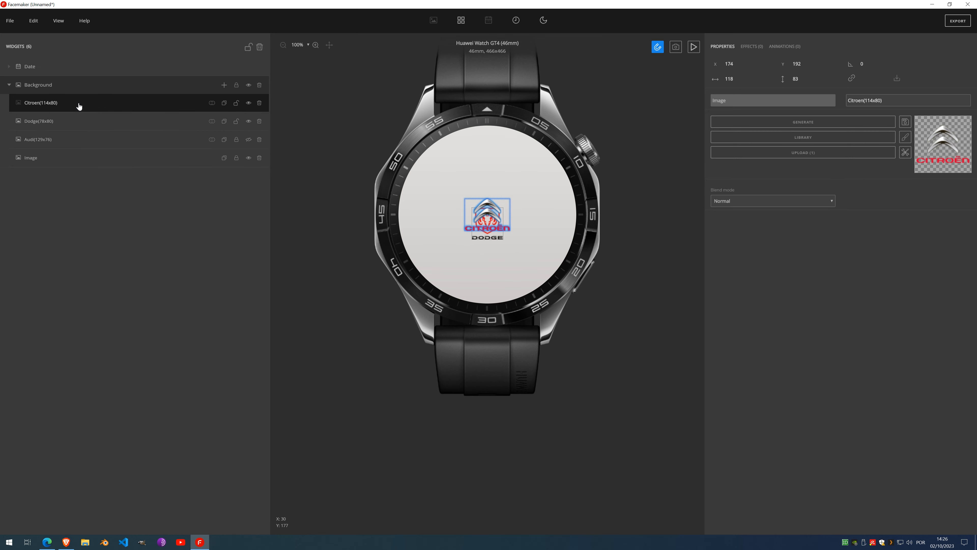
Step: Merge the Citroen image down into Dodge with Subtract and inspect the cut-out shape up close
{"action": "left_click", "coordinate": [211, 103]}
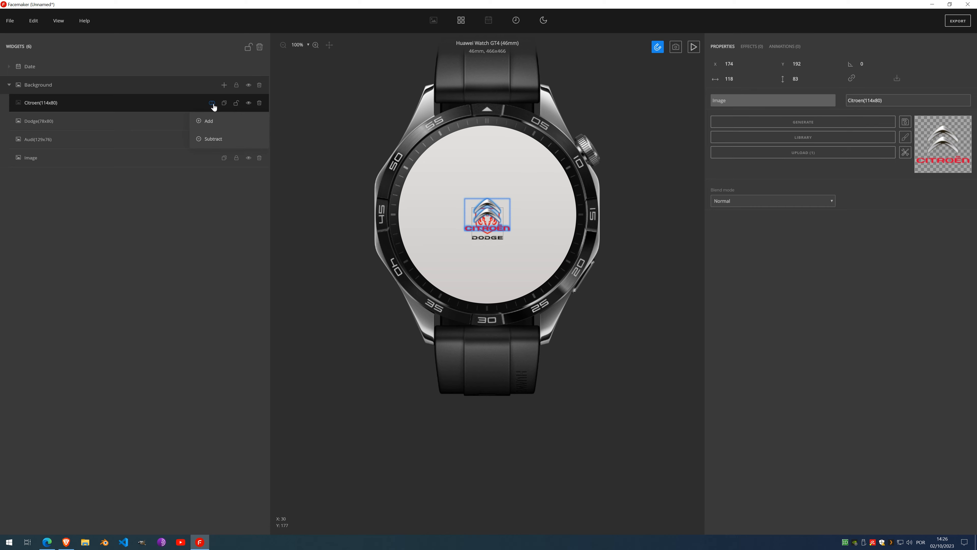
{"action": "left_click", "coordinate": [213, 139]}
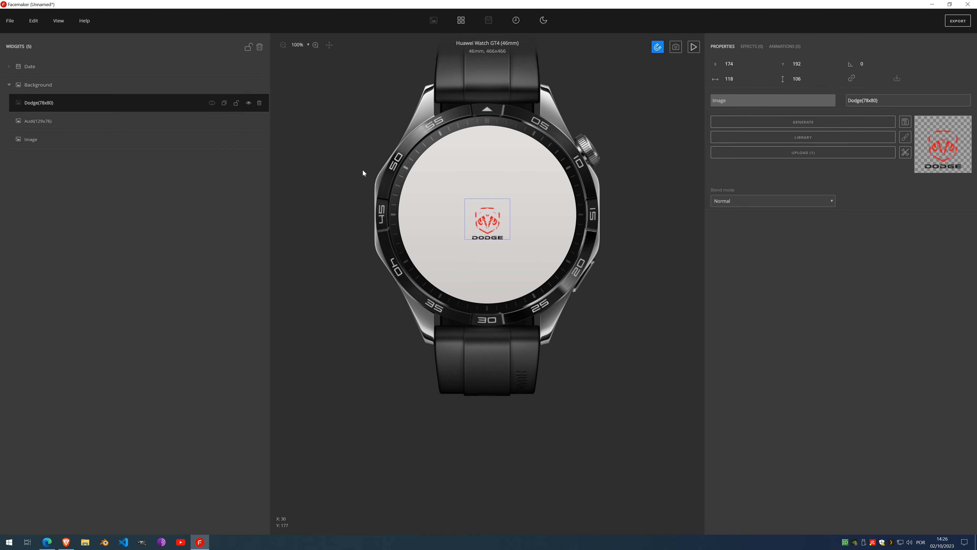
{"action": "scroll", "coordinate": [496, 219], "scroll_direction": "up", "scroll_amount": 5}
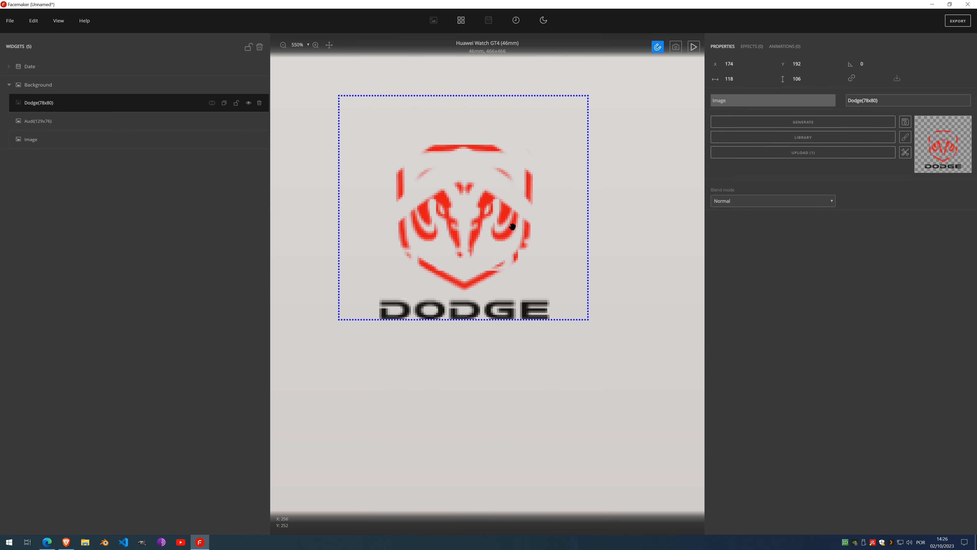
{"action": "scroll", "coordinate": [444, 212], "scroll_direction": "down", "scroll_amount": 9}
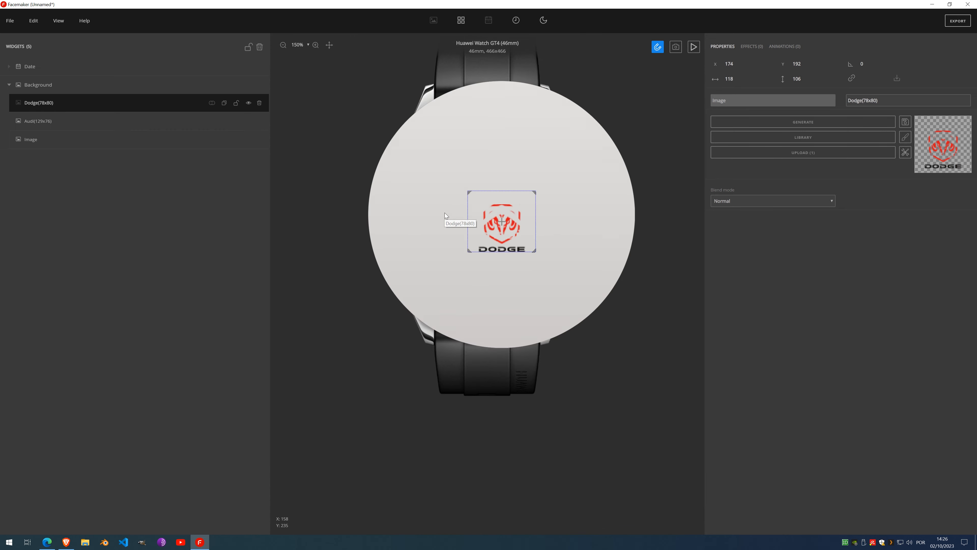
Step: Delete the subtracted Dodge image and the Audi image from the Background group
{"action": "left_click", "coordinate": [260, 103]}
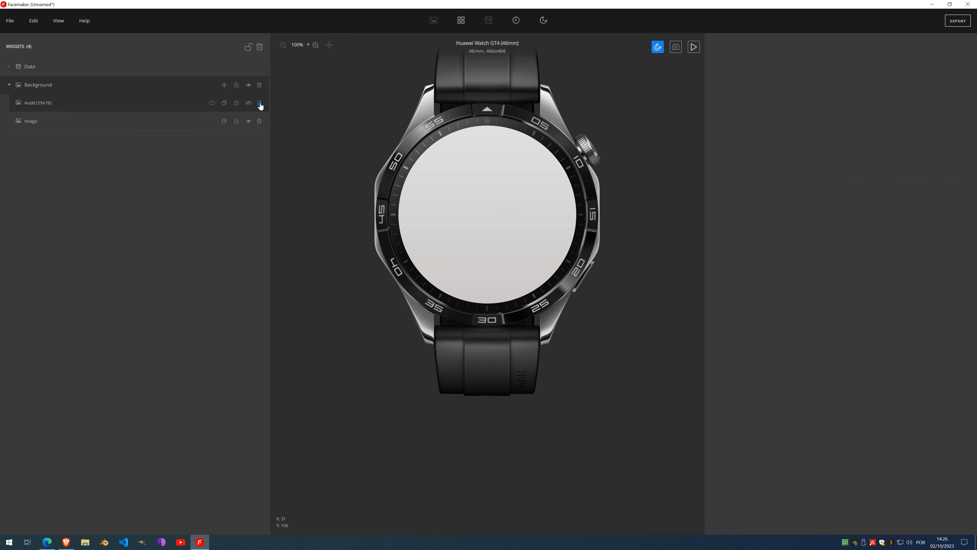
{"action": "left_click", "coordinate": [249, 104]}
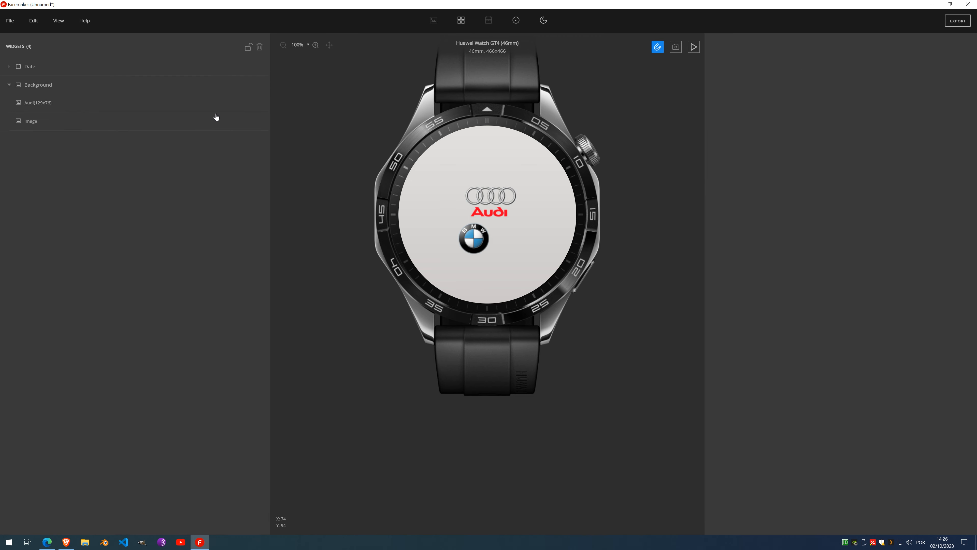
{"action": "left_click", "coordinate": [259, 103]}
Step: Add an image to the Background group with a generated 200 by 200 black gradient and centre it at X 133, Y 133
{"action": "left_click", "coordinate": [224, 85]}
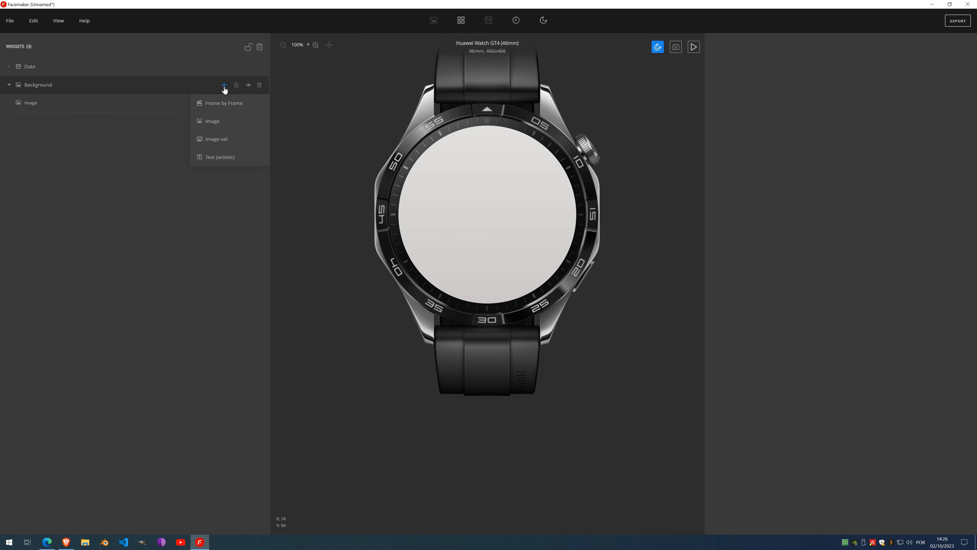
{"action": "left_click", "coordinate": [229, 127]}
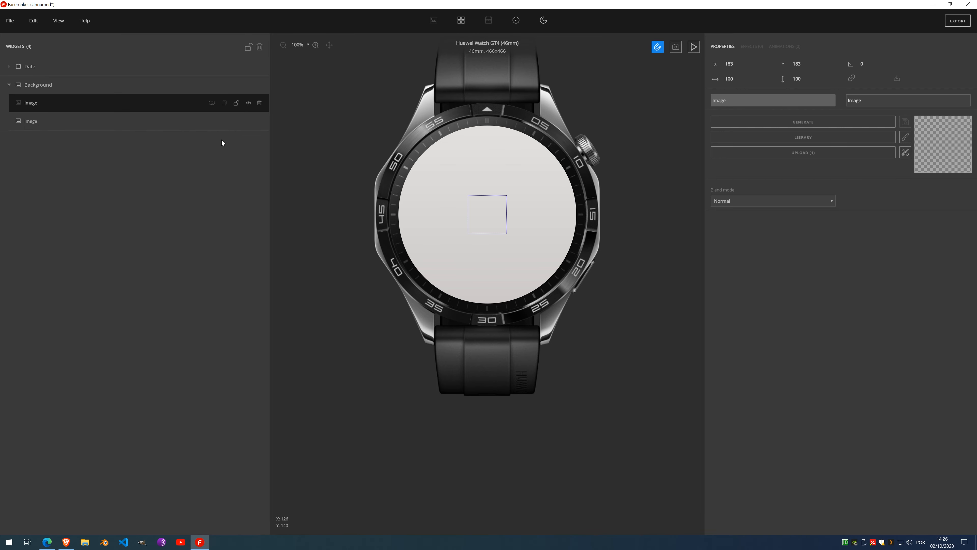
{"action": "left_click", "coordinate": [825, 127]}
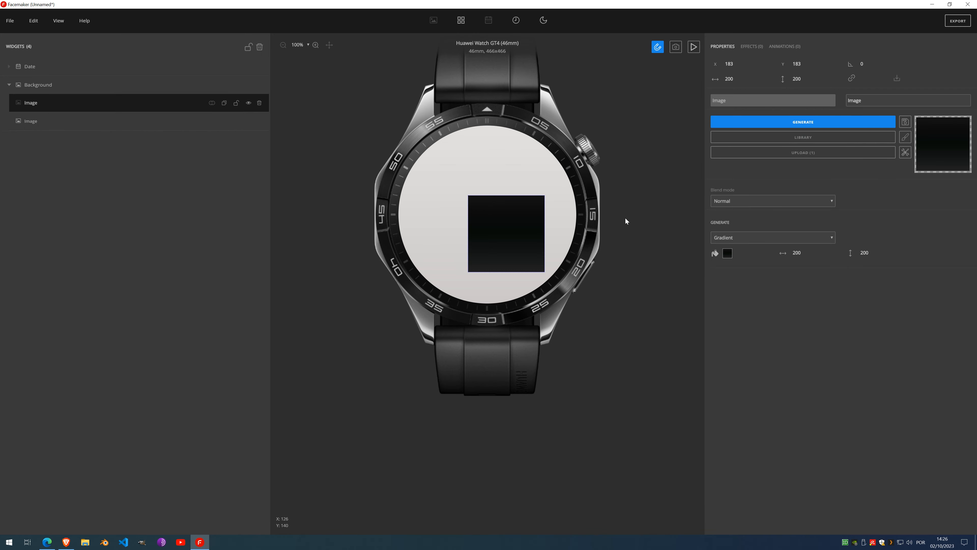
{"action": "left_click_drag", "start_coordinate": [508, 238], "coordinate": [490, 219]}
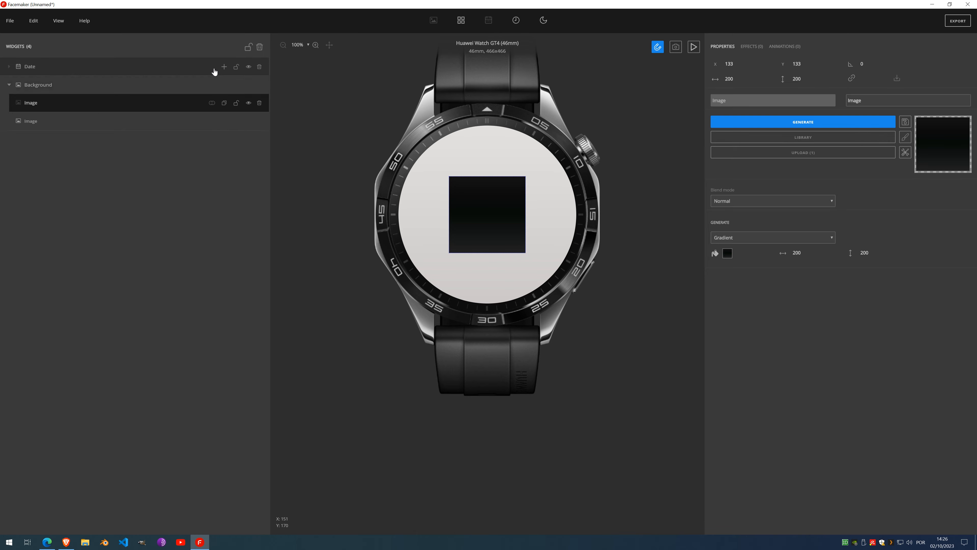
Step: Add another image to the Background group using the Nissan logo from the library's Automotive category
{"action": "left_click", "coordinate": [224, 85]}
{"action": "left_click", "coordinate": [222, 122]}
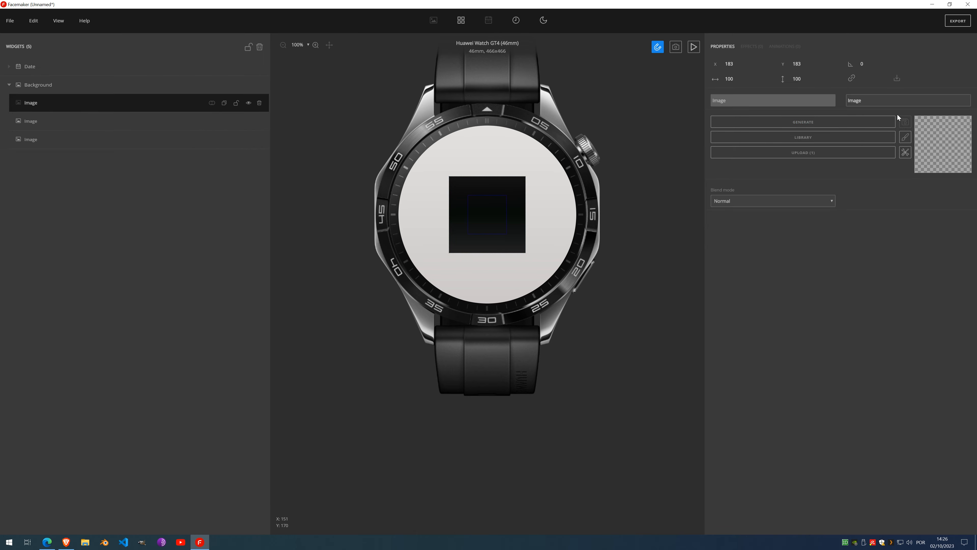
{"action": "left_click", "coordinate": [817, 138]}
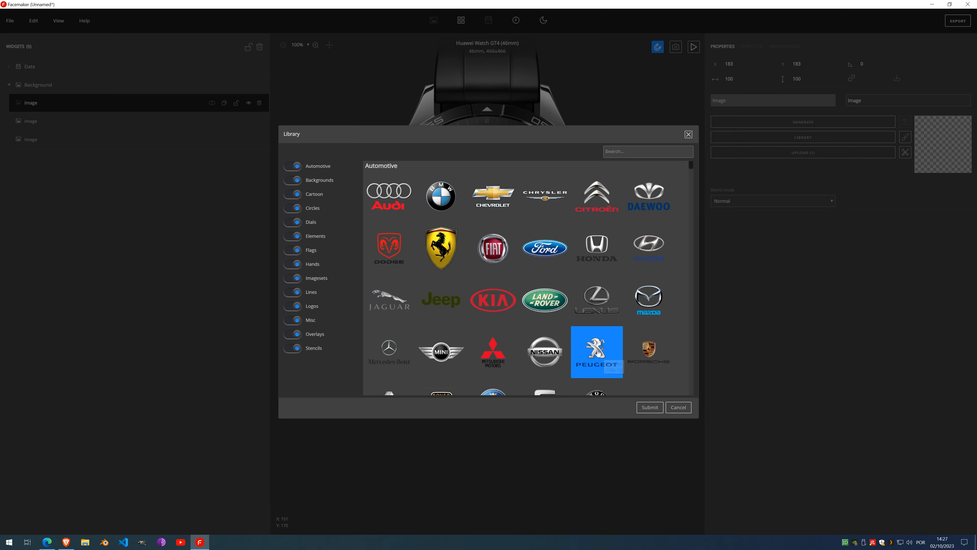
{"action": "double_click", "coordinate": [541, 355]}
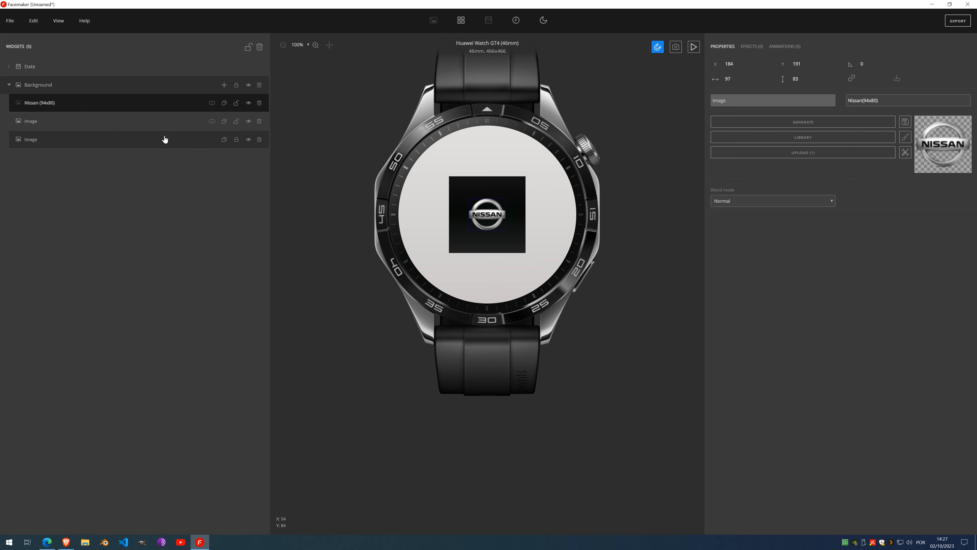
Step: Merge the Nissan logo down into the black gradient square with Subtract and inspect the cut-out up close
{"action": "left_click", "coordinate": [211, 103]}
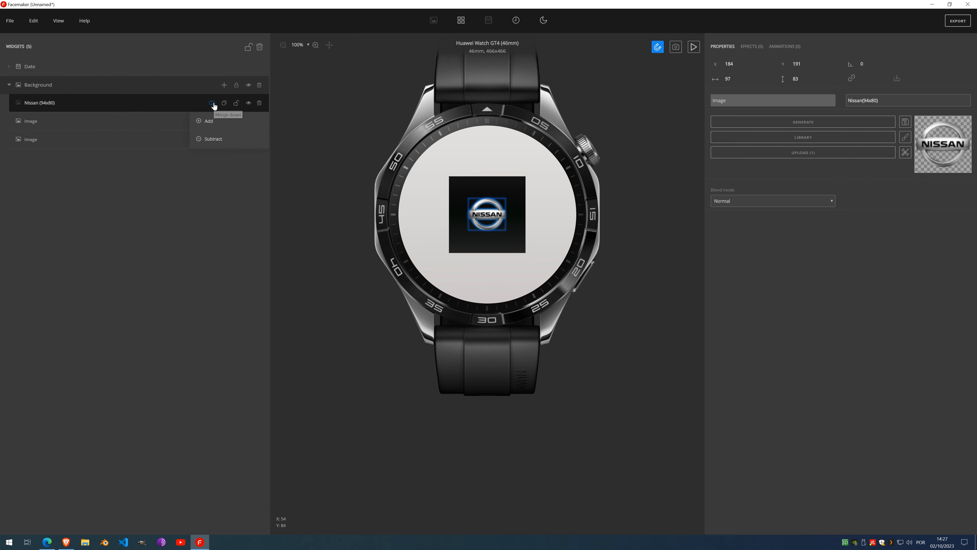
{"action": "left_click", "coordinate": [210, 139]}
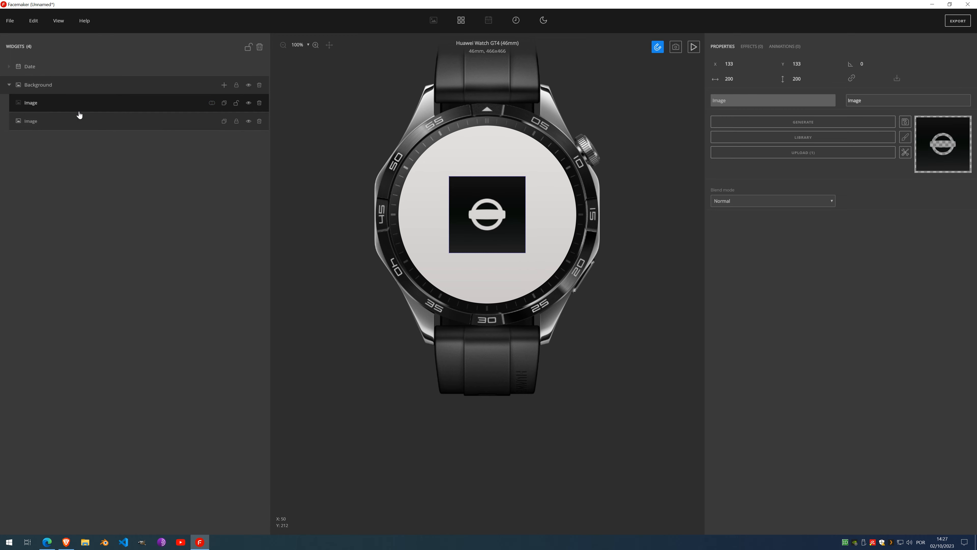
{"action": "scroll", "coordinate": [482, 214], "scroll_direction": "up", "scroll_amount": 4}
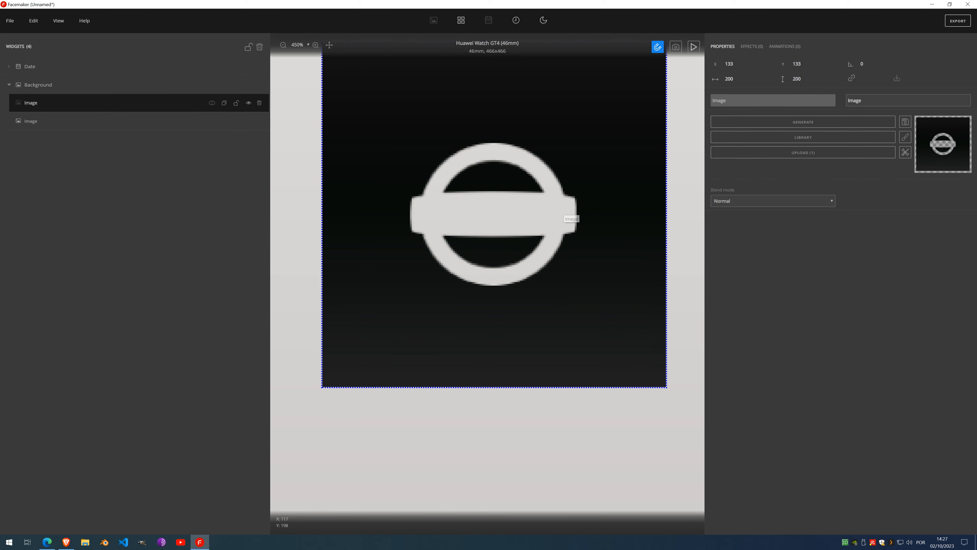
{"action": "scroll", "coordinate": [485, 224], "scroll_direction": "down", "scroll_amount": 4}
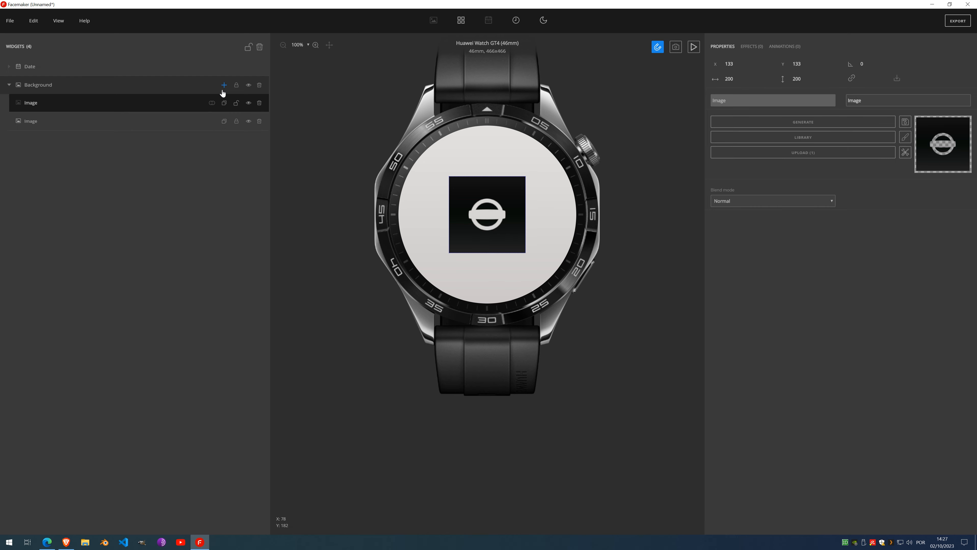
Step: Add an image set below the cut-out square, assign it the Random background data type and generate its gradient images
{"action": "left_click", "coordinate": [224, 85]}
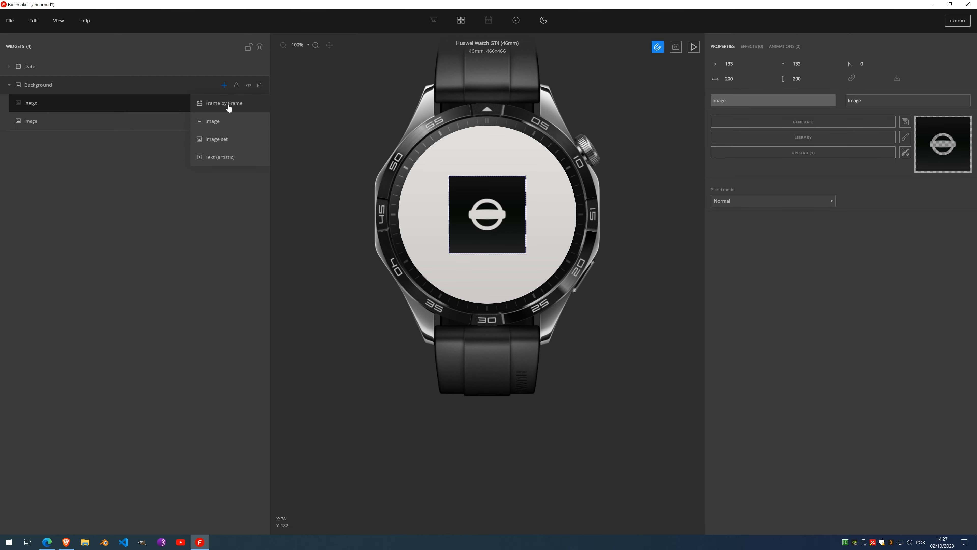
{"action": "left_click", "coordinate": [225, 139]}
{"action": "mouse_move", "coordinate": [49, 106]}
{"action": "left_mouse_down"}
{"action": "mouse_move", "coordinate": [59, 109]}
{"action": "mouse_move", "coordinate": [45, 121]}
{"action": "left_mouse_up"}
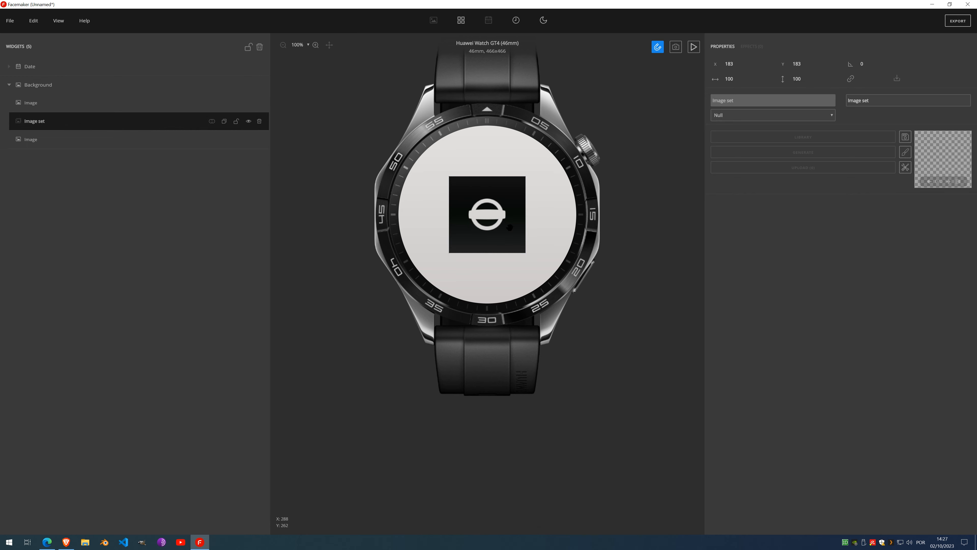
{"action": "left_click", "coordinate": [761, 112]}
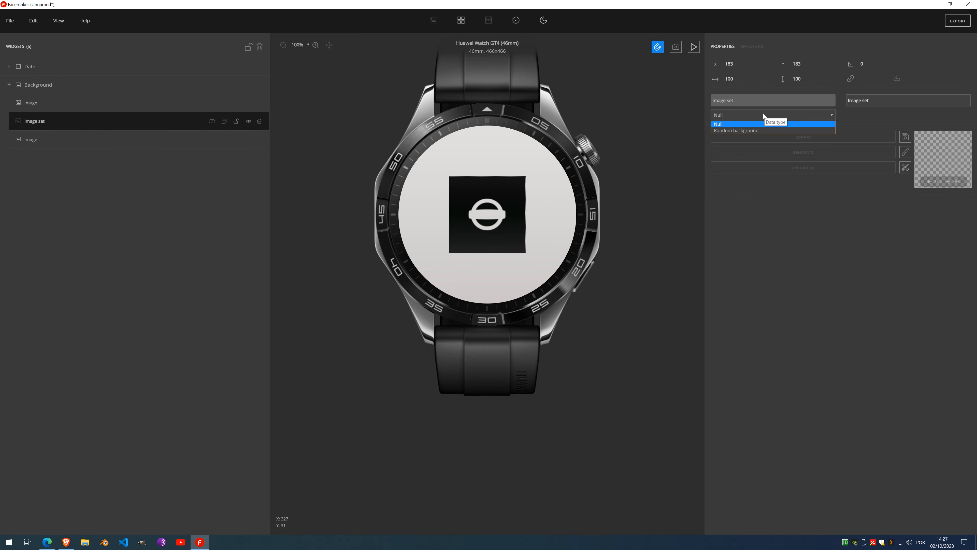
{"action": "left_click", "coordinate": [757, 130]}
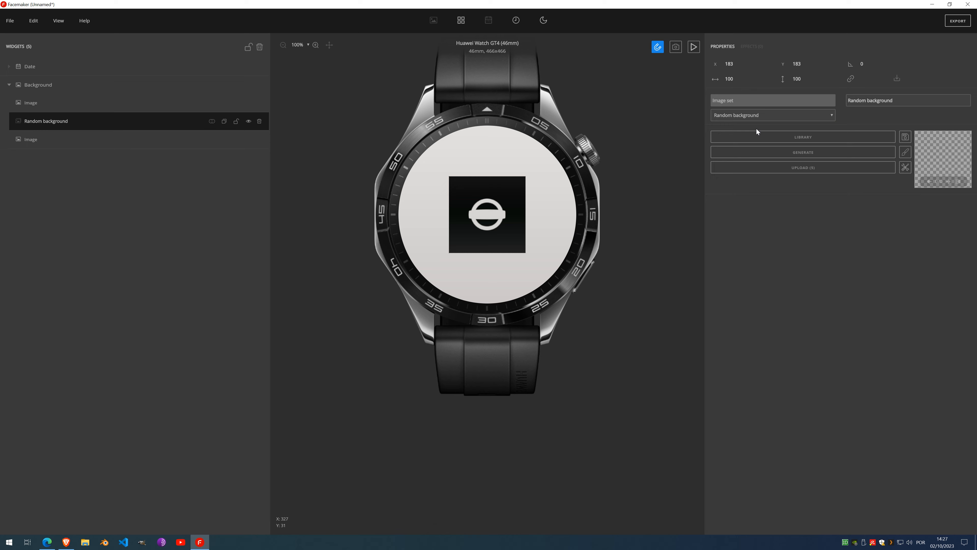
{"action": "left_click", "coordinate": [825, 153]}
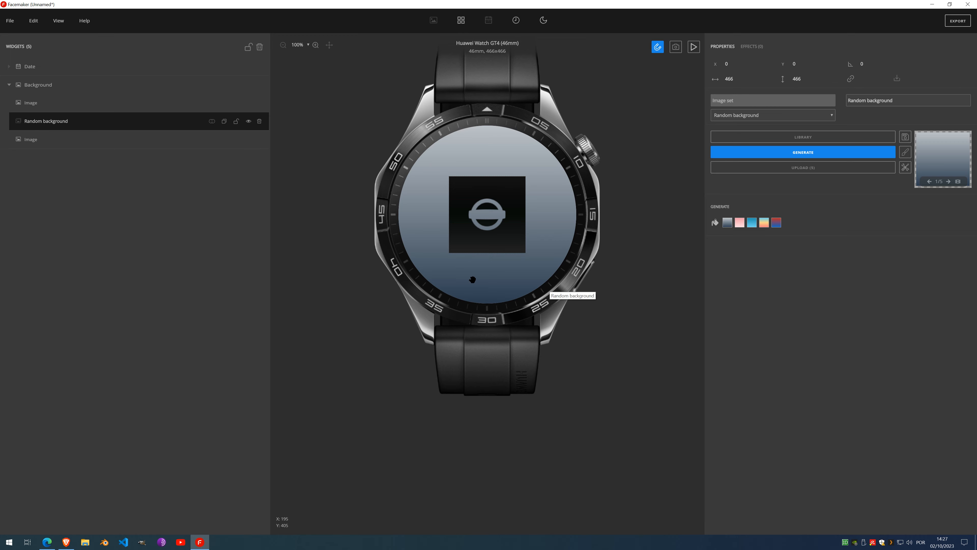
Step: Cycle through the generated random backgrounds on the watch face to check how they show through the logo cut-out
{"action": "left_click", "coordinate": [559, 227]}
{"action": "left_click", "coordinate": [559, 227]}
{"action": "left_click", "coordinate": [559, 227]}
{"action": "left_click", "coordinate": [559, 227]}
{"action": "left_click", "coordinate": [559, 227]}
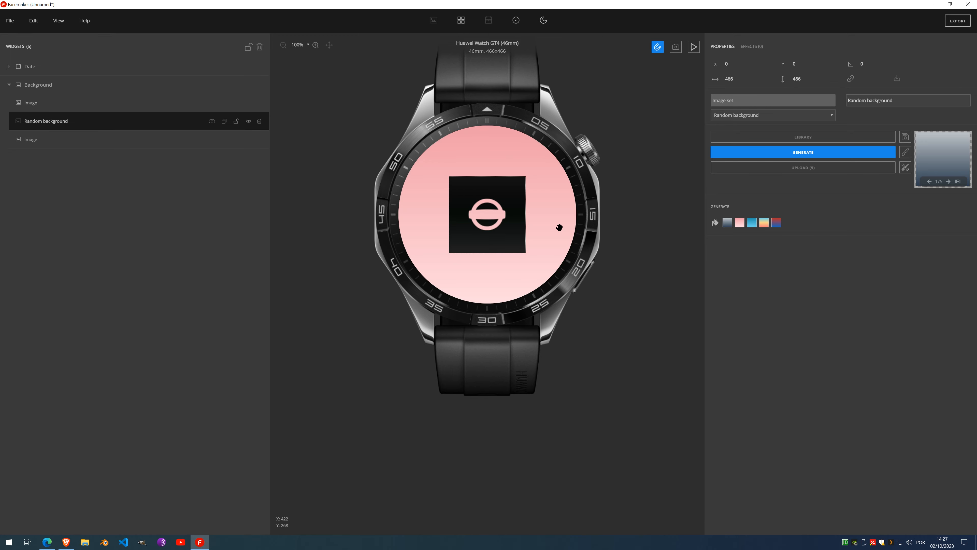
{"action": "left_click", "coordinate": [559, 227]}
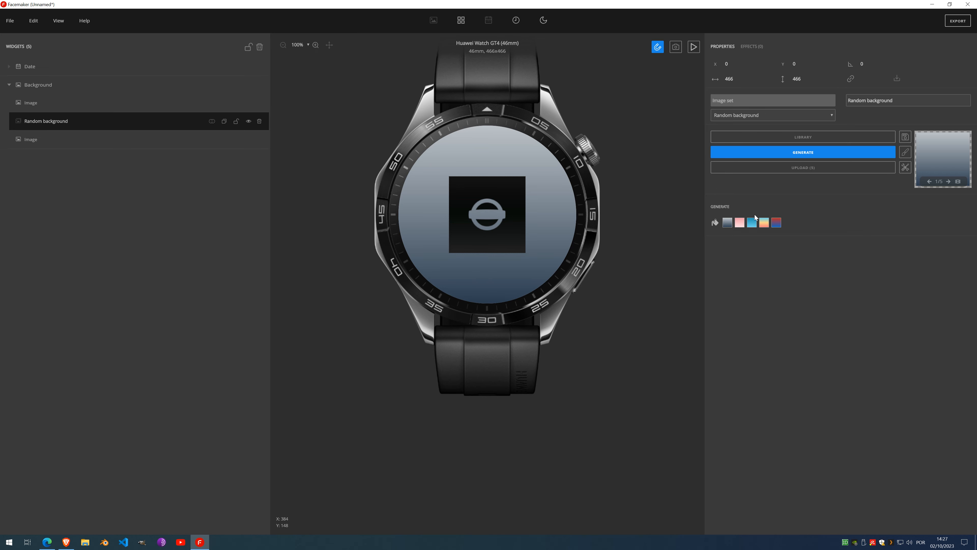
Step: Resize the Random background image set to 200 by 200 and position it at X 133, Y 133 behind the cut-out square
{"action": "left_click", "coordinate": [80, 109]}
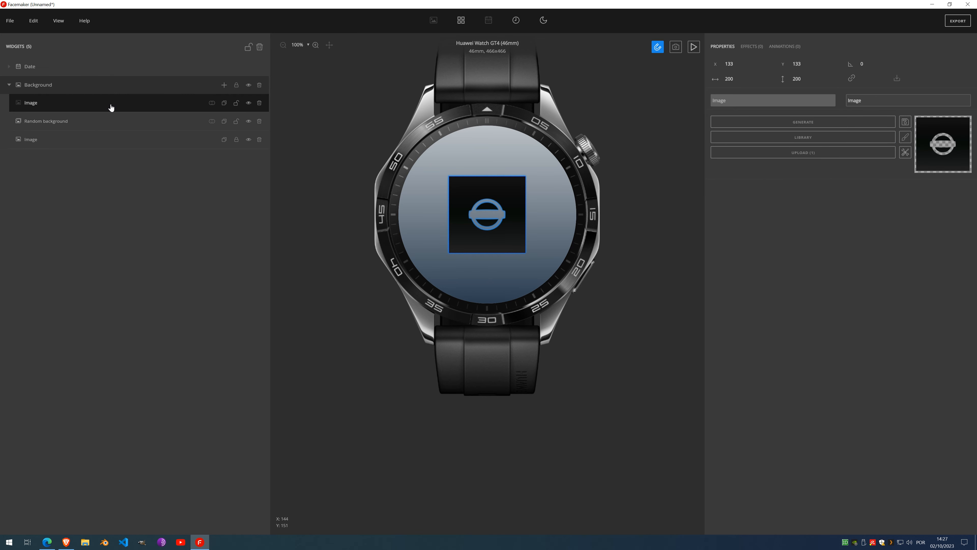
{"action": "left_click", "coordinate": [109, 124]}
{"action": "left_click", "coordinate": [731, 78]}
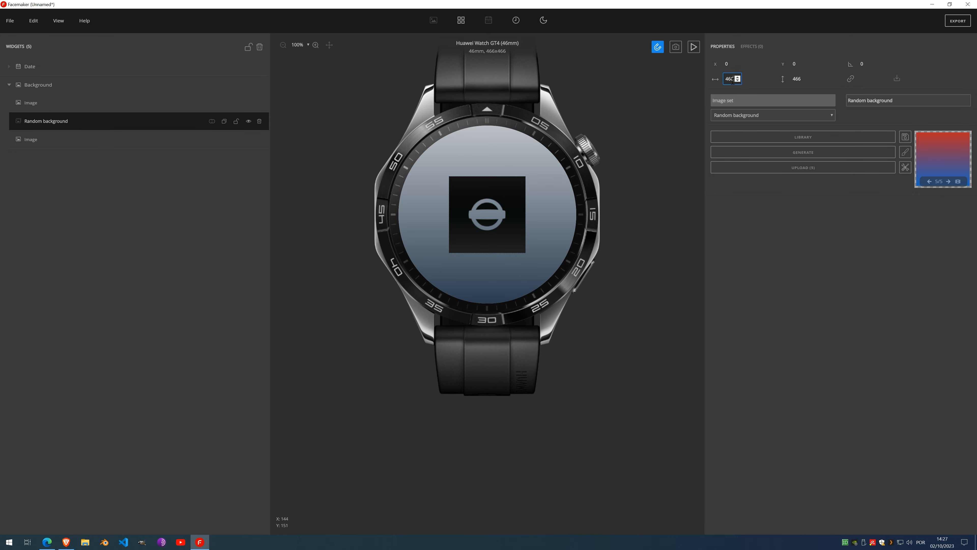
{"action": "type", "text": "200"}
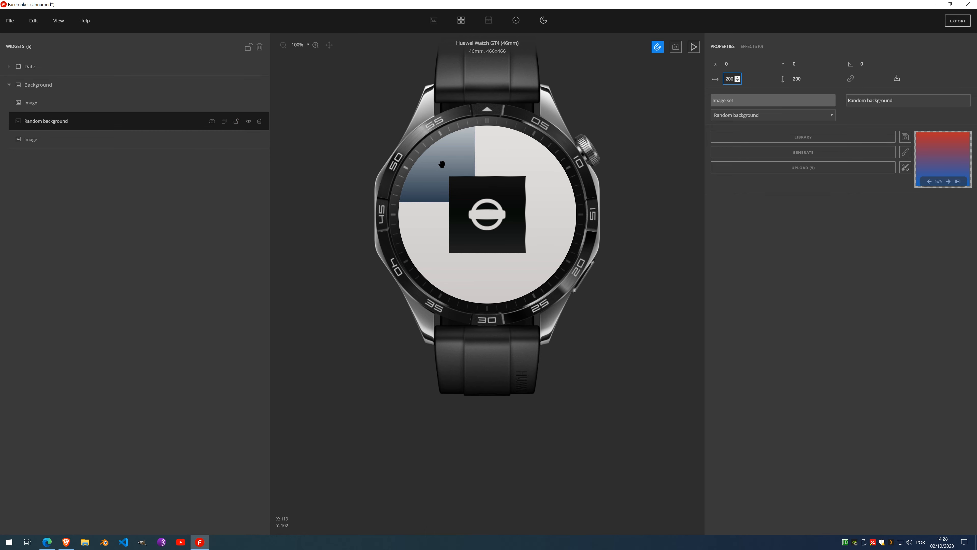
{"action": "left_click_drag", "start_coordinate": [439, 162], "coordinate": [494, 217]}
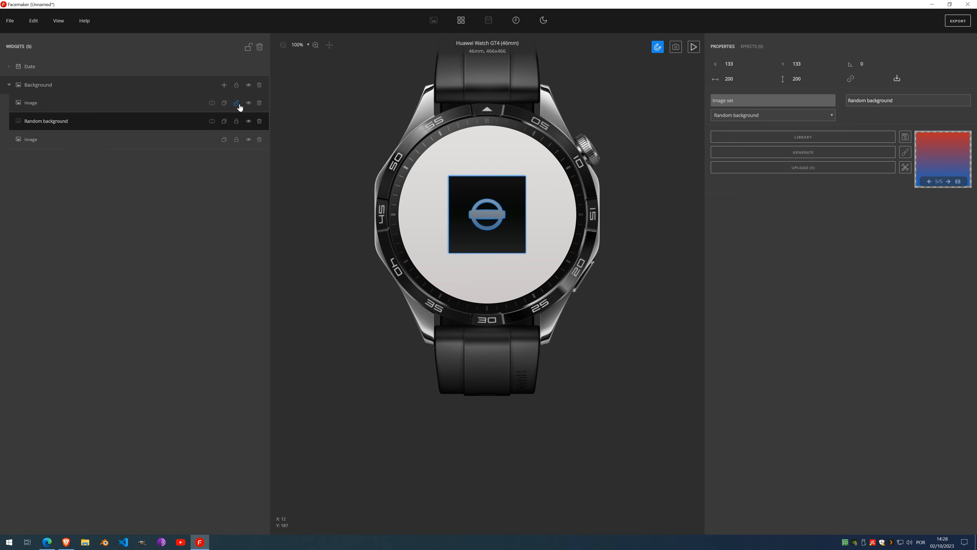
Step: Preview the random backgrounds running behind the Nissan logo cut-out and inspect them up close
{"action": "left_click", "coordinate": [695, 48]}
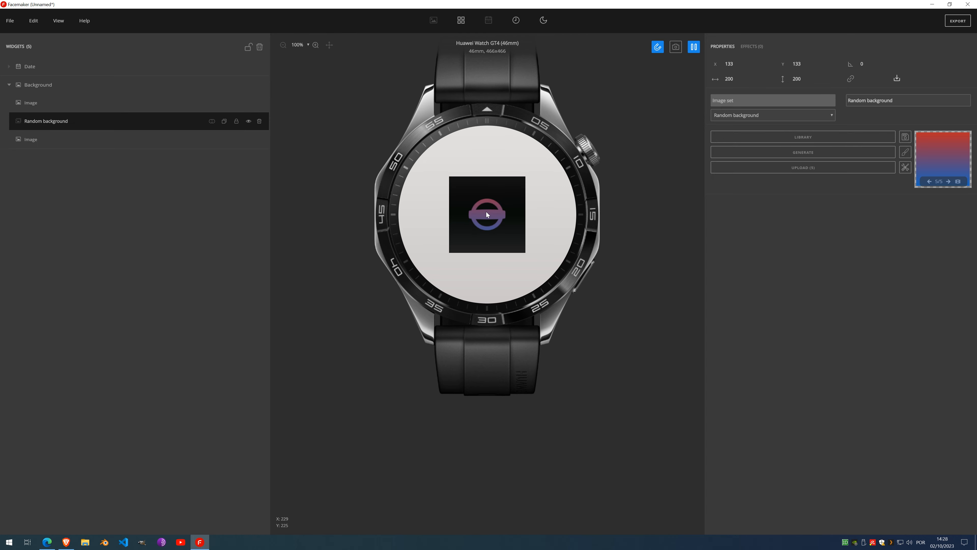
{"action": "scroll", "coordinate": [487, 212], "scroll_direction": "up", "scroll_amount": 3}
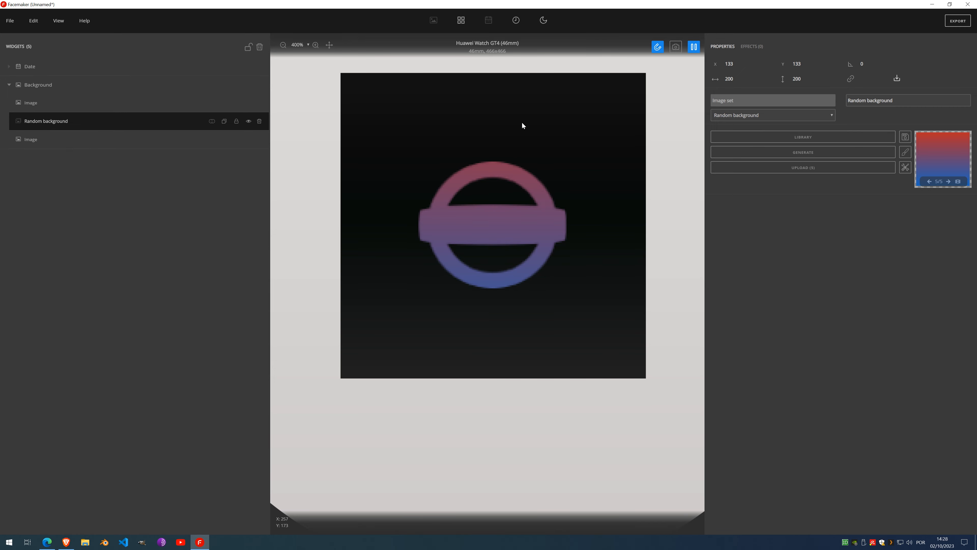
{"action": "scroll", "coordinate": [528, 180], "scroll_direction": "down", "scroll_amount": 6}
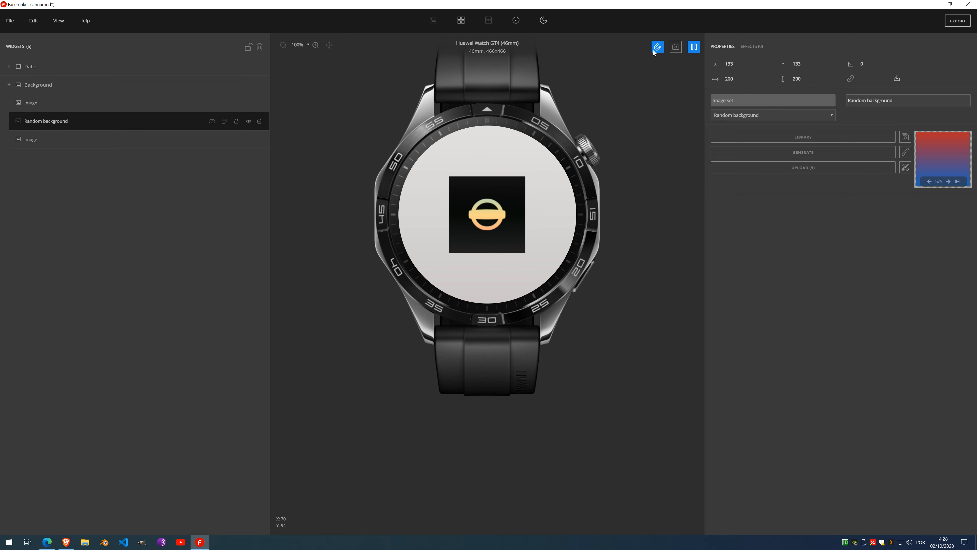
{"action": "left_click", "coordinate": [694, 47]}
Step: Delete the Random background image set and the cut-out square image from the Background group
{"action": "left_click", "coordinate": [259, 121]}
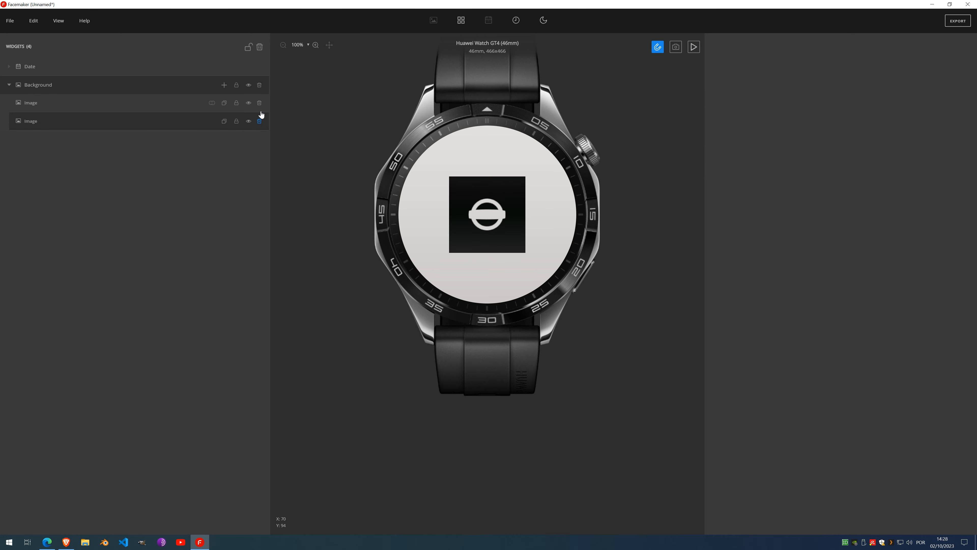
{"action": "left_click", "coordinate": [260, 103]}
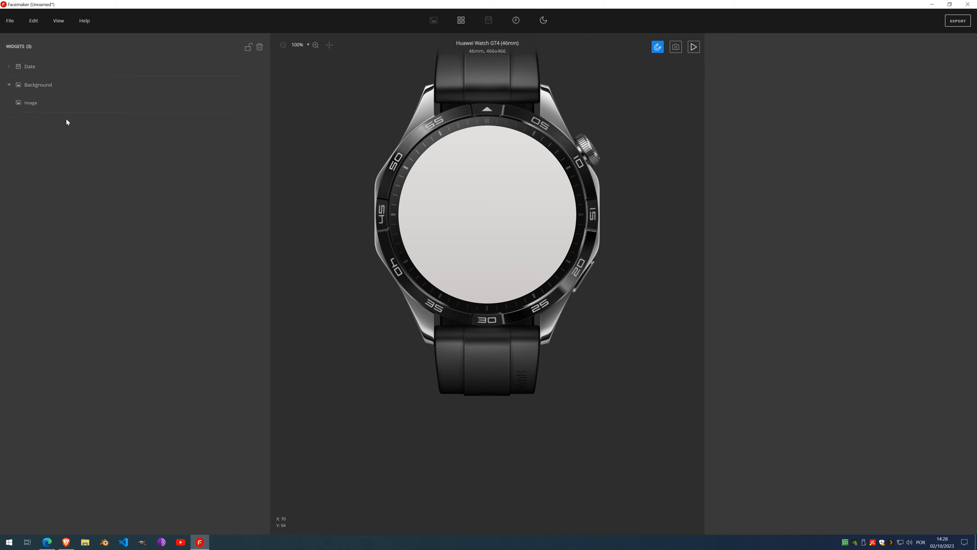
Step: Add an image to the Background group using the Fiat logo from the library's Automotive category
{"action": "left_click", "coordinate": [30, 110]}
{"action": "left_click", "coordinate": [224, 85]}
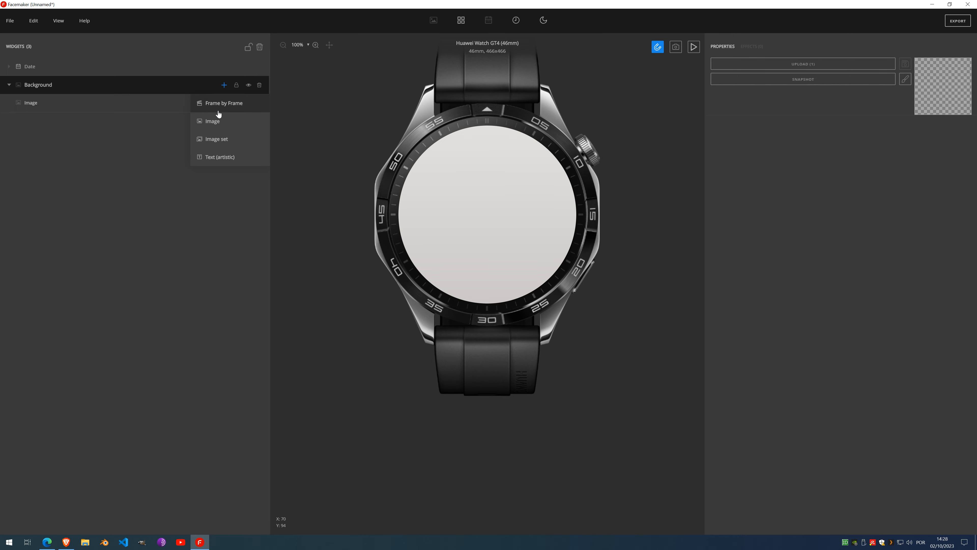
{"action": "left_click", "coordinate": [219, 119]}
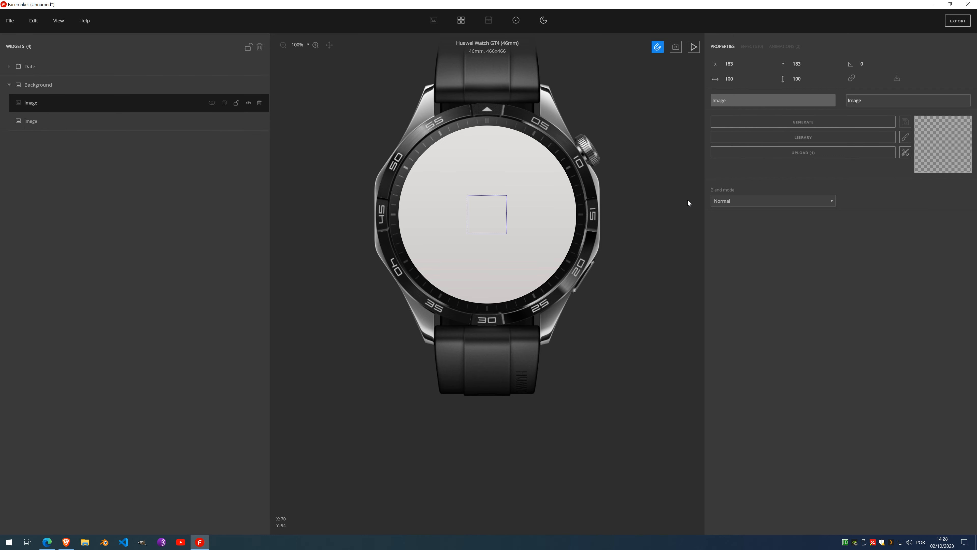
{"action": "left_click", "coordinate": [806, 137]}
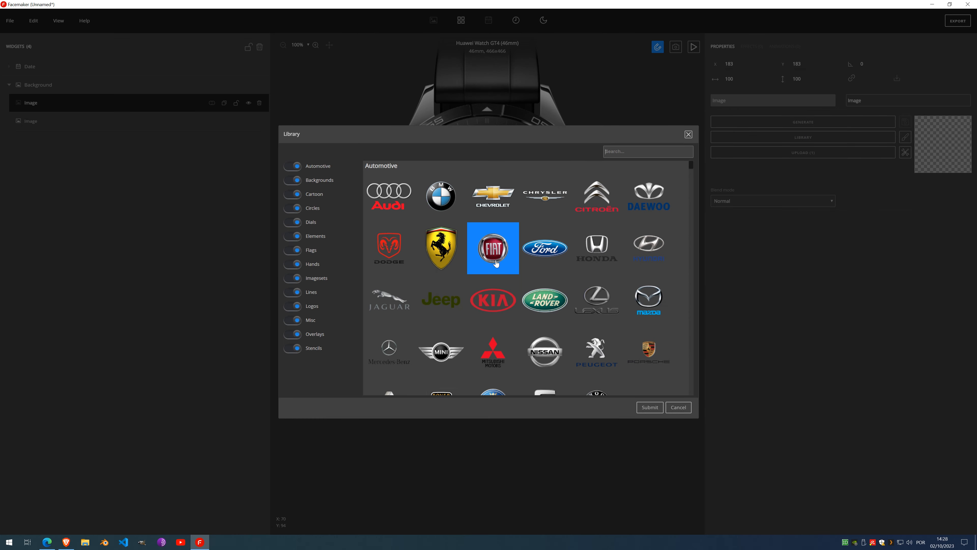
{"action": "double_click", "coordinate": [498, 251]}
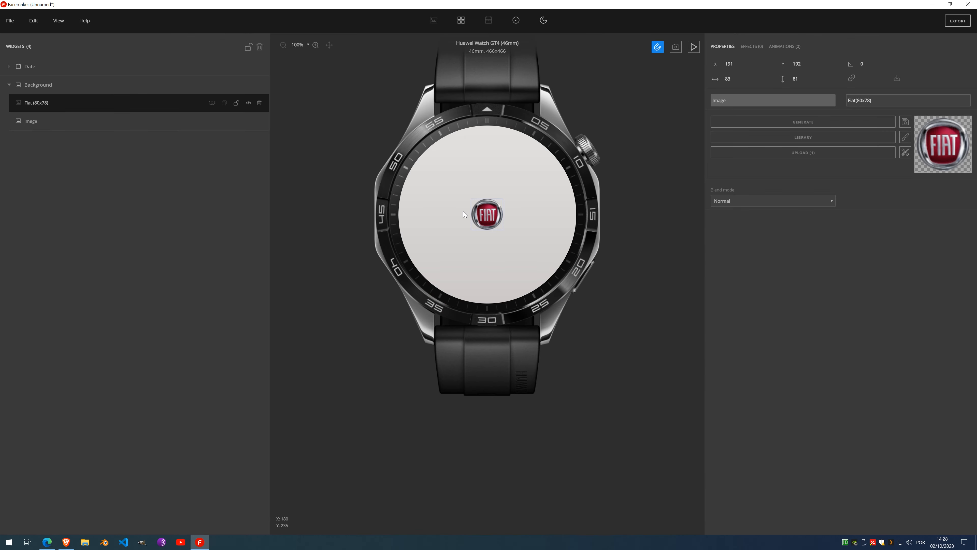
Step: Look through the available effects and add the Radial effect to the Fiat logo
{"action": "left_click", "coordinate": [756, 47]}
{"action": "left_click", "coordinate": [756, 63]}
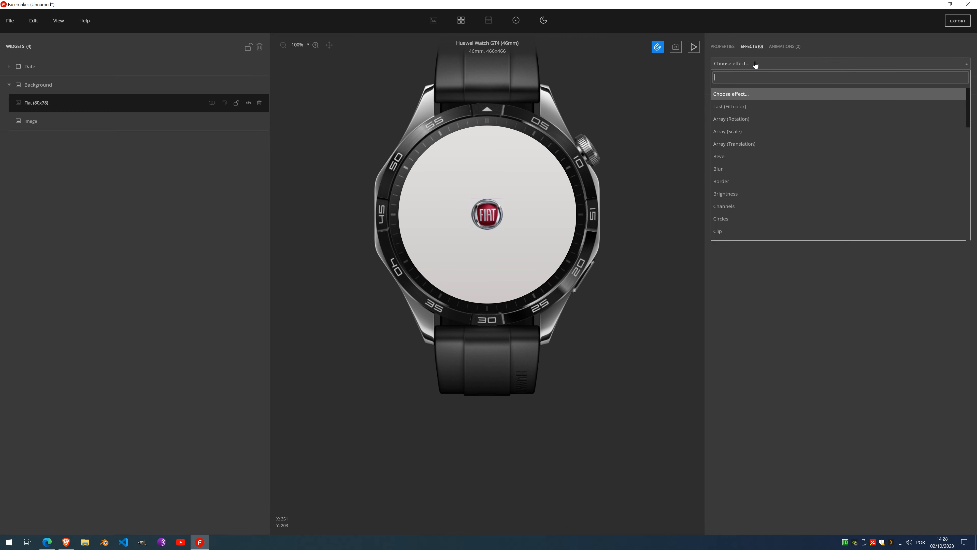
{"action": "scroll", "coordinate": [739, 178], "scroll_direction": "down", "scroll_amount": 4}
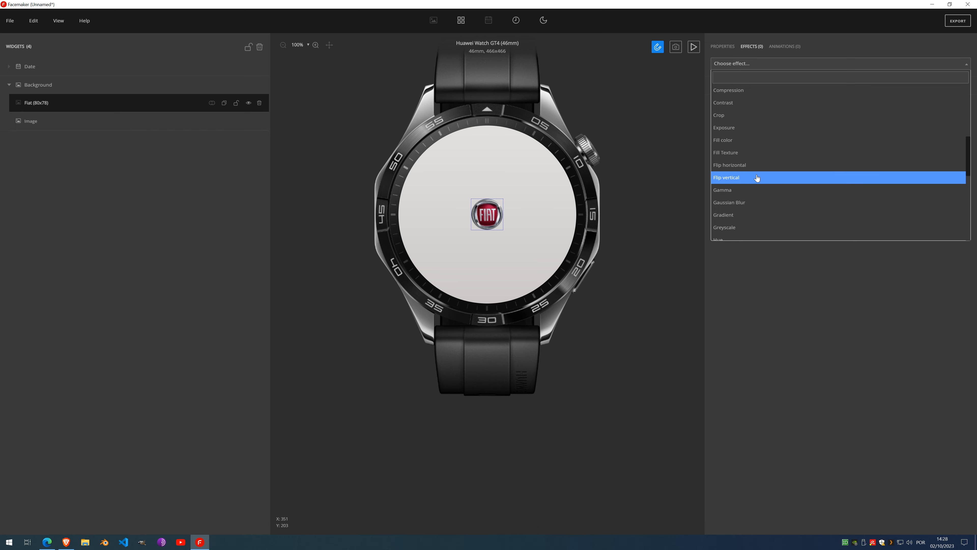
{"action": "scroll", "coordinate": [758, 177], "scroll_direction": "down", "scroll_amount": 5}
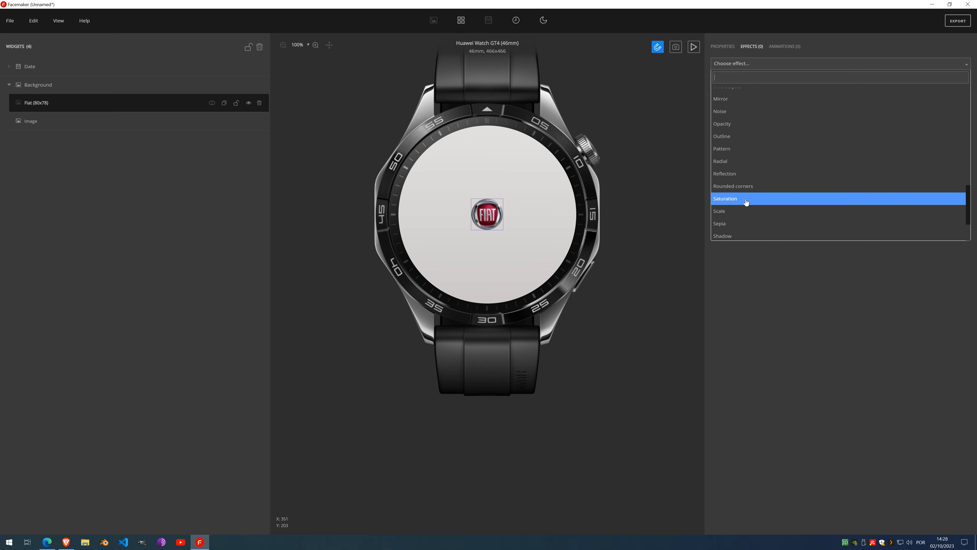
{"action": "scroll", "coordinate": [747, 189], "scroll_direction": "down", "scroll_amount": 5}
{"action": "scroll", "coordinate": [745, 181], "scroll_direction": "up", "scroll_amount": 6}
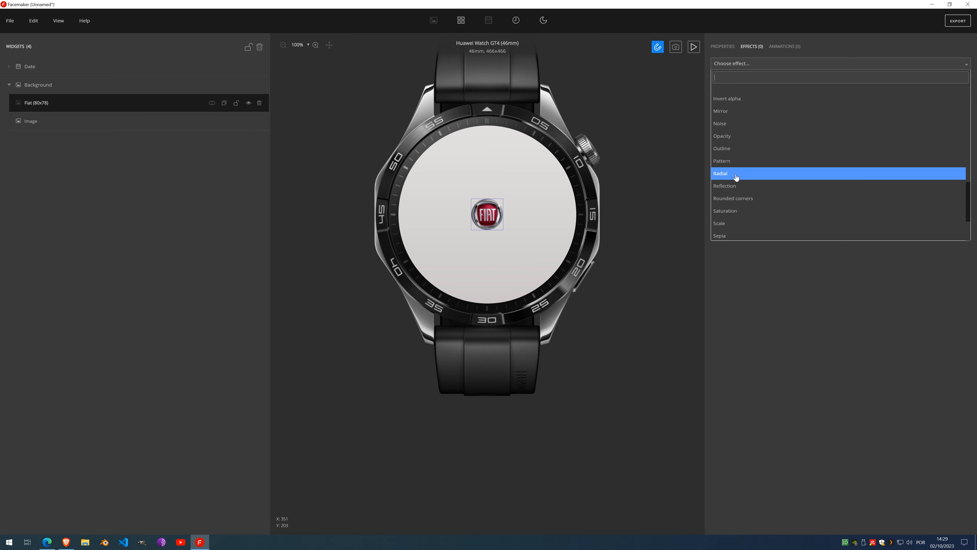
{"action": "left_click", "coordinate": [736, 176]}
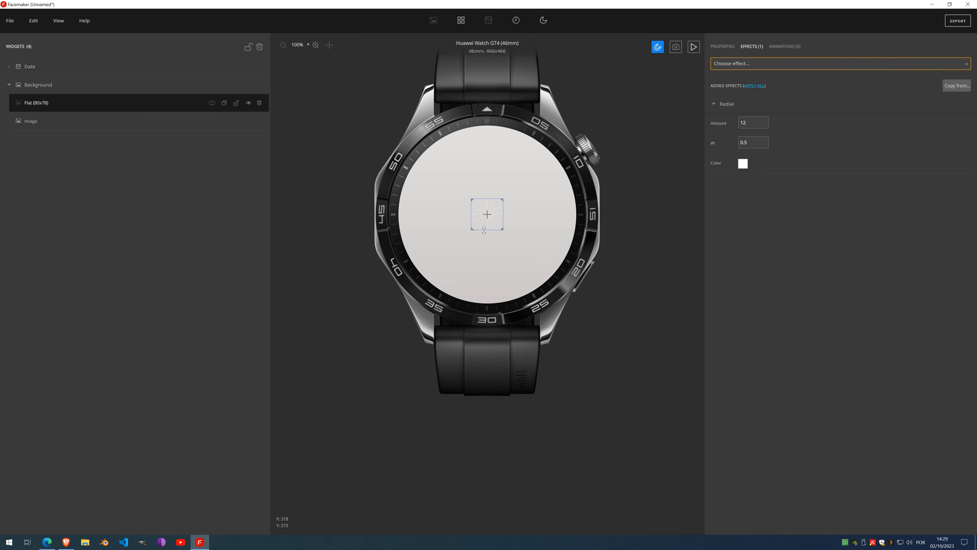
Step: Set the Radial effect's amount to 44 and inspect the rays up close
{"action": "scroll", "coordinate": [486, 223], "scroll_direction": "up", "scroll_amount": 3}
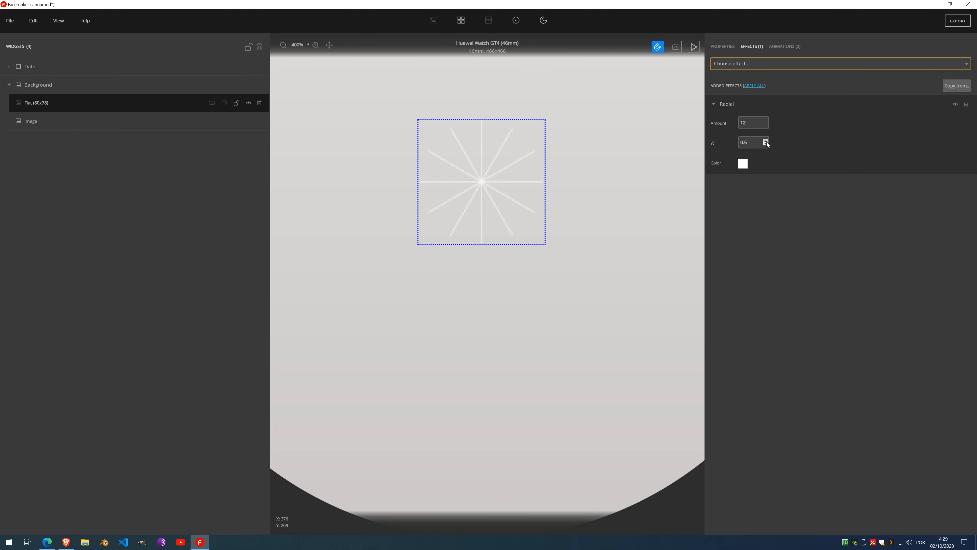
{"action": "left_click", "coordinate": [766, 124]}
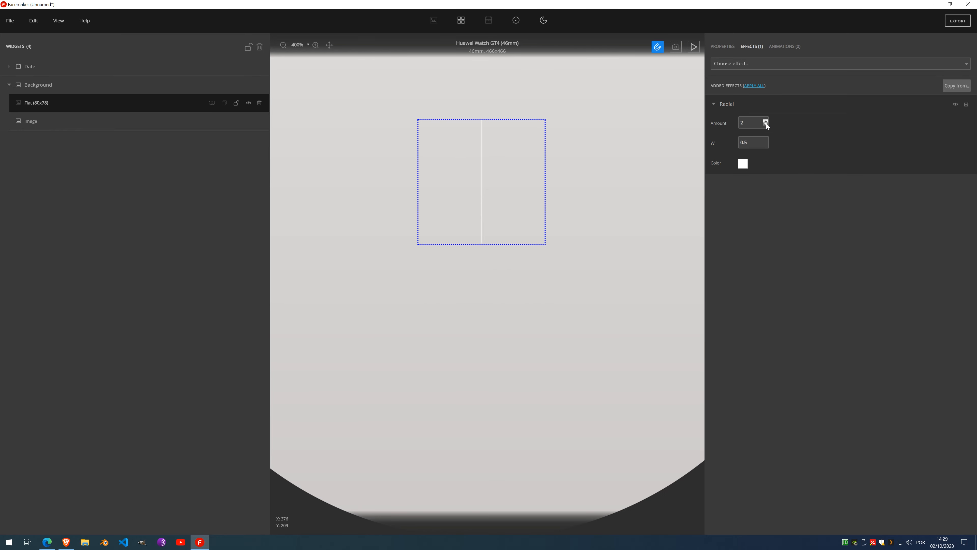
{"action": "left_click", "coordinate": [765, 122]}
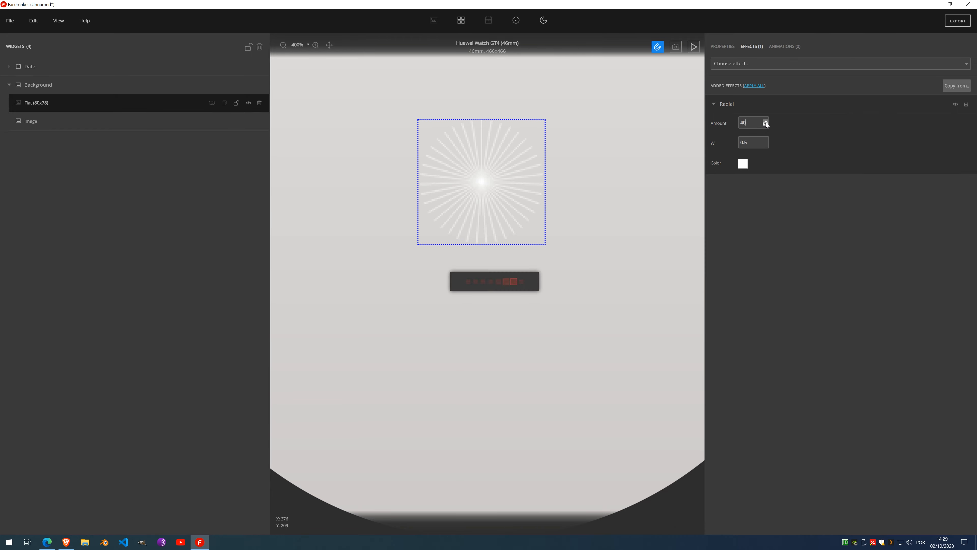
{"action": "scroll", "coordinate": [500, 185], "scroll_direction": "down", "scroll_amount": 5}
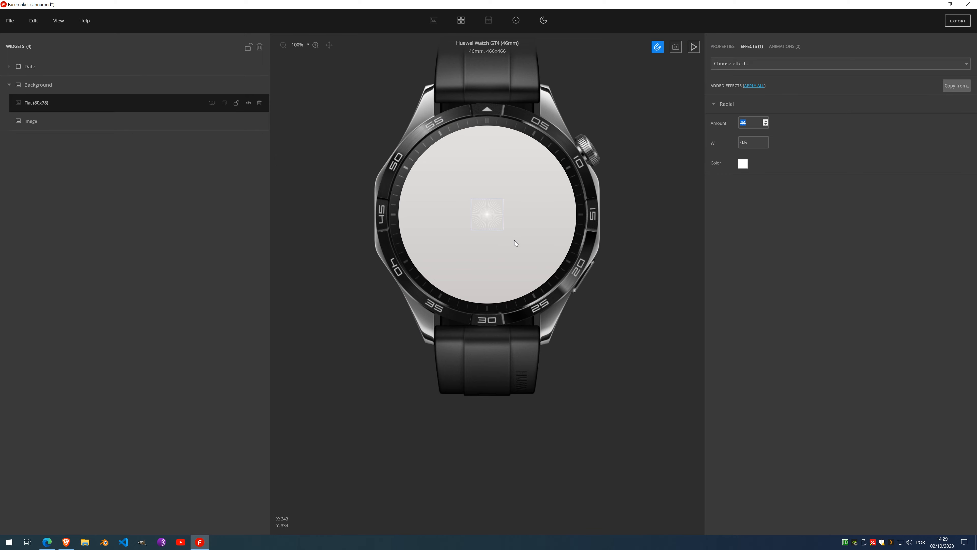
{"action": "scroll", "coordinate": [486, 216], "scroll_direction": "up", "scroll_amount": 5}
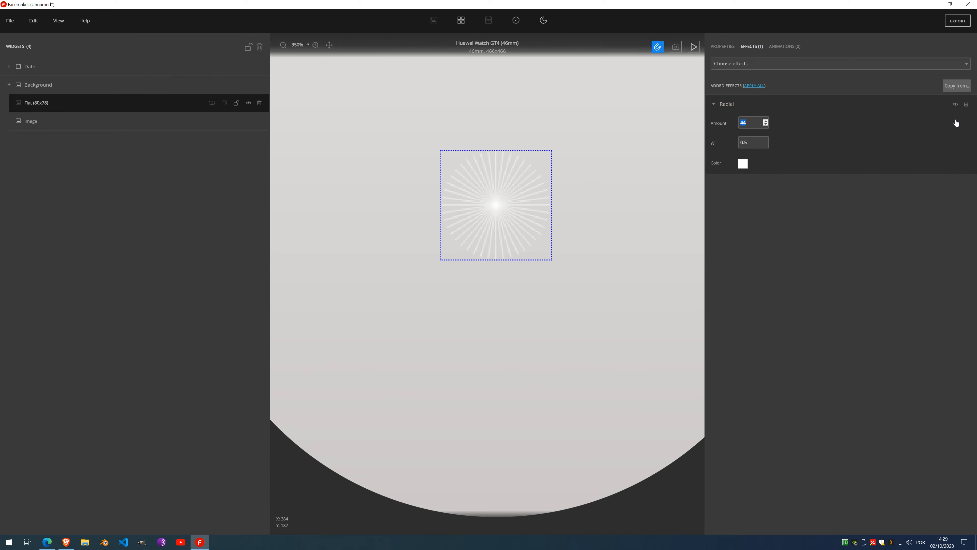
Step: Remove the Radial effect from the Fiat logo and add the Colorize effect instead
{"action": "left_click", "coordinate": [966, 103]}
{"action": "left_click", "coordinate": [851, 63]}
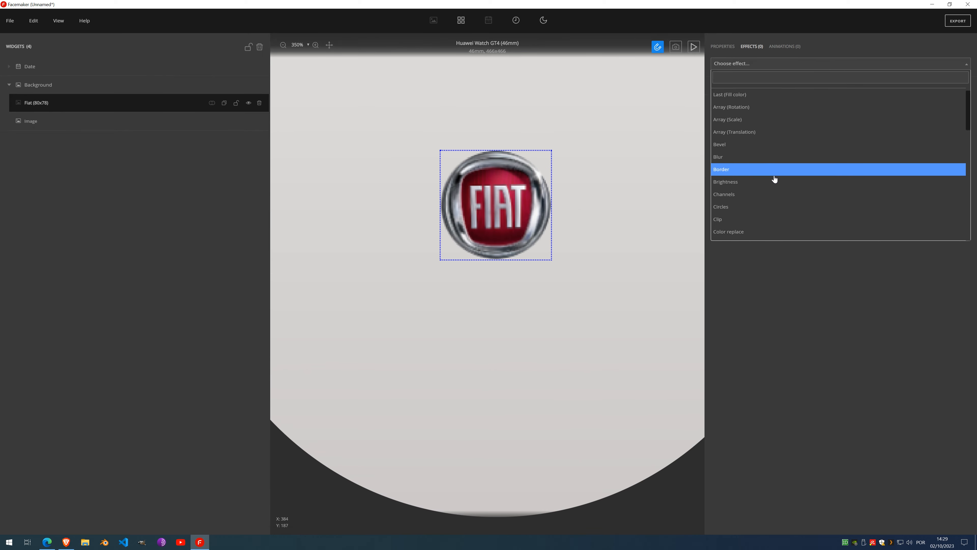
{"action": "scroll", "coordinate": [775, 179], "scroll_direction": "down", "scroll_amount": 3}
{"action": "left_click", "coordinate": [749, 190]}
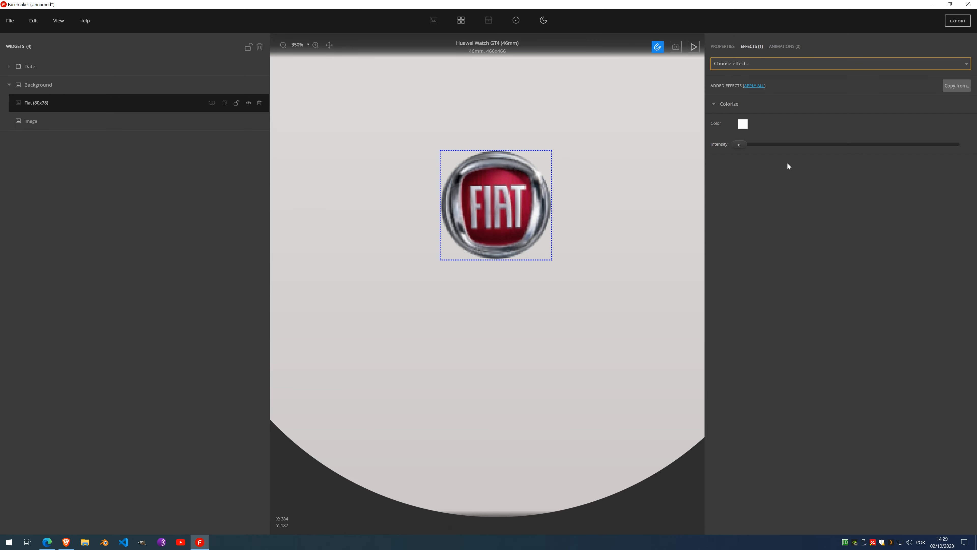
Step: Set the Colorize effect's color to dark red and its intensity to 86 on the Fiat logo
{"action": "left_click", "coordinate": [743, 123]}
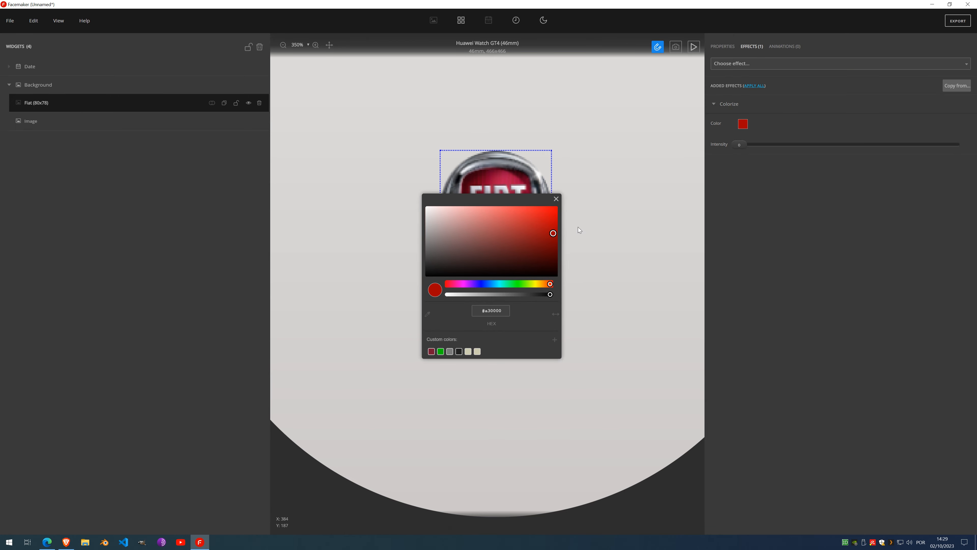
{"action": "left_click", "coordinate": [556, 199]}
{"action": "left_click_drag", "start_coordinate": [739, 145], "coordinate": [927, 144]}
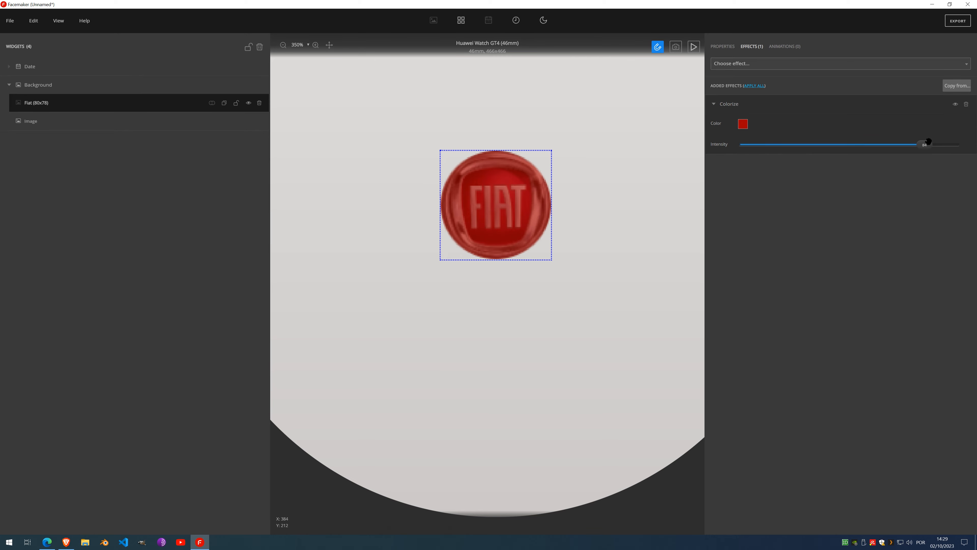
{"action": "scroll", "coordinate": [494, 257], "scroll_direction": "down", "scroll_amount": 5}
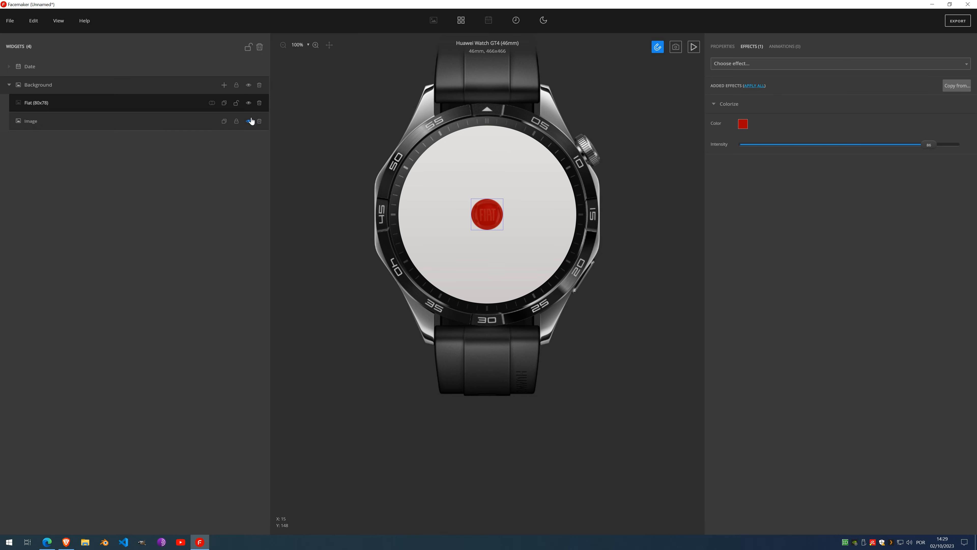
Step: Add a Frame by Frame widget to the Background group and generate a white circle particle animation for it
{"action": "left_click", "coordinate": [224, 85]}
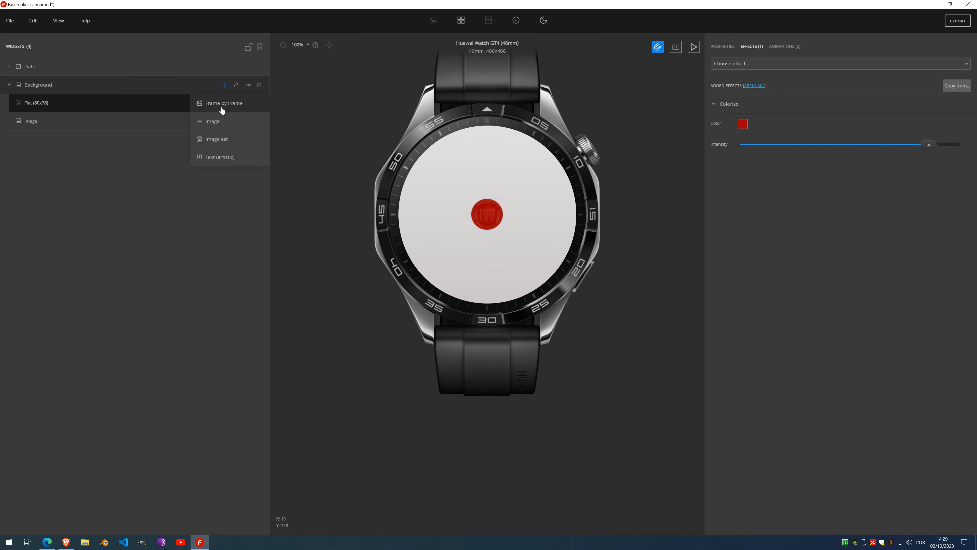
{"action": "left_click", "coordinate": [220, 104]}
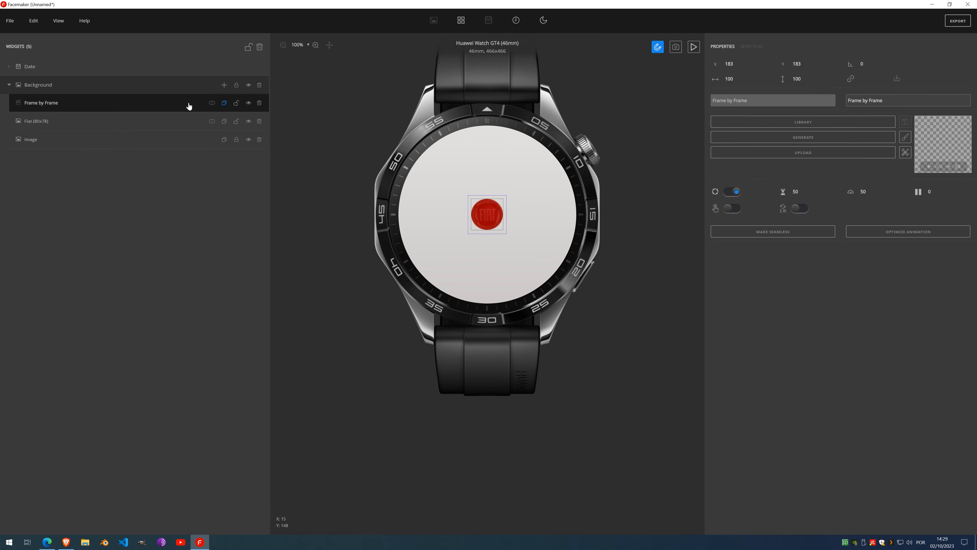
{"action": "left_click", "coordinate": [796, 140]}
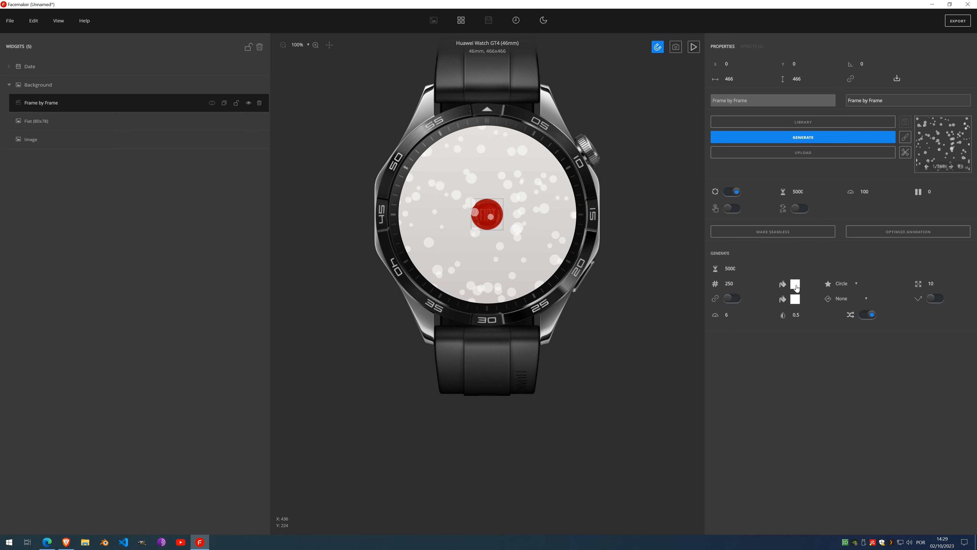
{"action": "left_click", "coordinate": [780, 138]}
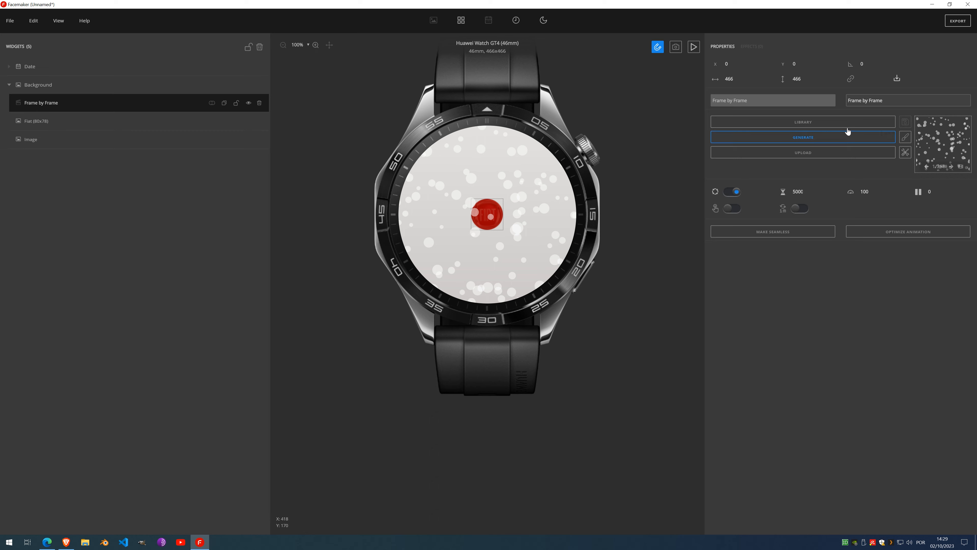
Step: Preview the particle animation on the watch face, stop it, and select the Fiat logo layer
{"action": "left_click", "coordinate": [693, 48]}
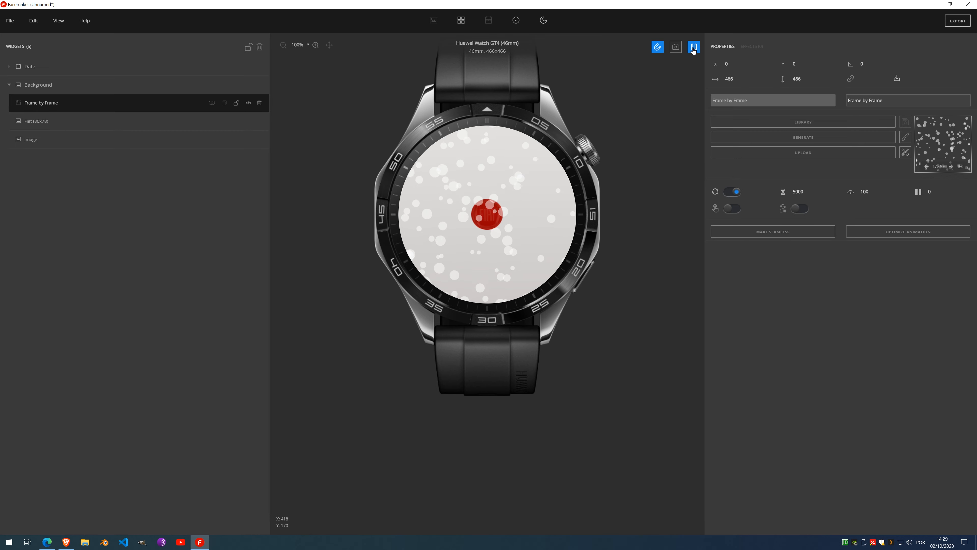
{"action": "left_click", "coordinate": [693, 48]}
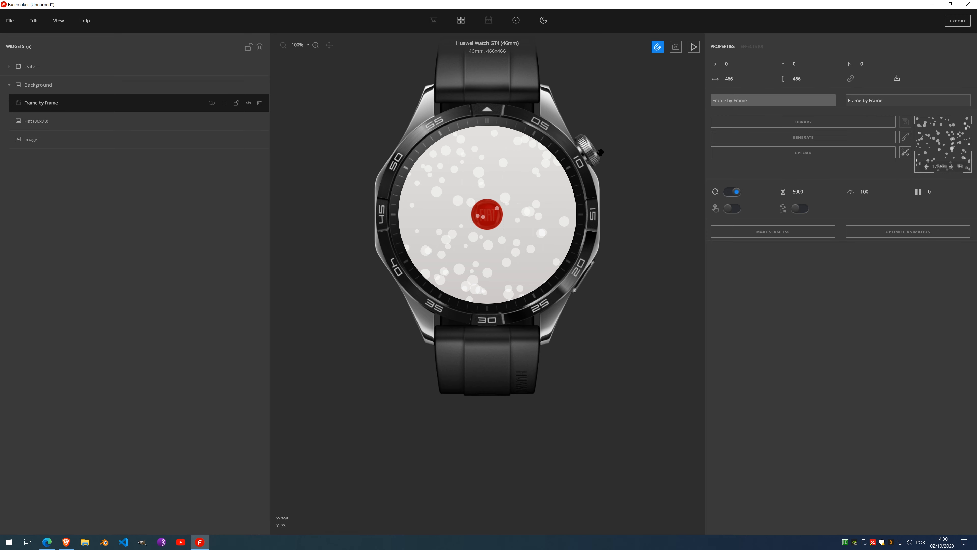
{"action": "left_click", "coordinate": [43, 123]}
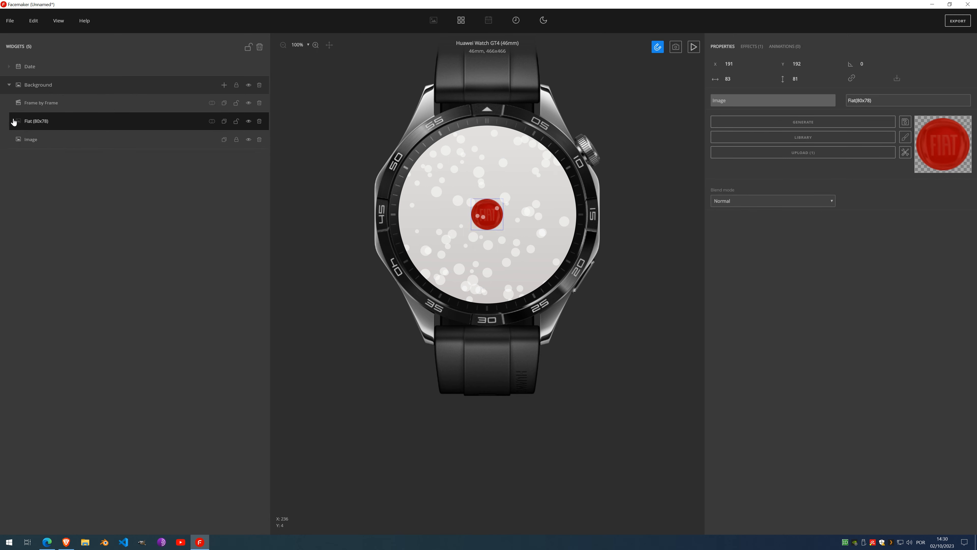
Step: Add the Colorize effect to the Frame by Frame particle animation in the Background group
{"action": "left_click", "coordinate": [37, 109]}
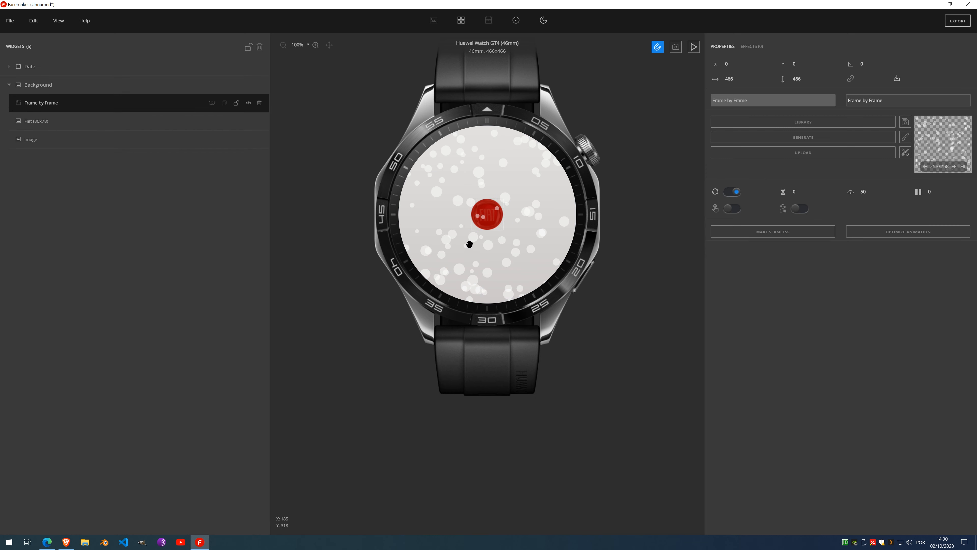
{"action": "left_click", "coordinate": [748, 49]}
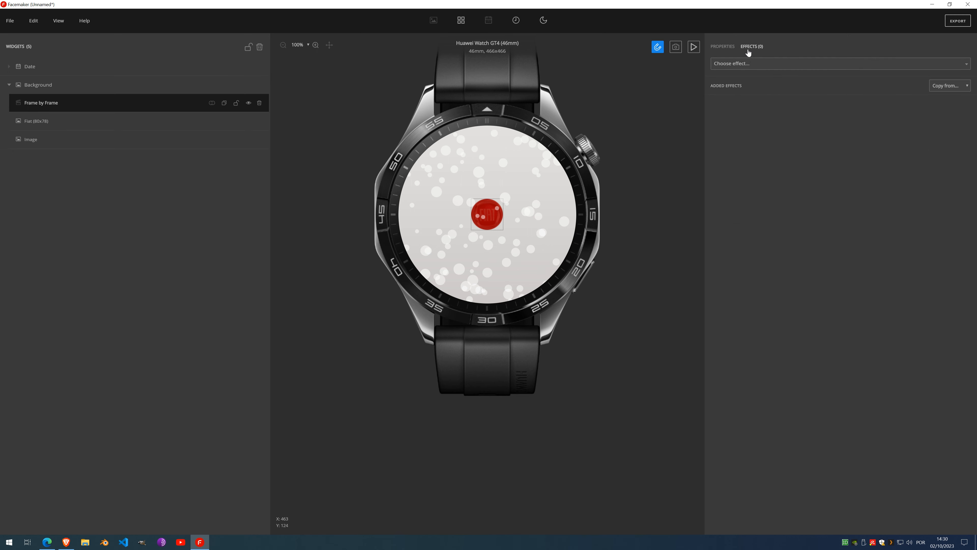
{"action": "left_click", "coordinate": [754, 66]}
{"action": "scroll", "coordinate": [756, 192], "scroll_direction": "down", "scroll_amount": 2}
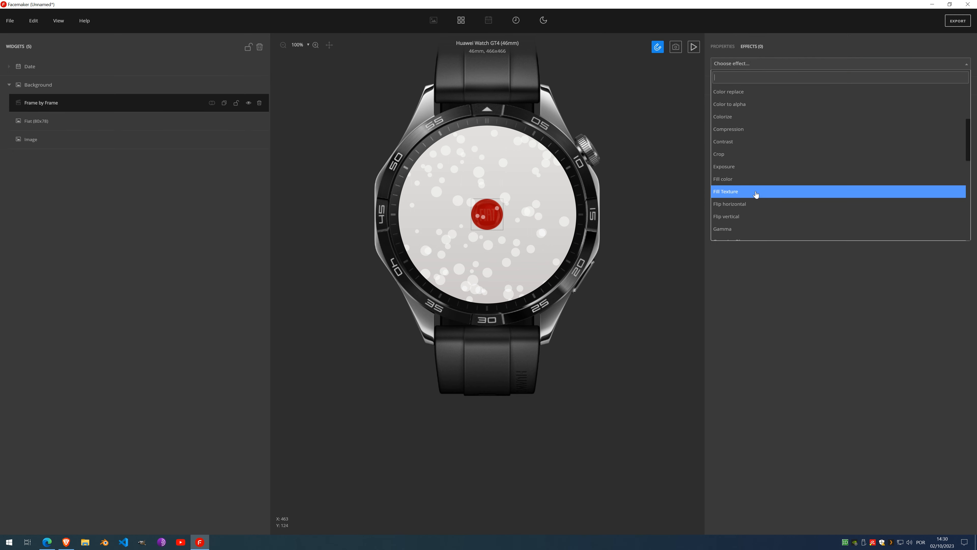
{"action": "left_click", "coordinate": [751, 118]}
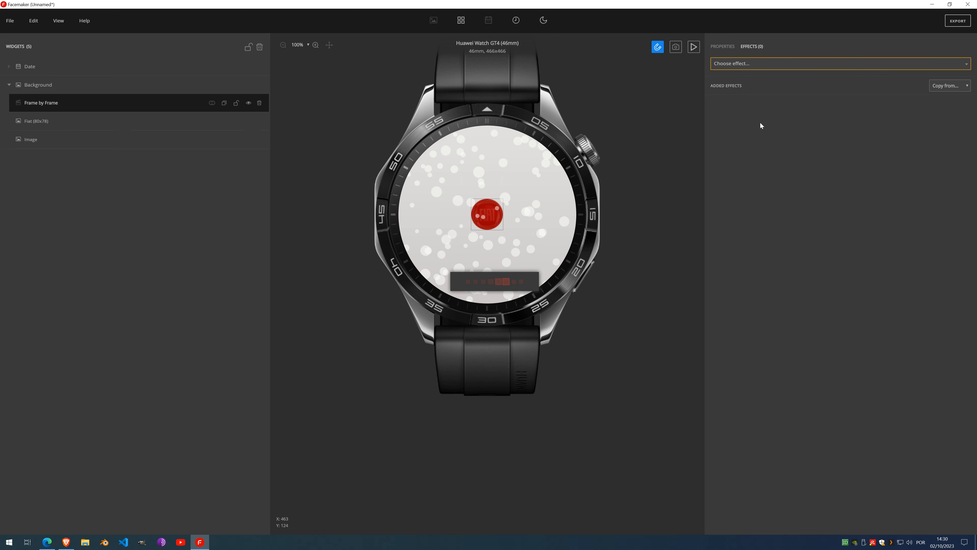
Step: Optimize the particle animation by removing every other frame, and preview it on the watch face
{"action": "left_click", "coordinate": [723, 46]}
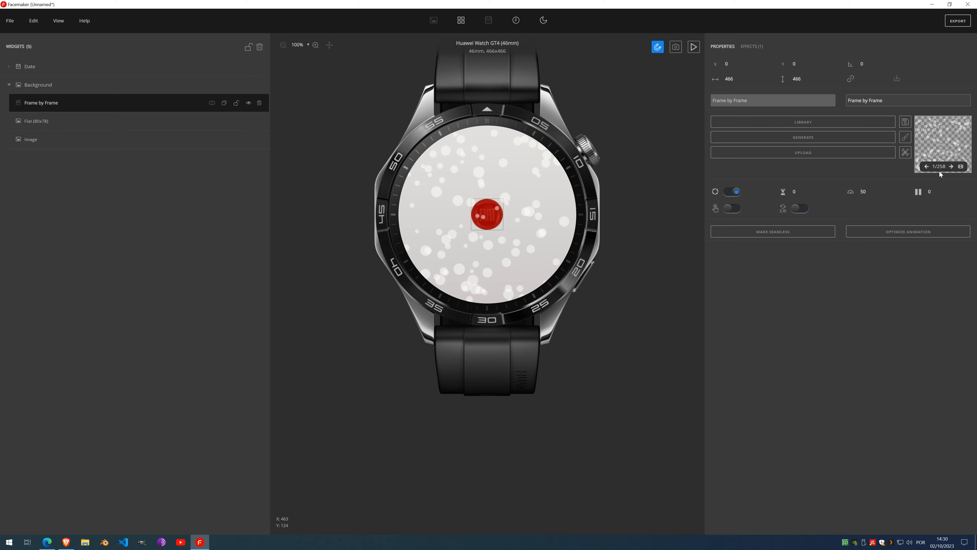
{"action": "left_click", "coordinate": [907, 233]}
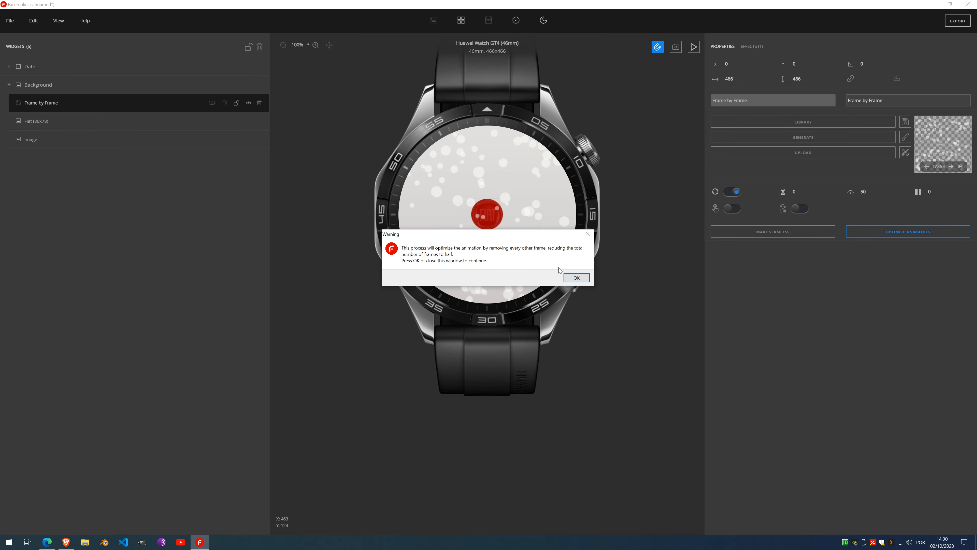
{"action": "left_click", "coordinate": [576, 276]}
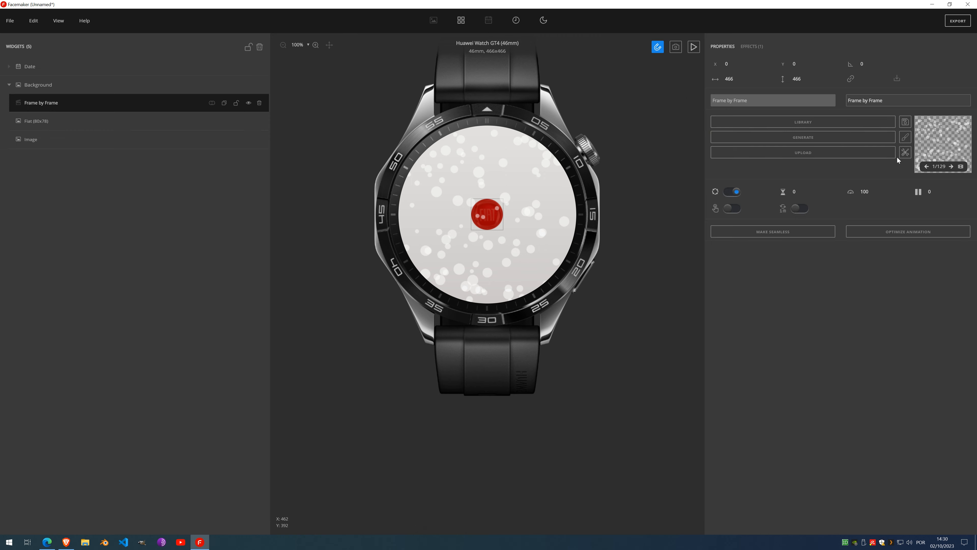
{"action": "left_click", "coordinate": [694, 47]}
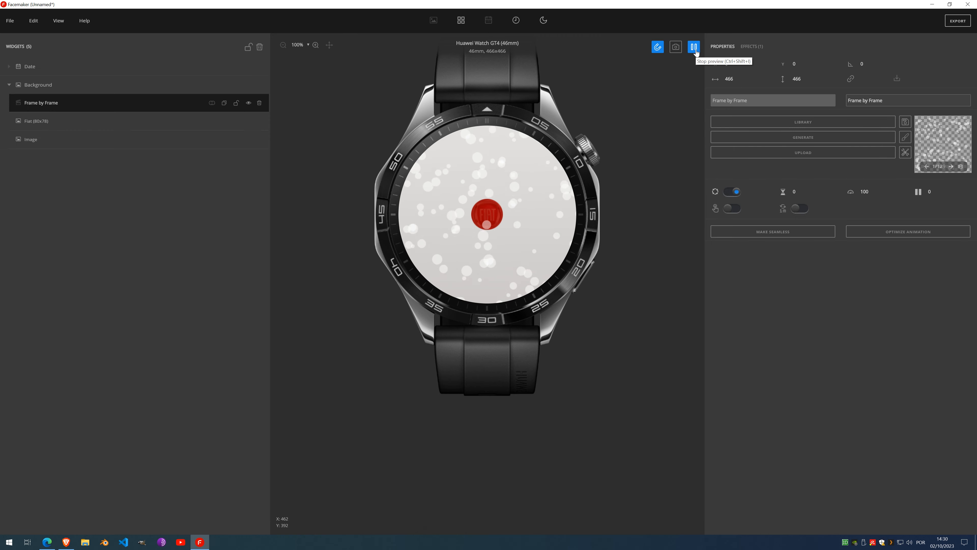
{"action": "left_click", "coordinate": [694, 47]}
Step: Set the particle animation's Colorize color to dark red and its intensity to 70
{"action": "left_click", "coordinate": [749, 46]}
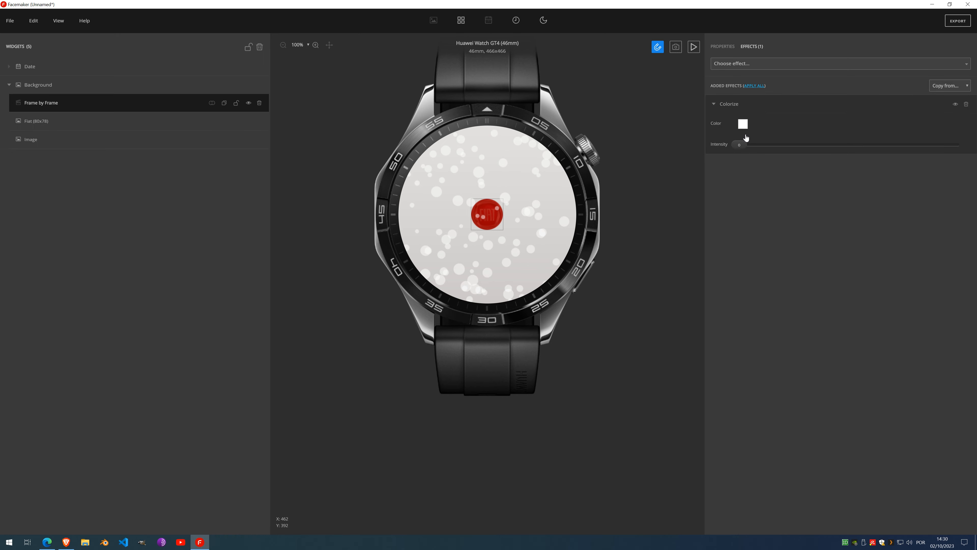
{"action": "left_click", "coordinate": [743, 124]}
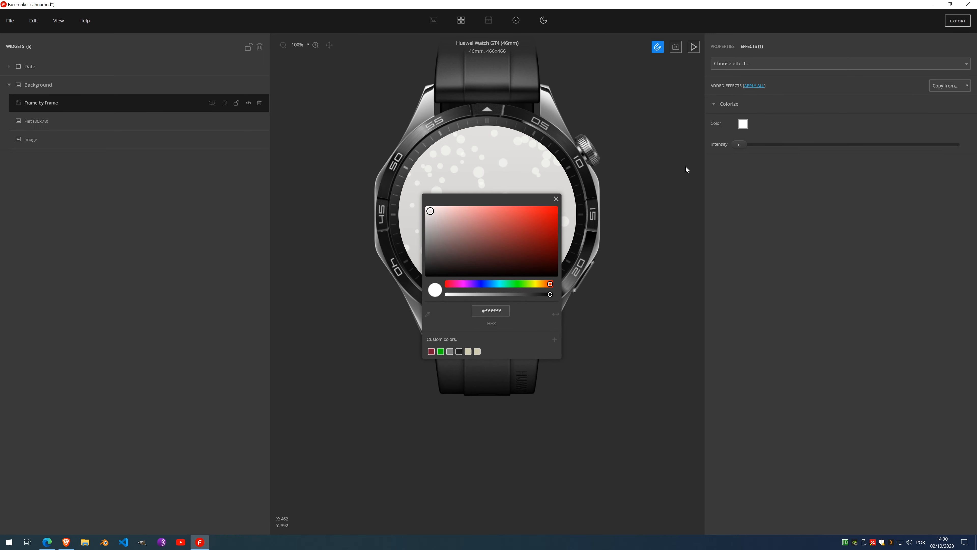
{"action": "left_click_drag", "start_coordinate": [520, 200], "coordinate": [788, 284]}
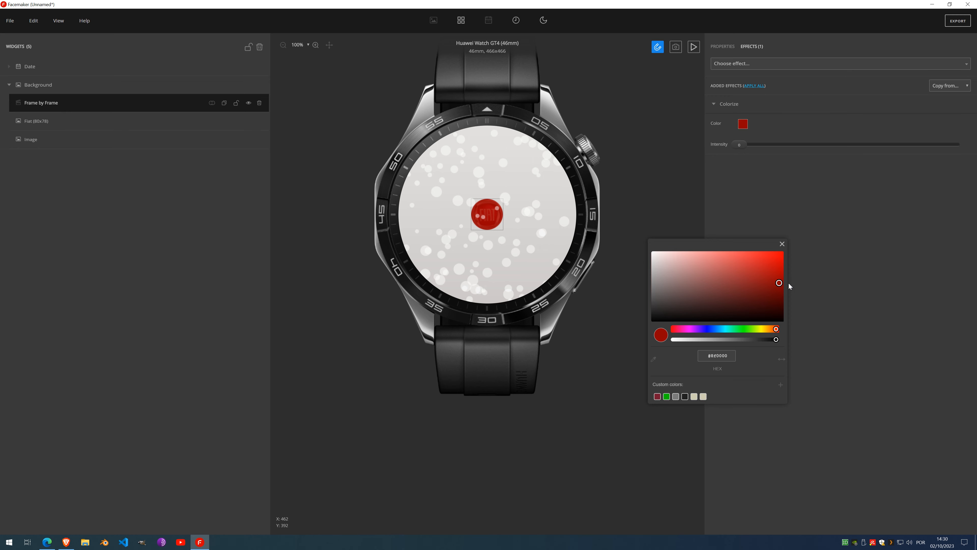
{"action": "left_click", "coordinate": [782, 244]}
{"action": "left_click_drag", "start_coordinate": [754, 145], "coordinate": [892, 144]}
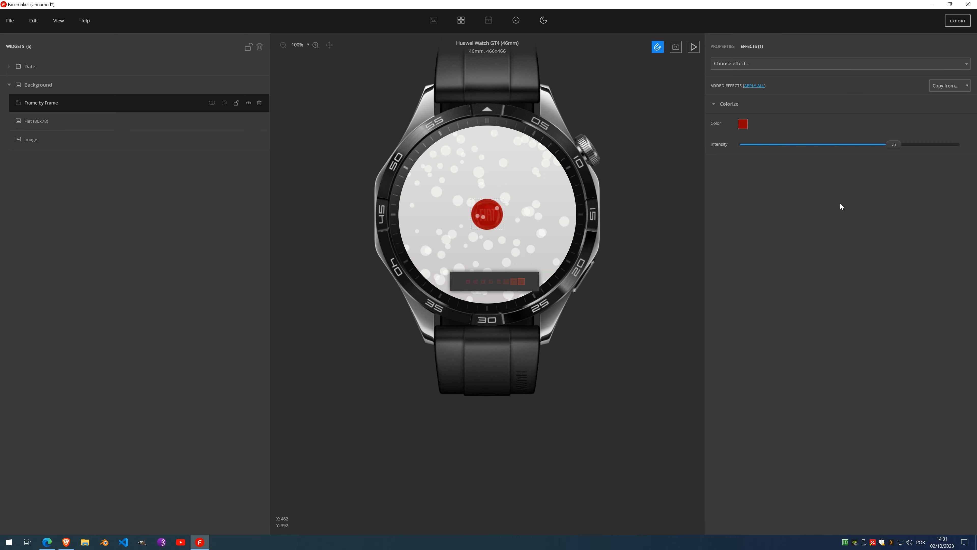
{"action": "left_click", "coordinate": [723, 47]}
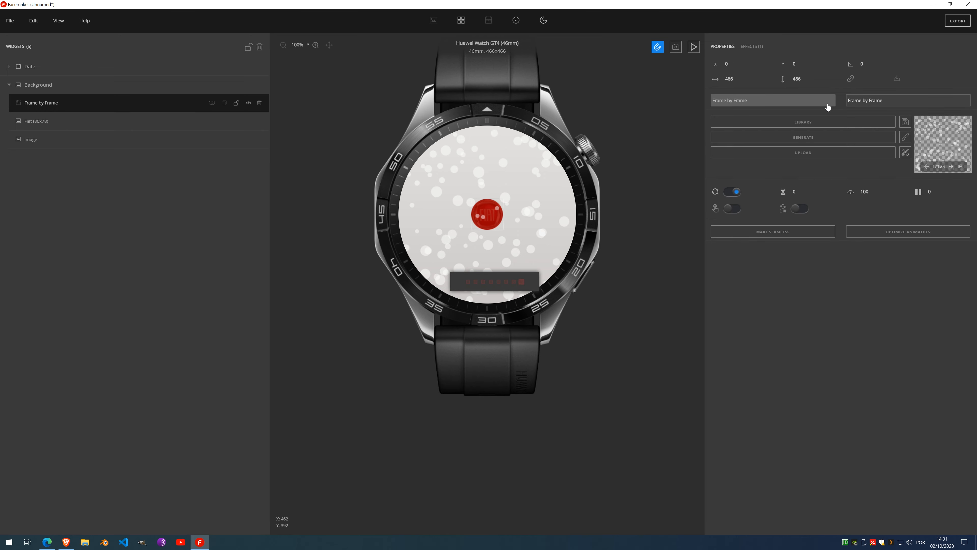
Step: Remove the Colorize effect from the particle animation and delete its Frame by Frame widget
{"action": "mouse_move", "coordinate": [943, 170]}
{"action": "left_click", "coordinate": [754, 47]}
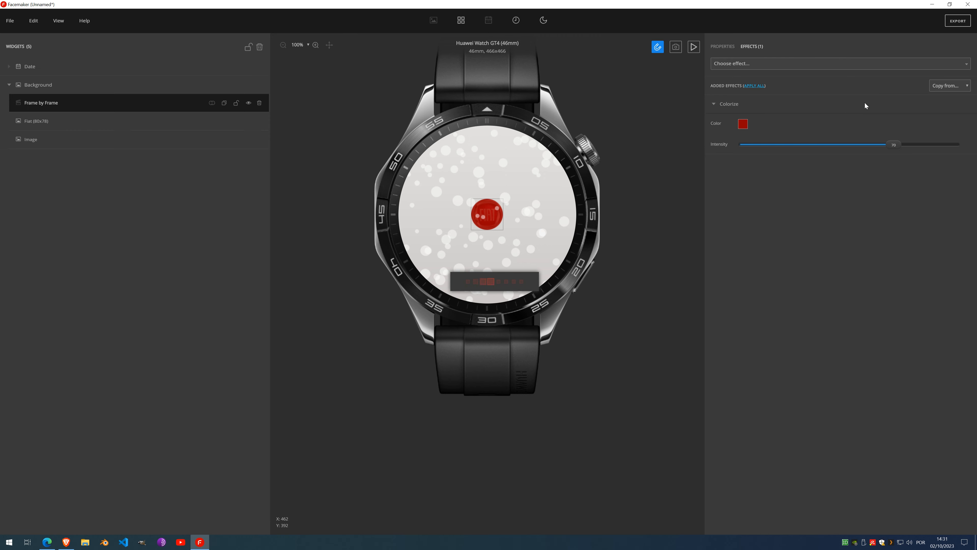
{"action": "left_click", "coordinate": [966, 104]}
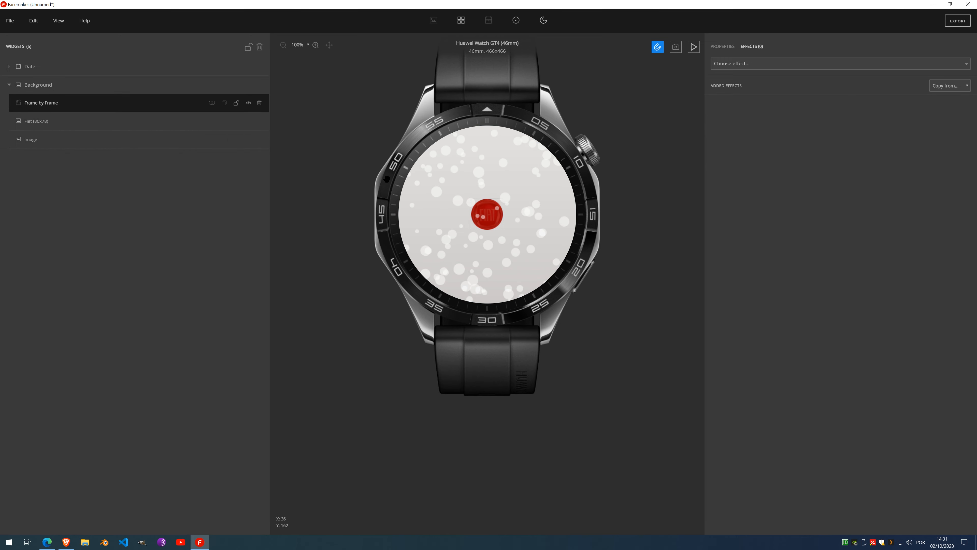
{"action": "left_click", "coordinate": [260, 107]}
Step: Add a new Frame by Frame widget to the Background group and generate a default white circle particle animation
{"action": "left_click", "coordinate": [224, 84]}
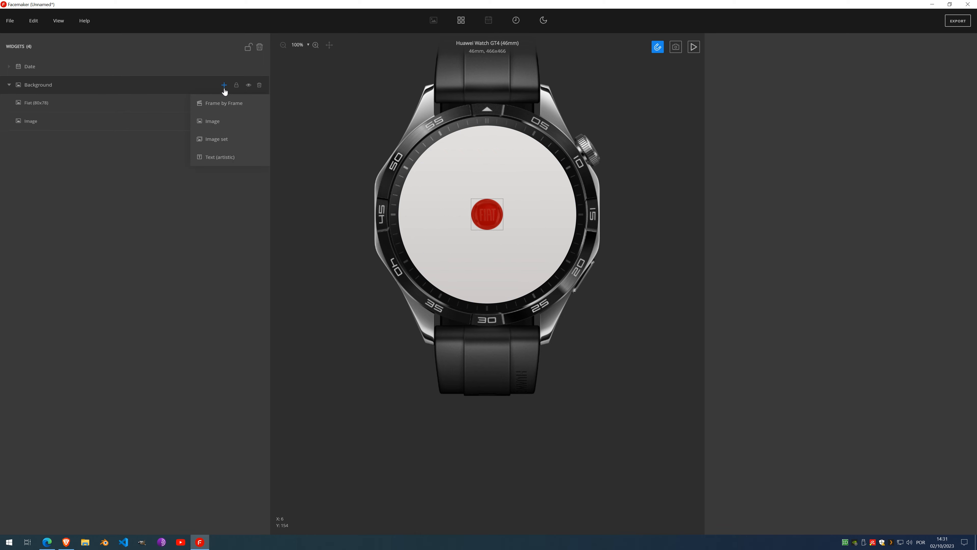
{"action": "left_click", "coordinate": [229, 102]}
{"action": "left_click", "coordinate": [809, 141]}
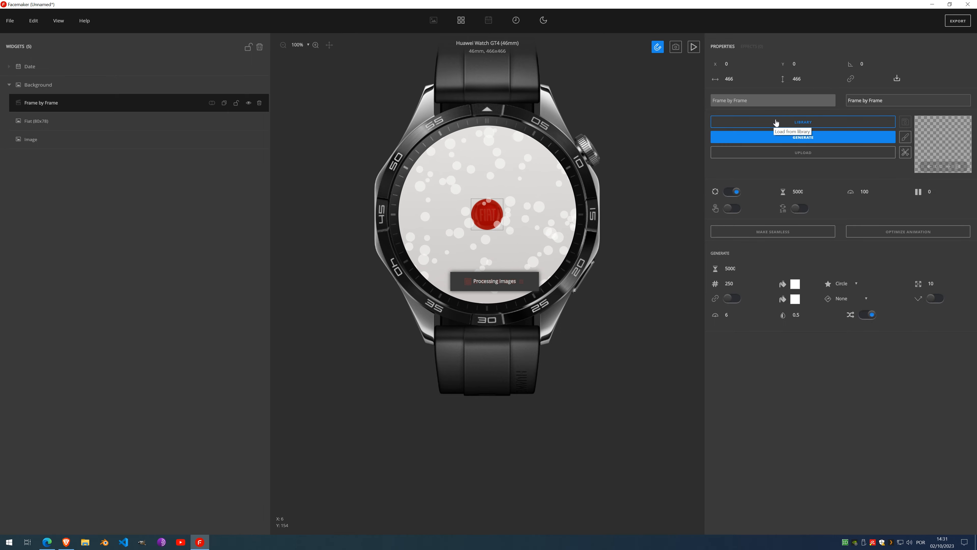
Step: Replace the particles with the fighter animation from the library and place it at about X 218, Y 94
{"action": "left_click", "coordinate": [789, 123]}
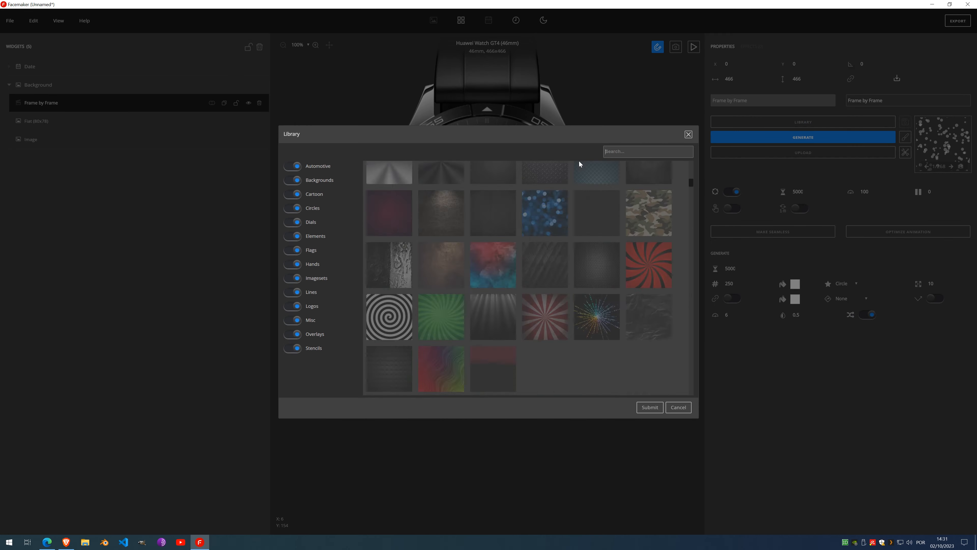
{"action": "scroll", "coordinate": [567, 282], "scroll_direction": "down", "scroll_amount": 20}
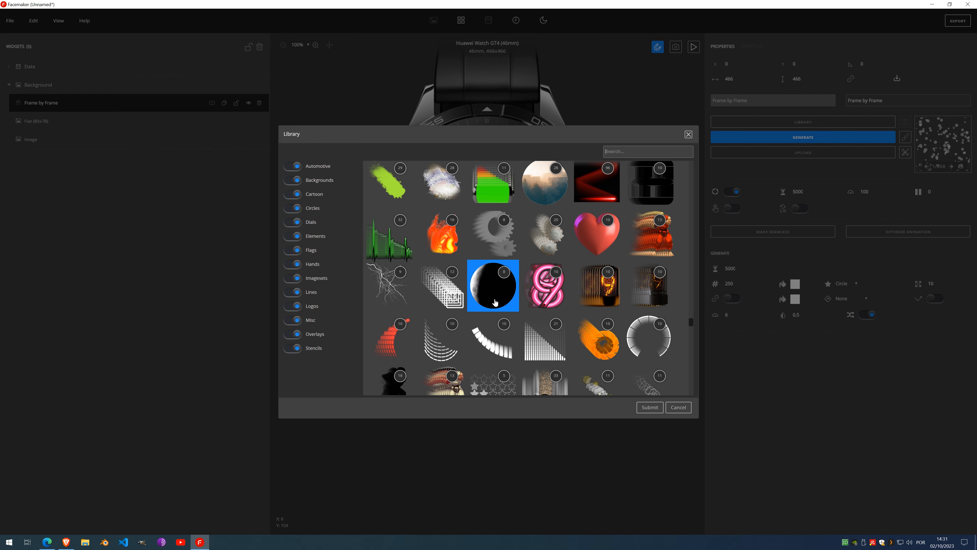
{"action": "scroll", "coordinate": [496, 287], "scroll_direction": "down", "scroll_amount": 3}
{"action": "double_click", "coordinate": [450, 280]}
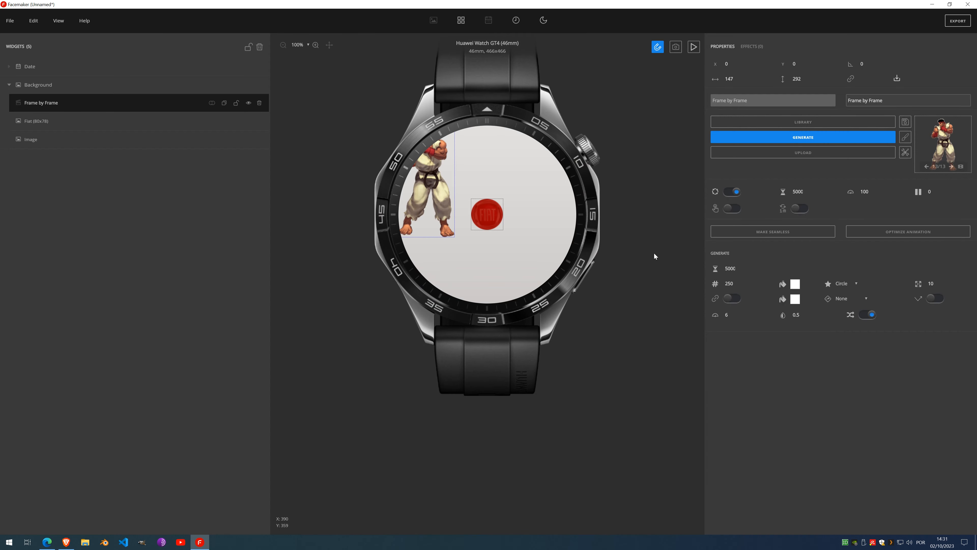
{"action": "left_click_drag", "start_coordinate": [457, 199], "coordinate": [513, 224]}
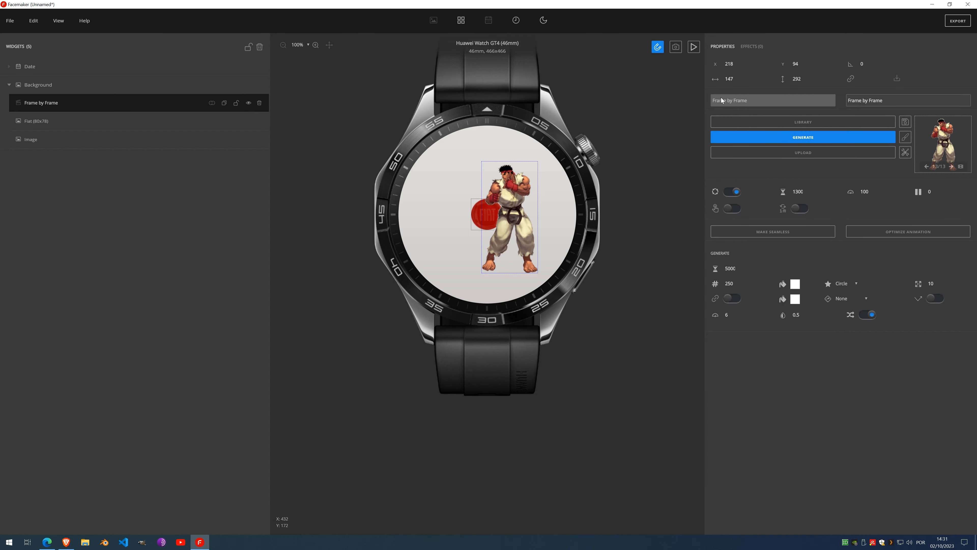
Step: Add a Colorize effect to the fighter animation with a red color and an intensity of 75
{"action": "left_click", "coordinate": [752, 47]}
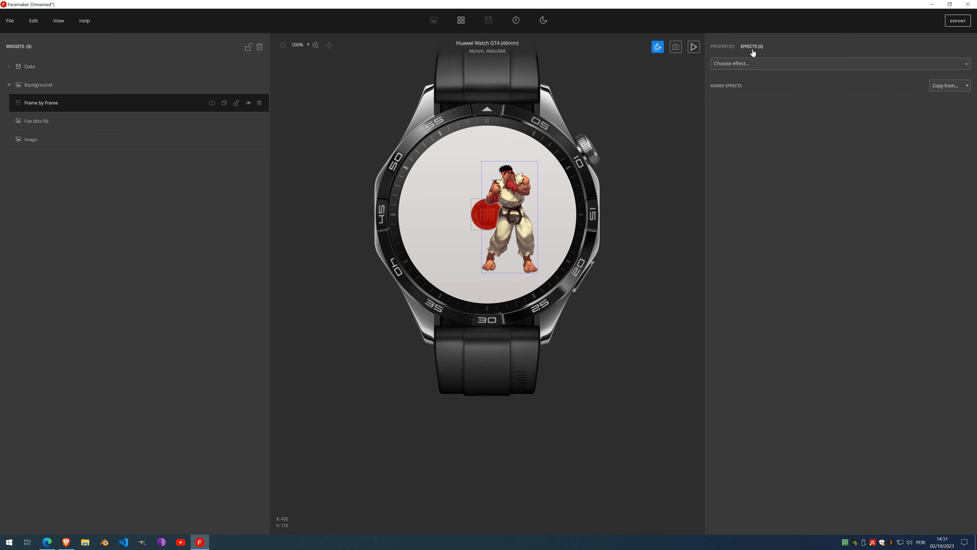
{"action": "left_click", "coordinate": [763, 64]}
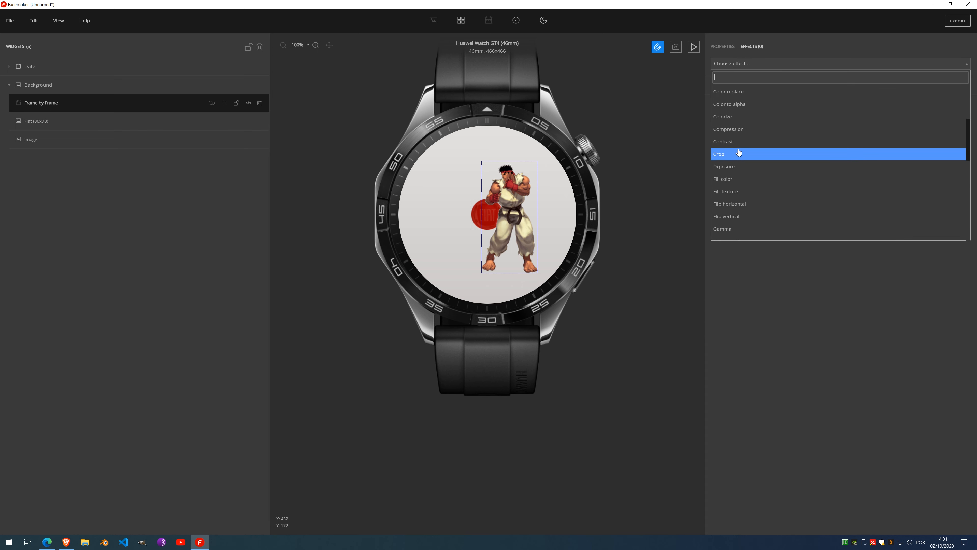
{"action": "left_click", "coordinate": [738, 116]}
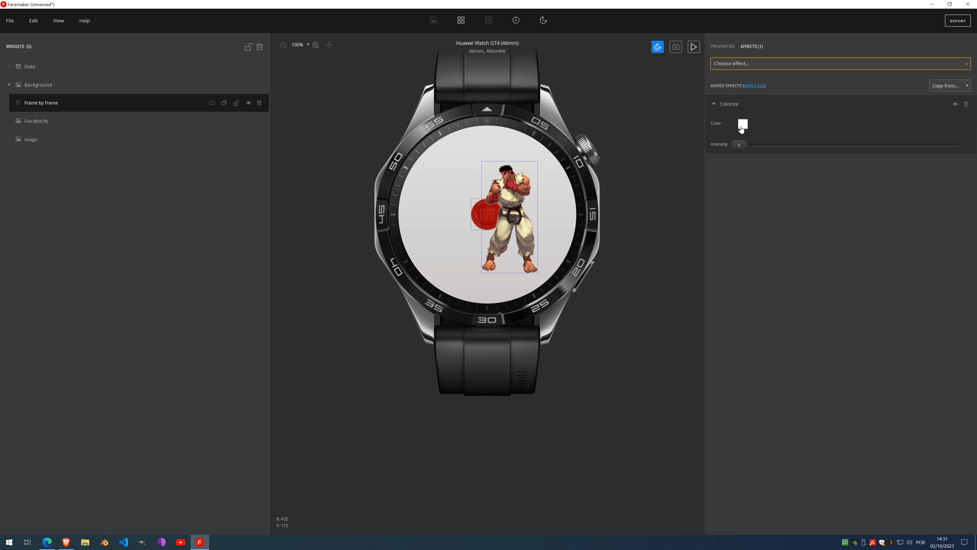
{"action": "left_click", "coordinate": [746, 123]}
{"action": "left_click", "coordinate": [758, 280]}
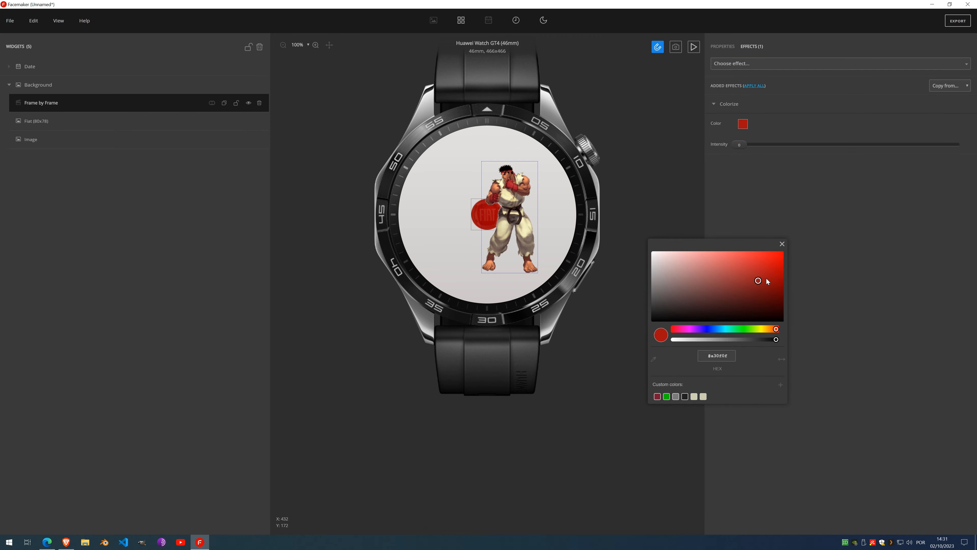
{"action": "left_click", "coordinate": [782, 245]}
{"action": "left_click_drag", "start_coordinate": [739, 144], "coordinate": [905, 146]}
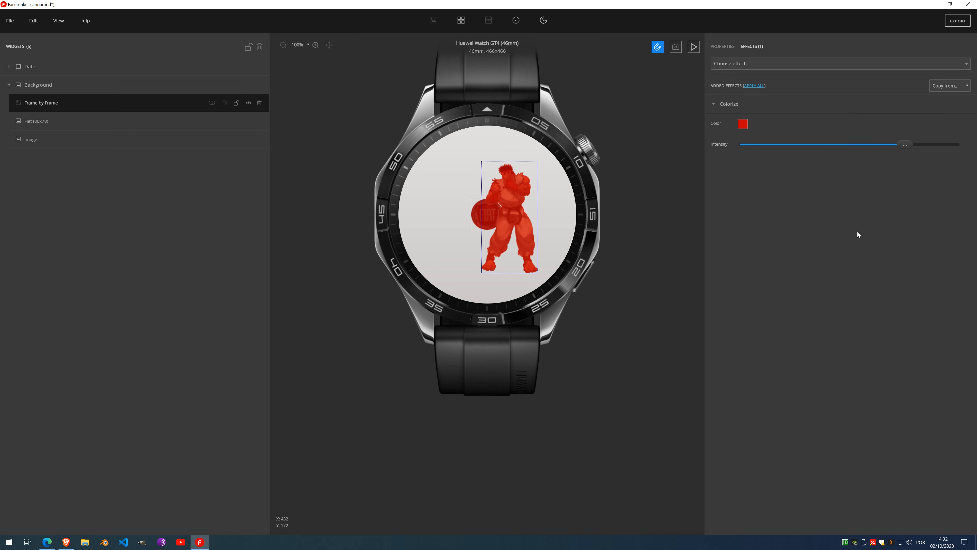
Step: Examine the individual frames of the colorized fighter animation
{"action": "left_click", "coordinate": [726, 49]}
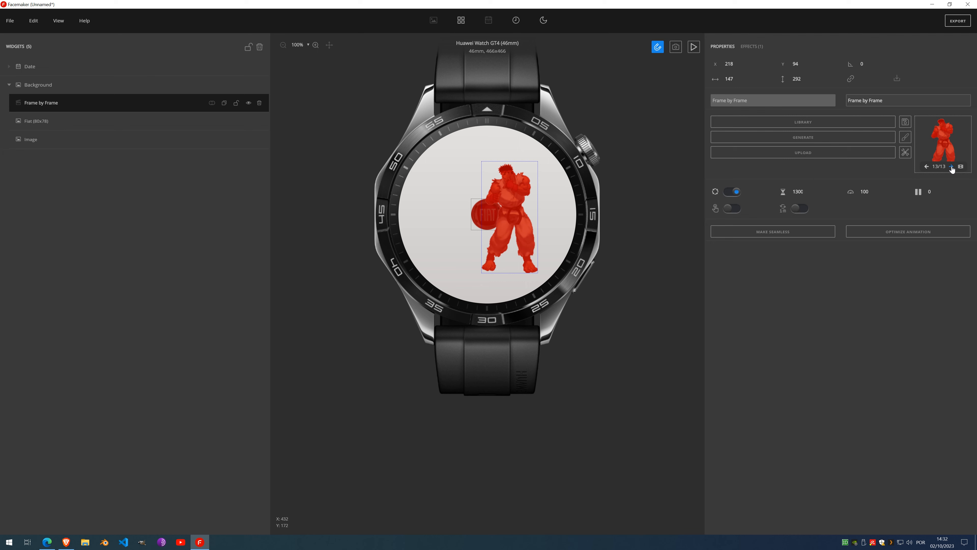
{"action": "left_click", "coordinate": [961, 167]}
{"action": "left_click", "coordinate": [670, 164]}
Step: Add a Shadow effect to the fighter animation, keeping its color black and setting its blur to 8
{"action": "left_click", "coordinate": [762, 46]}
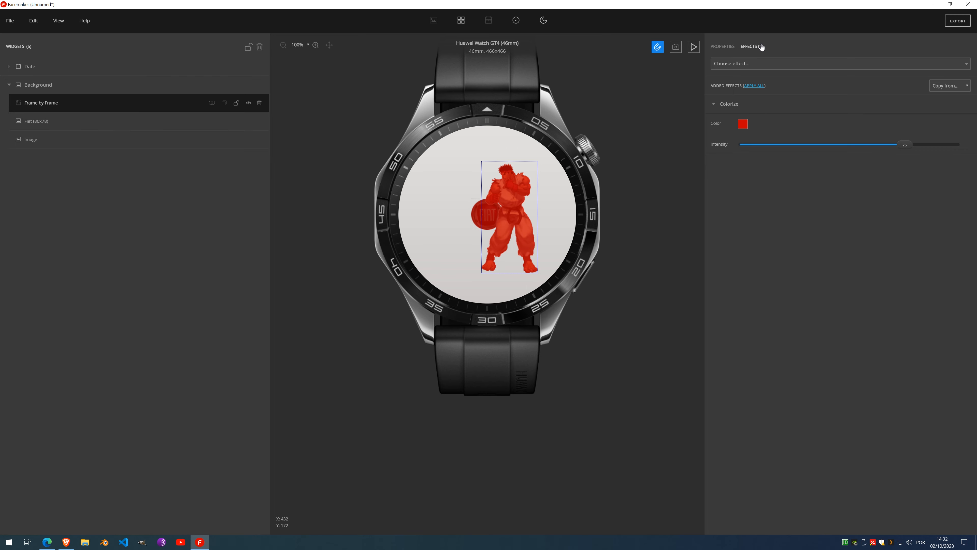
{"action": "left_click", "coordinate": [764, 65]}
{"action": "scroll", "coordinate": [747, 153], "scroll_direction": "down", "scroll_amount": 8}
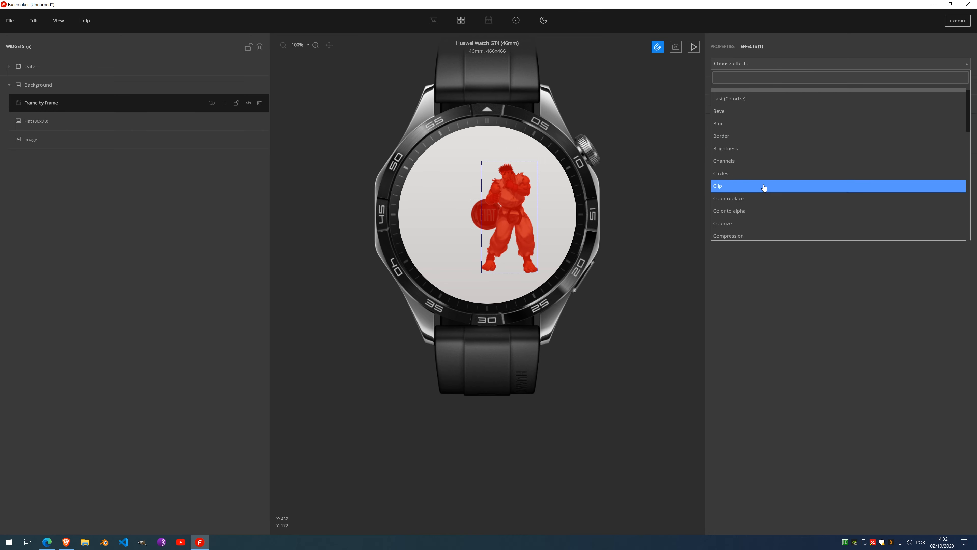
{"action": "left_click", "coordinate": [741, 171]}
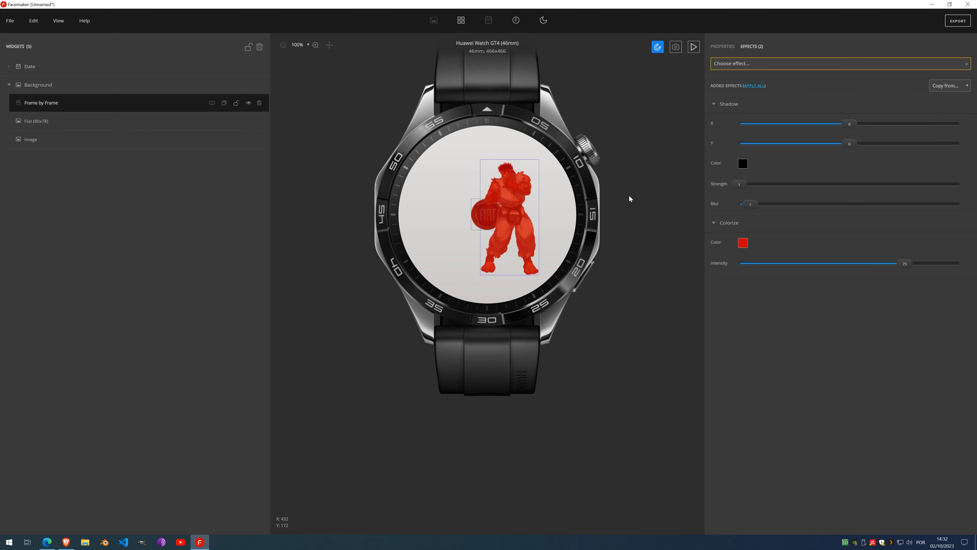
{"action": "left_click", "coordinate": [743, 164]}
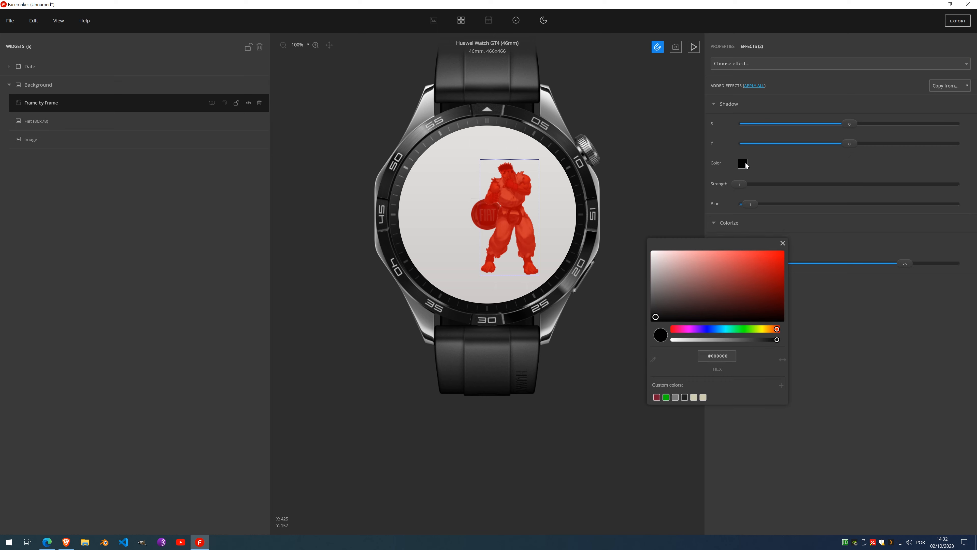
{"action": "left_click", "coordinate": [781, 244]}
{"action": "left_click_drag", "start_coordinate": [751, 205], "coordinate": [827, 204]}
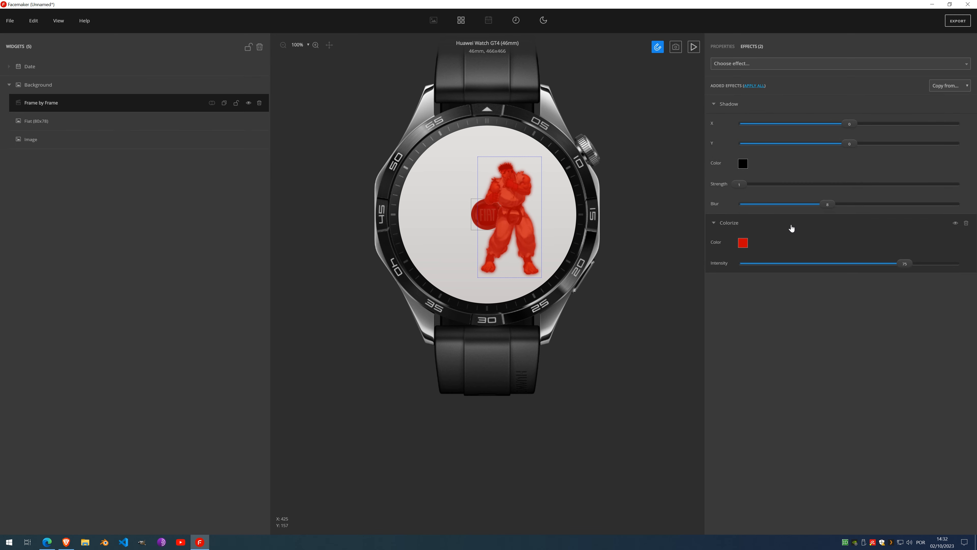
Step: Hide the fighter animation's Colorize effect and the Fiat logo layer to inspect the shadow up close
{"action": "left_click", "coordinate": [956, 223]}
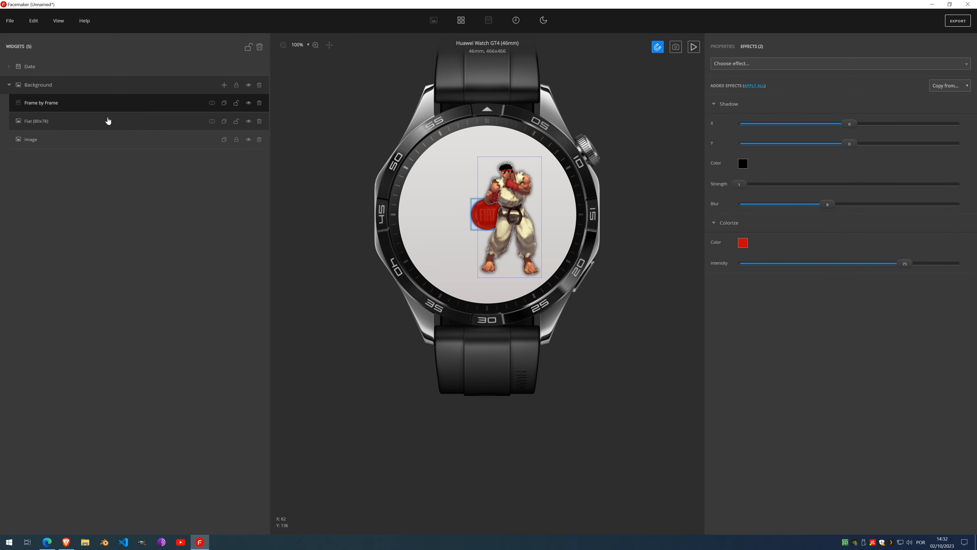
{"action": "left_click", "coordinate": [248, 124]}
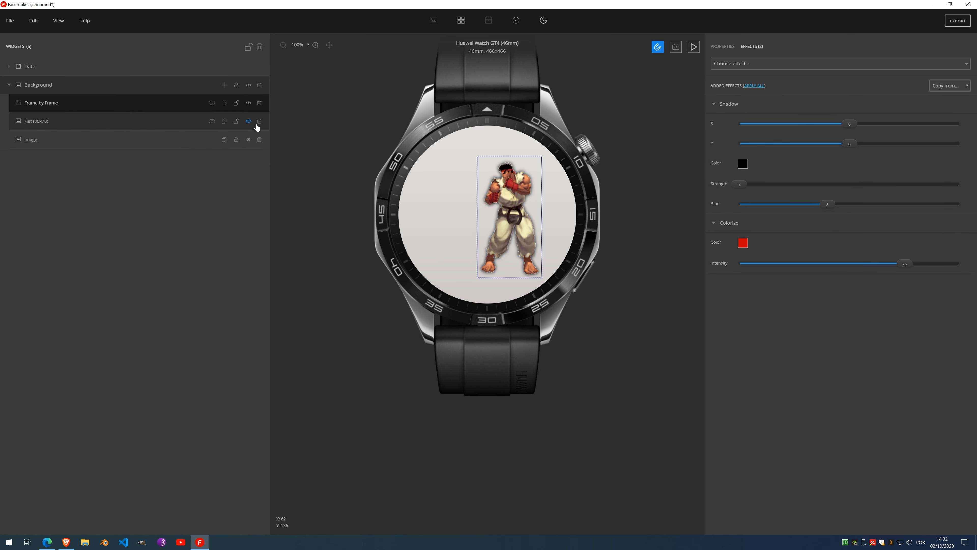
{"action": "scroll", "coordinate": [513, 203], "scroll_direction": "up", "scroll_amount": 3}
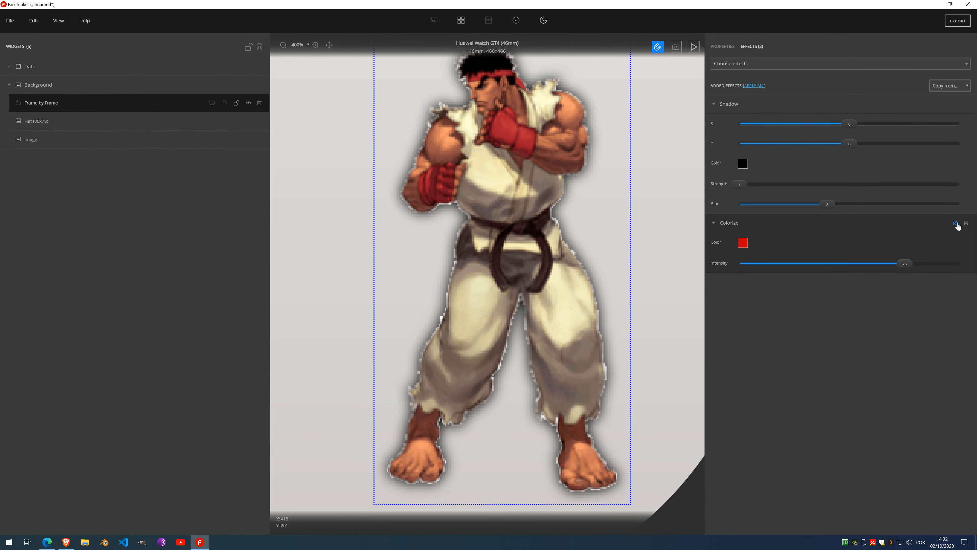
Step: Remove the Colorize and Shadow effects from the fighter animation
{"action": "left_click", "coordinate": [967, 223]}
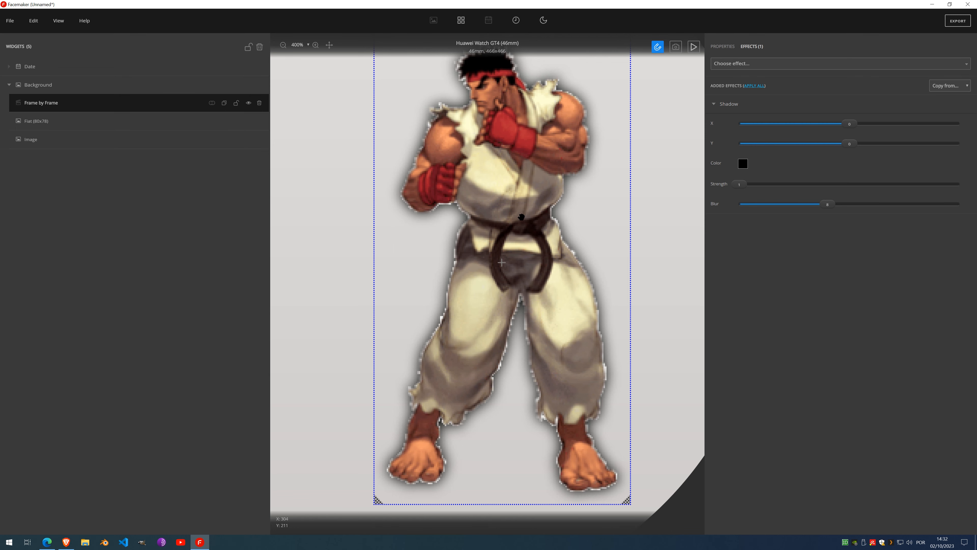
{"action": "scroll", "coordinate": [526, 222], "scroll_direction": "down", "scroll_amount": 3}
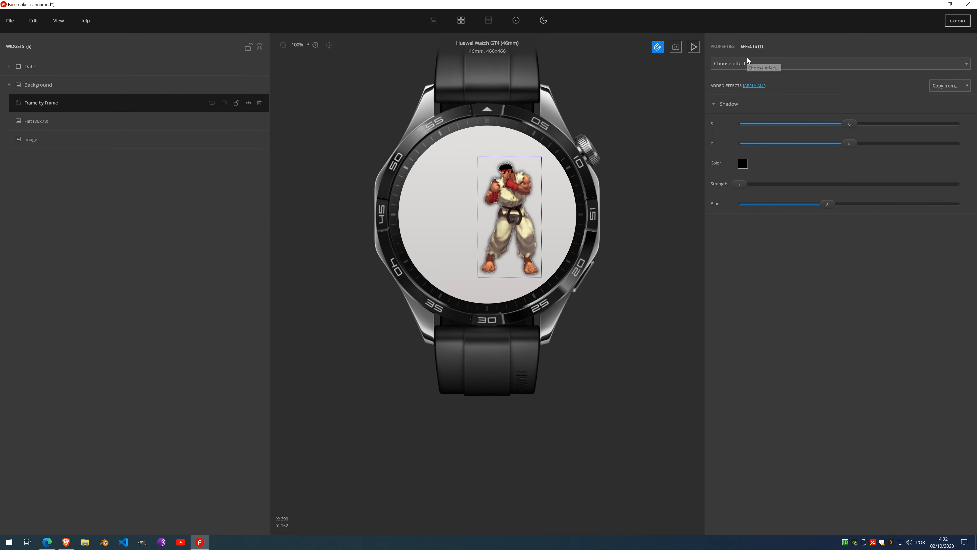
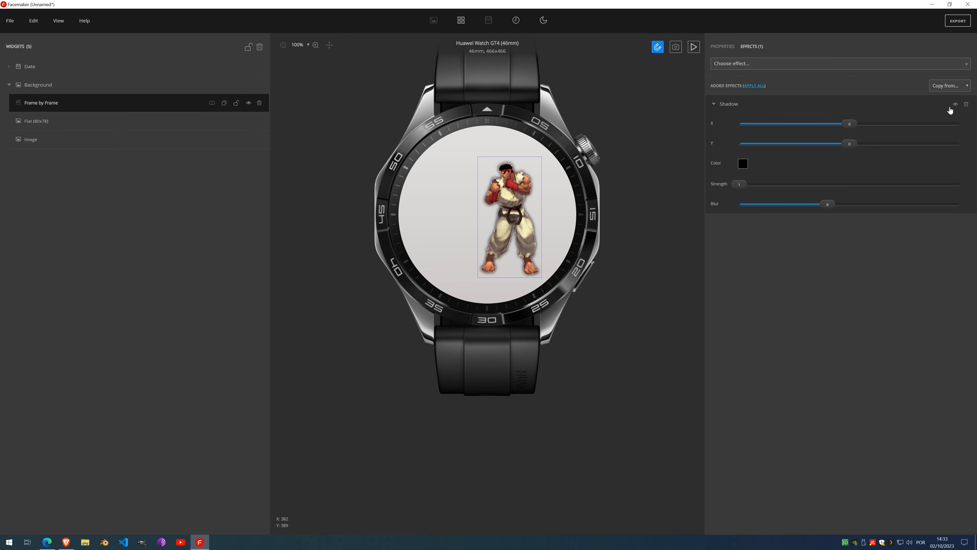
{"action": "left_click", "coordinate": [968, 106]}
Step: Try a red Border effect in Mode 2 on the fighter animation, inspect it up close and remove it
{"action": "left_click", "coordinate": [773, 64]}
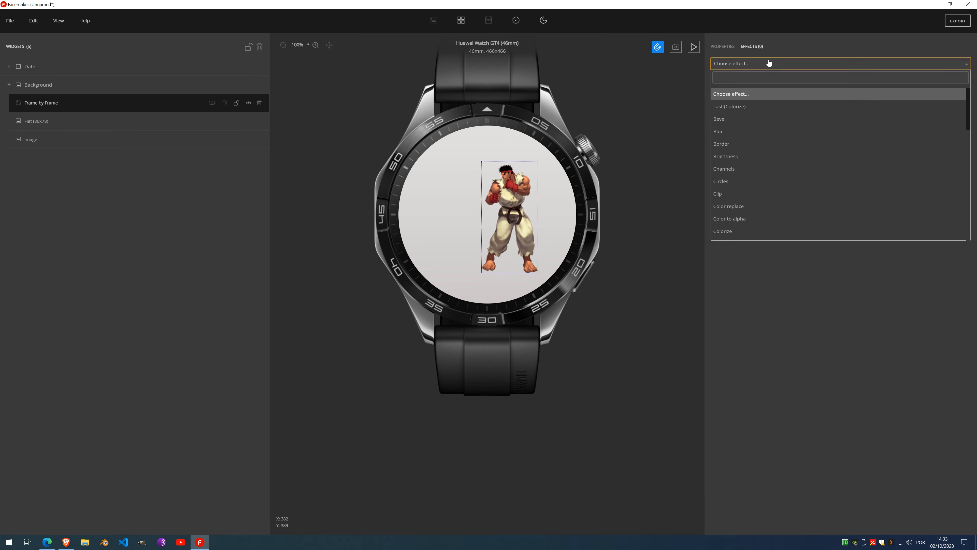
{"action": "left_click", "coordinate": [726, 144]}
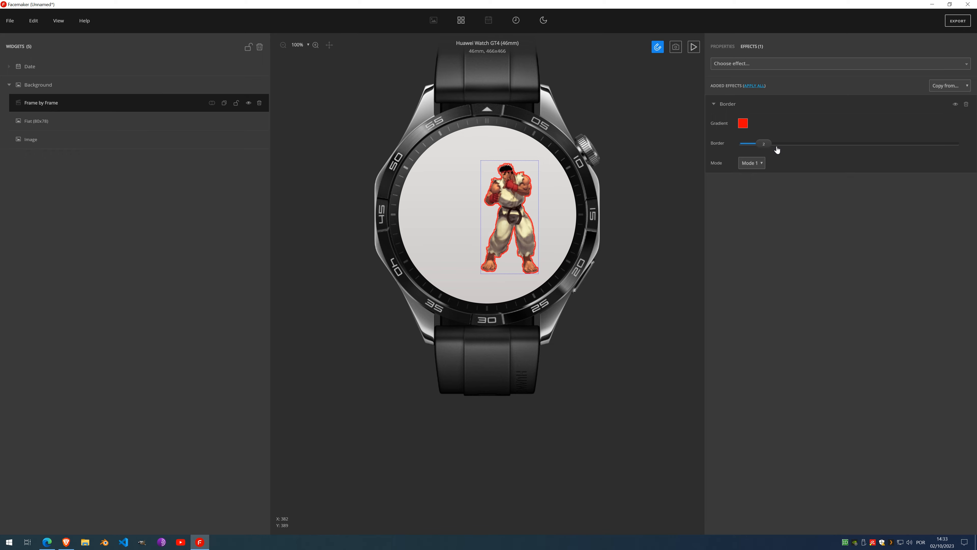
{"action": "left_click", "coordinate": [760, 163]}
{"action": "left_click", "coordinate": [751, 176]}
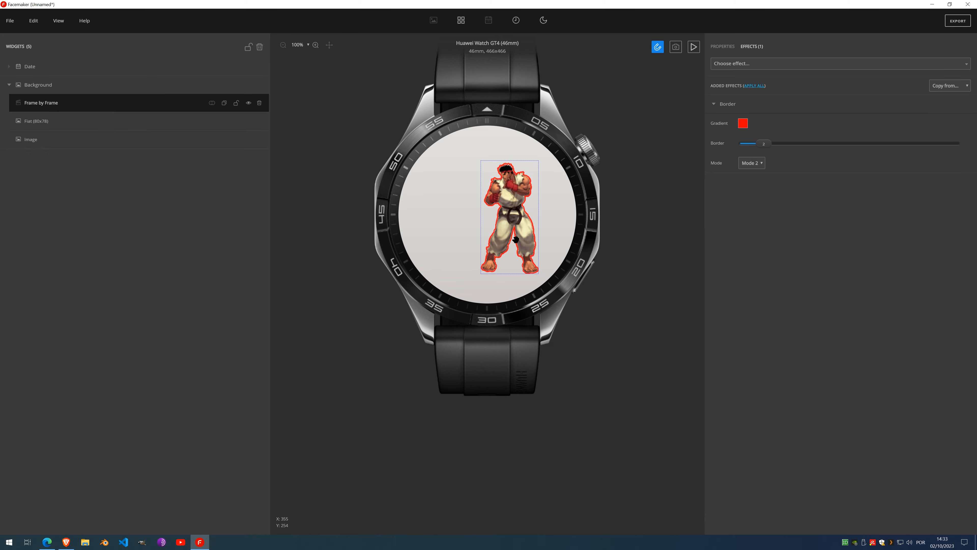
{"action": "scroll", "coordinate": [511, 205], "scroll_direction": "up", "scroll_amount": 3}
{"action": "scroll", "coordinate": [510, 204], "scroll_direction": "down", "scroll_amount": 2}
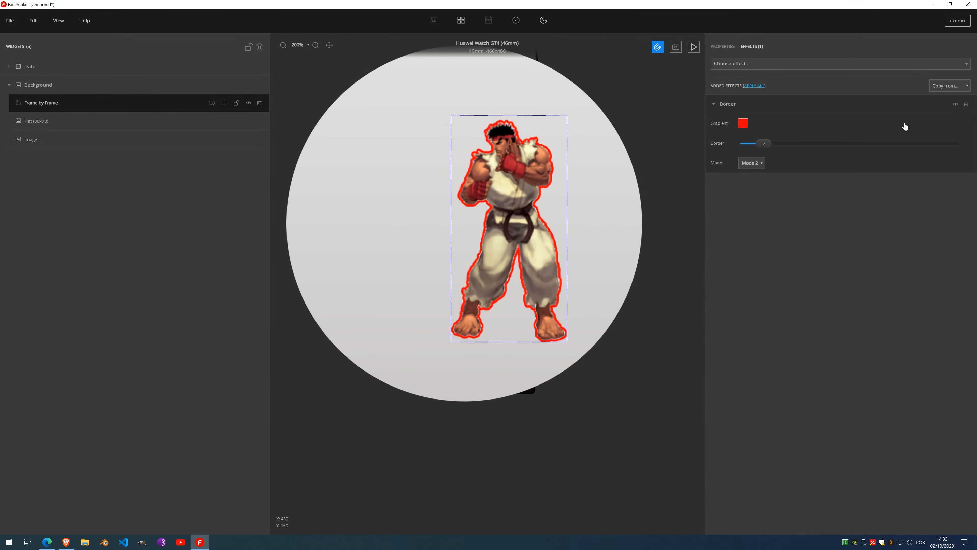
{"action": "left_click", "coordinate": [965, 105]}
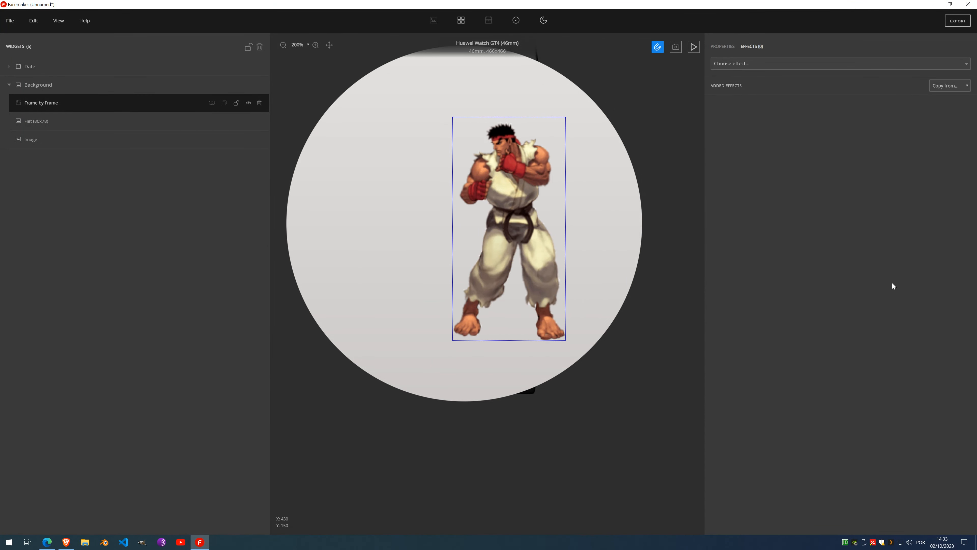
Step: Move the fighter animation to the middle of the watch face, at about X 160, Y 87
{"action": "scroll", "coordinate": [546, 222], "scroll_direction": "down", "scroll_amount": 1}
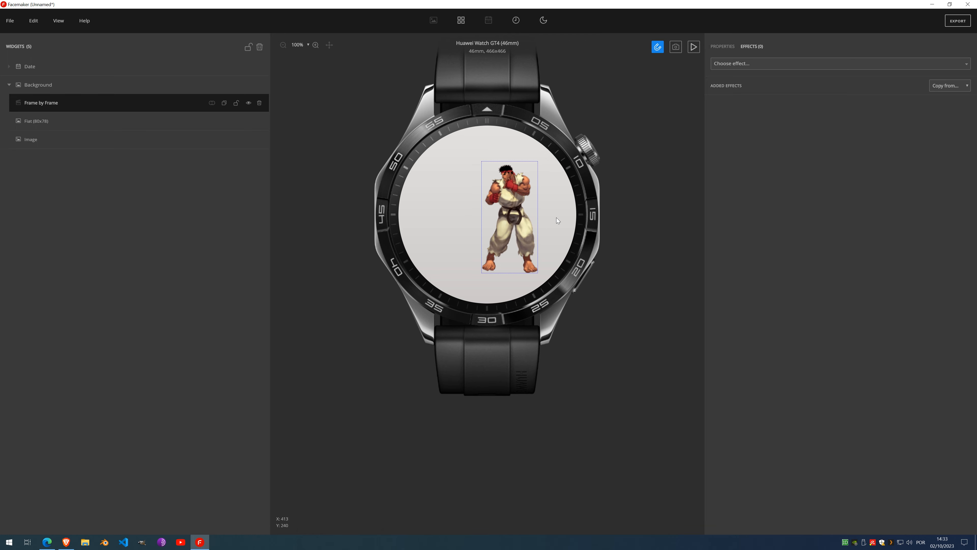
{"action": "left_click_drag", "start_coordinate": [510, 217], "coordinate": [486, 189]}
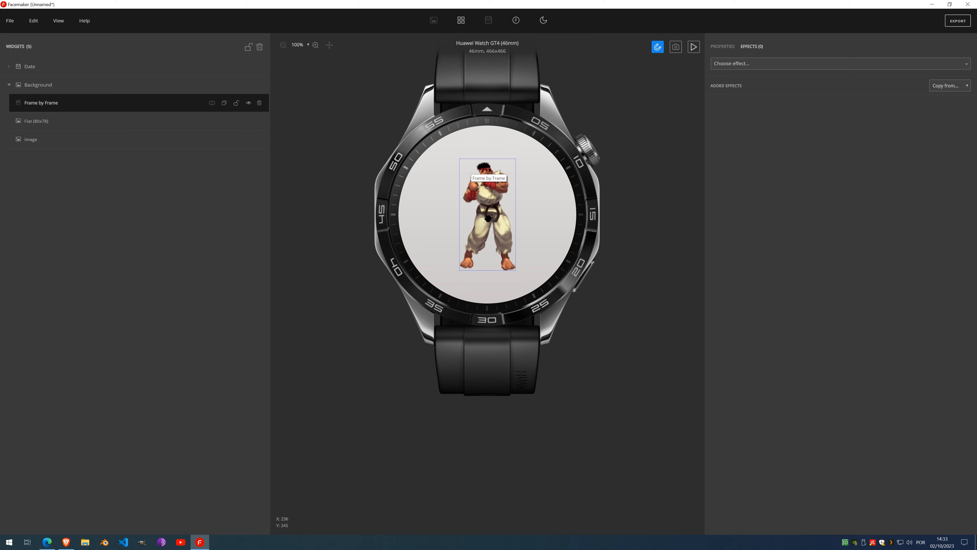
Step: Try a Brightness effect with a raised intensity on the fighter animation and remove it
{"action": "left_click", "coordinate": [778, 64]}
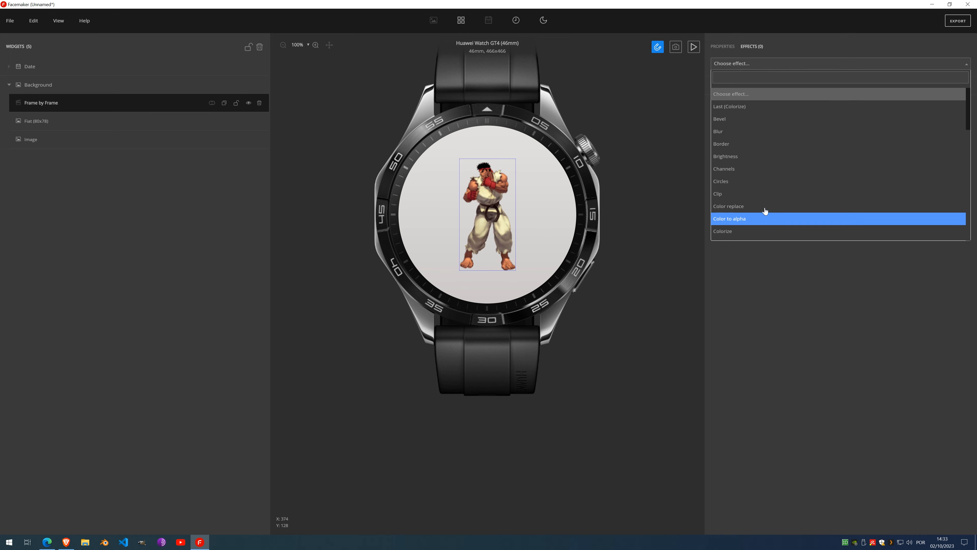
{"action": "left_click", "coordinate": [754, 156]}
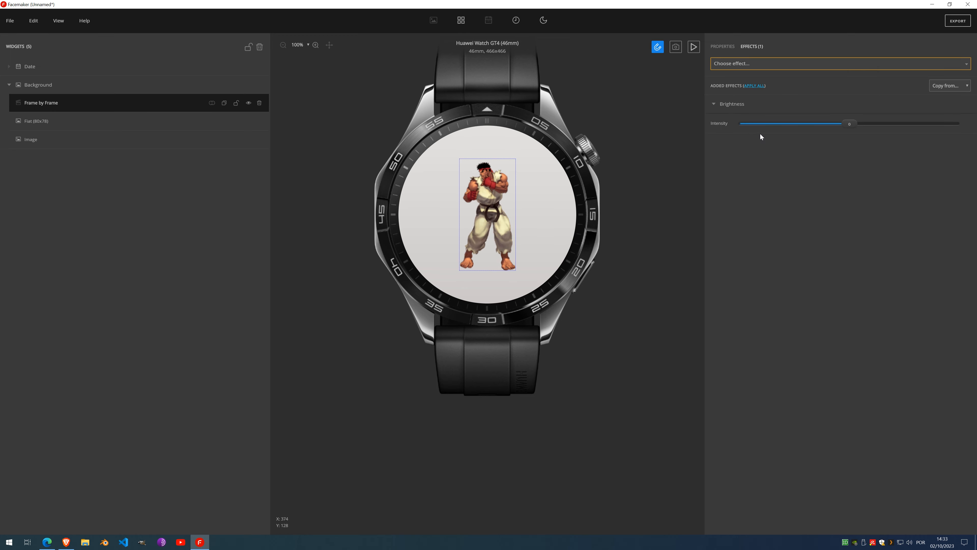
{"action": "mouse_move", "coordinate": [849, 124]}
{"action": "left_mouse_down"}
{"action": "mouse_move", "coordinate": [762, 124]}
{"action": "mouse_move", "coordinate": [894, 123]}
{"action": "left_mouse_up"}
{"action": "left_click", "coordinate": [966, 104]}
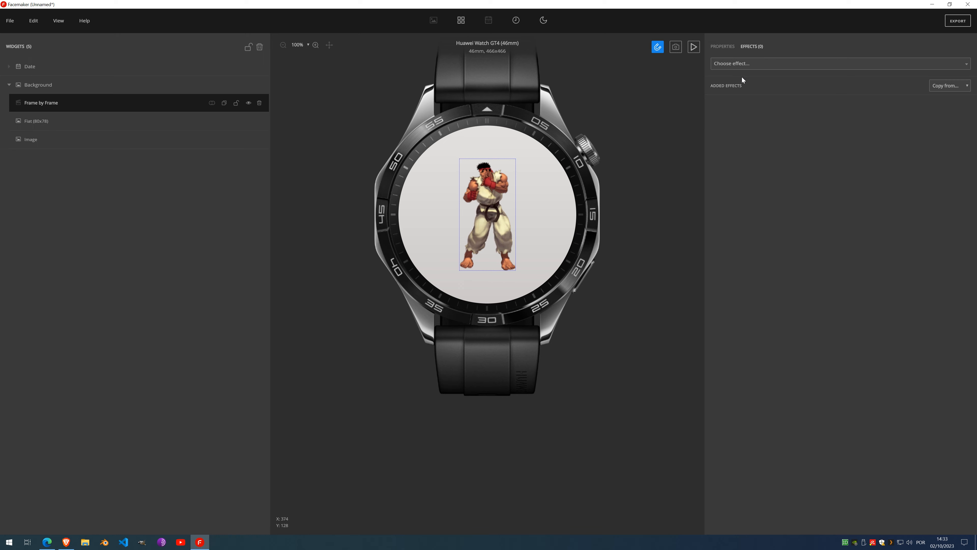
Step: Try a horizontal Mirror effect on the fighter animation, preview it in motion and remove it
{"action": "left_click", "coordinate": [765, 64]}
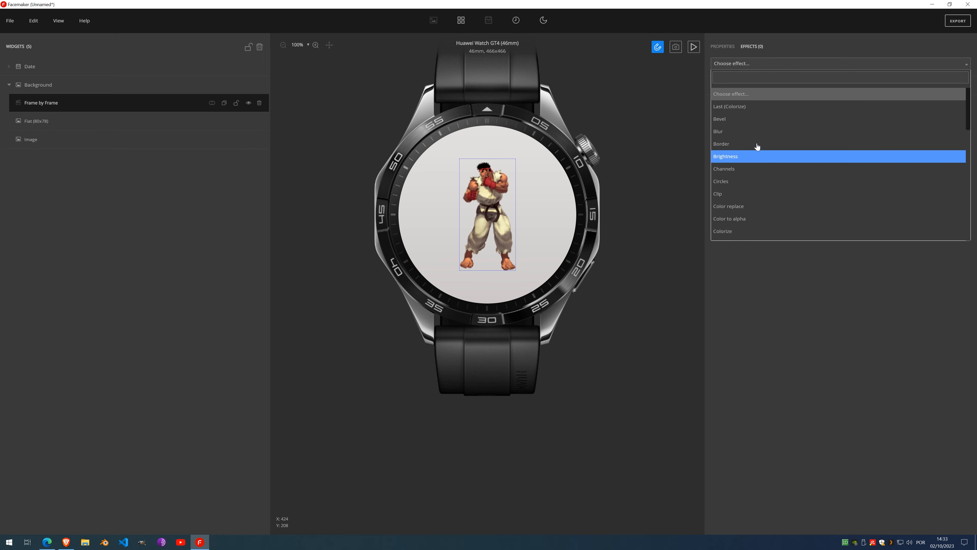
{"action": "scroll", "coordinate": [757, 143], "scroll_direction": "down", "scroll_amount": 4}
{"action": "scroll", "coordinate": [757, 143], "scroll_direction": "down", "scroll_amount": 4}
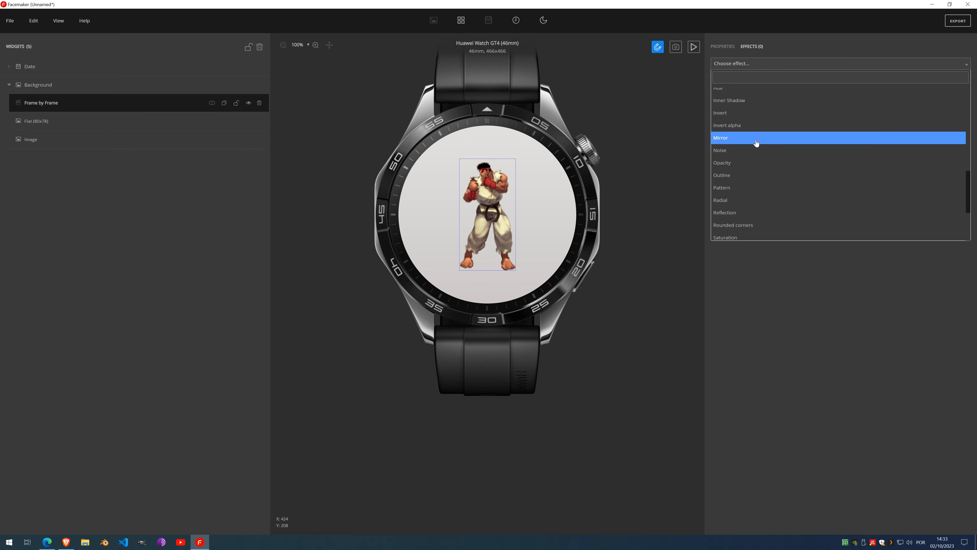
{"action": "left_click", "coordinate": [752, 143]}
{"action": "left_click", "coordinate": [747, 123]}
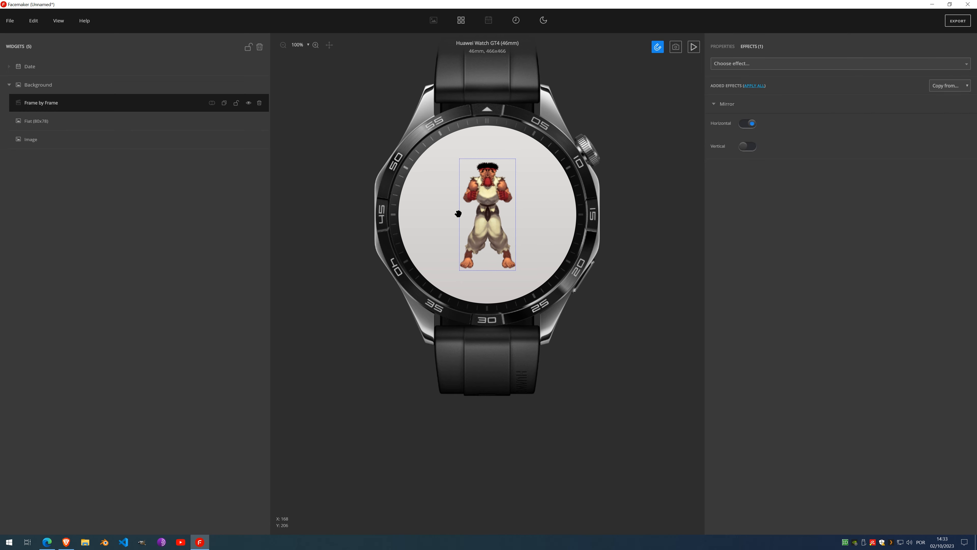
{"action": "left_click", "coordinate": [694, 47]}
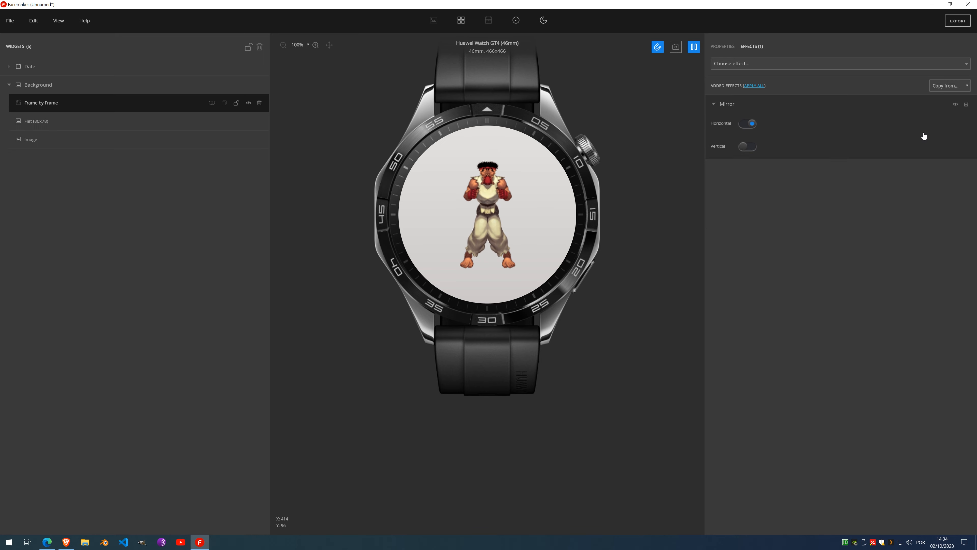
{"action": "left_click", "coordinate": [965, 105]}
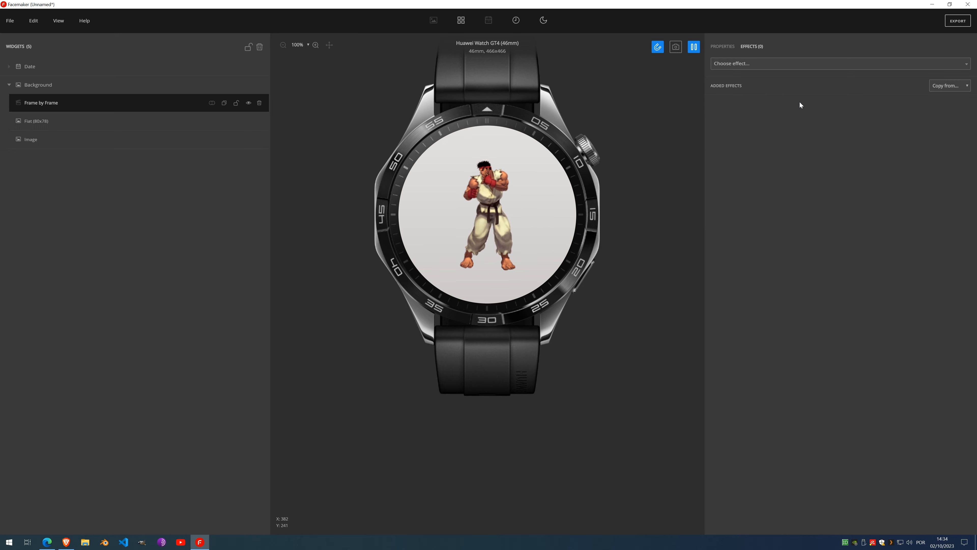
{"action": "left_click", "coordinate": [694, 46]}
Step: Try a Channels effect on the fighter animation with green lowered and red and blue raised, and remove it
{"action": "left_click", "coordinate": [726, 64]}
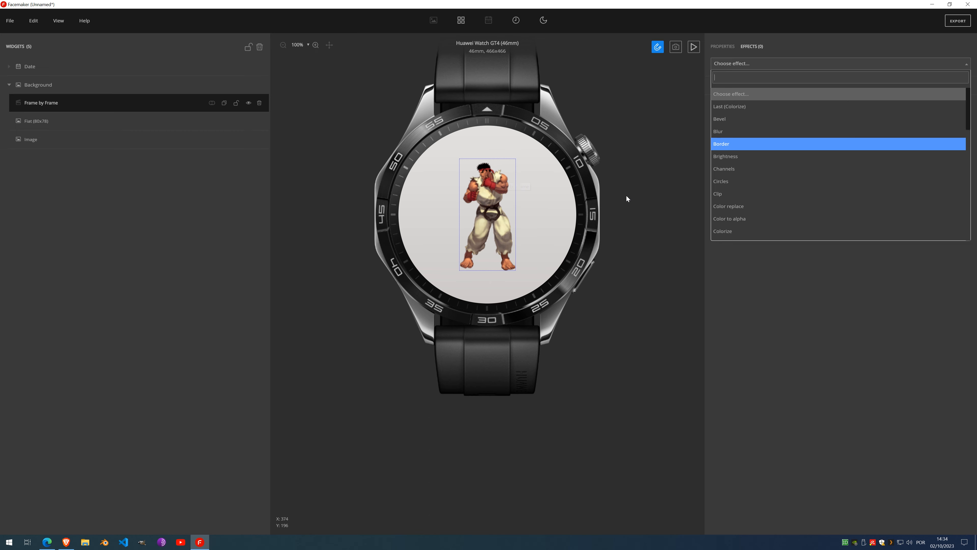
{"action": "left_click", "coordinate": [775, 169]}
{"action": "left_click_drag", "start_coordinate": [847, 143], "coordinate": [781, 143]}
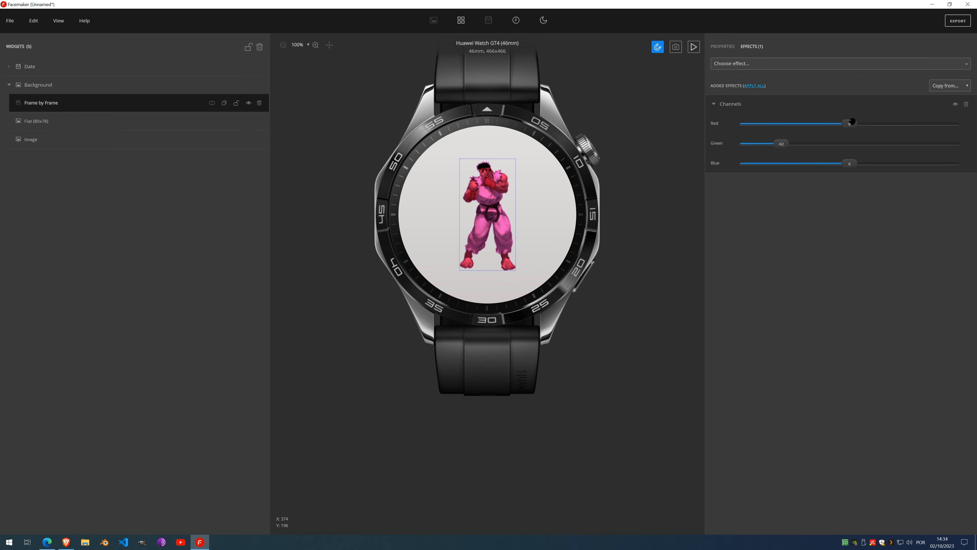
{"action": "left_click_drag", "start_coordinate": [849, 124], "coordinate": [904, 124]}
{"action": "left_click_drag", "start_coordinate": [849, 163], "coordinate": [912, 164]}
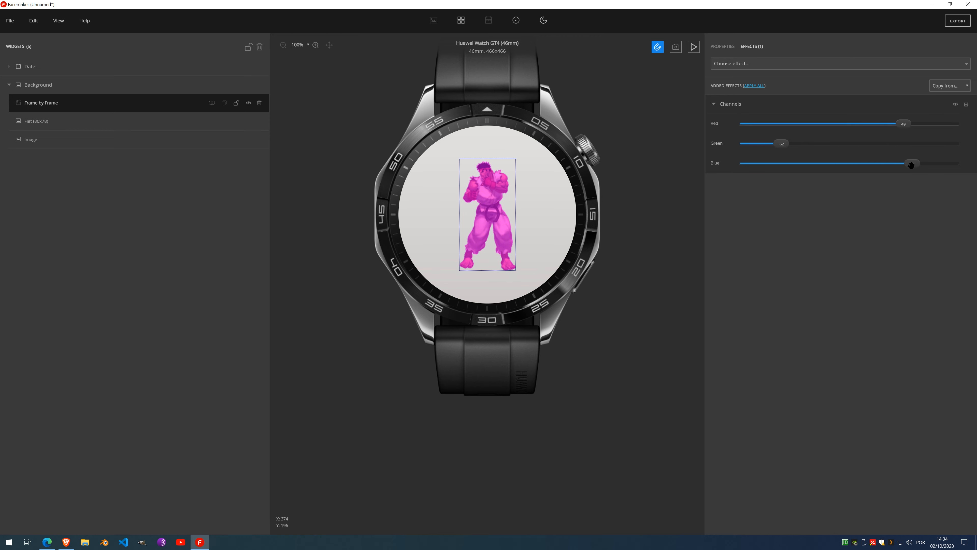
{"action": "left_click", "coordinate": [967, 105]}
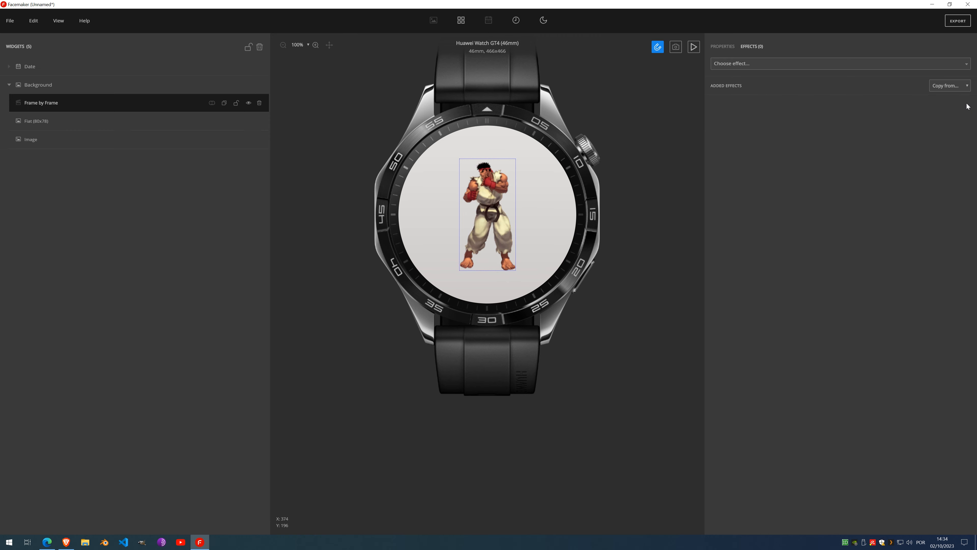
{"action": "left_click", "coordinate": [720, 51]}
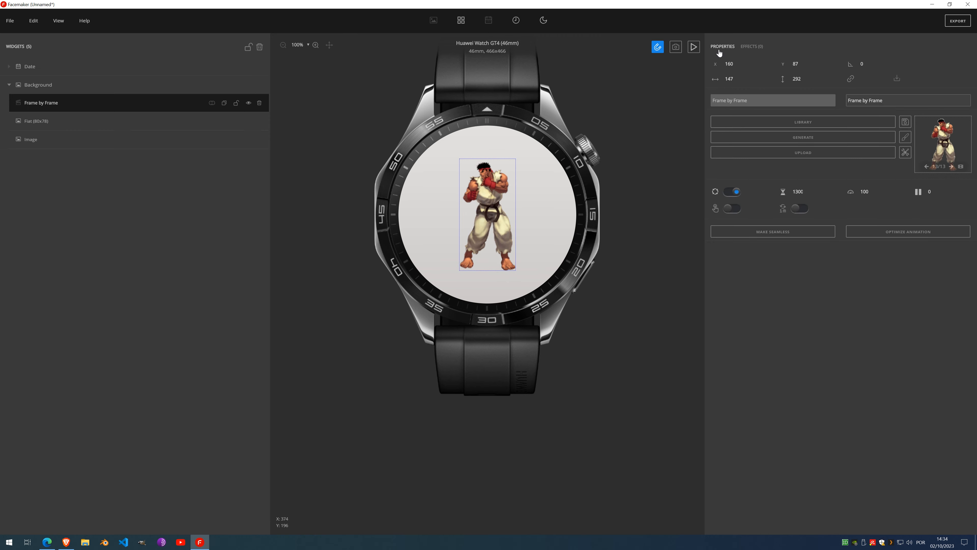
{"action": "left_click", "coordinate": [758, 48]}
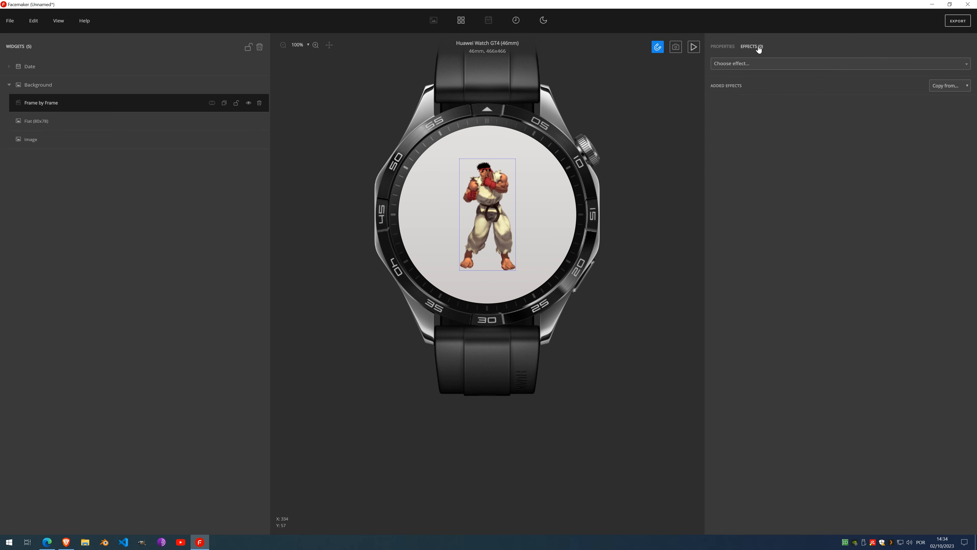
{"action": "left_click", "coordinate": [721, 49]}
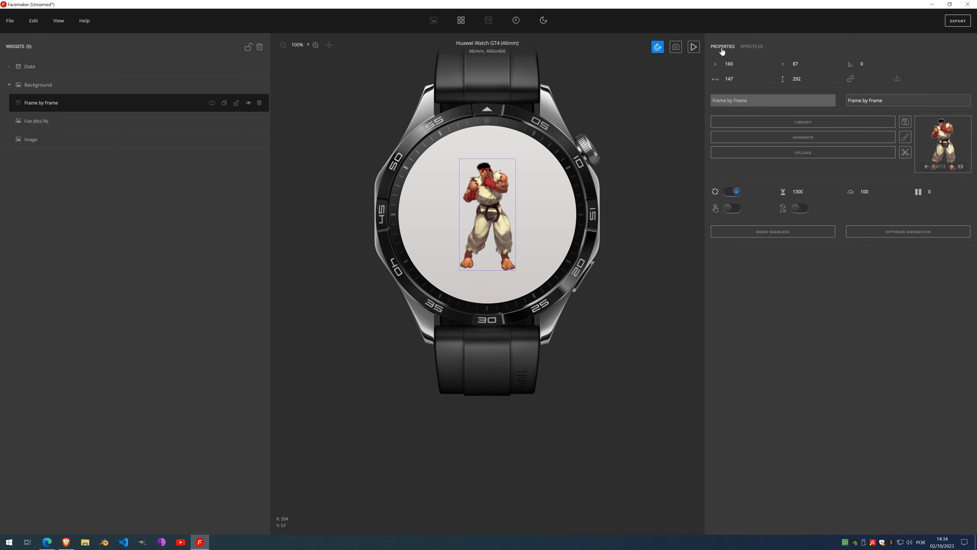
{"action": "left_click", "coordinate": [750, 48]}
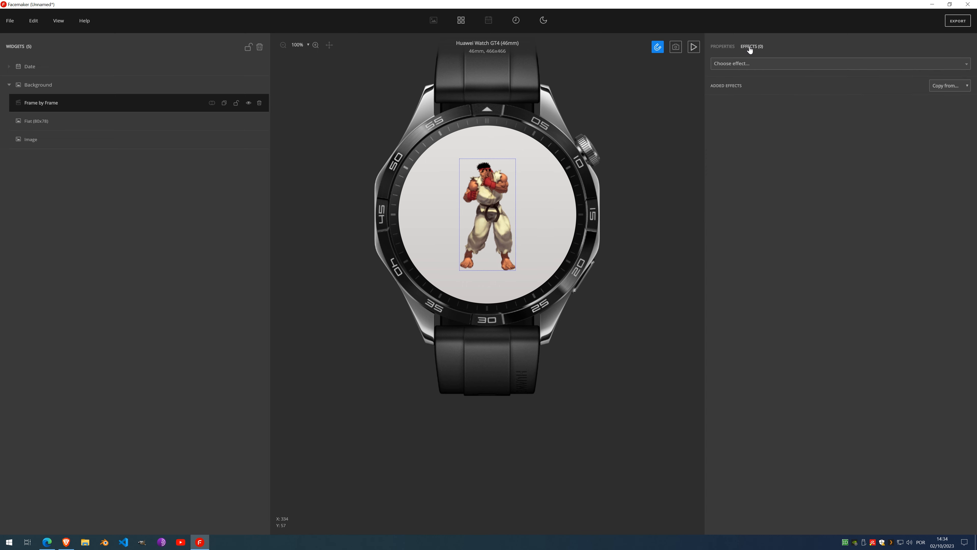
{"action": "left_click", "coordinate": [737, 65]}
Step: Duplicate the Fiat logo layer and show both logos instead of the fighter animation, with the copy moved to about X 215, Y 38
{"action": "left_click", "coordinate": [86, 124]}
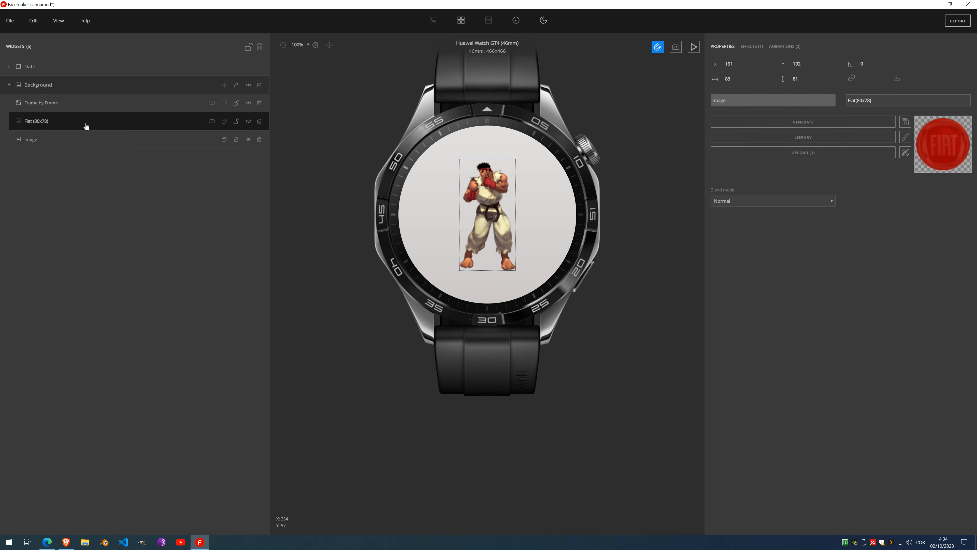
{"action": "left_click", "coordinate": [224, 121]}
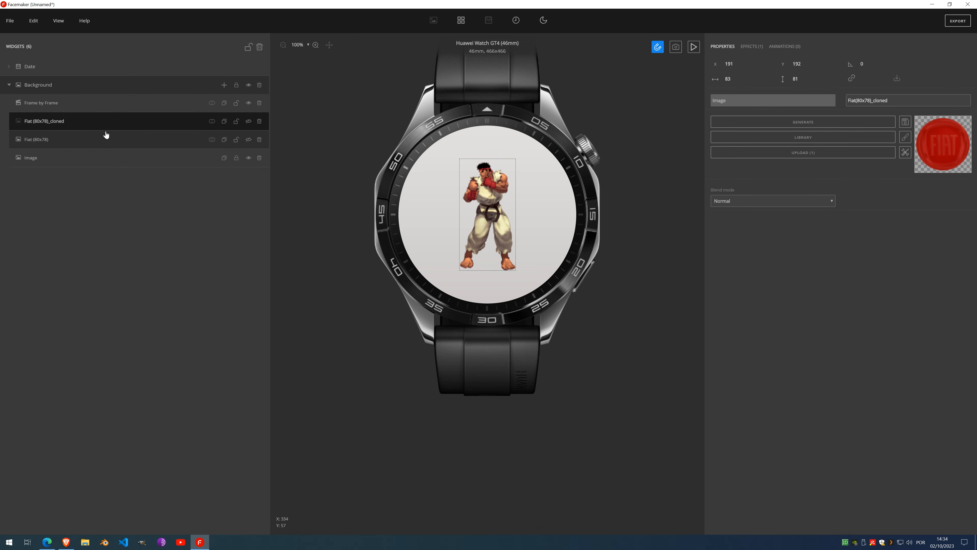
{"action": "left_click", "coordinate": [249, 103]}
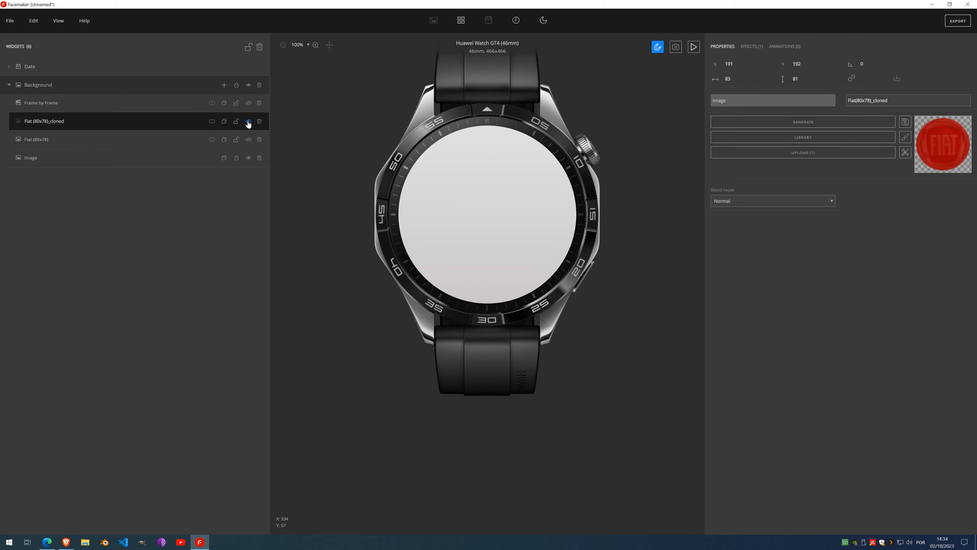
{"action": "left_click", "coordinate": [249, 120]}
{"action": "left_click_drag", "start_coordinate": [492, 212], "coordinate": [501, 153]}
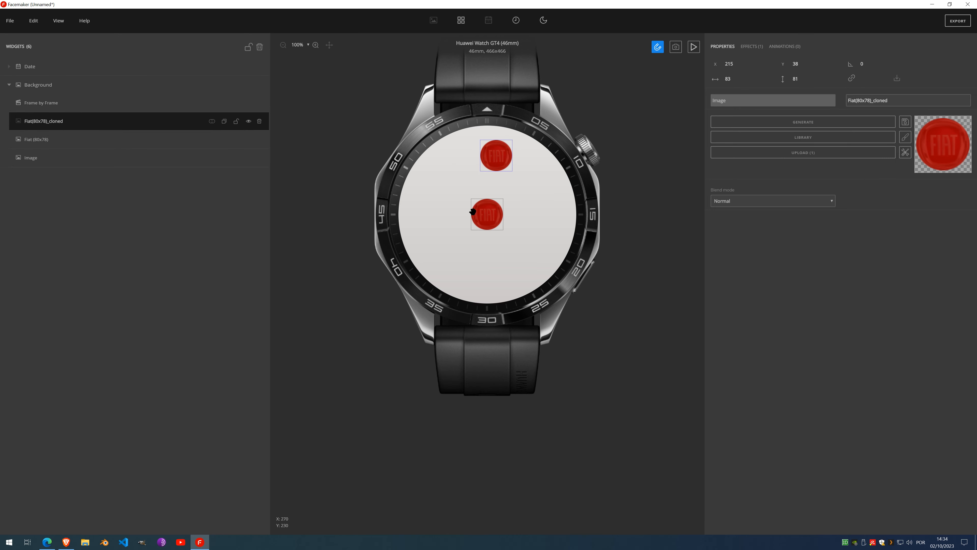
Step: Remove the Colorize effect from the copied Fiat logo and move the copy to about X 320, Y 103 and the original to X 81, Y 247
{"action": "left_click", "coordinate": [750, 47]}
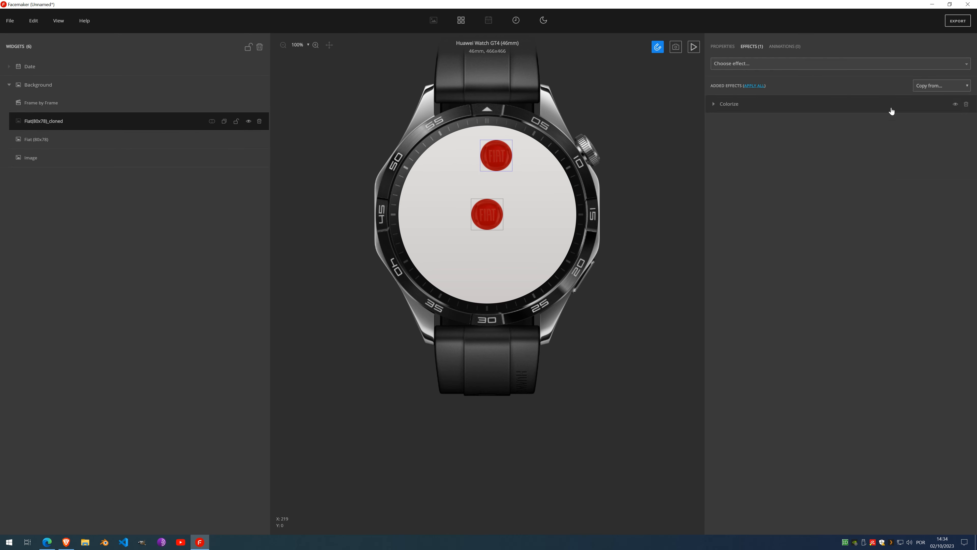
{"action": "left_click", "coordinate": [967, 105]}
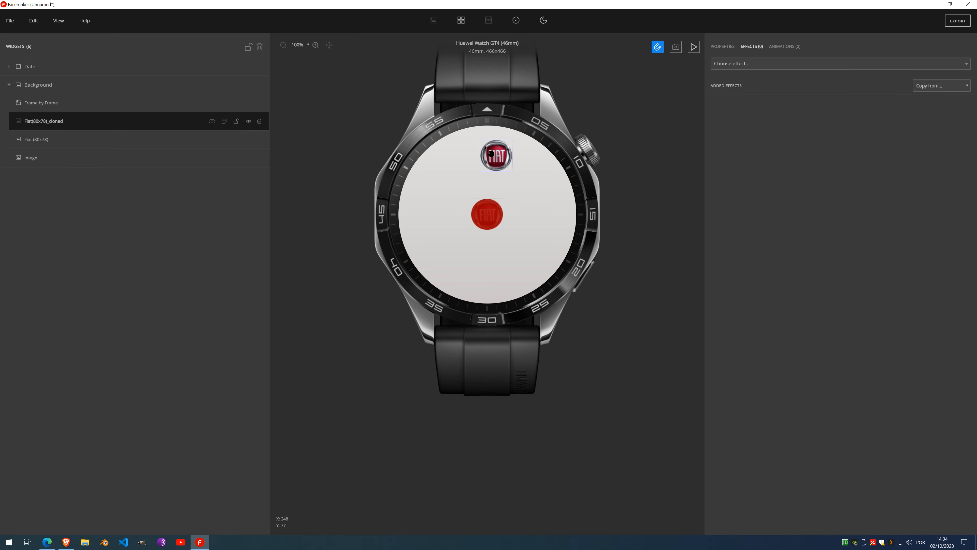
{"action": "left_click_drag", "start_coordinate": [492, 154], "coordinate": [532, 179]}
{"action": "left_click_drag", "start_coordinate": [489, 212], "coordinate": [447, 233]}
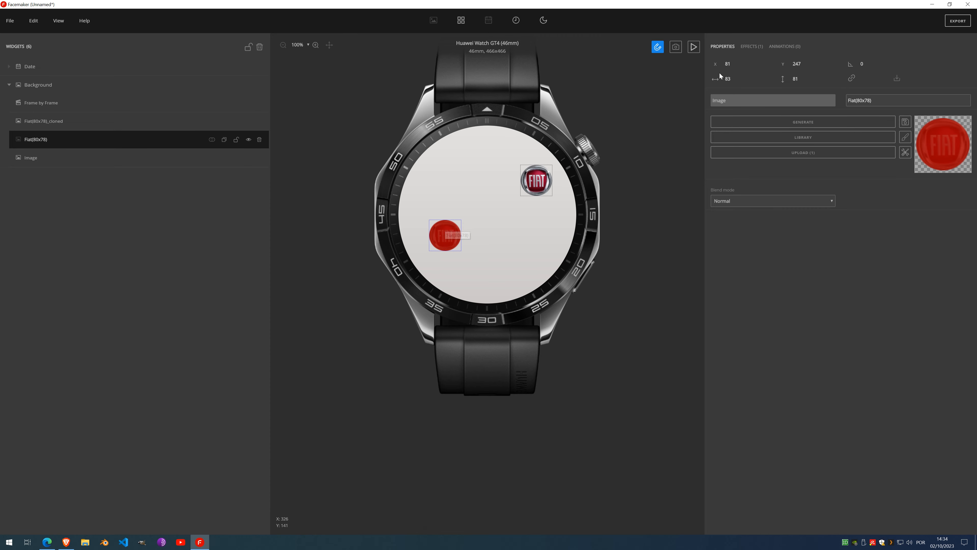
Step: Compare the effects and properties of the original Fiat logo with those of its copy
{"action": "left_click", "coordinate": [751, 51]}
{"action": "left_click", "coordinate": [726, 51]}
{"action": "left_click", "coordinate": [545, 178]}
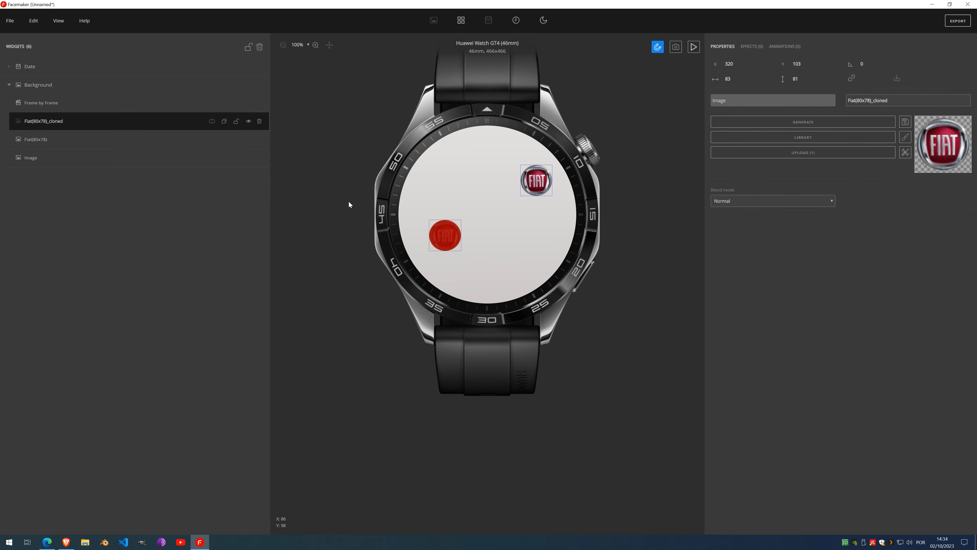
{"action": "left_click", "coordinate": [755, 50]}
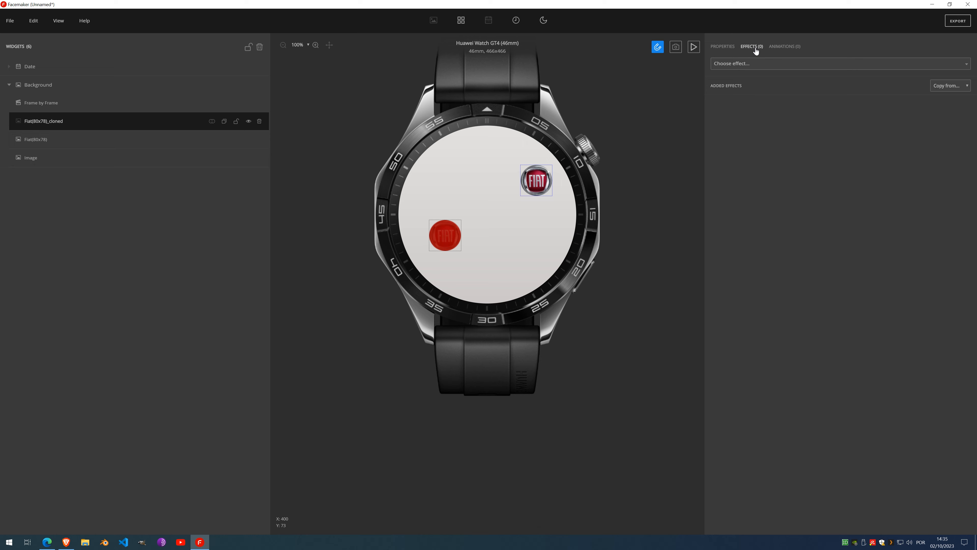
Step: Try copying the original Fiat logo's effects to its copy, expand the copied Colorize settings, and remove that effect
{"action": "left_click", "coordinate": [945, 88]}
{"action": "left_click", "coordinate": [952, 102]}
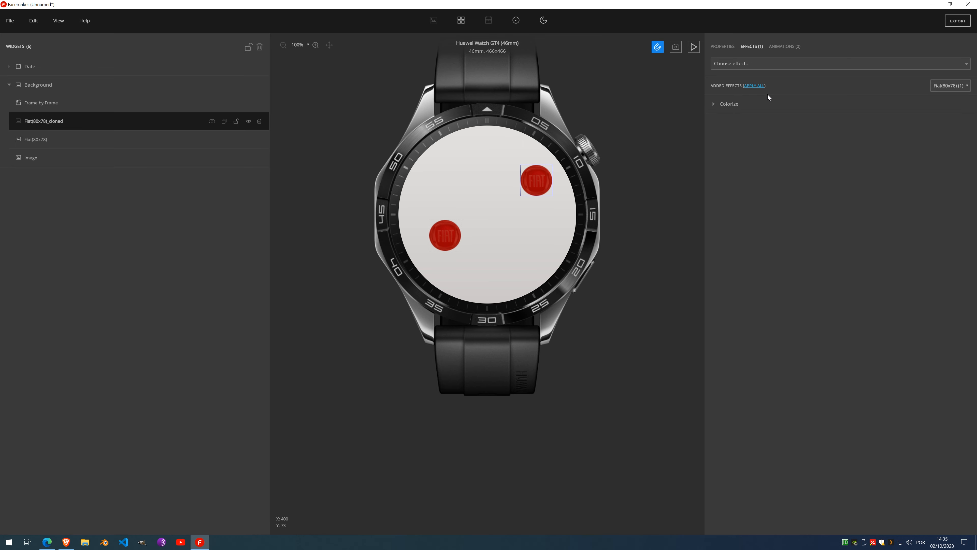
{"action": "left_click", "coordinate": [714, 105]}
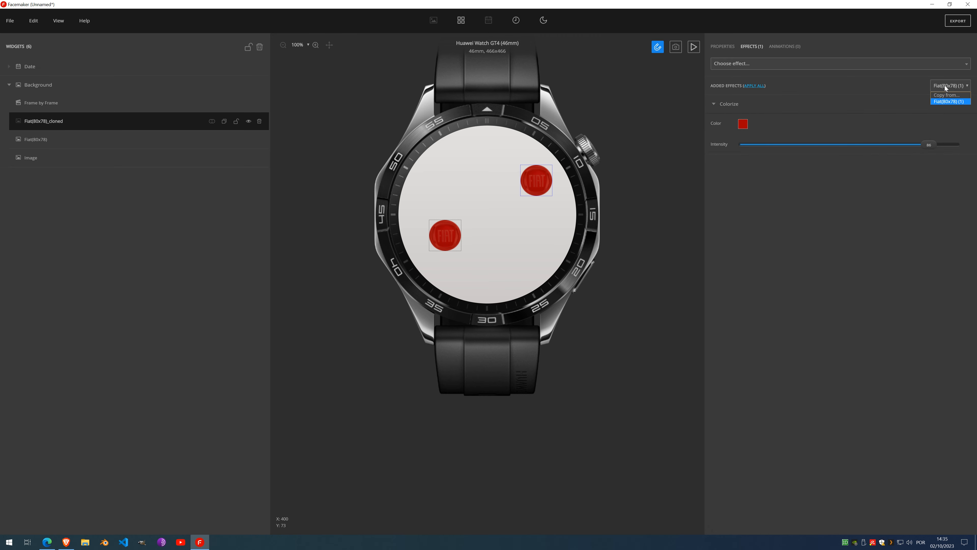
{"action": "left_click", "coordinate": [948, 101]}
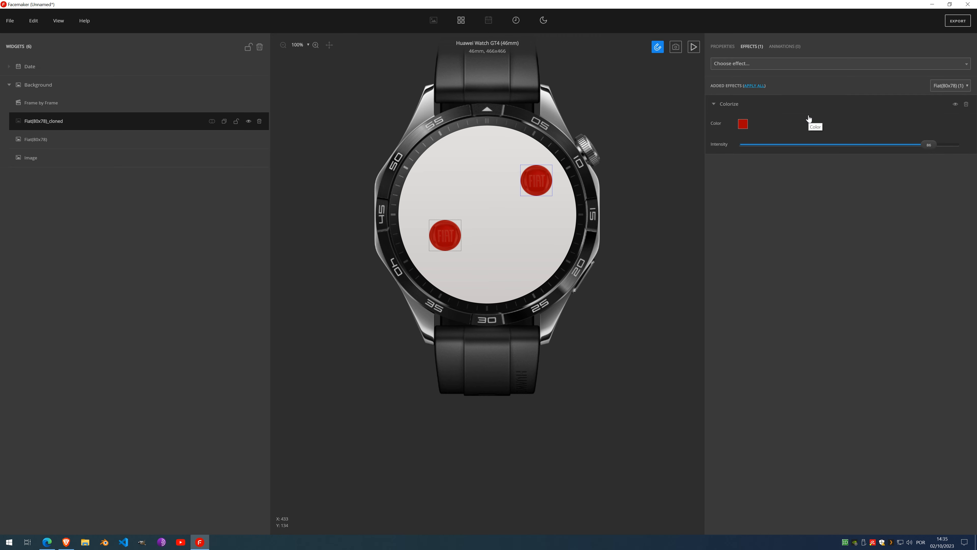
{"action": "left_click", "coordinate": [966, 105]}
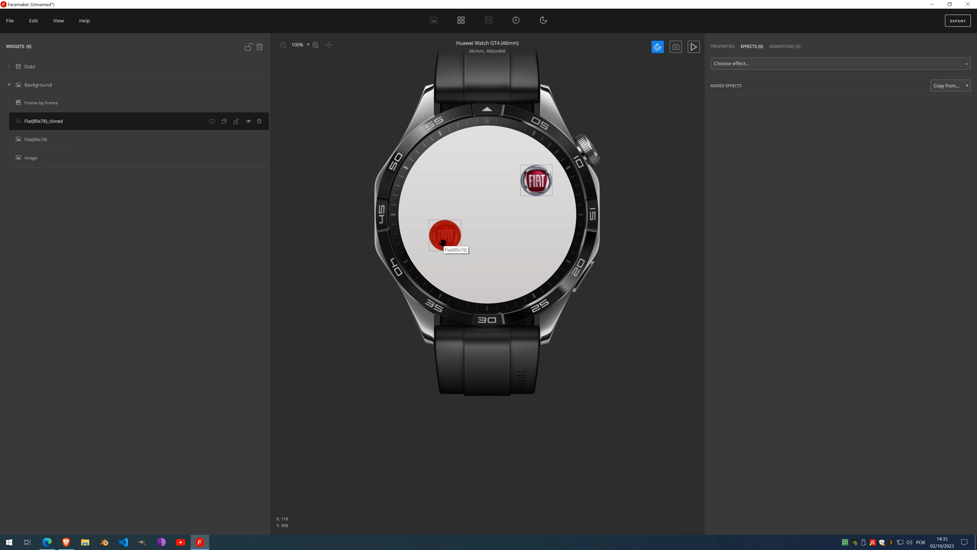
Step: Replace the Colorize effect on the original Fiat logo with a Shadow effect
{"action": "left_click", "coordinate": [145, 143]}
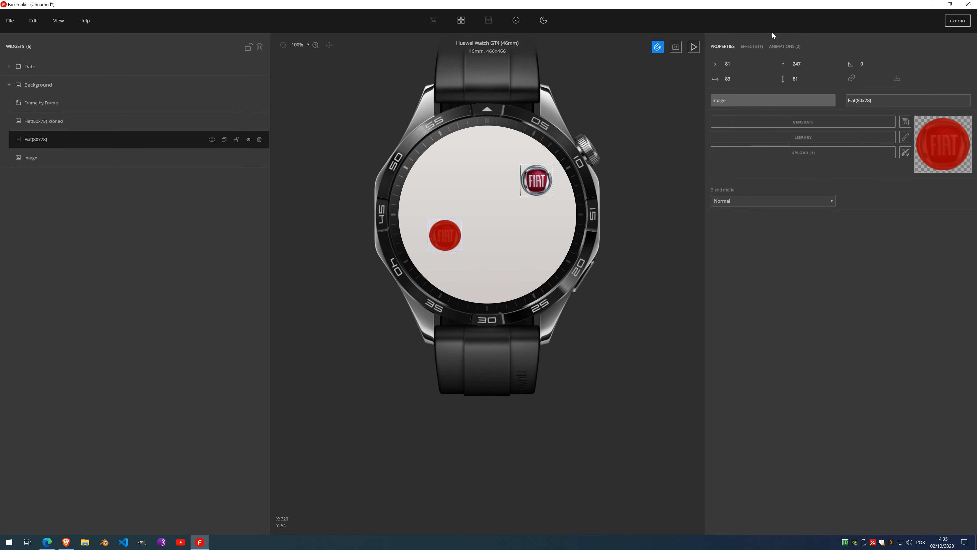
{"action": "left_click", "coordinate": [755, 47]}
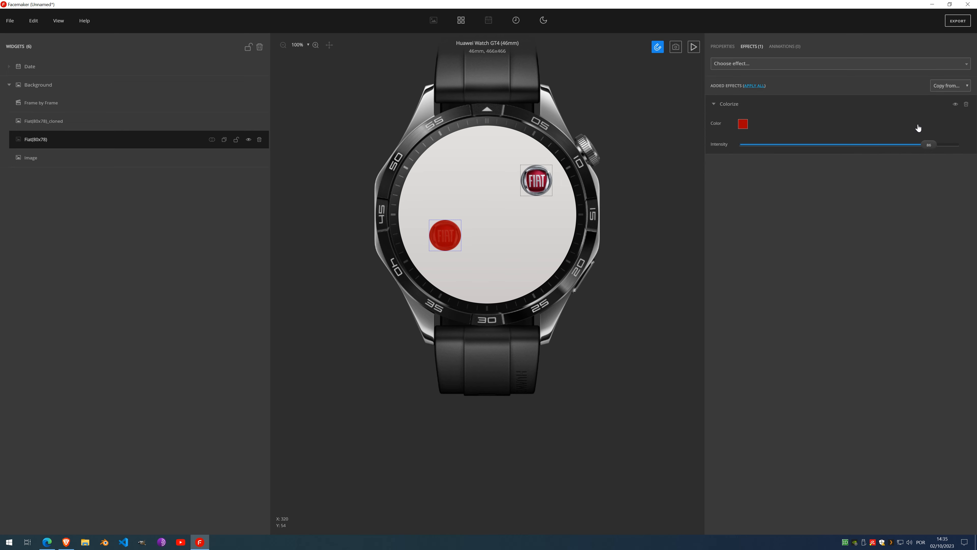
{"action": "left_click", "coordinate": [968, 105]}
{"action": "left_click", "coordinate": [739, 65]}
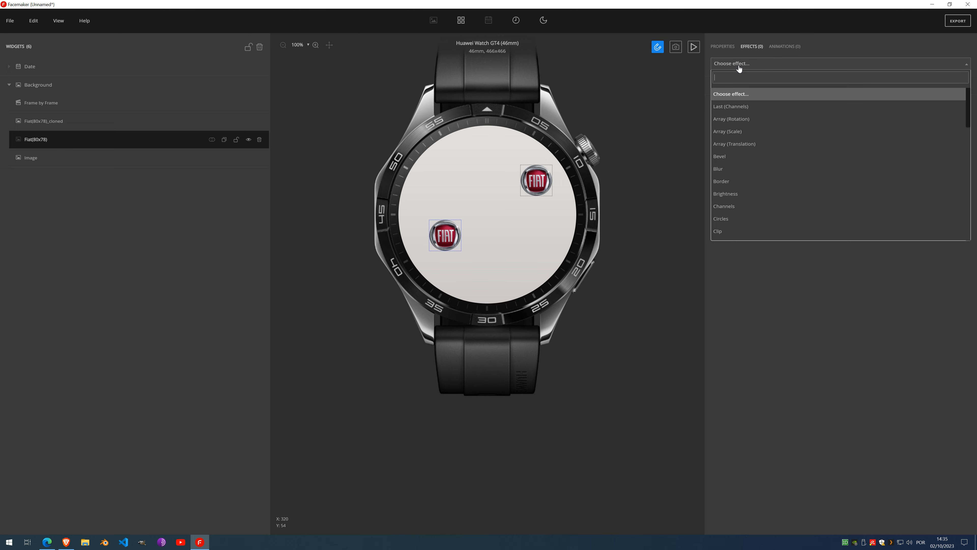
{"action": "scroll", "coordinate": [737, 169], "scroll_direction": "down", "scroll_amount": 6}
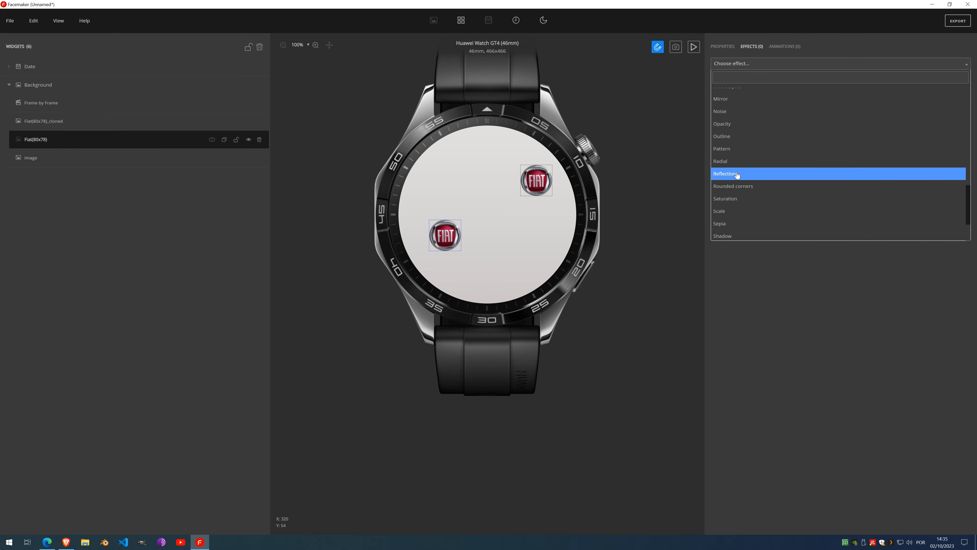
{"action": "left_click", "coordinate": [735, 236]}
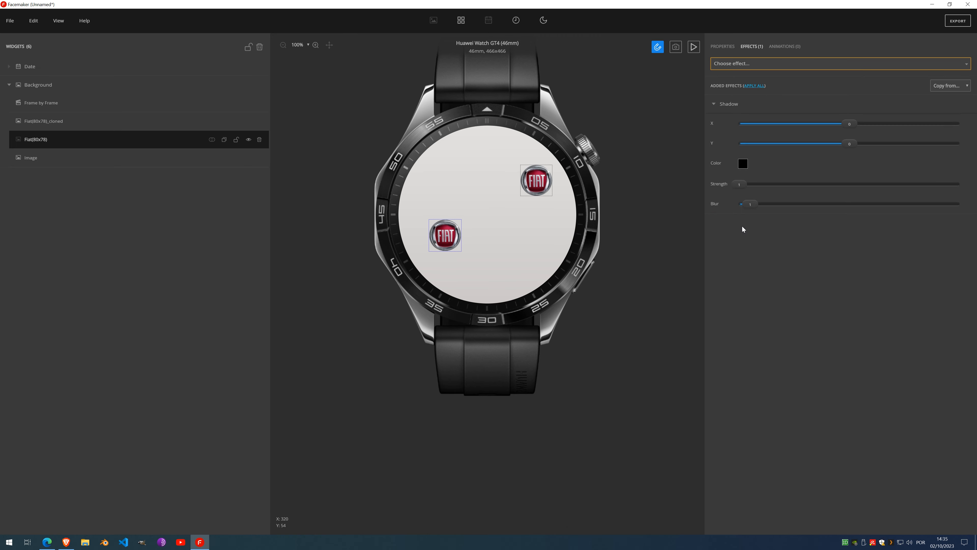
Step: Search the effects list for "SHADO", clear the search and close the list without adding another effect
{"action": "left_click", "coordinate": [755, 64]}
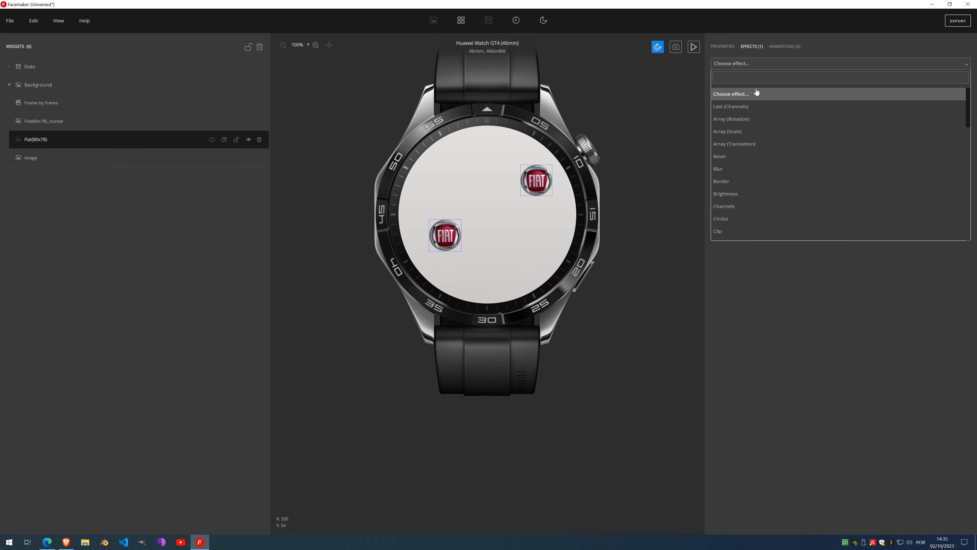
{"action": "type", "text": "SHADO"}
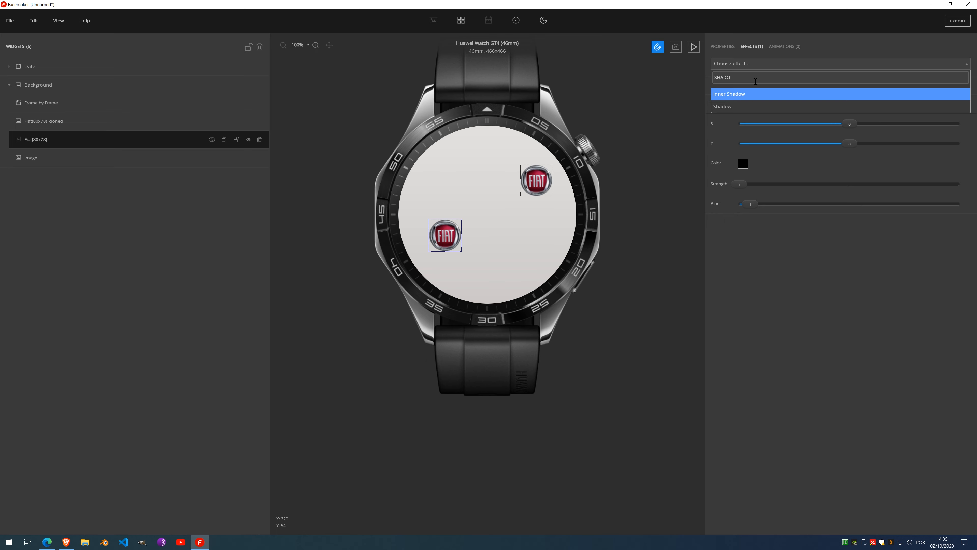
{"action": "key", "text": "BackSpace"}
{"action": "key", "text": "BackSpace"}
{"action": "key", "text": "BackSpace"}
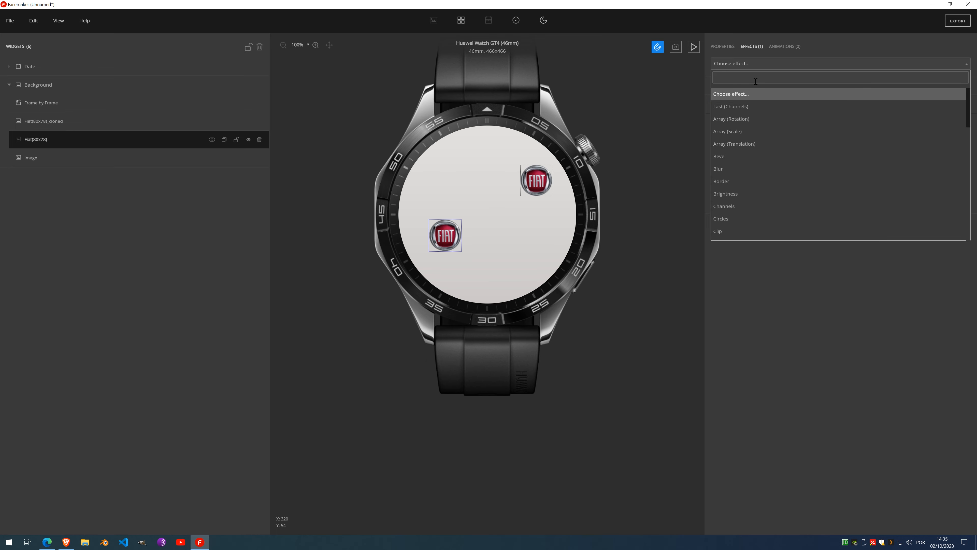
{"action": "left_click", "coordinate": [785, 346]}
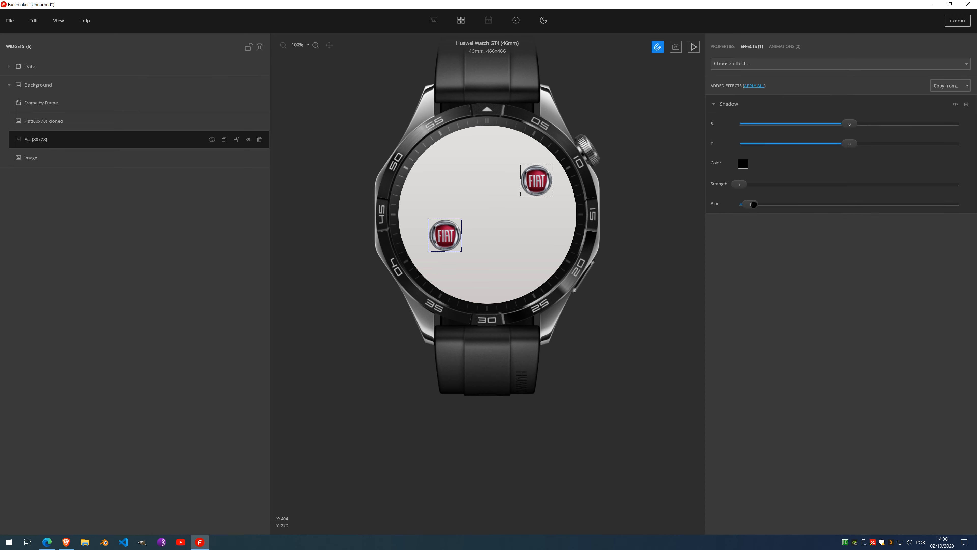
Step: Set the original Fiat logo's shadow blur to 16 and its strength to 2
{"action": "left_click_drag", "start_coordinate": [751, 204], "coordinate": [923, 214]}
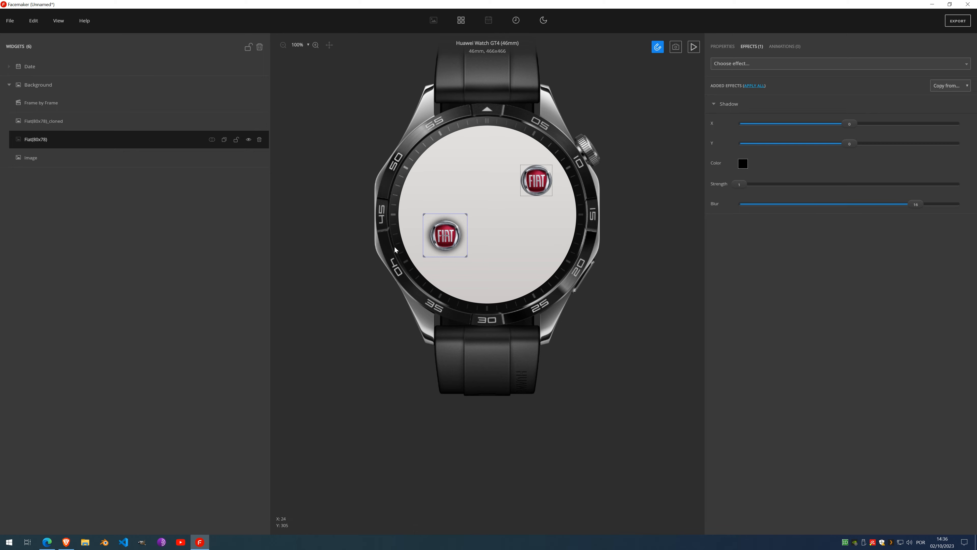
{"action": "scroll", "coordinate": [445, 235], "scroll_direction": "up", "scroll_amount": 5}
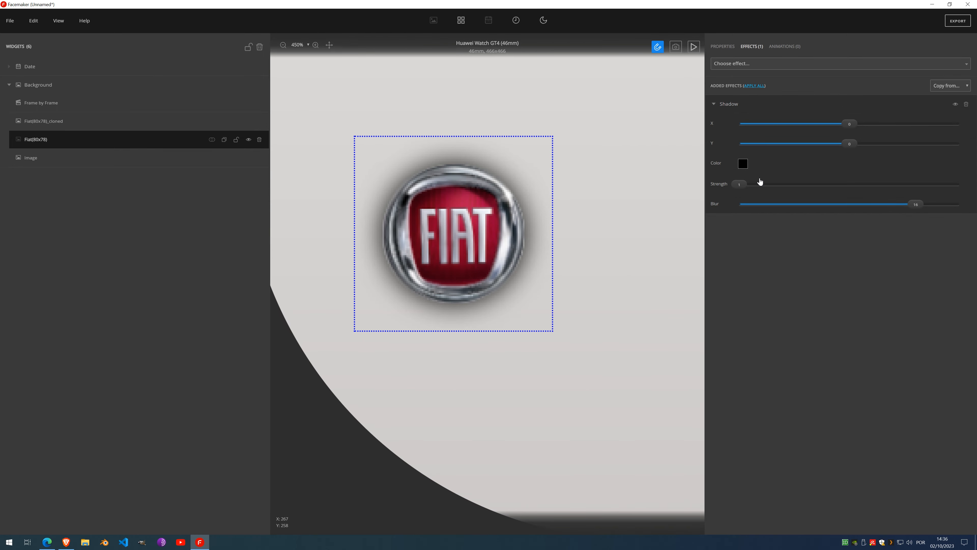
{"action": "left_click_drag", "start_coordinate": [739, 185], "coordinate": [790, 184]}
{"action": "scroll", "coordinate": [466, 241], "scroll_direction": "down", "scroll_amount": 4}
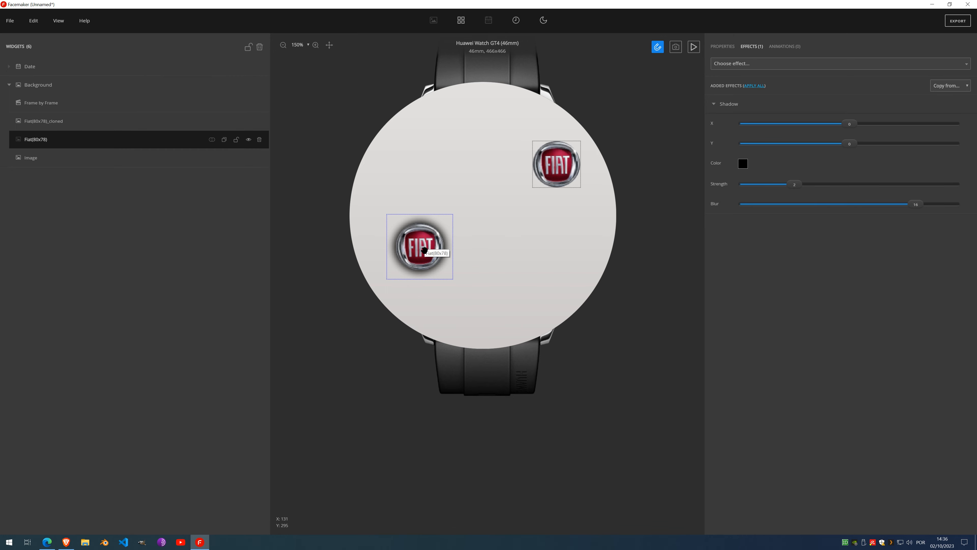
Step: Apply the last used Shadow effect, with its settings, to the copied Fiat logo and compare it with the original
{"action": "left_click", "coordinate": [560, 163]}
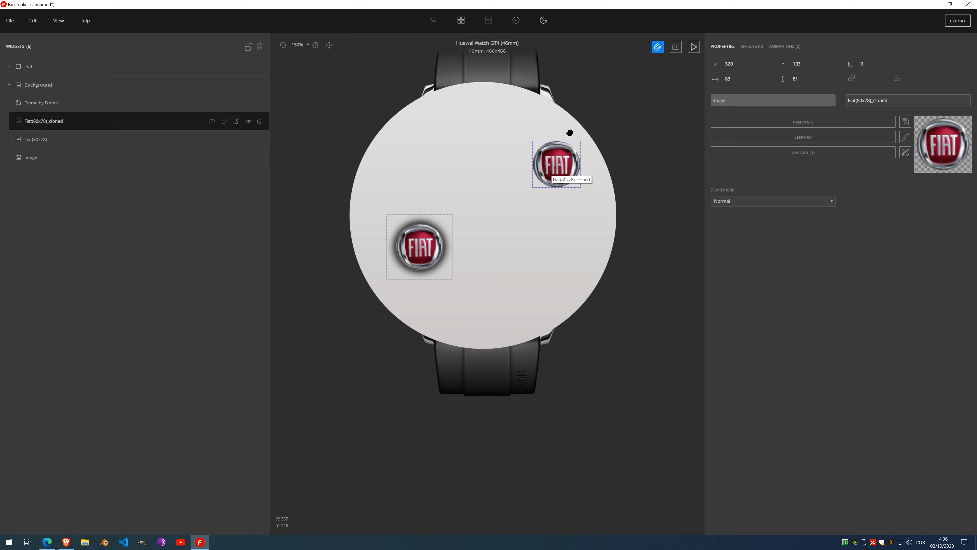
{"action": "left_click", "coordinate": [754, 47]}
{"action": "left_click", "coordinate": [952, 86]}
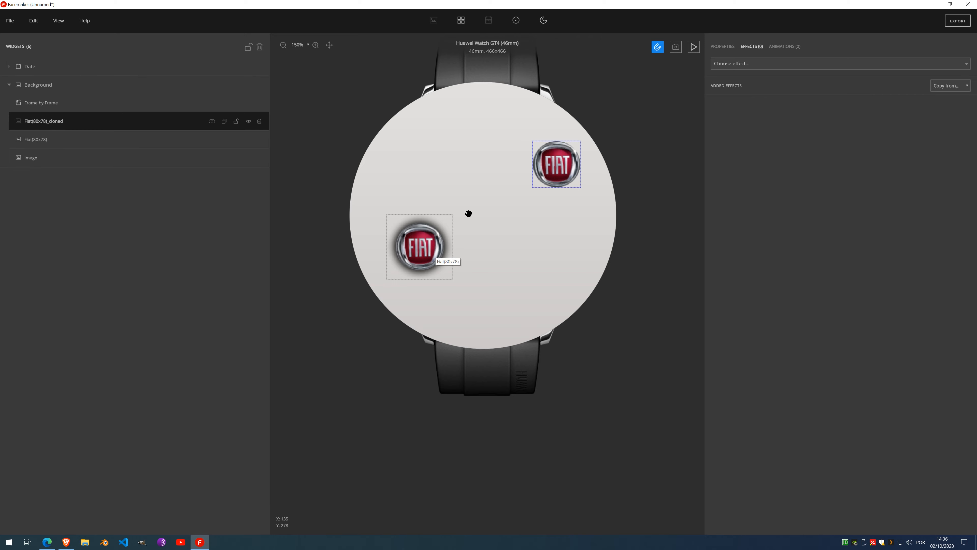
{"action": "left_click", "coordinate": [729, 65]}
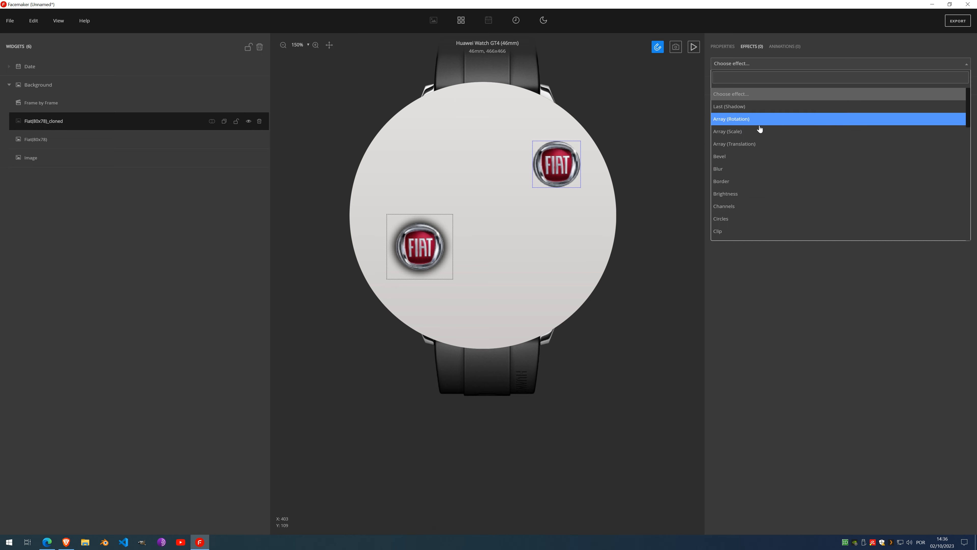
{"action": "left_click", "coordinate": [735, 108]}
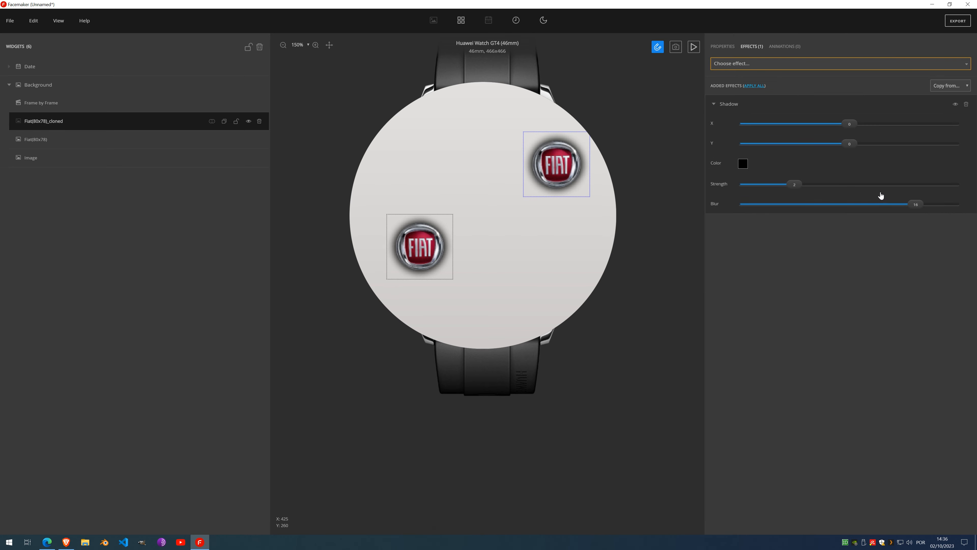
{"action": "left_click", "coordinate": [424, 243]}
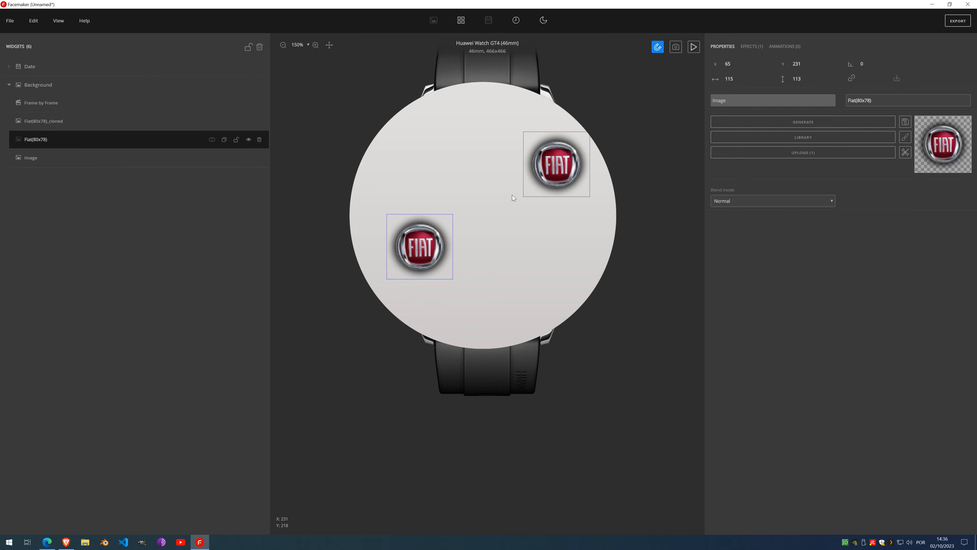
{"action": "left_click", "coordinate": [546, 162]}
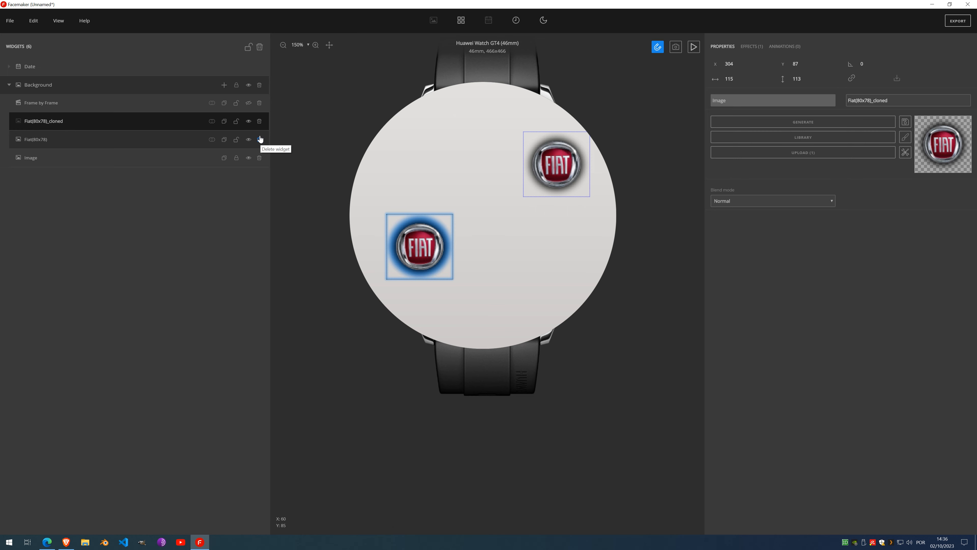
Step: Delete both Fiat logo layers and the whole Background widget
{"action": "left_click", "coordinate": [259, 122]}
{"action": "left_click", "coordinate": [260, 122]}
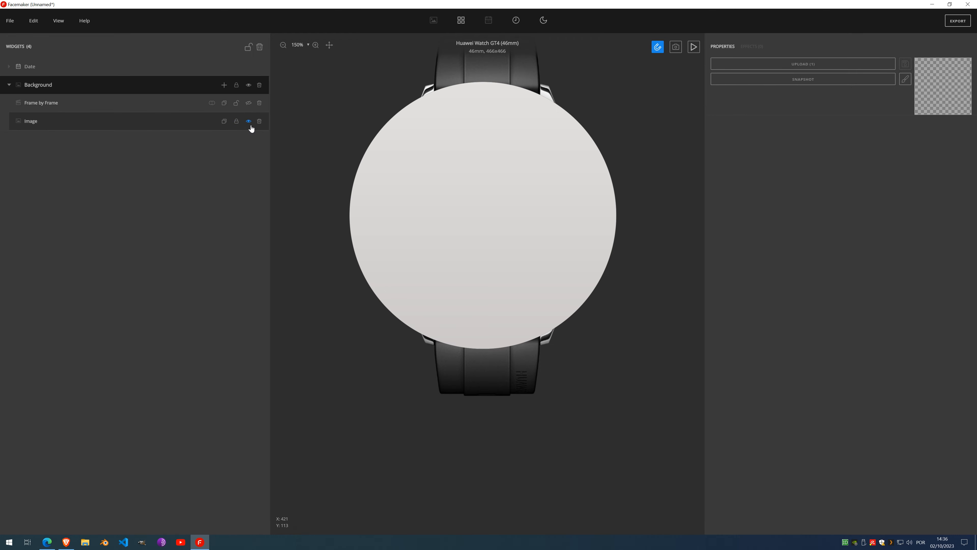
{"action": "left_click", "coordinate": [259, 85]}
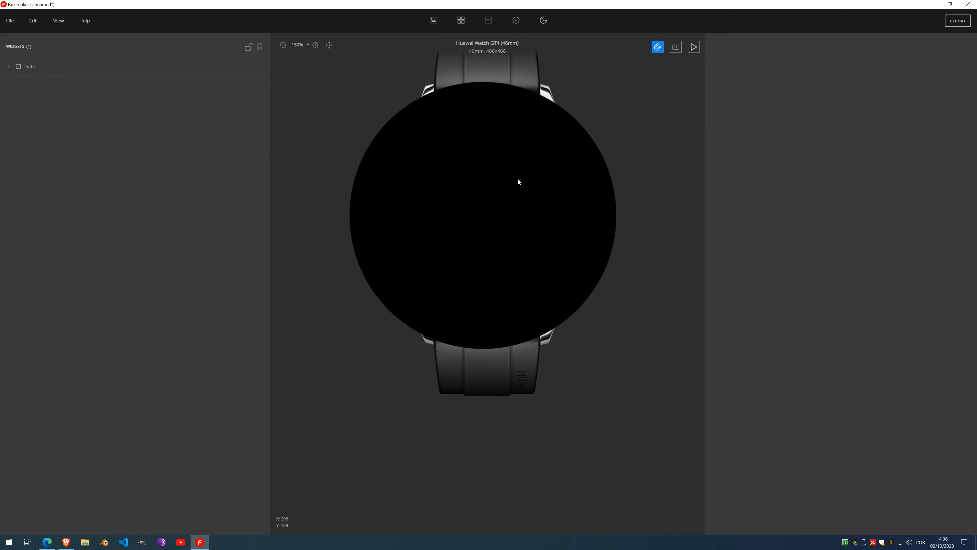
{"action": "scroll", "coordinate": [518, 178], "scroll_direction": "down", "scroll_amount": 1}
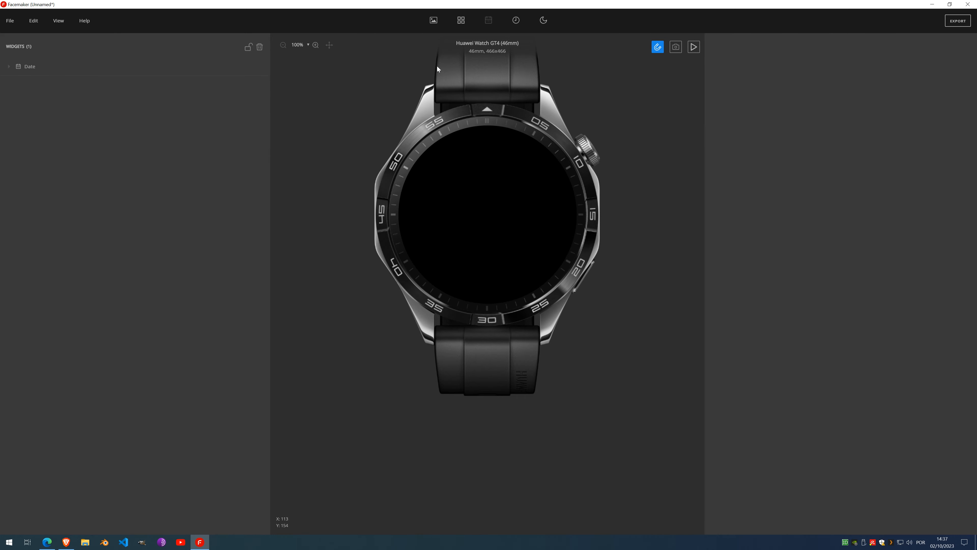
Step: Add a new Background widget with an Image layer and fill it with the camouflage picture from the library's Backgrounds category
{"action": "left_click", "coordinate": [433, 20]}
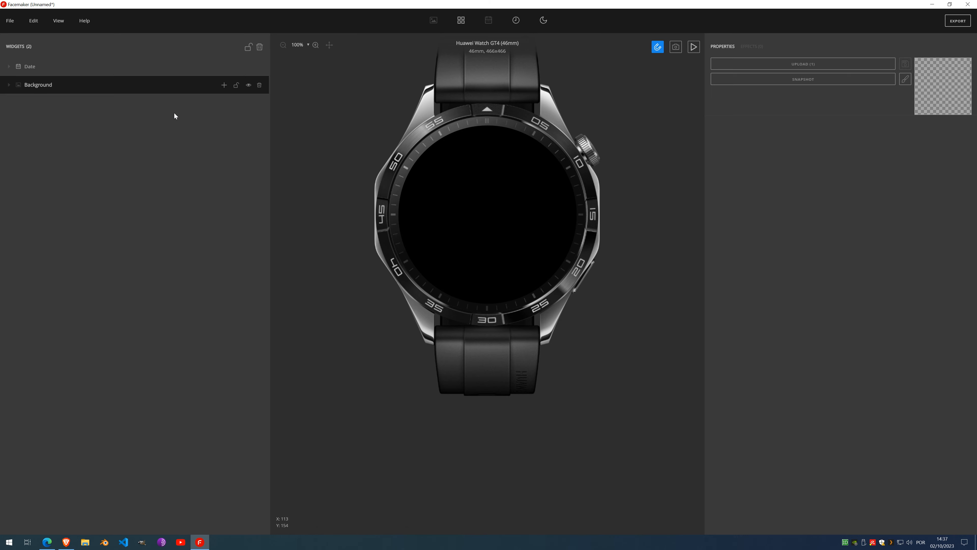
{"action": "left_click", "coordinate": [224, 85]}
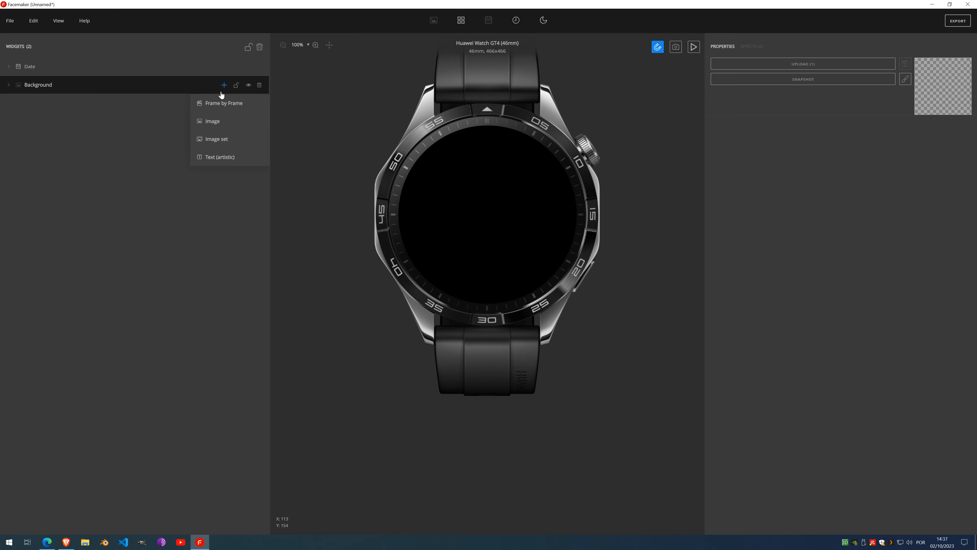
{"action": "left_click", "coordinate": [218, 121]}
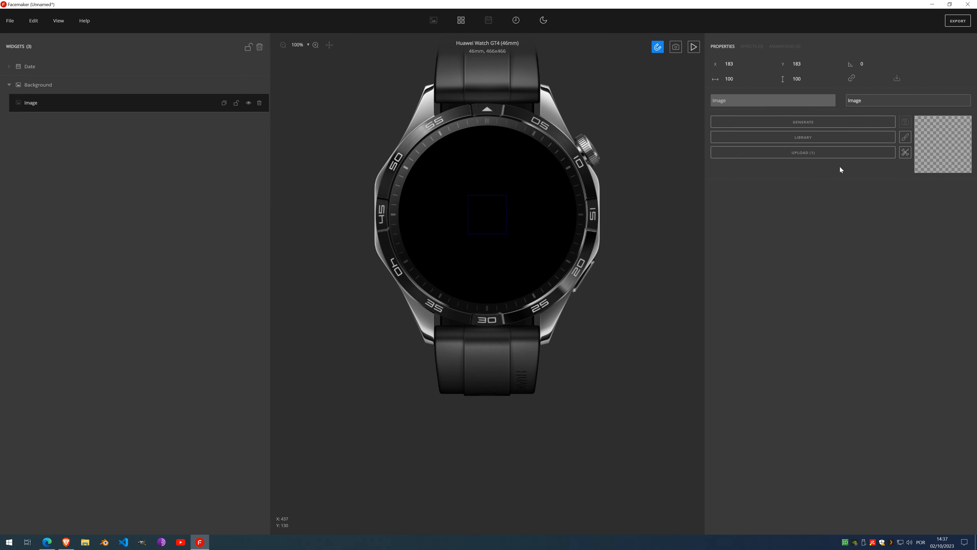
{"action": "left_click", "coordinate": [804, 138]}
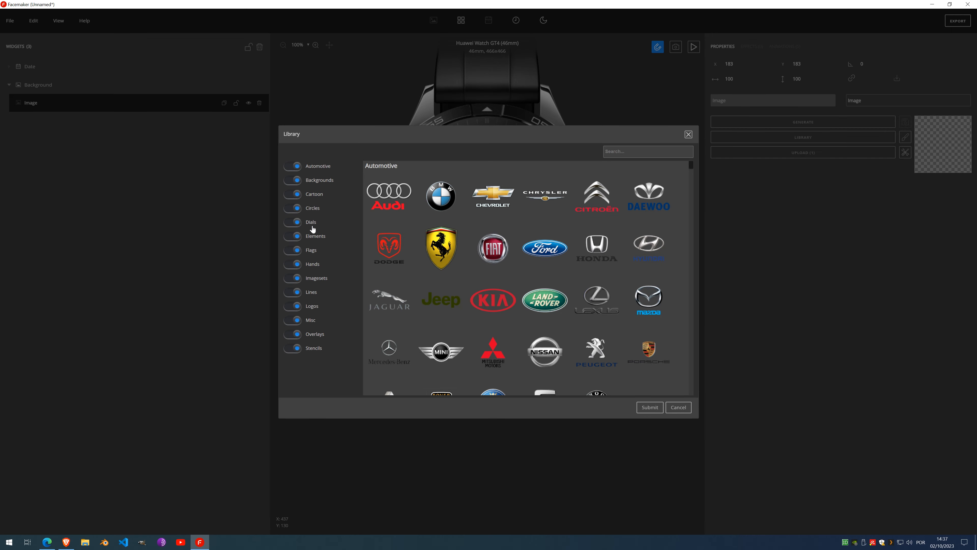
{"action": "left_click", "coordinate": [320, 180]}
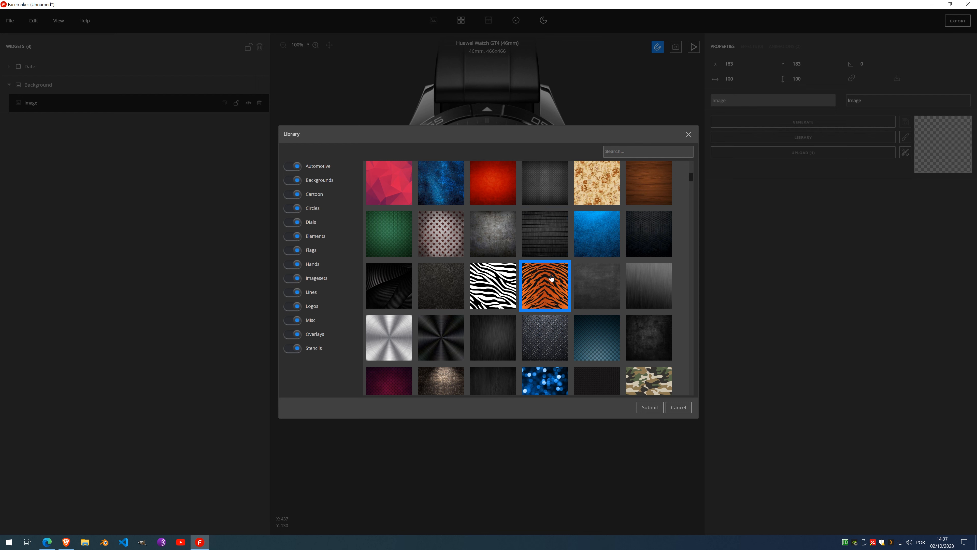
{"action": "scroll", "coordinate": [538, 293], "scroll_direction": "down", "scroll_amount": 3}
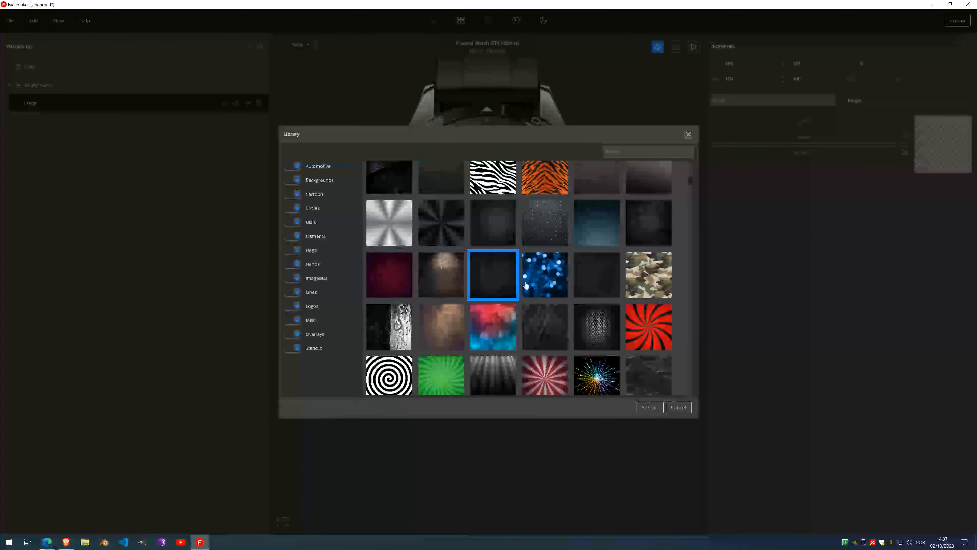
{"action": "double_click", "coordinate": [659, 282]}
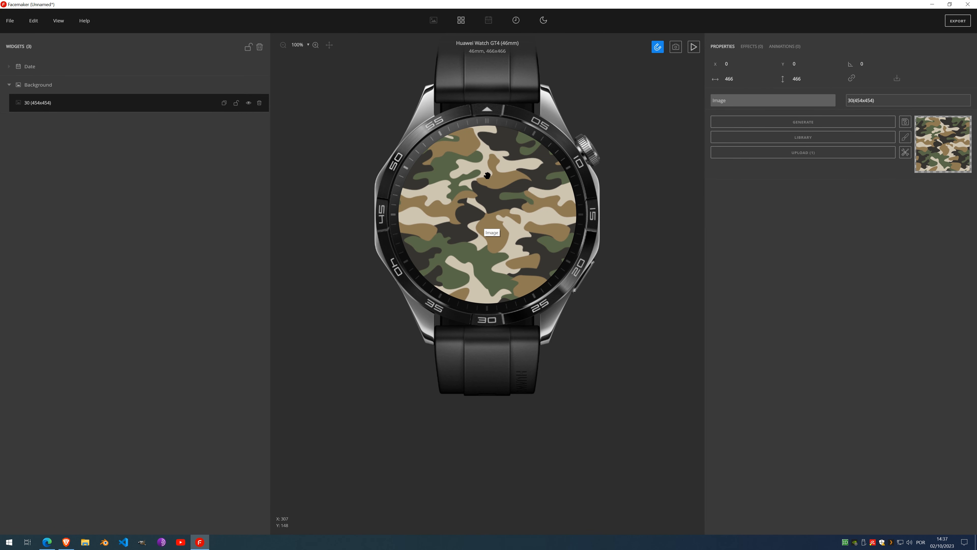
{"action": "scroll", "coordinate": [489, 218], "scroll_direction": "up", "scroll_amount": 3}
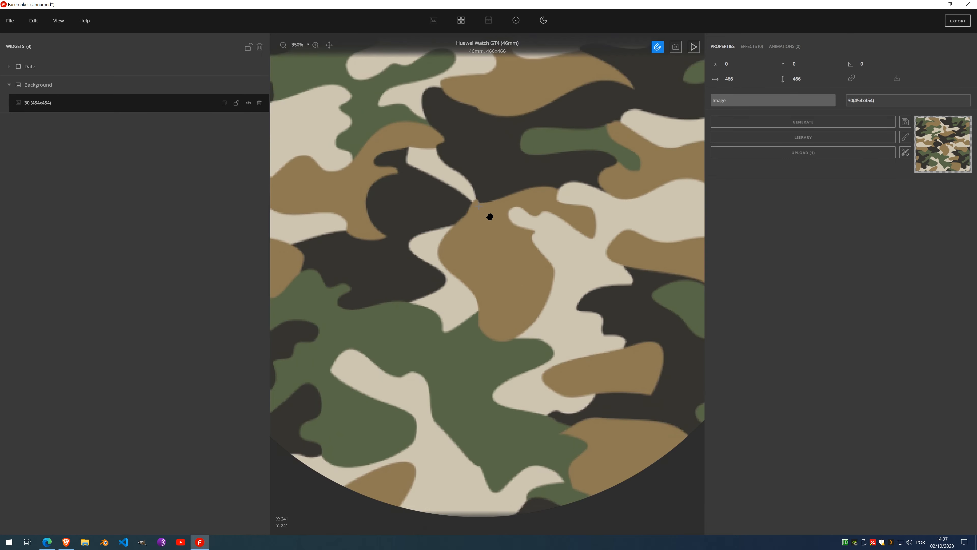
{"action": "scroll", "coordinate": [490, 217], "scroll_direction": "down", "scroll_amount": 3}
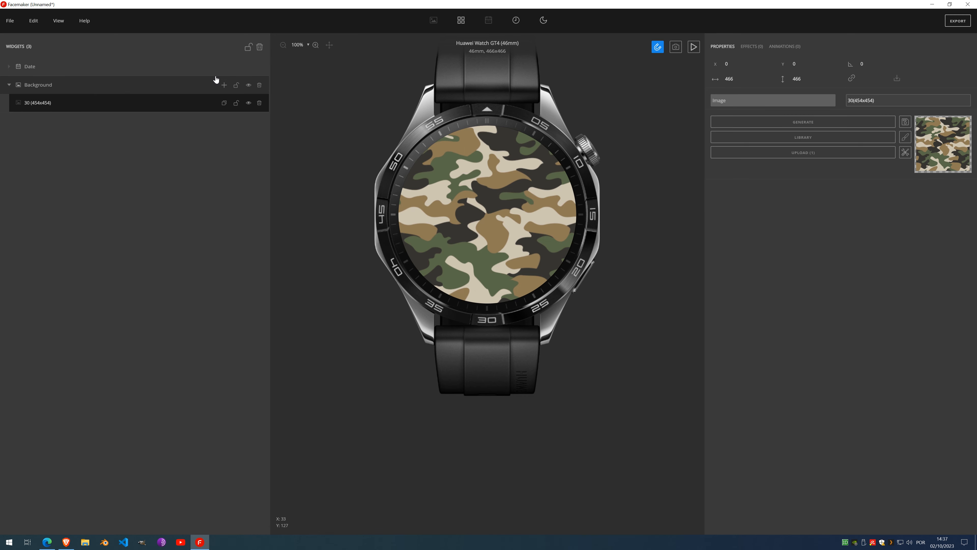
Step: Add an Image layer to the Background widget, enlarge it to 145 × 145 and place it at about X 110, Y 250
{"action": "left_click", "coordinate": [222, 85]}
{"action": "left_click", "coordinate": [220, 123]}
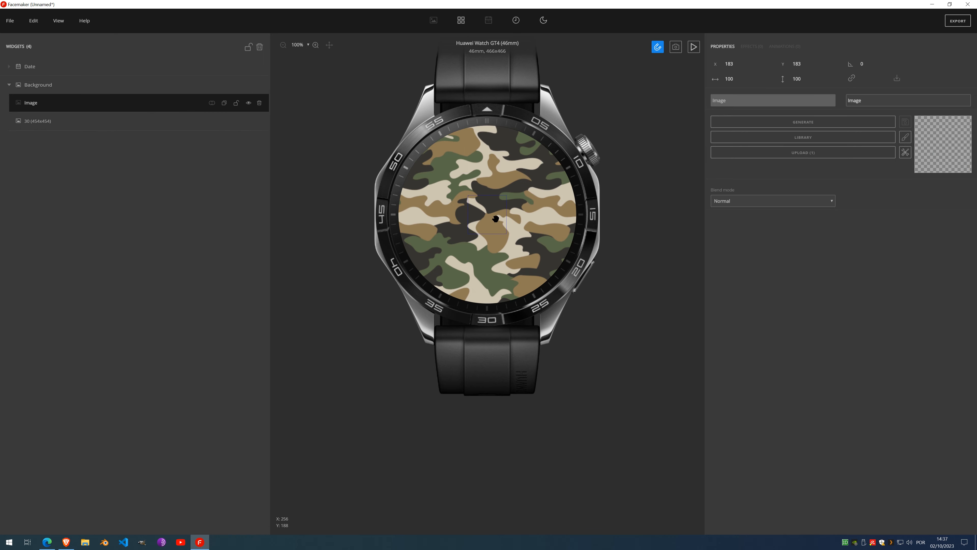
{"action": "scroll", "coordinate": [518, 197], "scroll_direction": "up", "scroll_amount": 3}
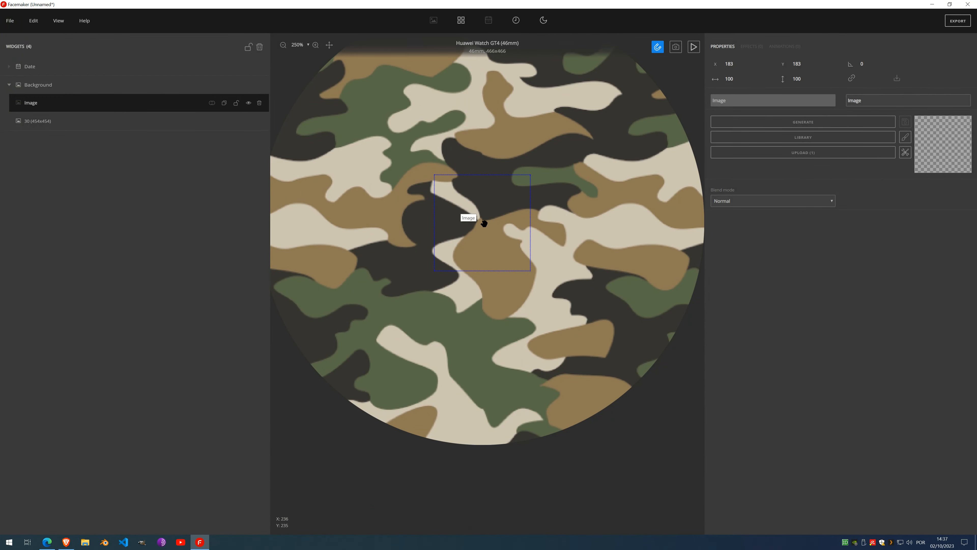
{"action": "left_click_drag", "start_coordinate": [483, 223], "coordinate": [425, 171]}
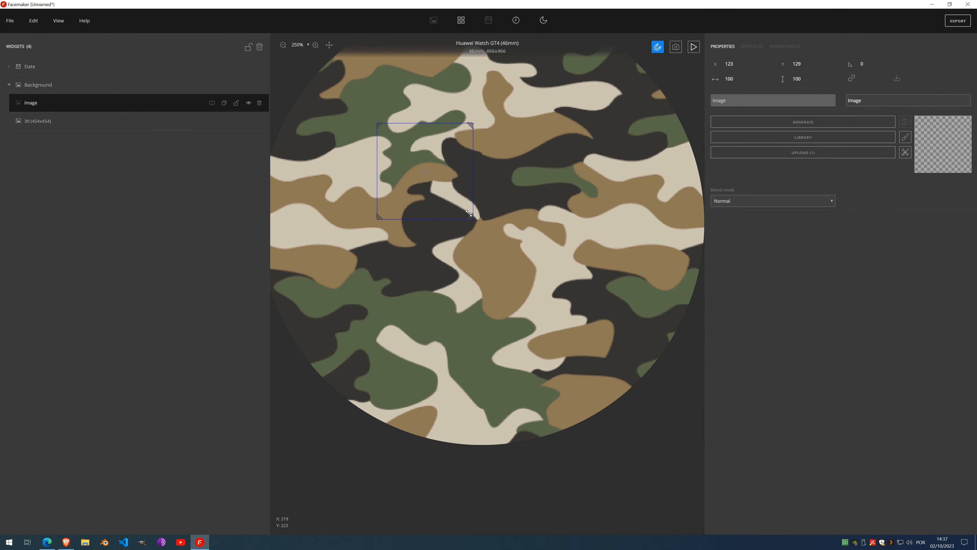
{"action": "left_click_drag", "start_coordinate": [473, 218], "coordinate": [516, 263]}
{"action": "left_click_drag", "start_coordinate": [451, 204], "coordinate": [583, 154]}
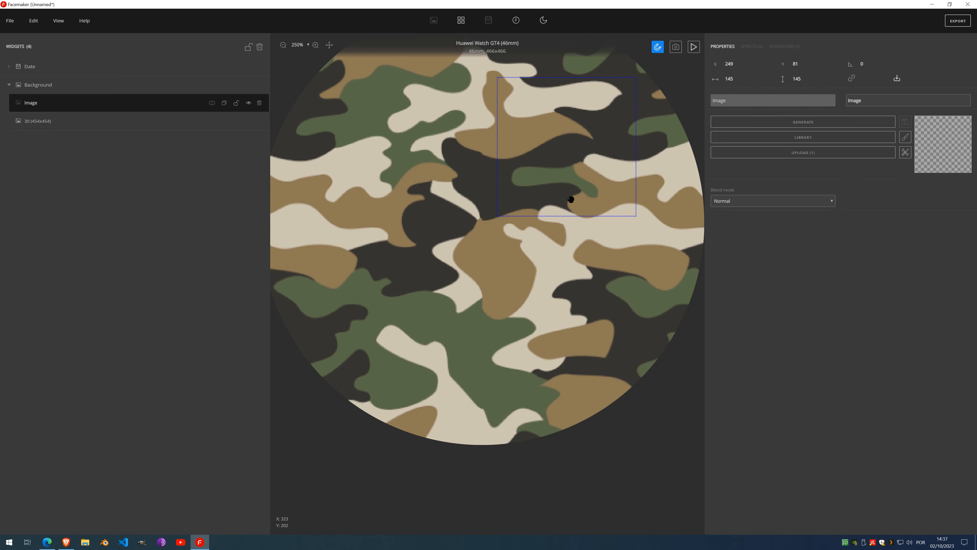
{"action": "left_click_drag", "start_coordinate": [574, 154], "coordinate": [430, 299]}
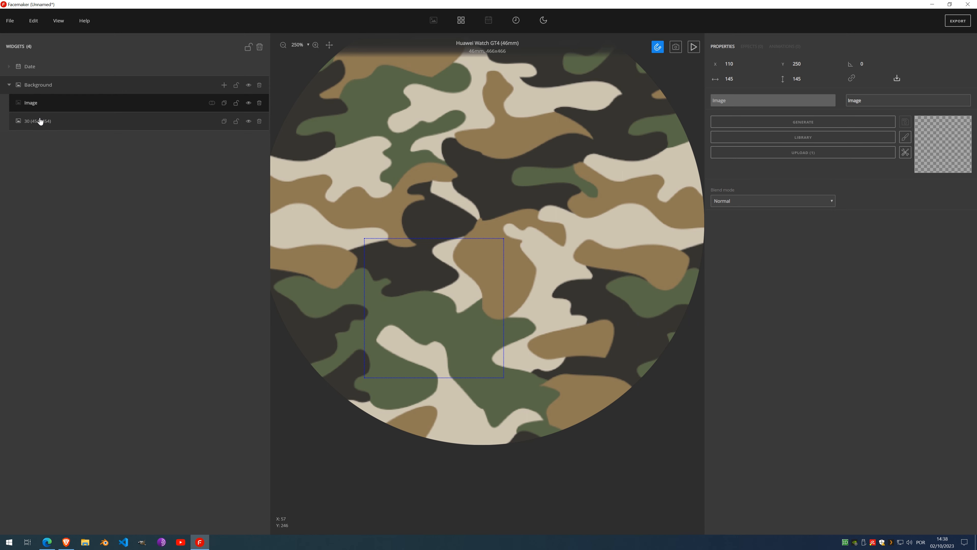
Step: Fill the empty Image layer using Copy From Background and move the copied patch to about X 186, Y 59
{"action": "left_click", "coordinate": [49, 122]}
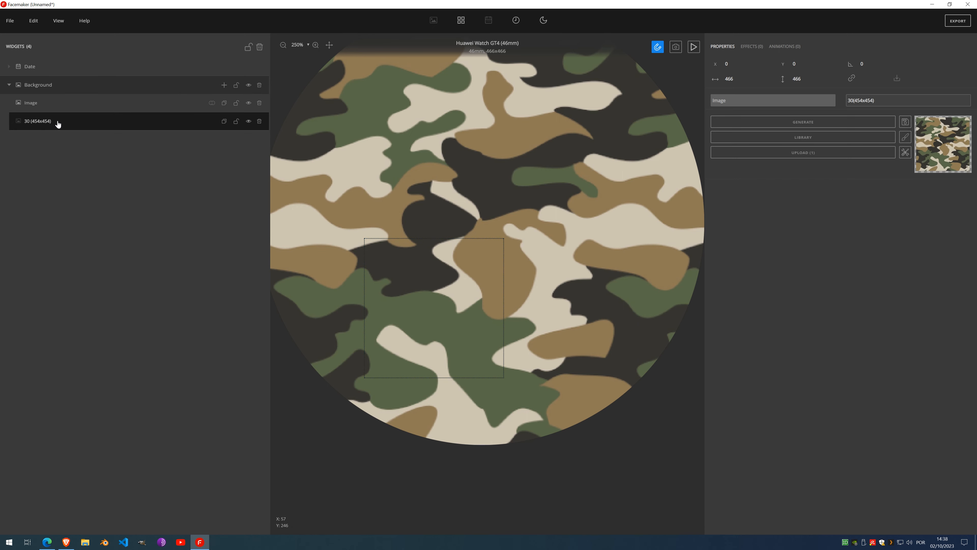
{"action": "left_click", "coordinate": [47, 107]}
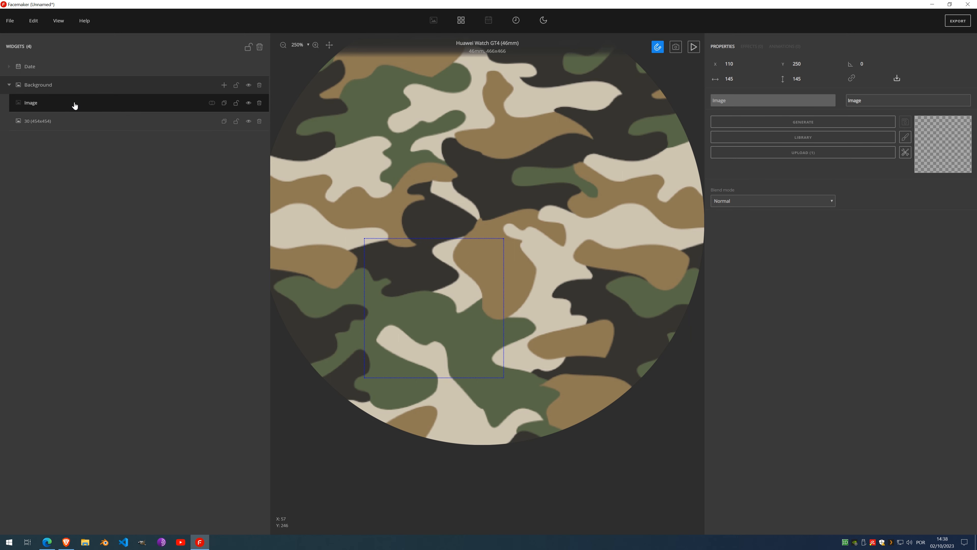
{"action": "left_click", "coordinate": [904, 150]}
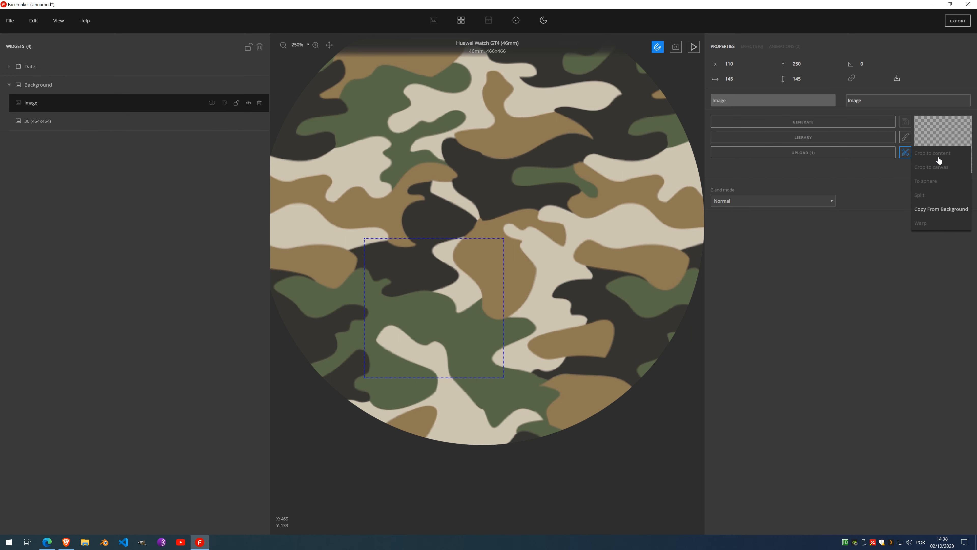
{"action": "left_click", "coordinate": [946, 211]}
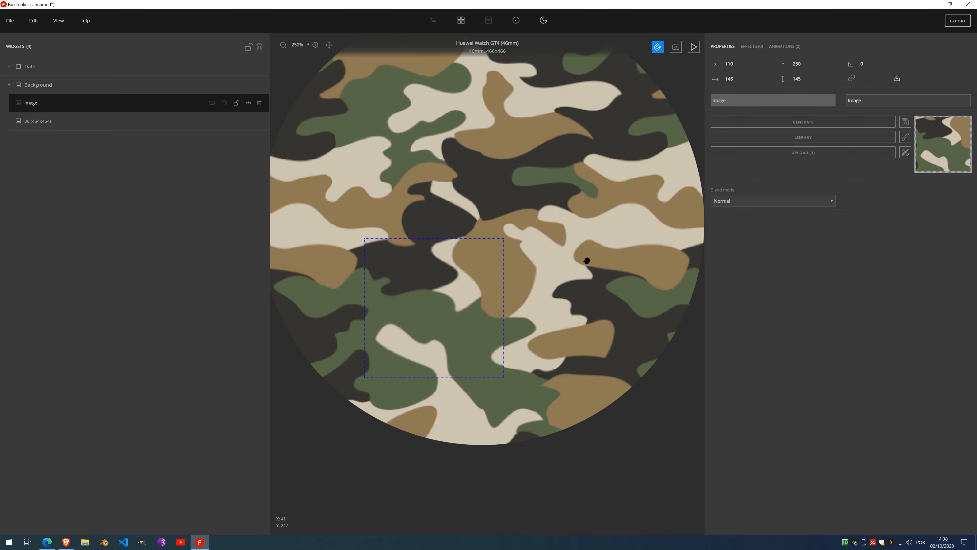
{"action": "left_click_drag", "start_coordinate": [458, 309], "coordinate": [498, 116]}
{"action": "scroll", "coordinate": [497, 111], "scroll_direction": "down", "scroll_amount": 3}
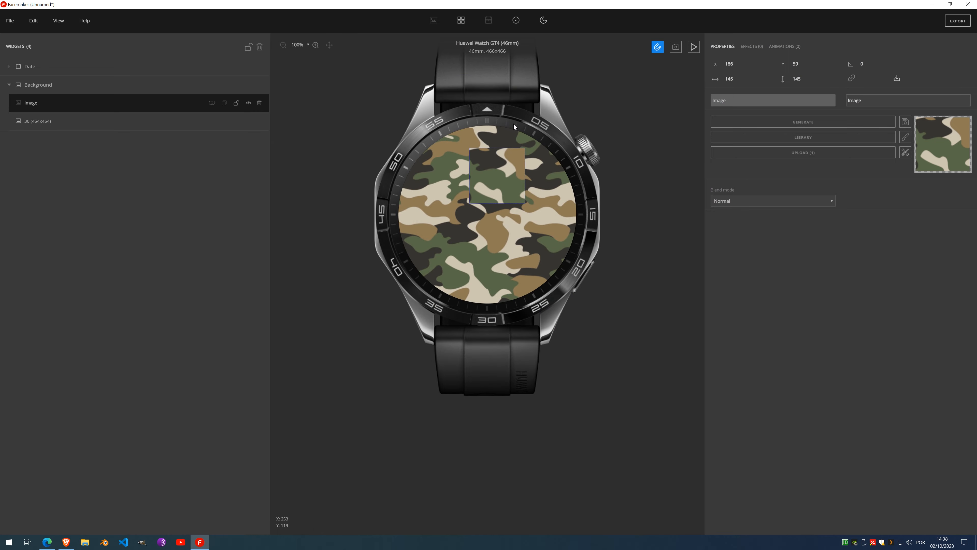
Step: Move the Image layer to about X 163, Y 10 near the dial's upper edge and refill it using Copy From Background
{"action": "scroll", "coordinate": [498, 141], "scroll_direction": "up", "scroll_amount": 5}
{"action": "left_click_drag", "start_coordinate": [484, 267], "coordinate": [478, 165]}
{"action": "left_click", "coordinate": [905, 156]}
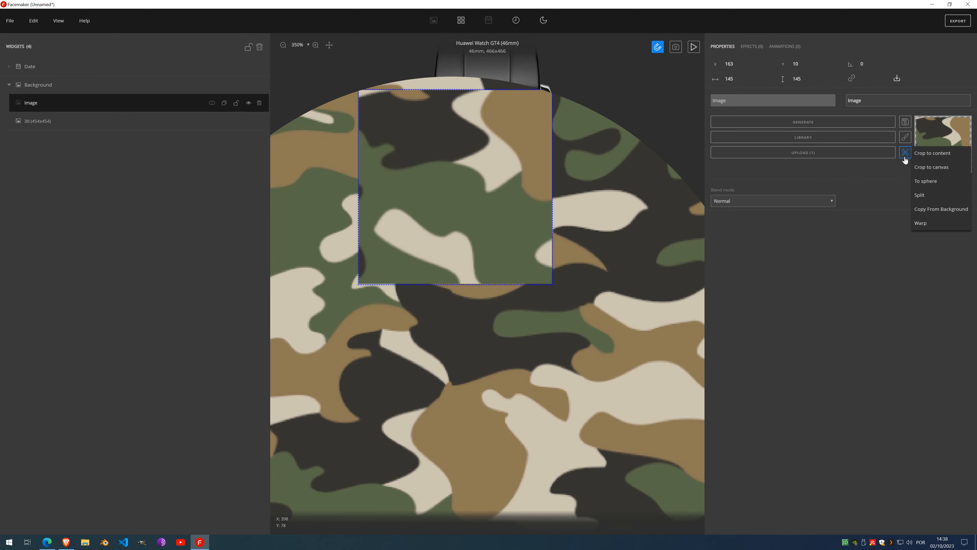
{"action": "left_click", "coordinate": [941, 209]}
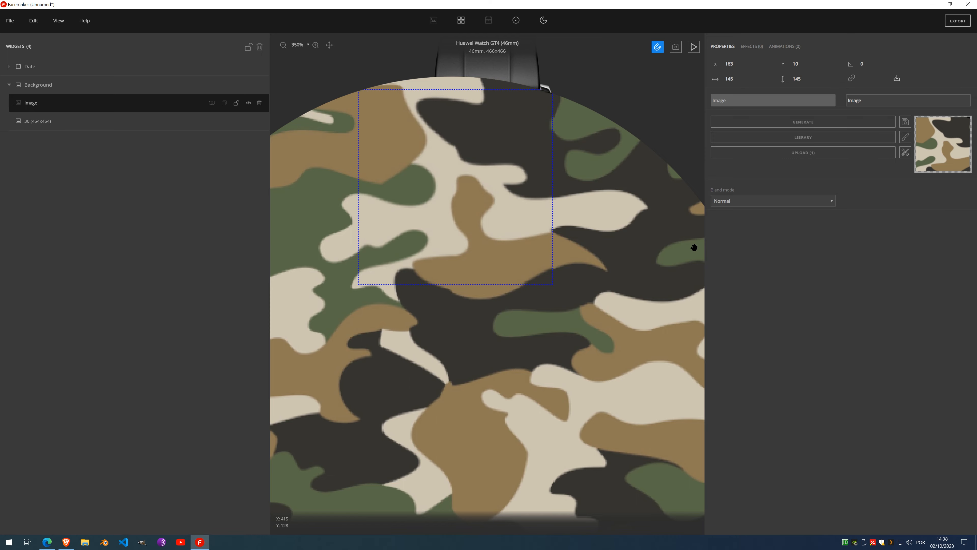
Step: Move the refilled patch to several places on the camouflage face, ending at about X 237, Y 126
{"action": "left_click_drag", "start_coordinate": [511, 209], "coordinate": [559, 392]}
{"action": "scroll", "coordinate": [519, 335], "scroll_direction": "down", "scroll_amount": 5}
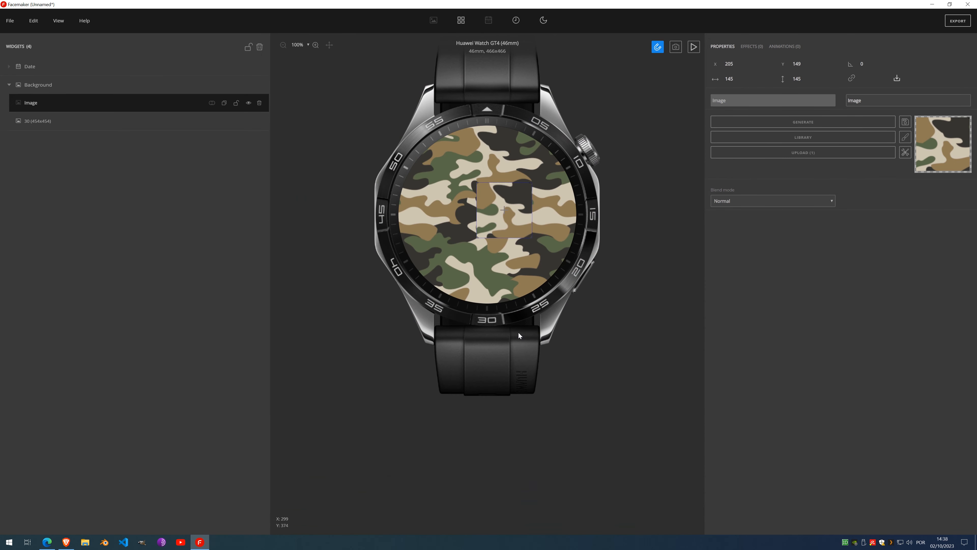
{"action": "left_click_drag", "start_coordinate": [509, 216], "coordinate": [472, 234]}
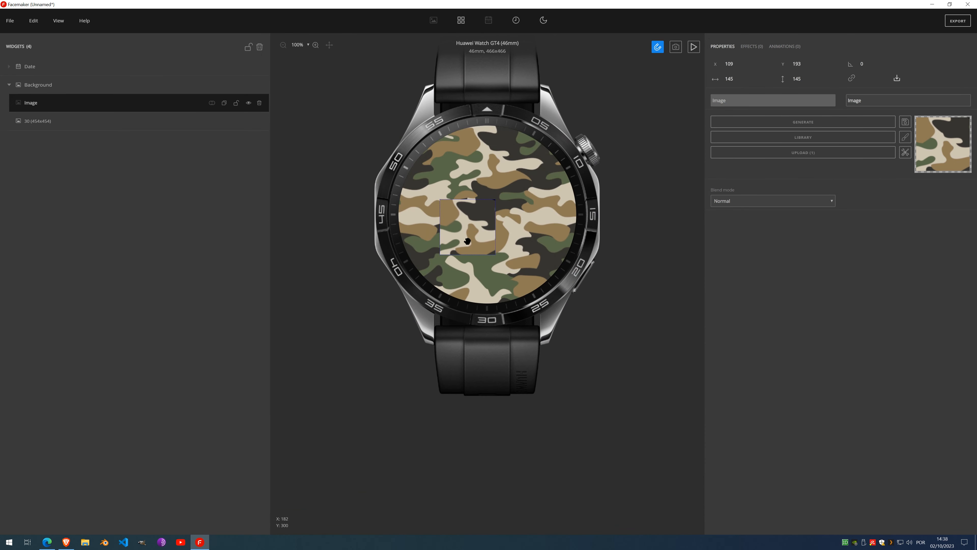
{"action": "left_click_drag", "start_coordinate": [491, 216], "coordinate": [539, 191]}
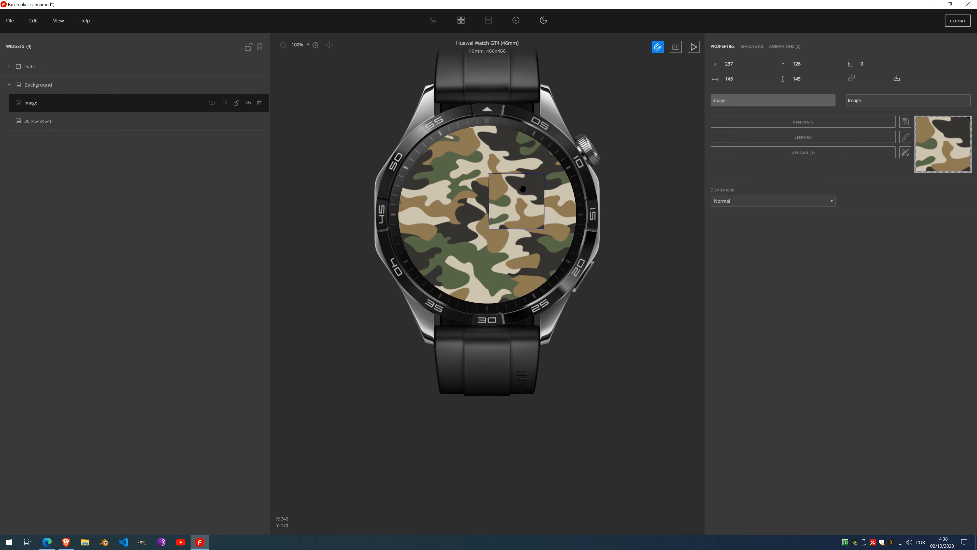
Step: Delete all widgets from the watch face and open the recent project TerminusGT3.hfm
{"action": "left_click", "coordinate": [259, 48]}
{"action": "left_click", "coordinate": [508, 271]}
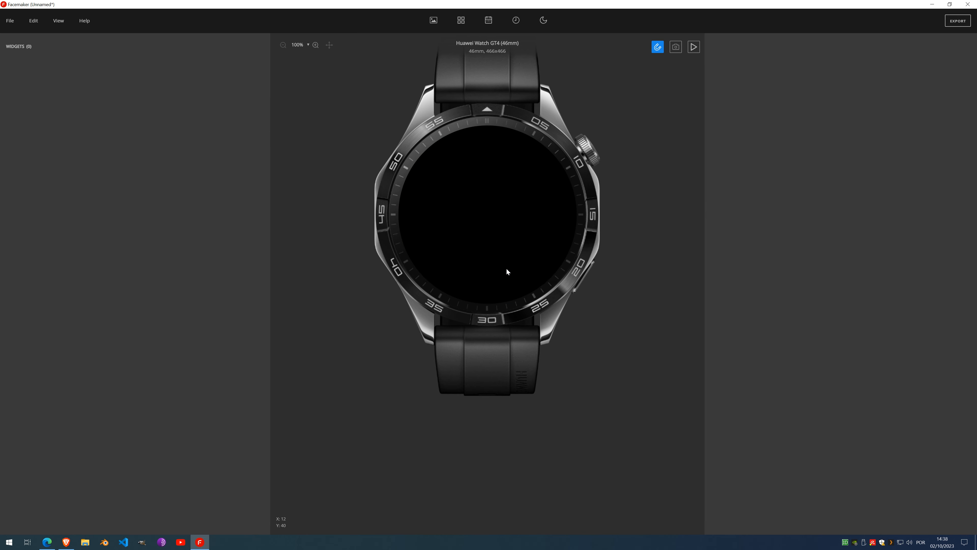
{"action": "left_click", "coordinate": [10, 21]}
{"action": "mouse_move", "coordinate": [38, 74]}
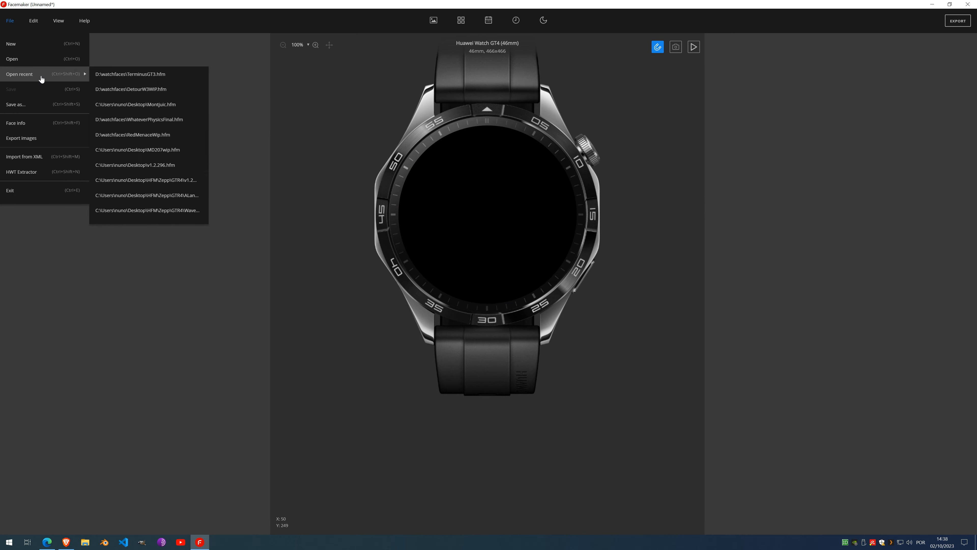
{"action": "left_click", "coordinate": [147, 73]}
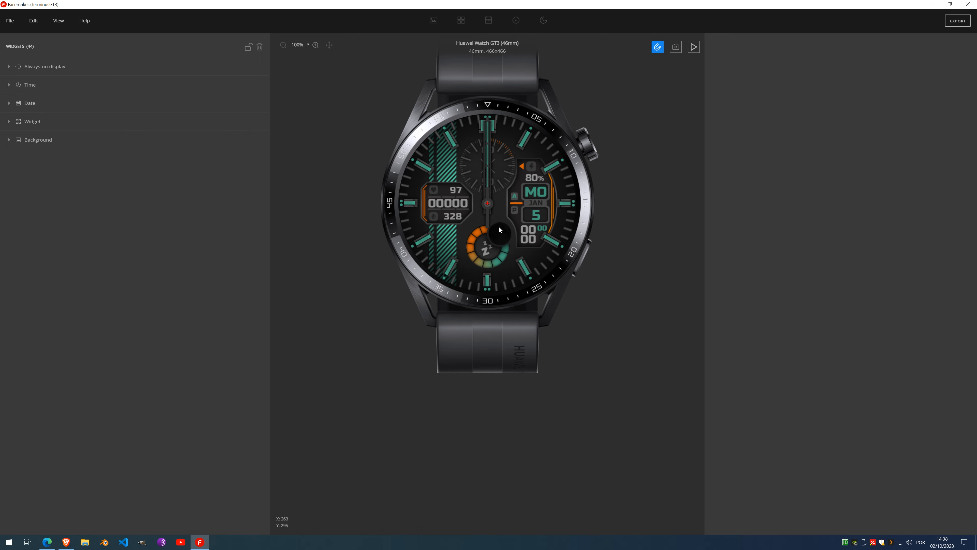
Step: Add an Image layer to the Background widget and place it at about X 44, Y 115 over the green stripes
{"action": "scroll", "coordinate": [492, 216], "scroll_direction": "up", "scroll_amount": 2}
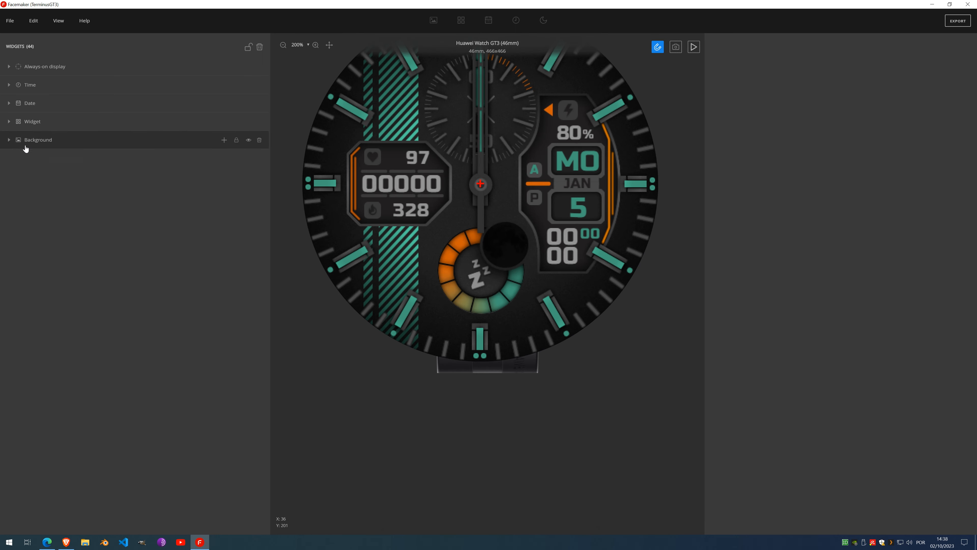
{"action": "left_click", "coordinate": [9, 141]}
{"action": "left_click", "coordinate": [48, 160]}
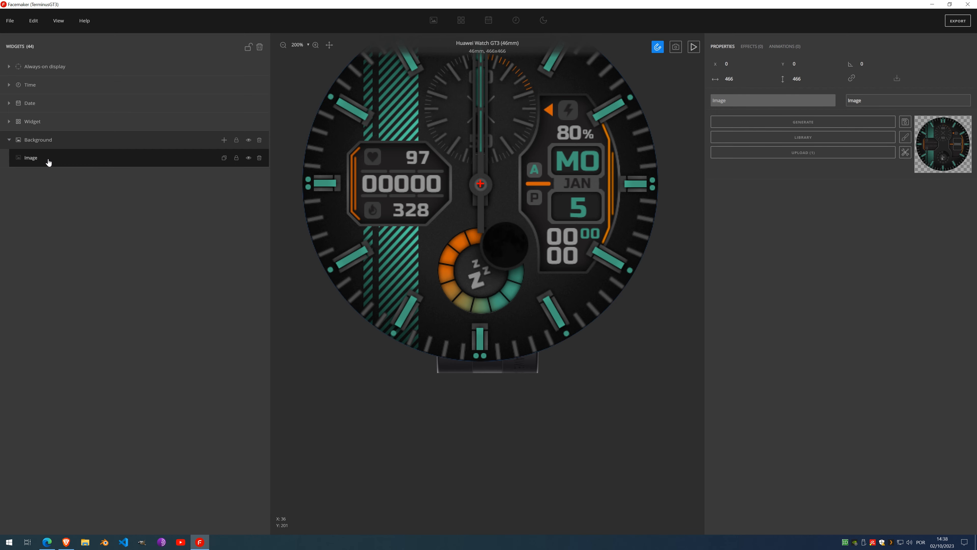
{"action": "left_click", "coordinate": [220, 145]}
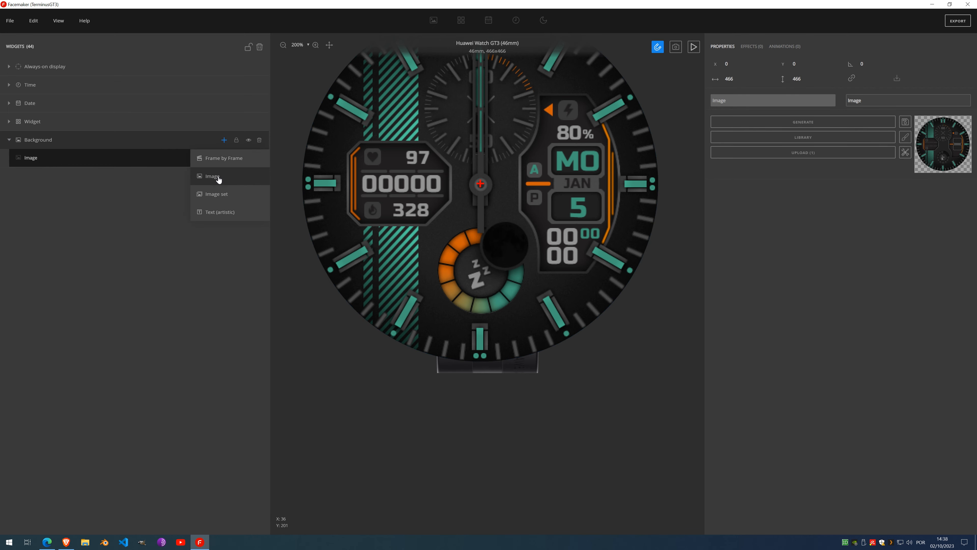
{"action": "left_click", "coordinate": [218, 176]}
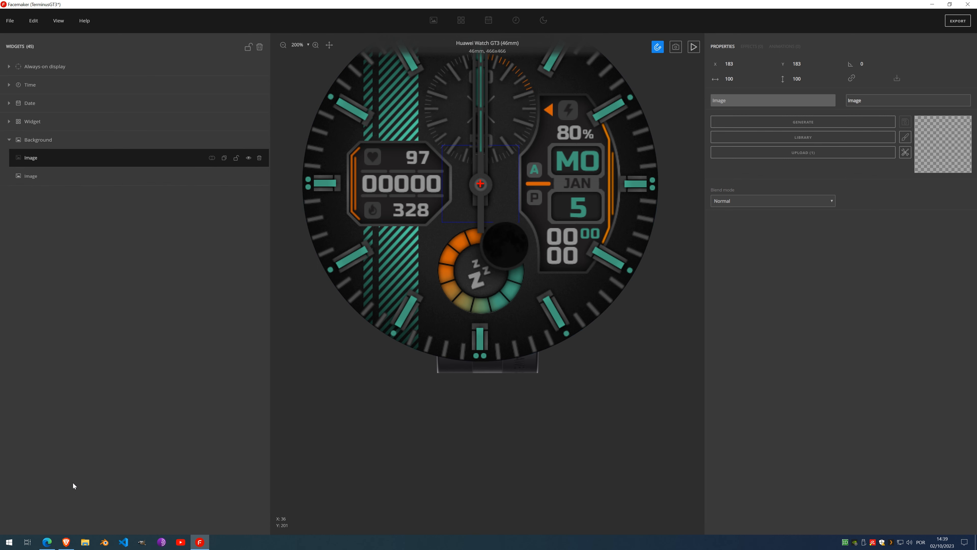
{"action": "left_click_drag", "start_coordinate": [424, 220], "coordinate": [317, 168]}
Step: Fill the new Image layer with the area beneath it using Copy From Background
{"action": "left_click", "coordinate": [905, 153]}
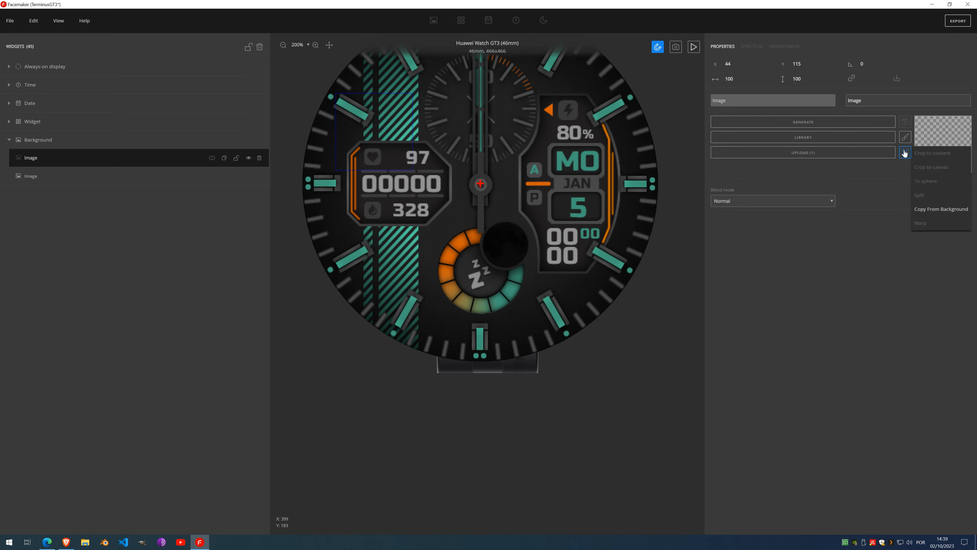
{"action": "left_click", "coordinate": [905, 153]}
{"action": "left_click", "coordinate": [905, 153]}
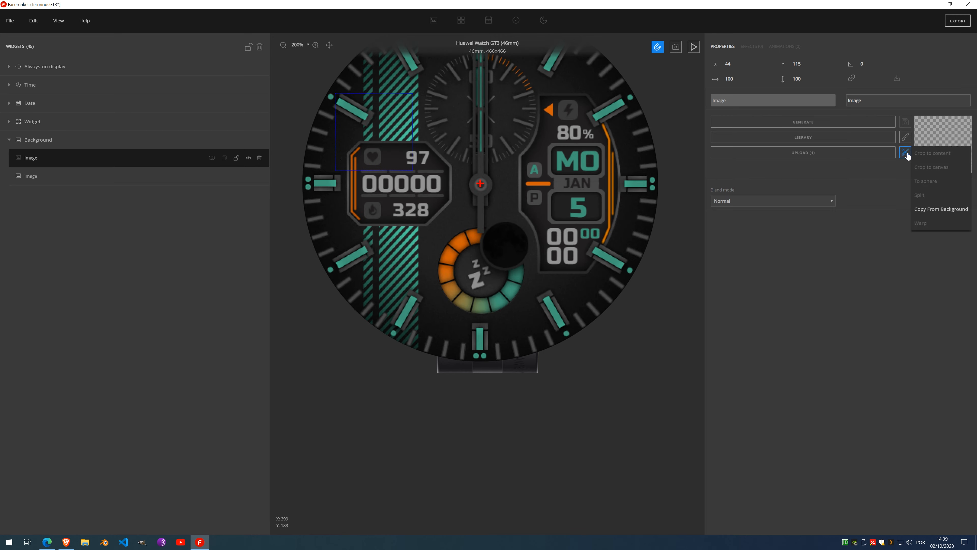
{"action": "left_click", "coordinate": [935, 209]}
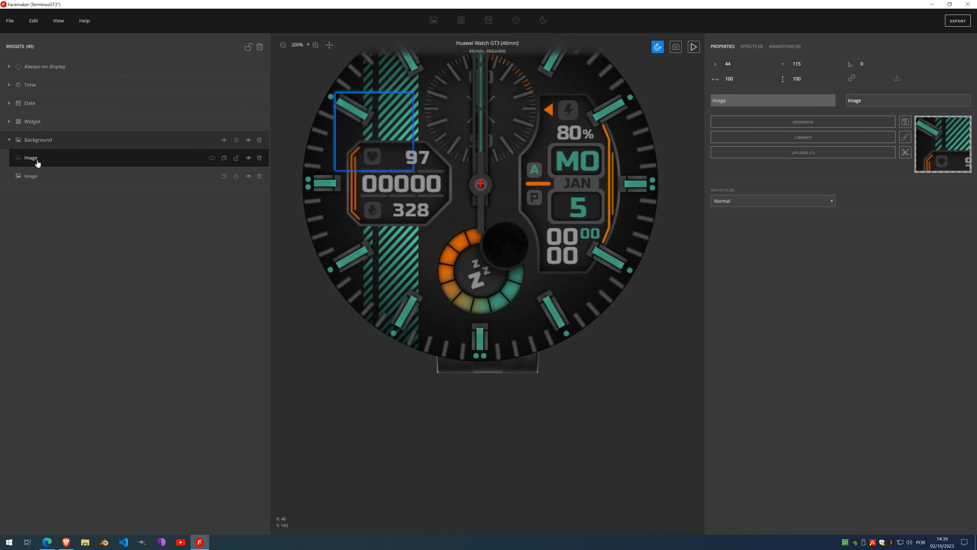
Step: Move the copied patch across the dial and back to about X 26, Y 141, and delete its layer
{"action": "left_click_drag", "start_coordinate": [401, 183], "coordinate": [600, 214]}
{"action": "left_click_drag", "start_coordinate": [577, 174], "coordinate": [365, 158]}
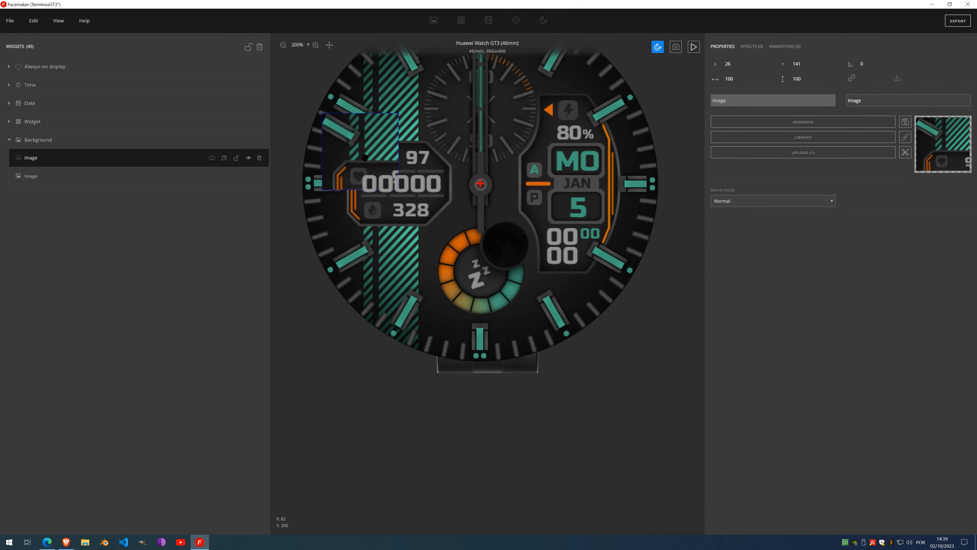
{"action": "key", "text": "Delete"}
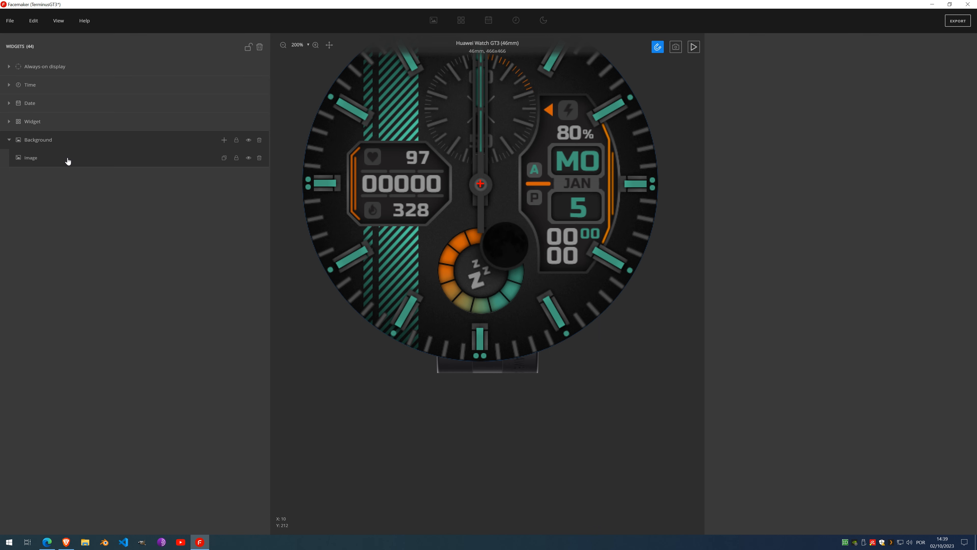
Step: Add a new container to the Widget group and set its data type to Messages
{"action": "left_click", "coordinate": [9, 121]}
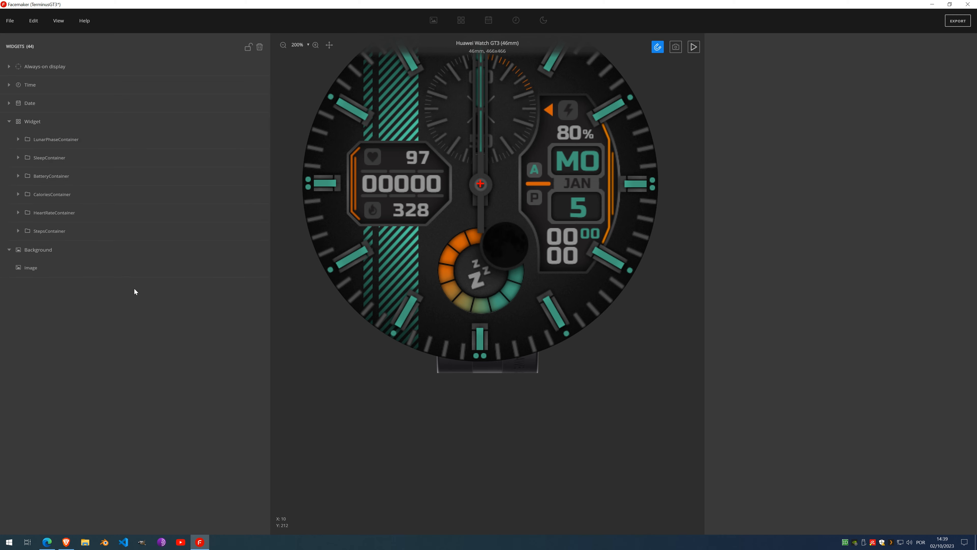
{"action": "left_click", "coordinate": [50, 140]}
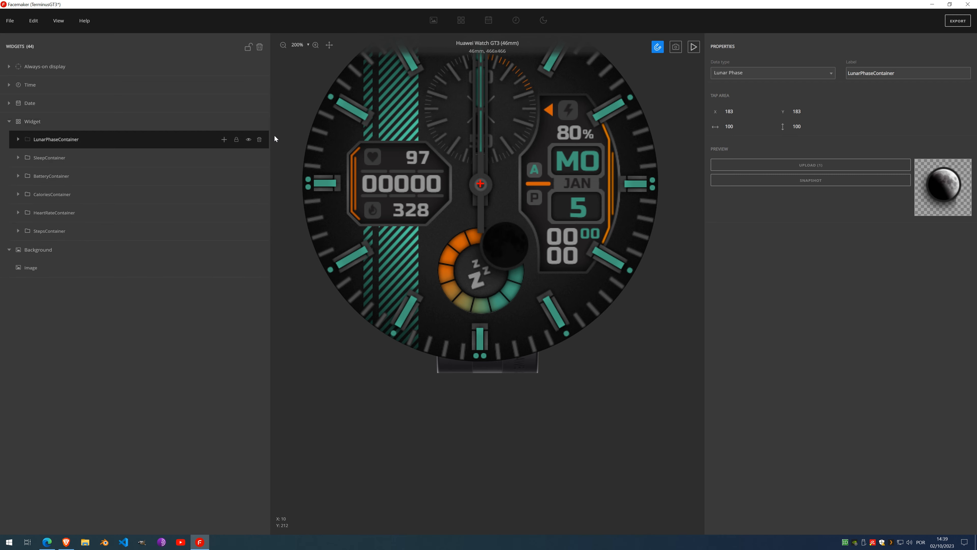
{"action": "left_click", "coordinate": [223, 121]}
{"action": "left_click", "coordinate": [217, 140]}
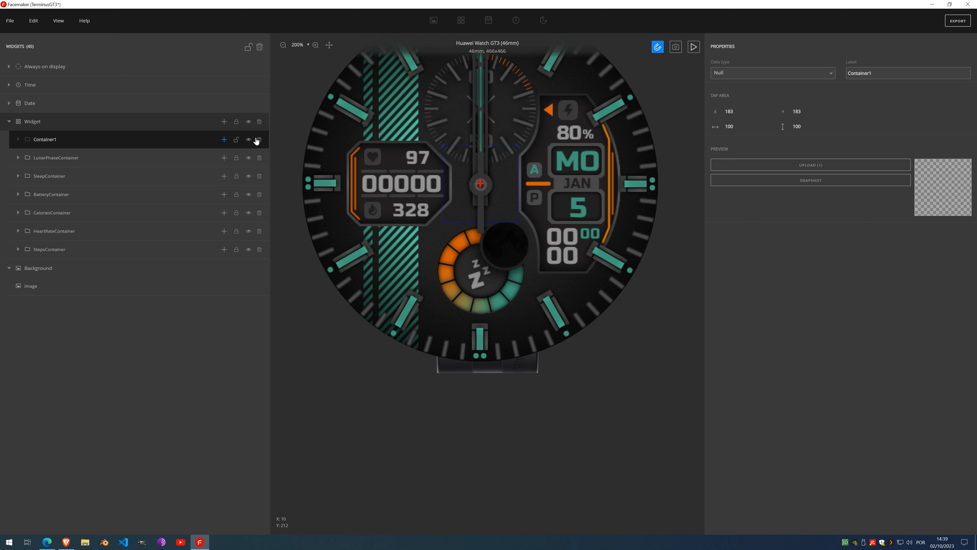
{"action": "left_click", "coordinate": [759, 73]}
{"action": "scroll", "coordinate": [754, 127], "scroll_direction": "up", "scroll_amount": 3}
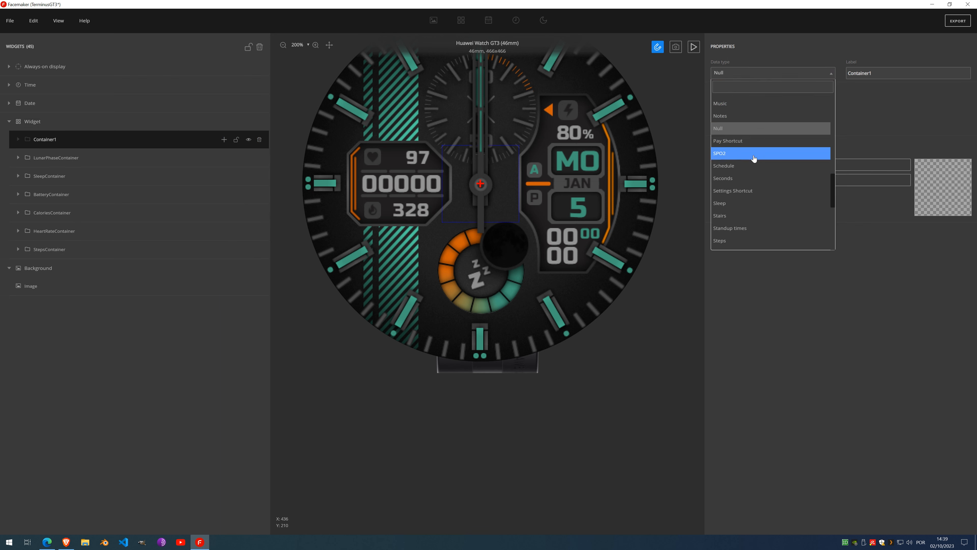
{"action": "left_click", "coordinate": [749, 117]}
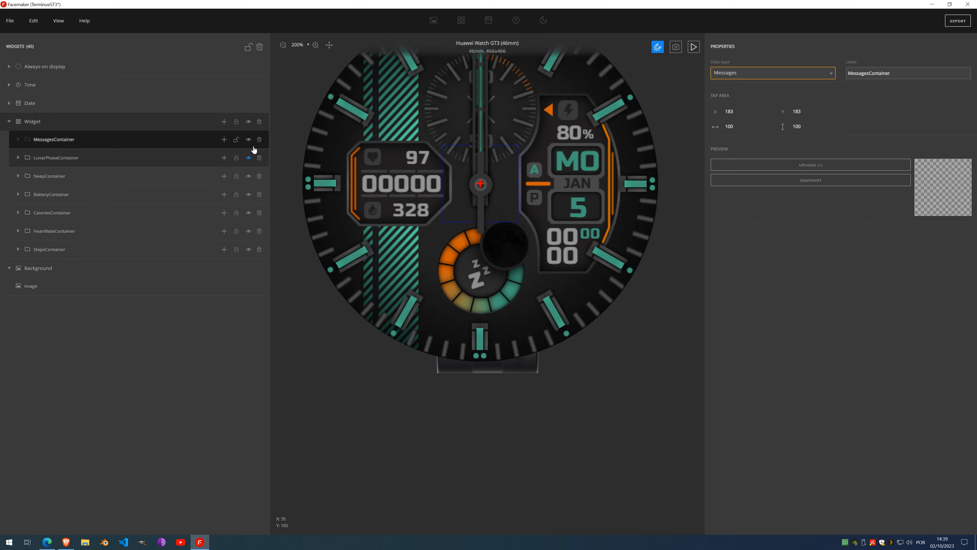
Step: Add an Image set layer to MessagesContainer and a Frame by Frame layer to the Background widget
{"action": "left_click", "coordinate": [225, 140]}
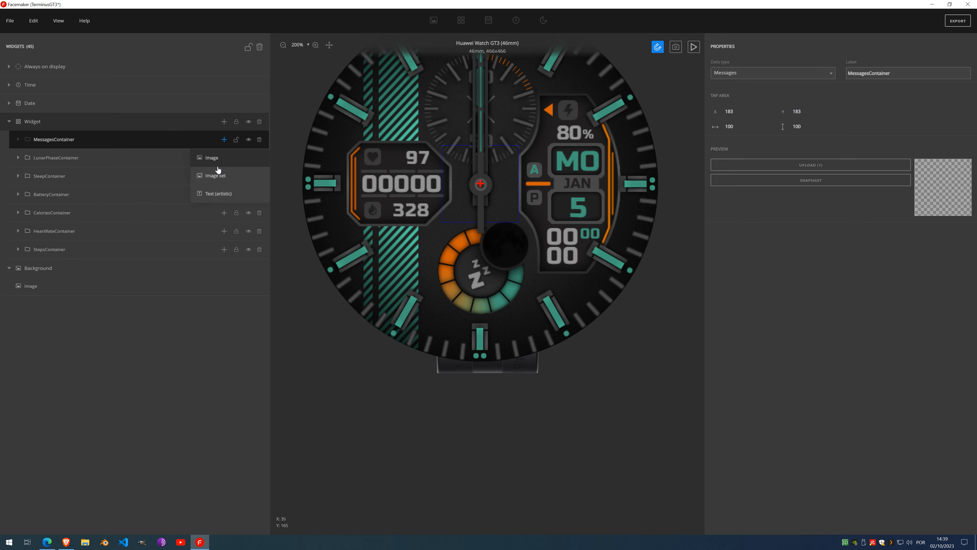
{"action": "left_click", "coordinate": [221, 184]}
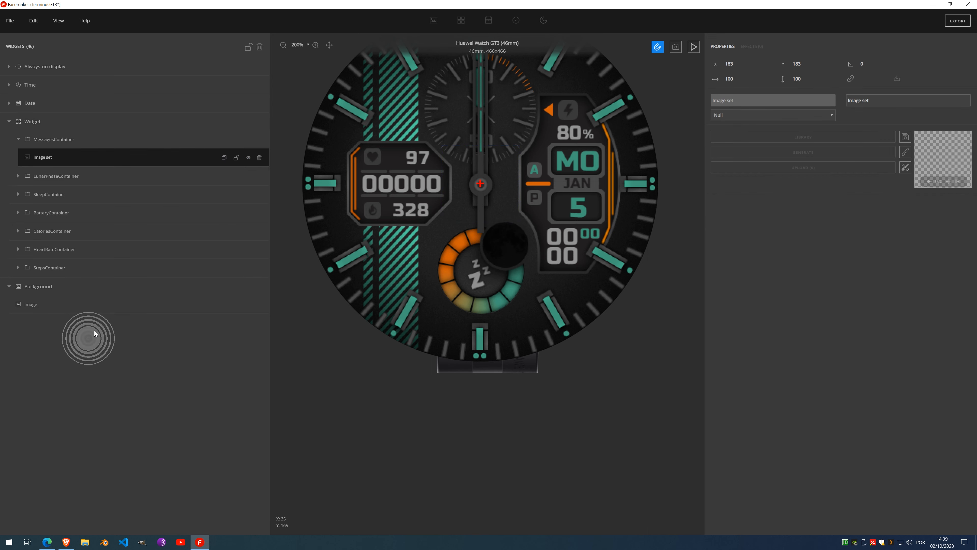
{"action": "left_click", "coordinate": [225, 287]}
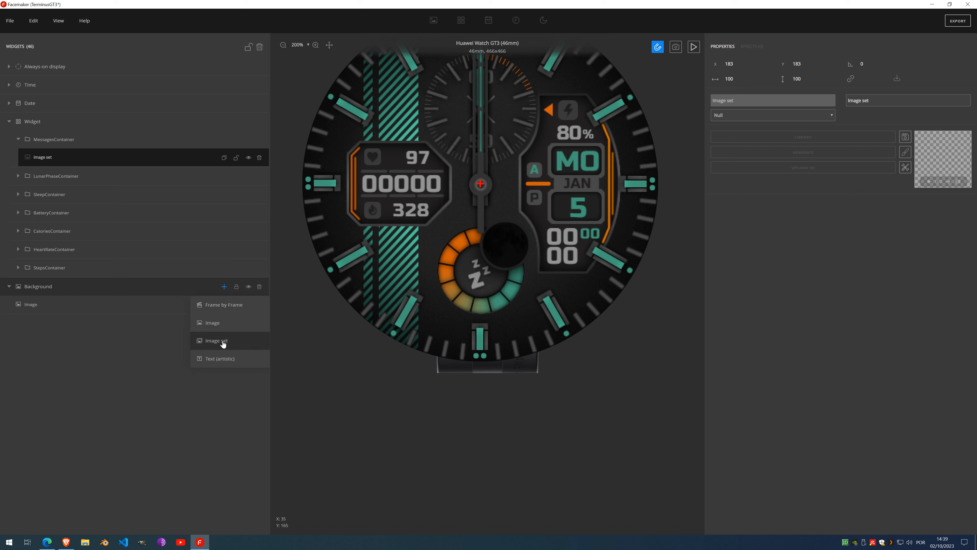
{"action": "left_click", "coordinate": [223, 313]}
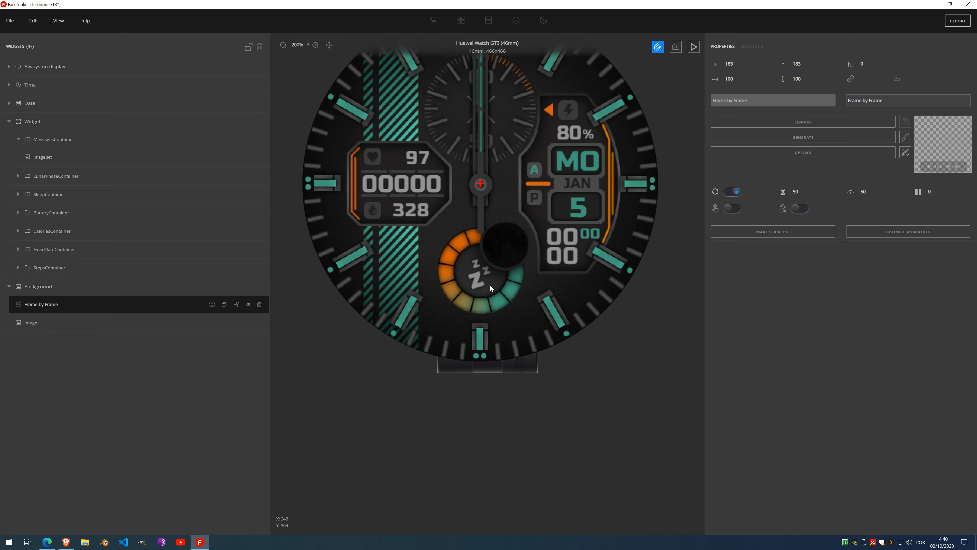
Step: Switch to the Edge browser and search Google Images for "mesage animation gif"
{"action": "left_click", "coordinate": [47, 541]}
{"action": "left_click", "coordinate": [23, 93]}
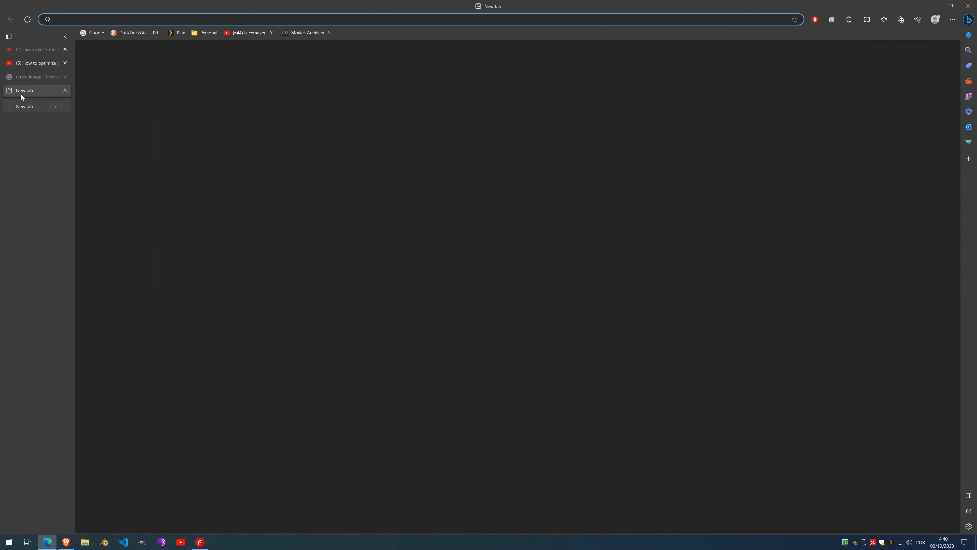
{"action": "left_click", "coordinate": [92, 33]}
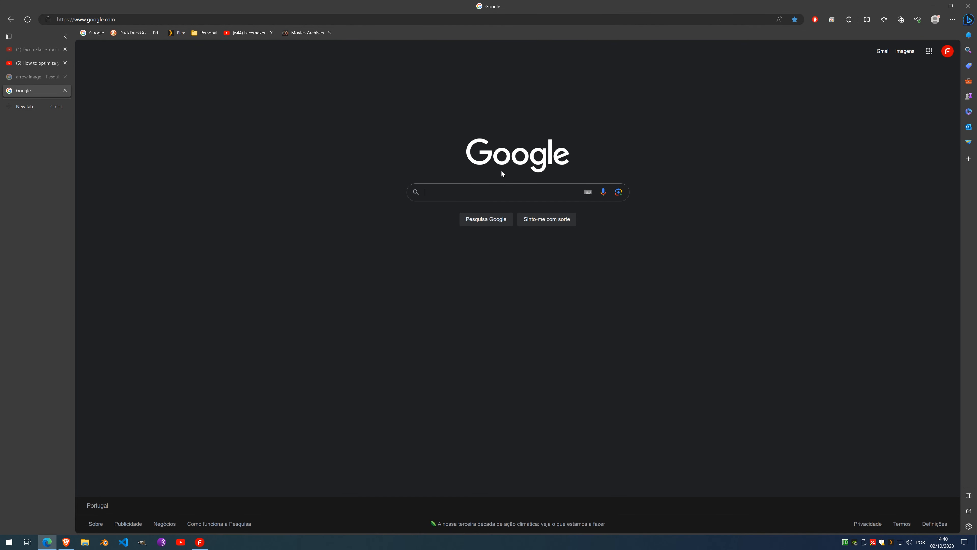
{"action": "type", "text": "mesage"}
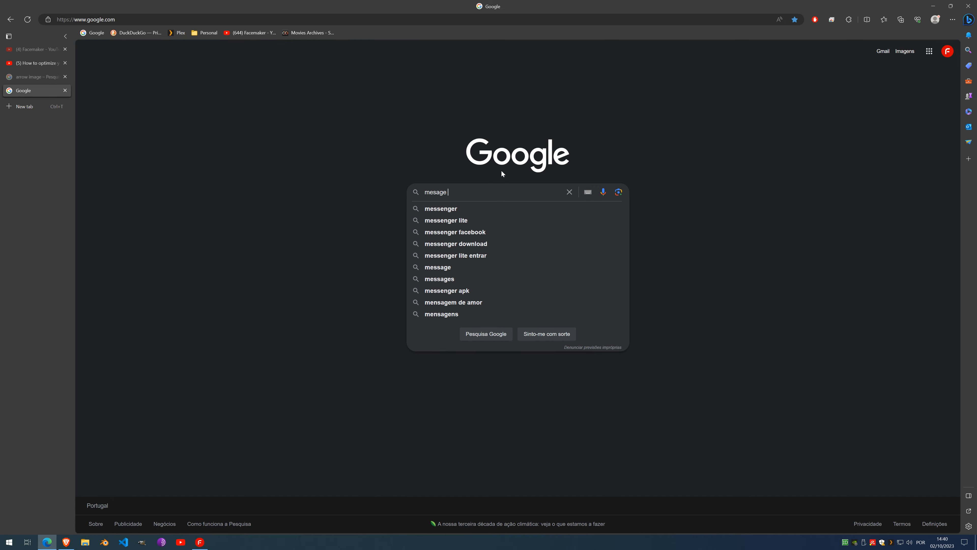
{"action": "type", "text": " animat"}
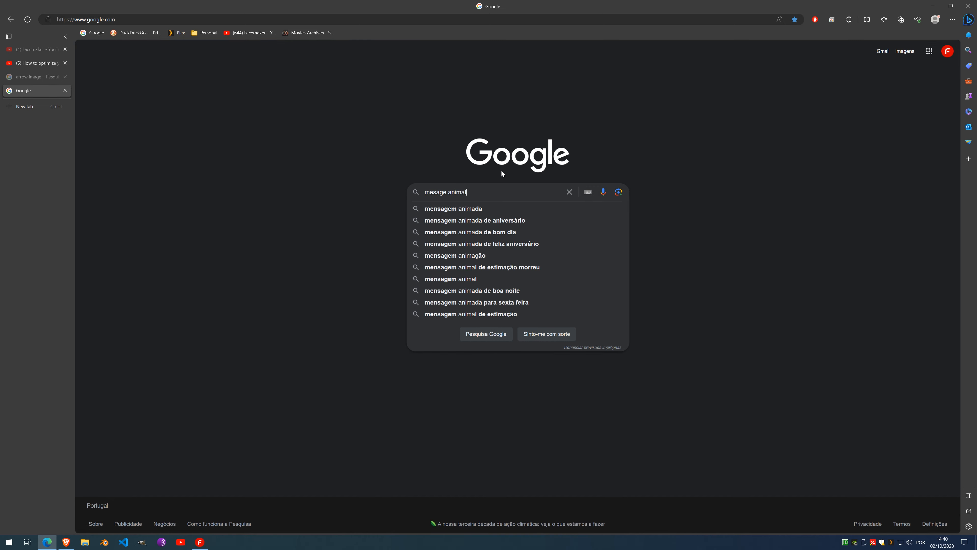
{"action": "type", "text": "ion gif"}
{"action": "key", "text": "Return"}
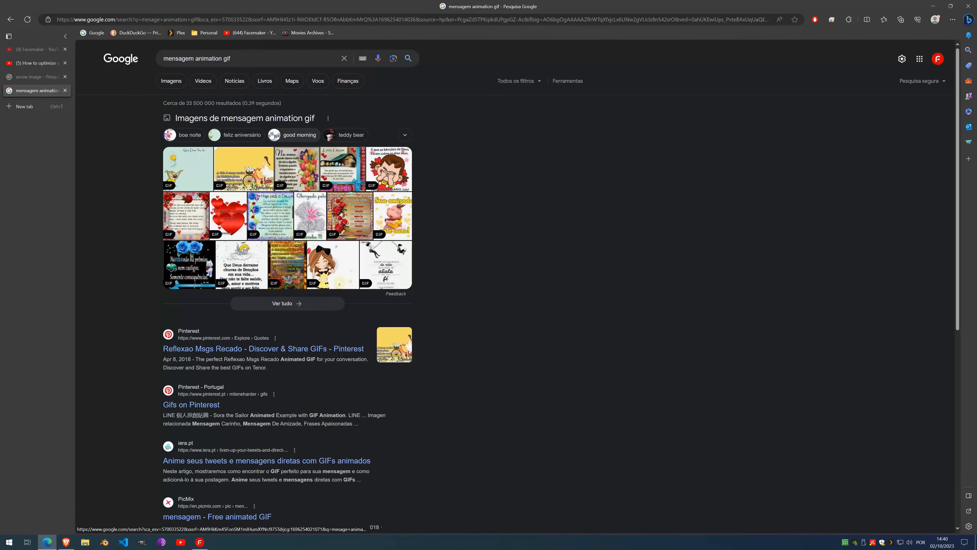
{"action": "left_click", "coordinate": [172, 82]}
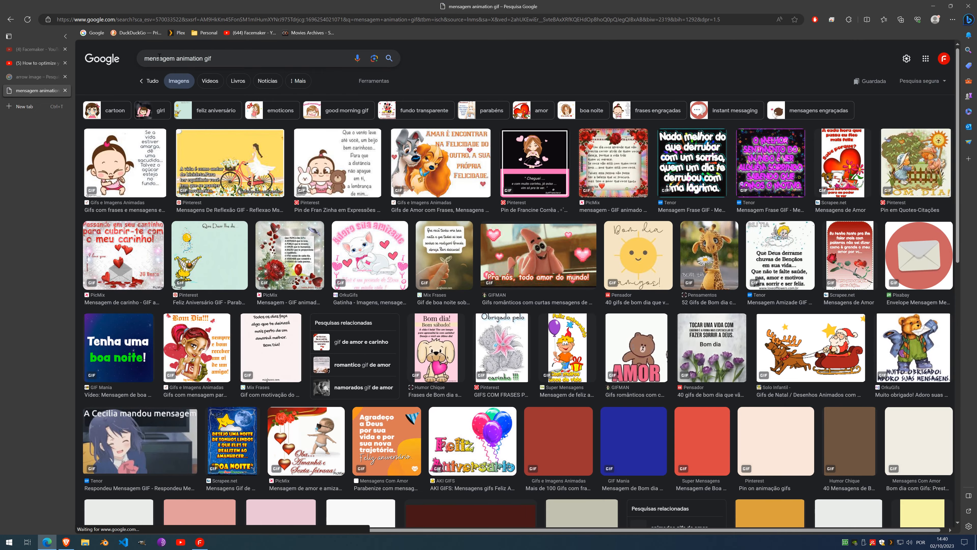
Step: Change the image search to "new message animation gif" and open the Tenor Message Notification GIF result
{"action": "double_click", "coordinate": [160, 58]}
{"action": "type", "text": "new mess"}
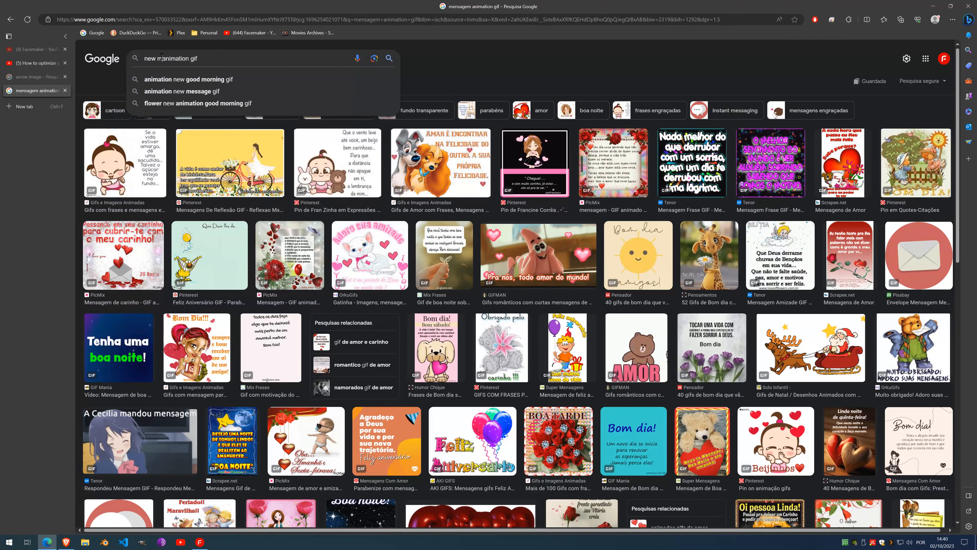
{"action": "type", "text": "age"}
{"action": "key", "text": "Return"}
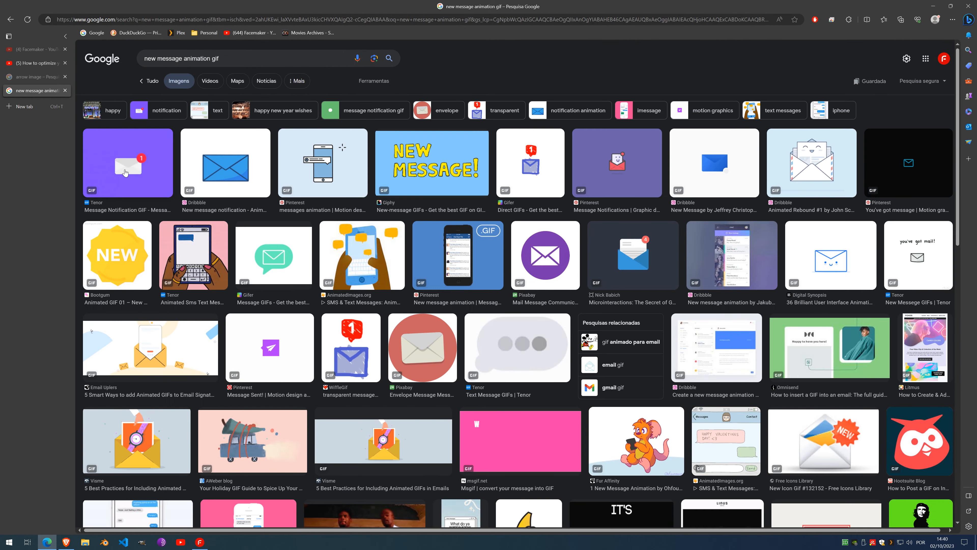
{"action": "left_click", "coordinate": [146, 165]}
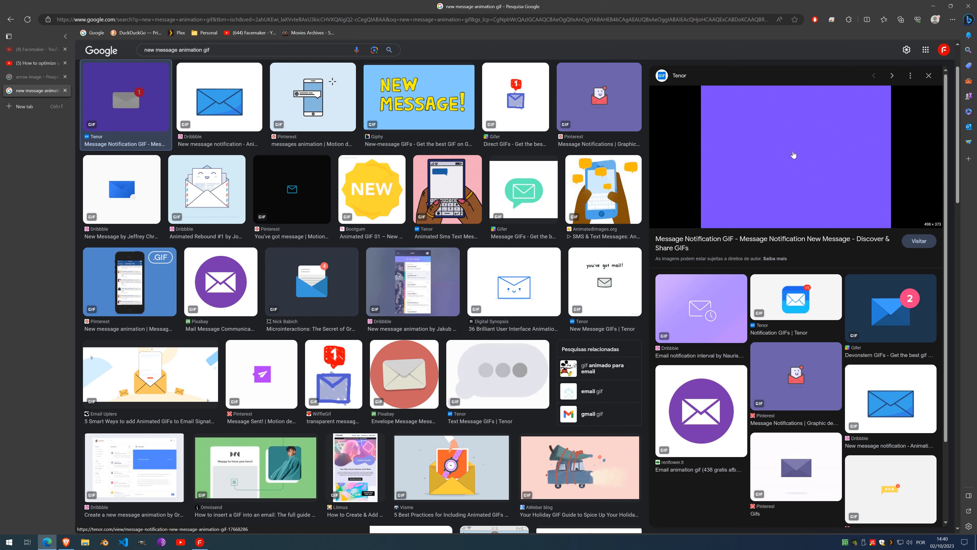
Step: Copy the enlarged GIF image, switch to Facemaker, and paste it into a new Image layer in Background
{"action": "right_click", "coordinate": [810, 163]}
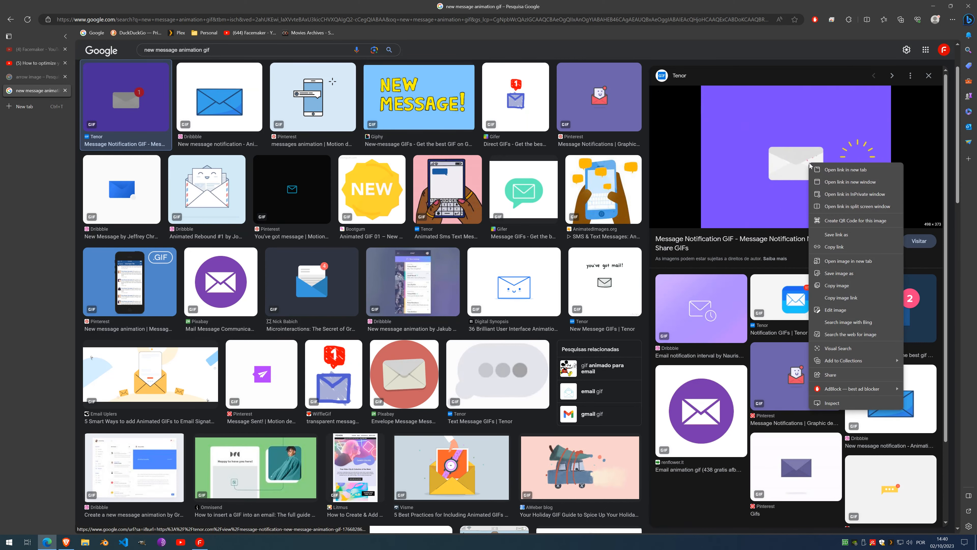
{"action": "left_click", "coordinate": [850, 288]}
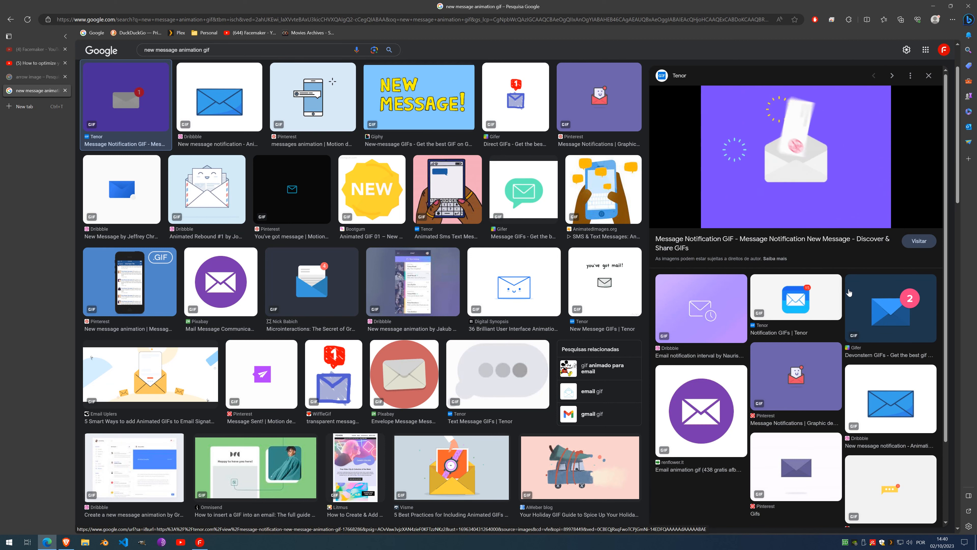
{"action": "left_click", "coordinate": [199, 542]}
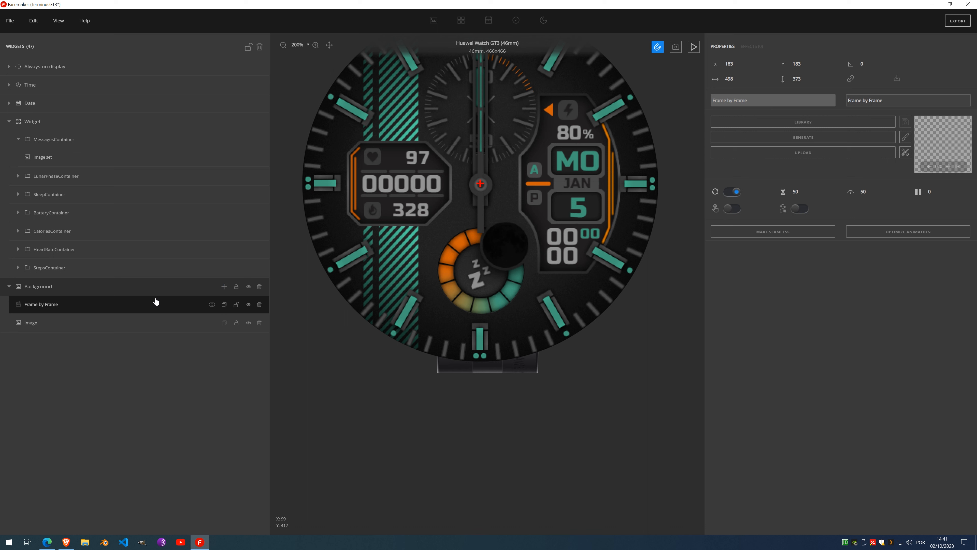
{"action": "left_click", "coordinate": [224, 287]}
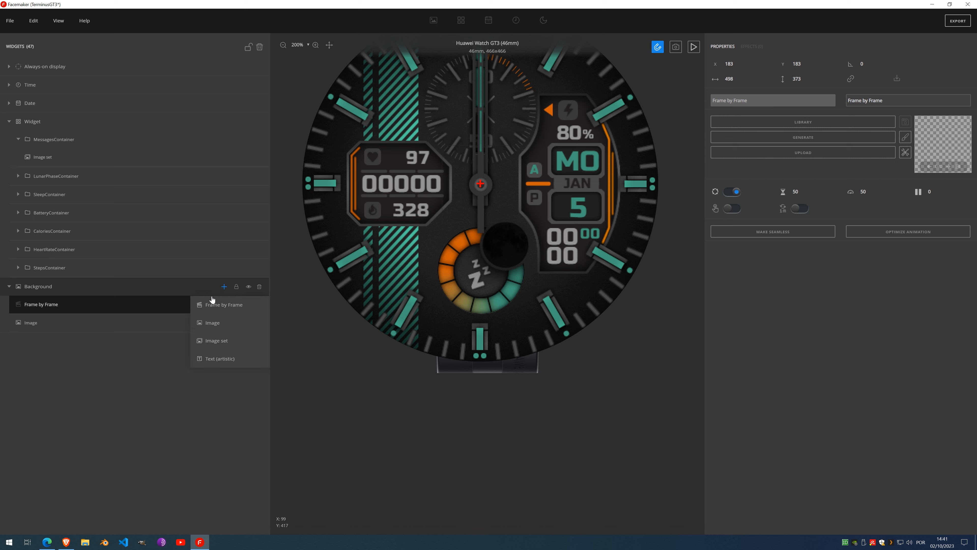
{"action": "left_click", "coordinate": [214, 324]}
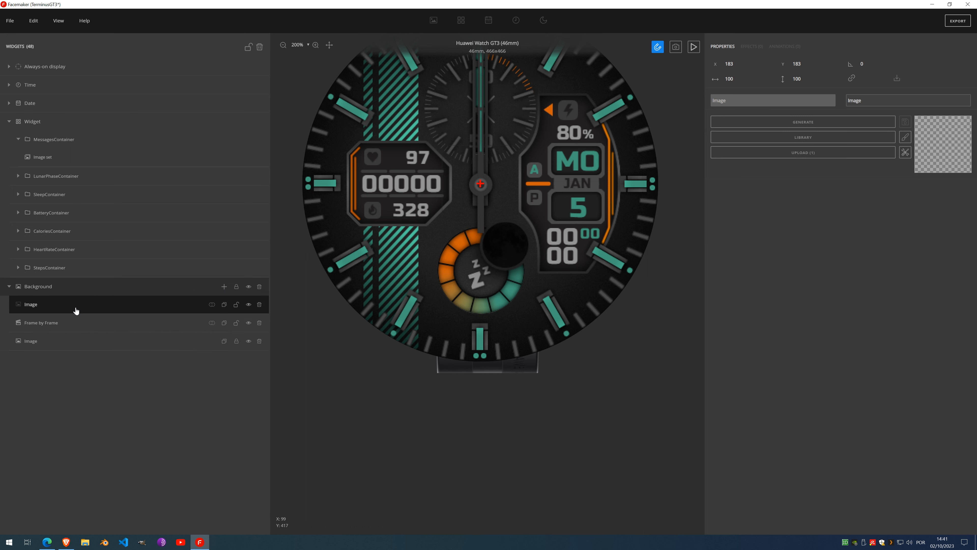
{"action": "left_click", "coordinate": [925, 128]}
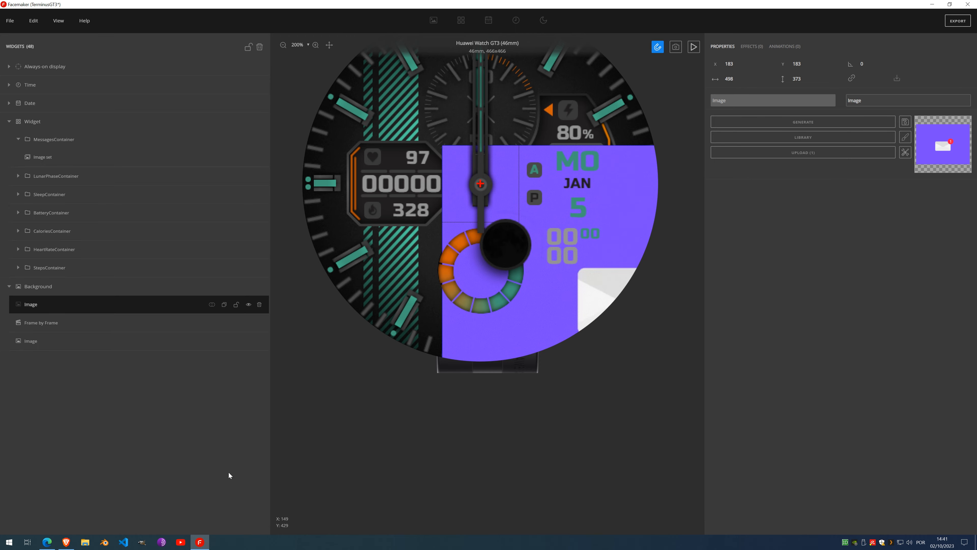
Step: Switch back to Edge and save the message notification GIF to Downloads as message-notification.gif
{"action": "left_click", "coordinate": [47, 542]}
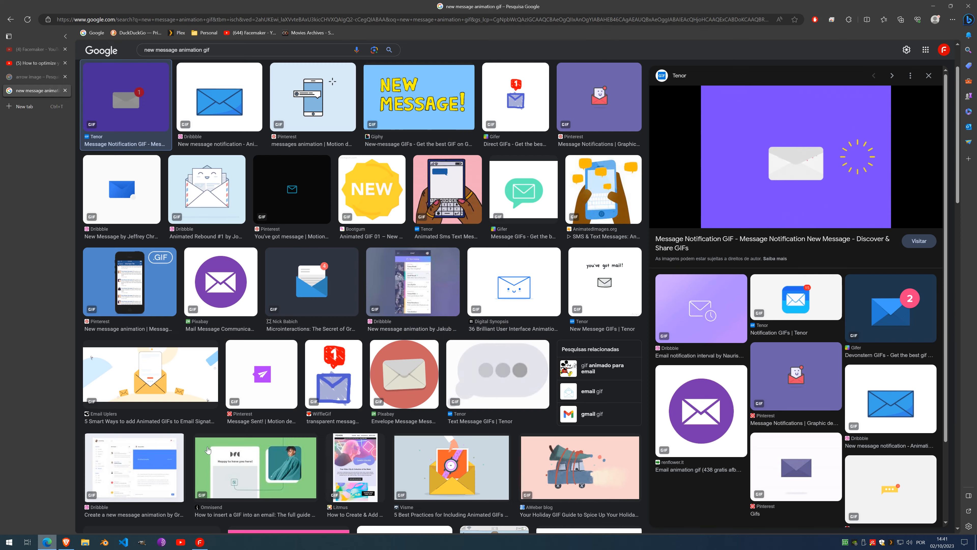
{"action": "right_click", "coordinate": [774, 195]}
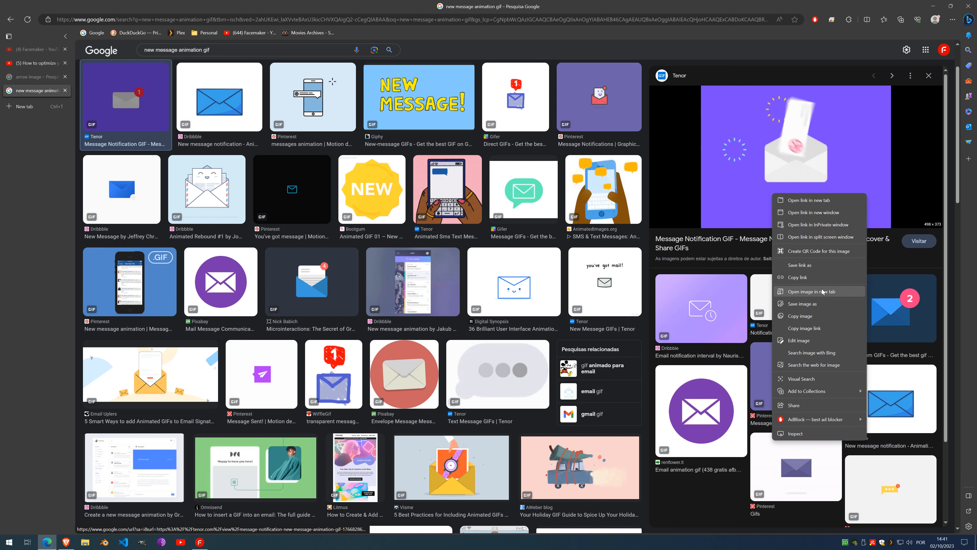
{"action": "left_click", "coordinate": [821, 304]}
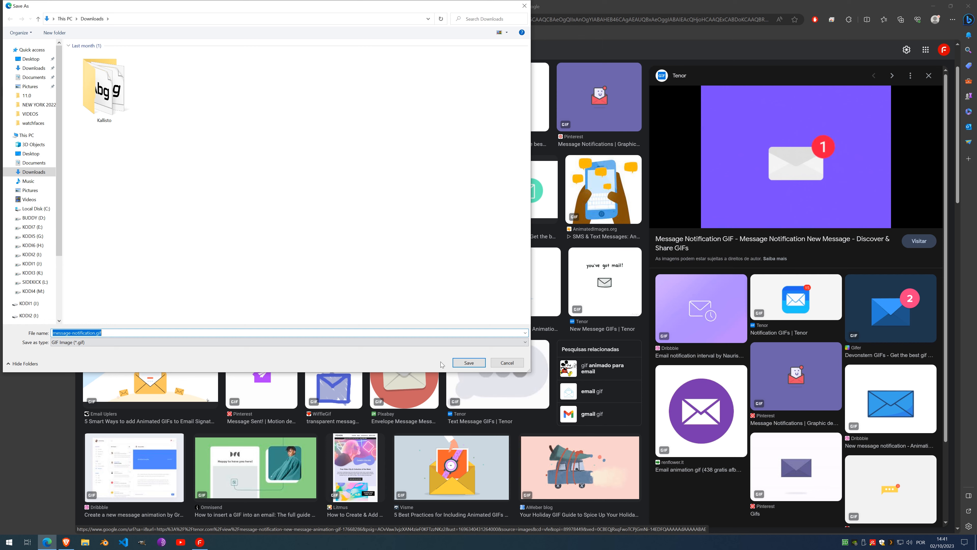
{"action": "left_click", "coordinate": [468, 363]}
Step: Return to Facemaker, delete the pasted Image layer, and upload message-notification.gif from Downloads into the Frame by Frame layer
{"action": "left_click", "coordinate": [199, 542]}
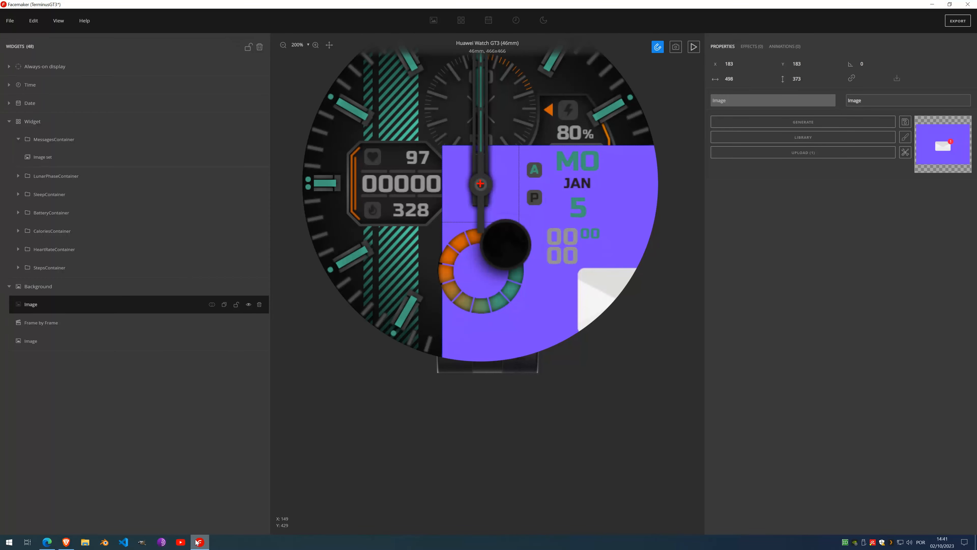
{"action": "left_click", "coordinate": [259, 304]}
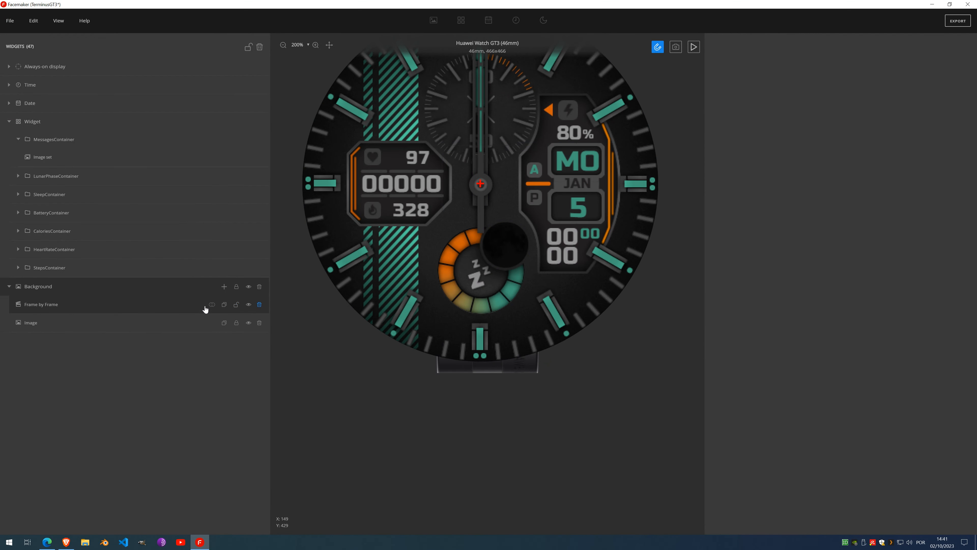
{"action": "left_click", "coordinate": [65, 310]}
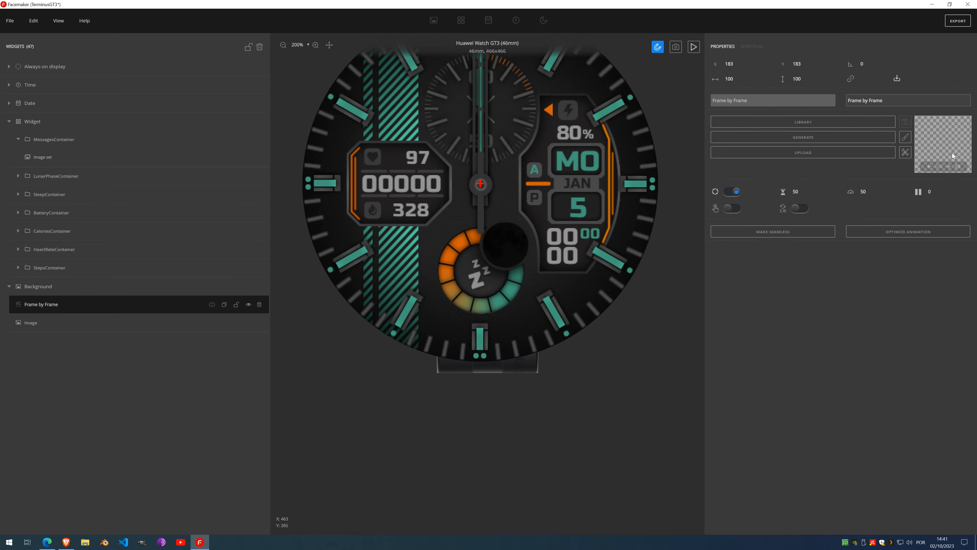
{"action": "left_click", "coordinate": [842, 153]}
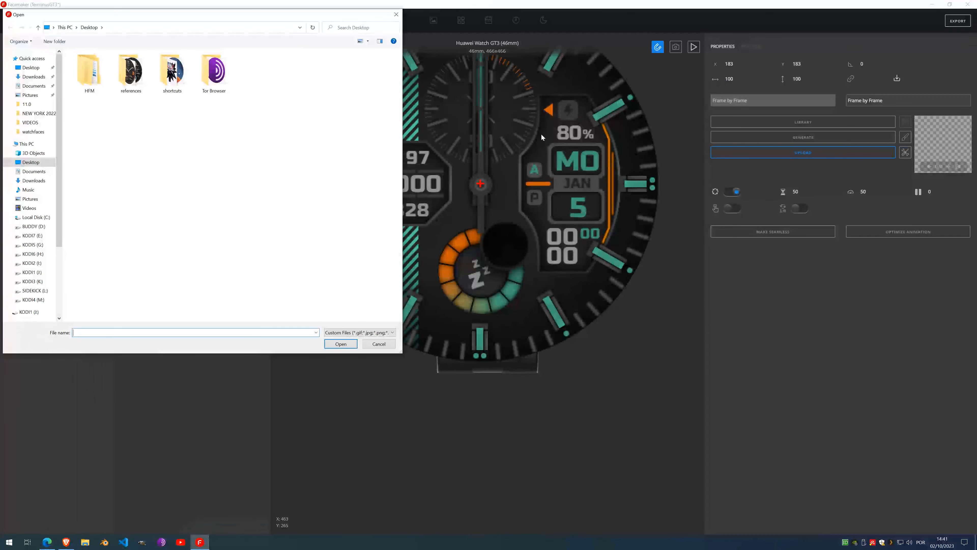
{"action": "left_click", "coordinate": [33, 181]}
{"action": "double_click", "coordinate": [108, 131]}
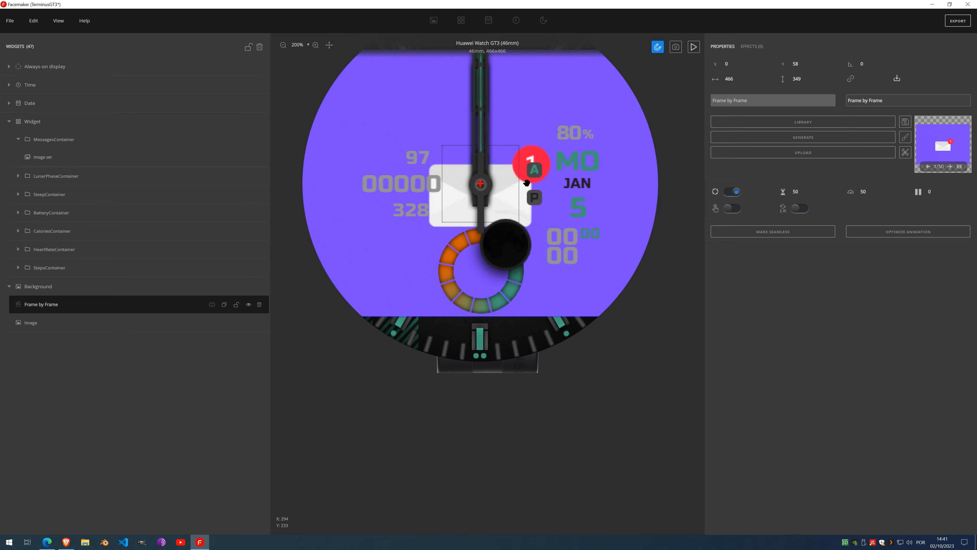
Step: Play the watch face simulation to view the envelope animation, and stop it
{"action": "scroll", "coordinate": [526, 183], "scroll_direction": "down", "scroll_amount": 2}
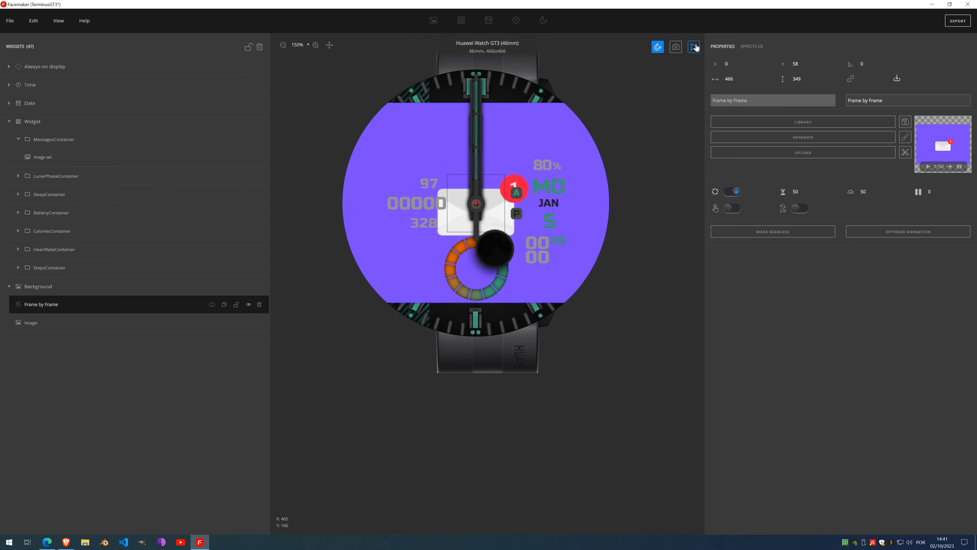
{"action": "left_click", "coordinate": [694, 47]}
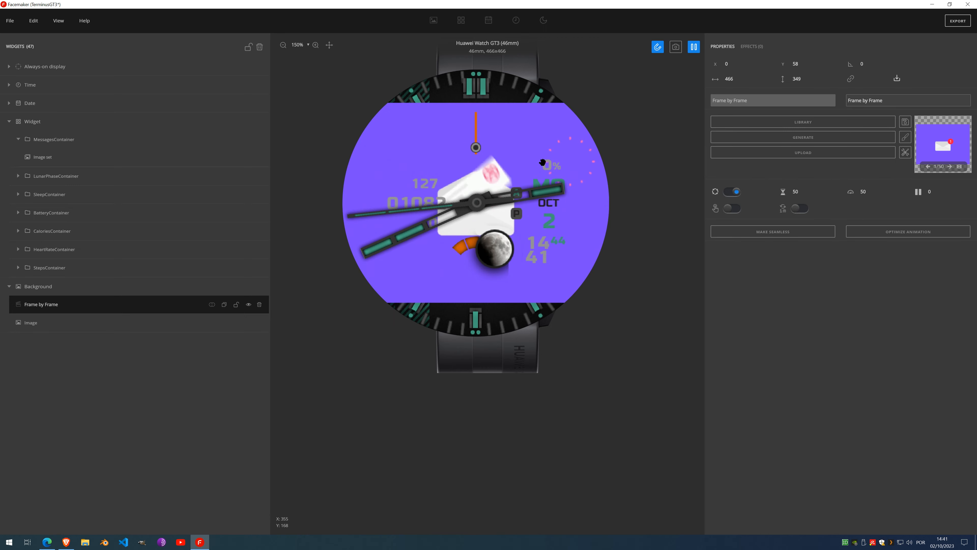
{"action": "left_click", "coordinate": [694, 47]}
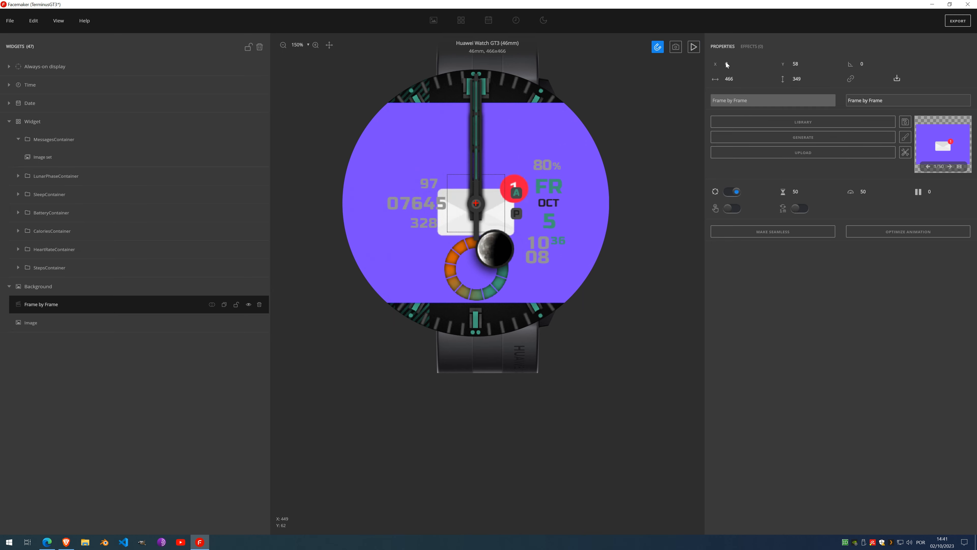
Step: Add a Color to alpha effect to the Frame by Frame layer
{"action": "left_click", "coordinate": [752, 47]}
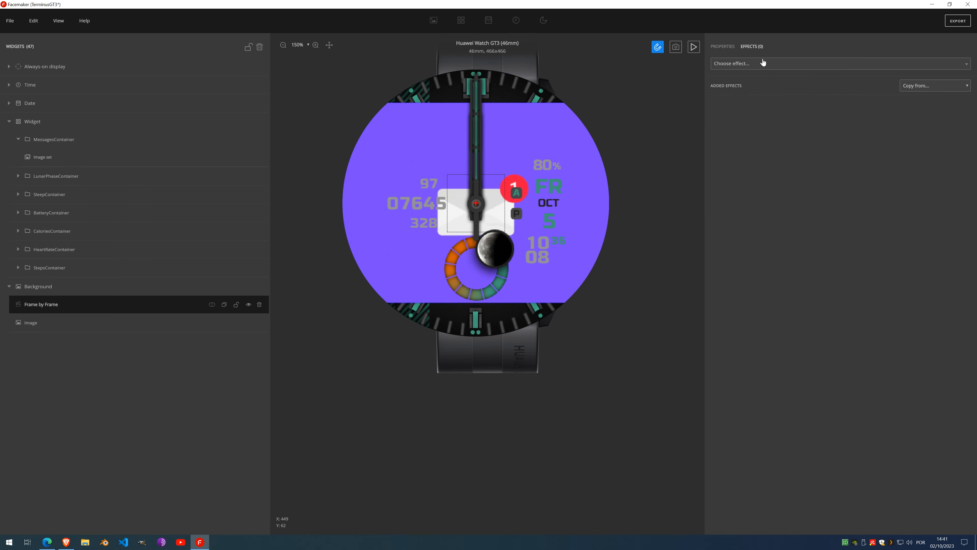
{"action": "left_click", "coordinate": [762, 64]}
{"action": "scroll", "coordinate": [742, 168], "scroll_direction": "down", "scroll_amount": 4}
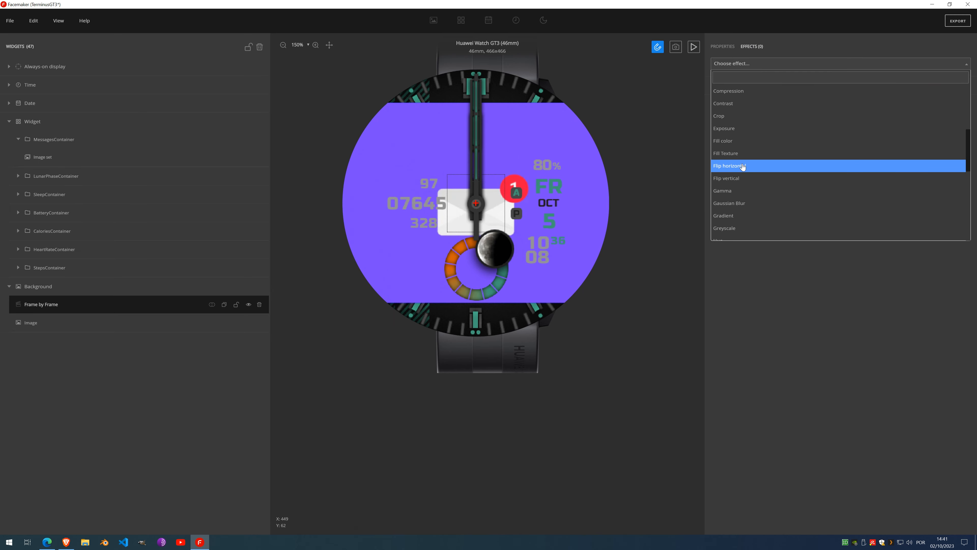
{"action": "scroll", "coordinate": [749, 160], "scroll_direction": "up", "scroll_amount": 3}
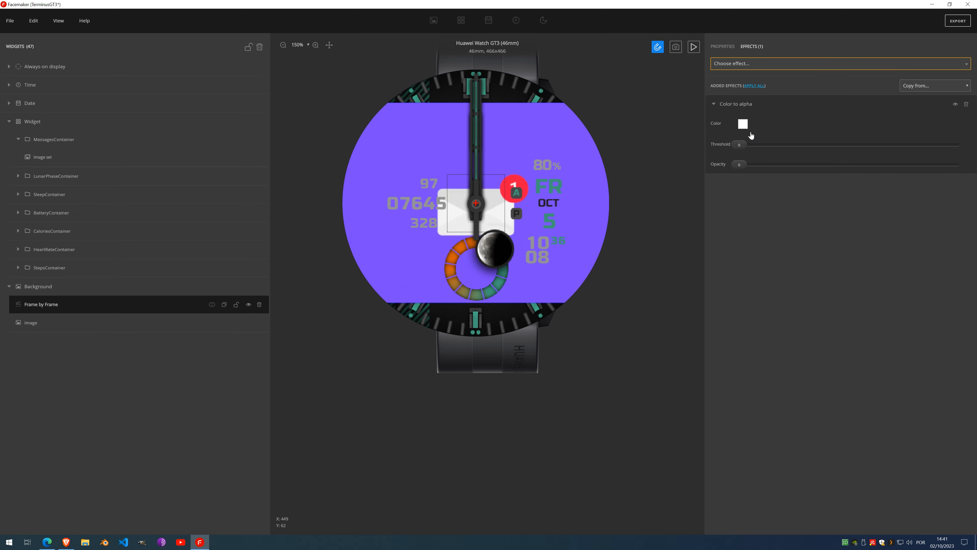
Step: Sample the purple background as the Color to alpha colour and raise the effect's threshold to about 65
{"action": "left_click", "coordinate": [743, 123]}
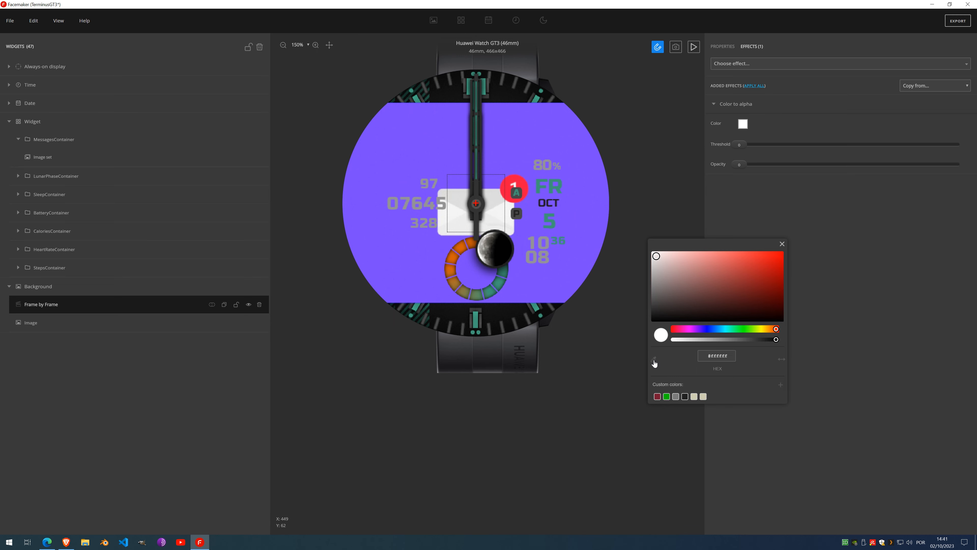
{"action": "left_click", "coordinate": [654, 361]}
{"action": "left_click", "coordinate": [534, 130]}
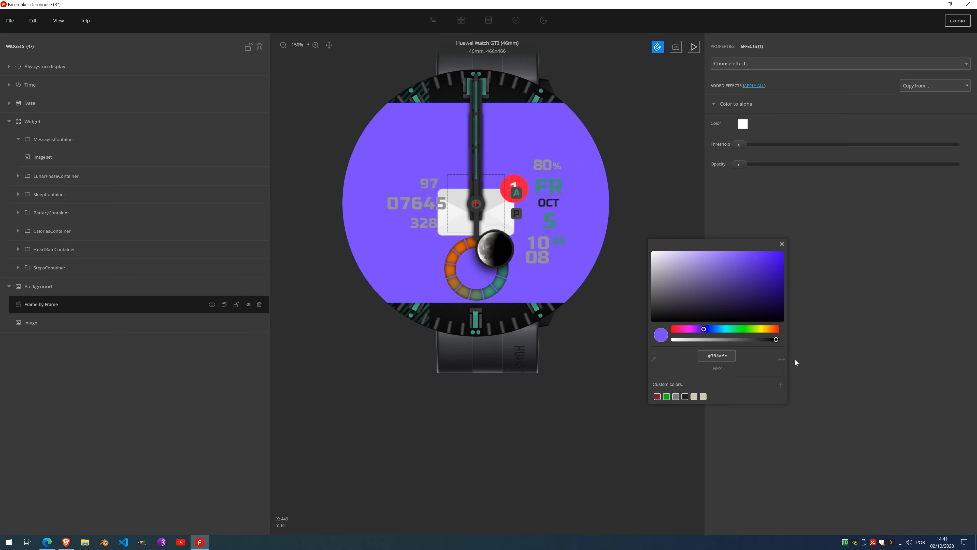
{"action": "left_click", "coordinate": [782, 245]}
{"action": "left_click_drag", "start_coordinate": [740, 144], "coordinate": [886, 146]}
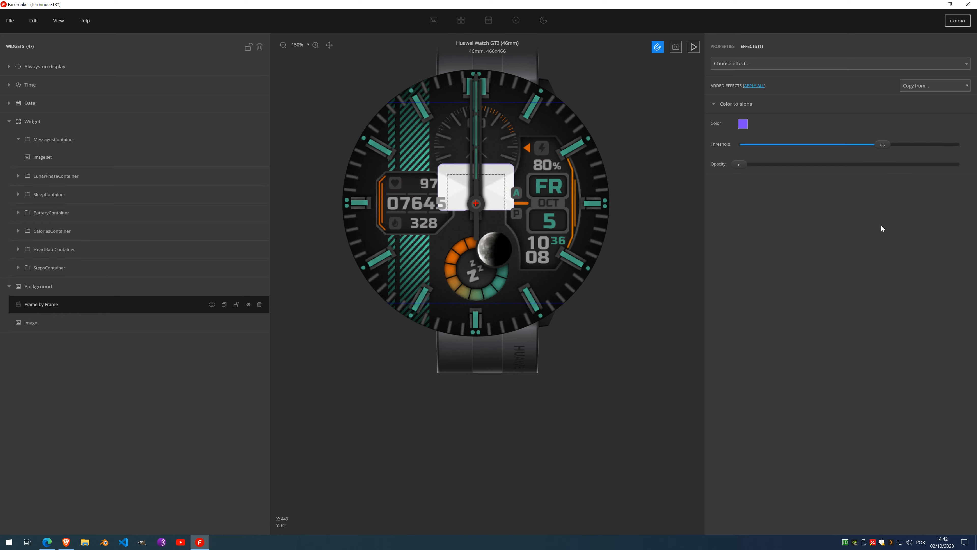
Step: Preview the keyed envelope animation in the simulation, stop it, and apply all effects to the Frame by Frame layer
{"action": "left_click", "coordinate": [694, 47]}
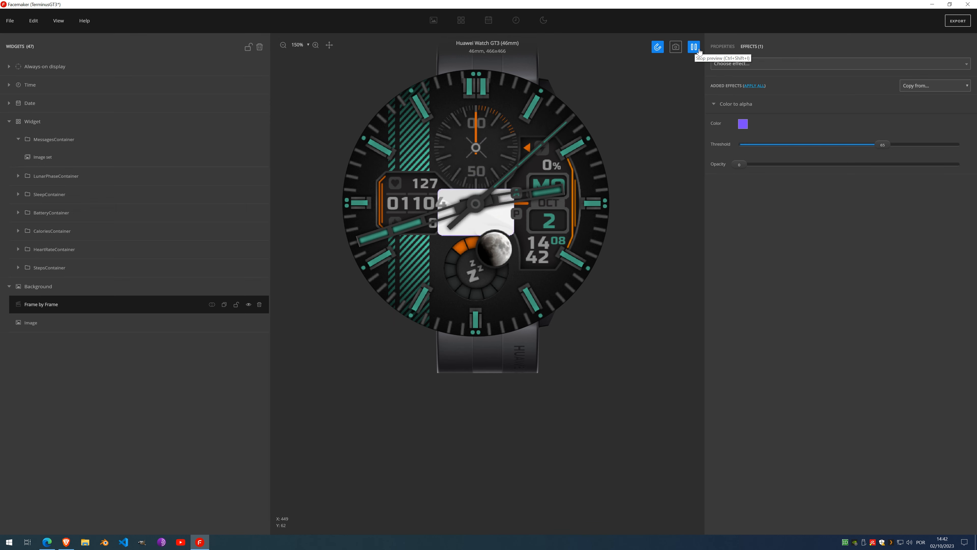
{"action": "left_click", "coordinate": [694, 47]}
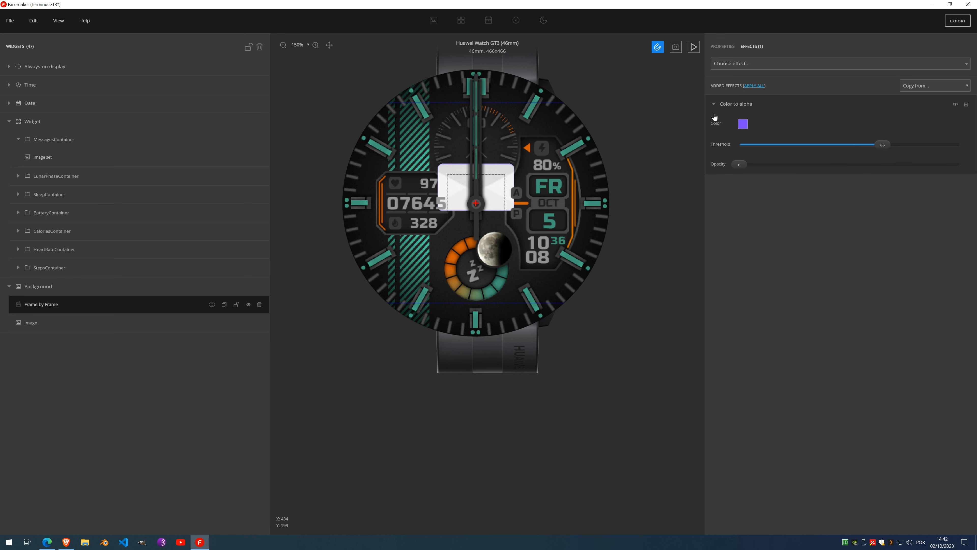
{"action": "left_click", "coordinate": [752, 89]}
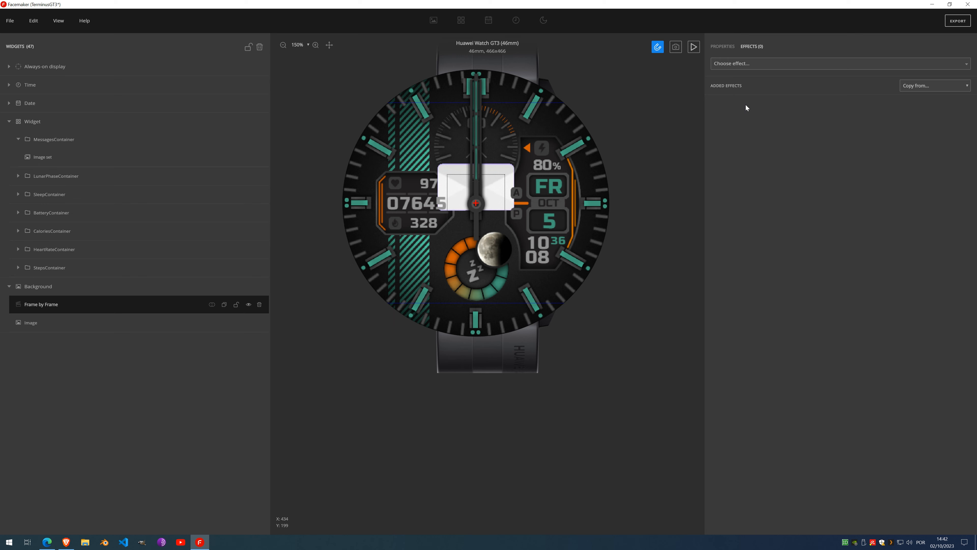
Step: Crop the Frame by Frame animation to its content
{"action": "left_click", "coordinate": [725, 46]}
{"action": "left_click", "coordinate": [905, 152]}
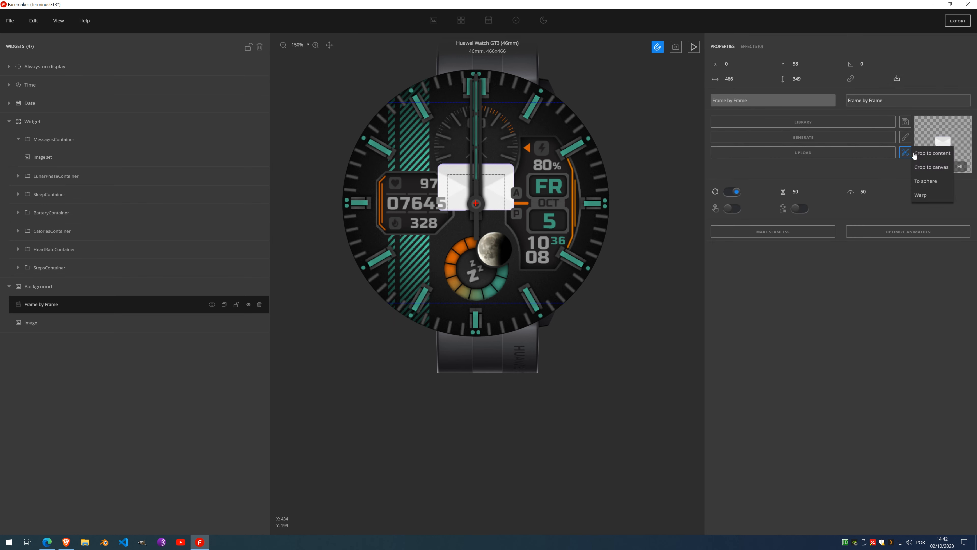
{"action": "left_click", "coordinate": [937, 154]}
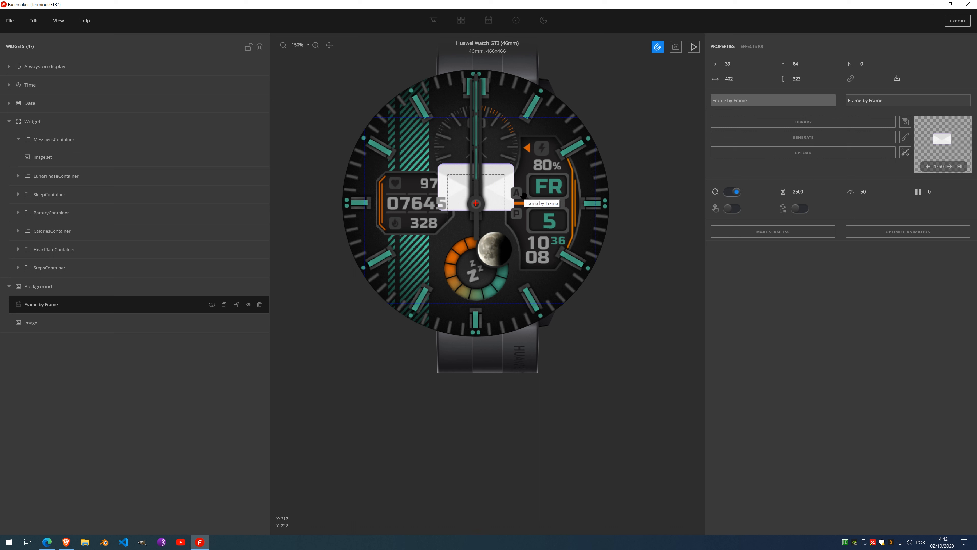
Step: Set the Frame by Frame layer's width to 100 and move it to about X 52, Y 93
{"action": "left_click", "coordinate": [732, 79]}
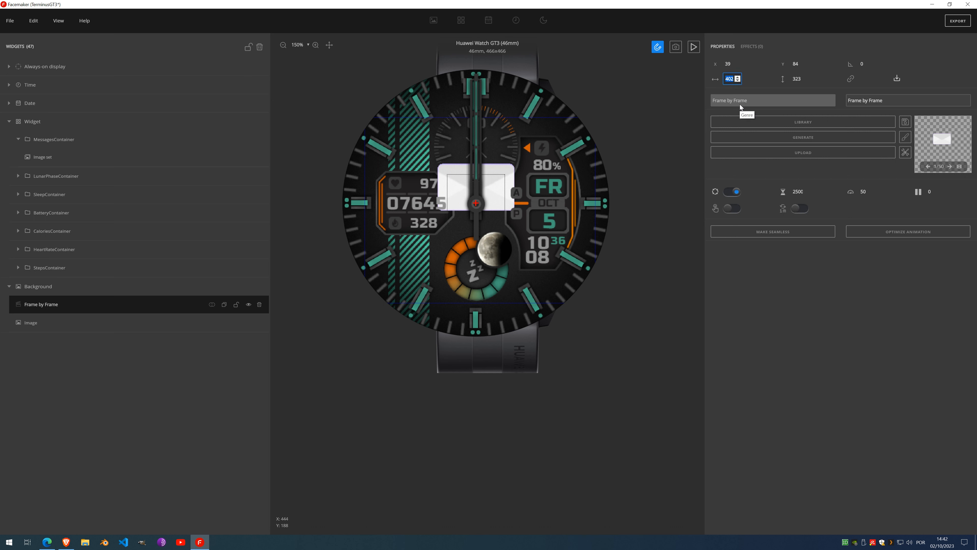
{"action": "type", "text": "80"}
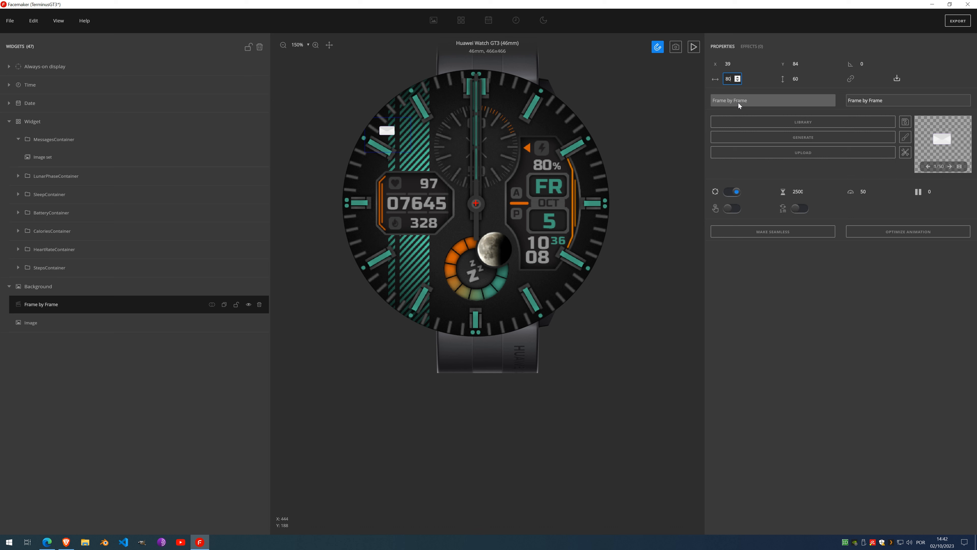
{"action": "left_click_drag", "start_coordinate": [734, 78], "coordinate": [716, 79]}
{"action": "type", "text": "100"}
{"action": "left_click_drag", "start_coordinate": [406, 141], "coordinate": [414, 147]}
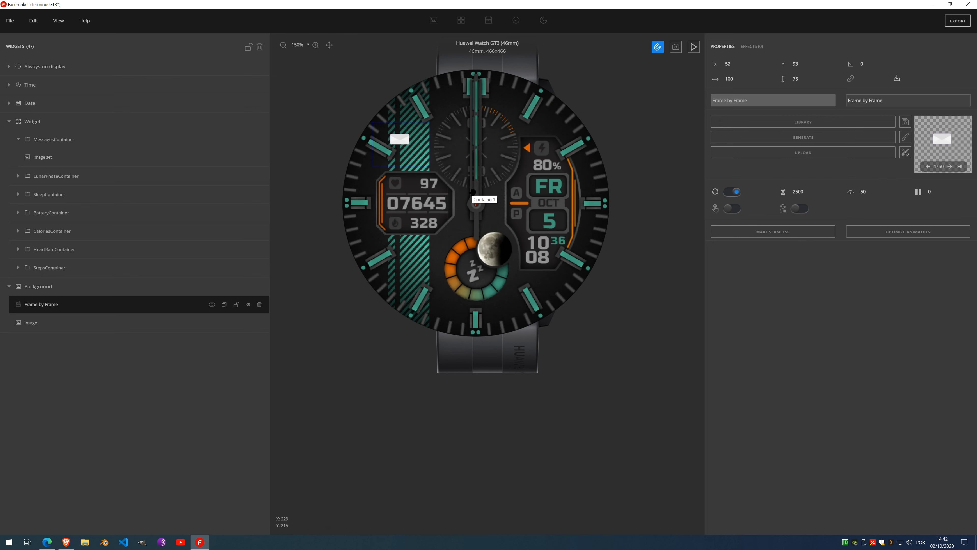
Step: Preview the resized envelope in the simulation, stop it, and move the animation to X 57, Y 104
{"action": "left_click", "coordinate": [695, 46]}
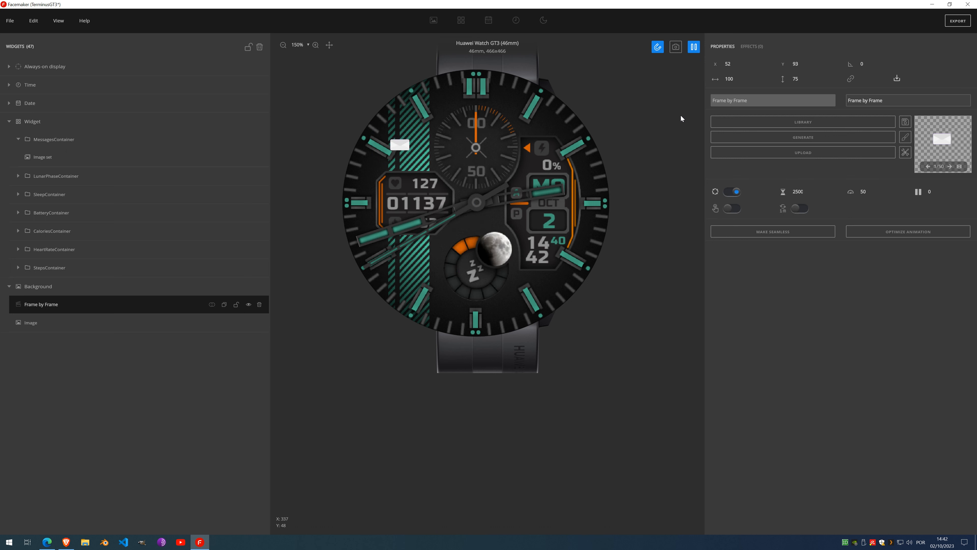
{"action": "left_click", "coordinate": [694, 46]}
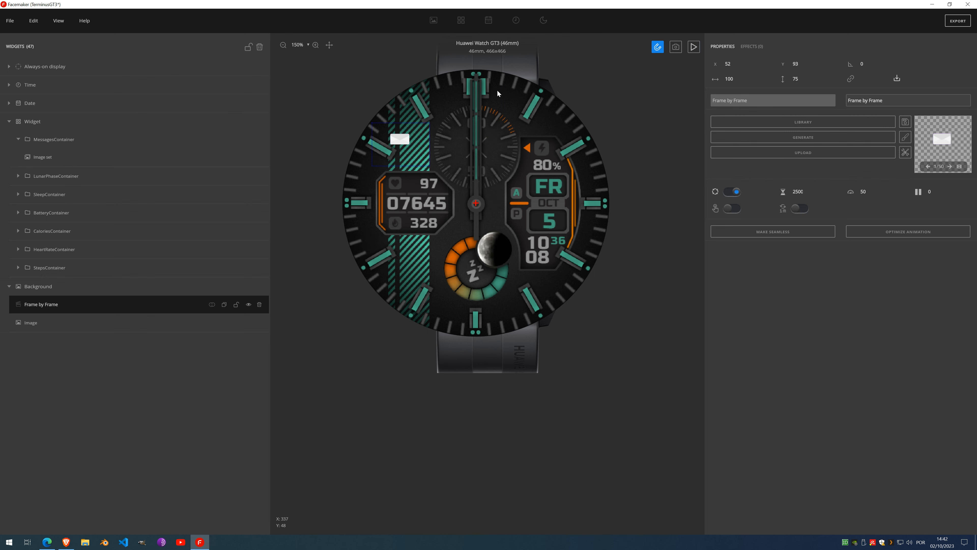
{"action": "left_click_drag", "start_coordinate": [404, 144], "coordinate": [407, 150]}
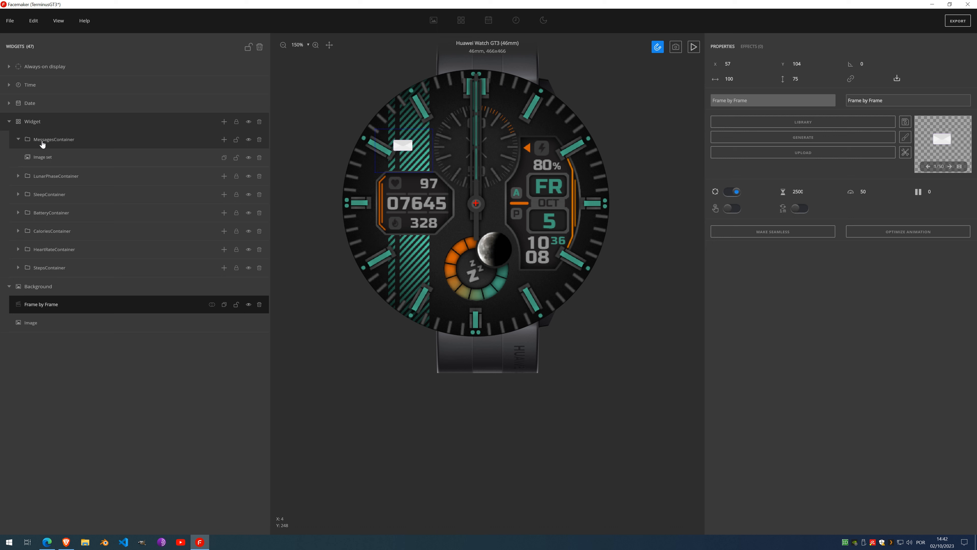
Step: Move MessagesContainer below StepsContainer in the Widget group and set its image set's data type to Messages
{"action": "left_click_drag", "start_coordinate": [35, 142], "coordinate": [37, 266]}
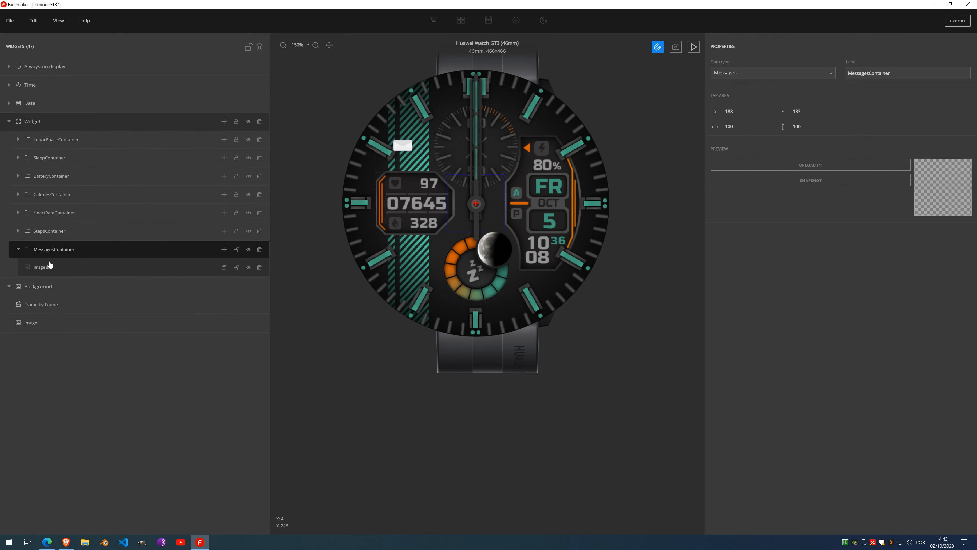
{"action": "left_click", "coordinate": [45, 269]}
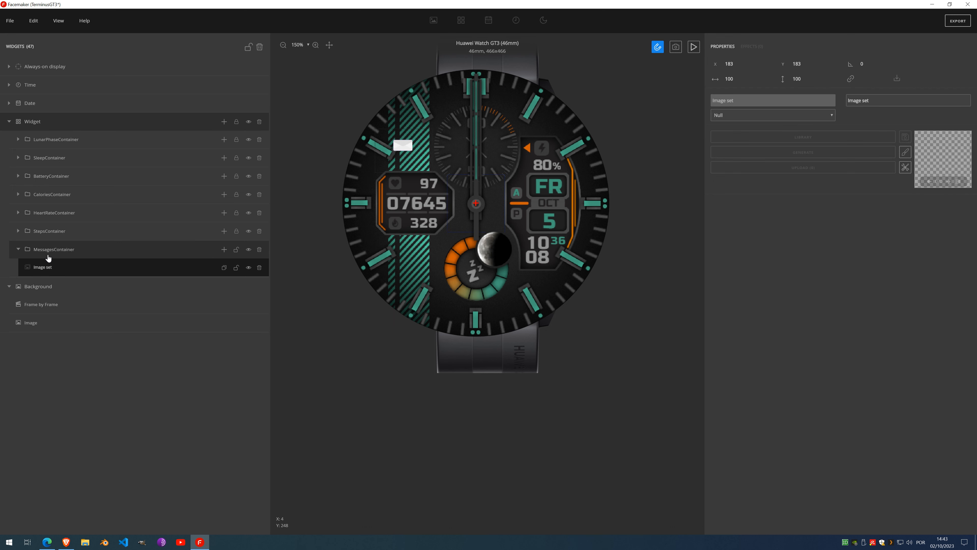
{"action": "left_click", "coordinate": [782, 115]}
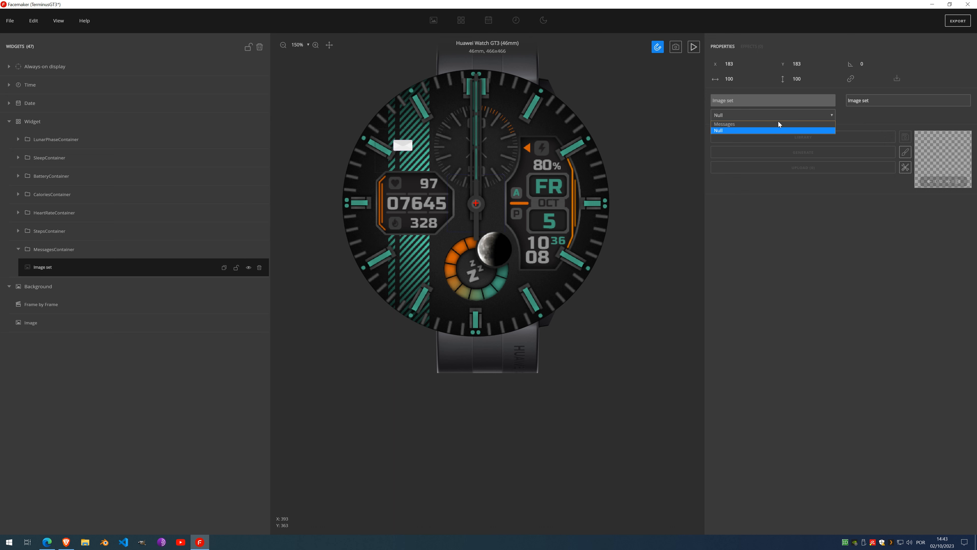
{"action": "left_click", "coordinate": [757, 125]}
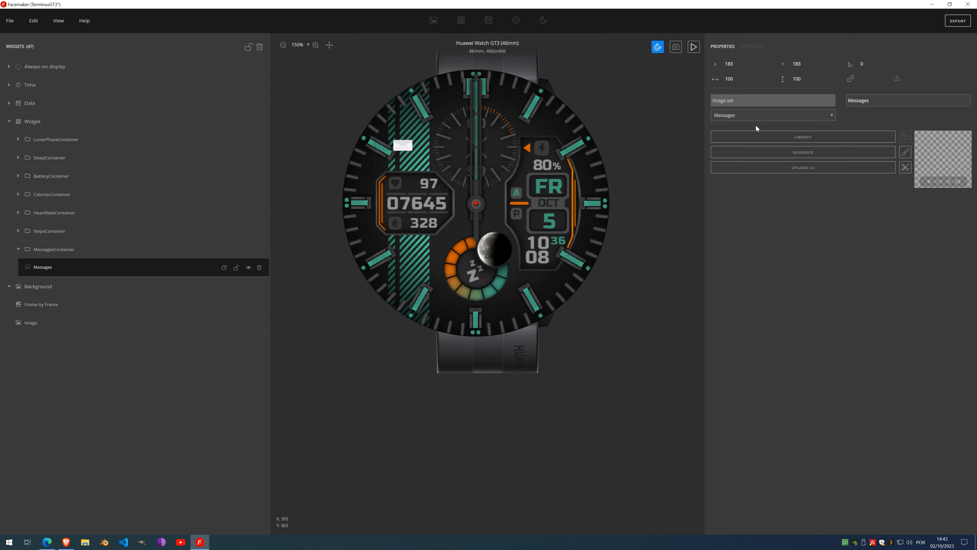
Step: Generate the Messages image set with Font Awesome 5 Pro icons and view its second image
{"action": "left_click", "coordinate": [810, 170]}
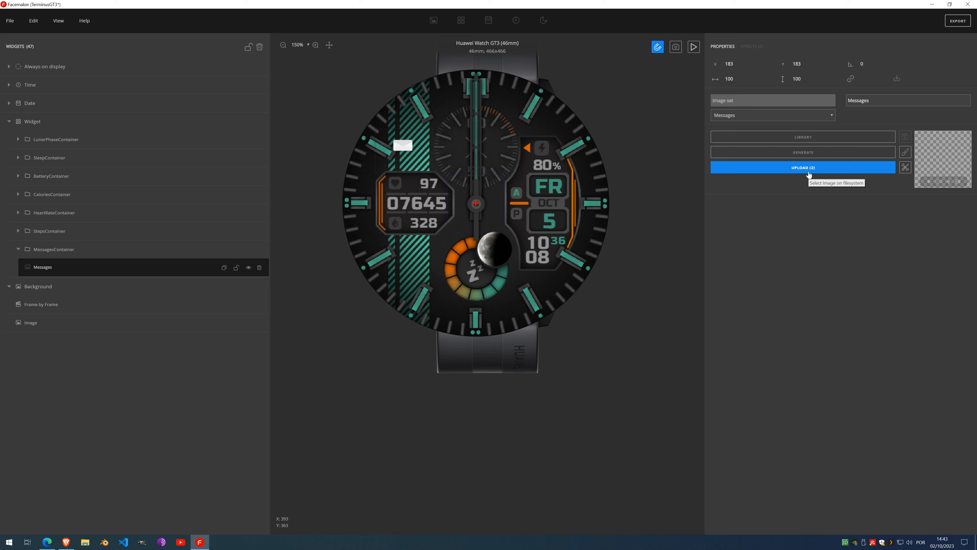
{"action": "left_click", "coordinate": [811, 154]}
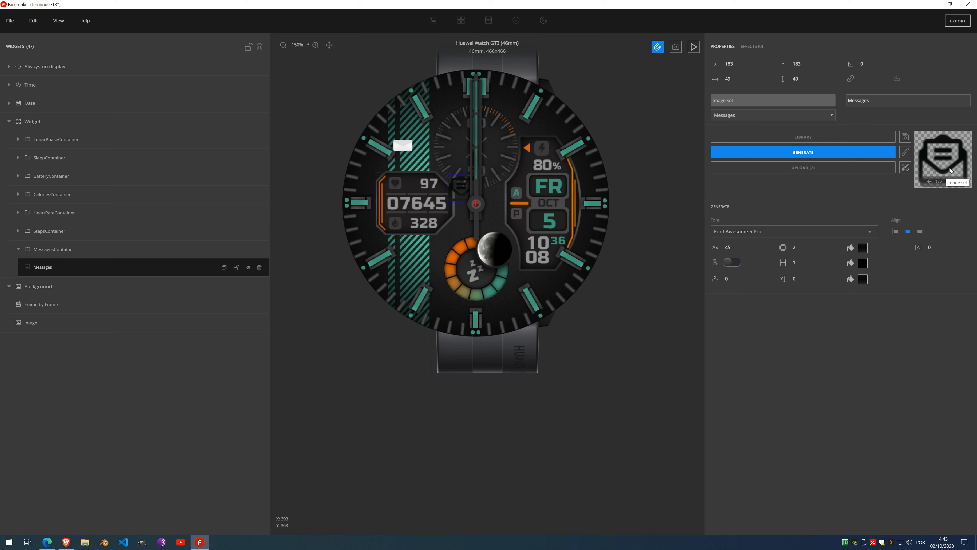
{"action": "left_click", "coordinate": [948, 181]}
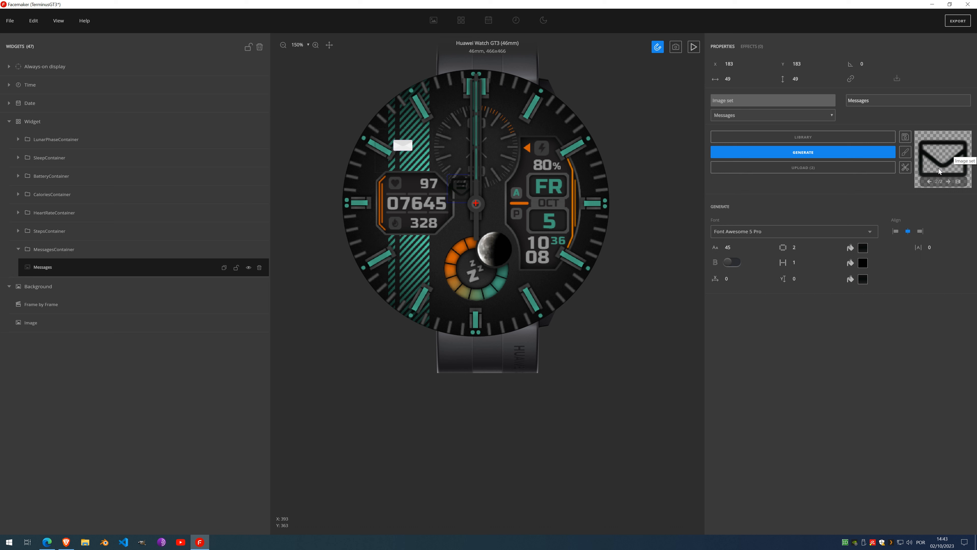
{"action": "left_click", "coordinate": [803, 154]}
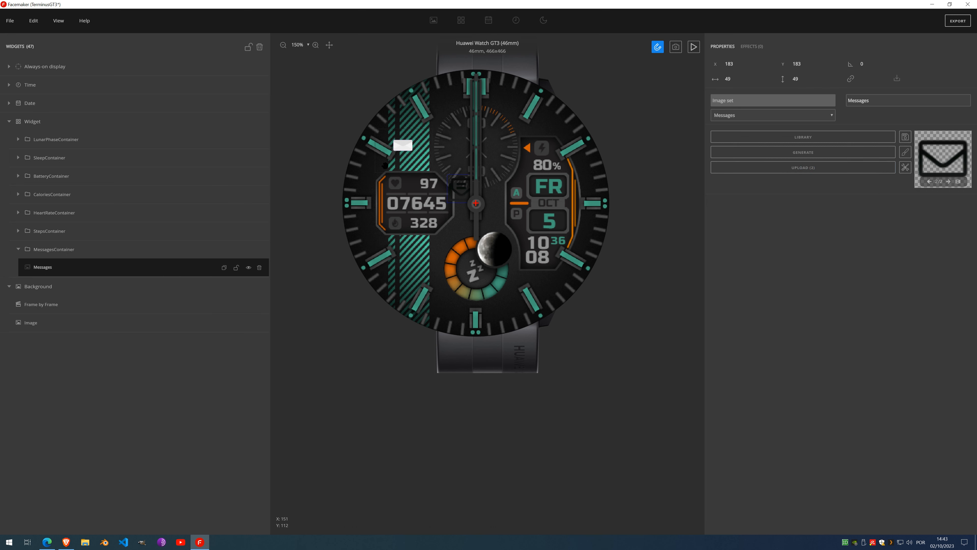
Step: Check the Frame by Frame animation and both images of the Messages image set
{"action": "left_click", "coordinate": [38, 308]}
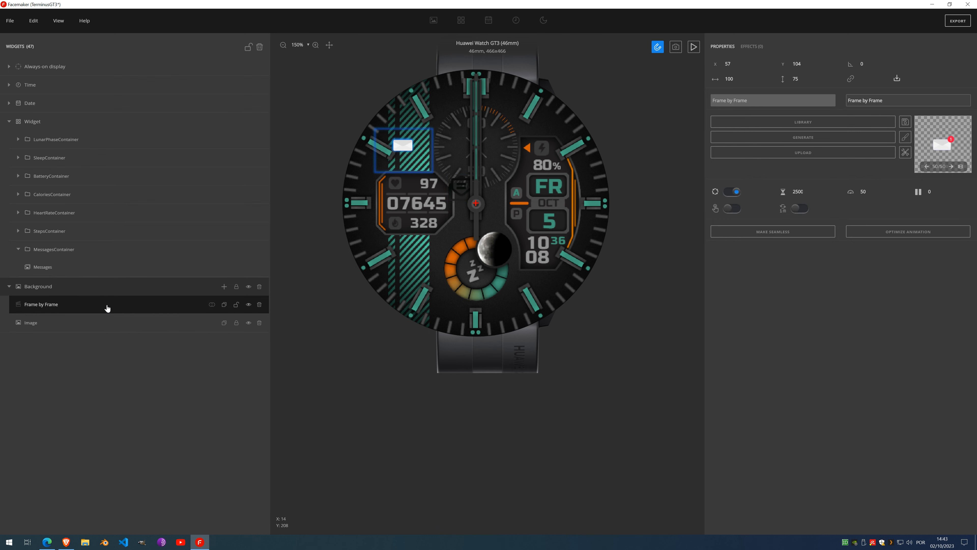
{"action": "left_click", "coordinate": [62, 268]}
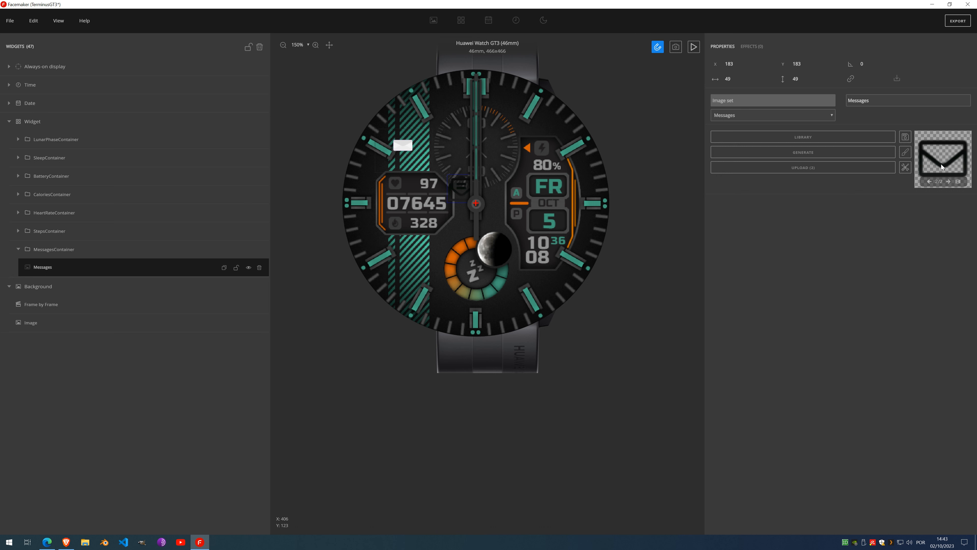
{"action": "left_click", "coordinate": [930, 182]}
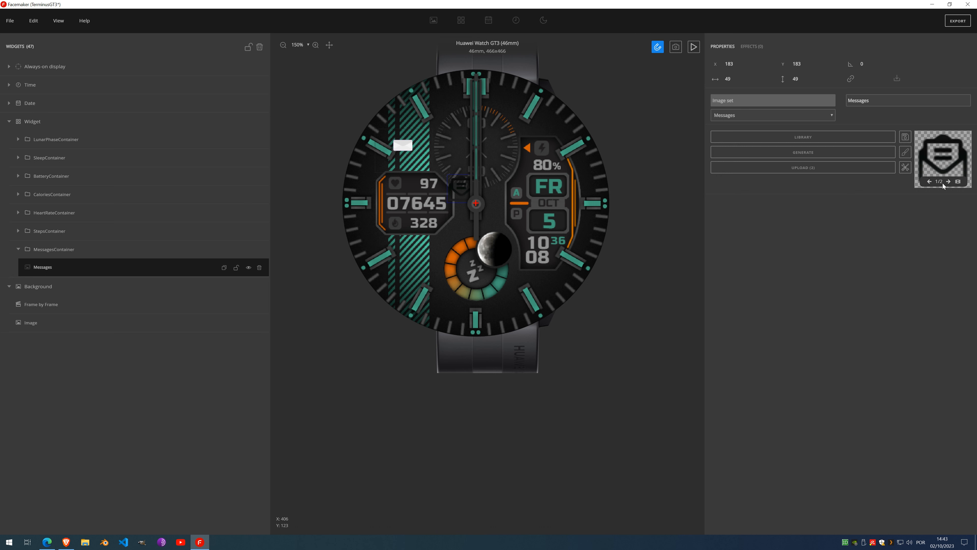
{"action": "left_click", "coordinate": [948, 184]}
{"action": "left_click", "coordinate": [930, 183]}
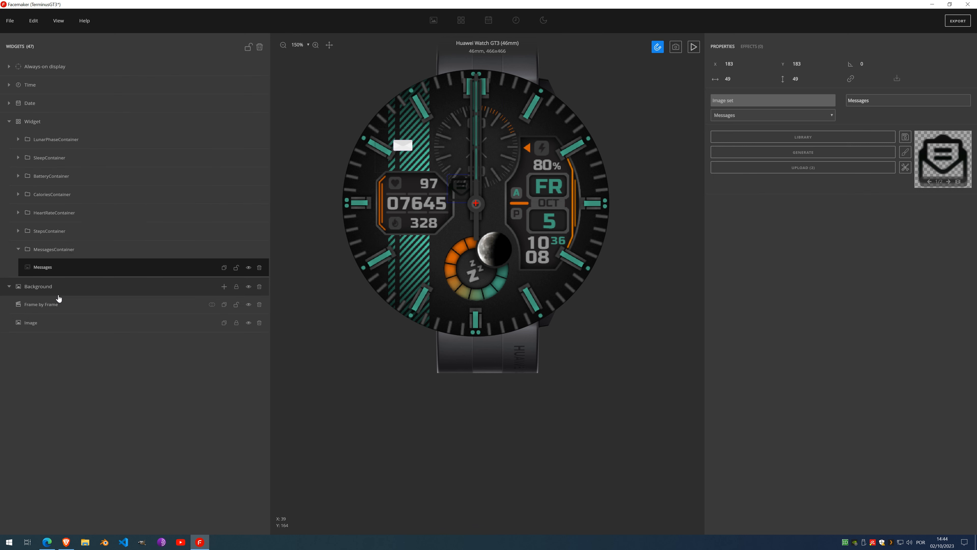
Step: Add a new Image layer above the Frame by Frame layer in the Background group
{"action": "left_click", "coordinate": [58, 305]}
{"action": "left_click", "coordinate": [224, 286]}
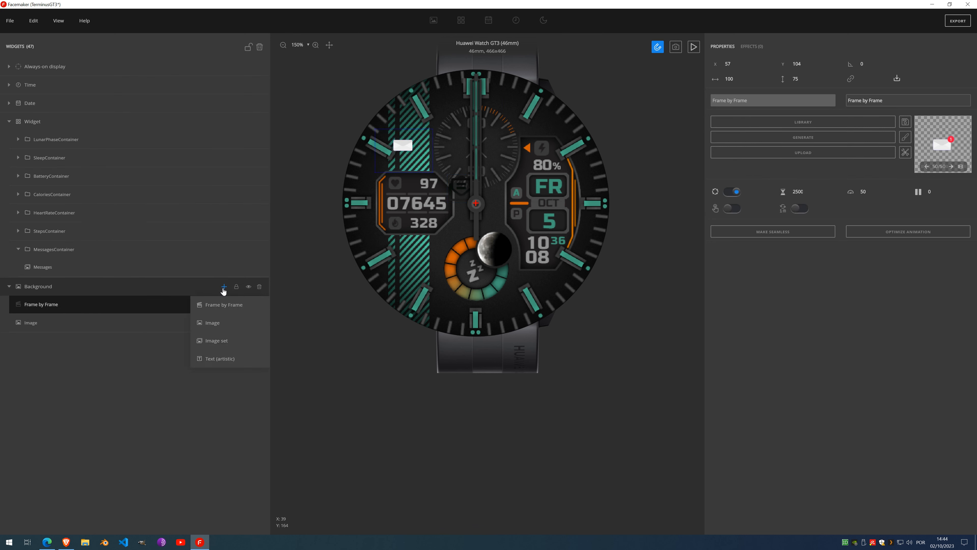
{"action": "left_click", "coordinate": [218, 323]}
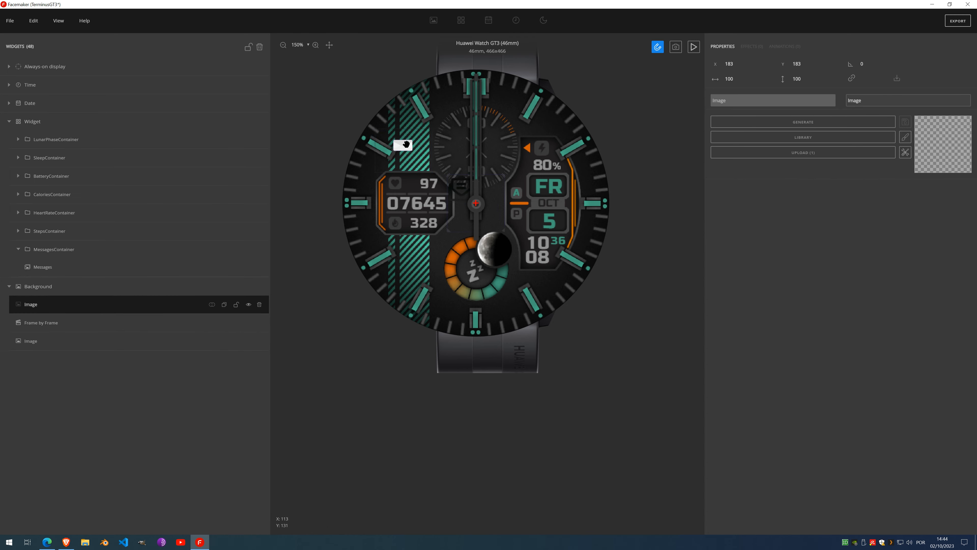
Step: Unlink the new Image layer's proportions and set its height to 75 to match the Frame by Frame layer
{"action": "scroll", "coordinate": [406, 145], "scroll_direction": "up", "scroll_amount": 5}
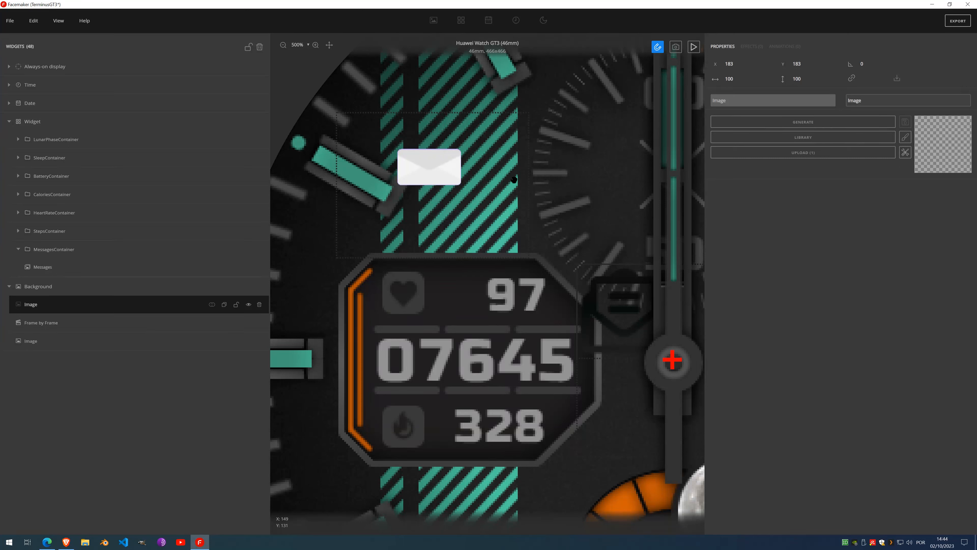
{"action": "left_click", "coordinate": [83, 324]}
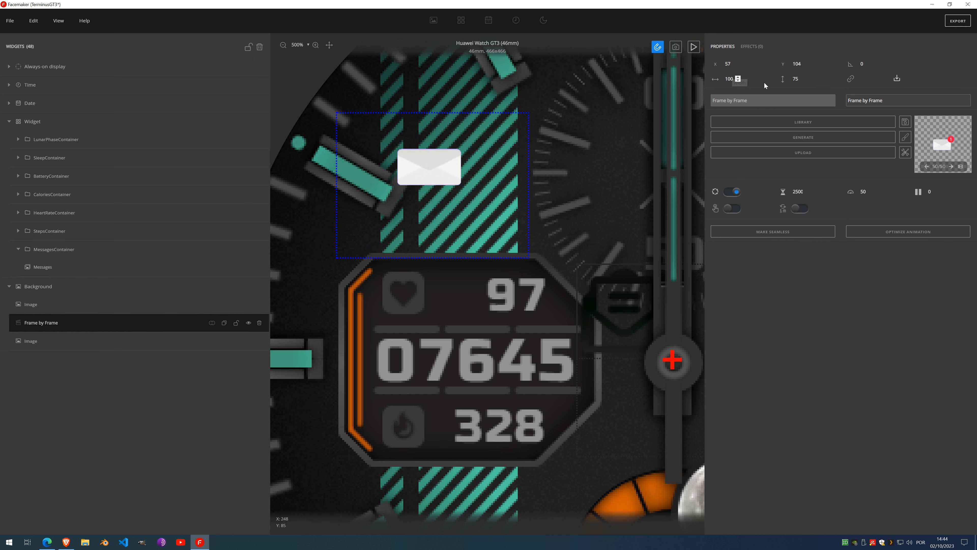
{"action": "left_click", "coordinate": [155, 306]}
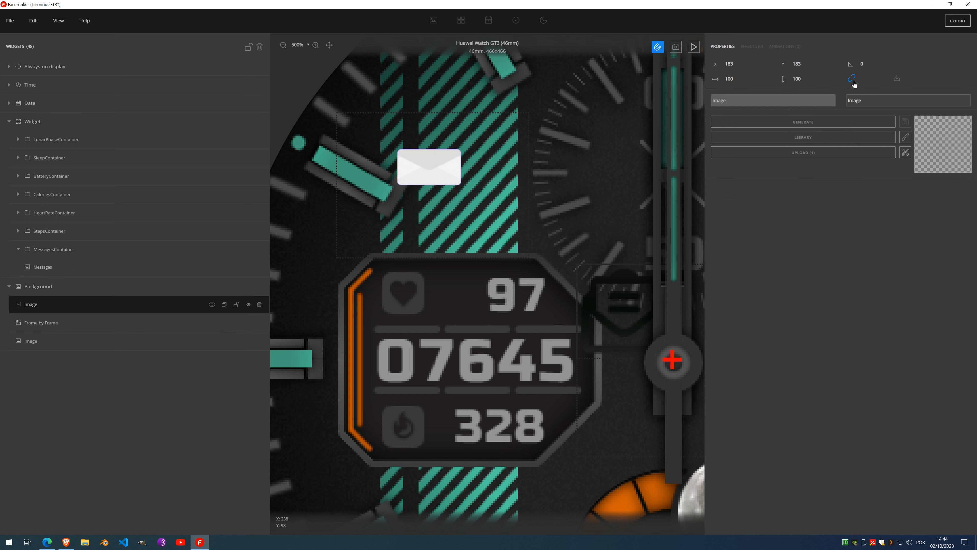
{"action": "left_click", "coordinate": [805, 80]}
Step: Position the new Image layer at X 57, Y 104 so it overlaps the Frame by Frame layer
{"action": "left_click", "coordinate": [95, 323]}
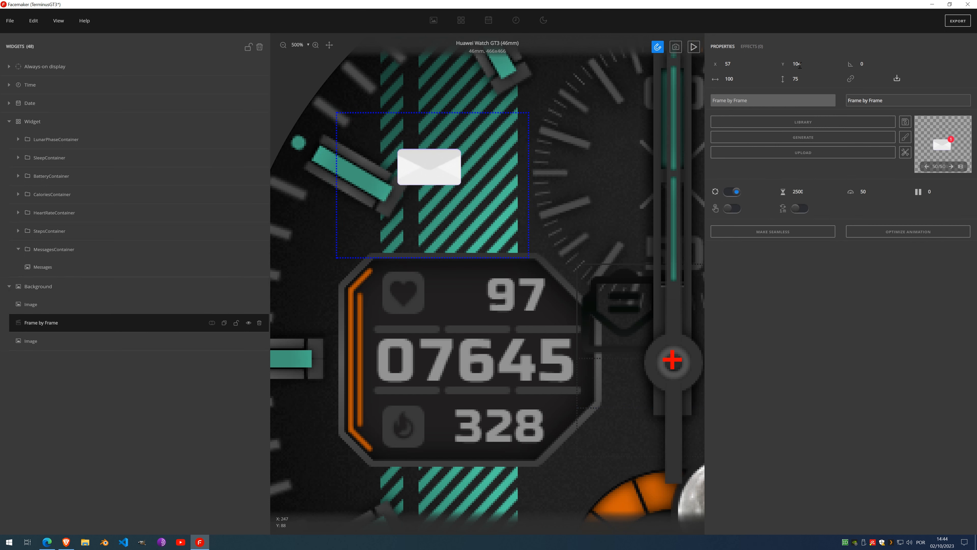
{"action": "left_click", "coordinate": [79, 310]}
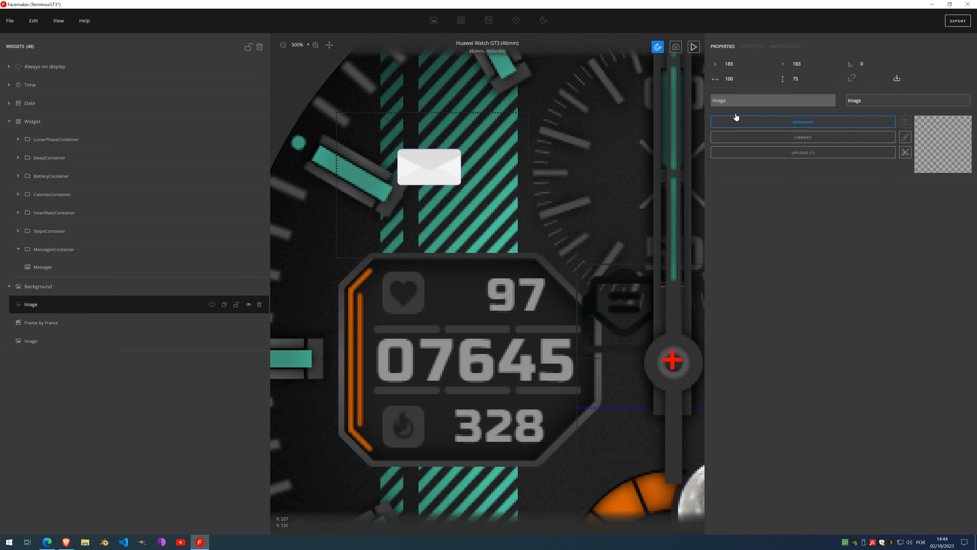
{"action": "left_click", "coordinate": [733, 64]}
{"action": "type", "text": "57"}
{"action": "key", "text": "Tab"}
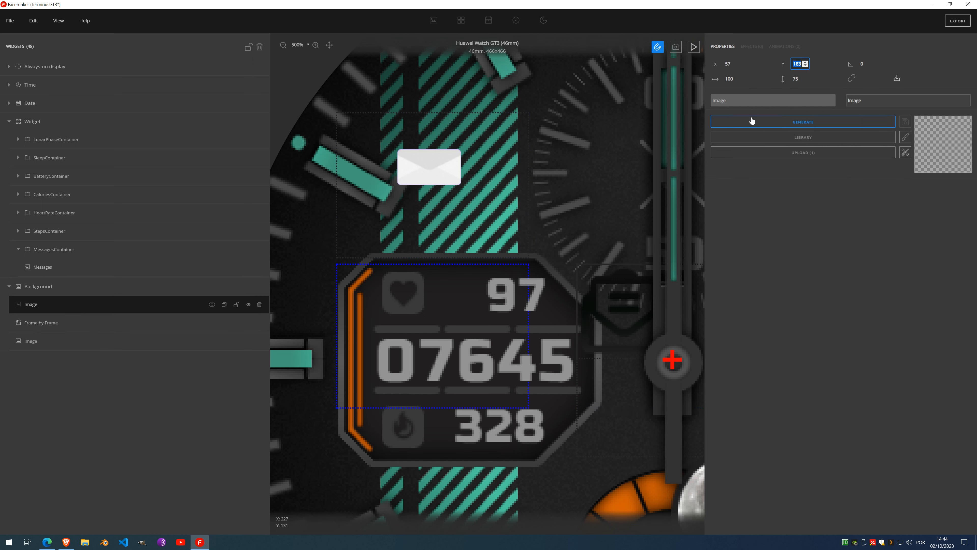
{"action": "type", "text": "104"}
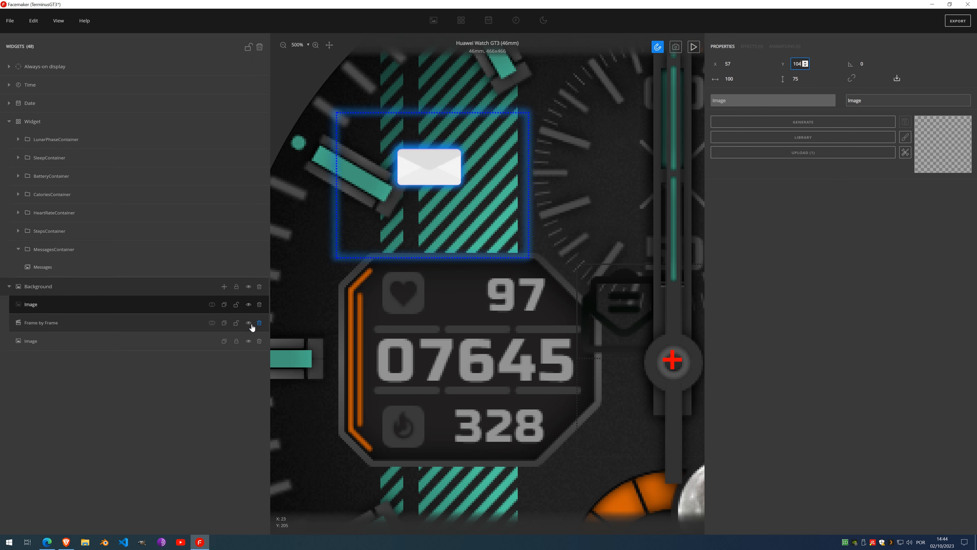
Step: Hide the Frame by Frame layer and fill the new Image layer using Copy From Background
{"action": "left_click", "coordinate": [248, 324]}
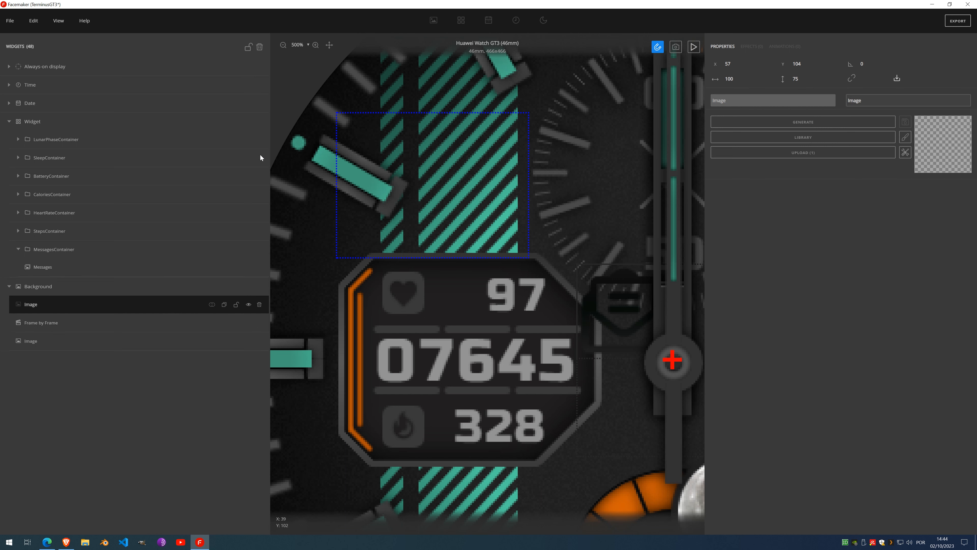
{"action": "left_click", "coordinate": [905, 152]}
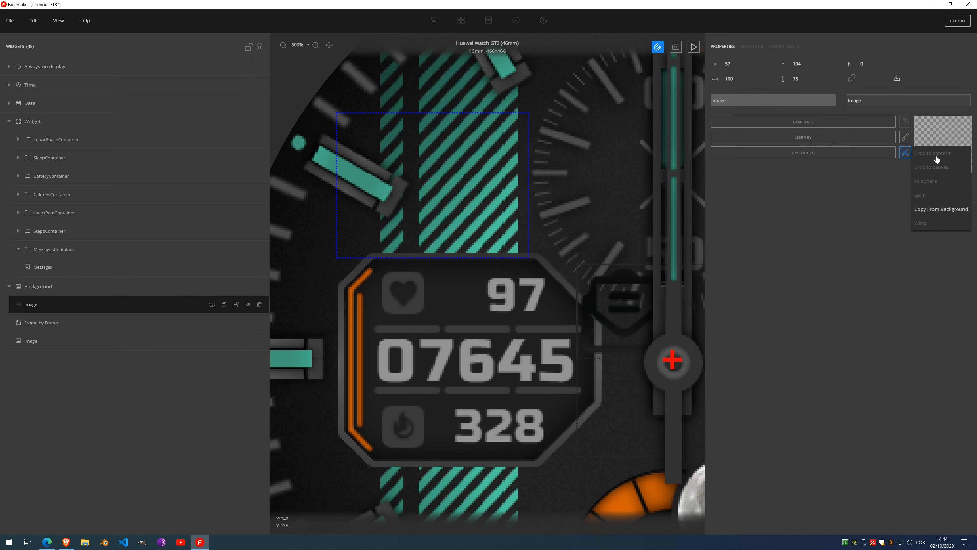
{"action": "left_click", "coordinate": [944, 209]}
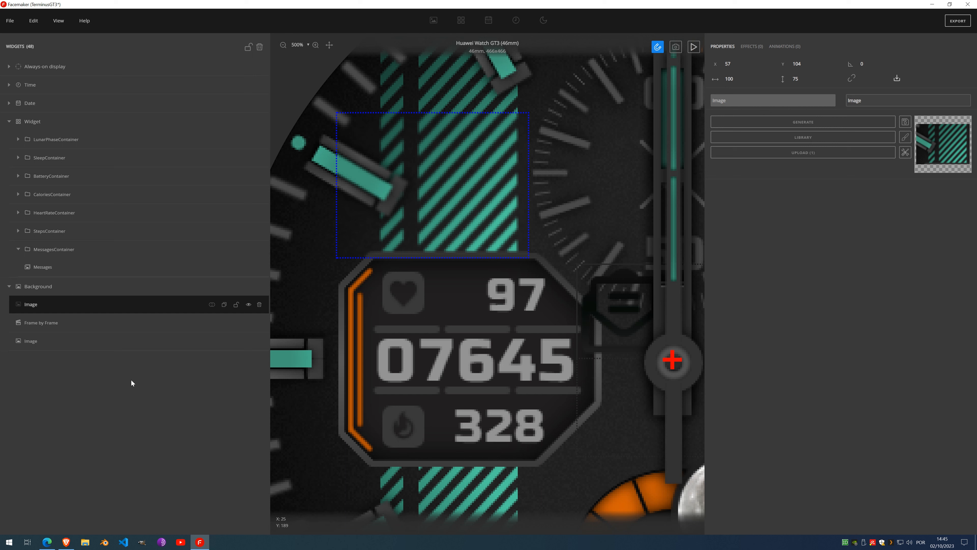
Step: Copy the Image layer's background picture and paste it over the first image of the Messages image set
{"action": "left_click", "coordinate": [91, 326]}
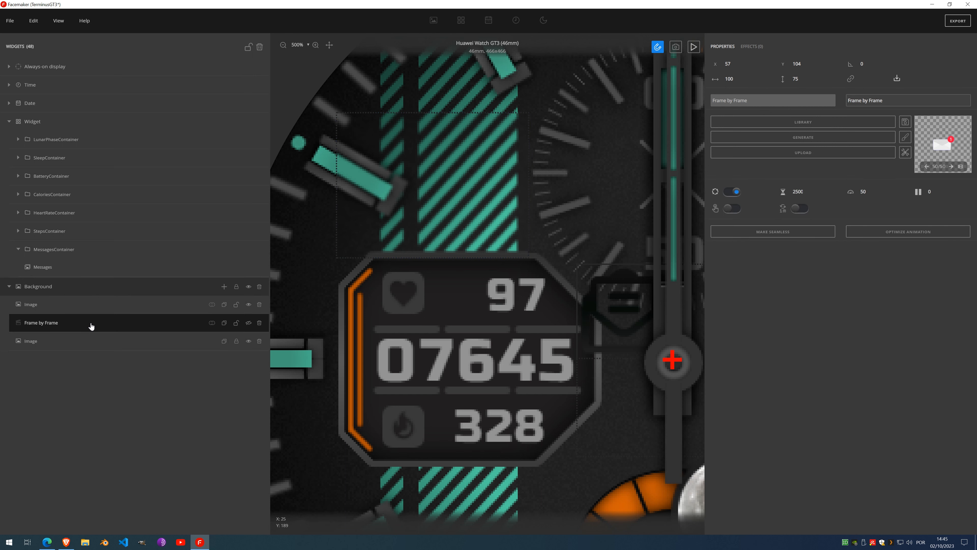
{"action": "left_click", "coordinate": [99, 264]}
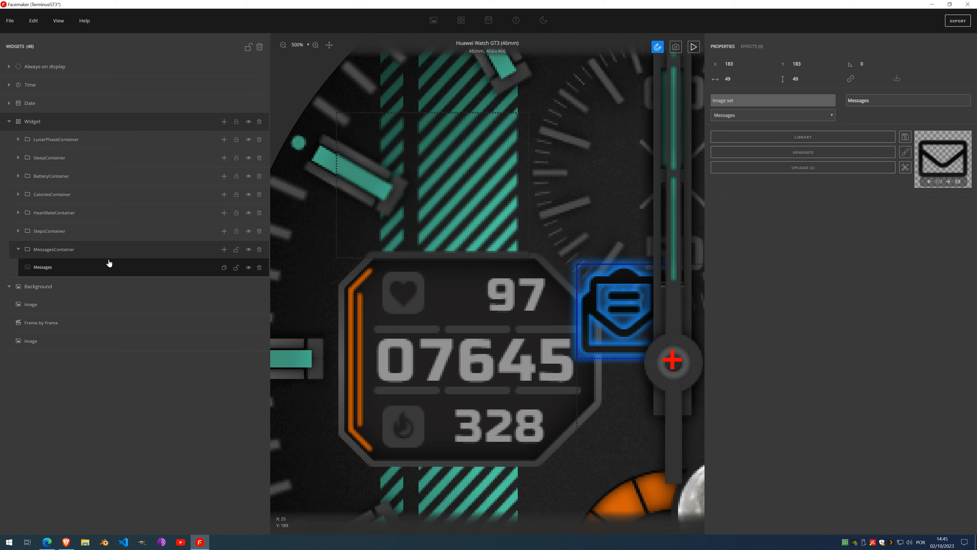
{"action": "left_click", "coordinate": [86, 309]}
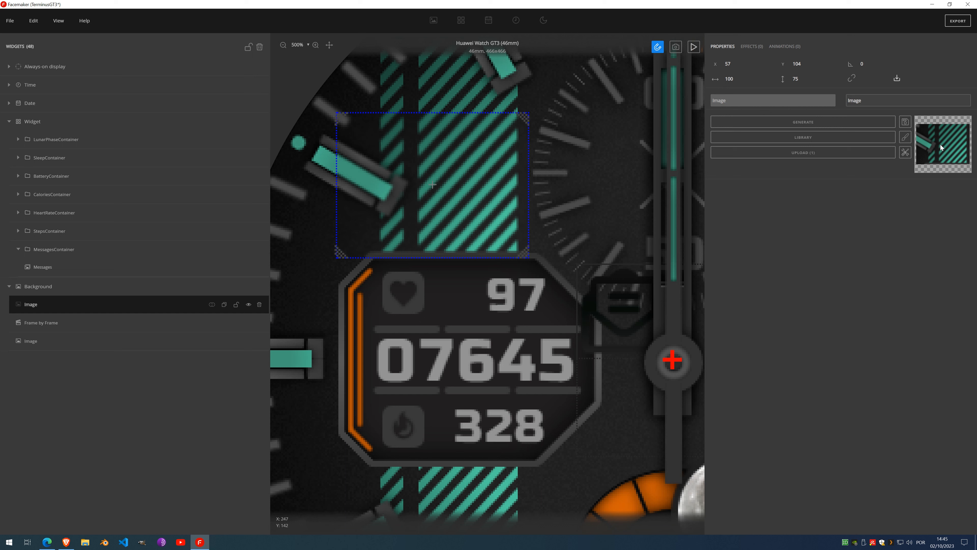
{"action": "left_click", "coordinate": [73, 268]}
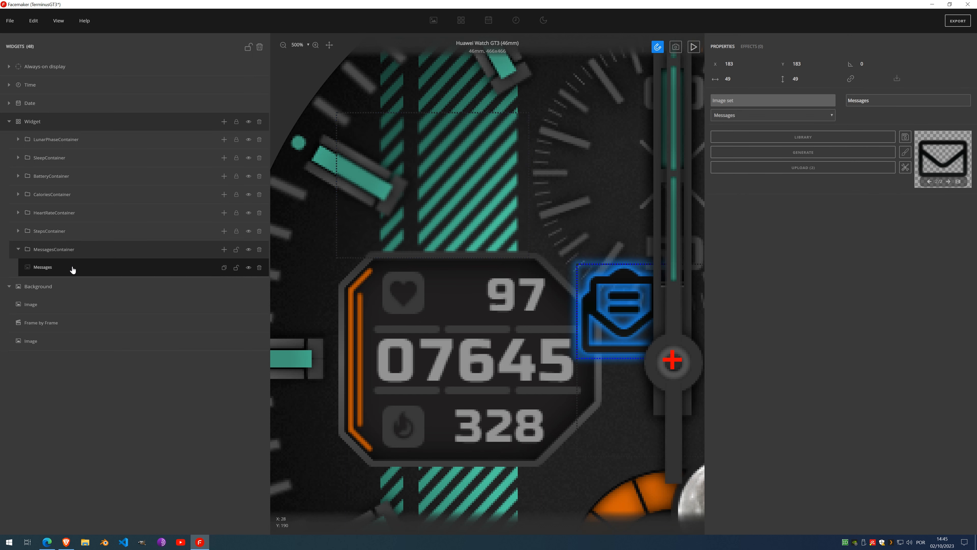
{"action": "left_click", "coordinate": [929, 182]}
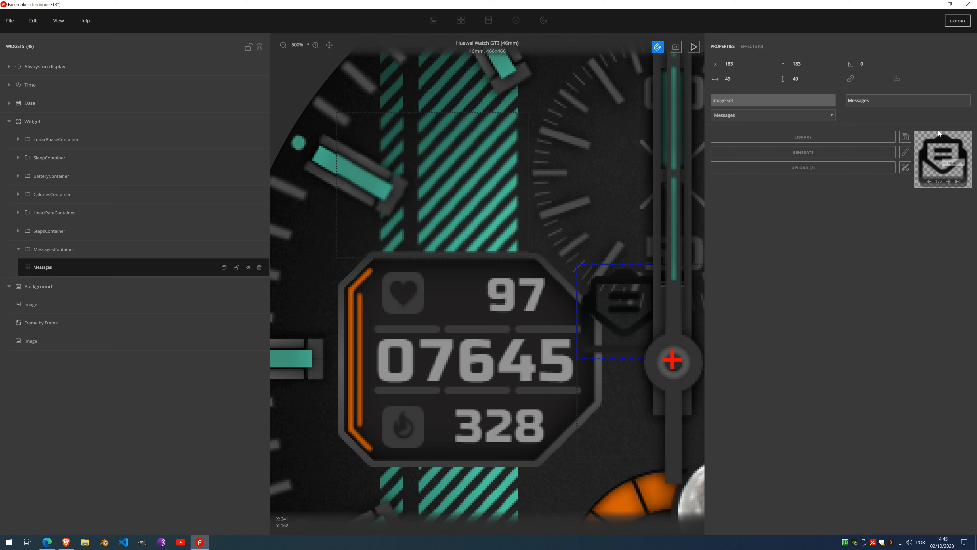
{"action": "left_click", "coordinate": [939, 152]}
{"action": "key", "text": "ctrl+v"}
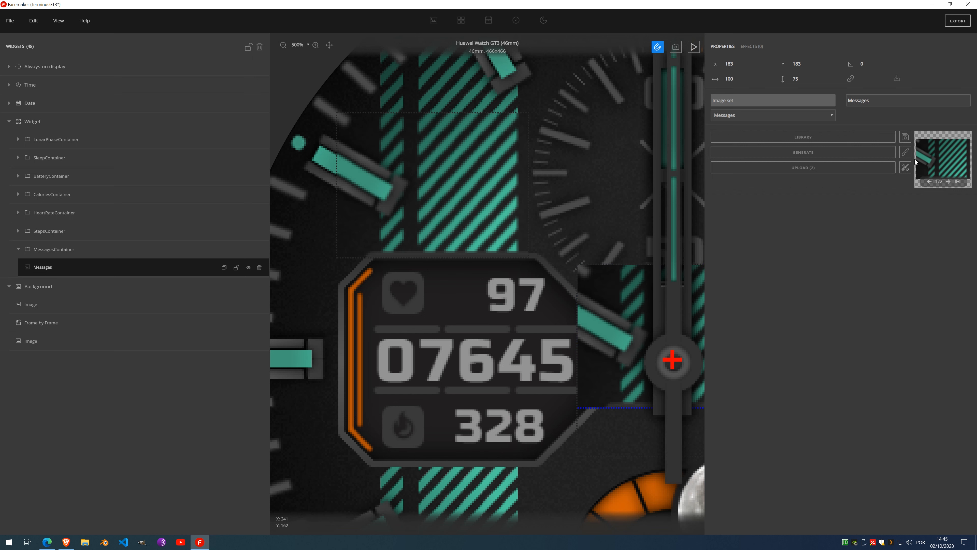
Step: Move the MessagesContainer tap area to X 54, Y 92 over the stripes above the heart-rate display and lock the container
{"action": "left_click", "coordinate": [599, 284]}
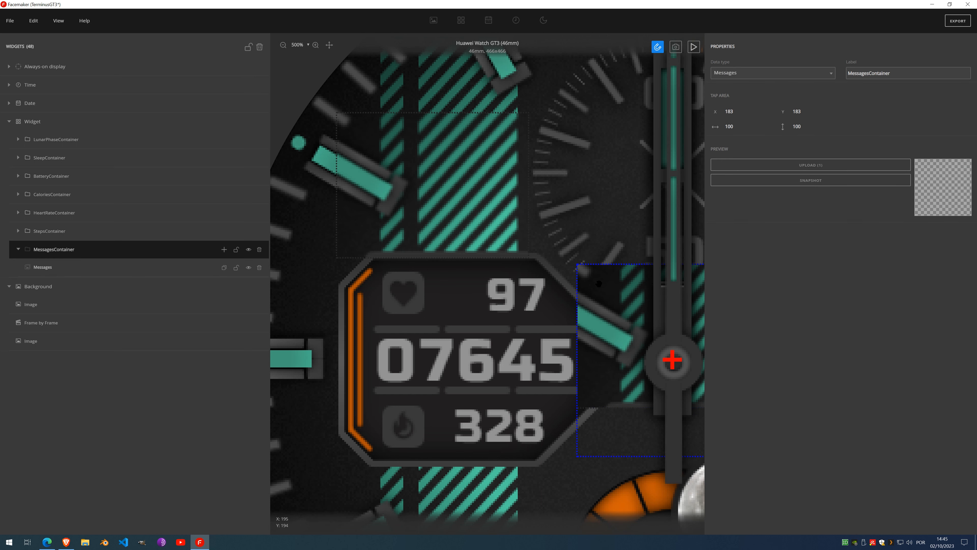
{"action": "left_click_drag", "start_coordinate": [599, 284], "coordinate": [351, 115]}
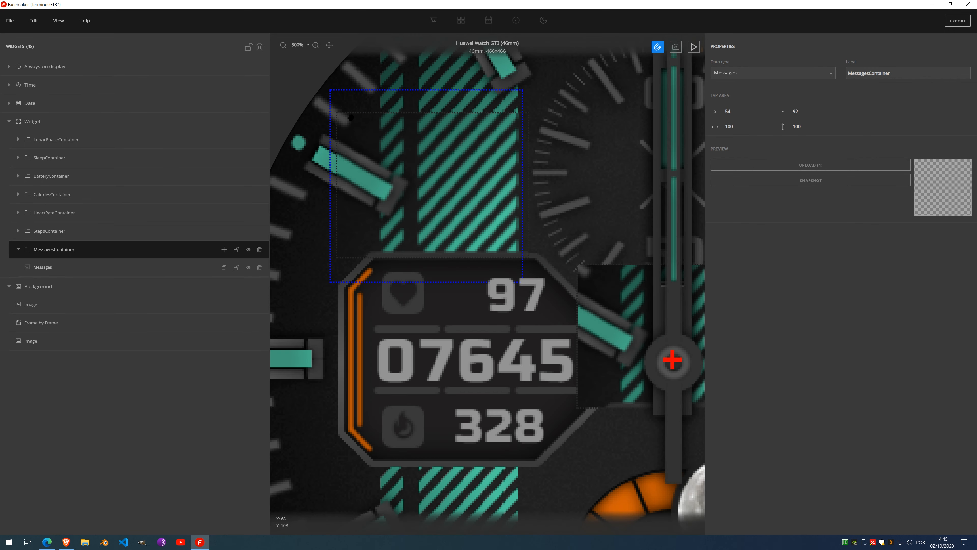
{"action": "left_click", "coordinate": [236, 249]}
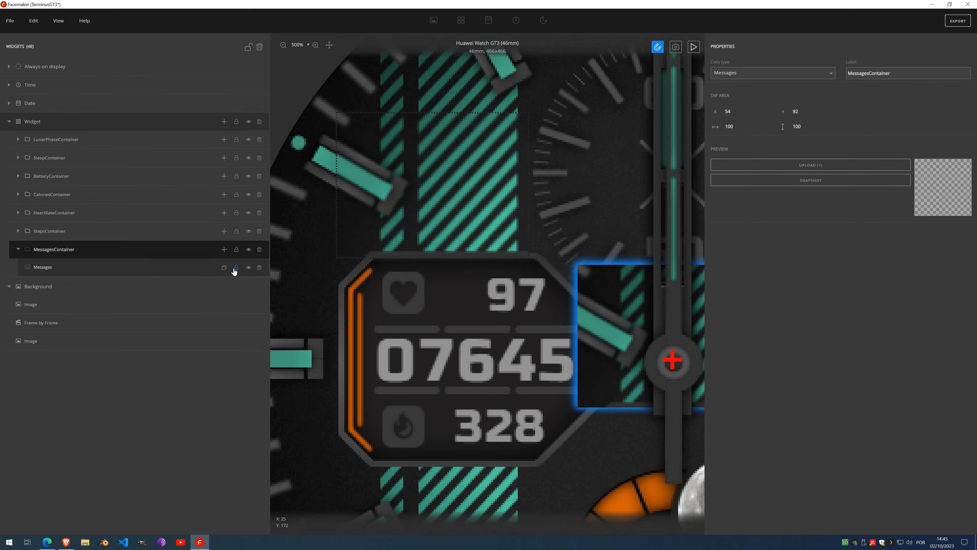
Step: Unlock the Messages image set, position it at X 57, Y 104 to match the Image layer, and lock it
{"action": "left_click", "coordinate": [236, 268]}
{"action": "left_click", "coordinate": [109, 269]}
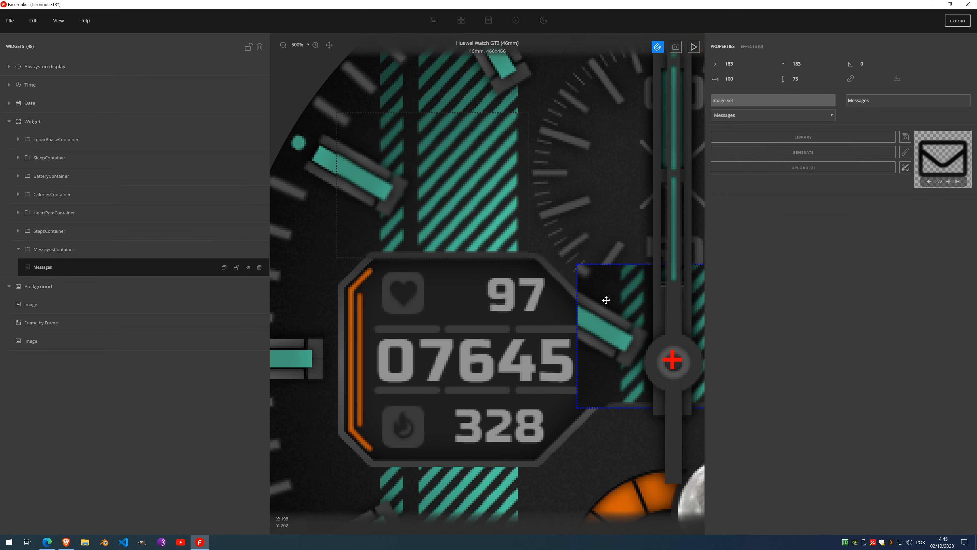
{"action": "left_click_drag", "start_coordinate": [604, 299], "coordinate": [365, 146]}
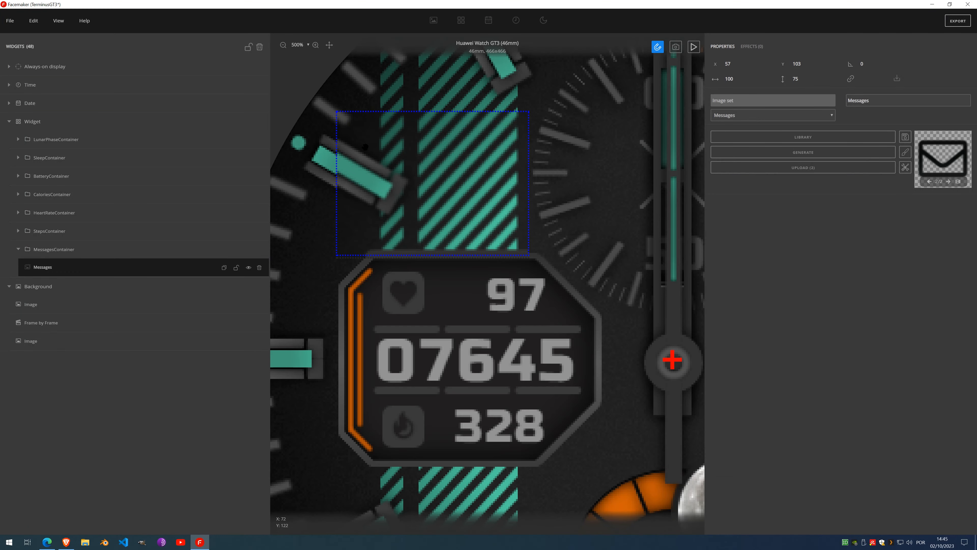
{"action": "scroll", "coordinate": [377, 158], "scroll_direction": "up", "scroll_amount": 2}
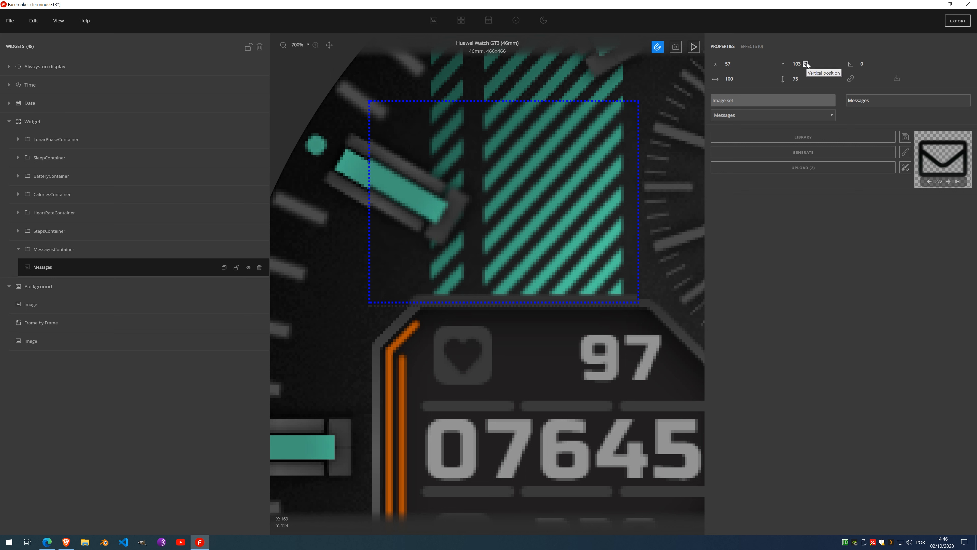
{"action": "left_click", "coordinate": [806, 62]}
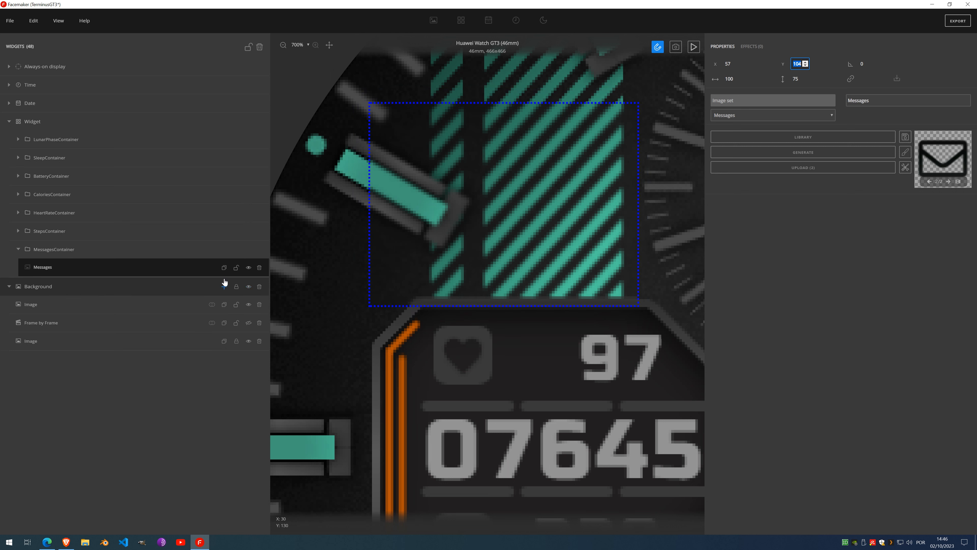
{"action": "left_click", "coordinate": [236, 268]}
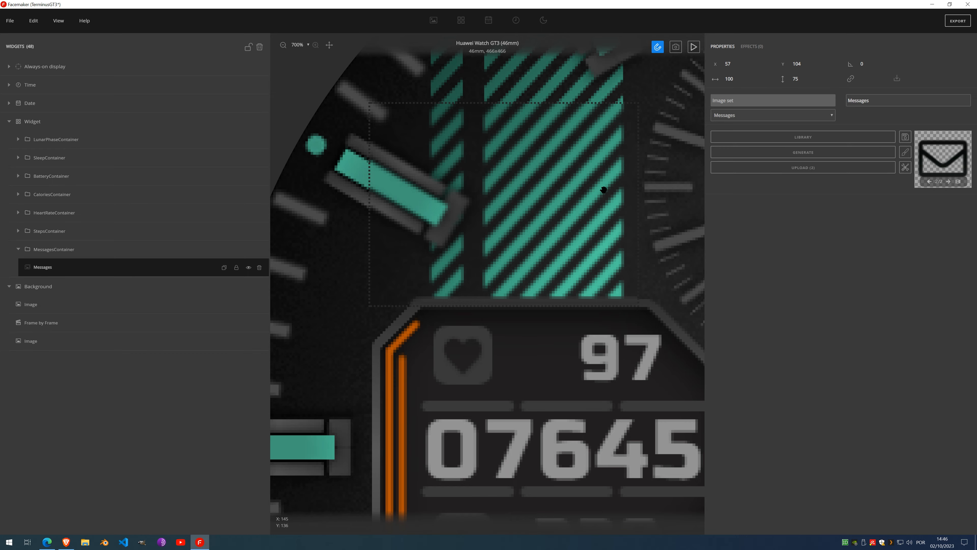
Step: Set the Messages image set's X position to 58 to line it up with the background stripes
{"action": "scroll", "coordinate": [555, 188], "scroll_direction": "down", "scroll_amount": 6}
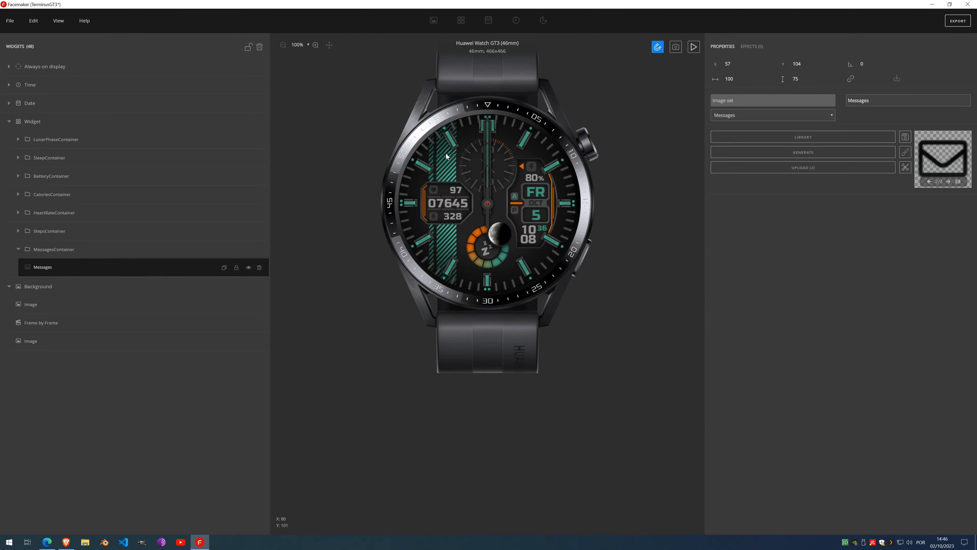
{"action": "scroll", "coordinate": [454, 160], "scroll_direction": "up", "scroll_amount": 4}
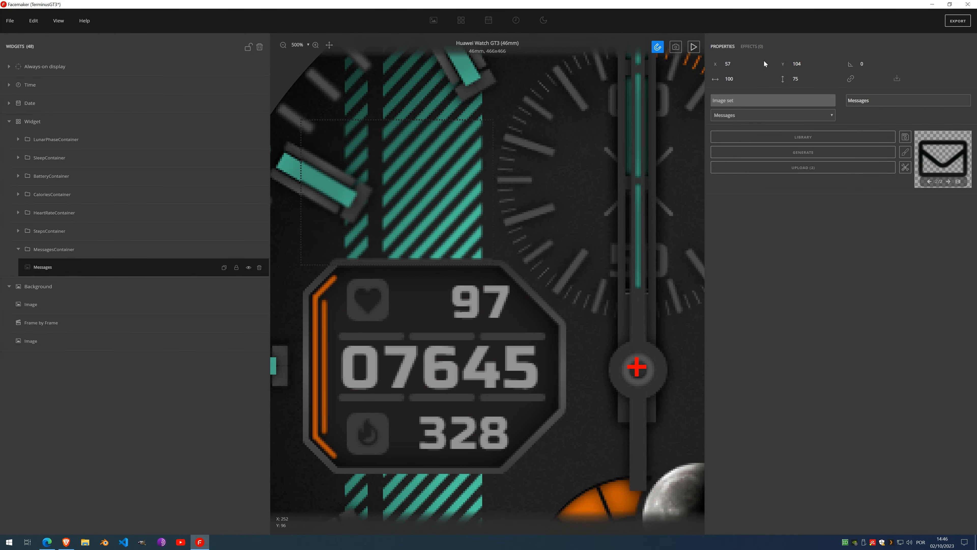
{"action": "left_click", "coordinate": [739, 62]}
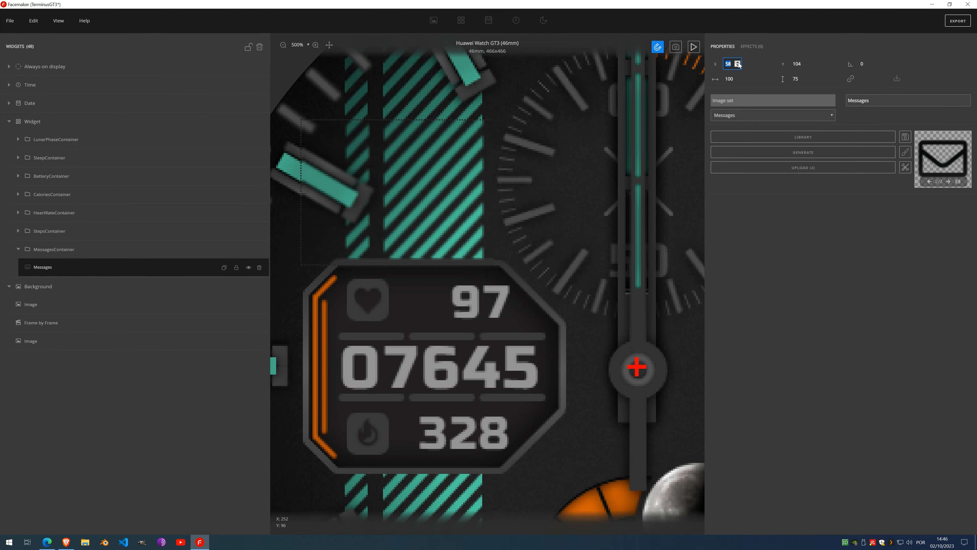
{"action": "scroll", "coordinate": [499, 176], "scroll_direction": "down", "scroll_amount": 4}
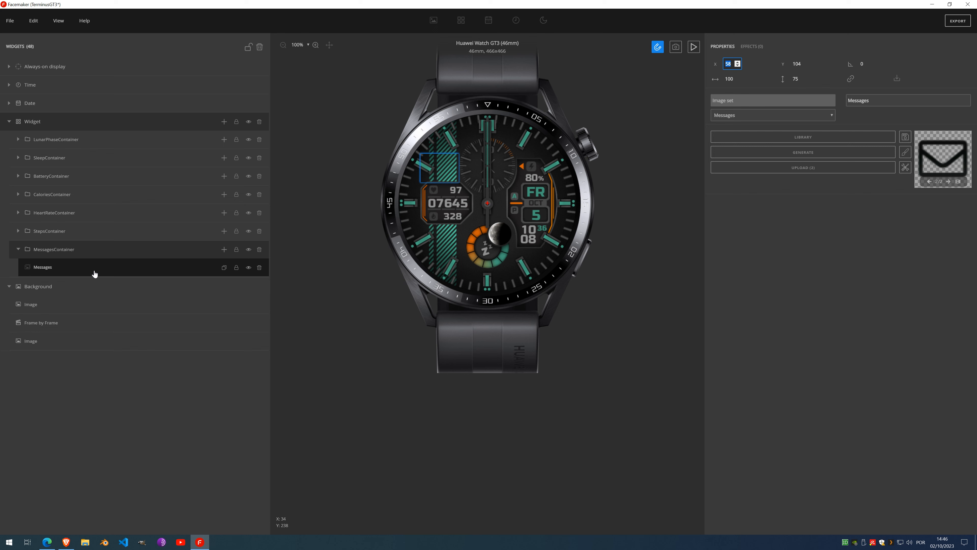
Step: Check the first Messages image, hide the copied Image layer, and show the Frame by Frame layer
{"action": "left_click", "coordinate": [929, 182]}
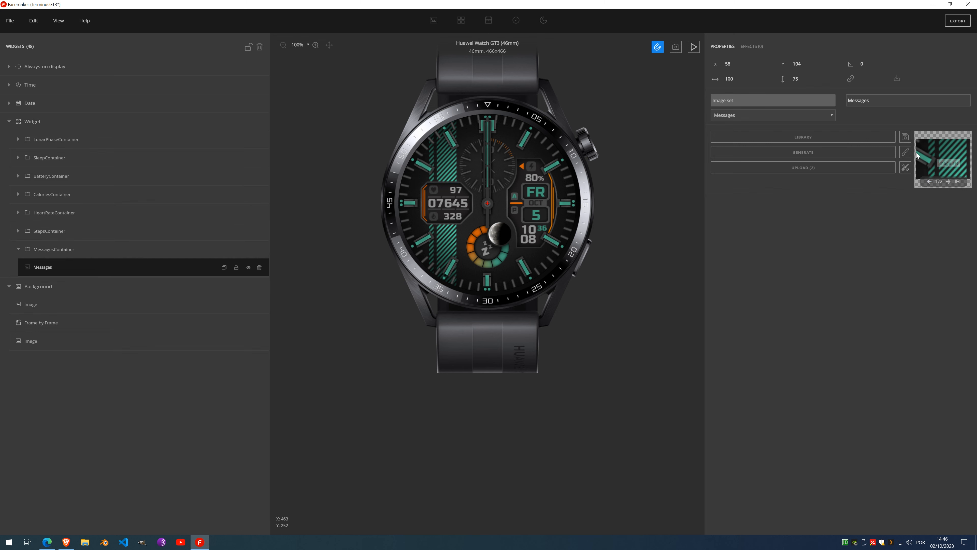
{"action": "mouse_move", "coordinate": [106, 300]}
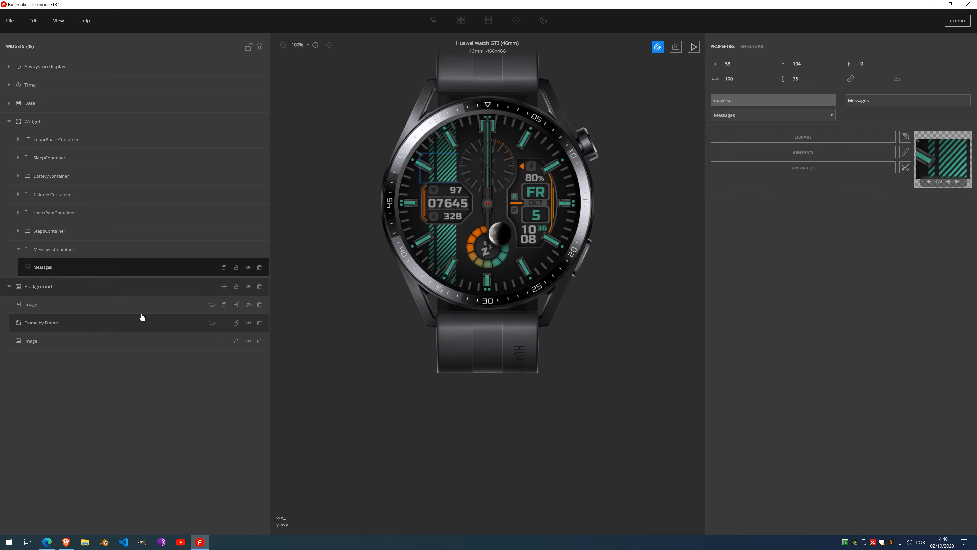
Step: Erase the whole envelope icon from the second Messages image with the eraser brush and save the edited image
{"action": "left_click", "coordinate": [947, 182]}
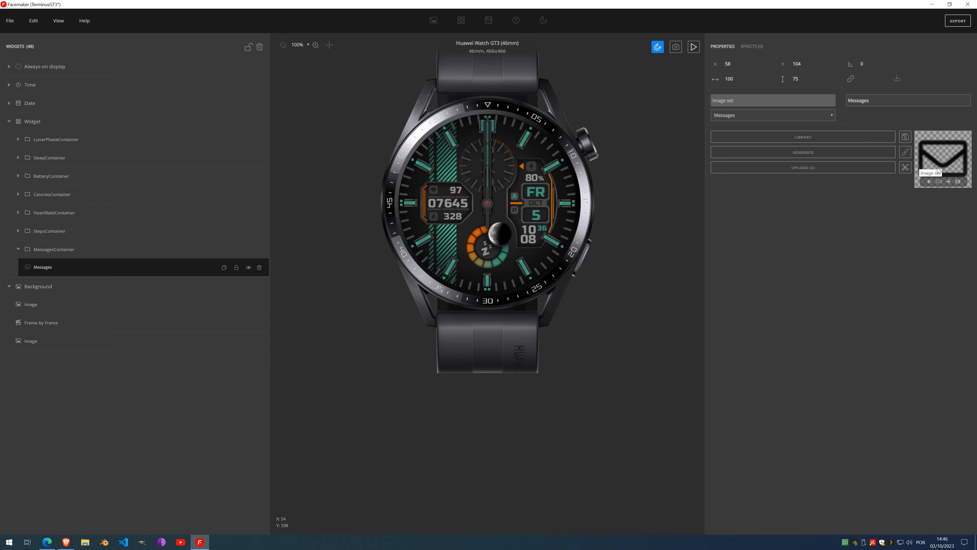
{"action": "scroll", "coordinate": [446, 175], "scroll_direction": "up", "scroll_amount": 1}
{"action": "scroll", "coordinate": [447, 175], "scroll_direction": "up", "scroll_amount": 2}
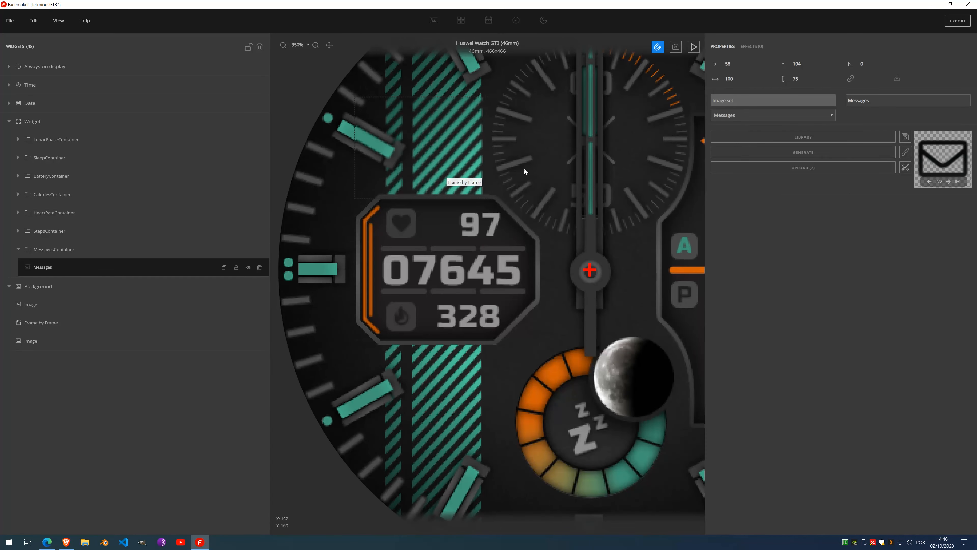
{"action": "left_click", "coordinate": [905, 152]}
{"action": "left_click", "coordinate": [905, 154]}
{"action": "left_click", "coordinate": [925, 153]}
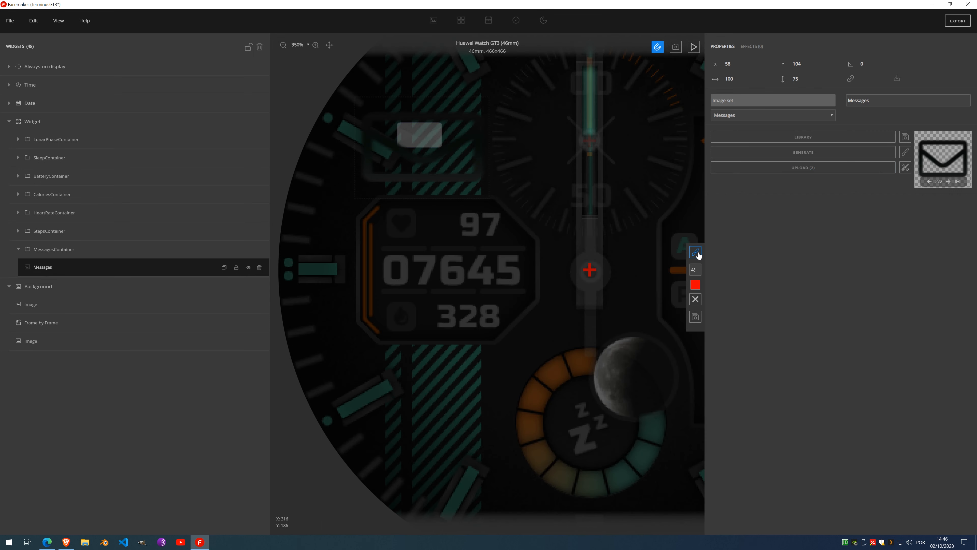
{"action": "left_click", "coordinate": [696, 256]}
{"action": "mouse_move", "coordinate": [431, 127]}
{"action": "left_mouse_down"}
{"action": "mouse_move", "coordinate": [404, 124]}
{"action": "mouse_move", "coordinate": [360, 179]}
{"action": "mouse_move", "coordinate": [482, 171]}
{"action": "left_mouse_up"}
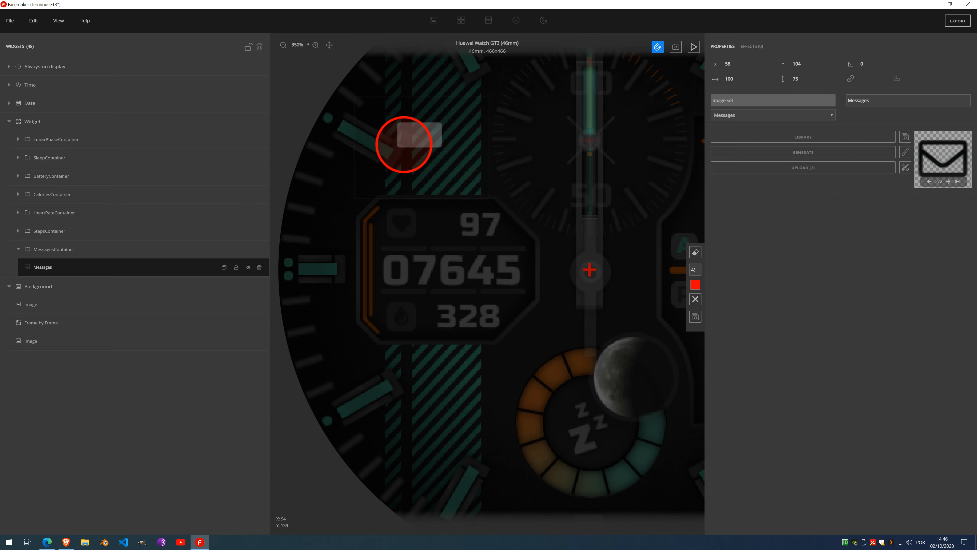
{"action": "left_click", "coordinate": [695, 316]}
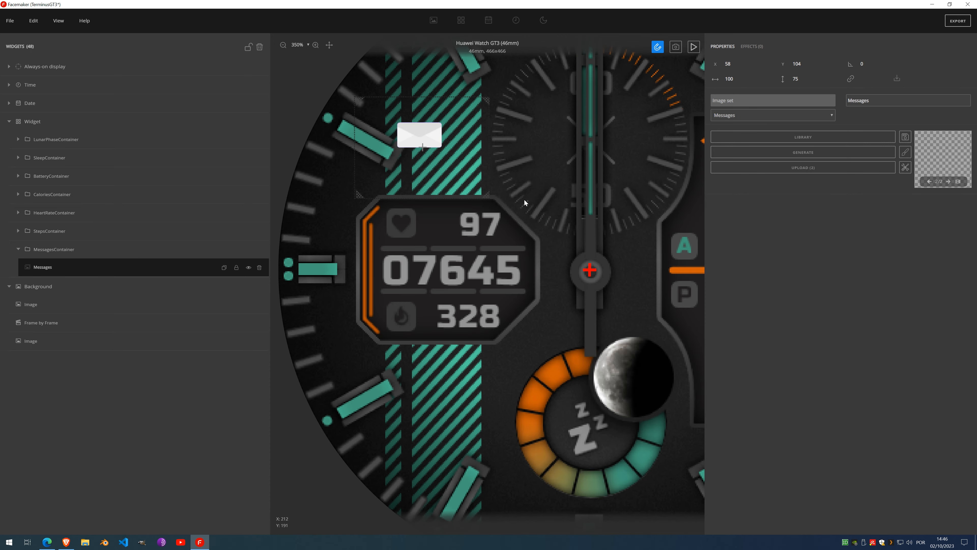
Step: Delete the hidden Image layer above the Frame by Frame layer in the Background group
{"action": "scroll", "coordinate": [488, 196], "scroll_direction": "down", "scroll_amount": 5}
{"action": "left_click", "coordinate": [929, 182]}
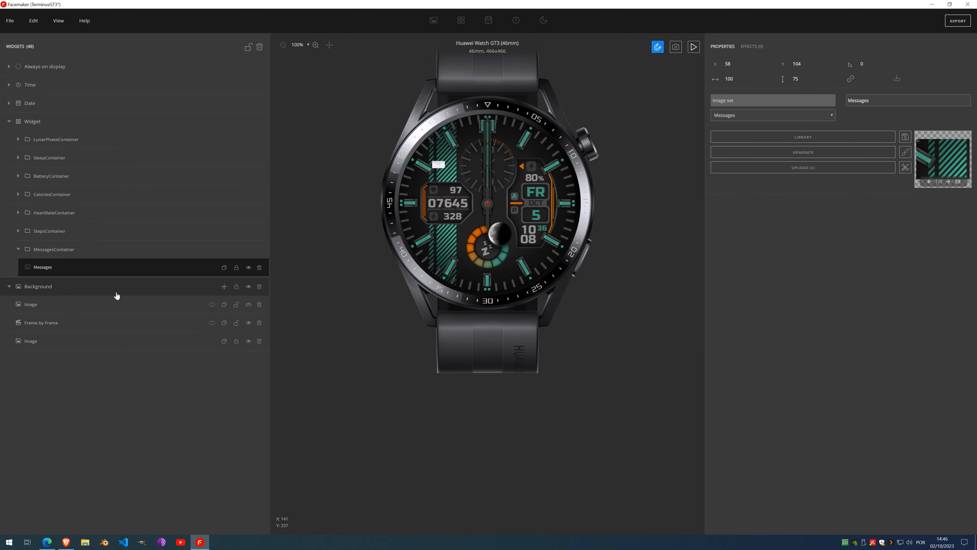
{"action": "left_click", "coordinate": [187, 308]}
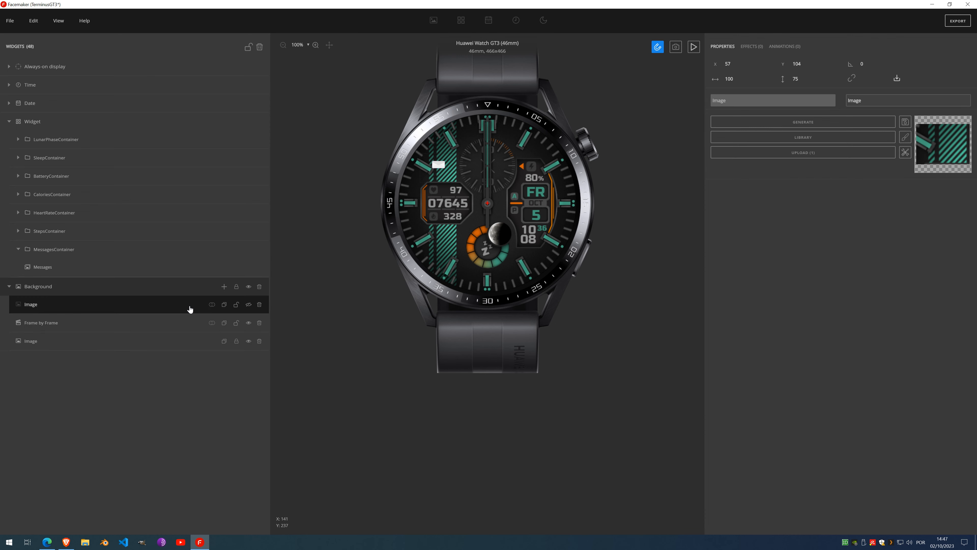
{"action": "left_click", "coordinate": [259, 304]}
Step: Play the watch face preview to check the Frame by Frame envelope animation, and stop it
{"action": "left_click", "coordinate": [158, 306]}
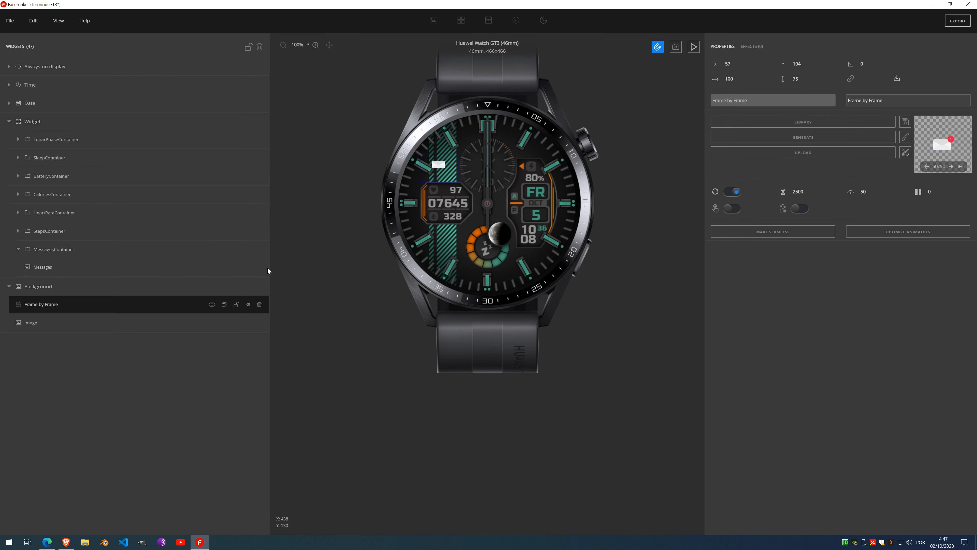
{"action": "left_click", "coordinate": [694, 47]}
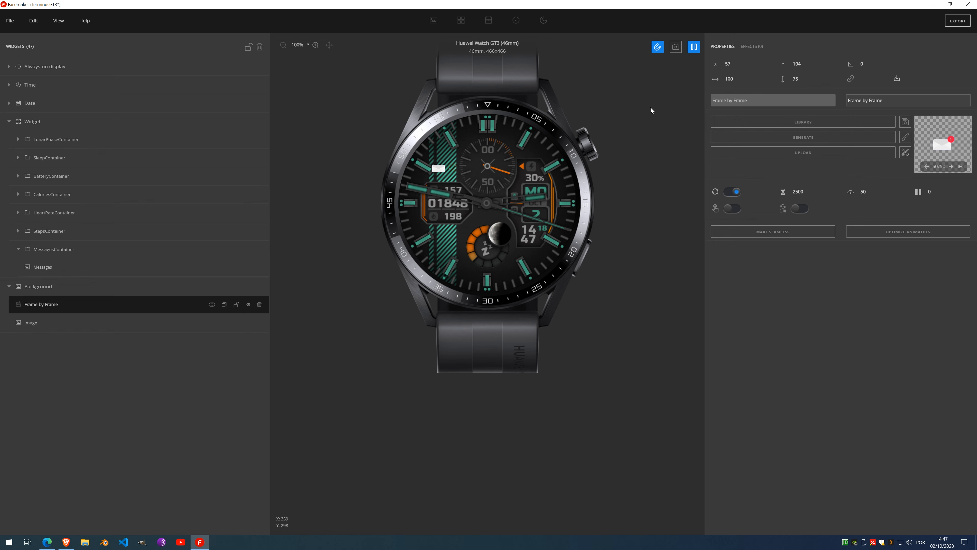
{"action": "left_click", "coordinate": [694, 47]}
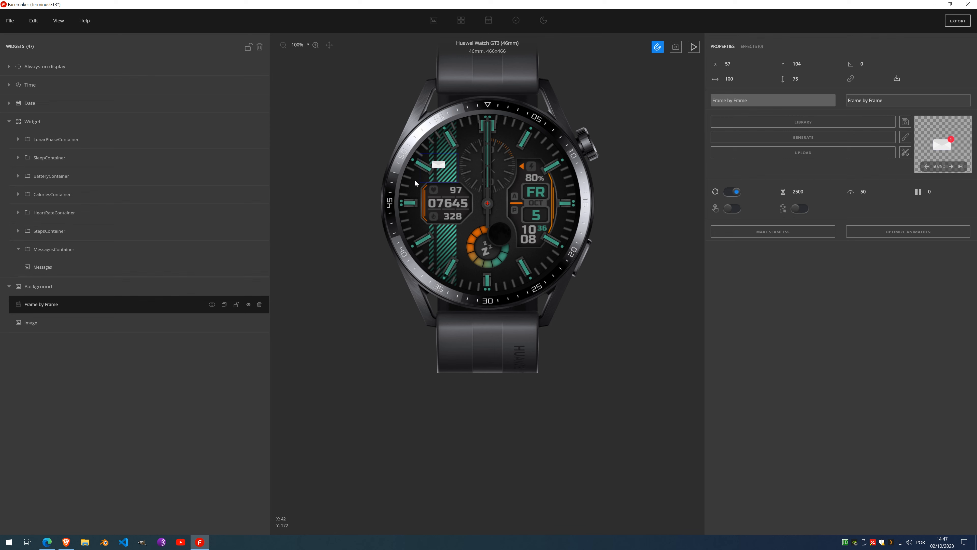
Step: Make the Messages image set inside MessagesContainer visible again
{"action": "left_click", "coordinate": [91, 255]}
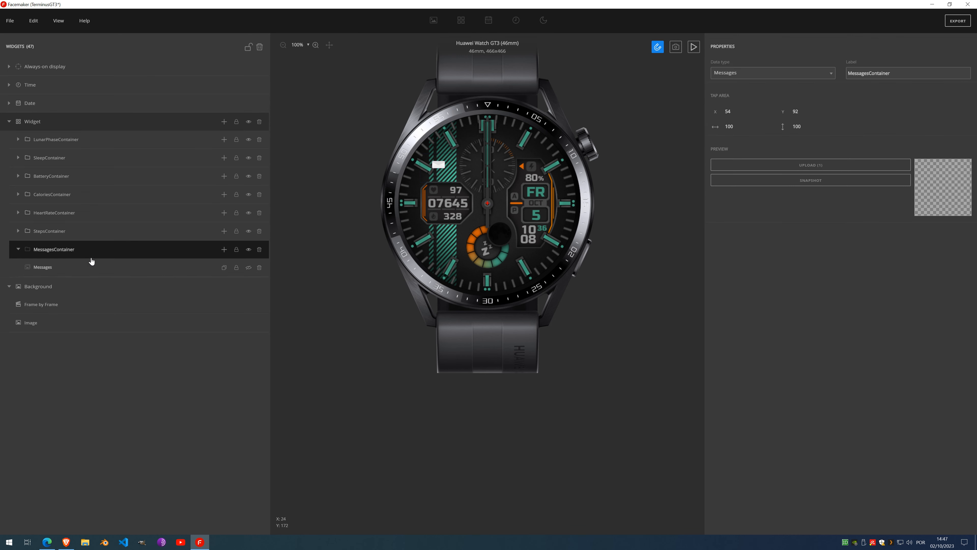
{"action": "left_click", "coordinate": [88, 270]}
{"action": "left_click", "coordinate": [249, 267]}
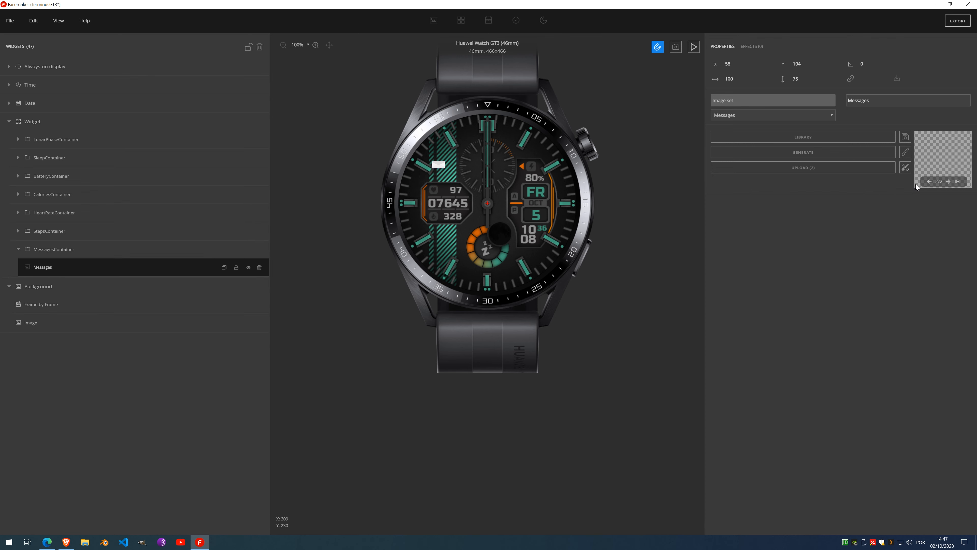
Step: Compare the background cover and transparent images in the Messages image set, and inspect the Frame by Frame layer in the Background group
{"action": "left_click", "coordinate": [929, 182]}
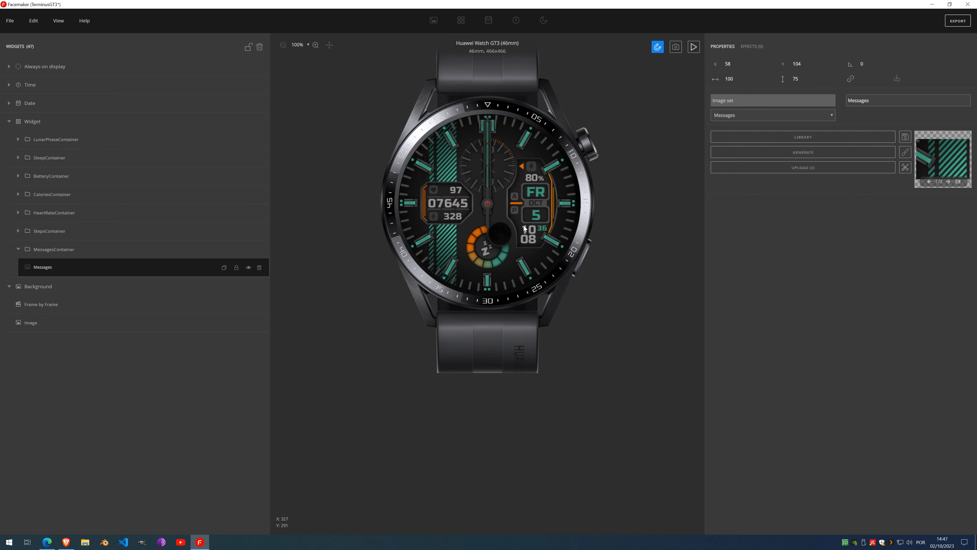
{"action": "left_click", "coordinate": [948, 181]}
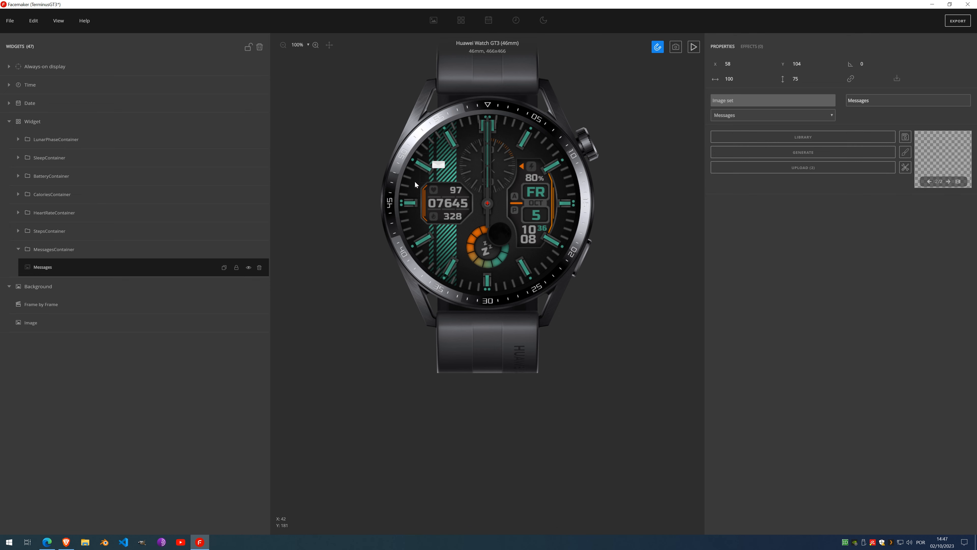
{"action": "left_click", "coordinate": [47, 309]}
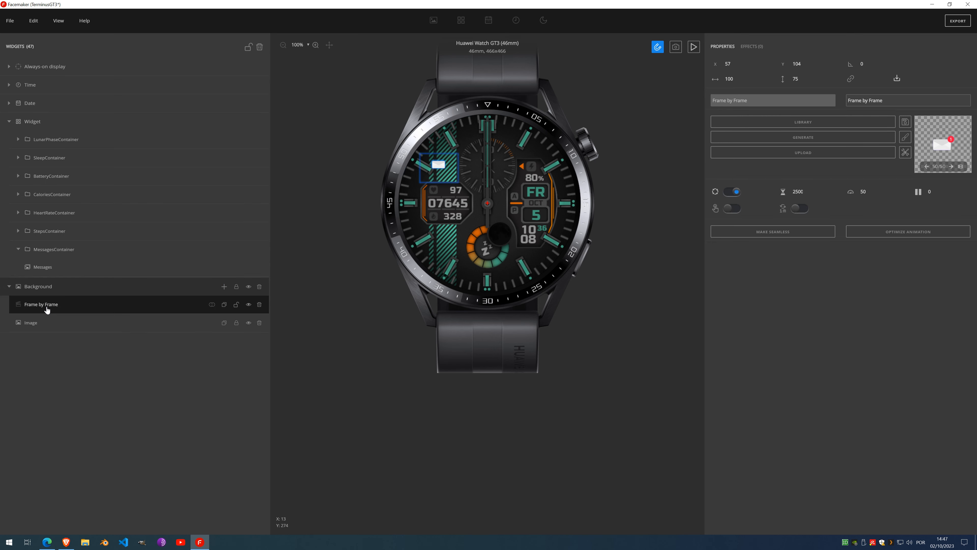
{"action": "left_click", "coordinate": [61, 272]}
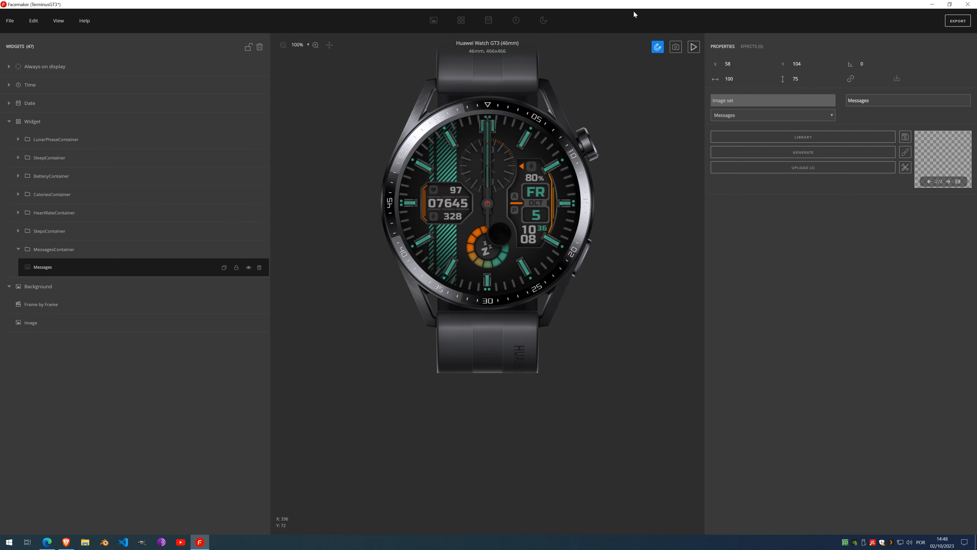
Step: Play the watch face preview to check the envelope animation together with the Messages image set, and stop it
{"action": "left_click", "coordinate": [694, 47]}
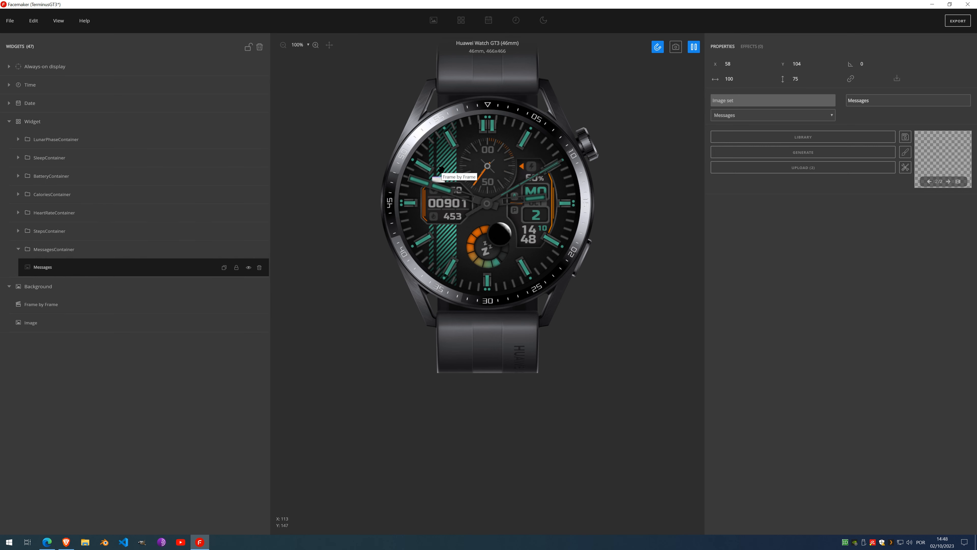
{"action": "left_click", "coordinate": [63, 306]}
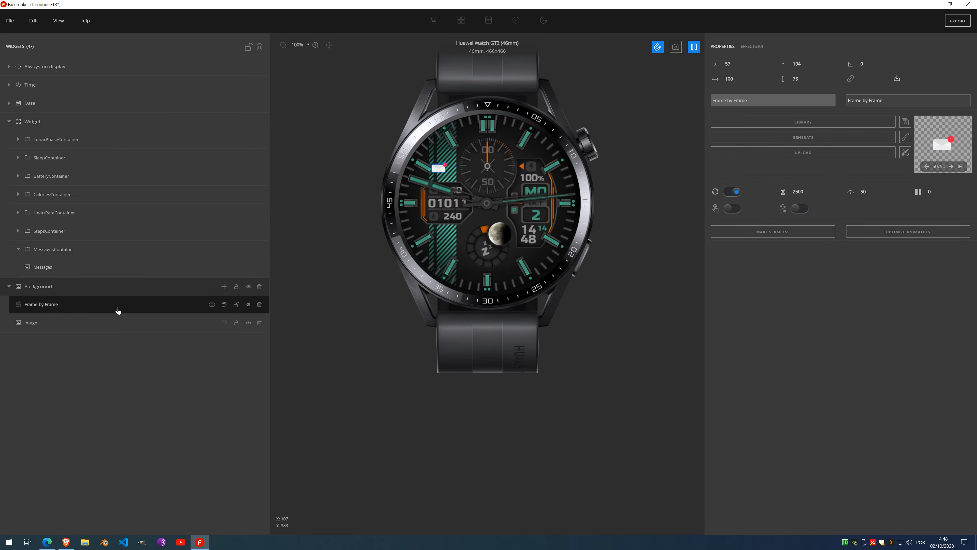
{"action": "left_click", "coordinate": [694, 46]}
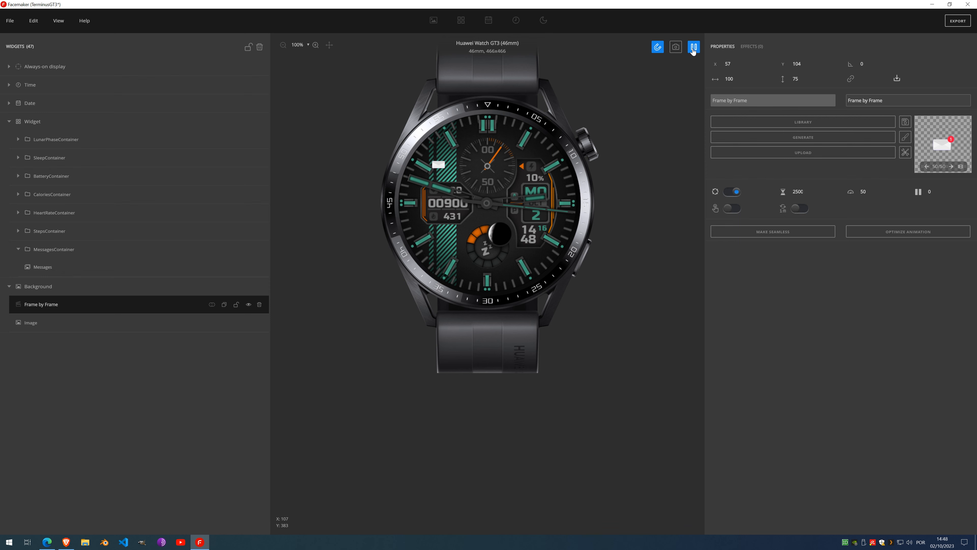
Step: Turn off looping for the Frame by Frame envelope animation, and check its playback with the Messages image set in the watch face preview
{"action": "left_click", "coordinate": [736, 192]}
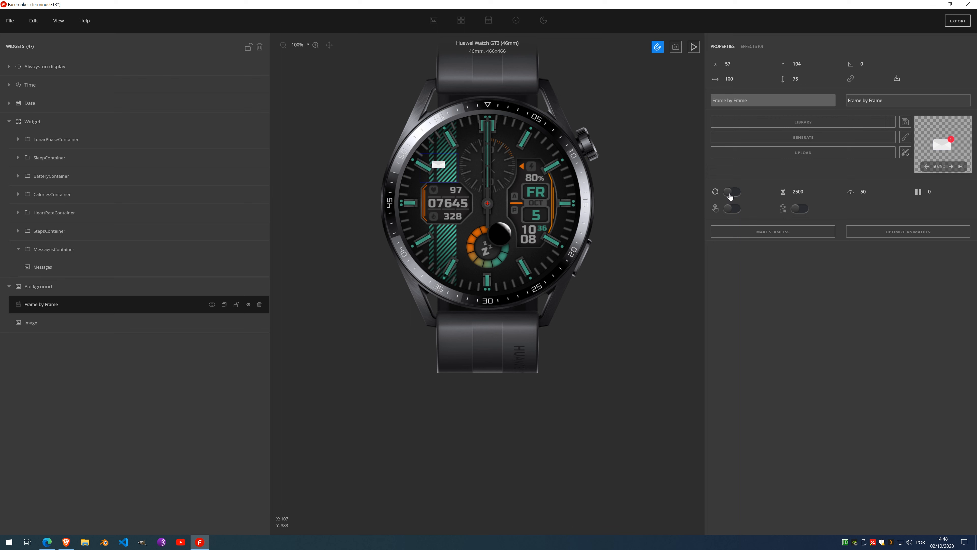
{"action": "left_click", "coordinate": [692, 47]}
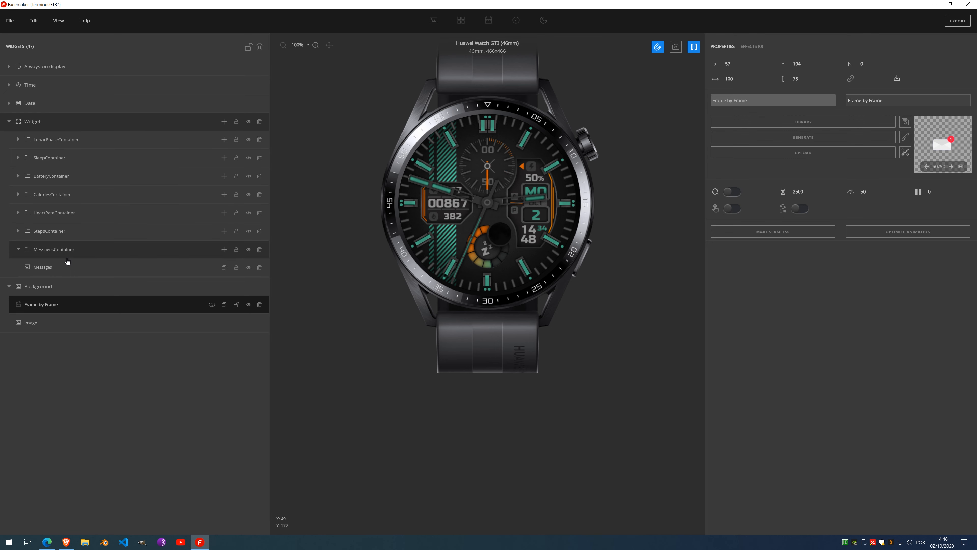
{"action": "left_click", "coordinate": [62, 267]}
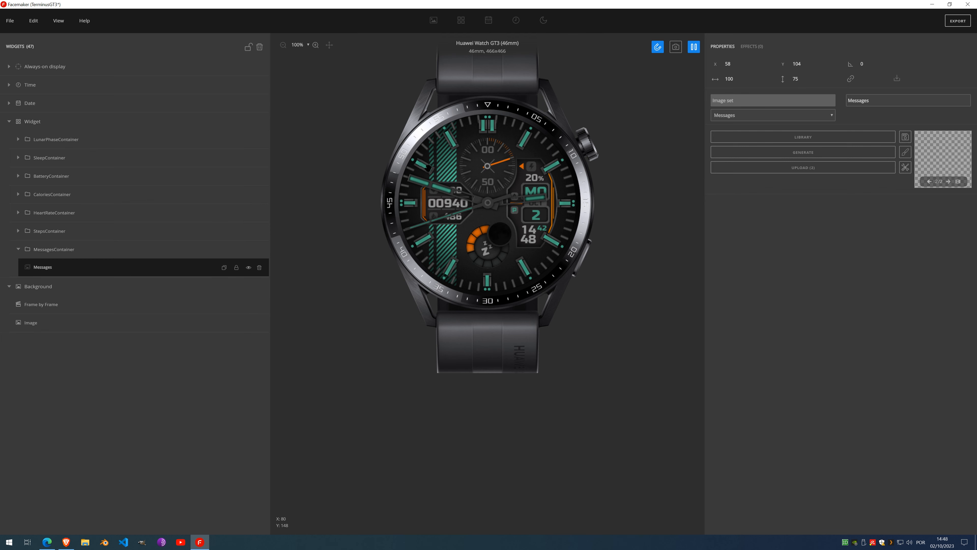
{"action": "left_click", "coordinate": [694, 46]}
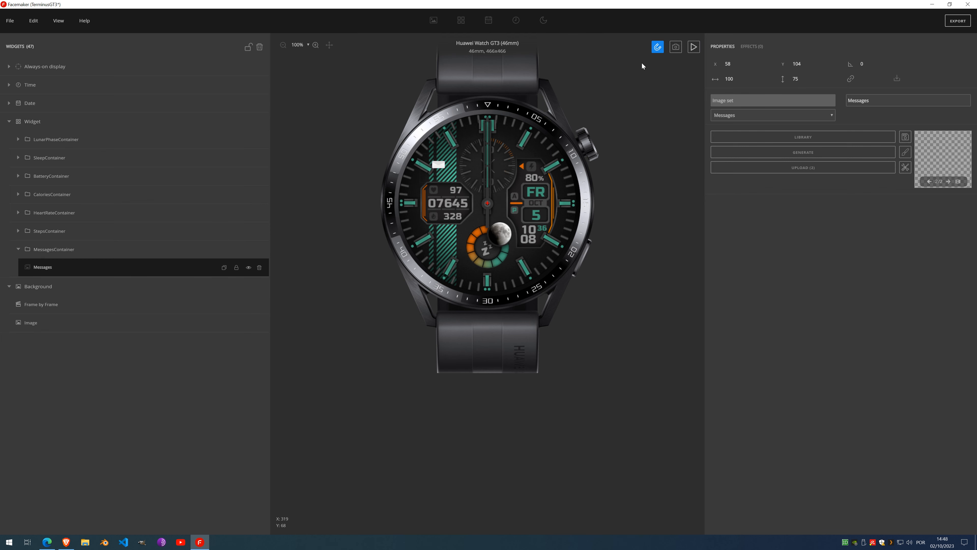